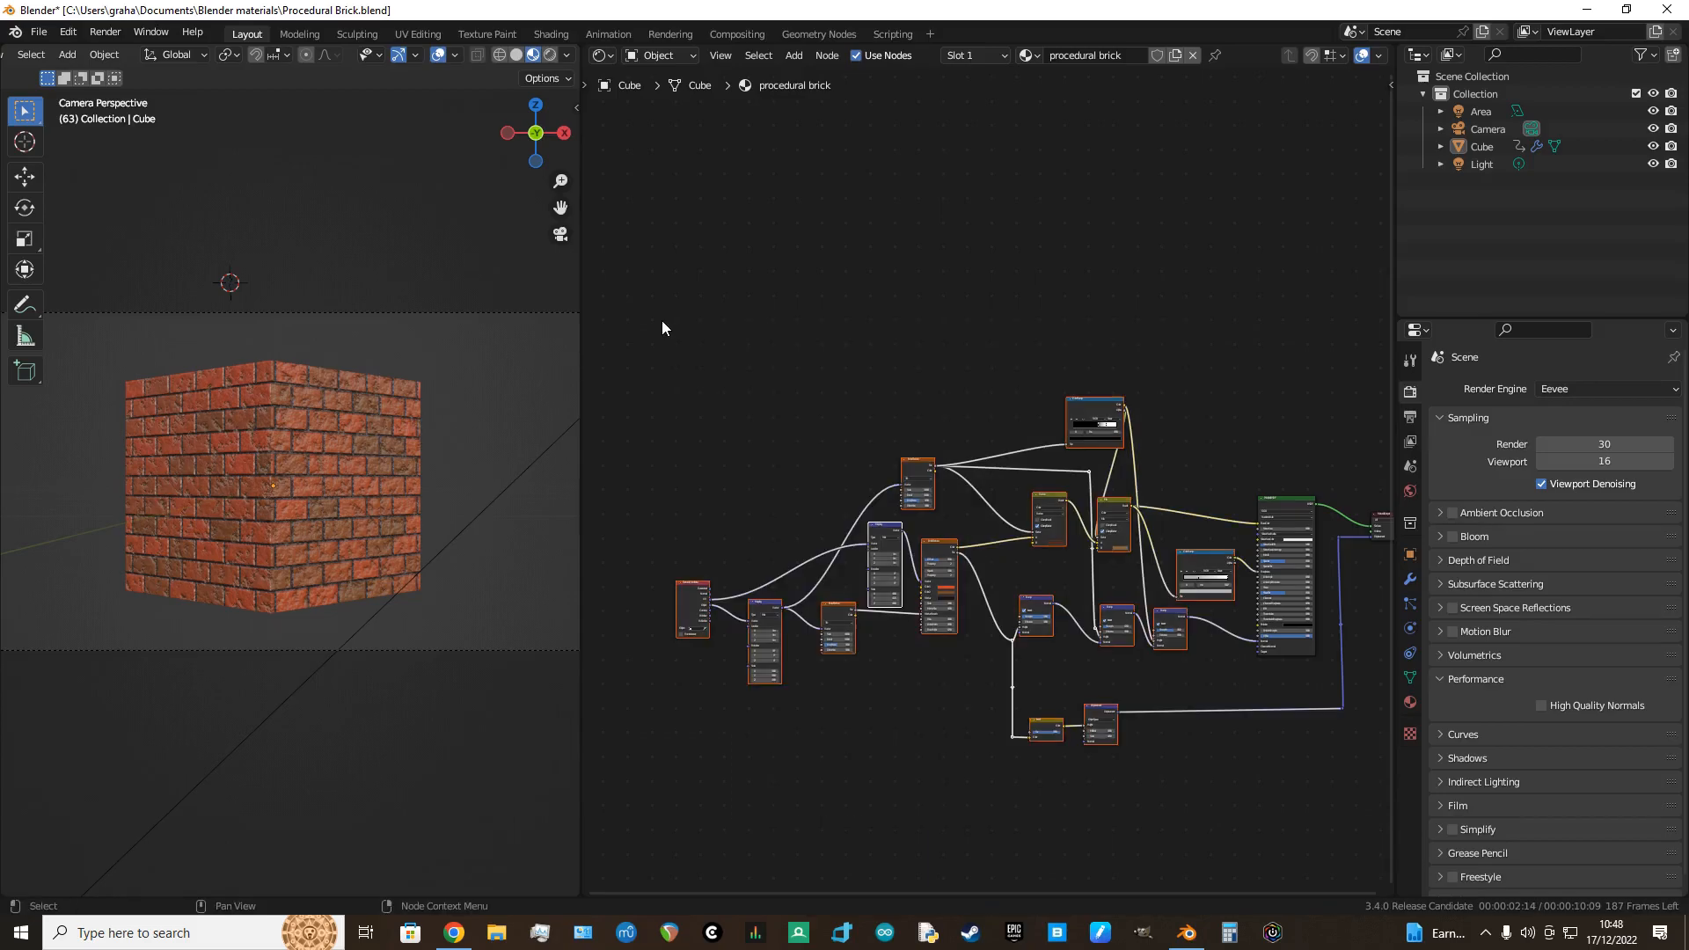
Step: Group the selected brick nodes, expose the Rotation of both Mapping nodes as group inputs, and return to the main material tree
{"action": "key", "text": "ctrl"}
{"action": "key", "text": "ctrl+g"}
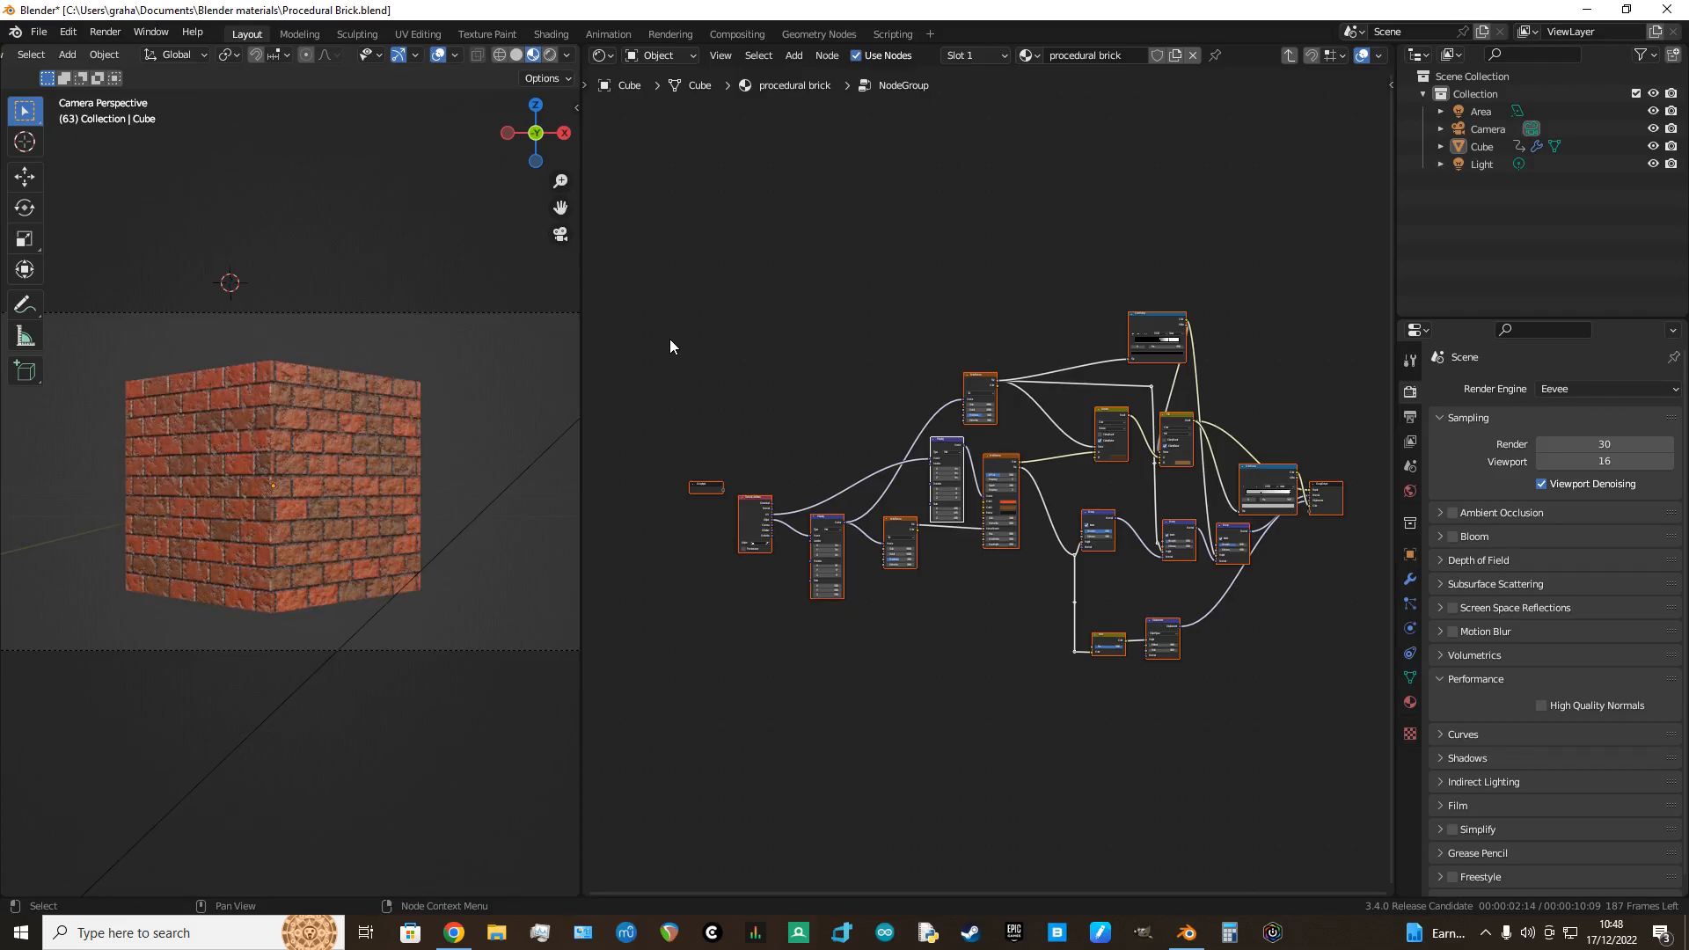
{"action": "scroll", "coordinate": [847, 420], "scroll_direction": "up", "scroll_amount": 2}
{"action": "middle_click_drag", "start_coordinate": [832, 447], "coordinate": [1098, 472]}
{"action": "scroll", "coordinate": [942, 421], "scroll_direction": "up", "scroll_amount": 4}
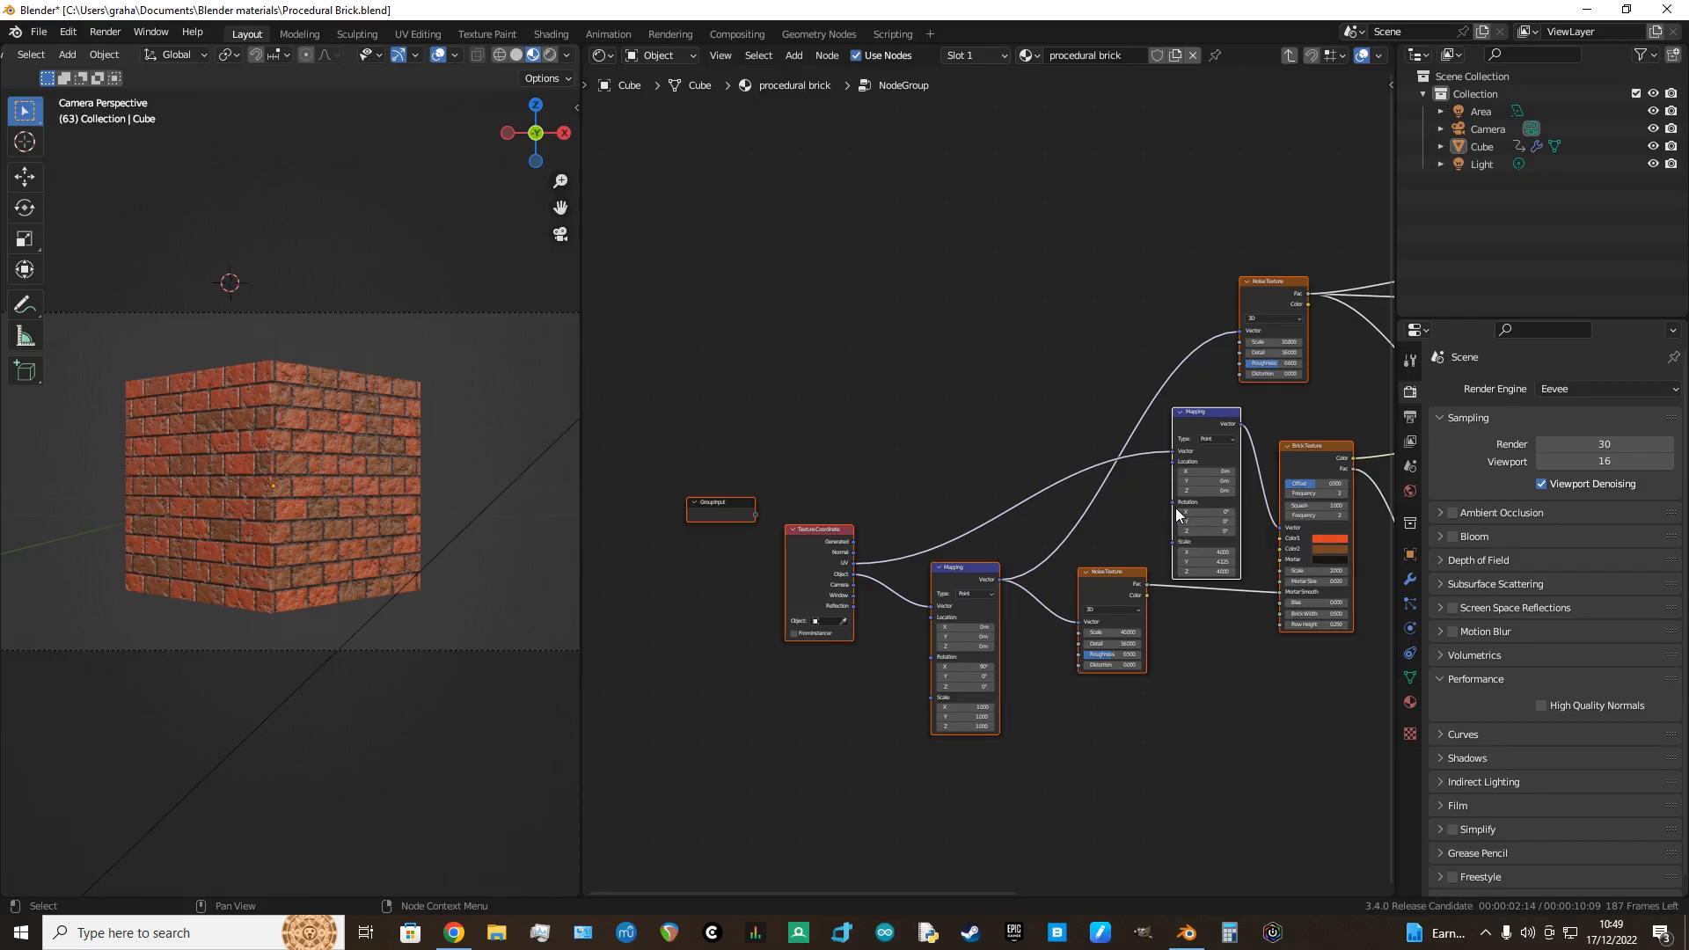
{"action": "left_click_drag", "start_coordinate": [1172, 503], "coordinate": [759, 515]}
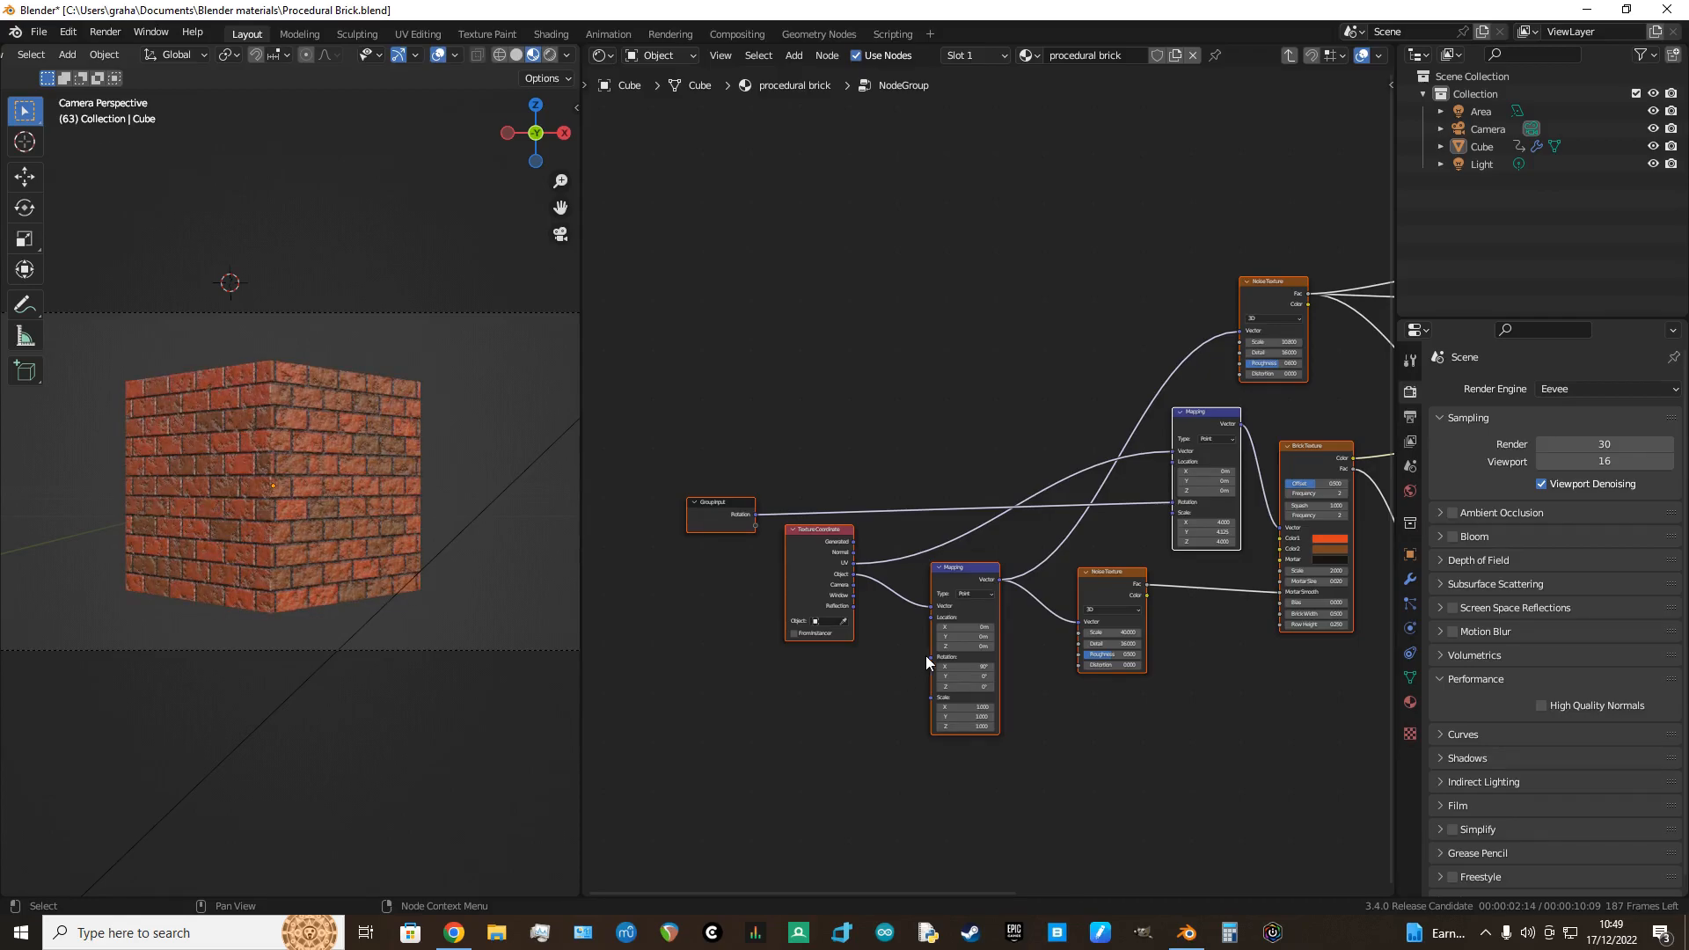
{"action": "left_click_drag", "start_coordinate": [929, 656], "coordinate": [755, 526]}
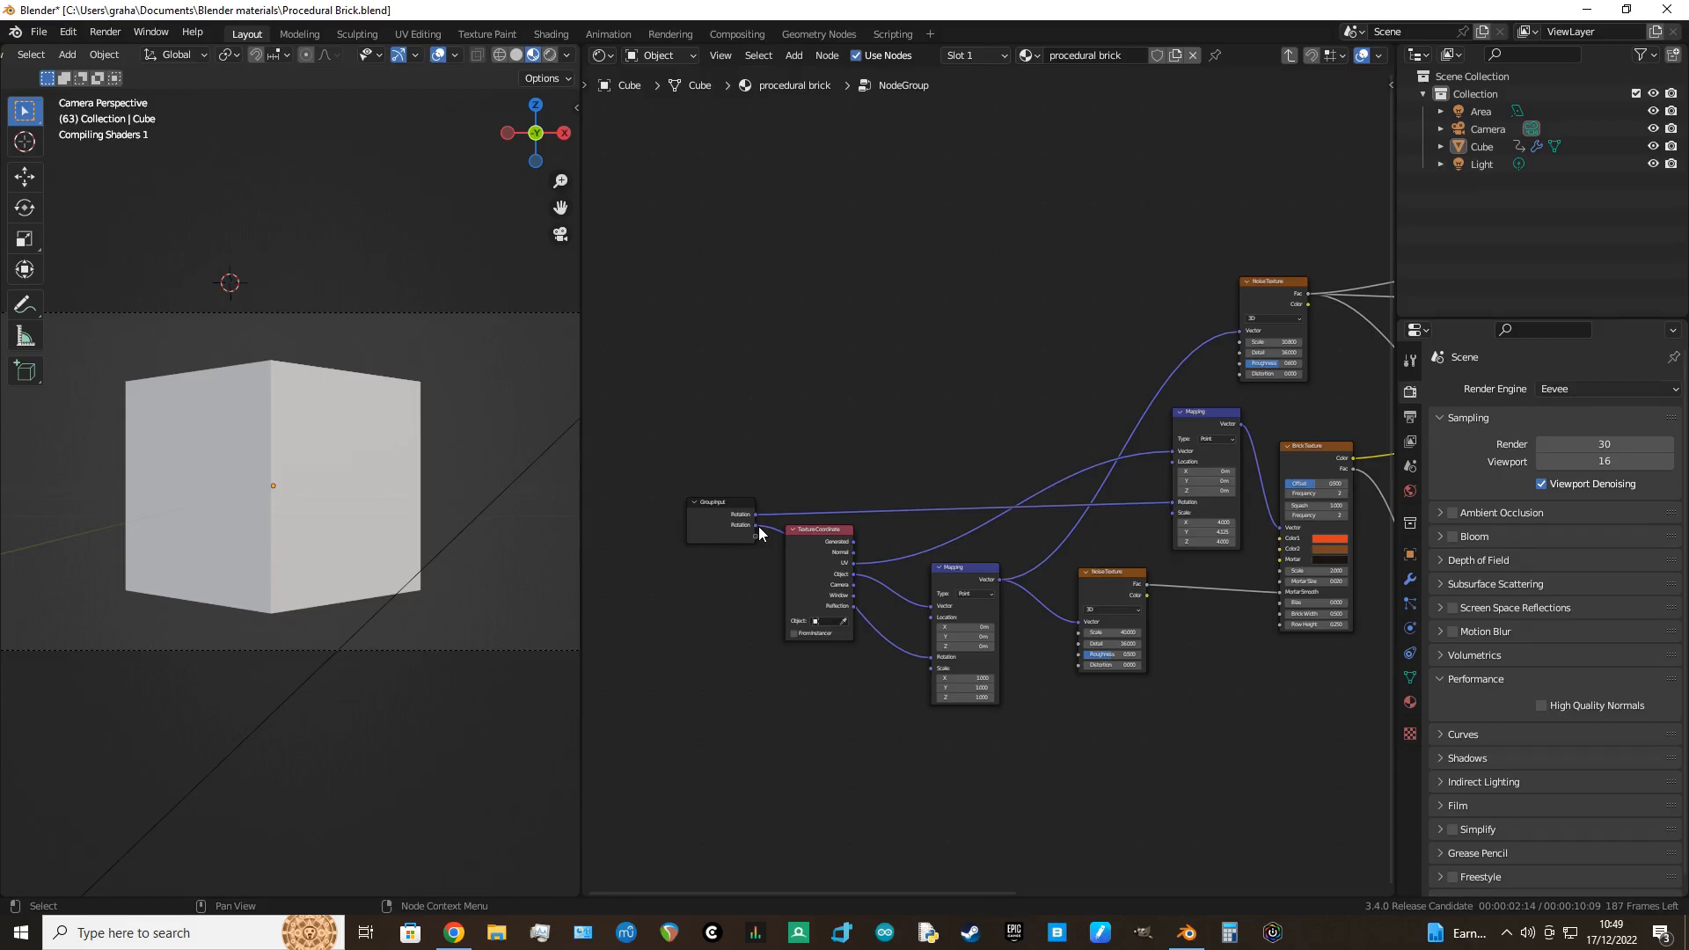
{"action": "left_click", "coordinate": [1290, 55]}
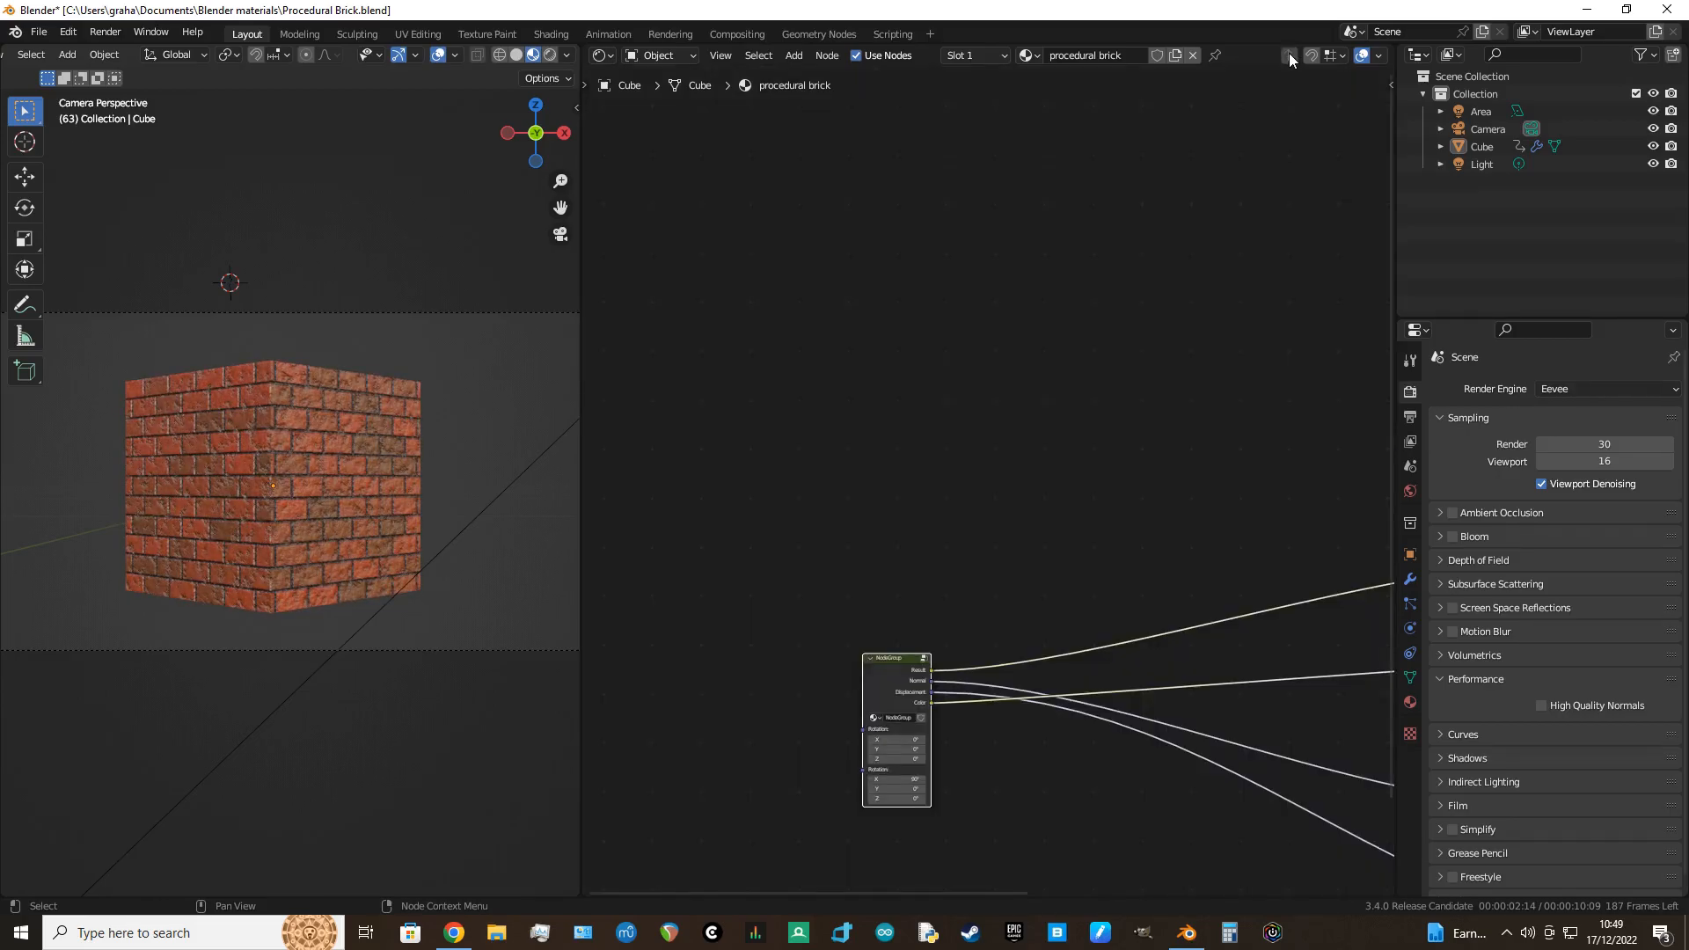
Step: Add an Image Texture node in the empty space above the links between the brick group and the Principled BSDF
{"action": "scroll", "coordinate": [925, 501], "scroll_direction": "down", "scroll_amount": 2}
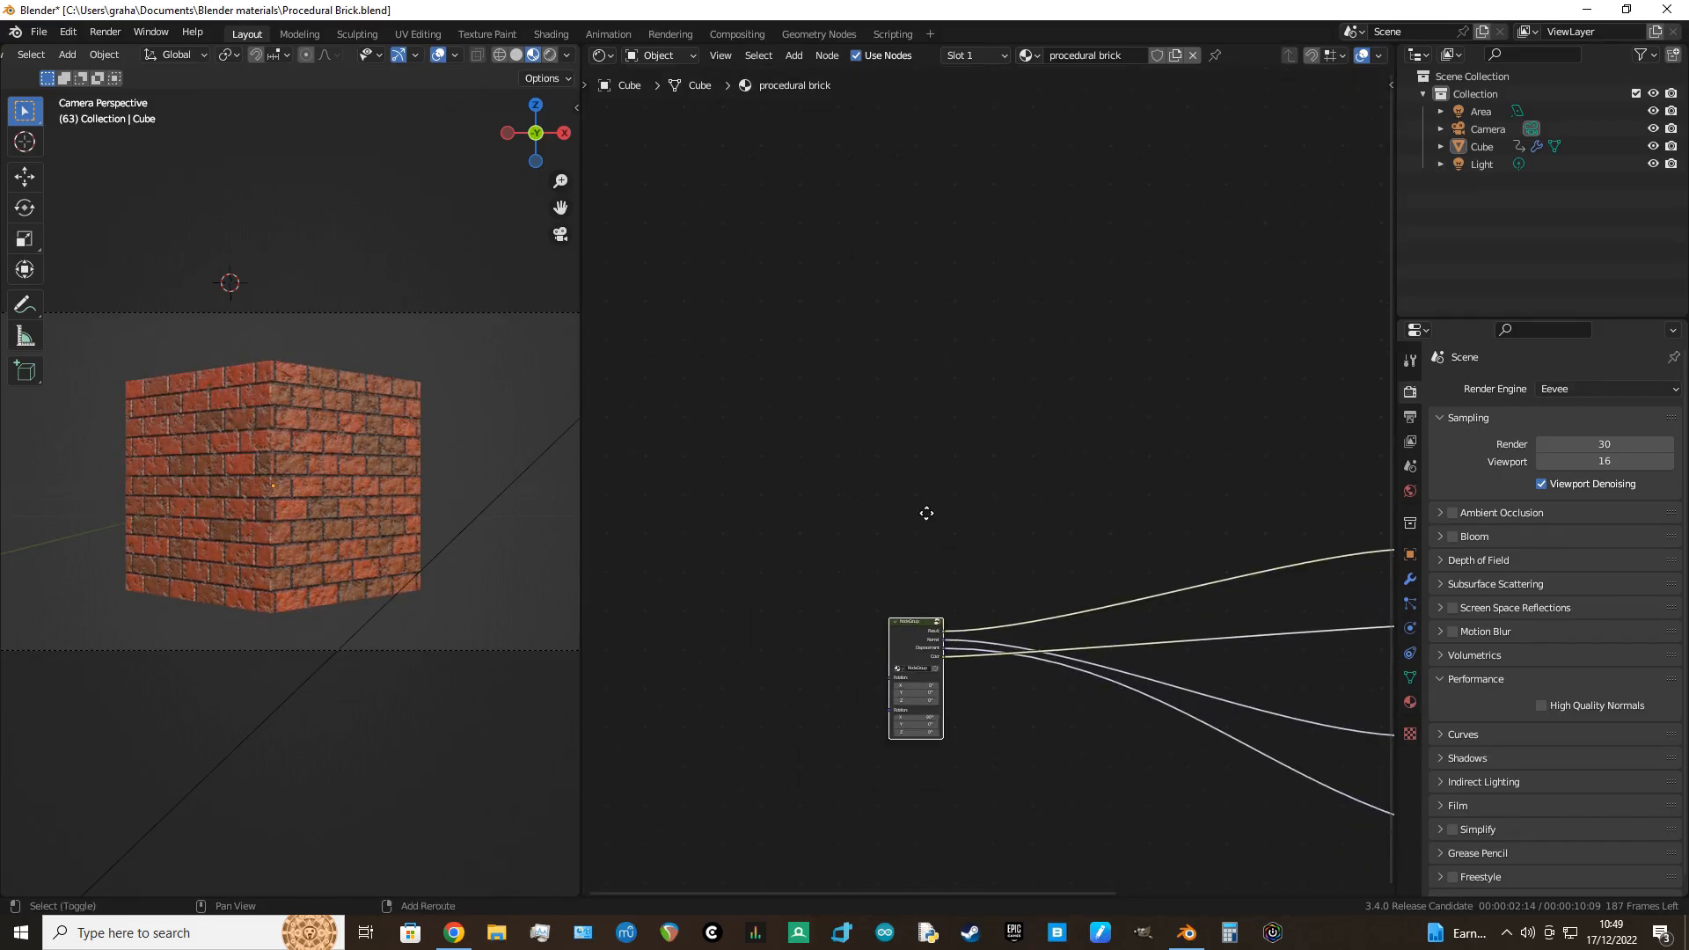
{"action": "middle_click_drag", "start_coordinate": [924, 513], "coordinate": [839, 395]}
{"action": "scroll", "coordinate": [839, 391], "scroll_direction": "up", "scroll_amount": 1}
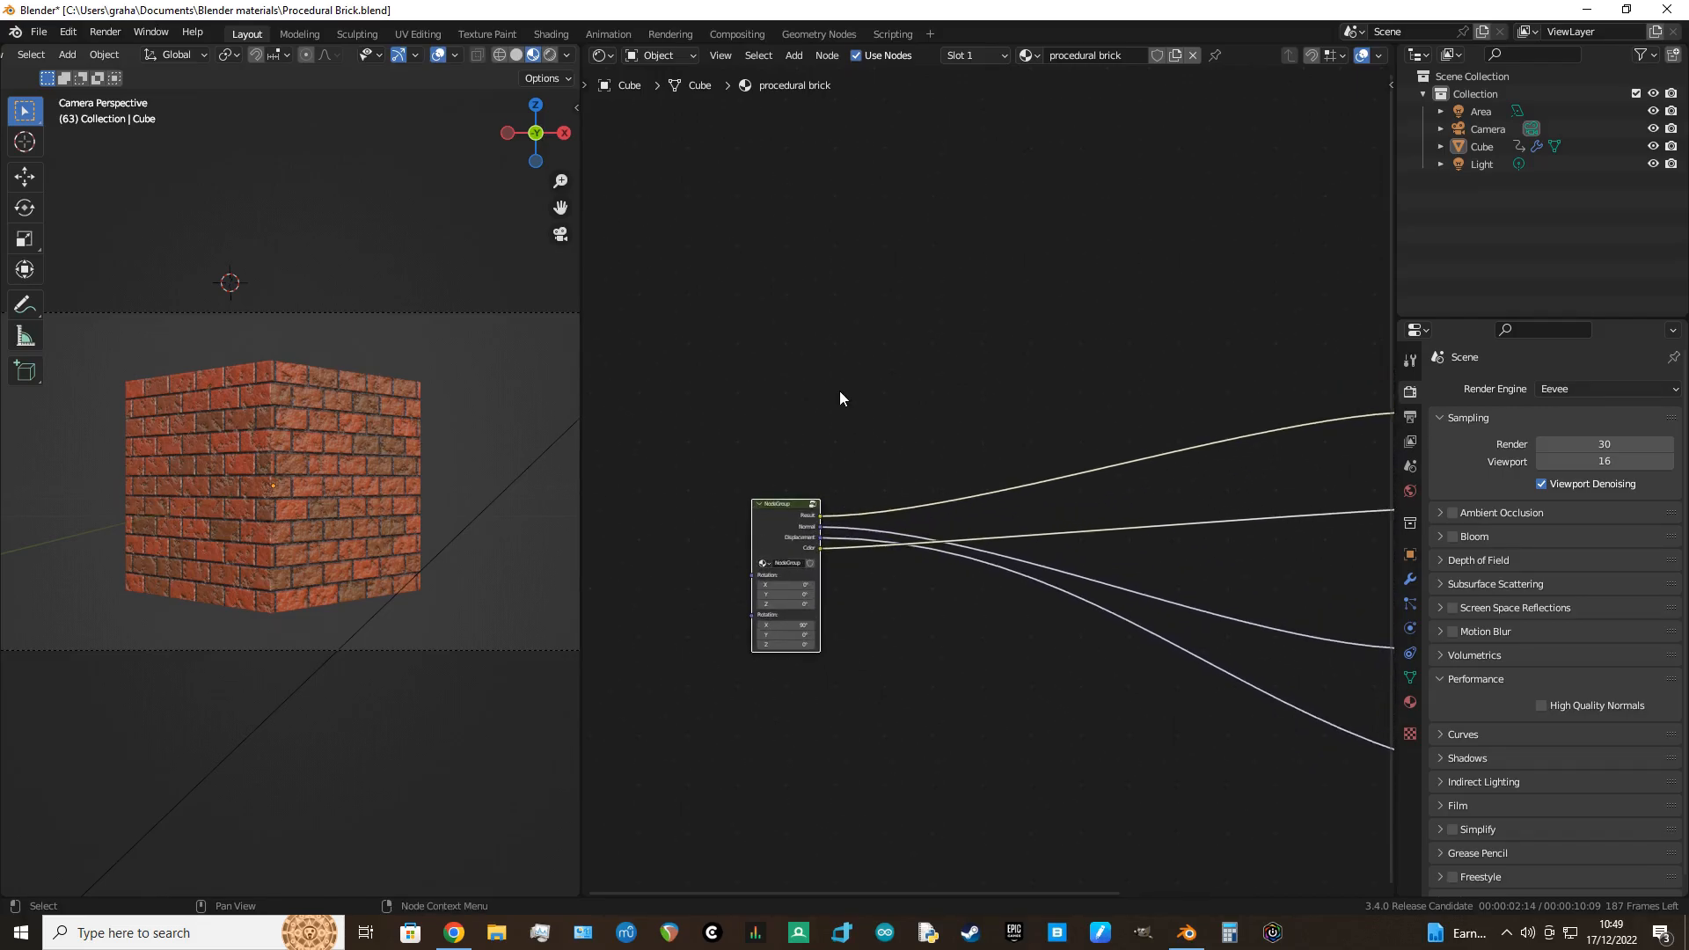
{"action": "middle_click_drag", "start_coordinate": [826, 409], "coordinate": [825, 412]}
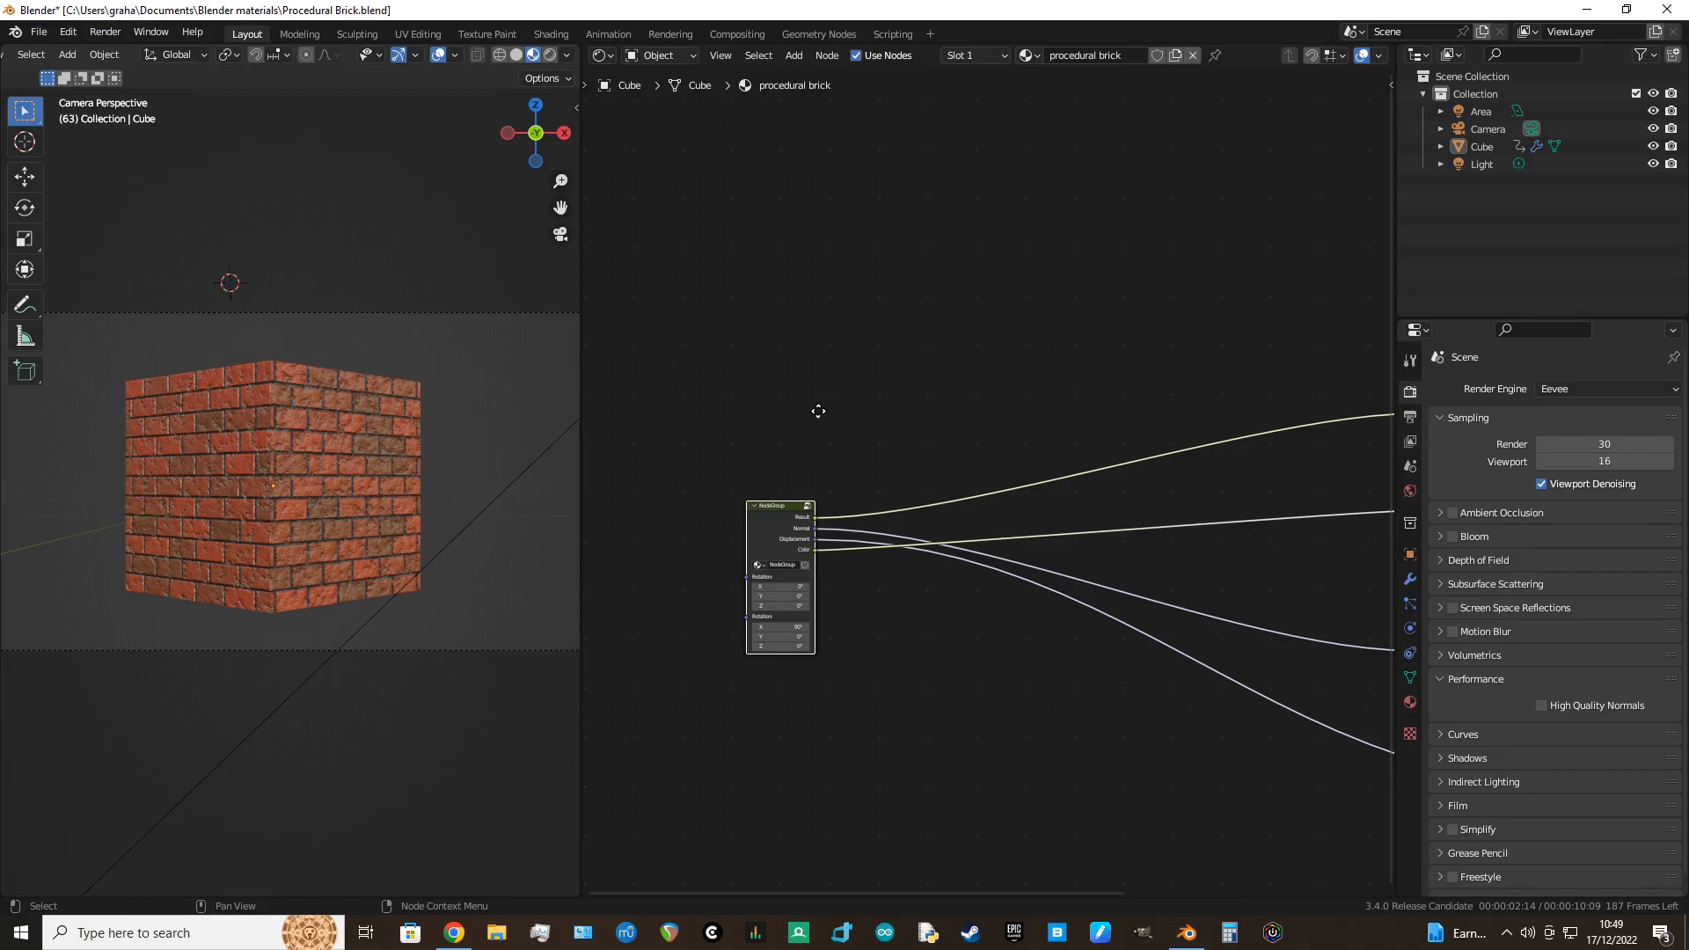
{"action": "middle_click_drag", "start_coordinate": [824, 411], "coordinate": [790, 417]}
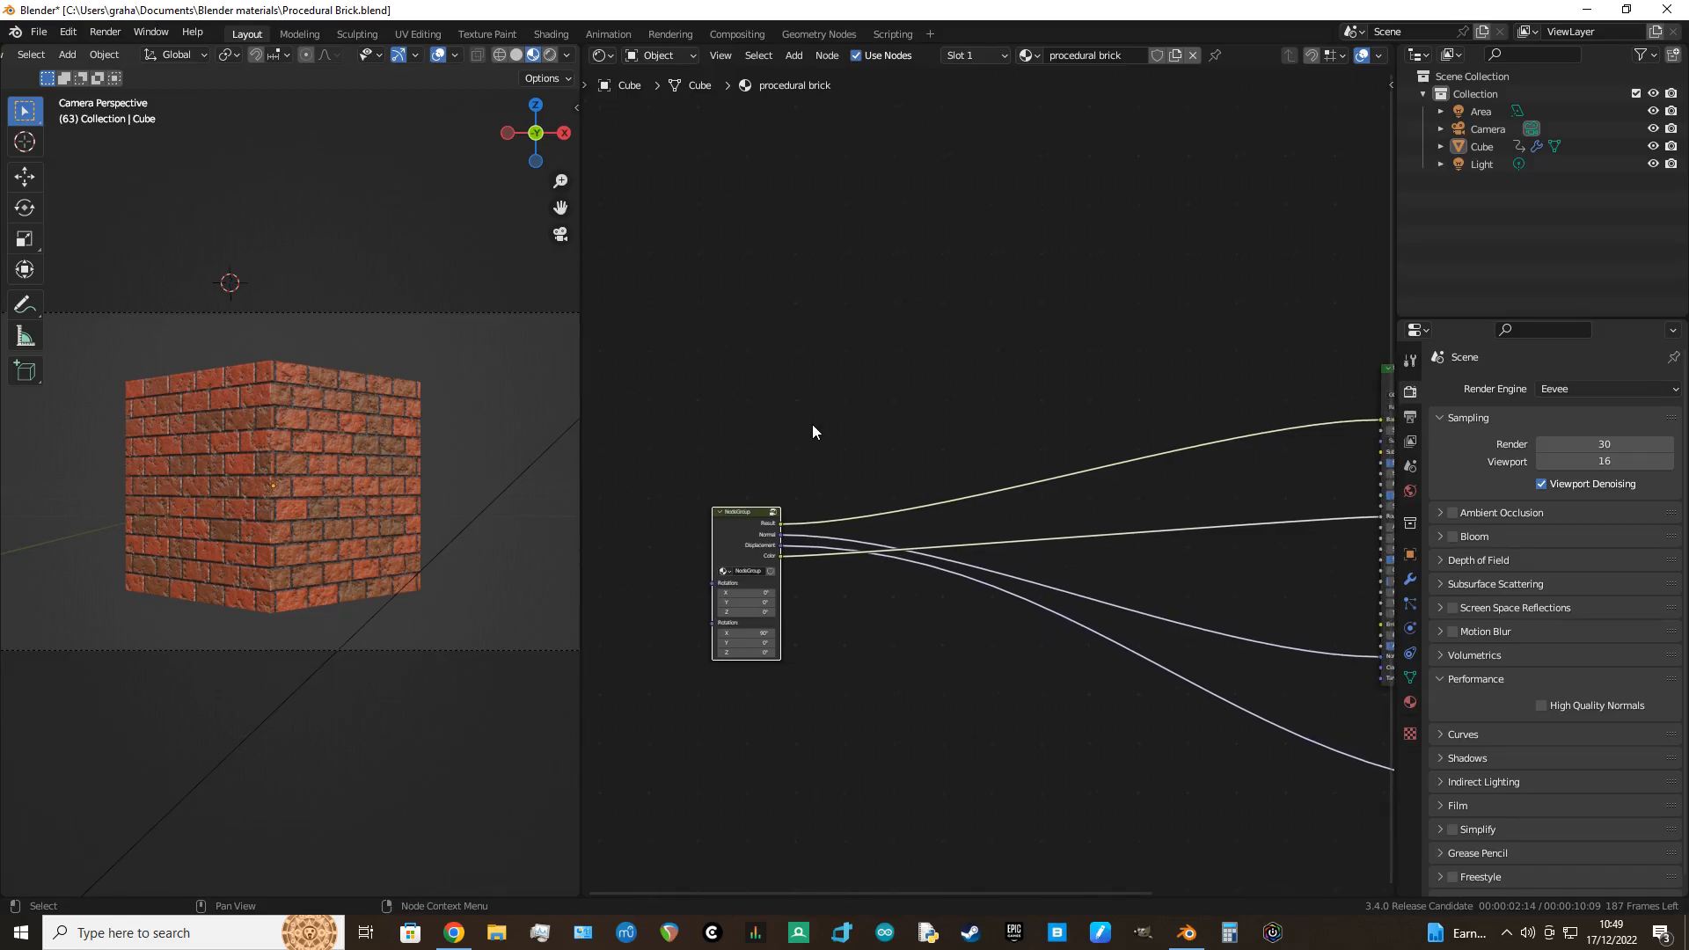
{"action": "scroll", "coordinate": [813, 426], "scroll_direction": "down", "scroll_amount": 1}
{"action": "middle_click_drag", "start_coordinate": [813, 426], "coordinate": [714, 385]}
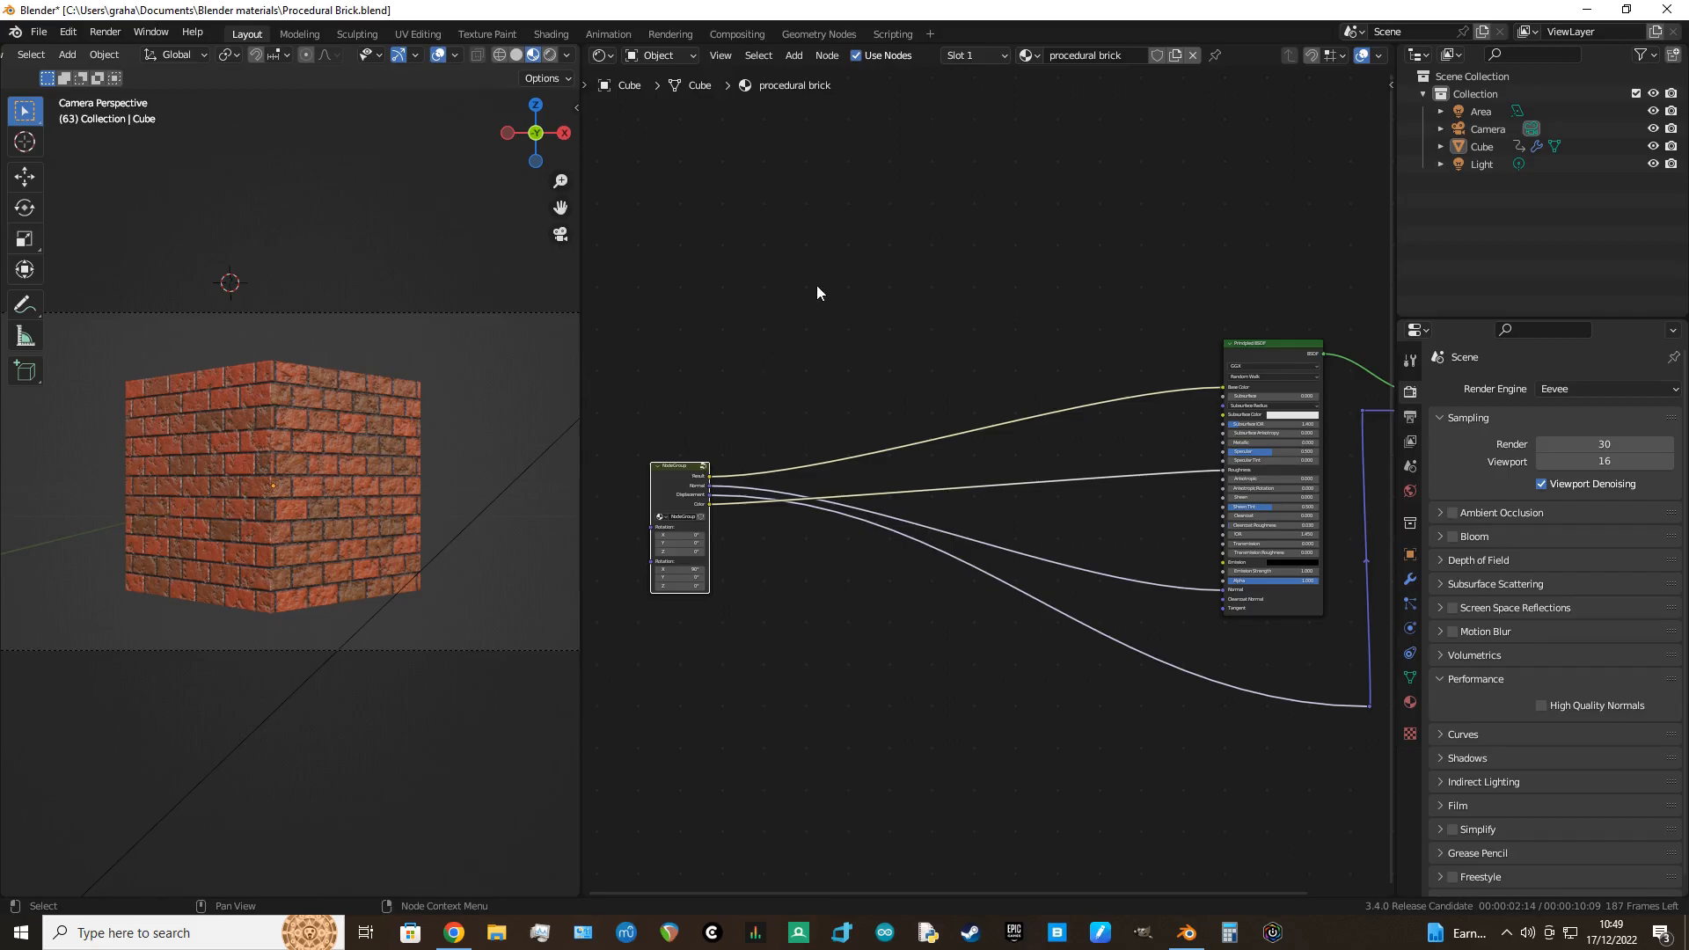
{"action": "key", "text": "shift+a"}
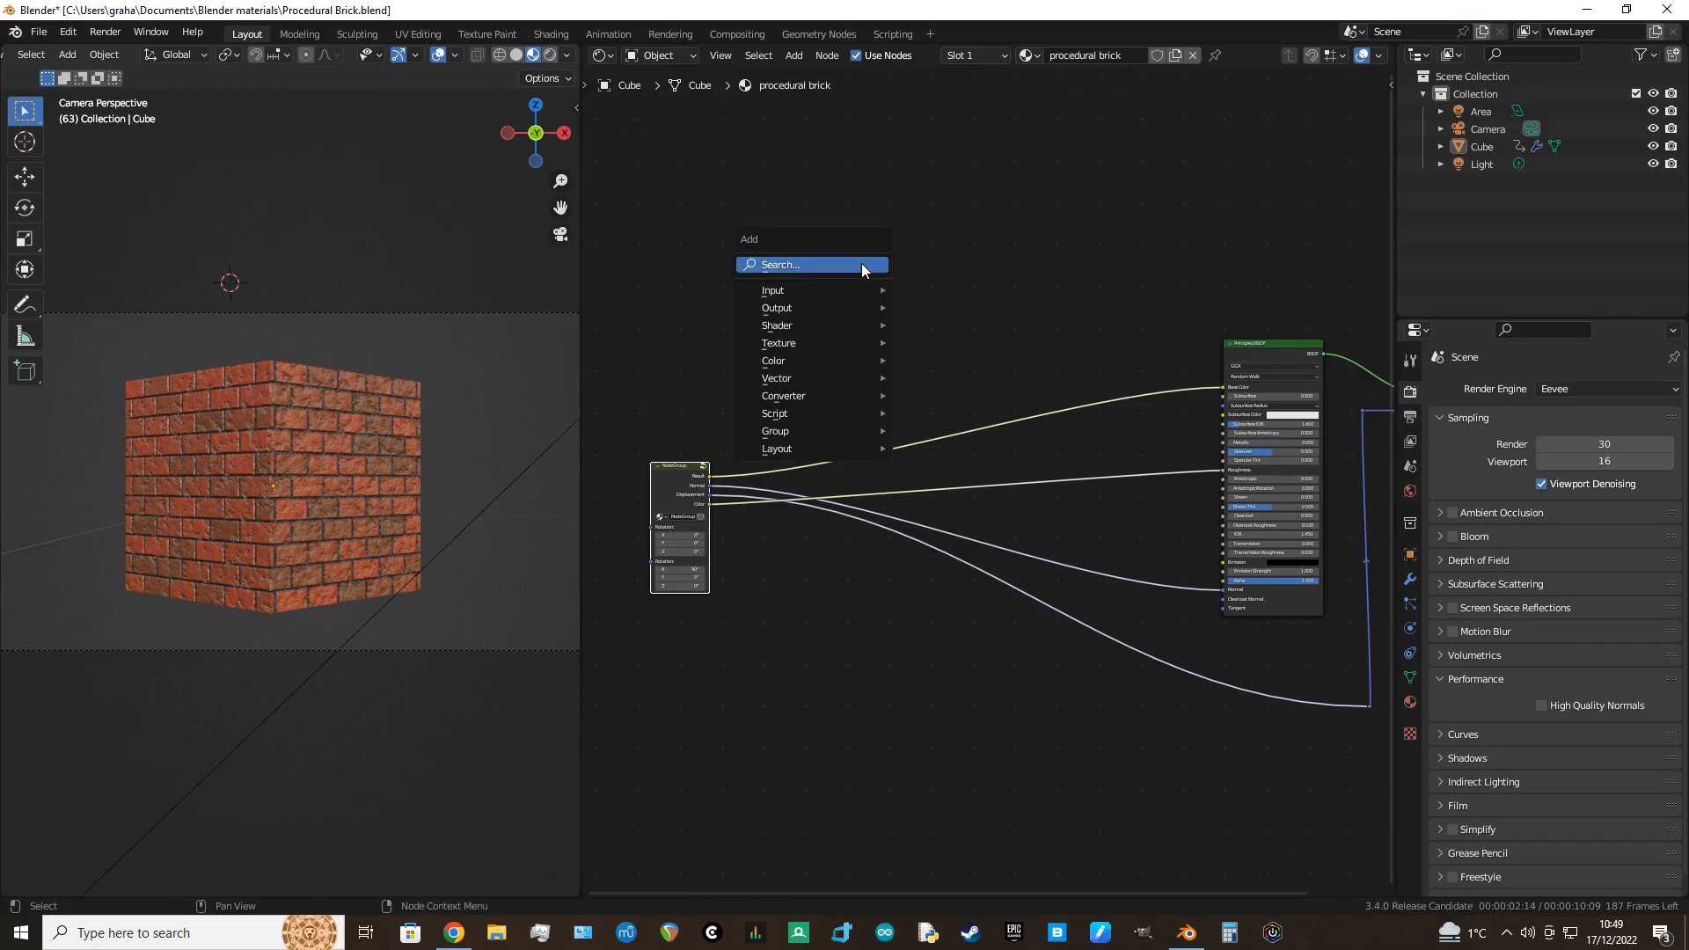
{"action": "mouse_move", "coordinate": [837, 349]}
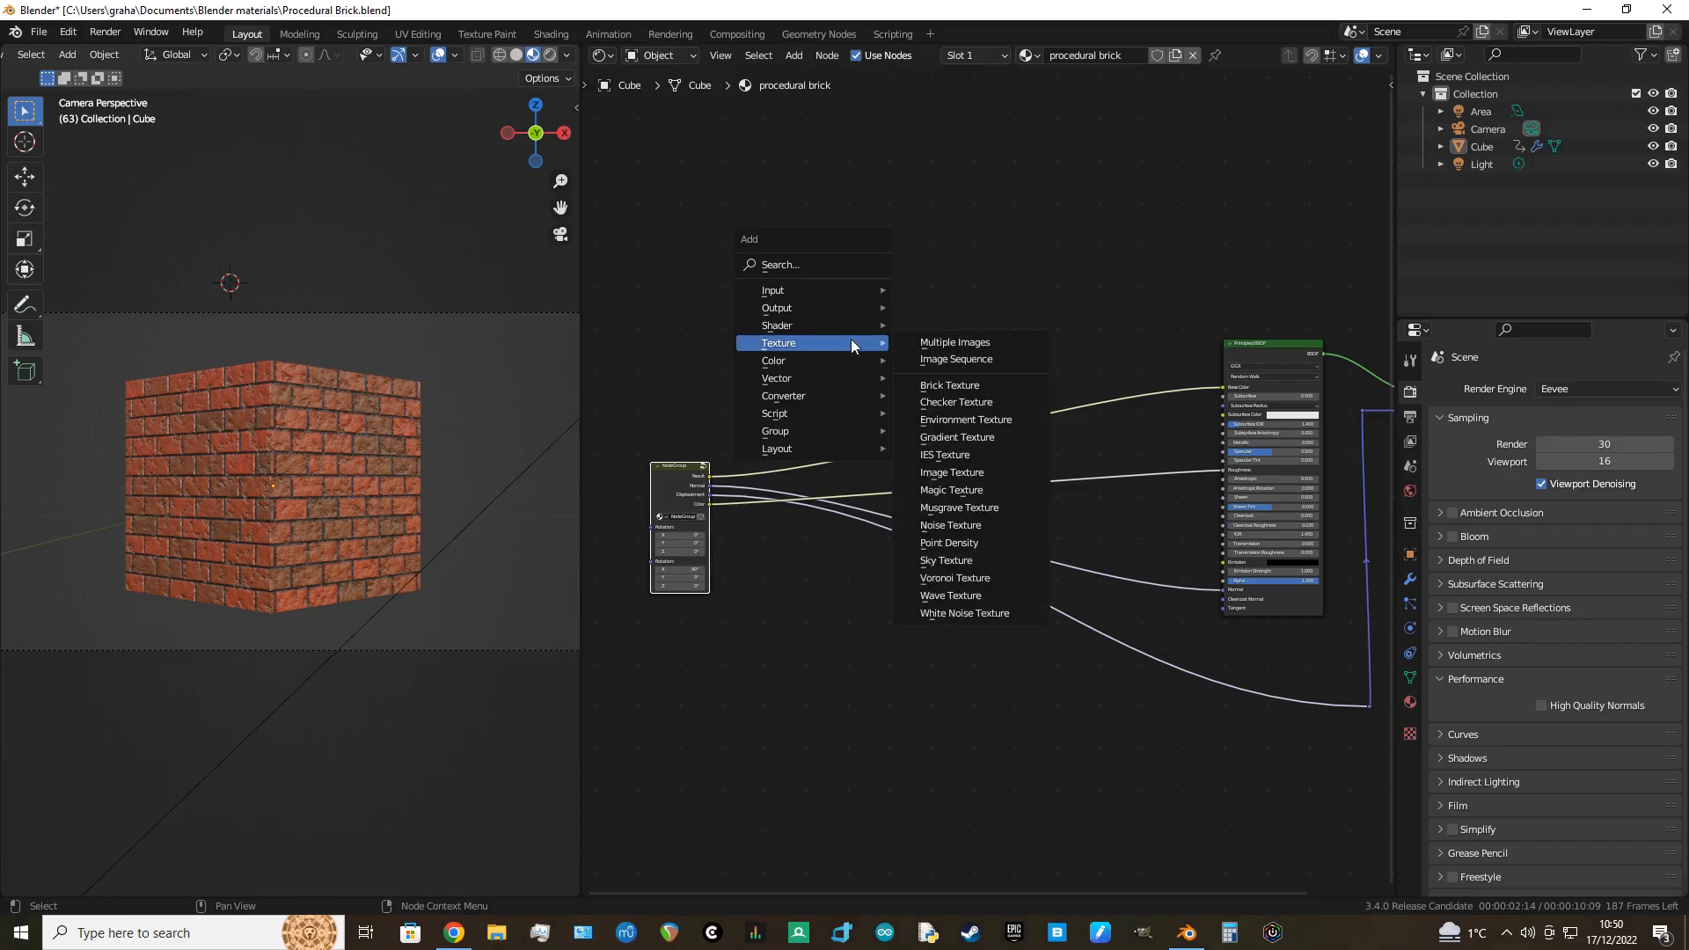
{"action": "left_click", "coordinate": [950, 472]}
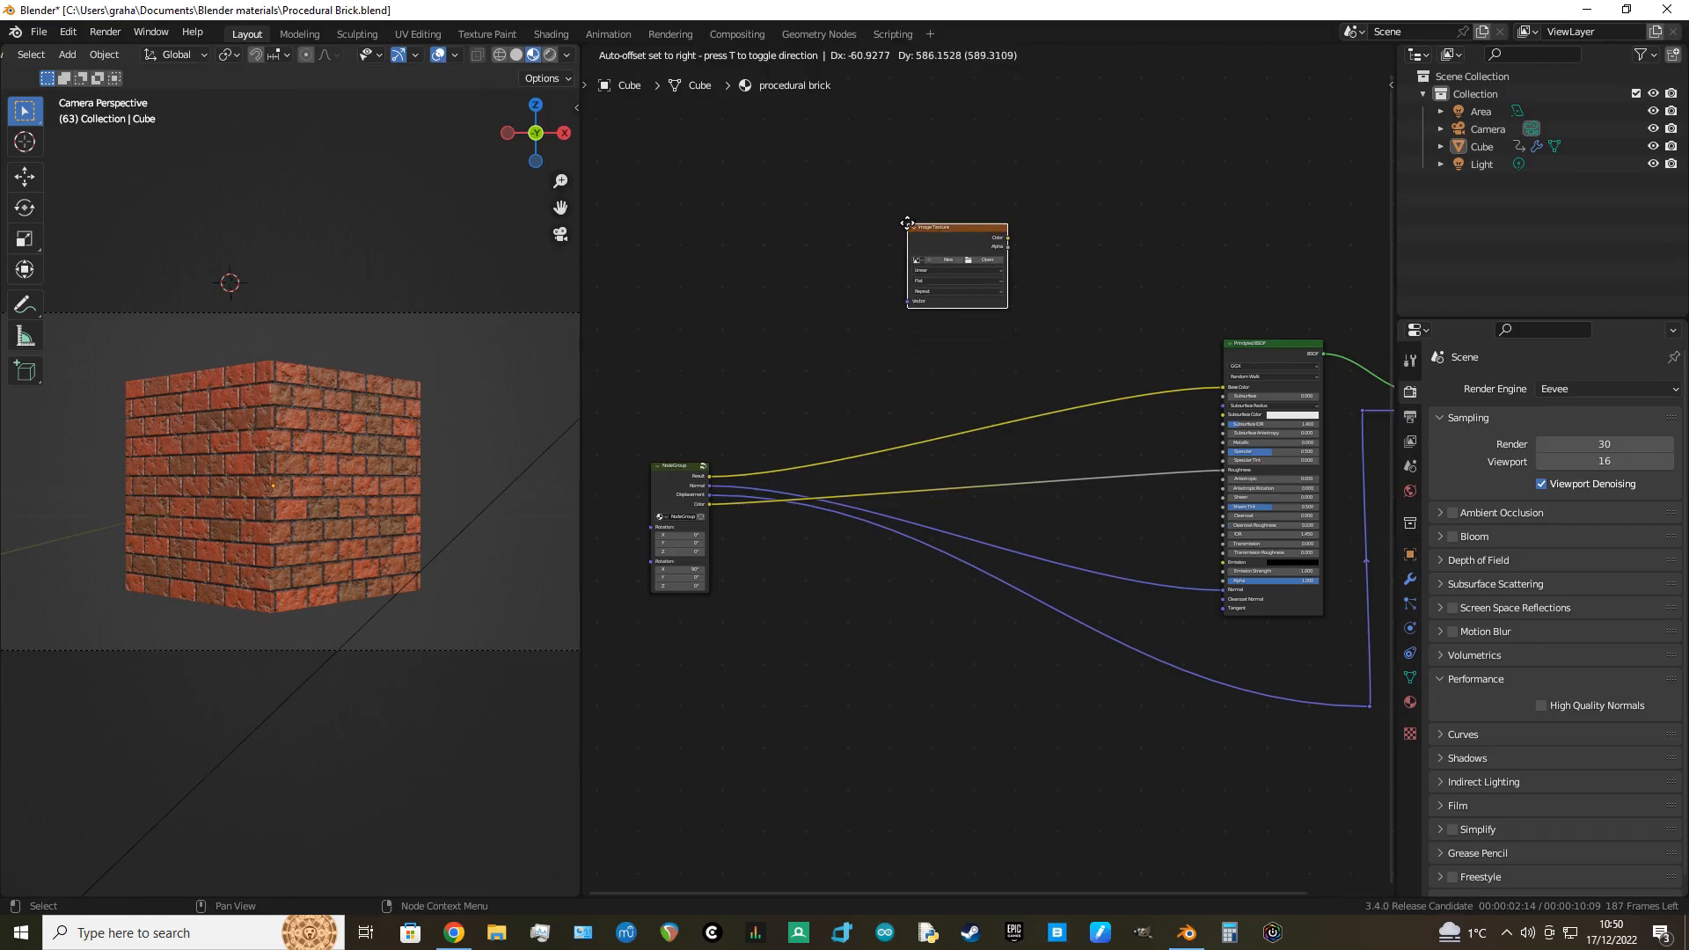
{"action": "left_click", "coordinate": [928, 259]}
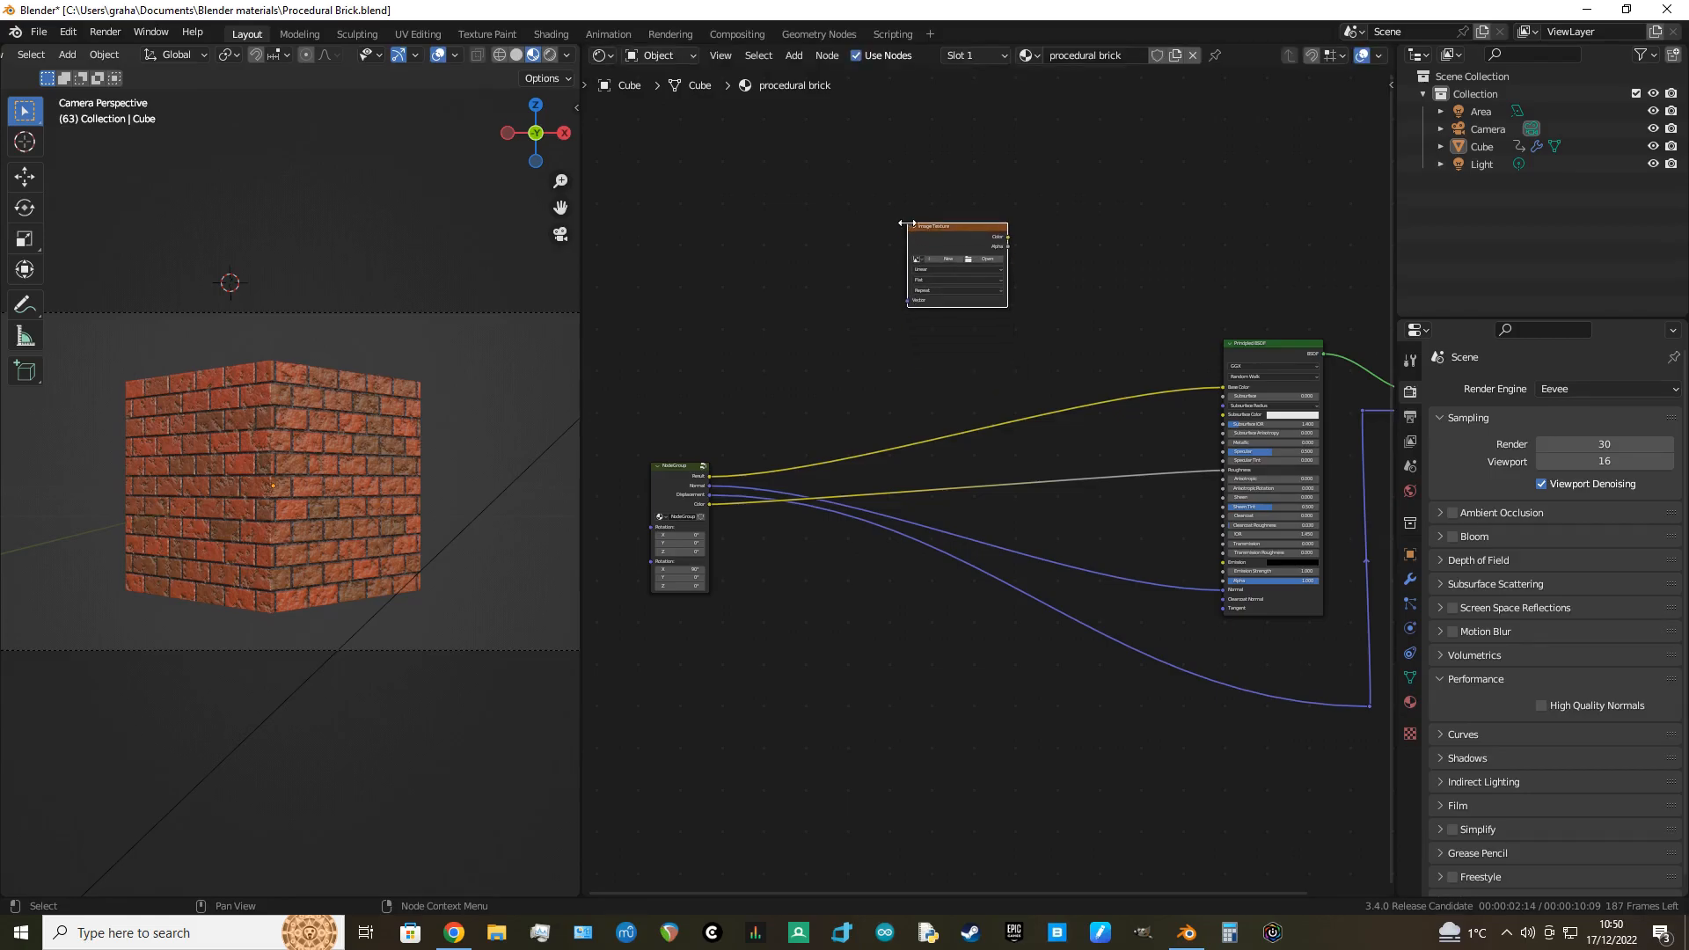
Step: Create a new 3072 × 3072 px image named "Control for Moss" in the Image Texture node and place the node above the Principled BSDF
{"action": "left_click", "coordinate": [950, 261]}
{"action": "left_click", "coordinate": [967, 293]}
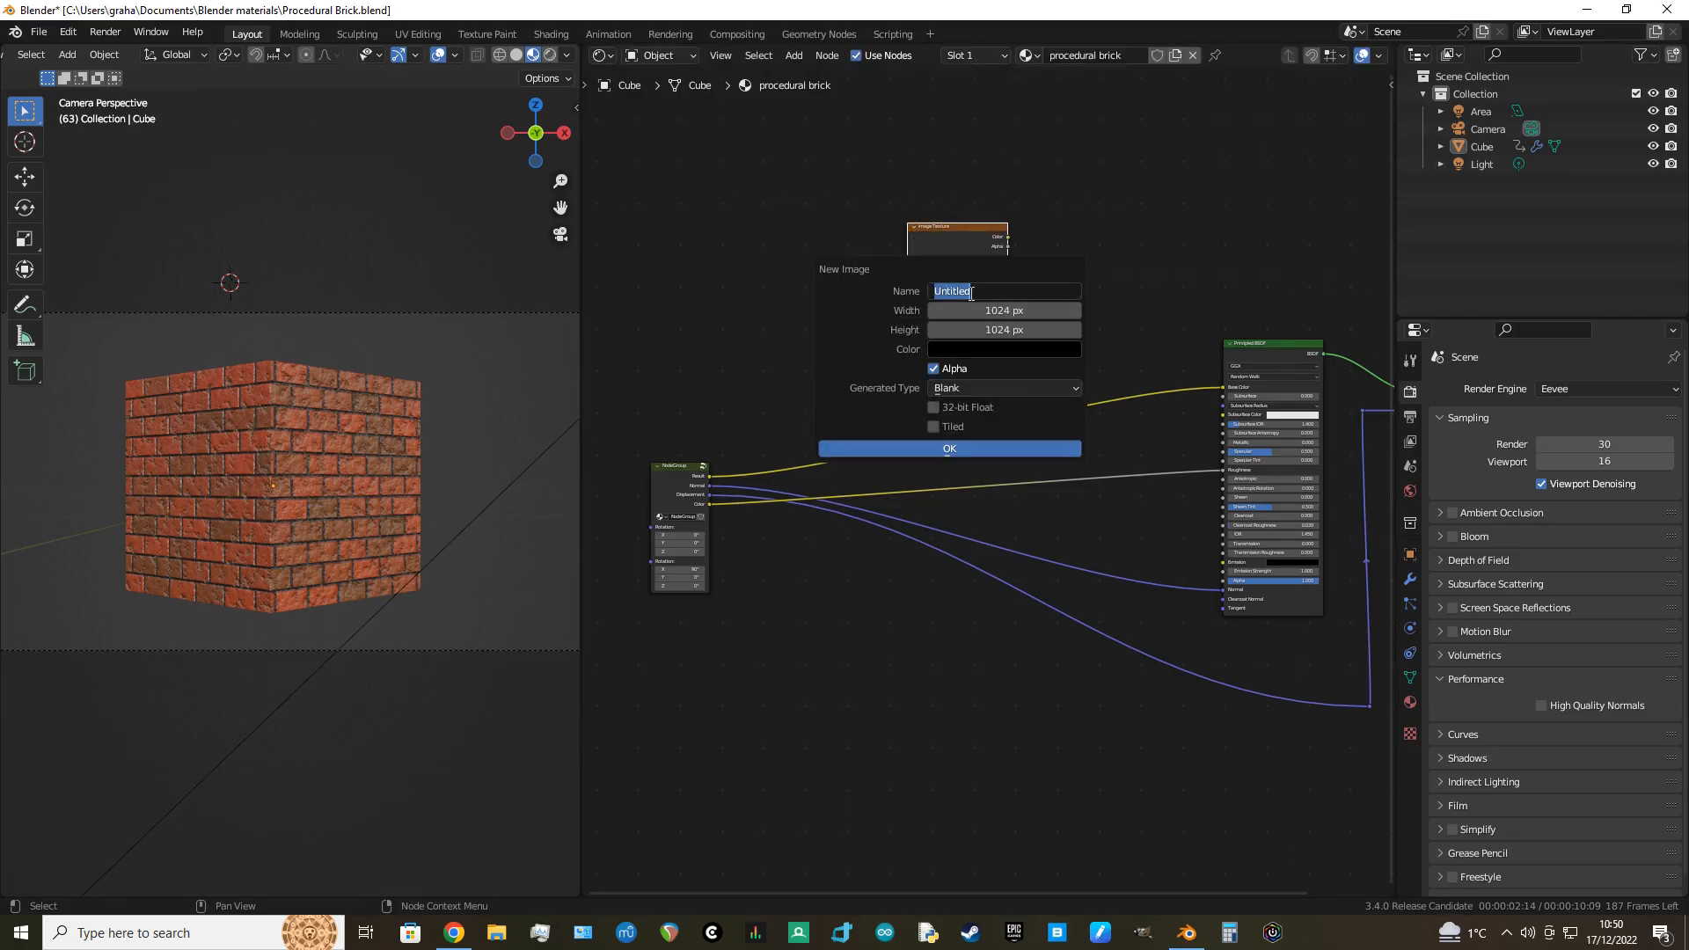
{"action": "type", "text": "Con"}
{"action": "type", "text": "trol"}
{"action": "type", "text": " for"}
{"action": "type", "text": " Moaa"}
{"action": "key", "text": "BackSpace"}
{"action": "key", "text": "BackSpace"}
{"action": "type", "text": "ss"}
{"action": "key", "text": "Return"}
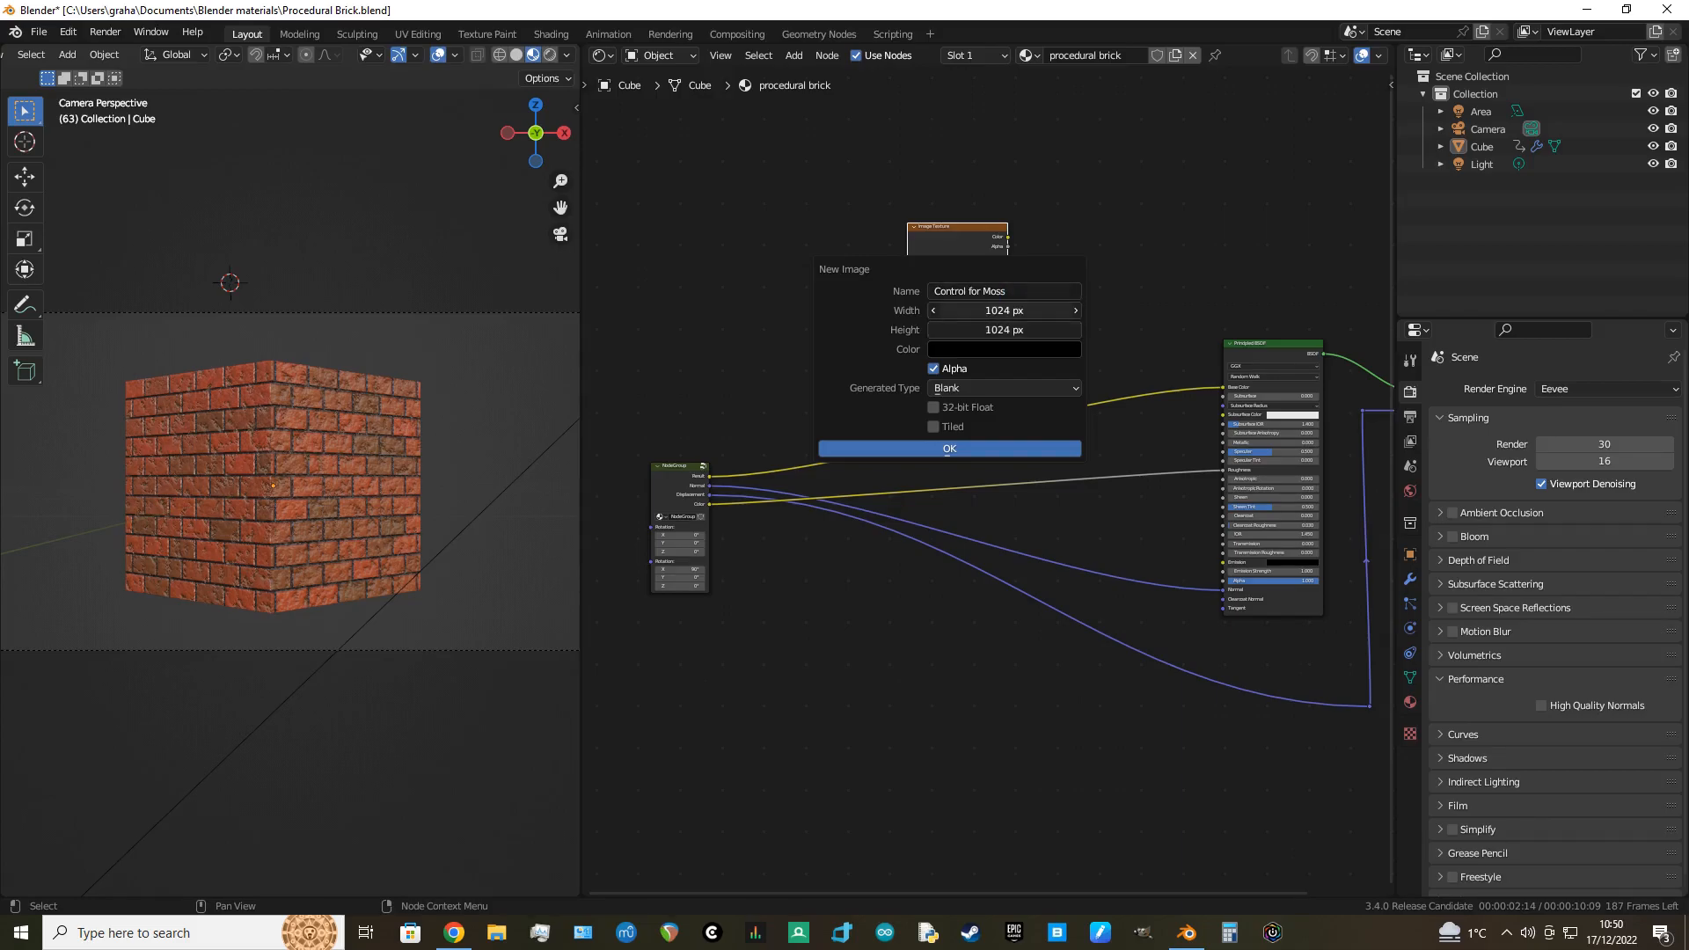
{"action": "left_click", "coordinate": [978, 310]}
{"action": "left_click", "coordinate": [979, 310]}
{"action": "type", "text": "*3"}
{"action": "key", "text": "Return"}
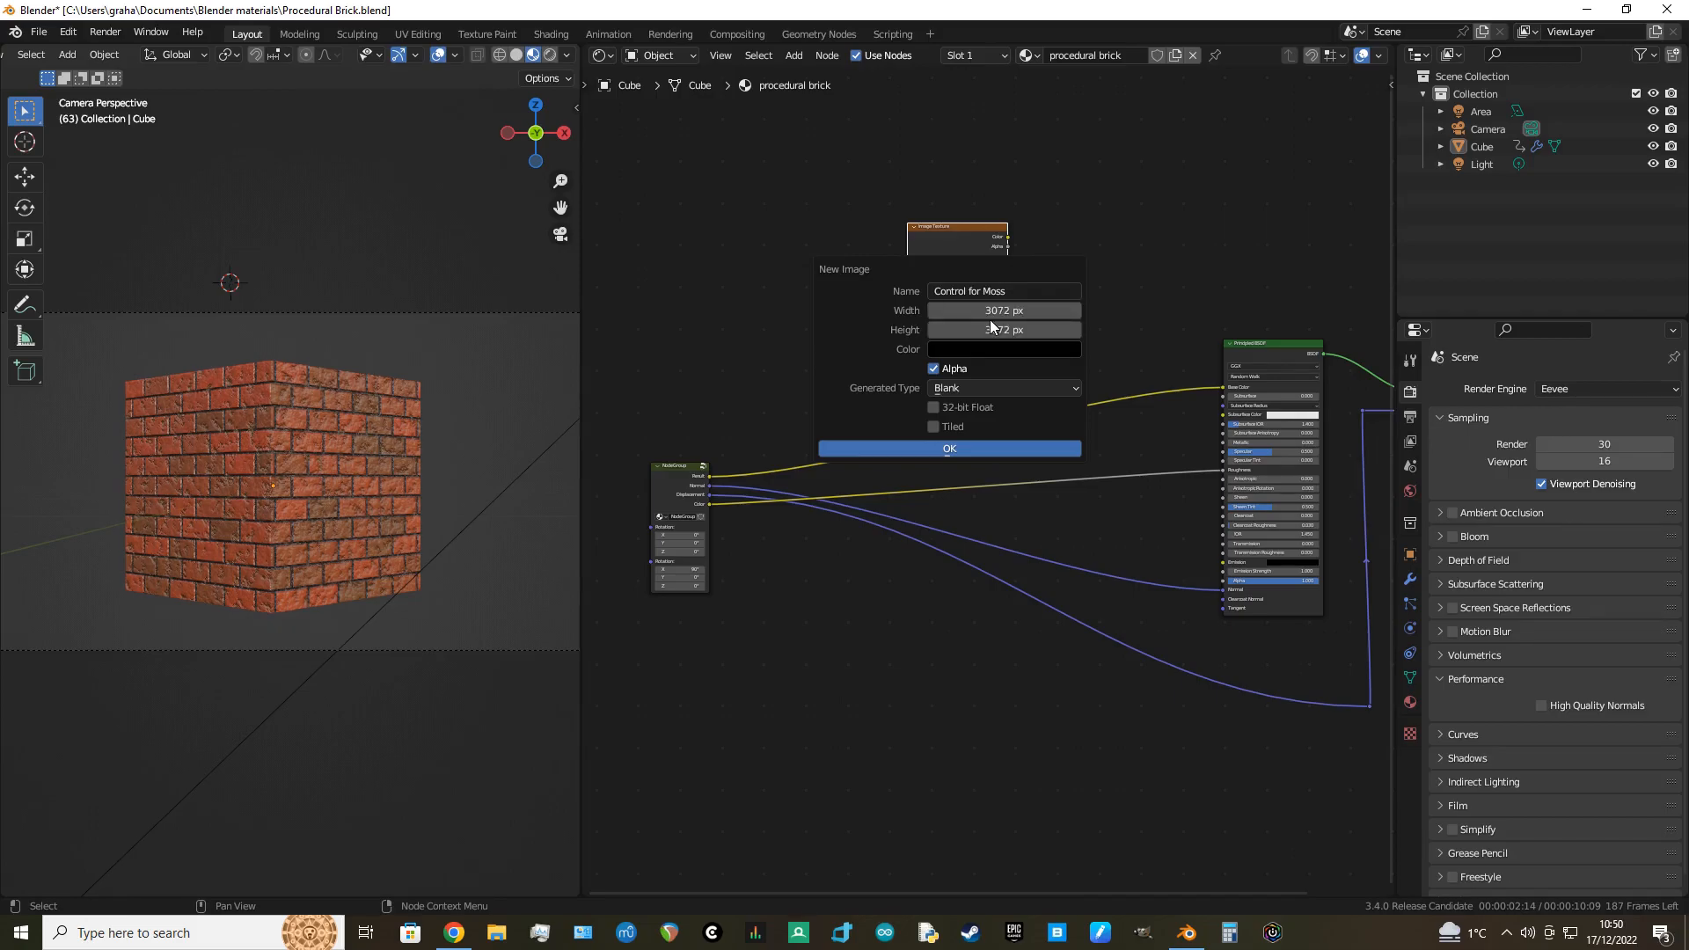
{"action": "left_click", "coordinate": [951, 449]}
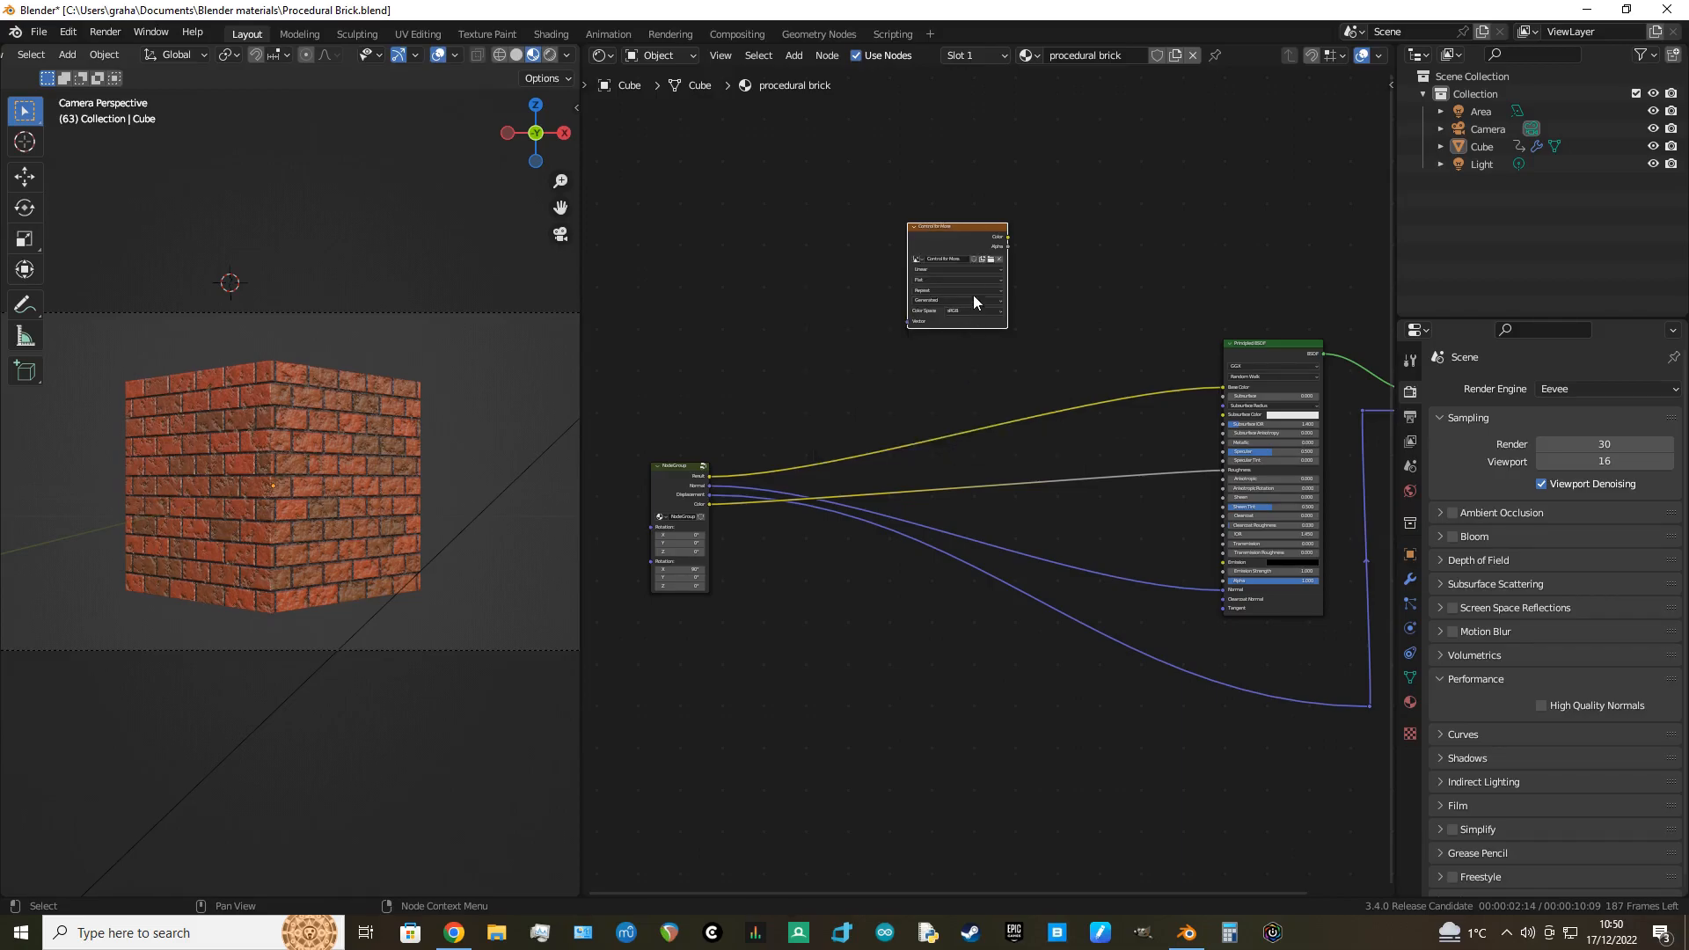
{"action": "left_click_drag", "start_coordinate": [968, 251], "coordinate": [1090, 151]}
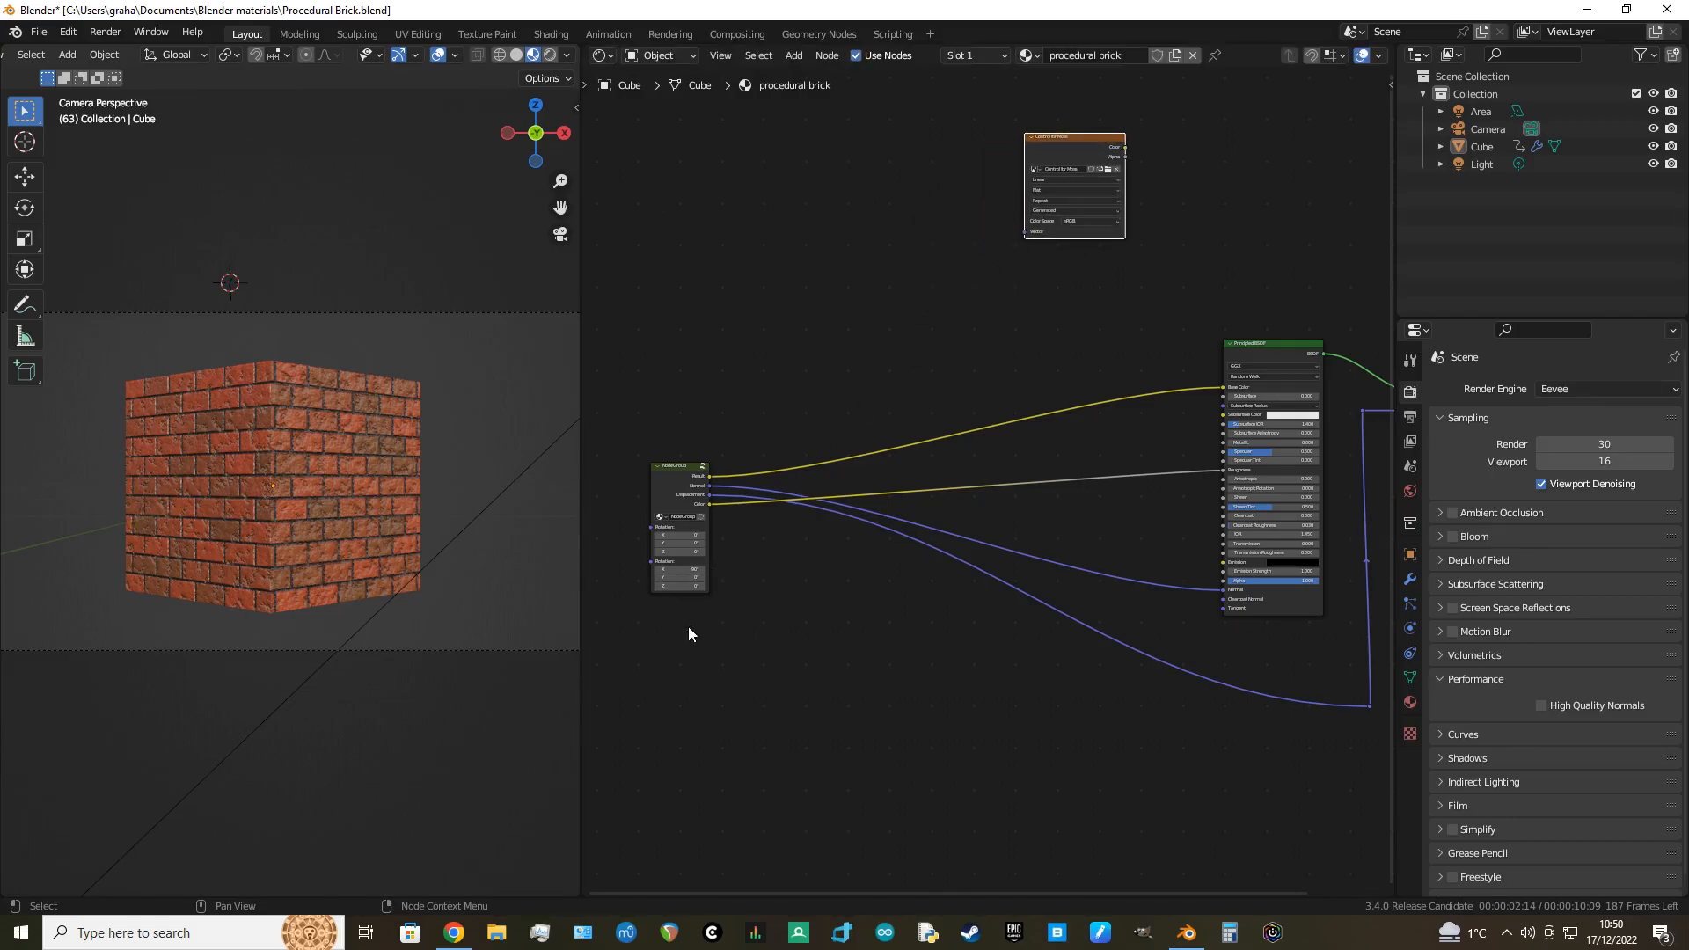
Step: Bring te4efhel_4K_Albedo.jpg from the Moss_Ground_te4efhel folder into the node tree, beside the Control for Moss node
{"action": "left_click", "coordinate": [498, 934]}
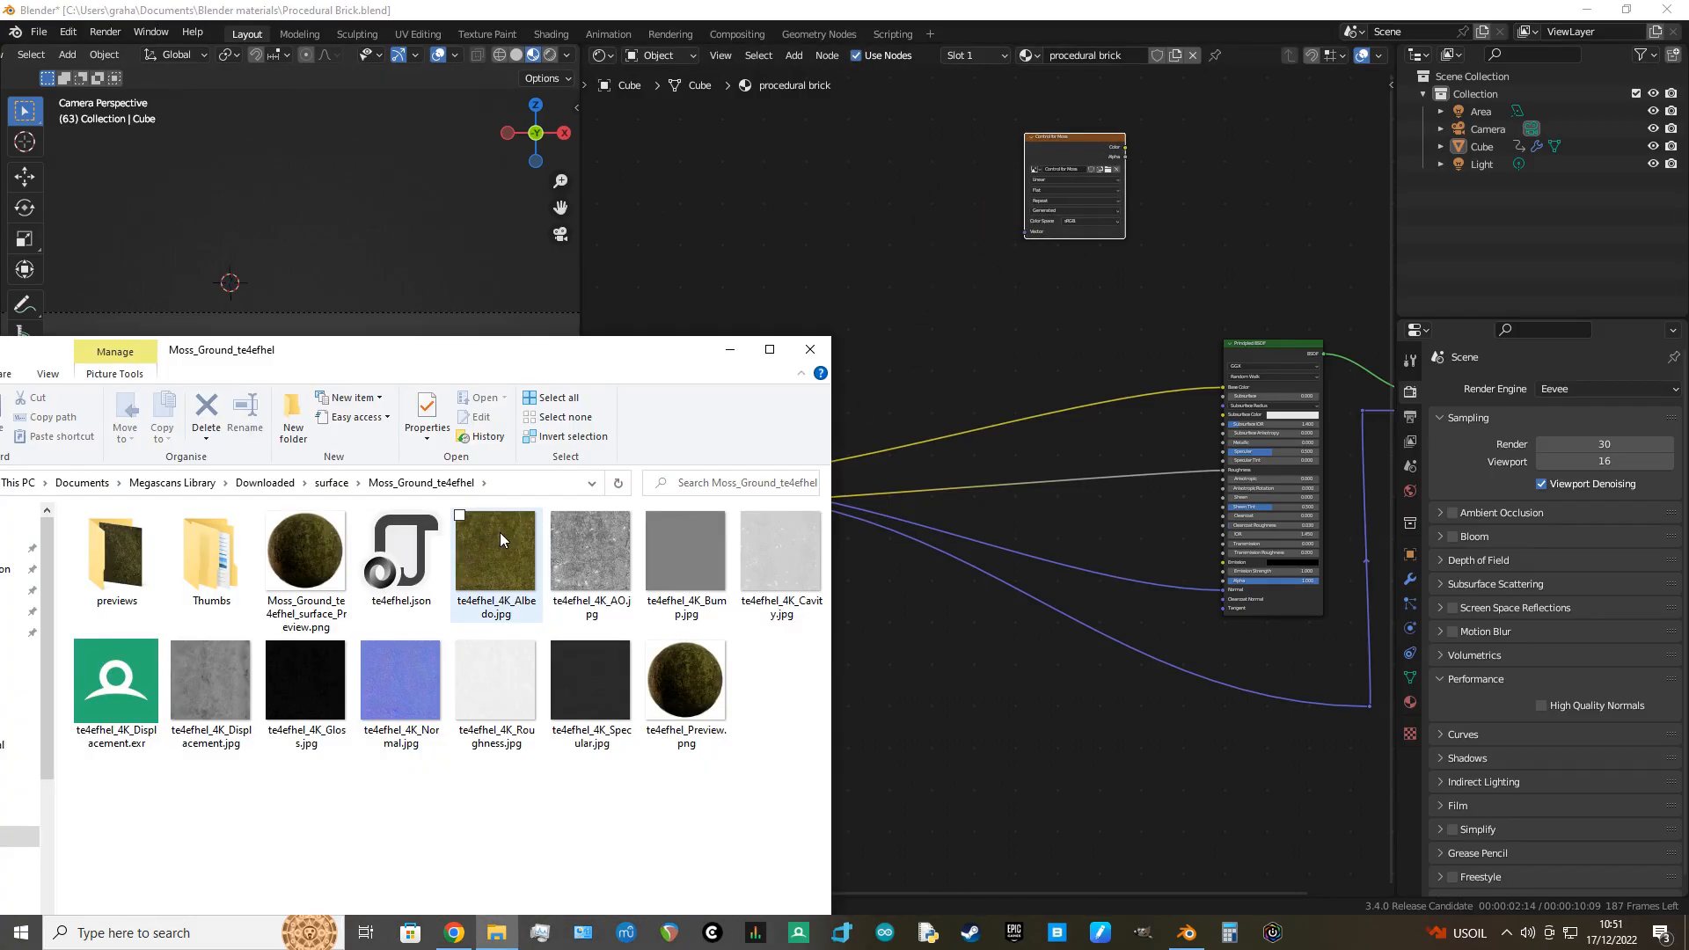
{"action": "left_click", "coordinate": [499, 533]}
{"action": "left_click_drag", "start_coordinate": [713, 422], "coordinate": [863, 265]}
{"action": "left_click_drag", "start_coordinate": [841, 153], "coordinate": [843, 140]}
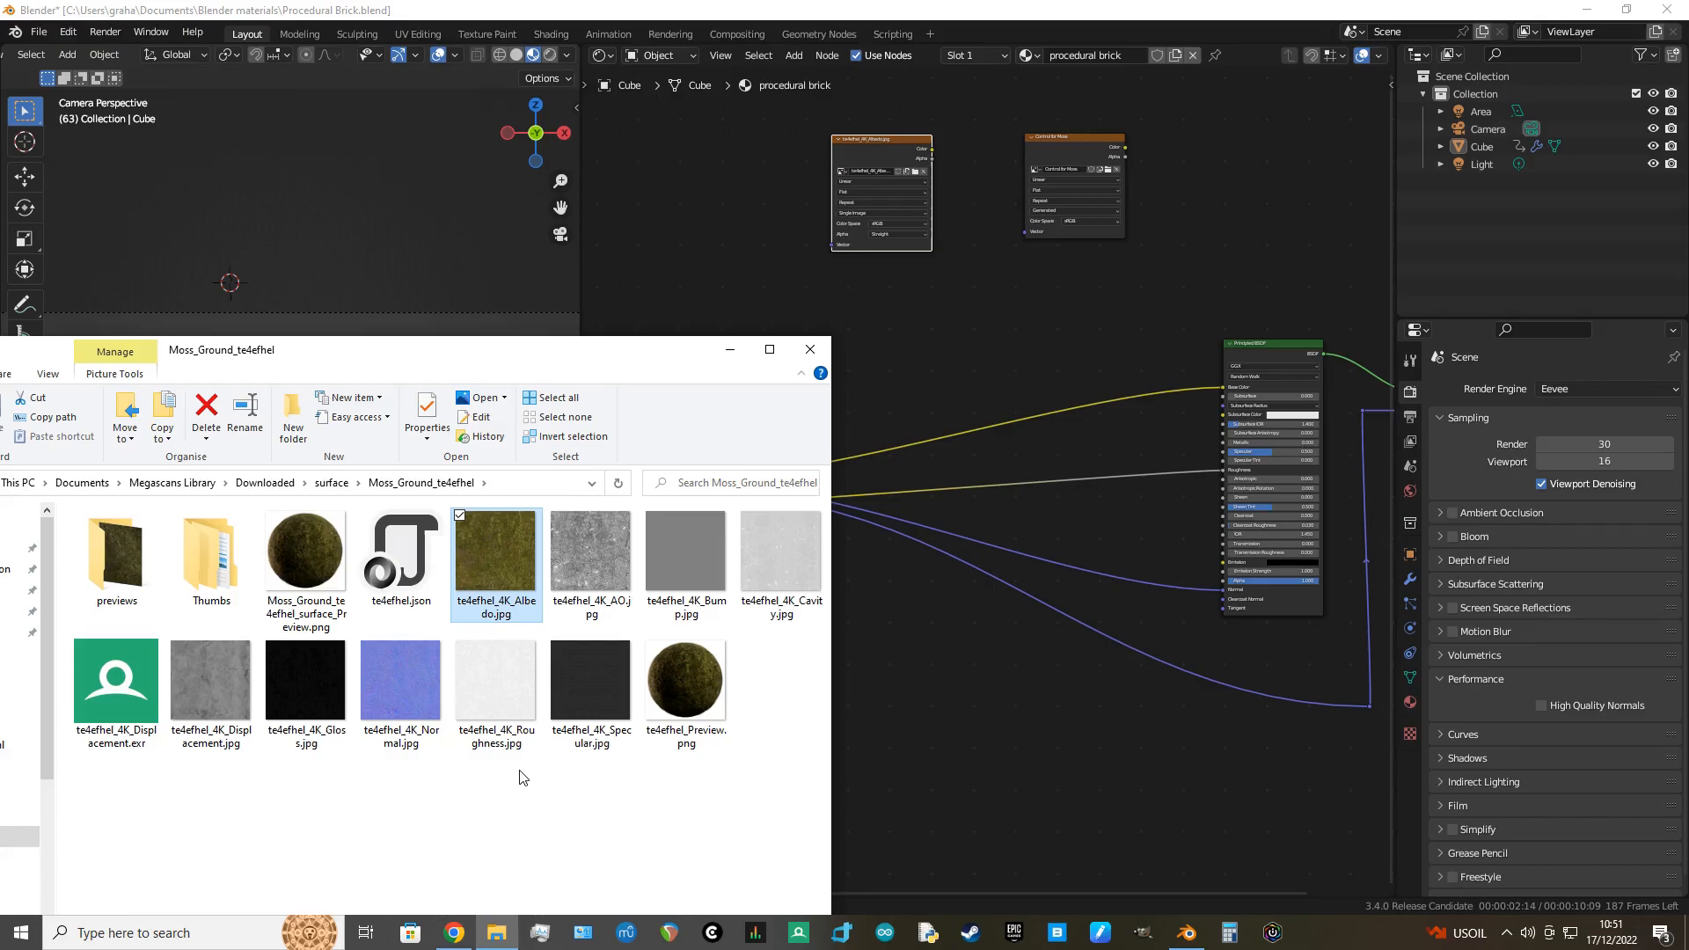
Step: Bring te4efhel_4K_Roughness.jpg into the node tree, then collapse the albedo and roughness nodes and stack them
{"action": "left_click_drag", "start_coordinate": [498, 679], "coordinate": [943, 315]}
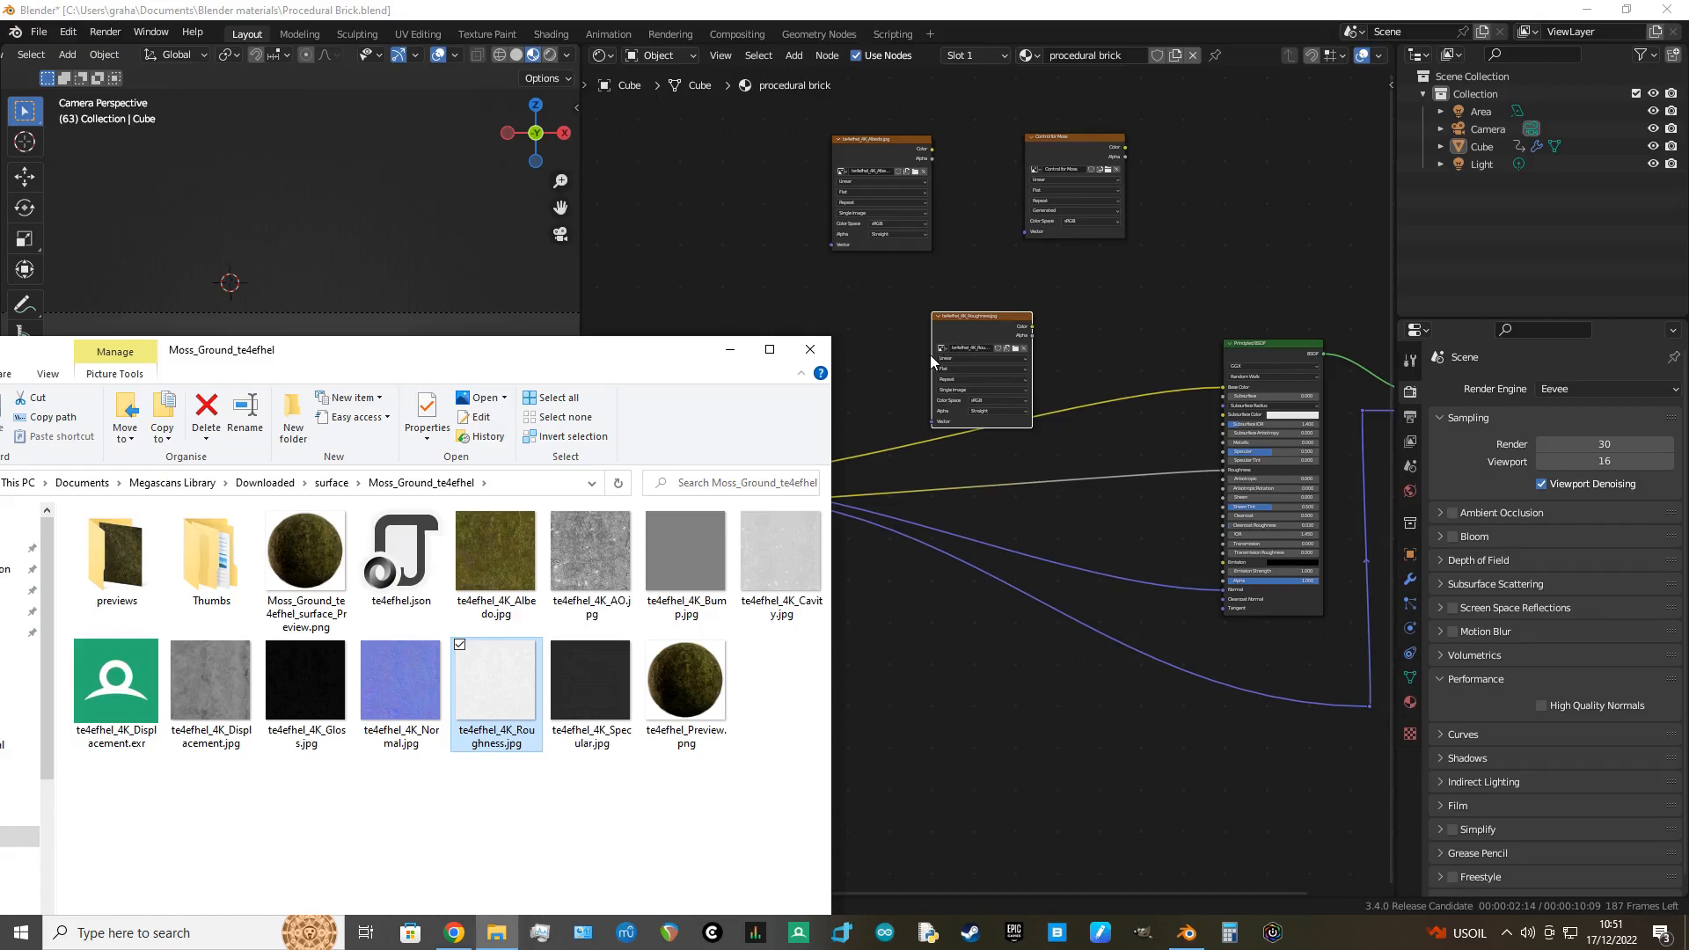
{"action": "left_click_drag", "start_coordinate": [961, 316], "coordinate": [859, 278]}
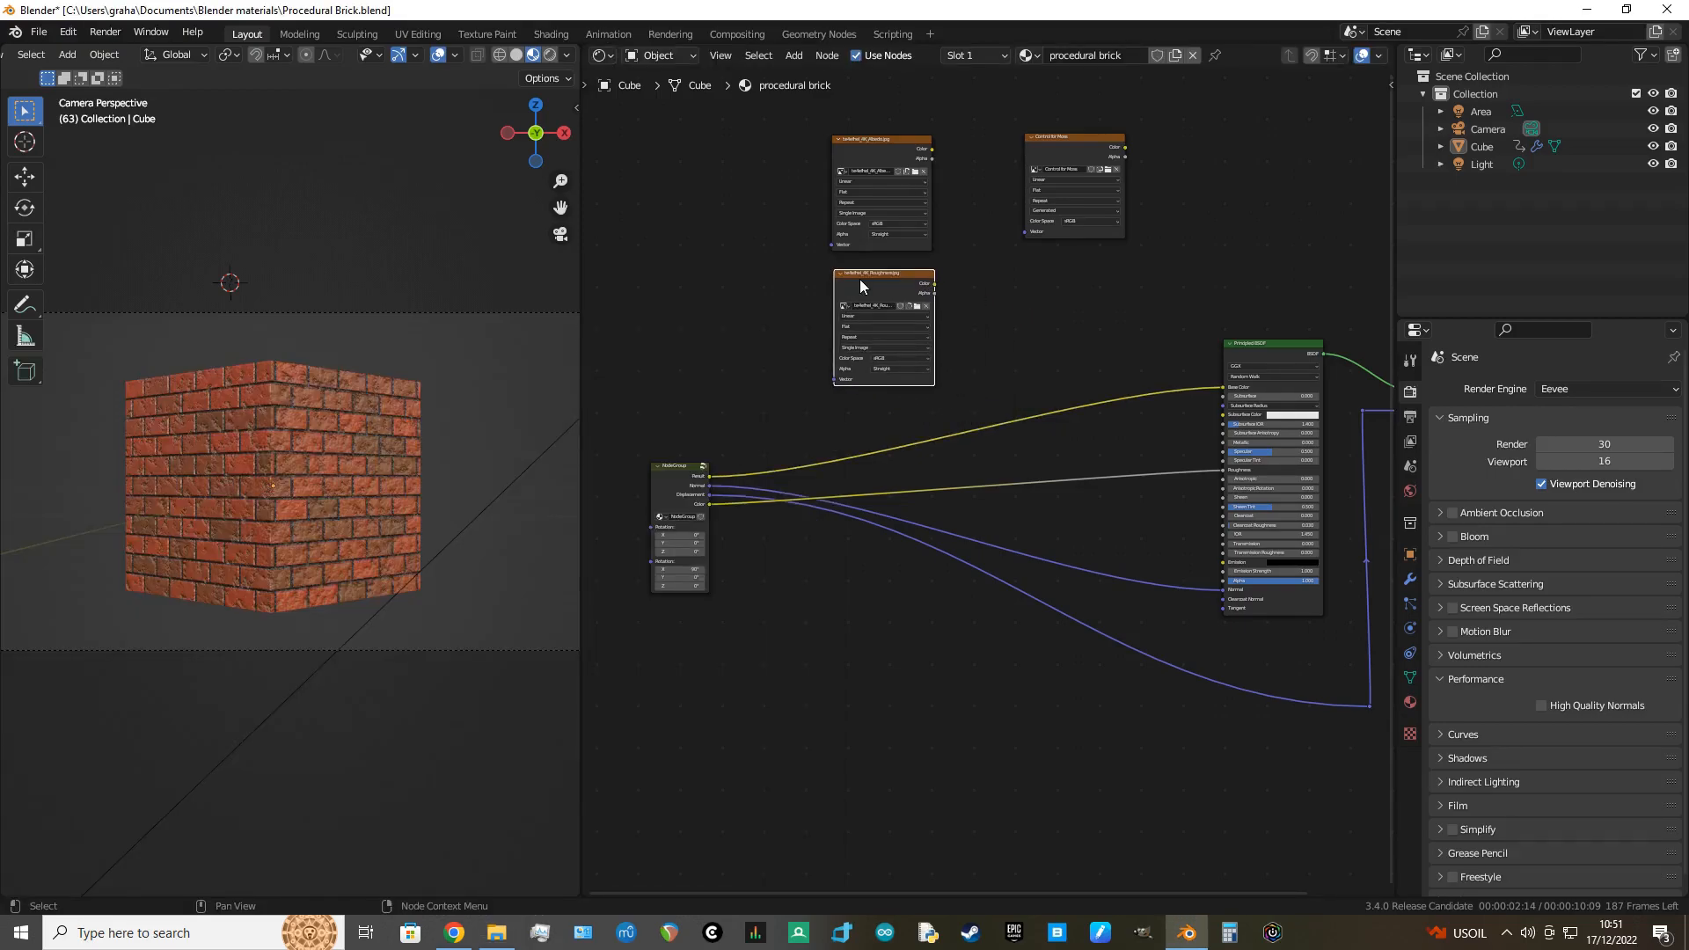
{"action": "left_click", "coordinate": [837, 139]}
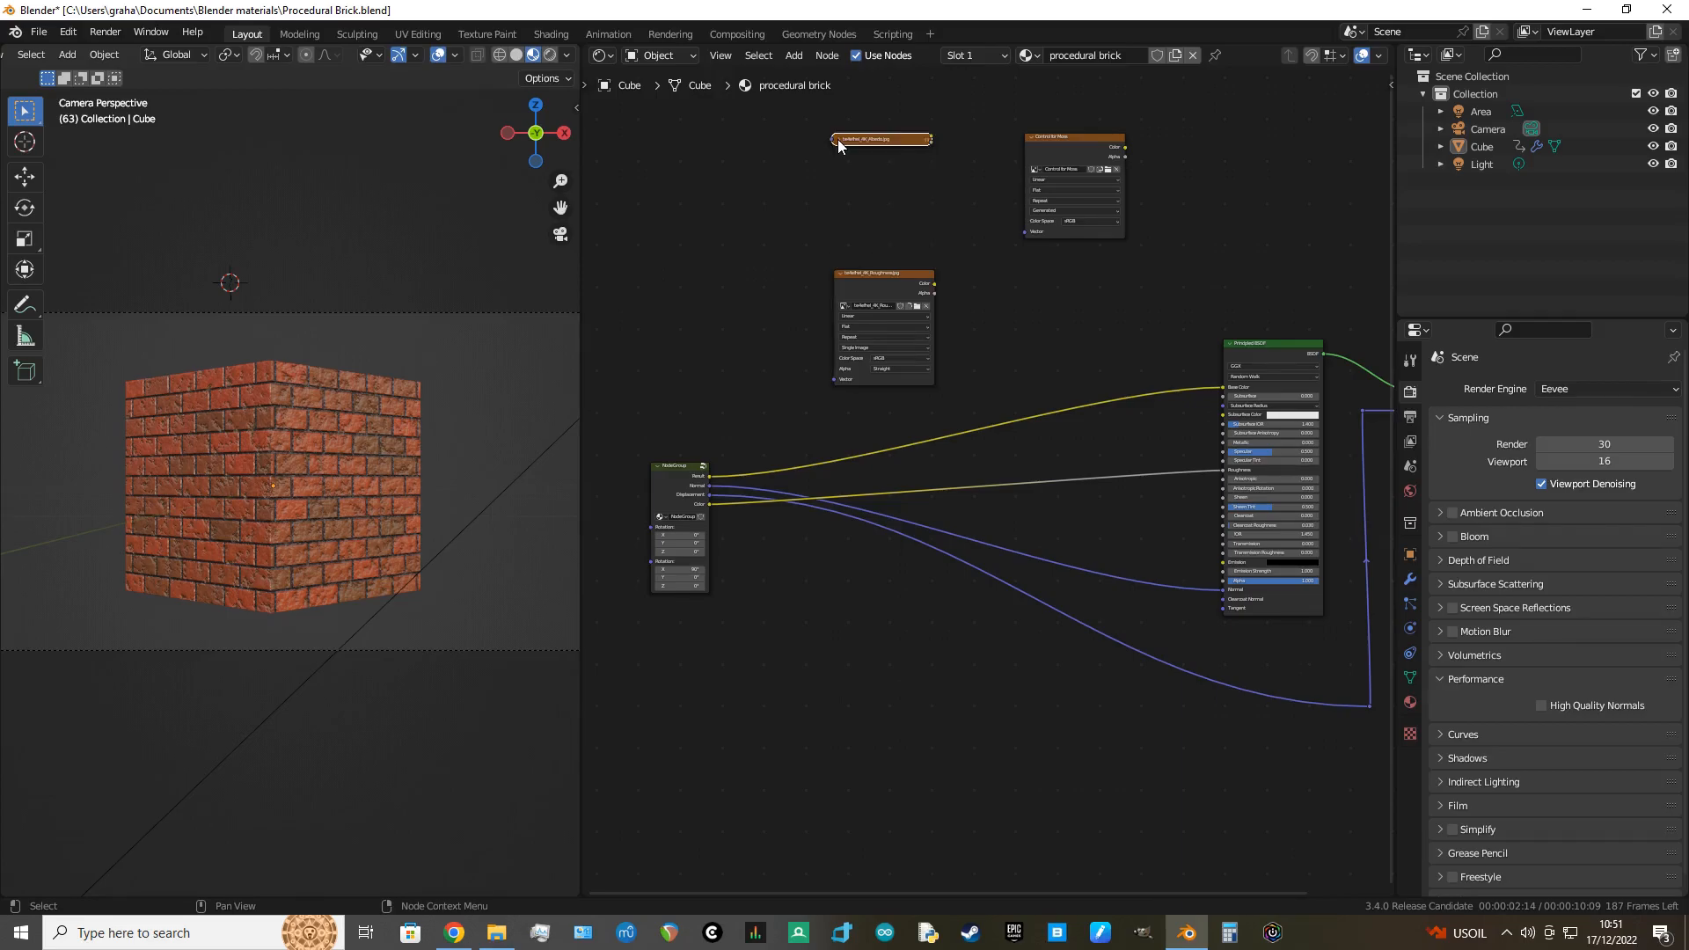
{"action": "left_click", "coordinate": [841, 273]}
{"action": "left_click_drag", "start_coordinate": [863, 271], "coordinate": [863, 168]}
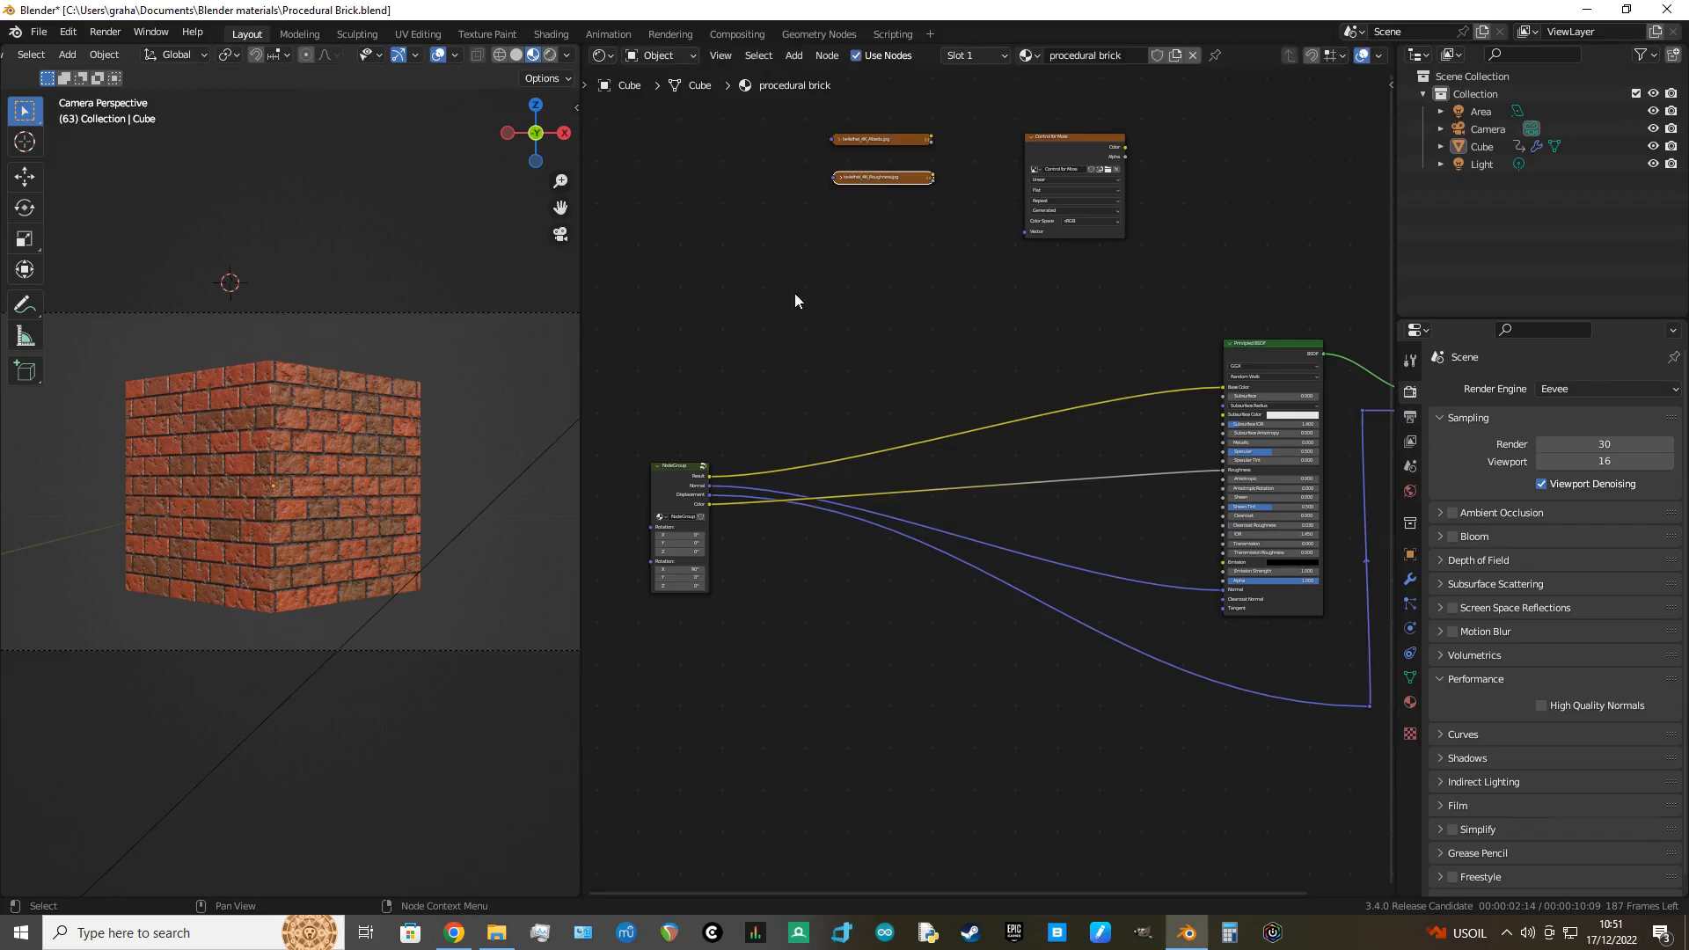
Step: Bring te4efhel_4K_Bump.jpg from the moss folder into the node tree, collapse its node and place it below the roughness node
{"action": "left_click", "coordinate": [500, 933]}
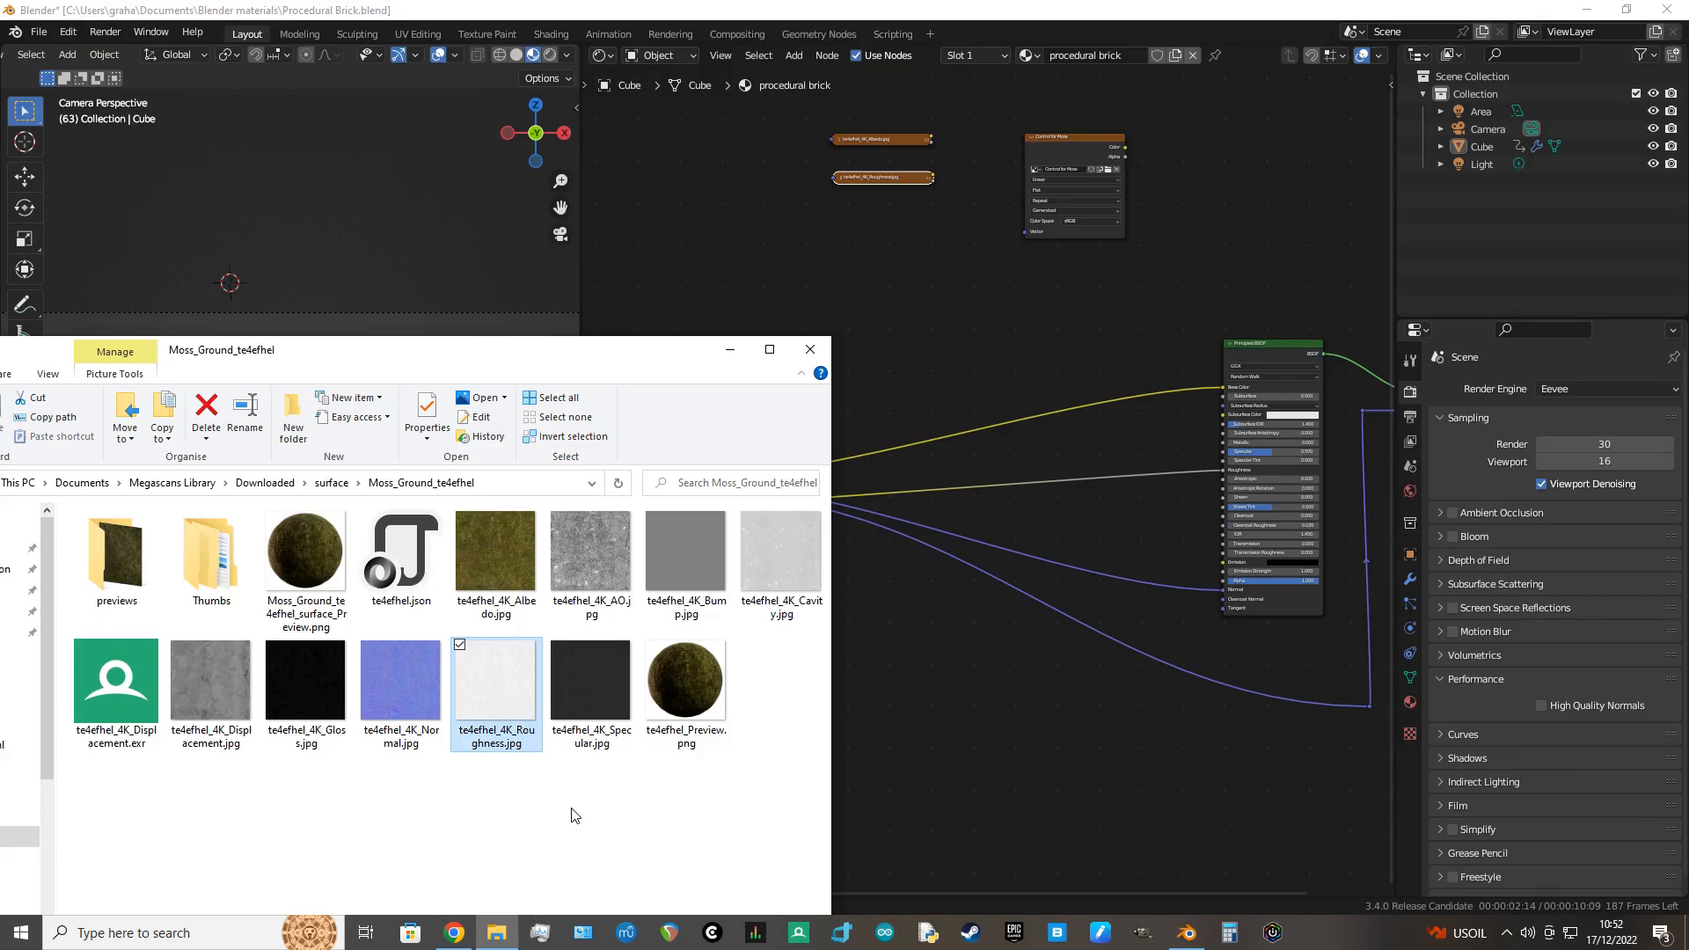
{"action": "left_click_drag", "start_coordinate": [679, 551], "coordinate": [916, 357]}
{"action": "left_click_drag", "start_coordinate": [878, 253], "coordinate": [878, 253]}
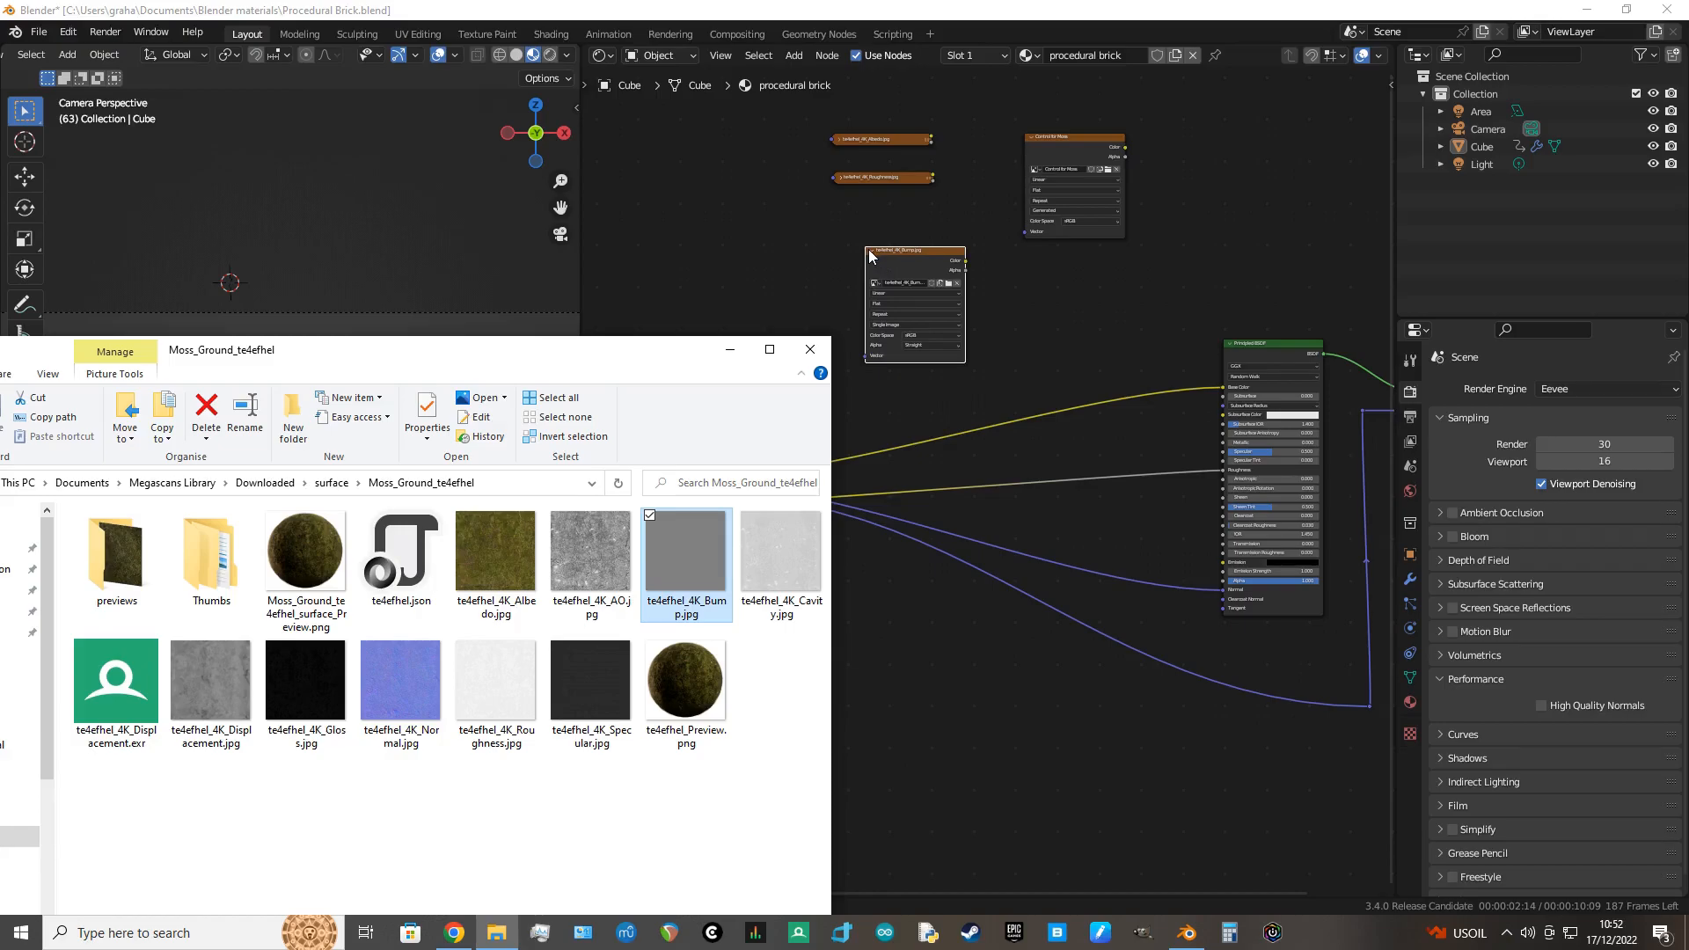
{"action": "left_click", "coordinate": [870, 255]}
{"action": "left_click", "coordinate": [871, 251]}
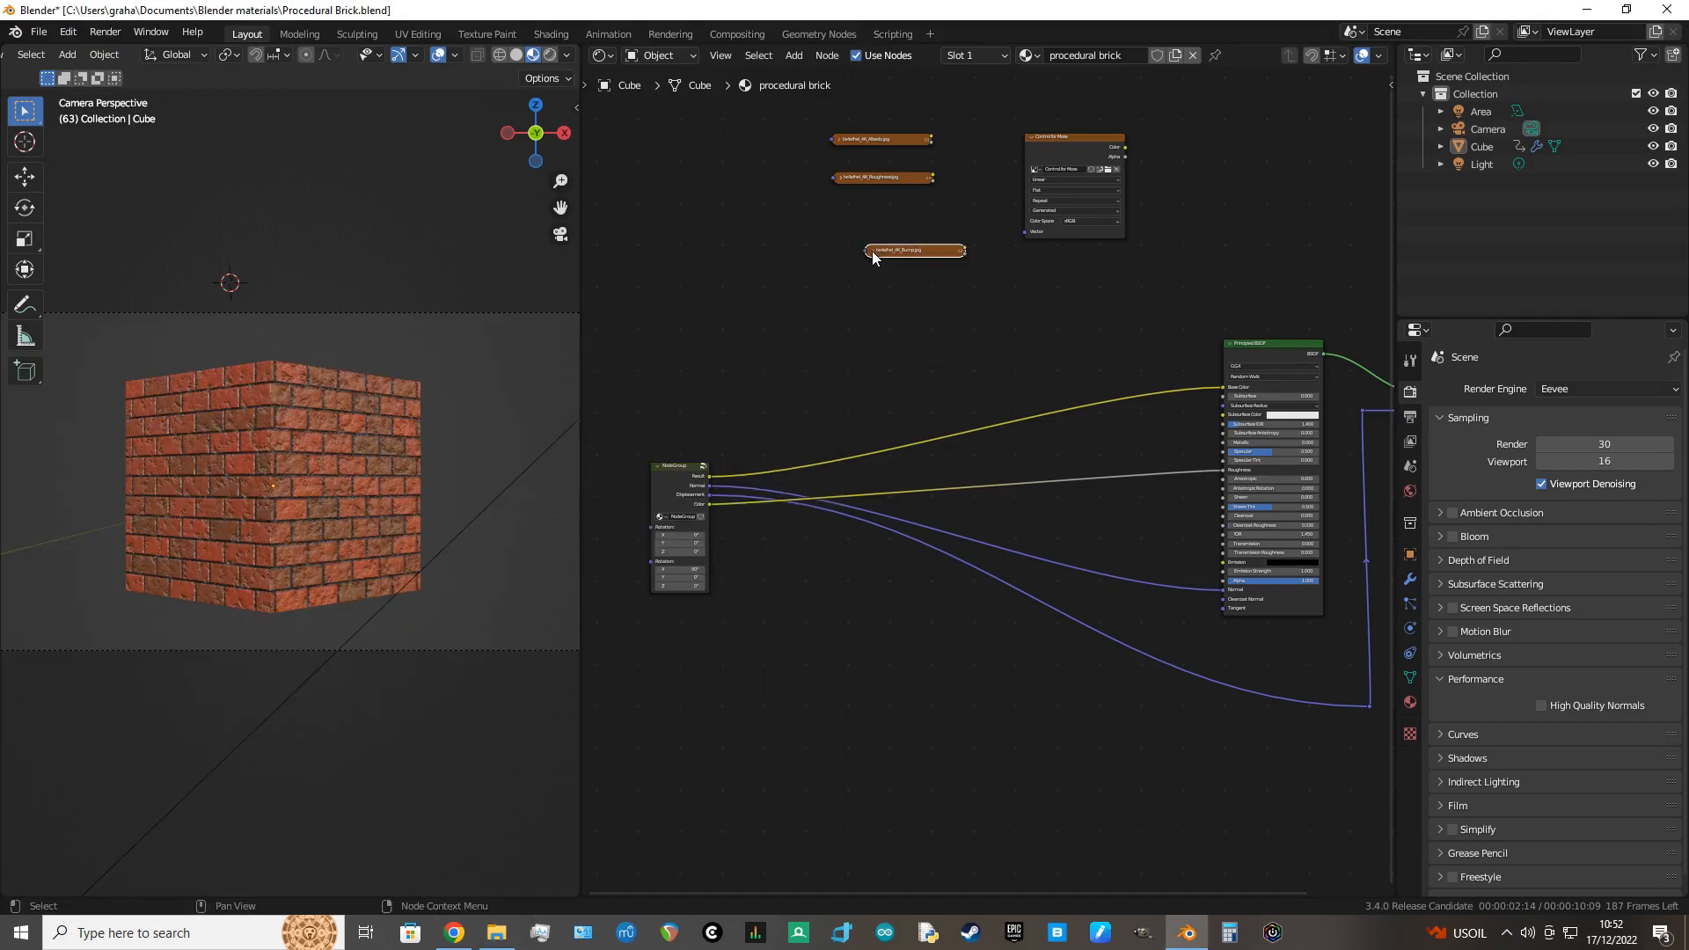
{"action": "left_click_drag", "start_coordinate": [872, 251], "coordinate": [845, 209]}
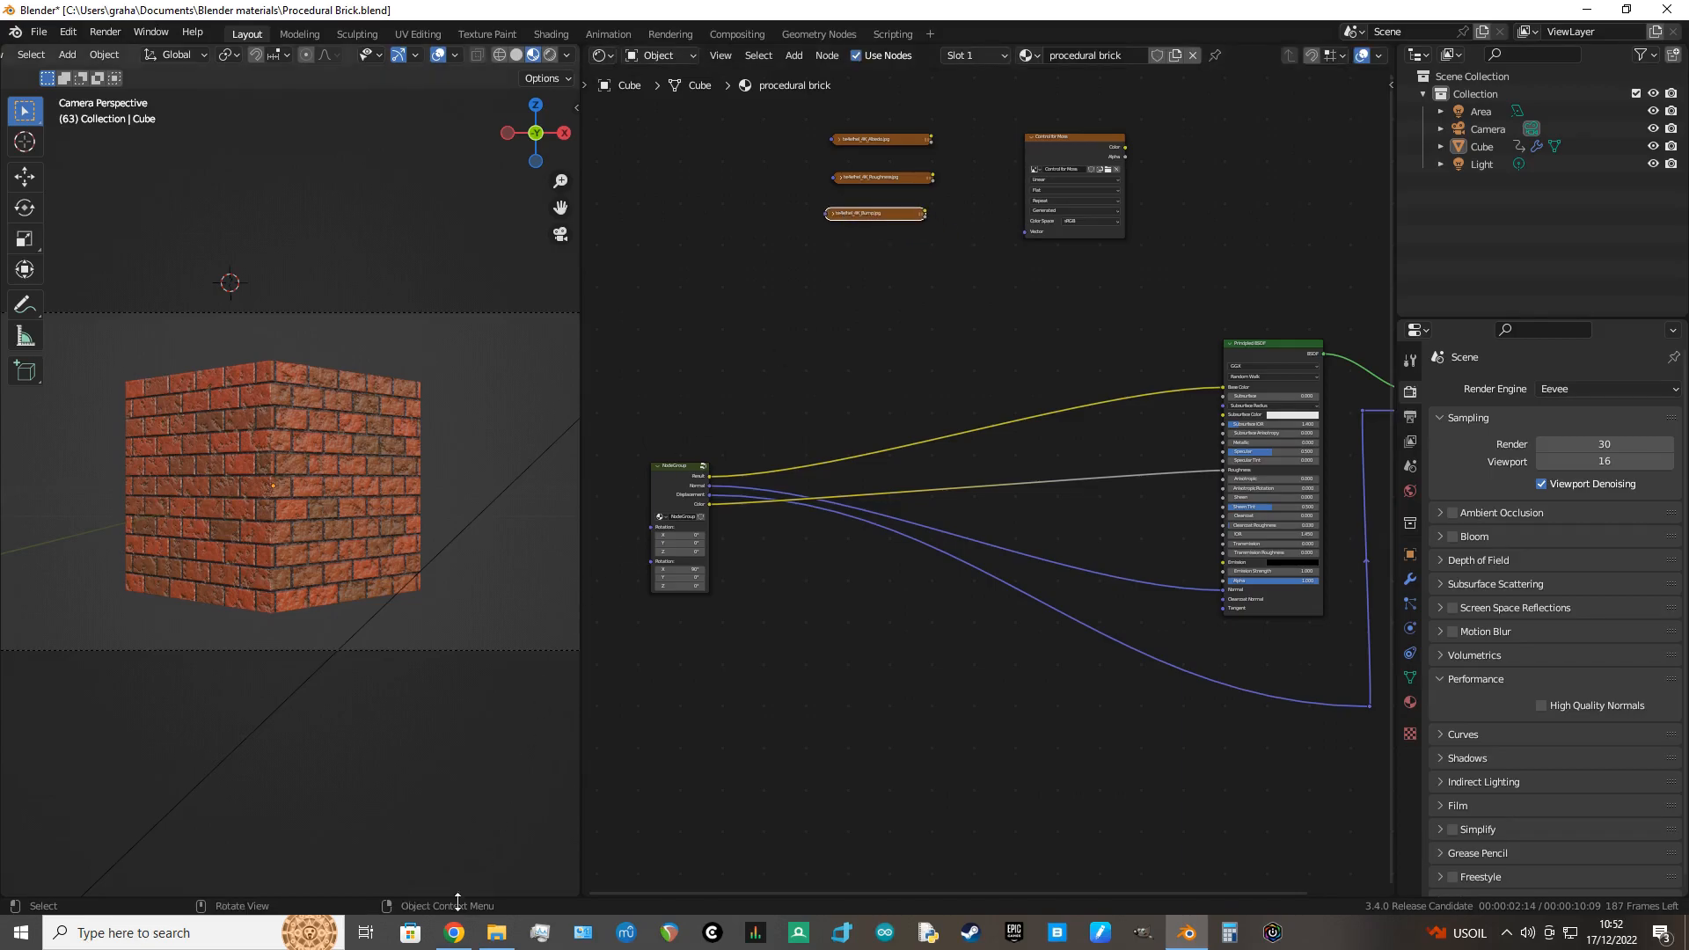
Step: Bring te4efhel_4K_Normal.jpg from the moss folder into the node tree, collapse its node and place it below the bump node
{"action": "left_click", "coordinate": [497, 931]}
{"action": "left_click_drag", "start_coordinate": [399, 677], "coordinate": [899, 343]}
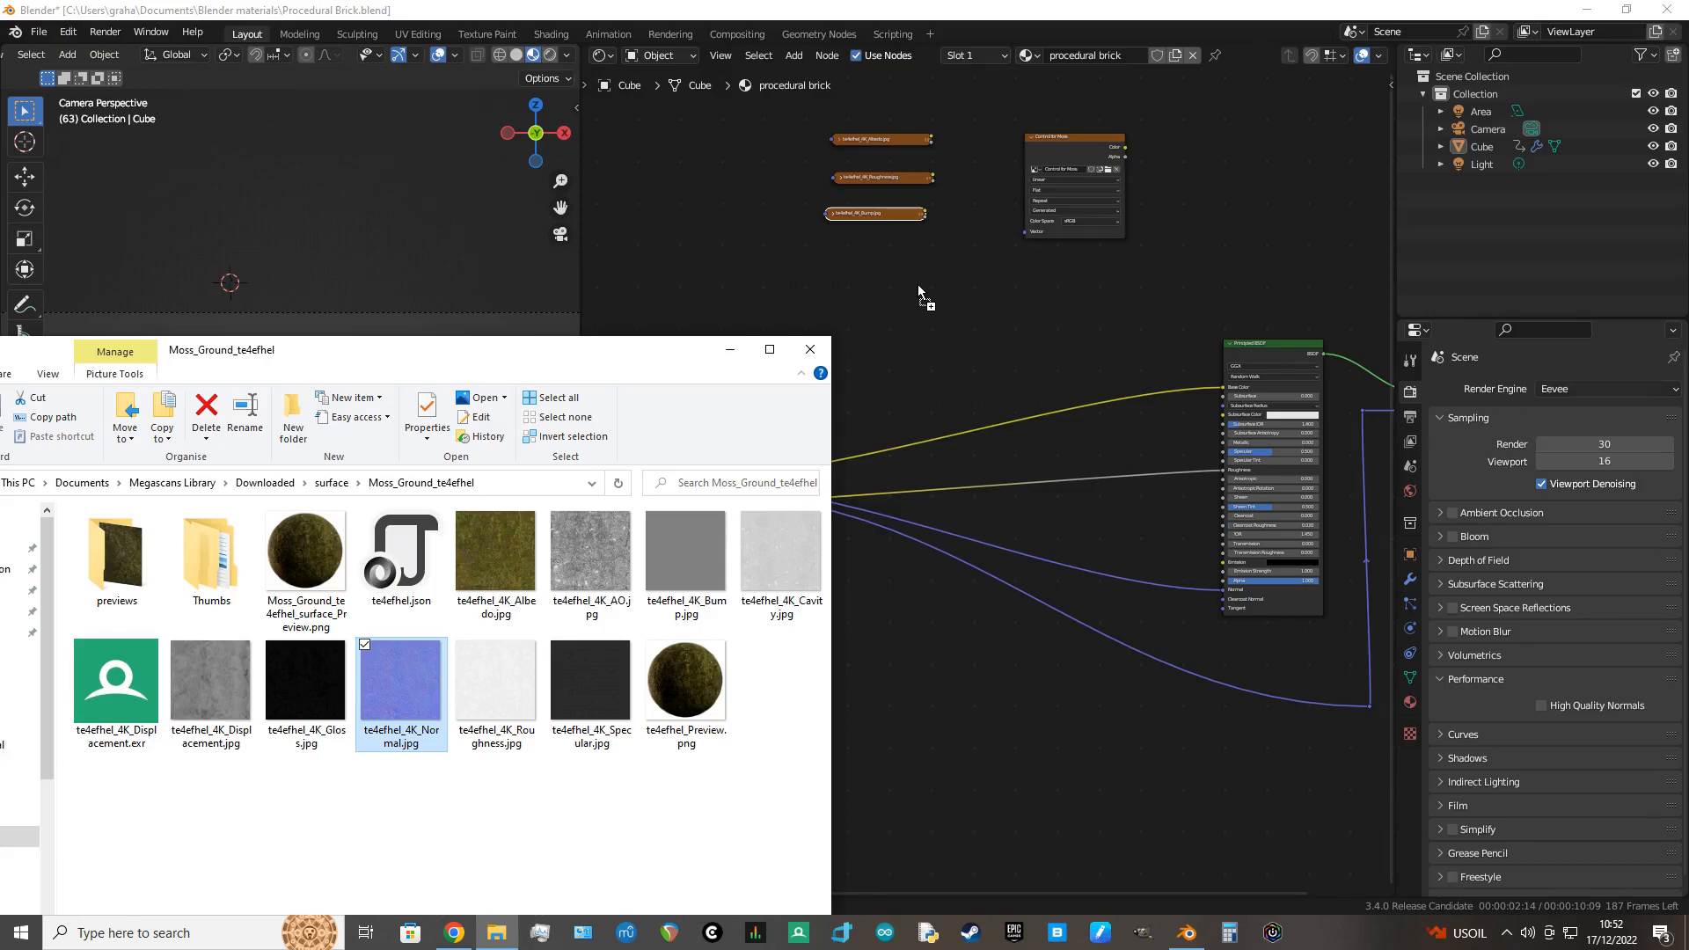
{"action": "left_click_drag", "start_coordinate": [920, 289], "coordinate": [920, 289]}
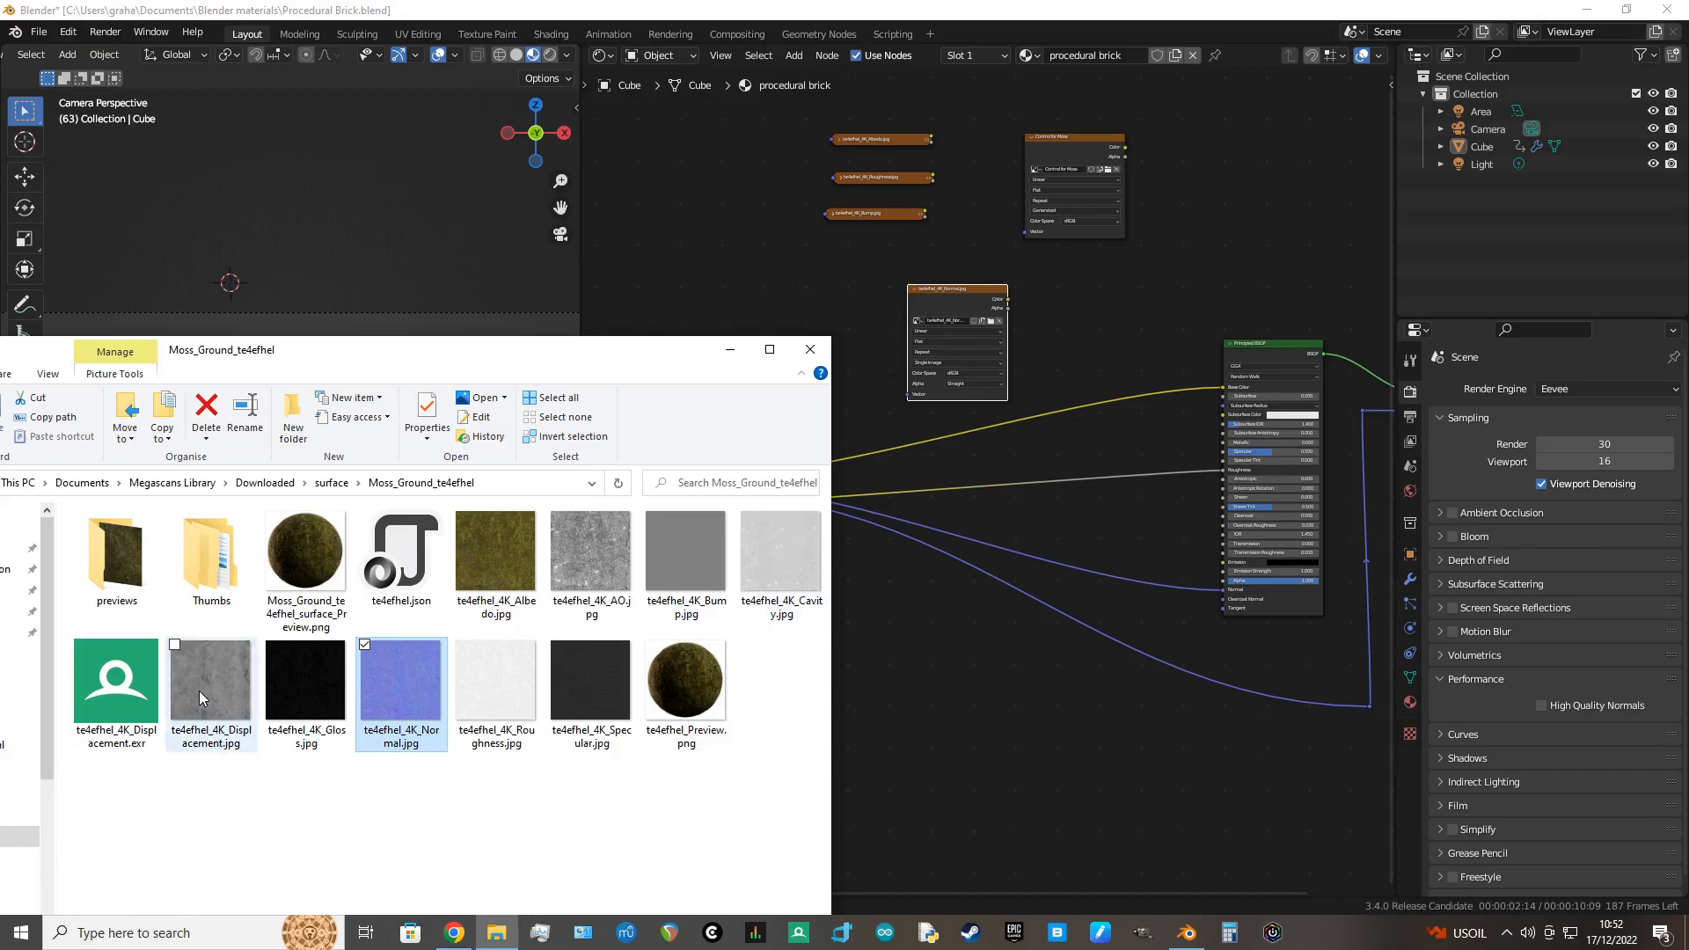
{"action": "left_click", "coordinate": [913, 290]}
{"action": "left_click_drag", "start_coordinate": [922, 288], "coordinate": [837, 256]}
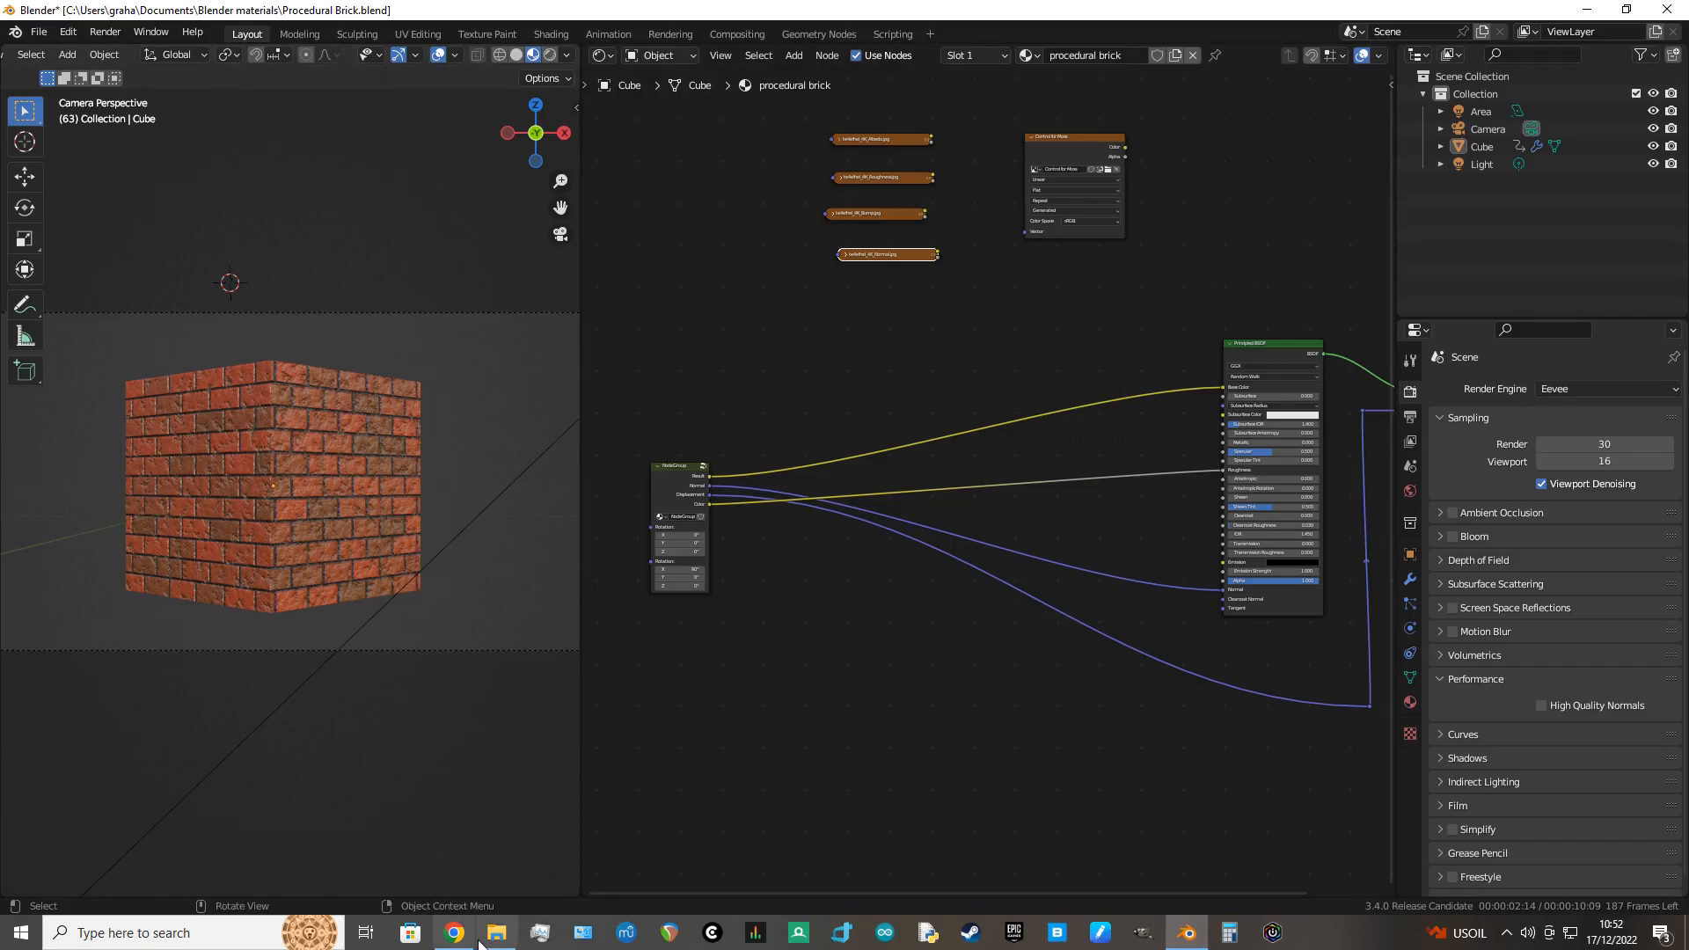
Step: Bring te4efhel_4K_Displacement.jpg from the moss folder into the node tree, collapse its node and place it below the normal node
{"action": "mouse_move", "coordinate": [493, 943]}
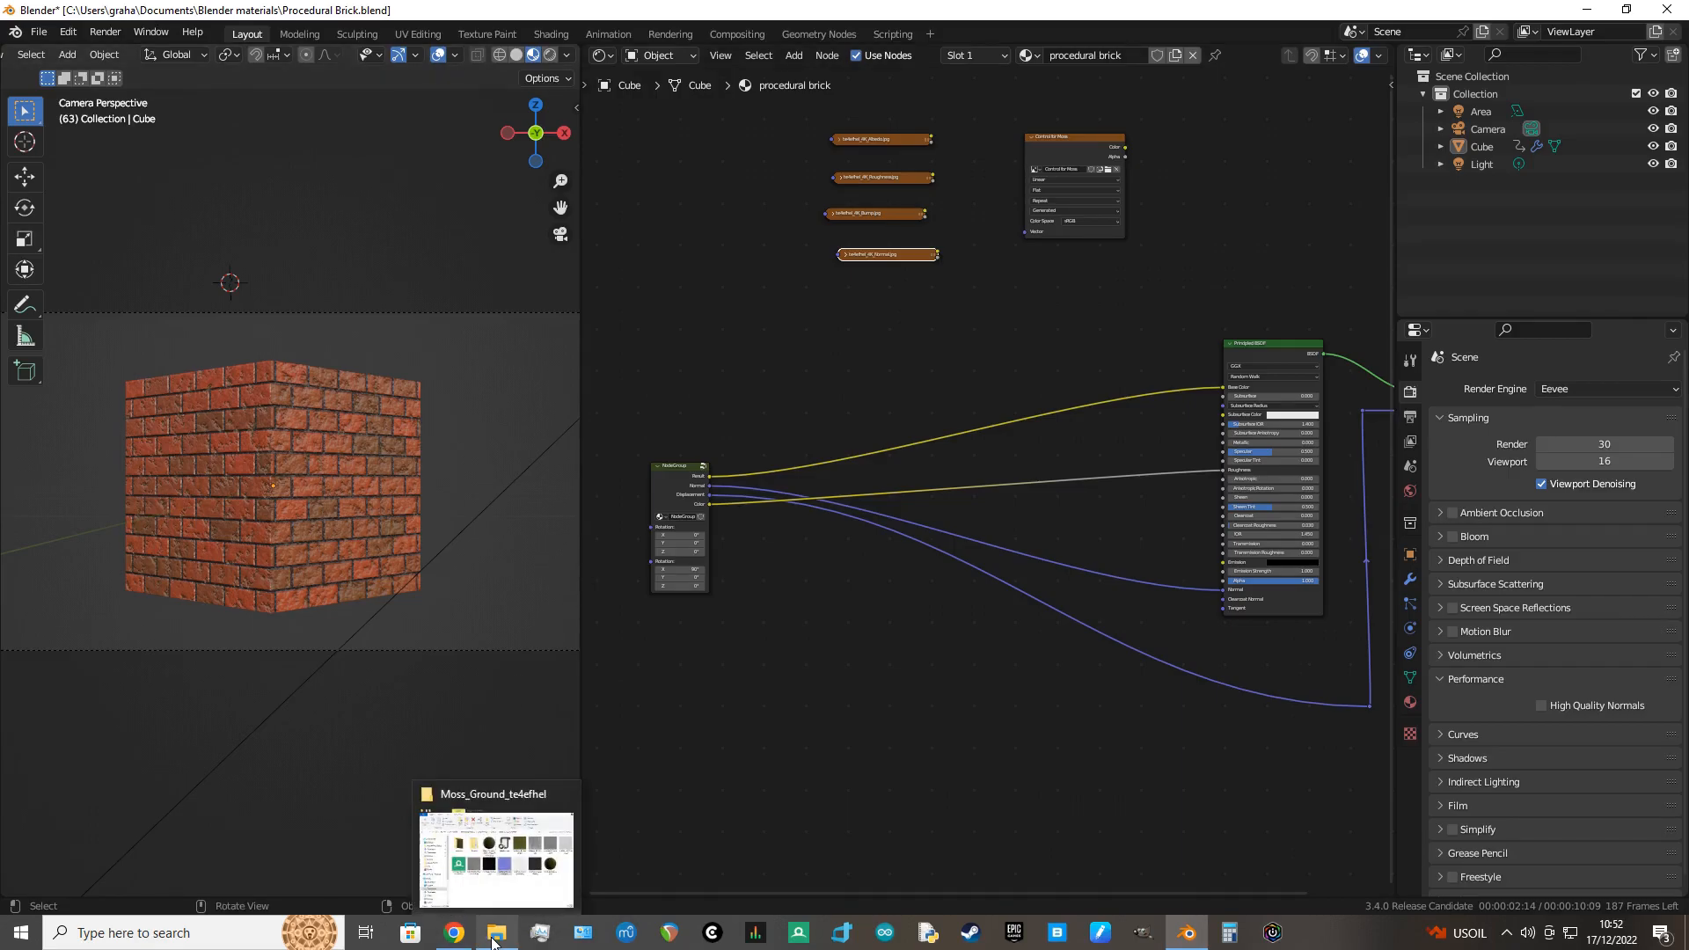
{"action": "left_click", "coordinate": [493, 943]}
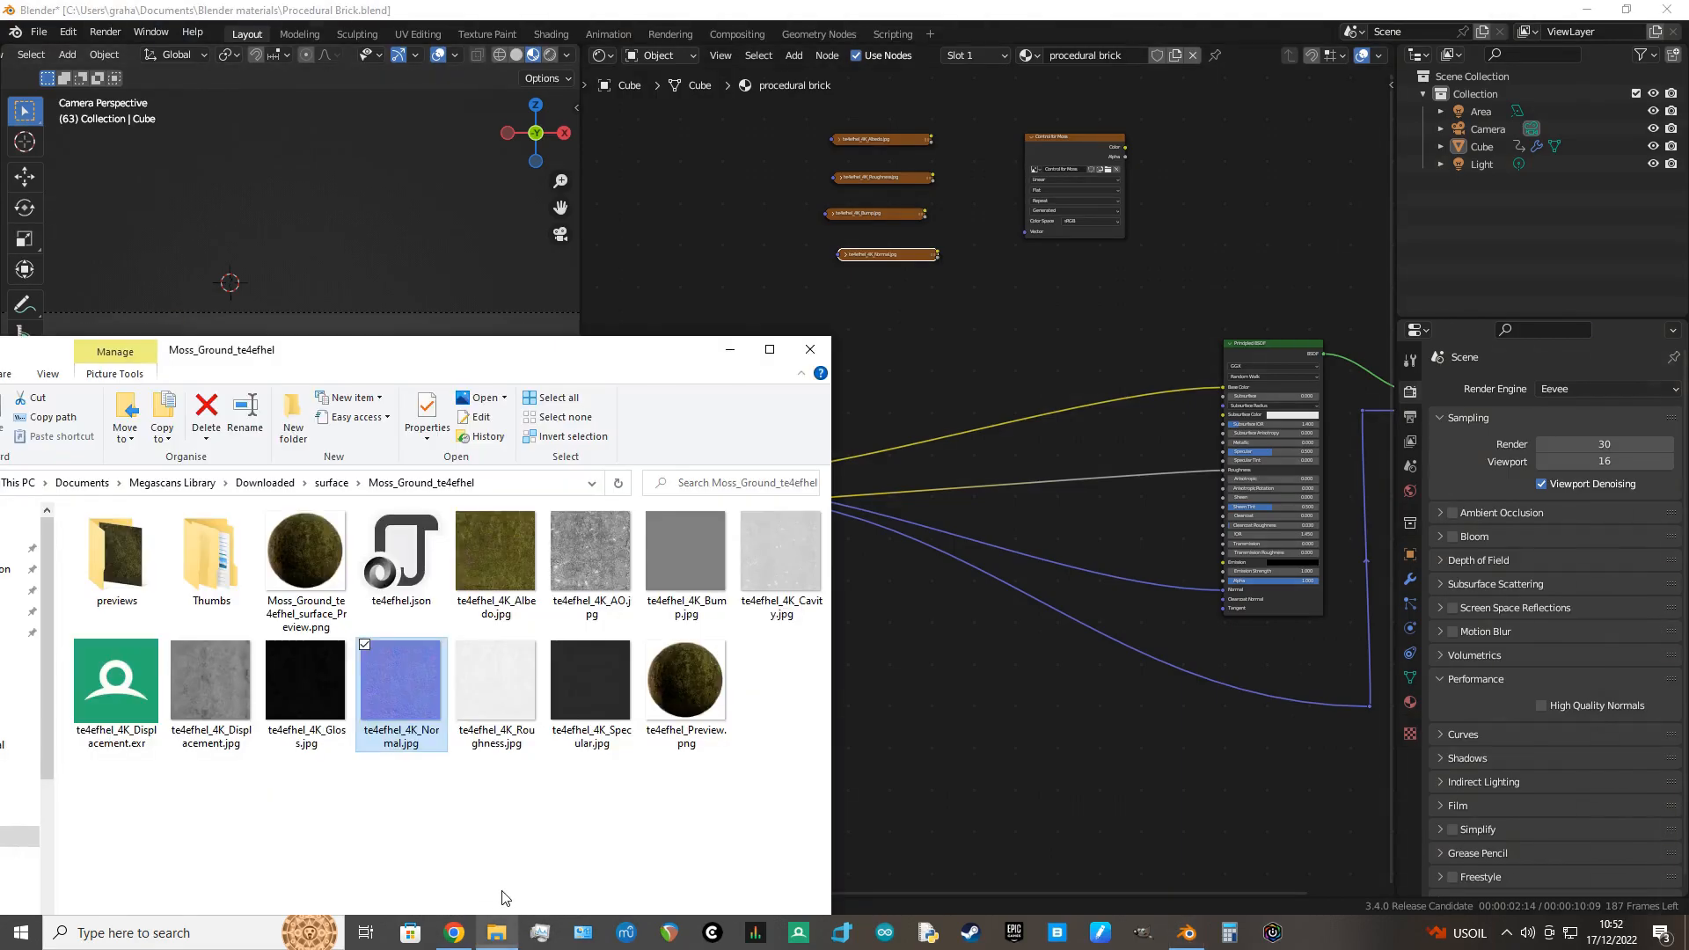
{"action": "left_click", "coordinate": [240, 691]}
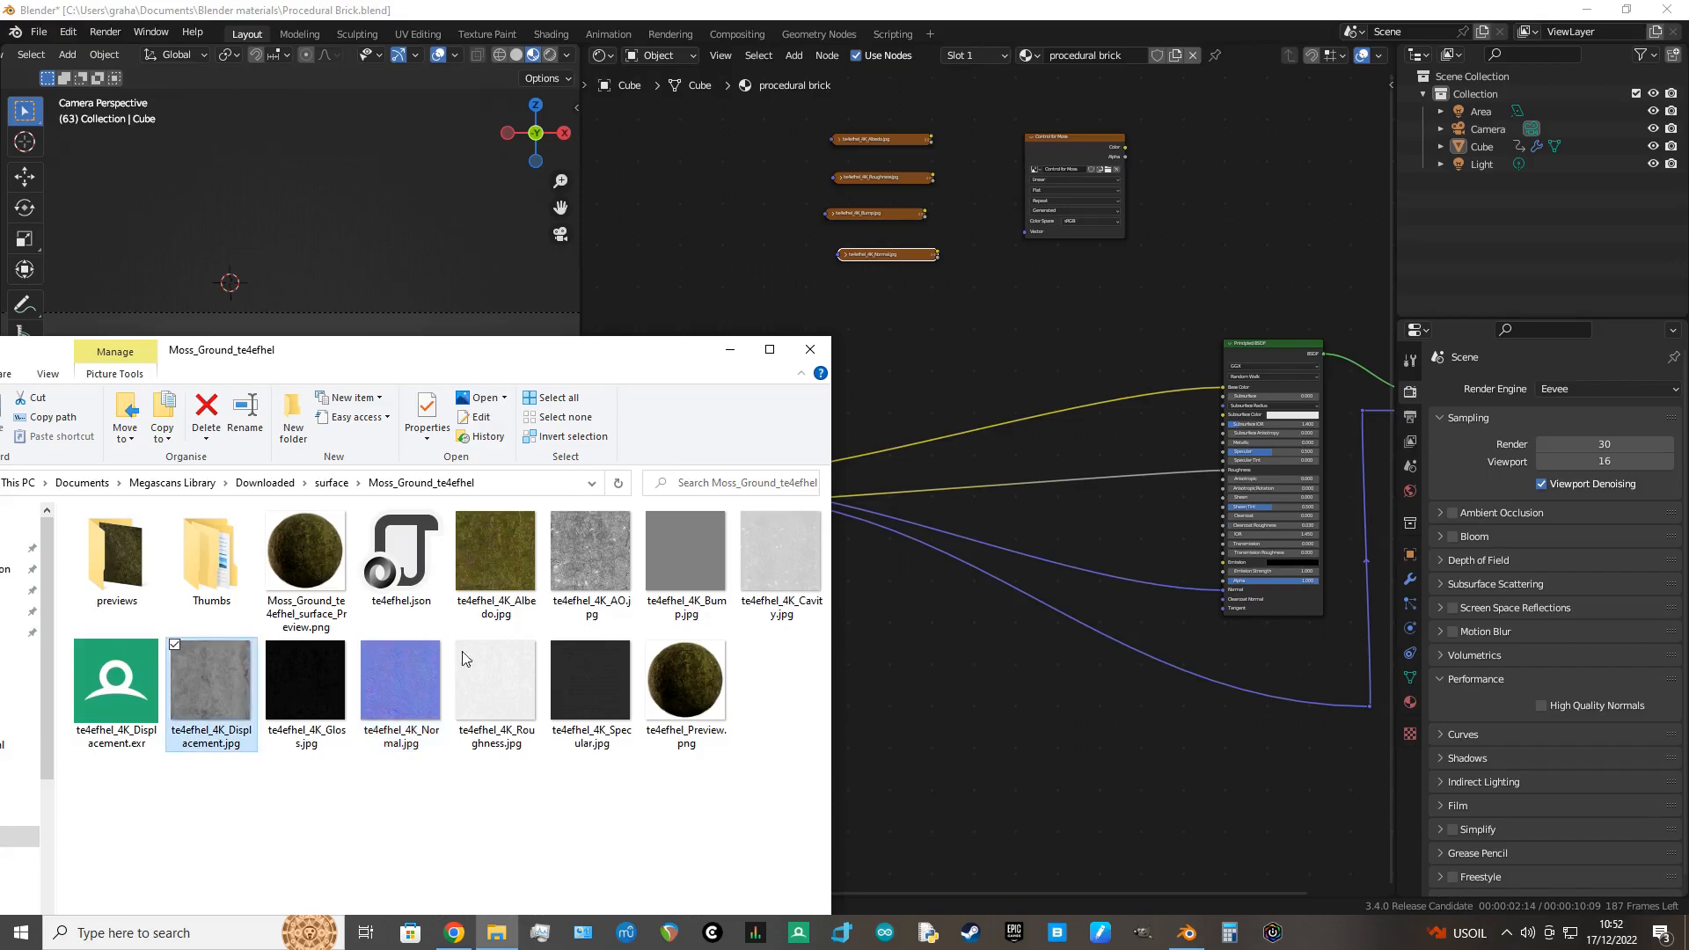
{"action": "left_click_drag", "start_coordinate": [896, 327], "coordinate": [896, 325]}
{"action": "left_click", "coordinate": [892, 322]}
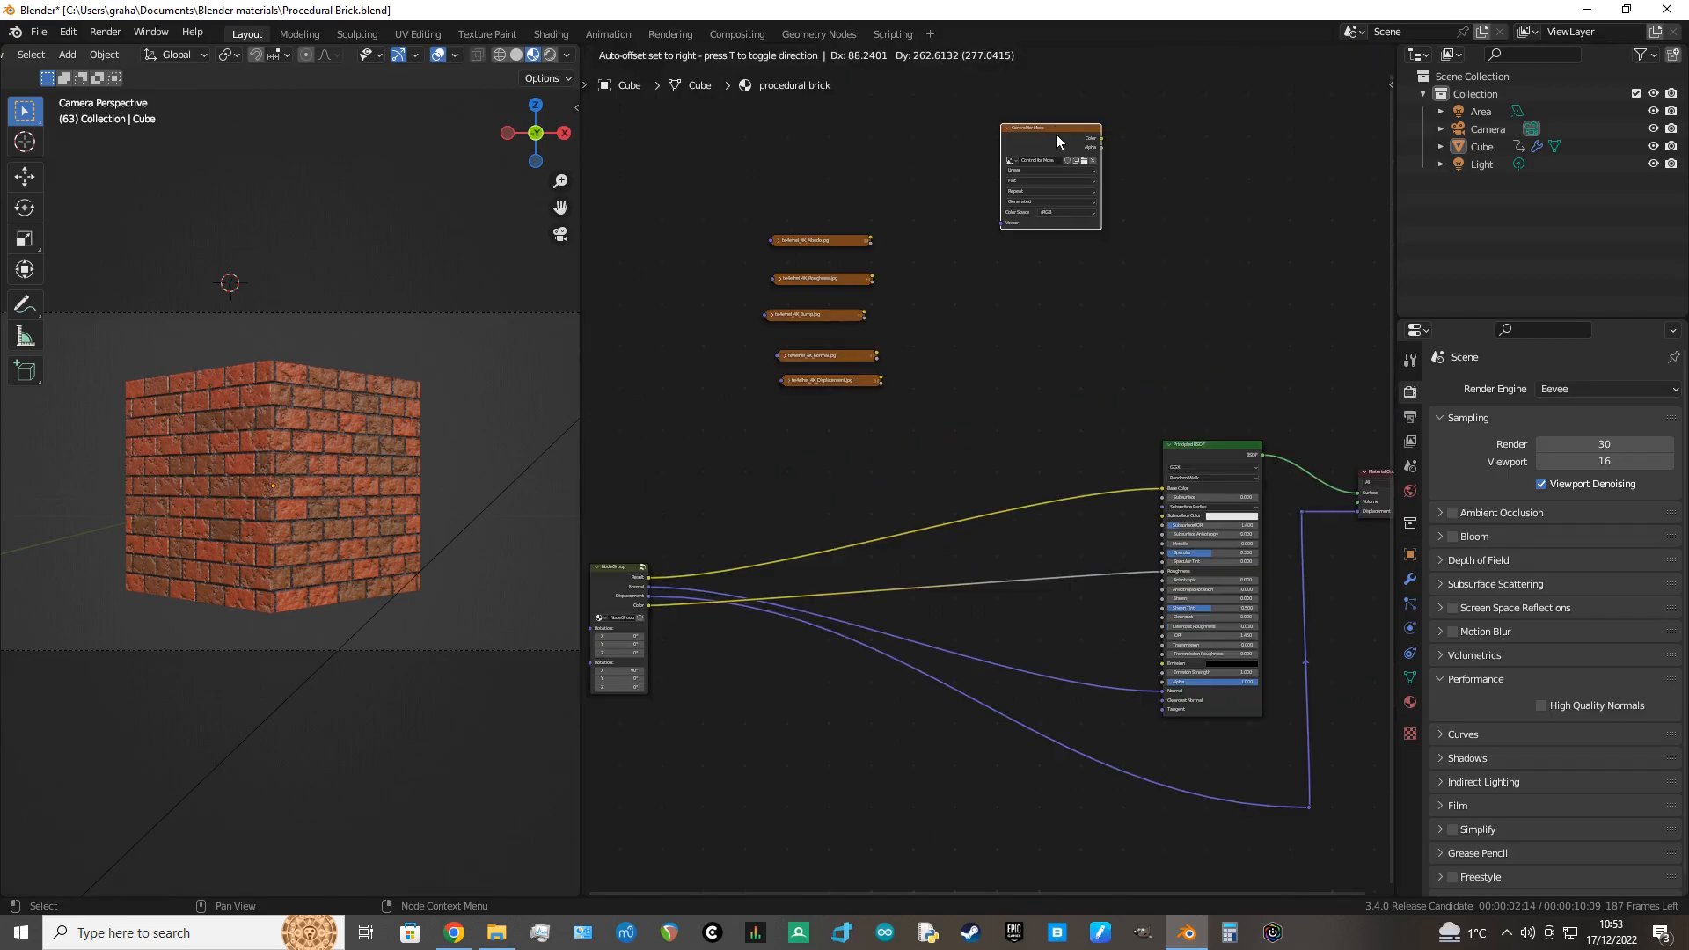
{"action": "left_click_drag", "start_coordinate": [1056, 134], "coordinate": [1057, 133]}
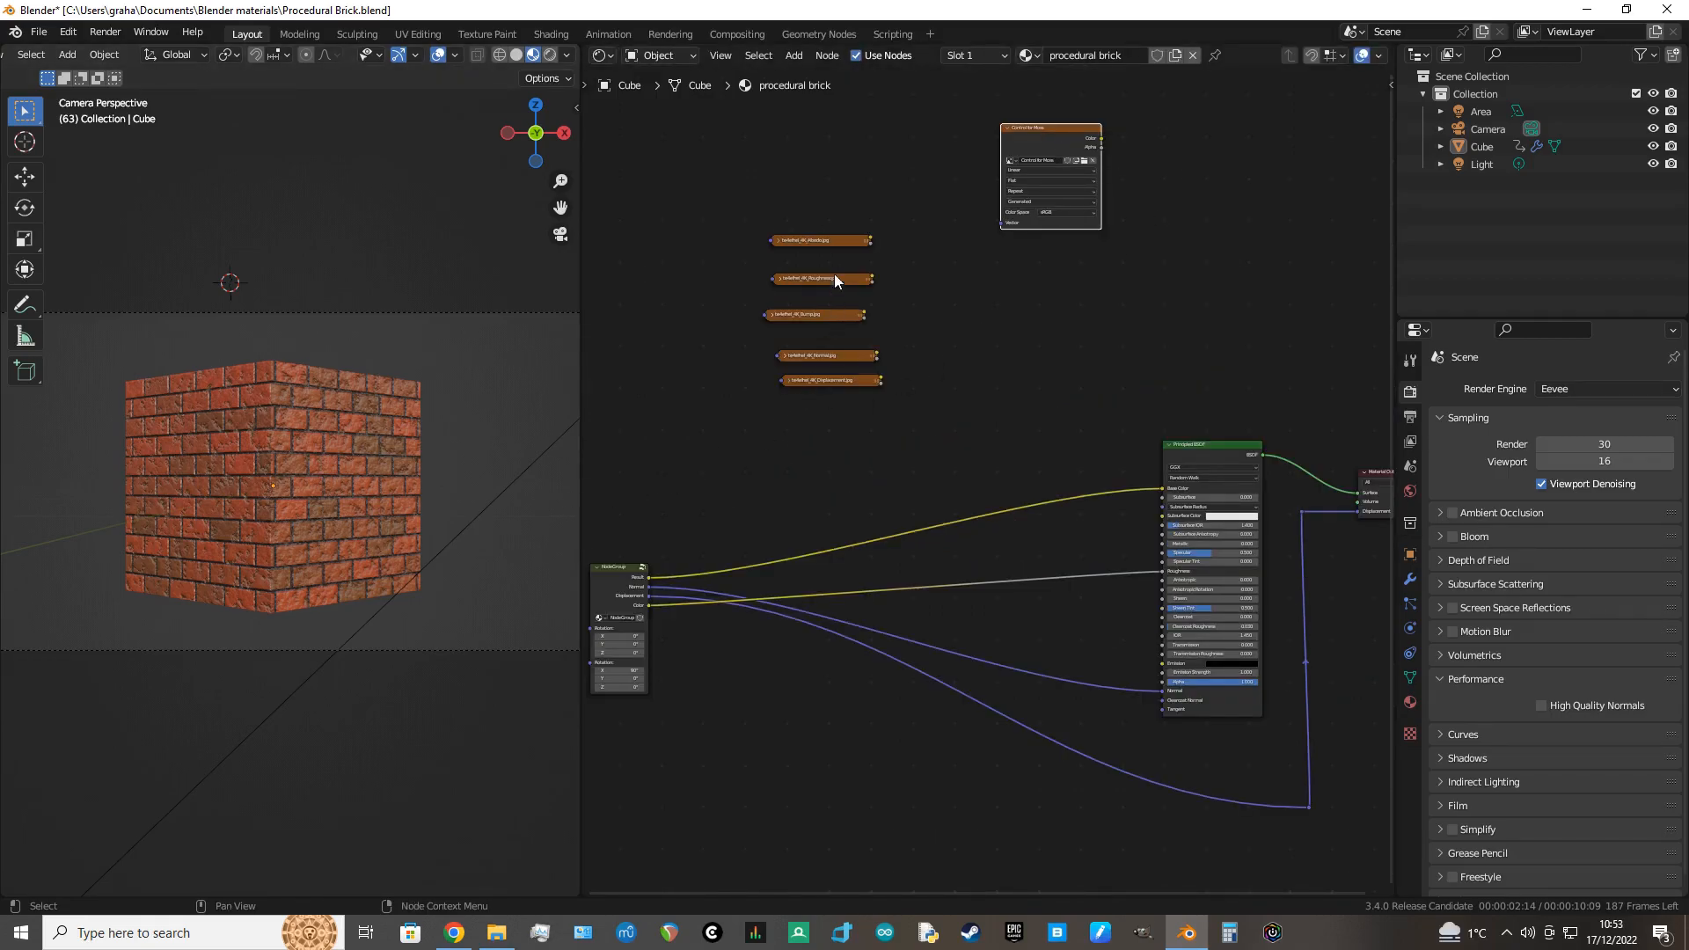
Step: Add a Mix Color node on the link between the brick group's Result and the Principled BSDF's Base Color
{"action": "key", "text": "shift+a"}
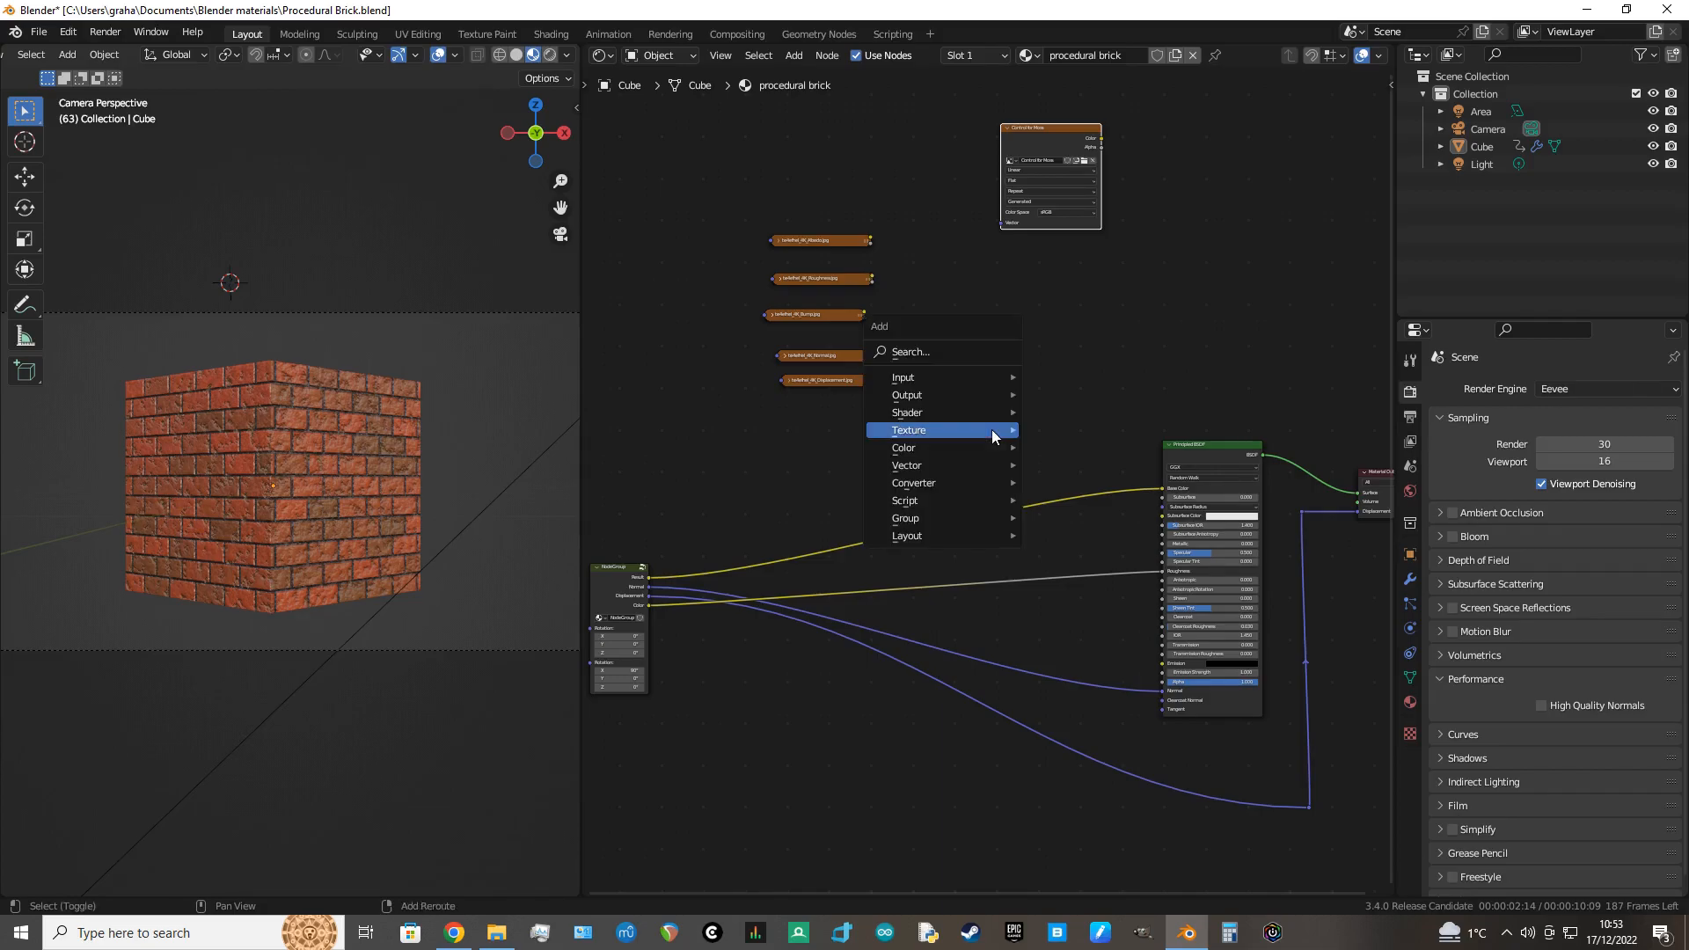
{"action": "mouse_move", "coordinate": [994, 432]}
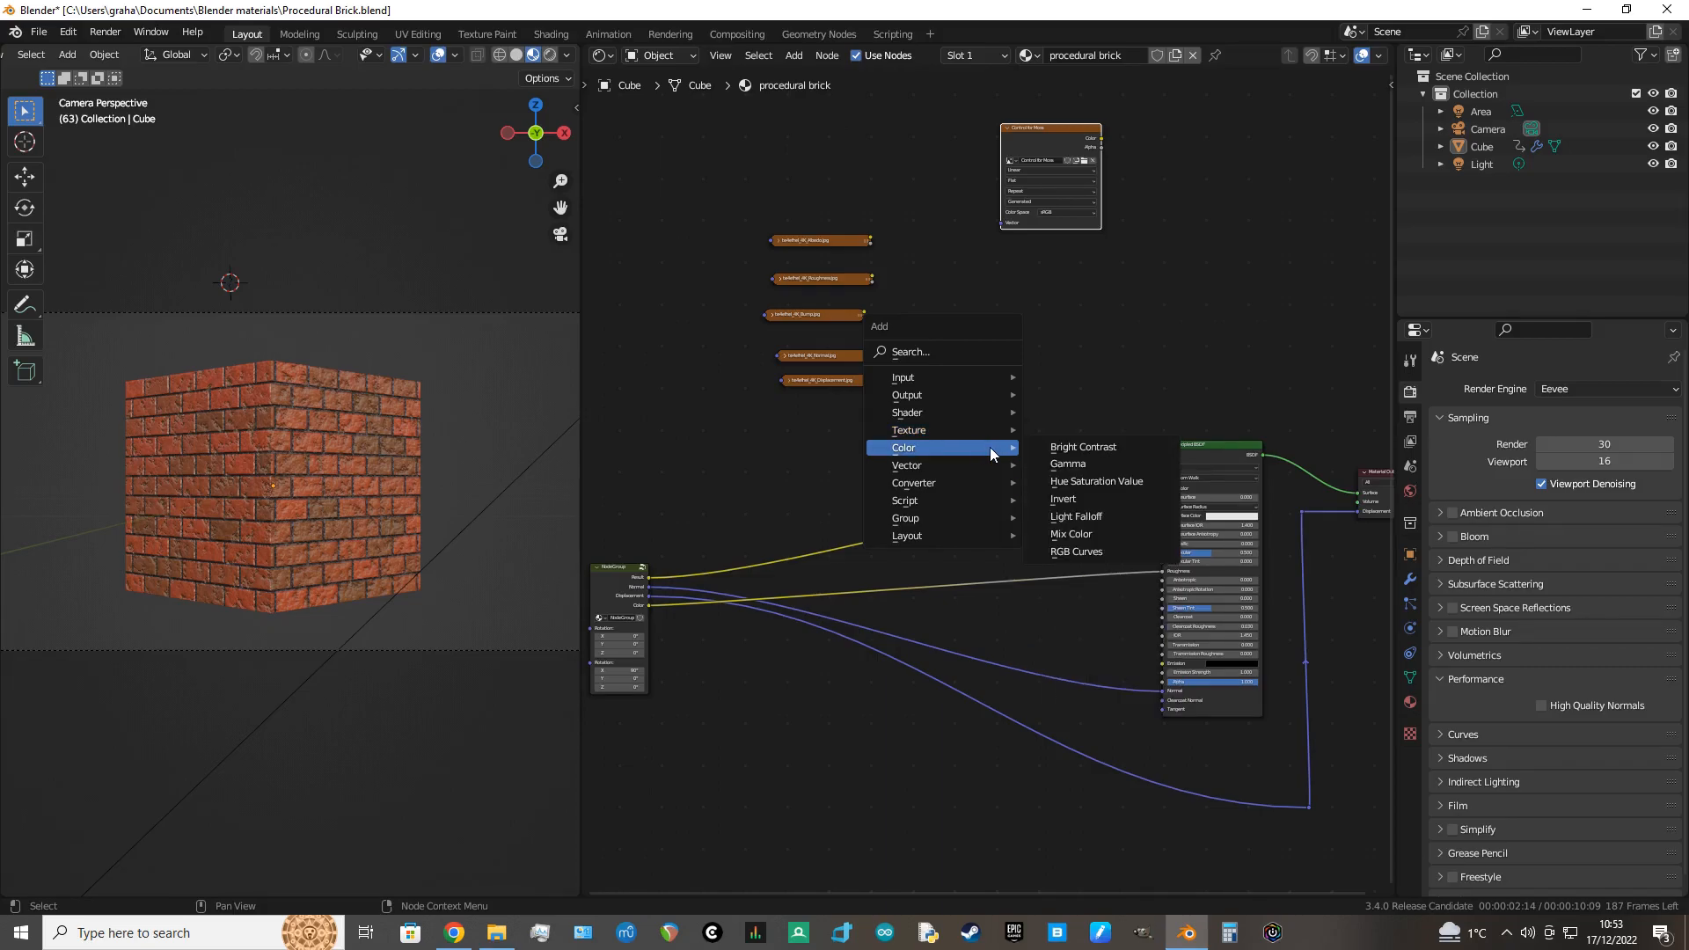
{"action": "left_click", "coordinate": [1065, 535]}
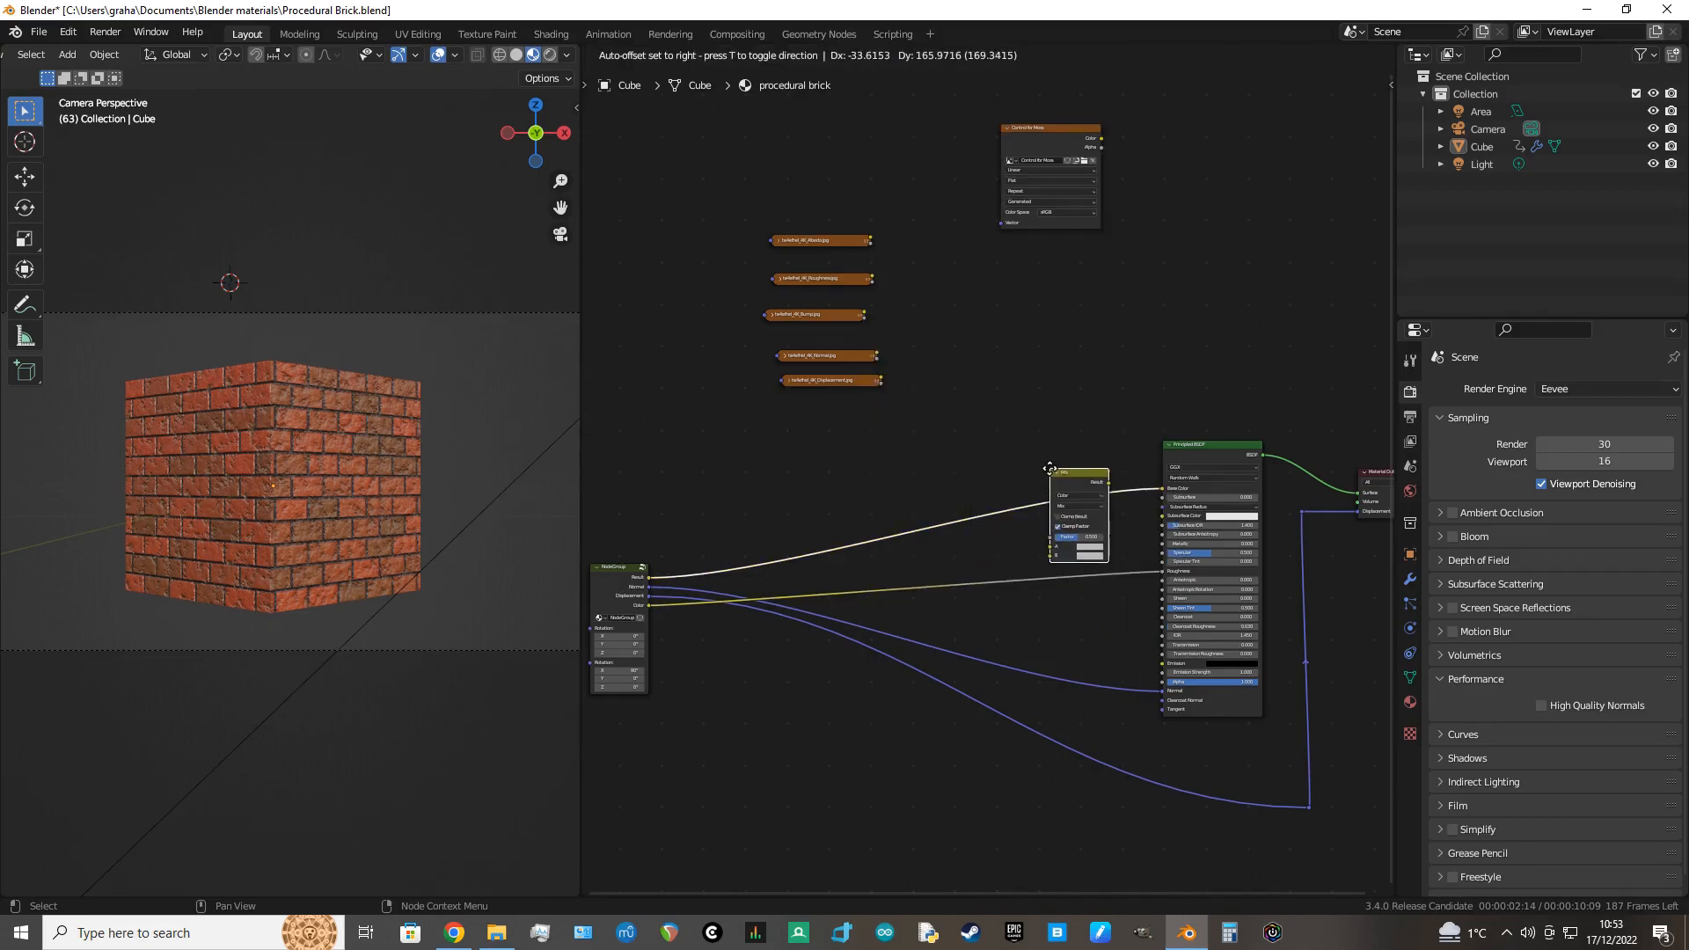
{"action": "left_click", "coordinate": [1039, 421]}
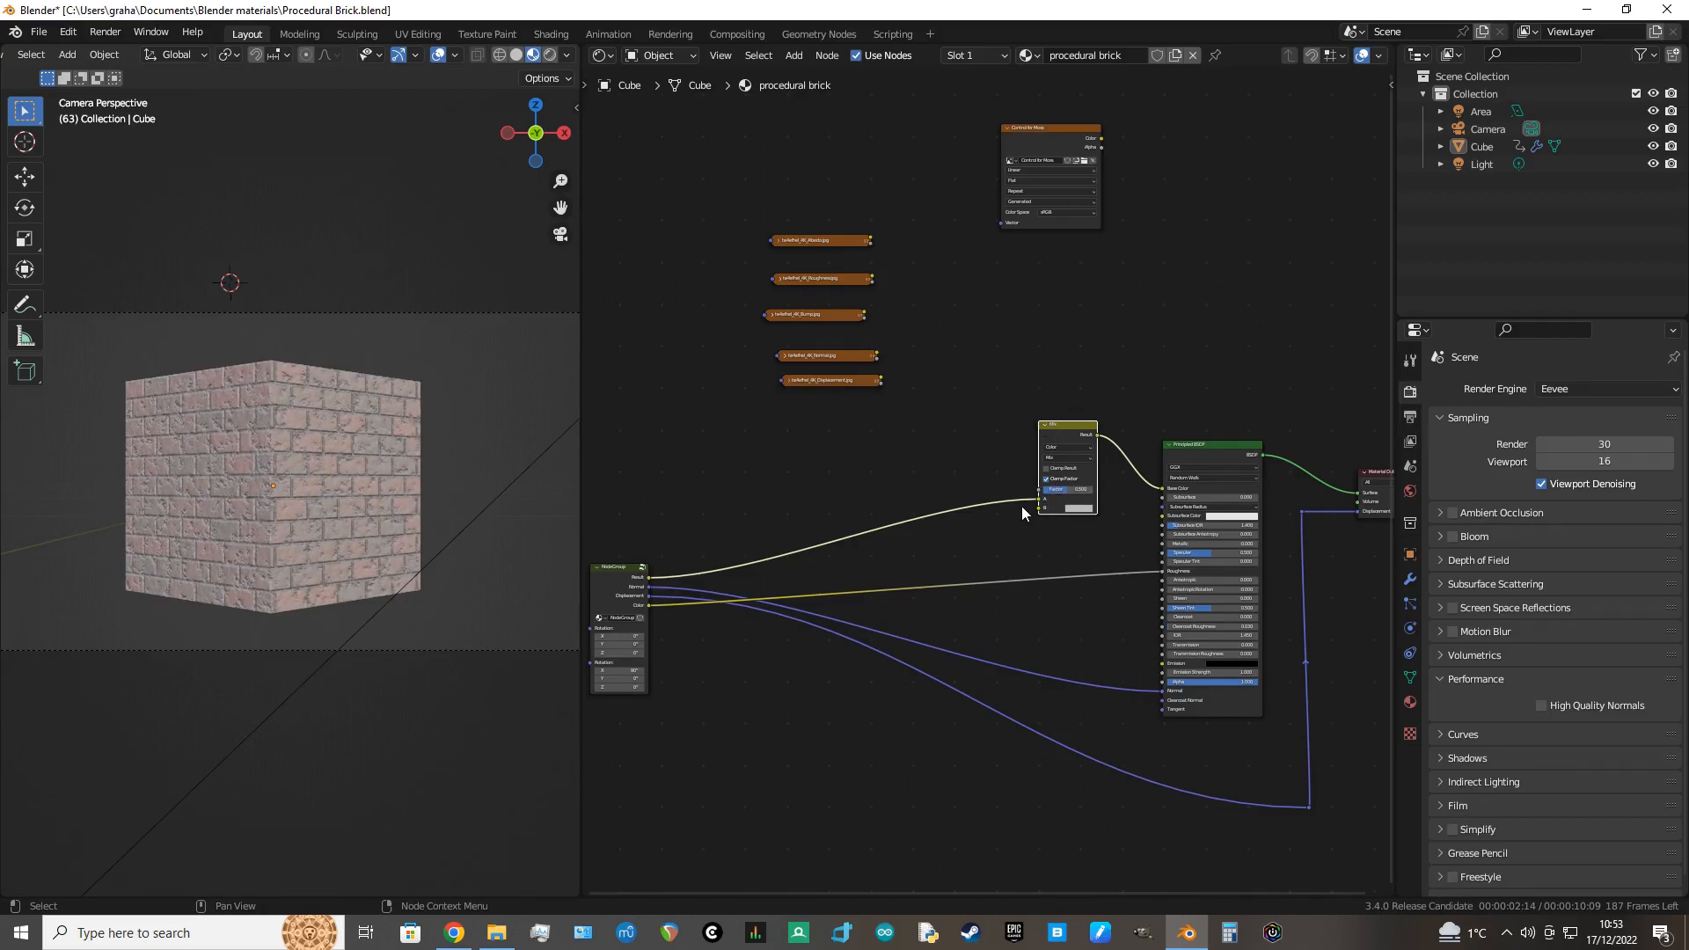
Step: Move the brick colour link to the Mix node's B input and connect the Control for Moss image's Color output to its Factor
{"action": "left_click_drag", "start_coordinate": [1038, 500], "coordinate": [1034, 510]}
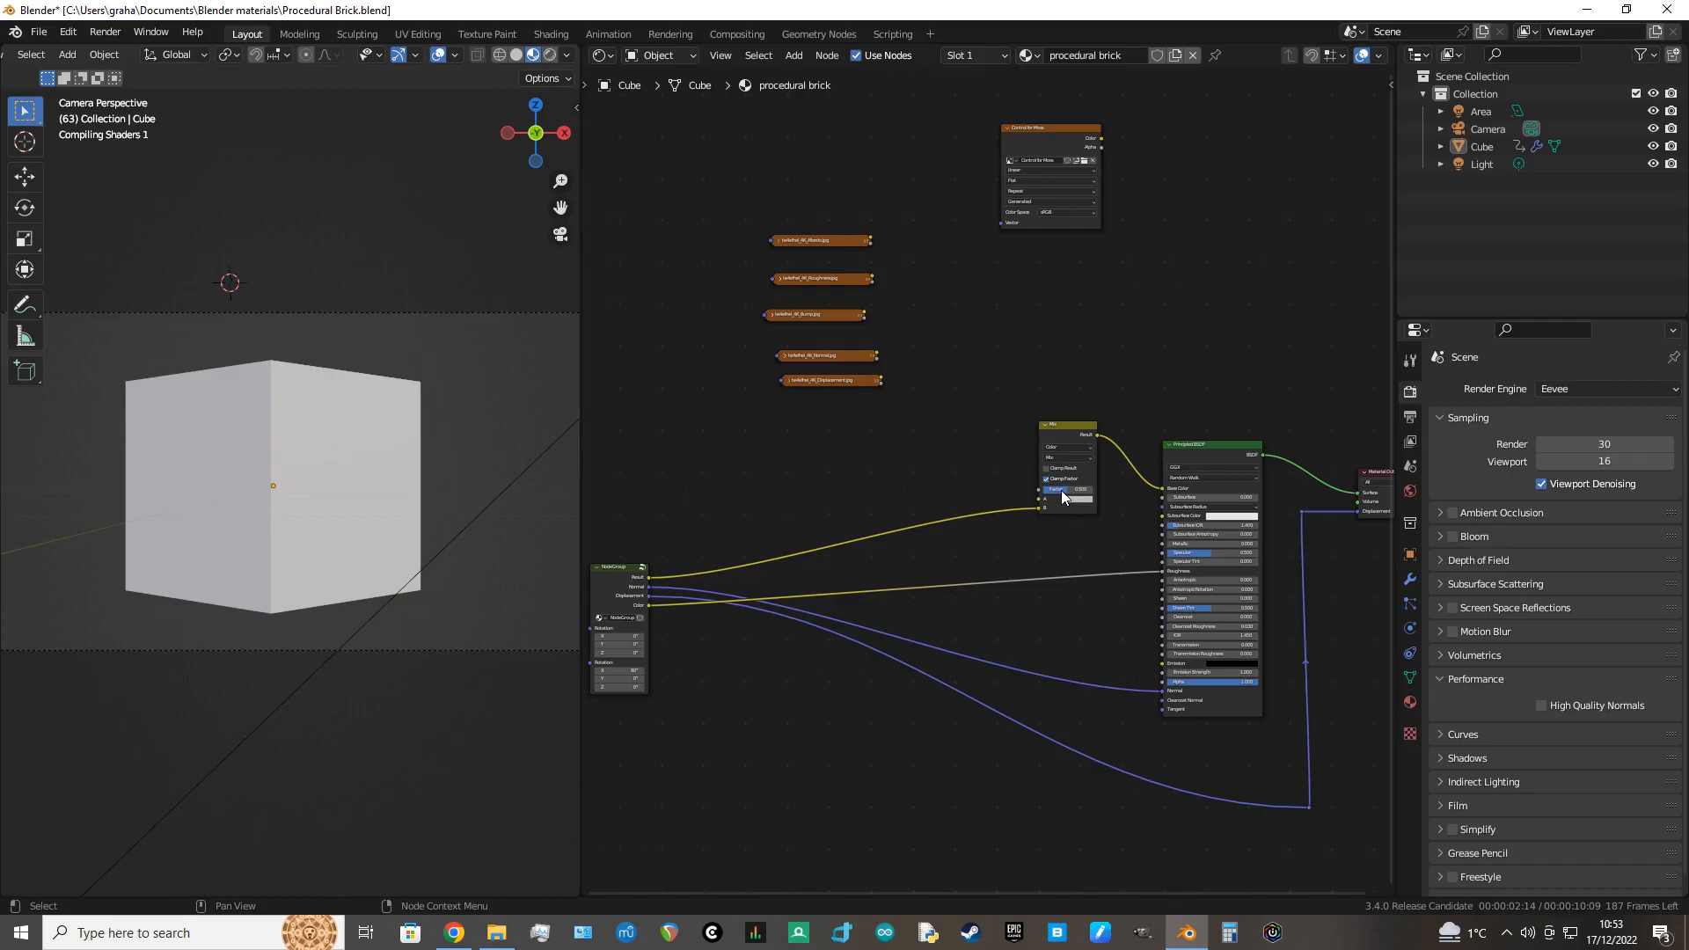
{"action": "left_click_drag", "start_coordinate": [1073, 490], "coordinate": [1061, 440]}
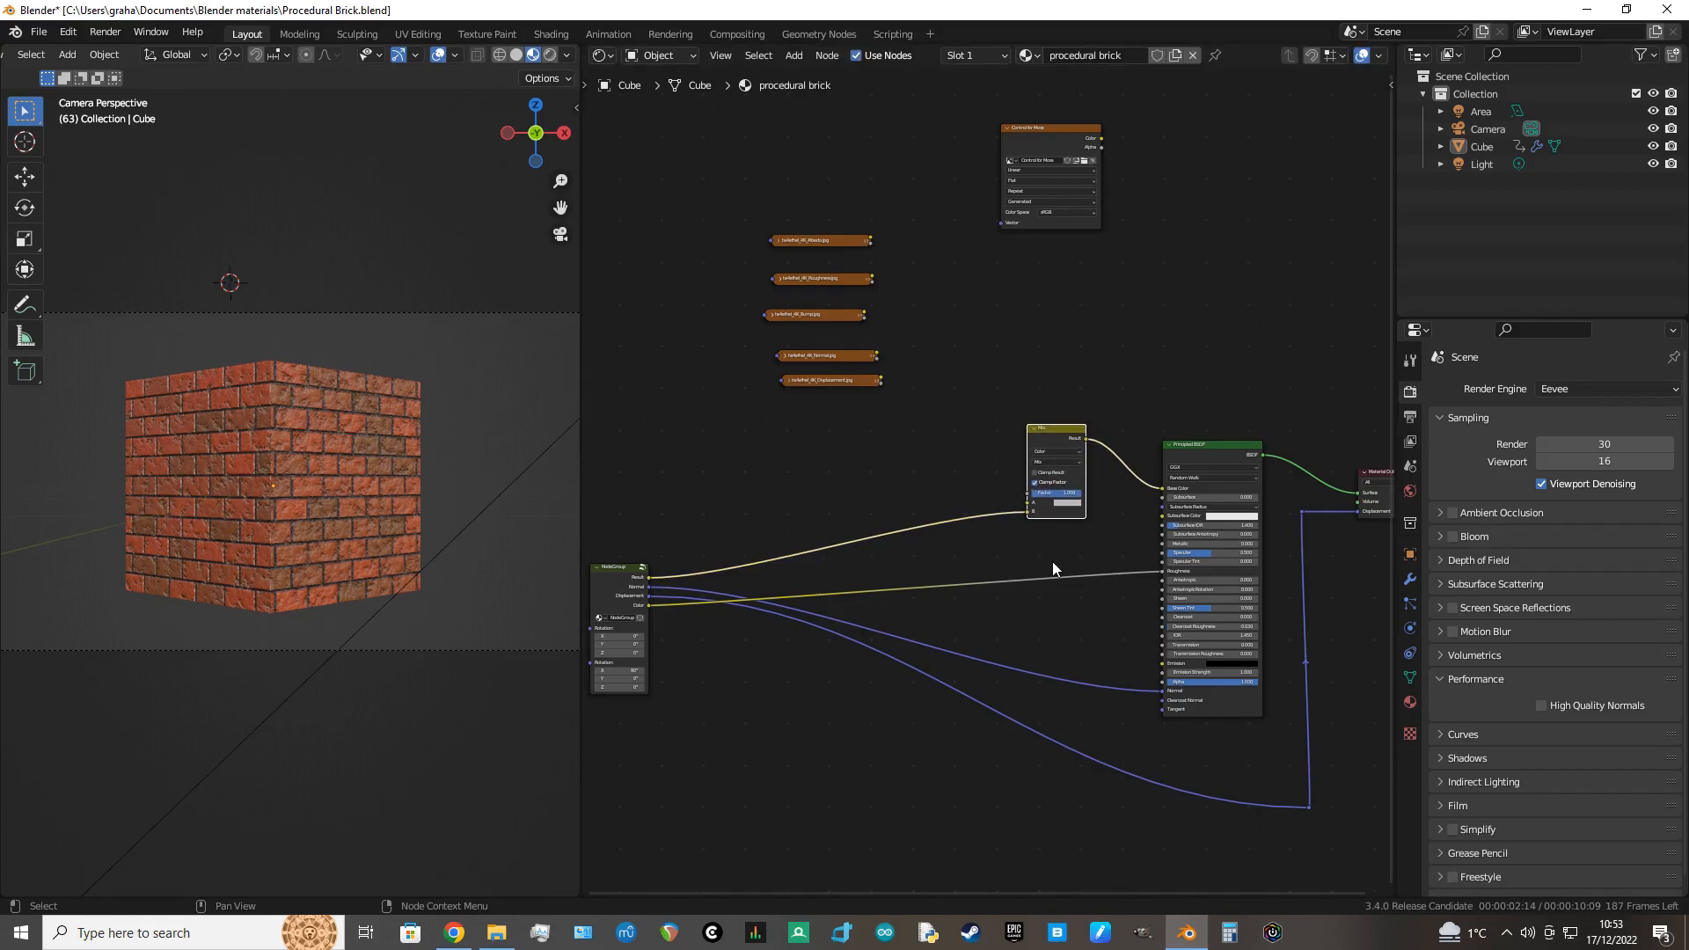
{"action": "left_click_drag", "start_coordinate": [1051, 145], "coordinate": [1026, 495]}
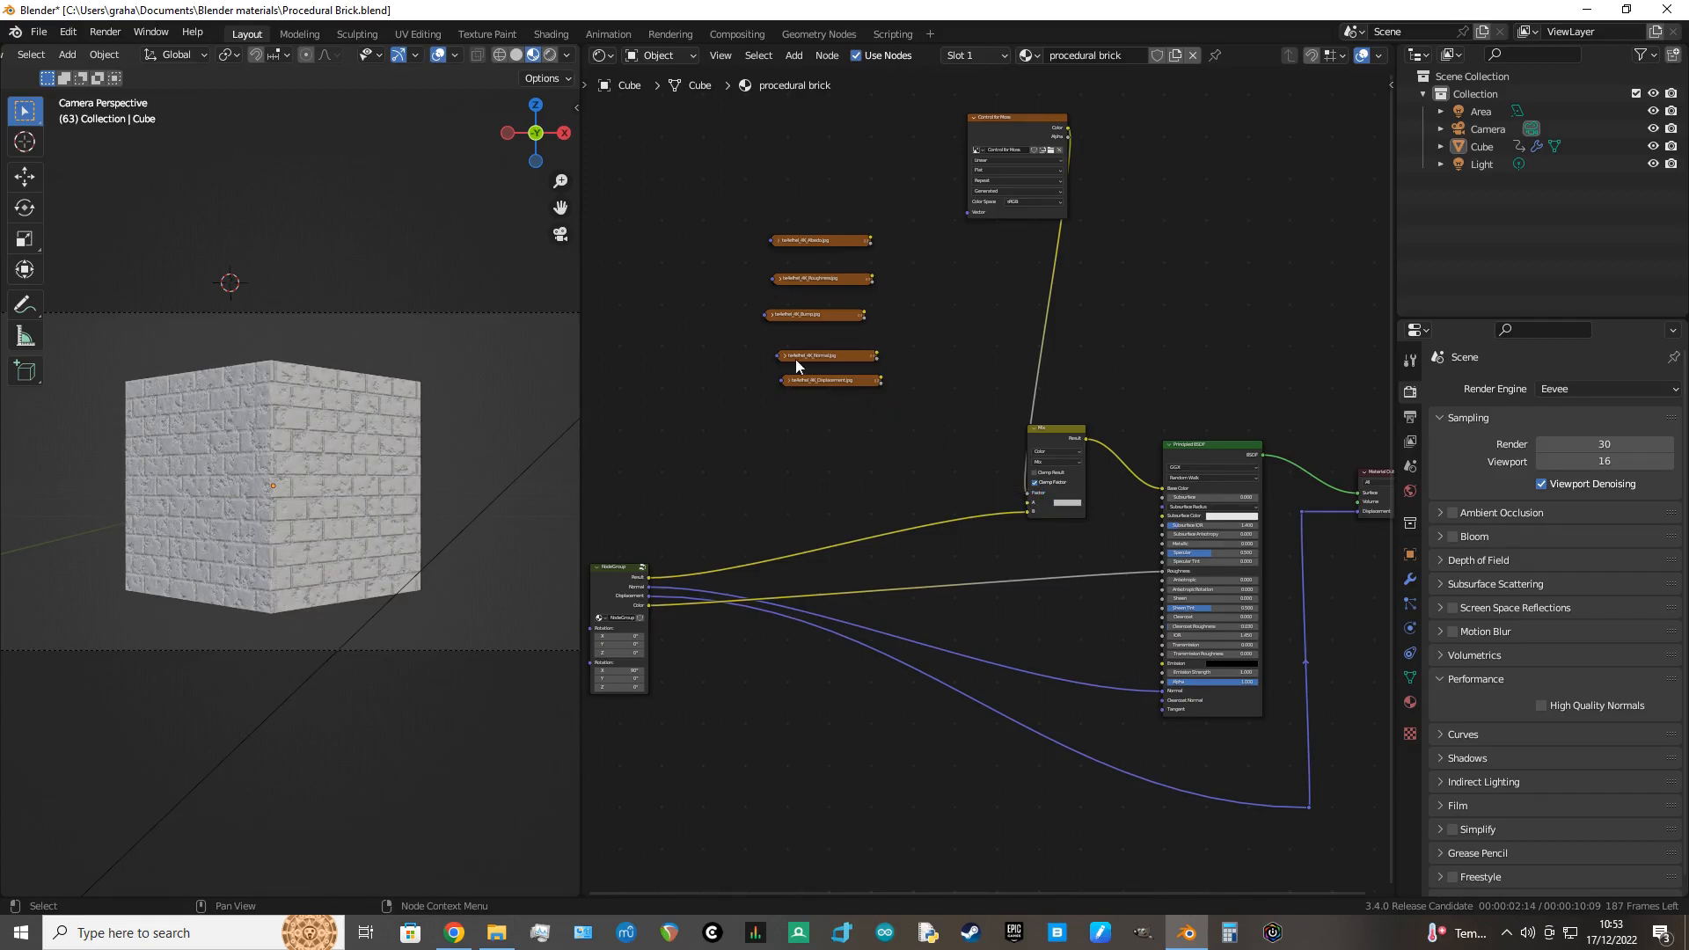
Step: Switch the node area to the Image Editor and display the whole Control for Moss image
{"action": "left_click", "coordinate": [604, 55]}
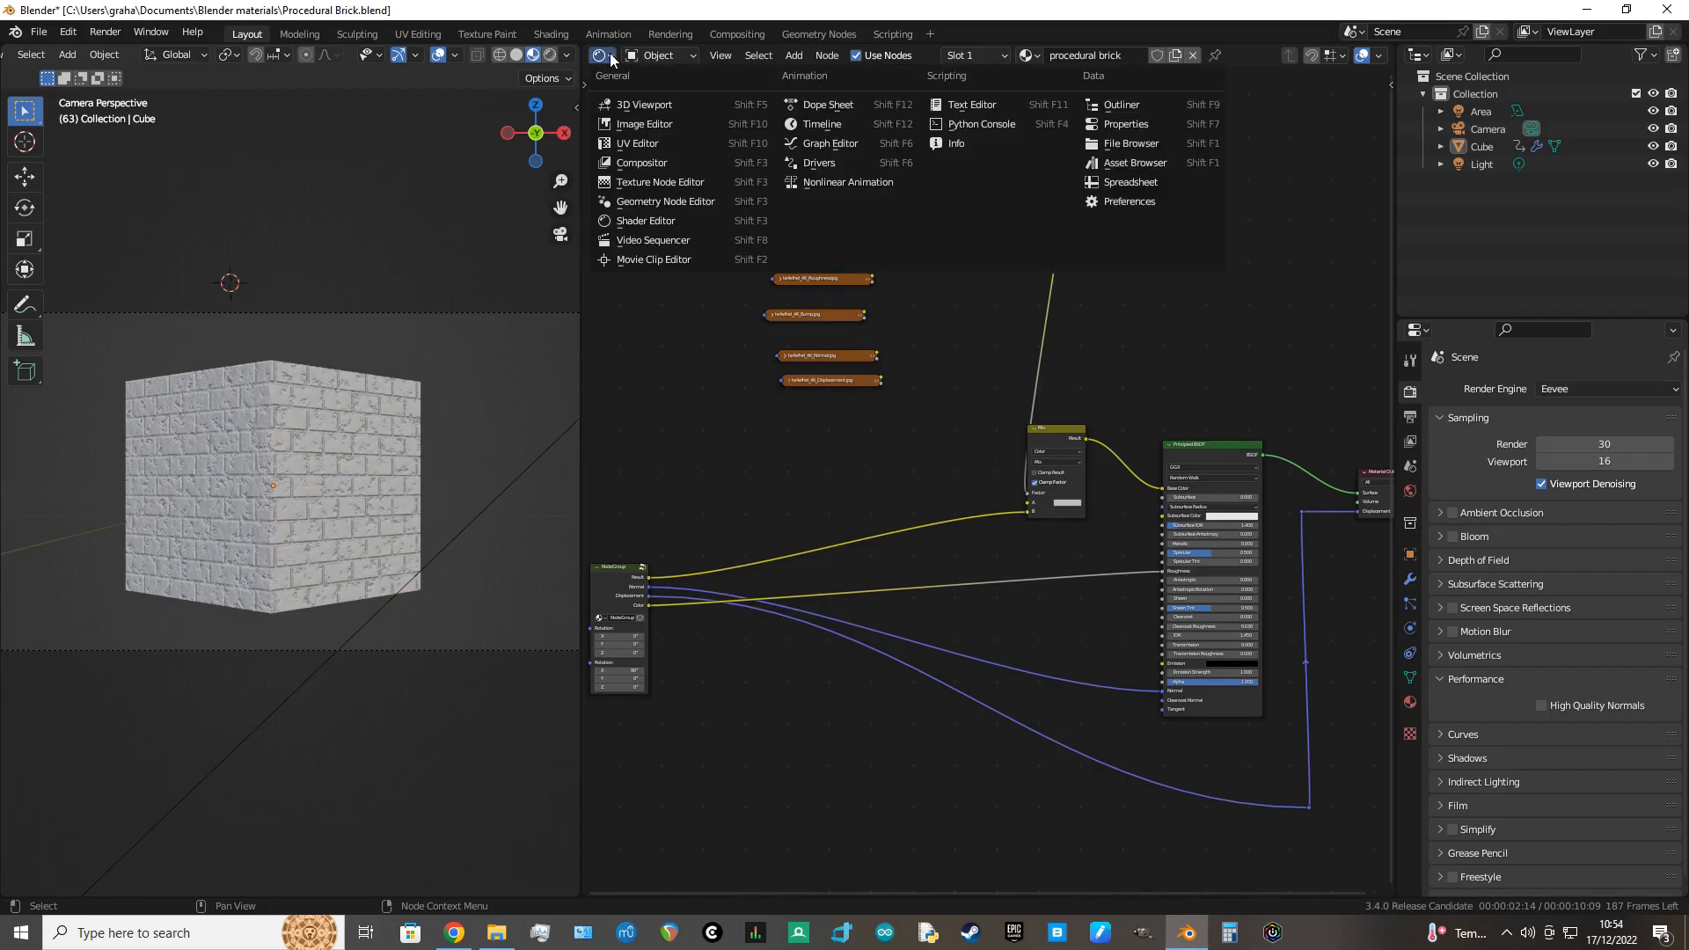
{"action": "left_click", "coordinate": [643, 125]}
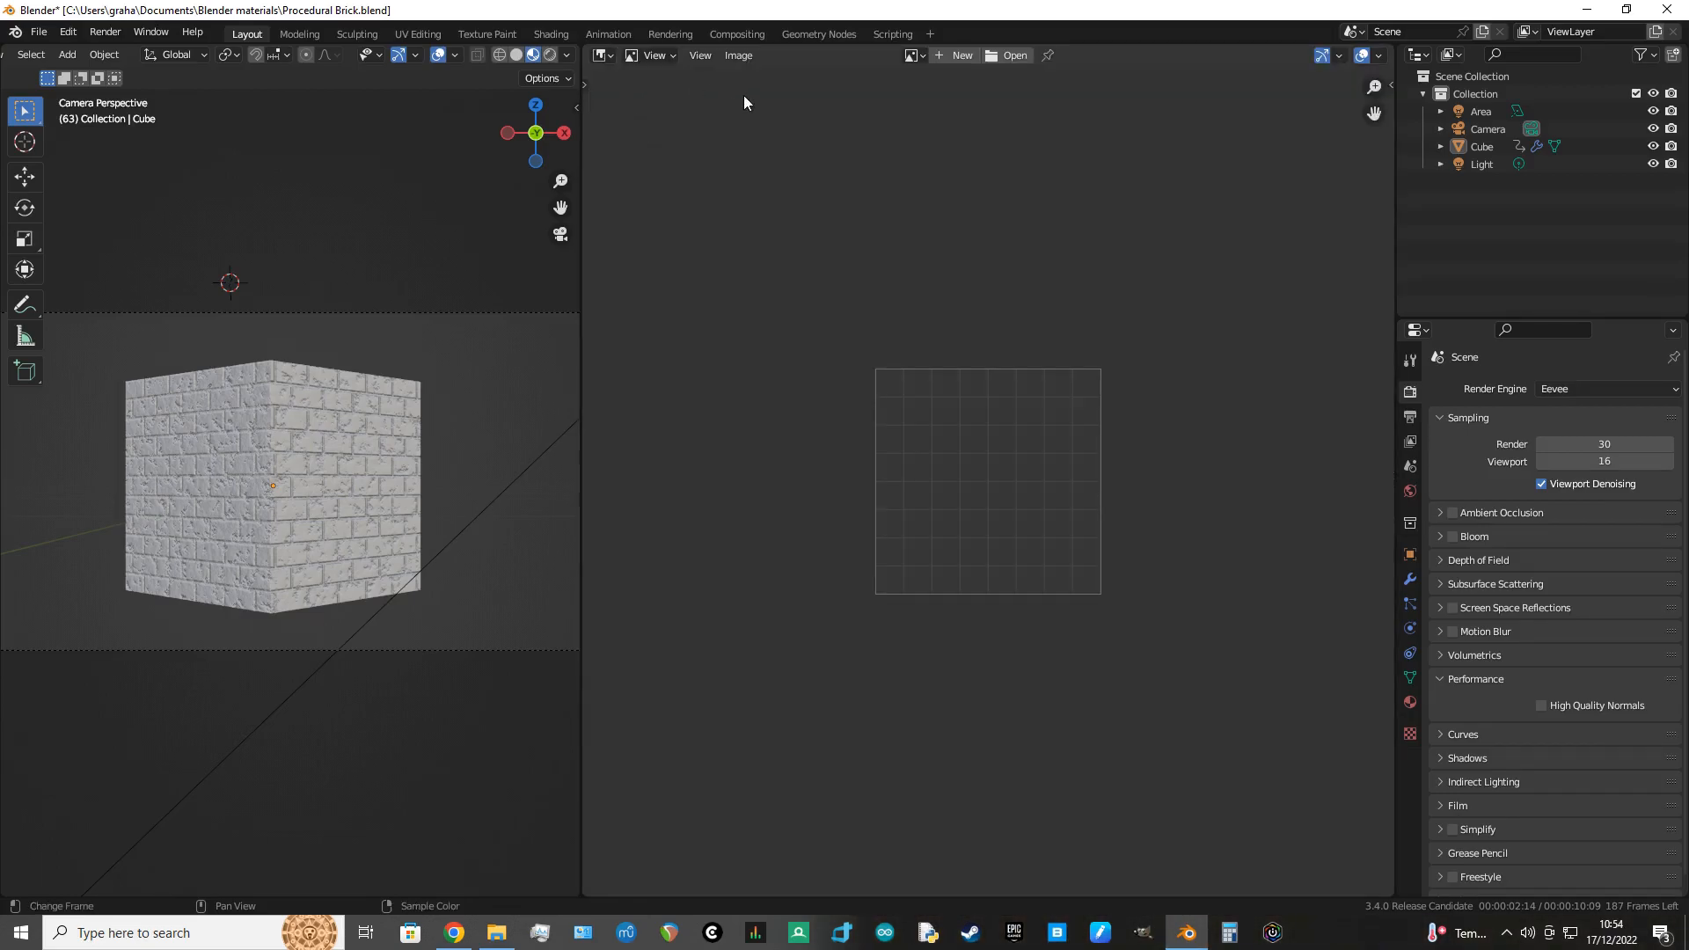
{"action": "left_click", "coordinate": [916, 55]}
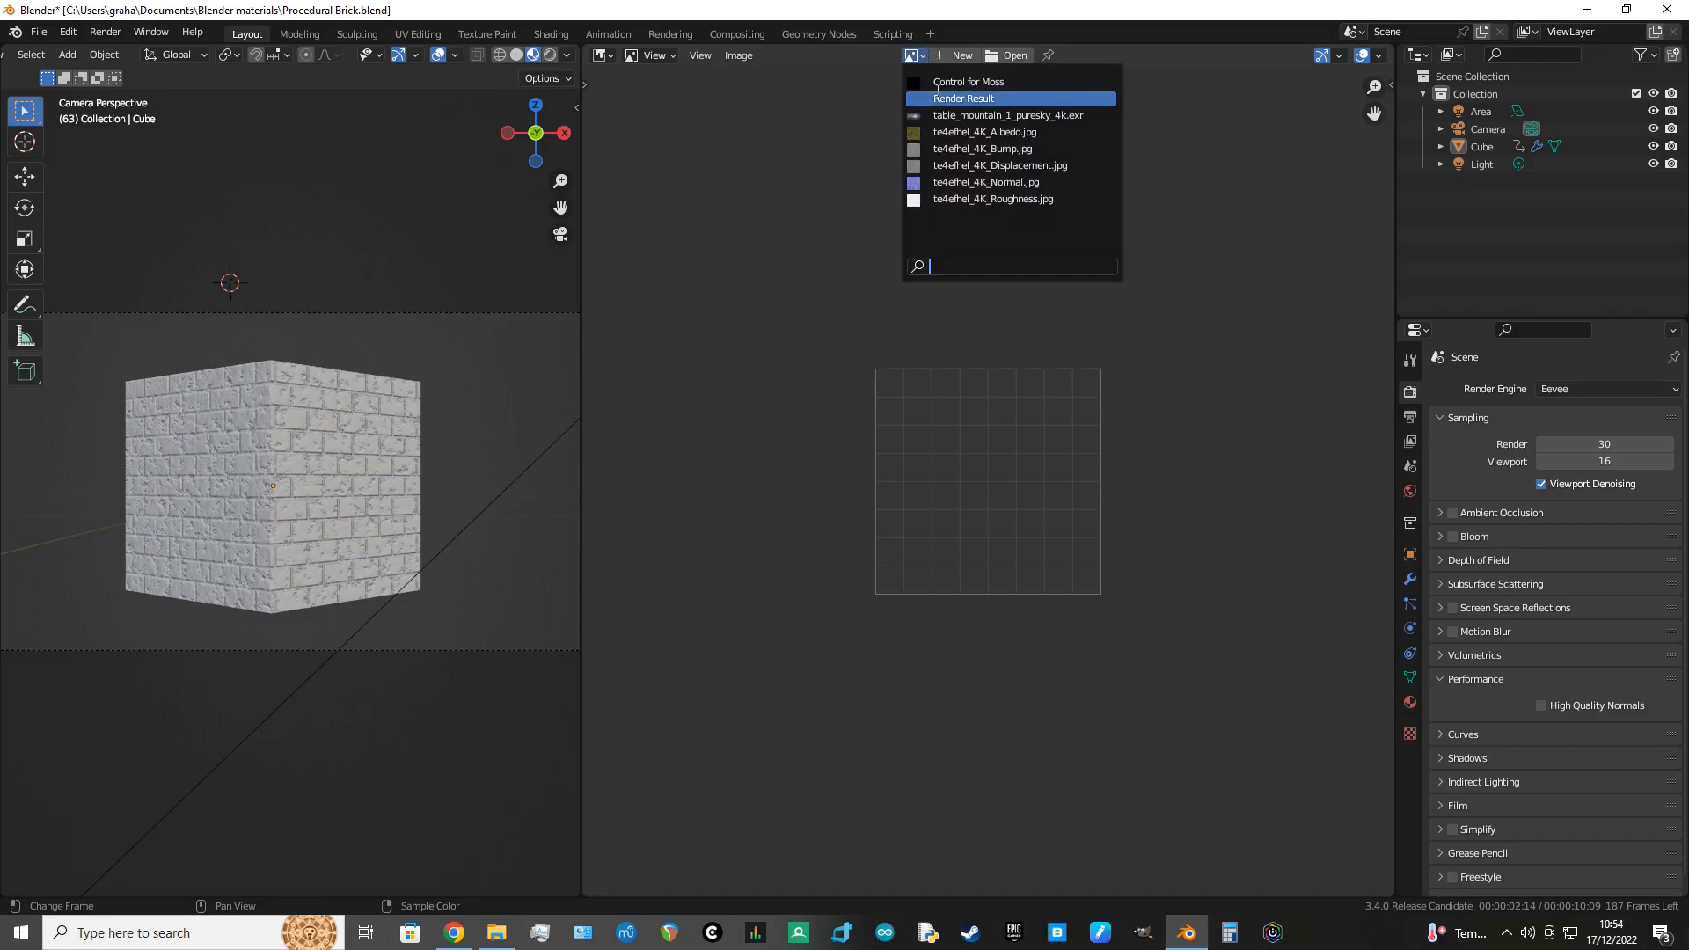
{"action": "left_click", "coordinate": [941, 82]}
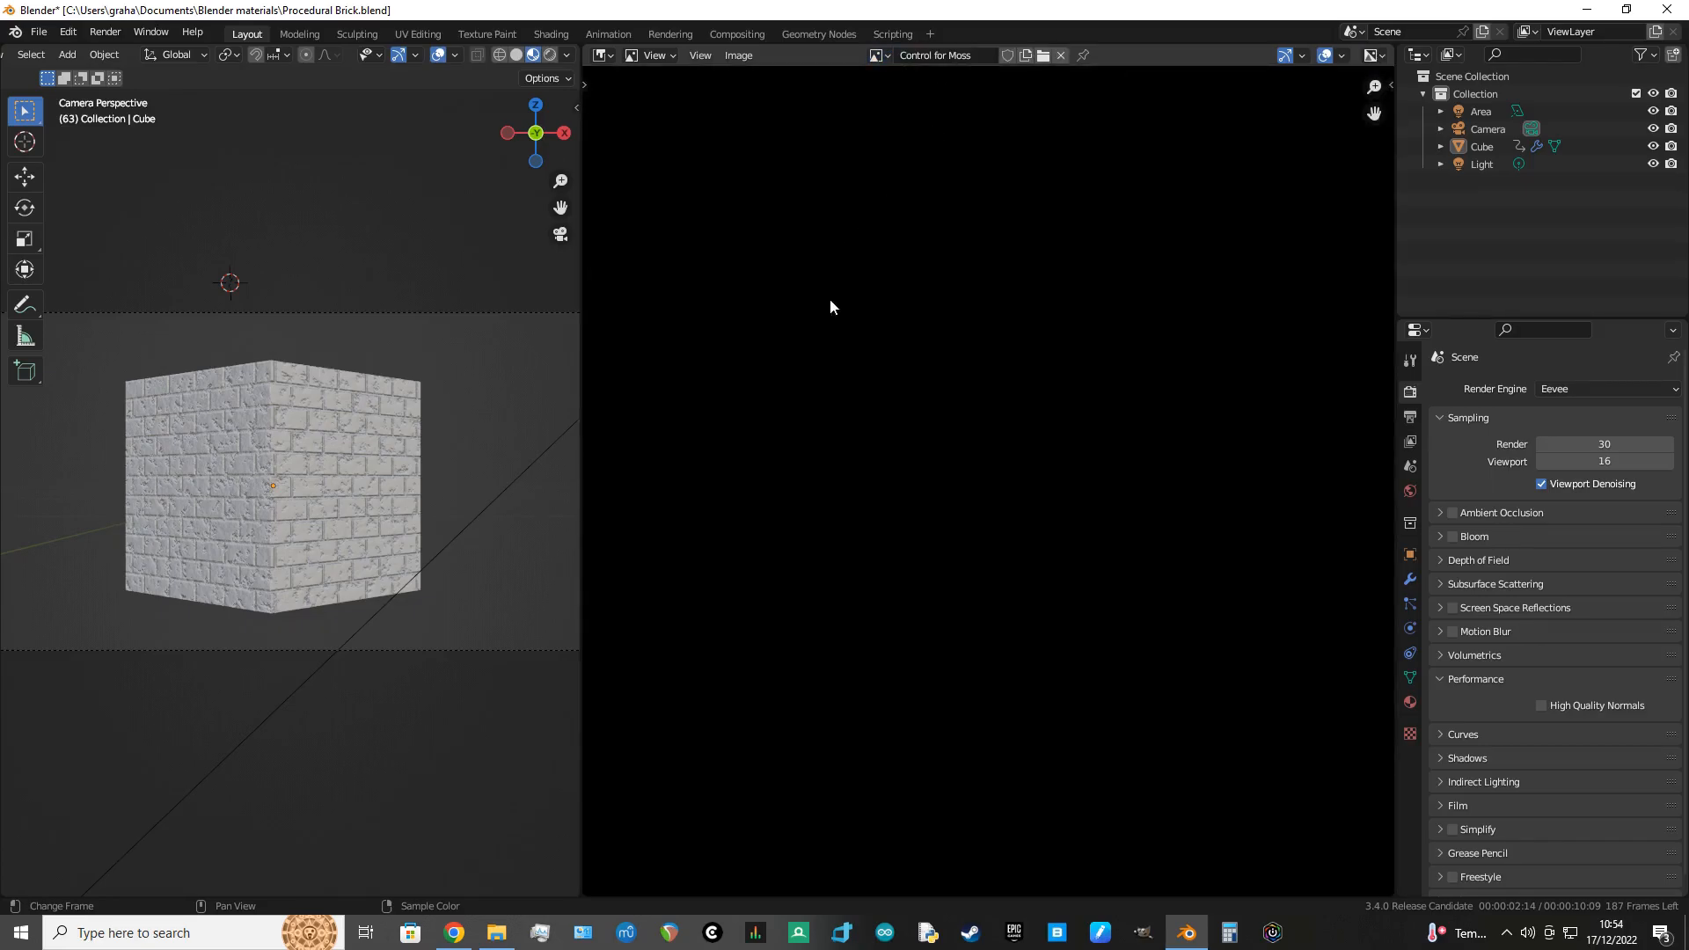
{"action": "scroll", "coordinate": [853, 333], "scroll_direction": "down", "scroll_amount": 5}
{"action": "scroll", "coordinate": [865, 337], "scroll_direction": "up", "scroll_amount": 3}
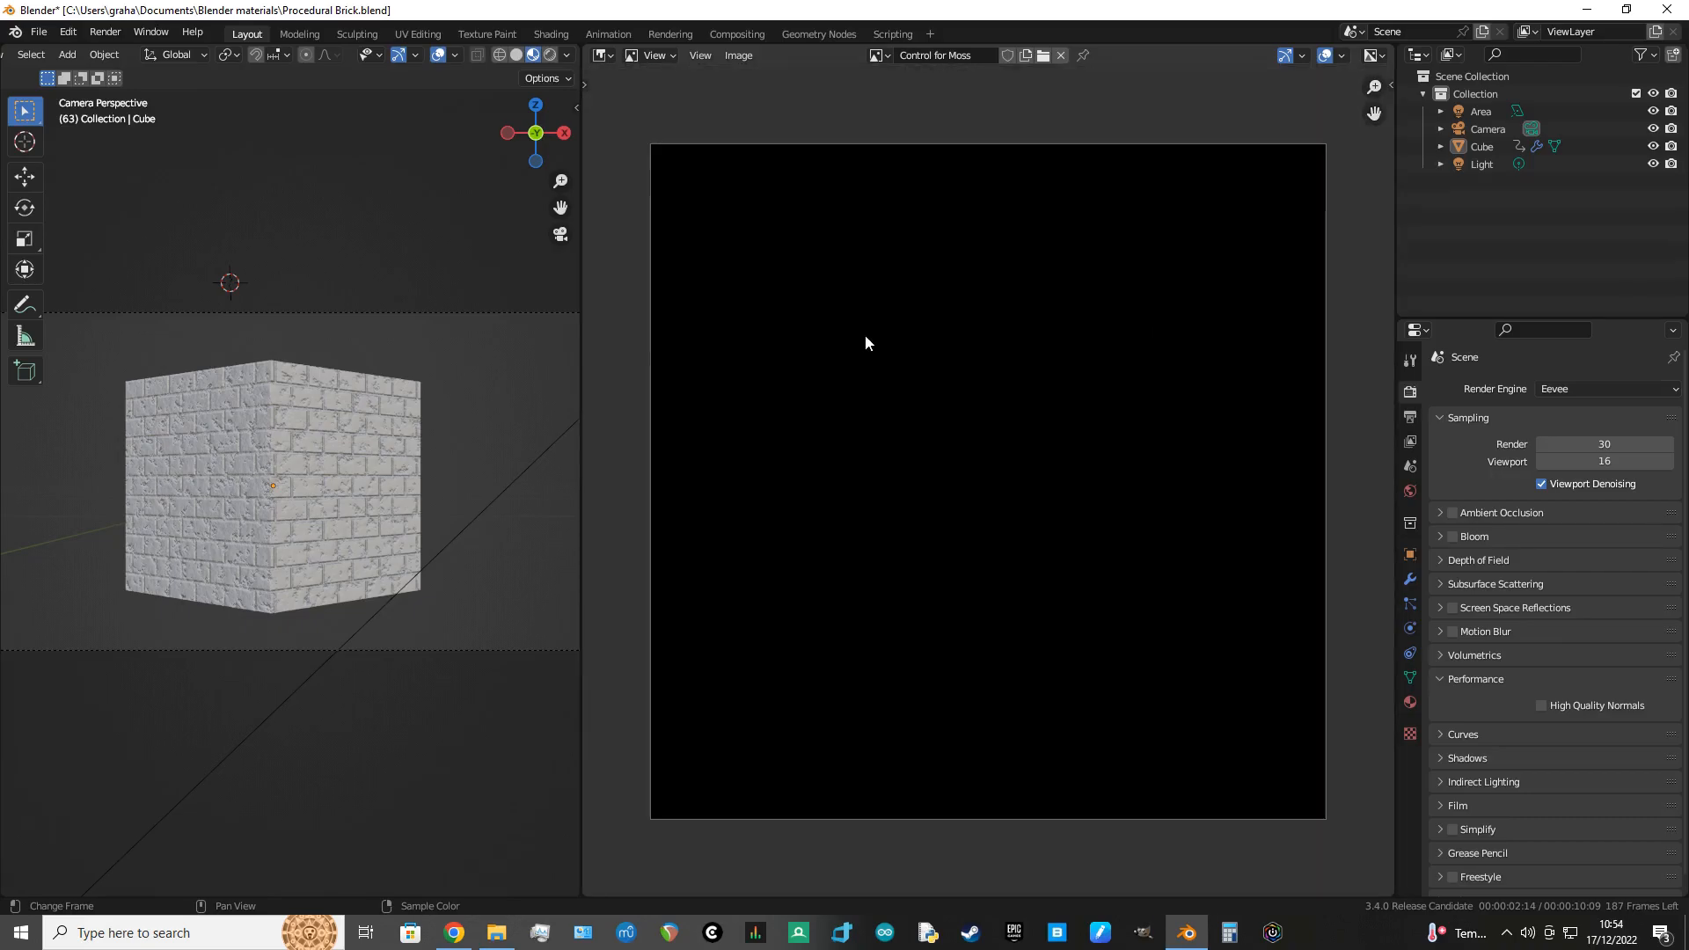
Step: Put the Image Editor in Paint mode and fill the whole Control for Moss image with white
{"action": "left_click", "coordinate": [676, 58]}
{"action": "left_click", "coordinate": [663, 95]}
{"action": "key", "text": "t"}
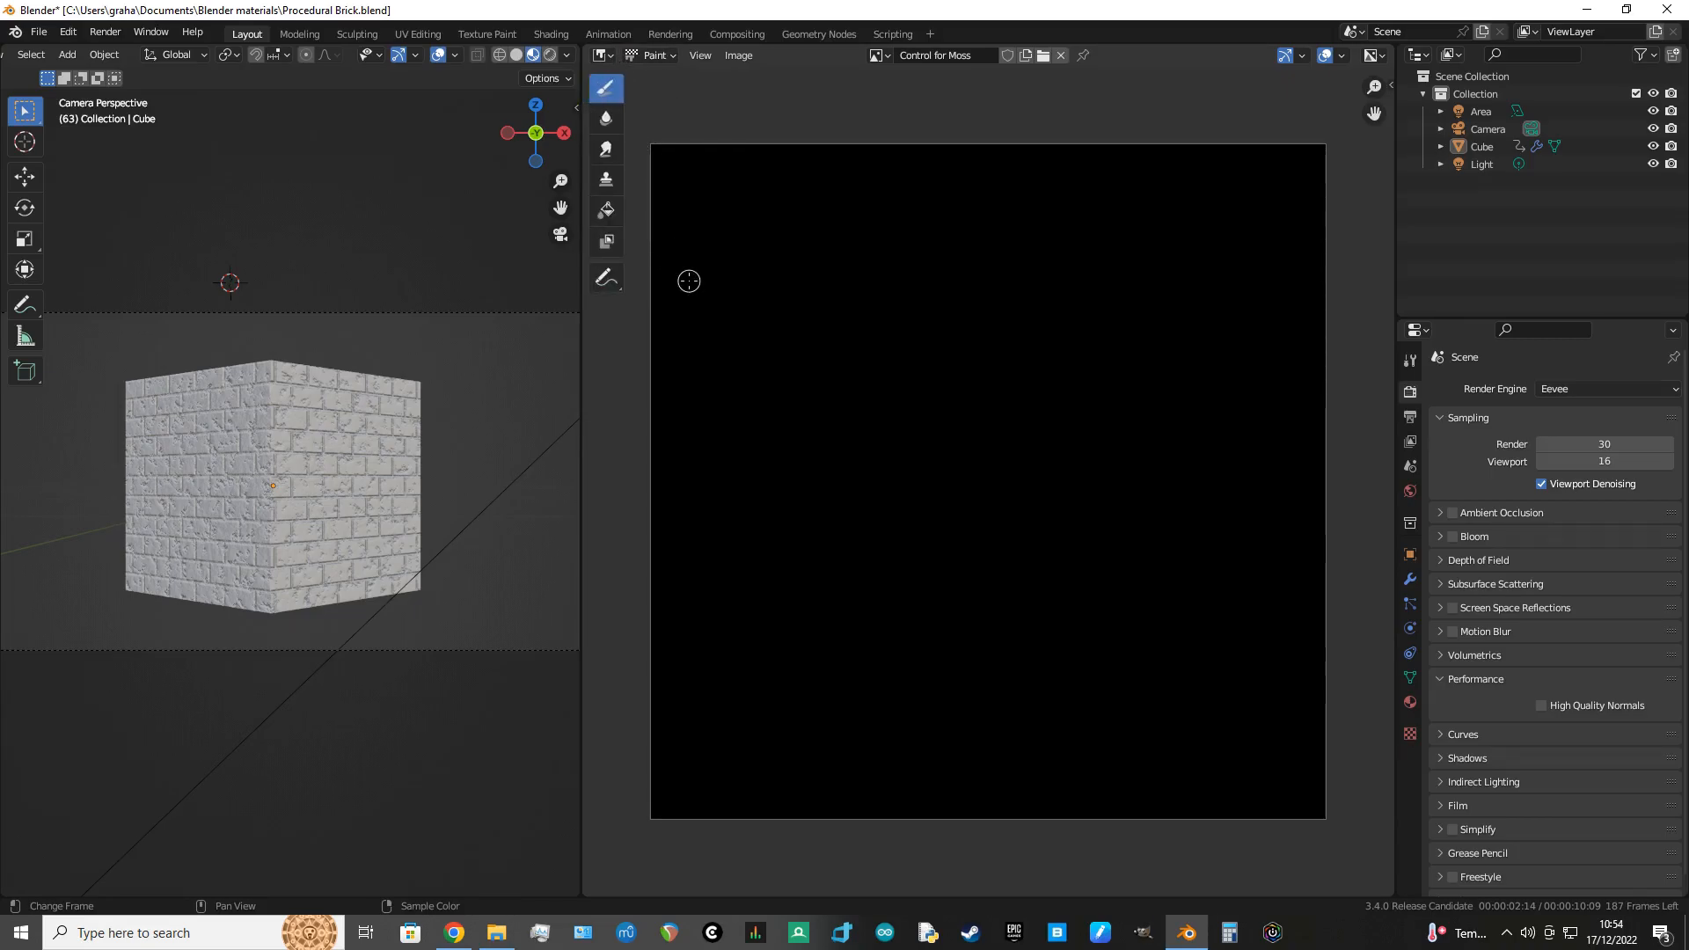
{"action": "left_click", "coordinate": [607, 211]}
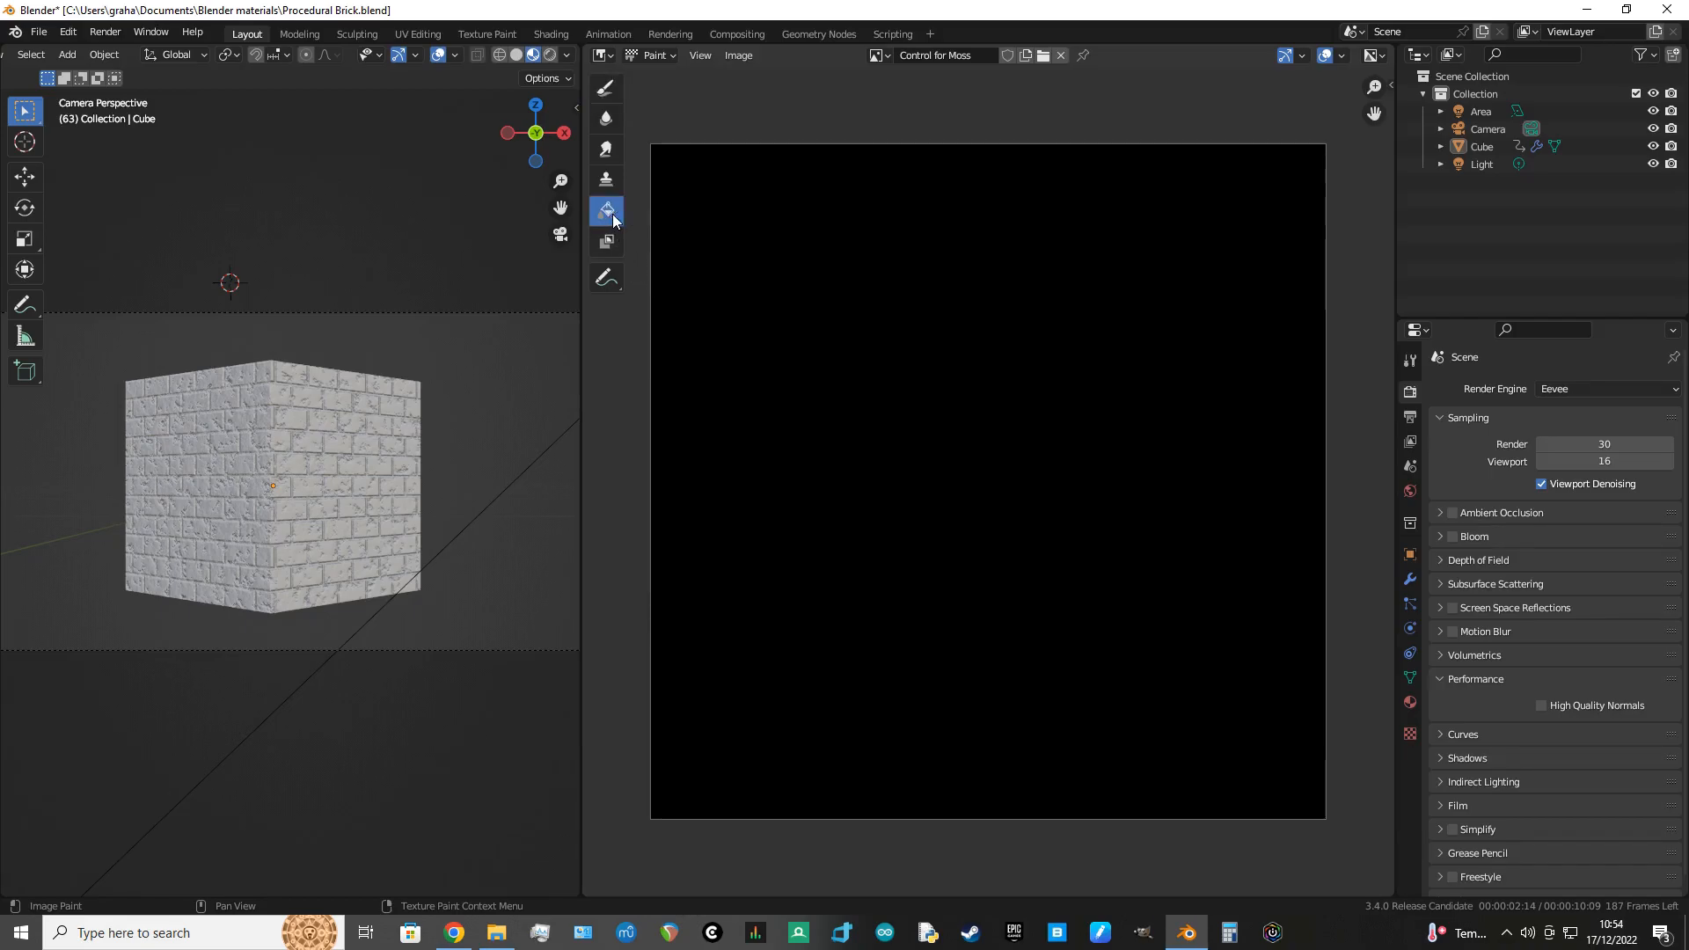
{"action": "left_click", "coordinate": [1076, 350]}
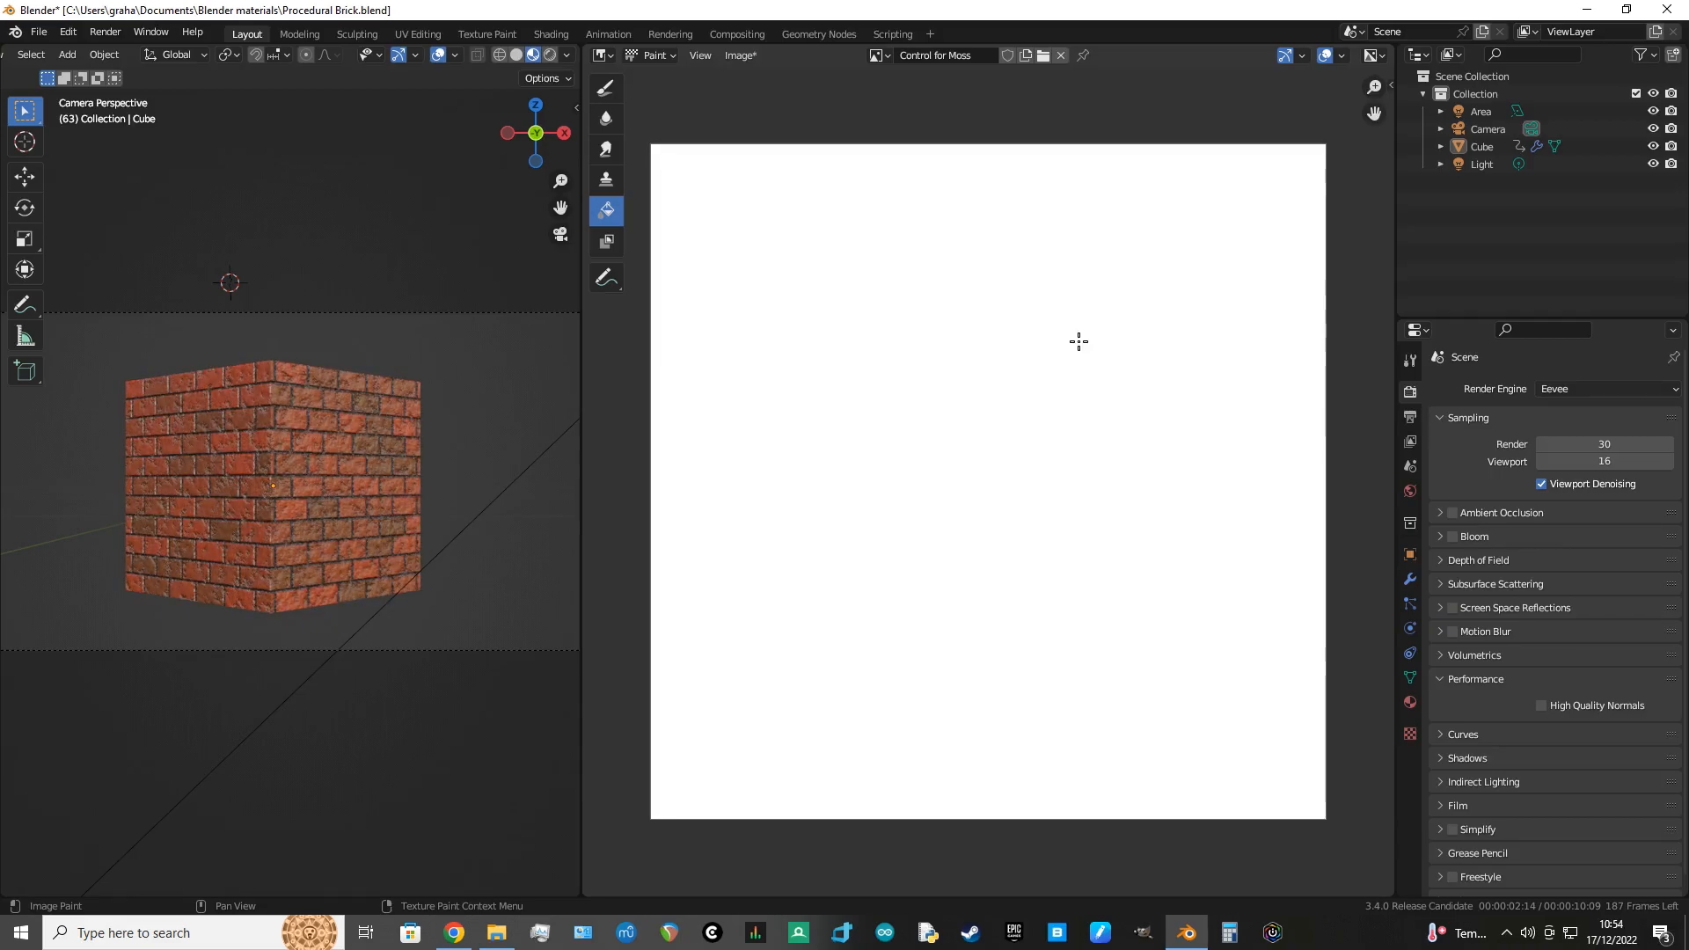
Step: Save the painted image as Control for Moss.png in the Documents\Blender projects folder
{"action": "left_click", "coordinate": [739, 56]}
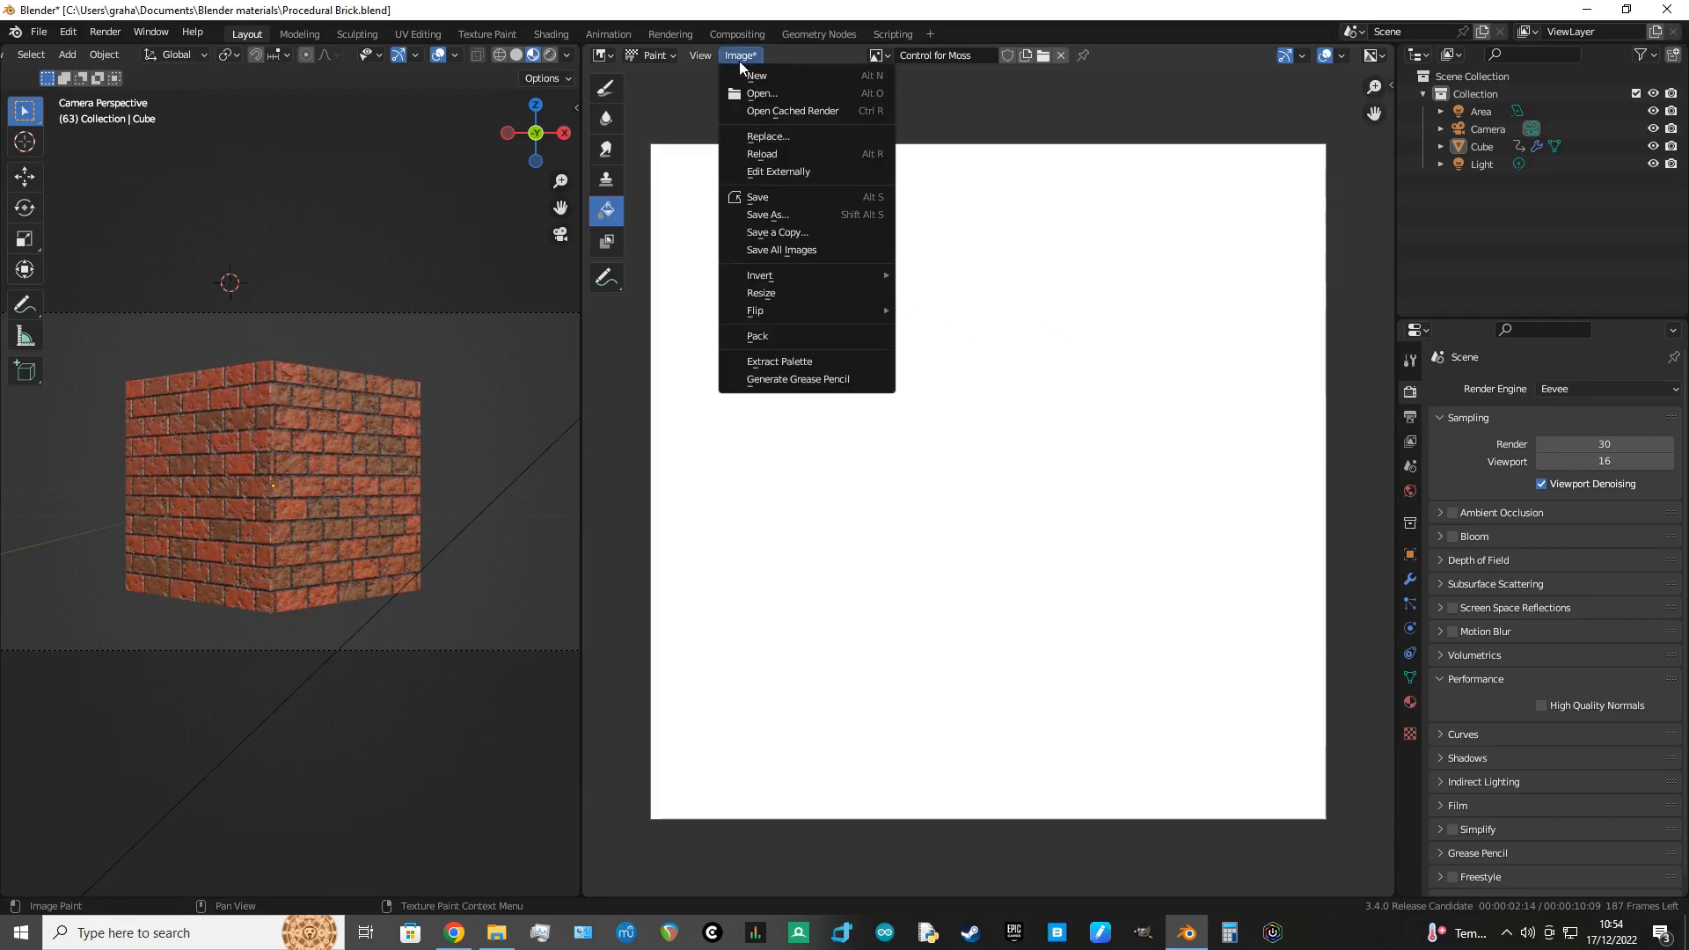
{"action": "left_click", "coordinate": [771, 214]}
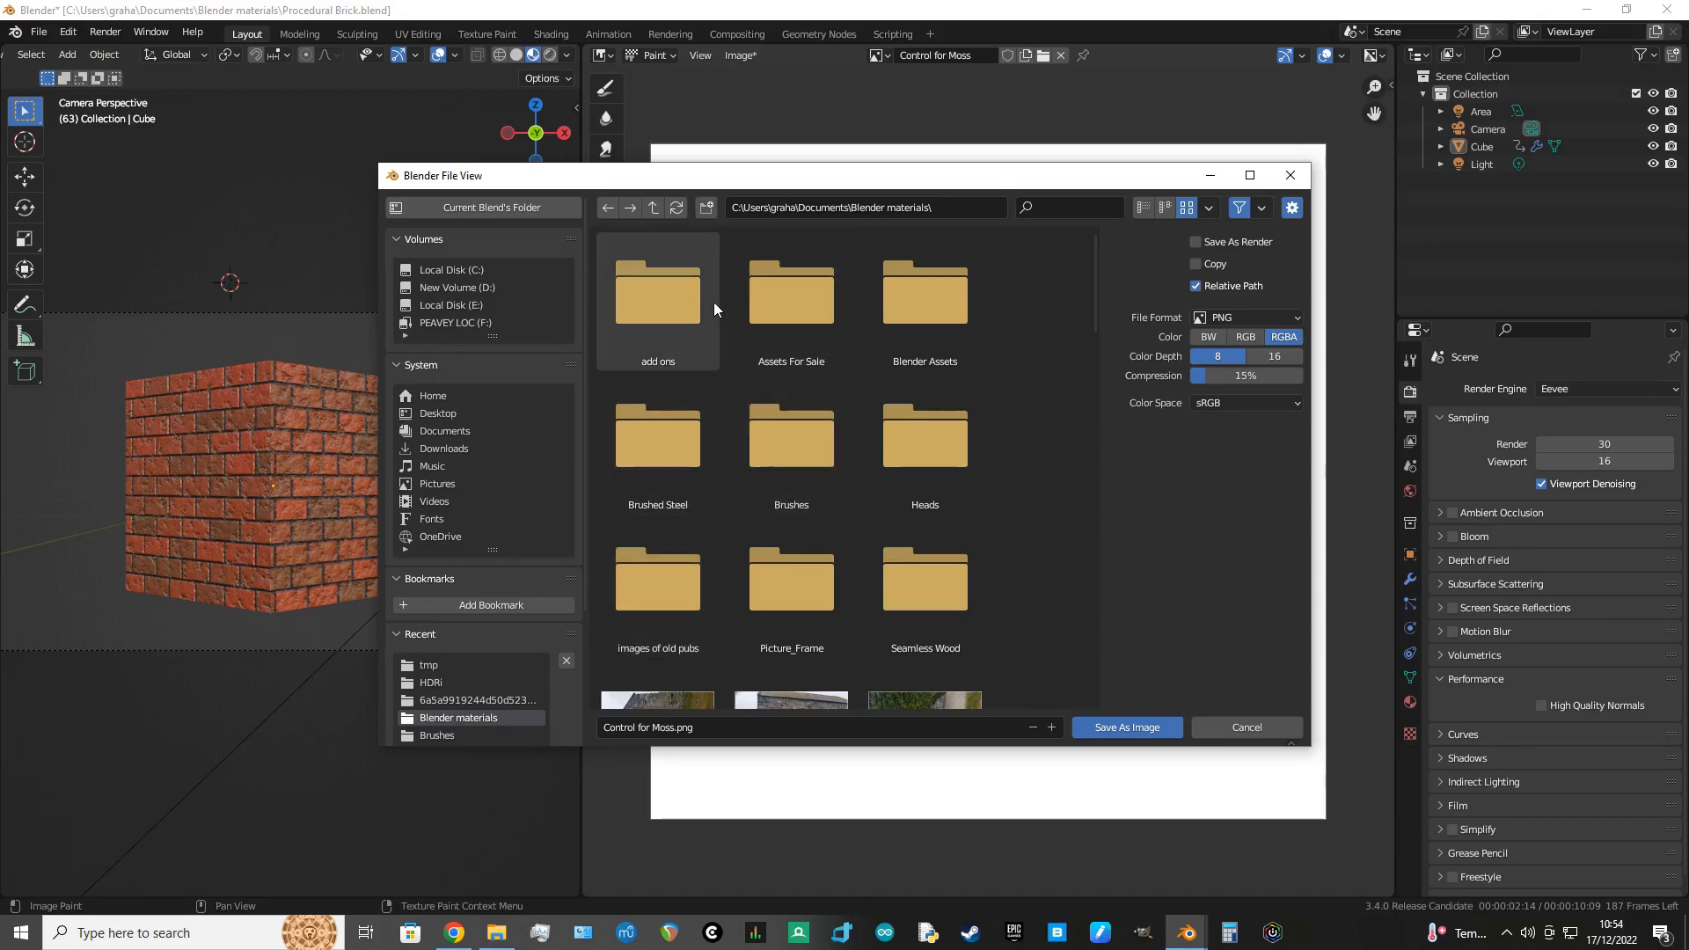
{"action": "left_click", "coordinate": [653, 207]}
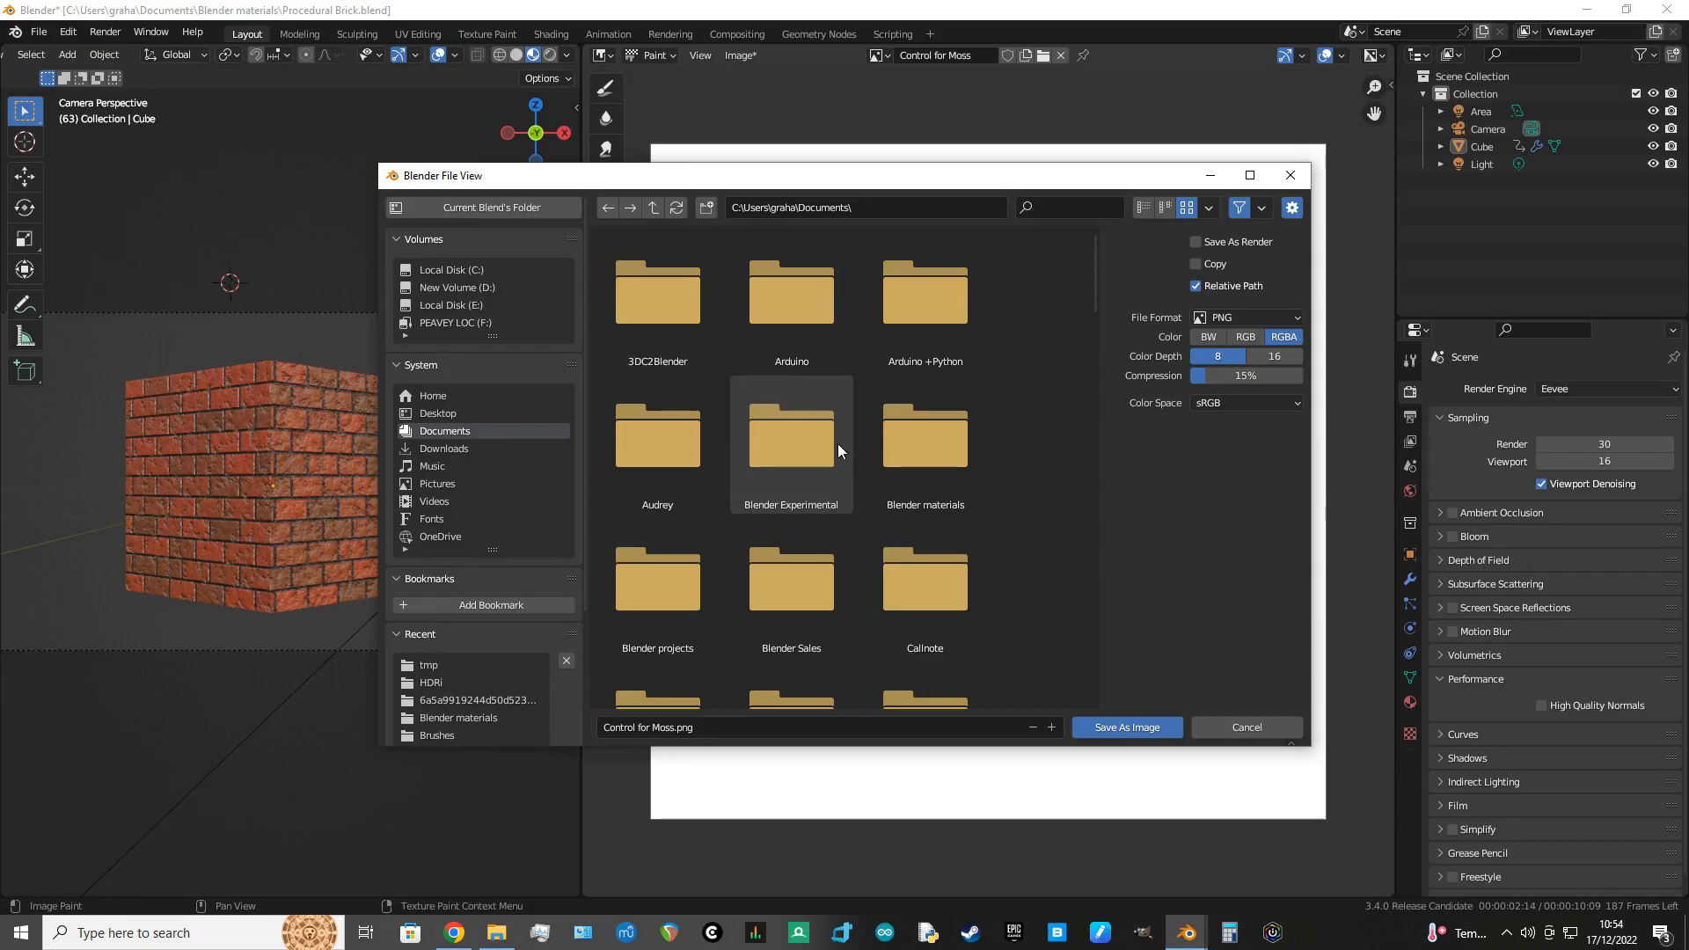
{"action": "left_click", "coordinate": [667, 577]}
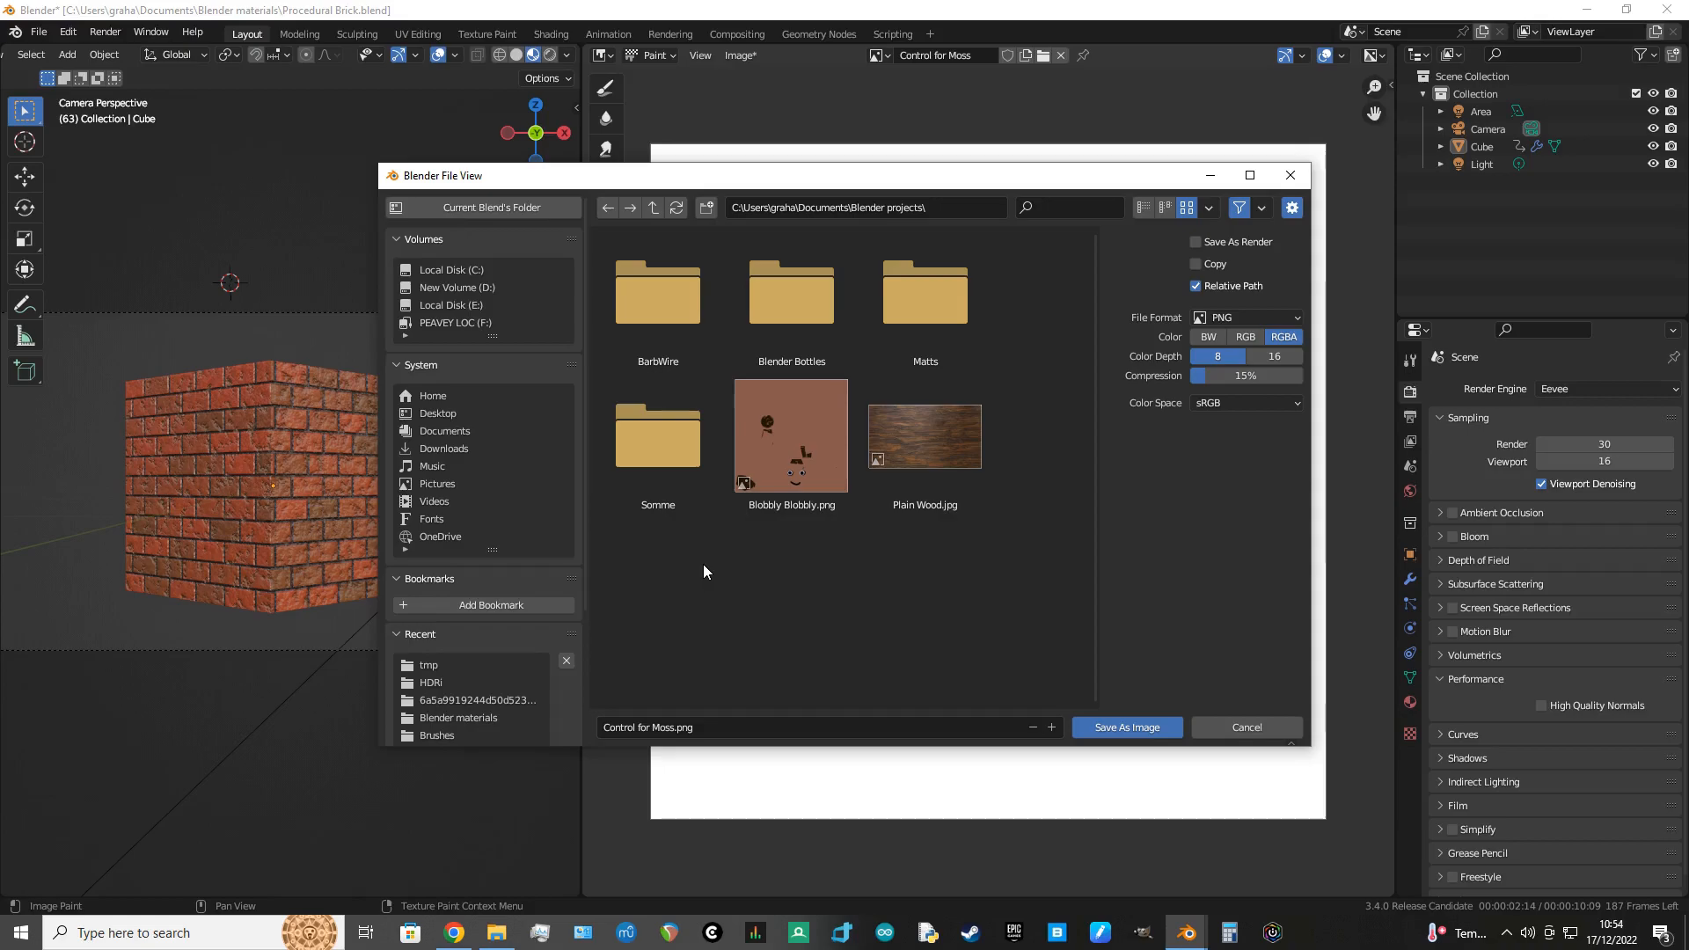
{"action": "left_click", "coordinate": [1105, 723]}
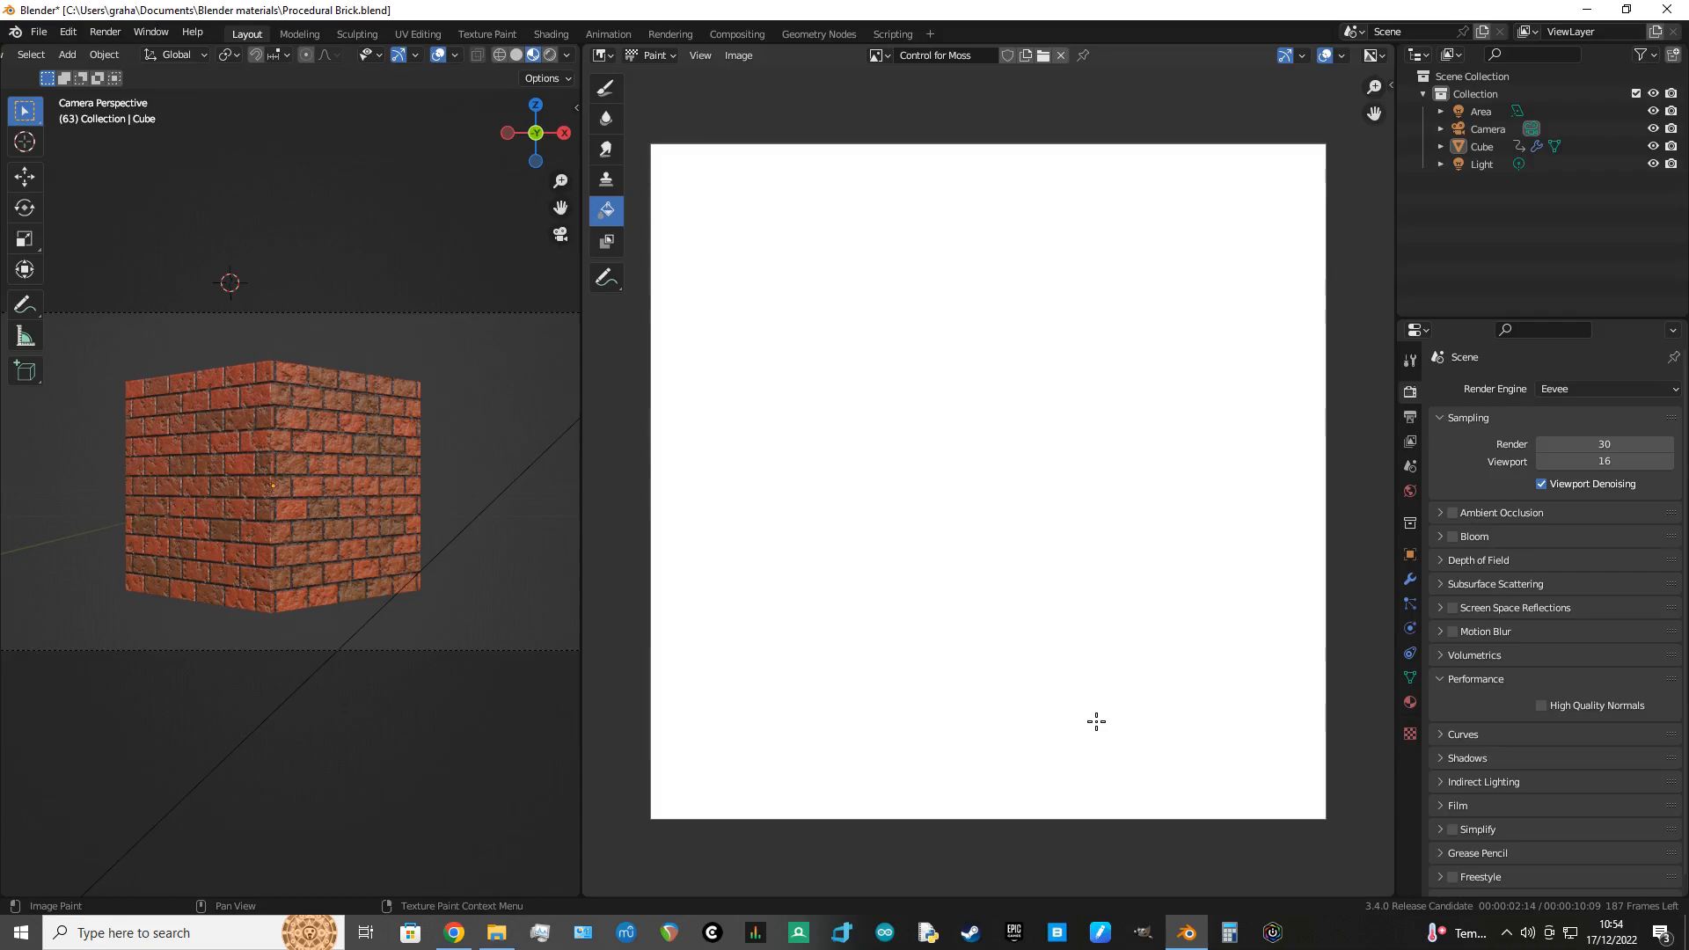
Step: Return to the Shader Editor, connect the moss albedo texture to the Mix node's A input, and reposition the Mix and Control for Moss nodes
{"action": "key", "text": "shift+F3"}
{"action": "left_click_drag", "start_coordinate": [870, 238], "coordinate": [1026, 508]}
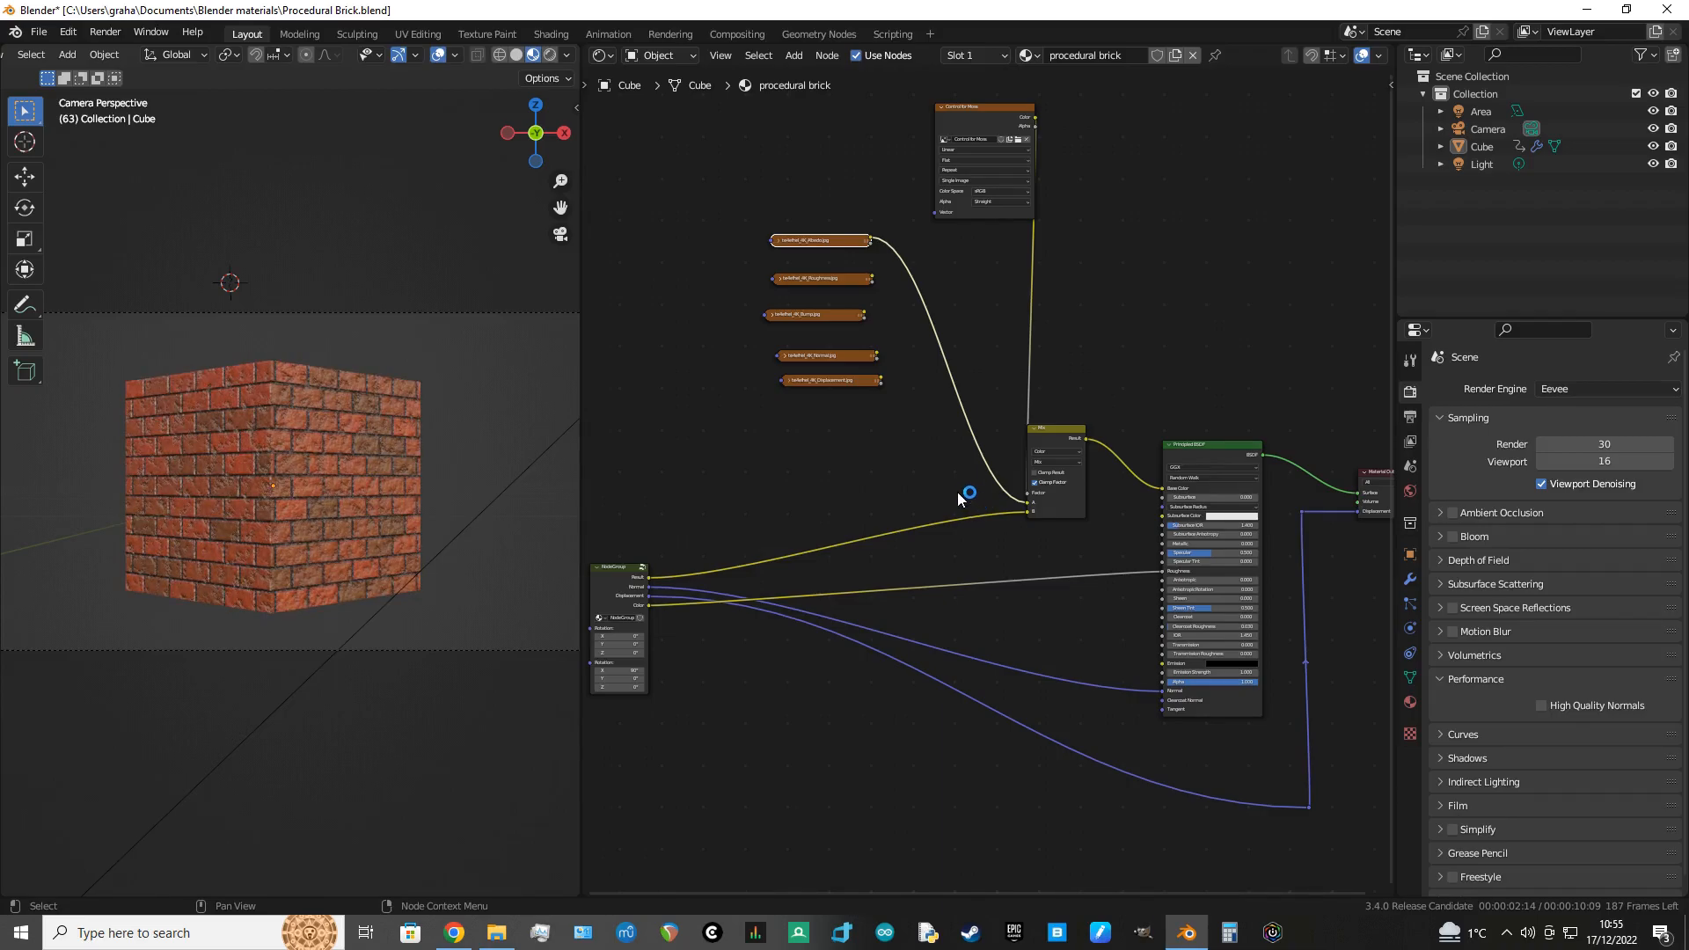
{"action": "left_click_drag", "start_coordinate": [1042, 441], "coordinate": [1053, 441]}
{"action": "left_click_drag", "start_coordinate": [980, 113], "coordinate": [960, 157]}
Step: Select the cube, show it in the front orthographic view and return the animation to its first frame
{"action": "mouse_move", "coordinate": [474, 445]}
{"action": "middle_mouse_down"}
{"action": "mouse_move", "coordinate": [467, 469]}
{"action": "mouse_move", "coordinate": [451, 446]}
{"action": "middle_mouse_up"}
{"action": "left_click", "coordinate": [314, 487]}
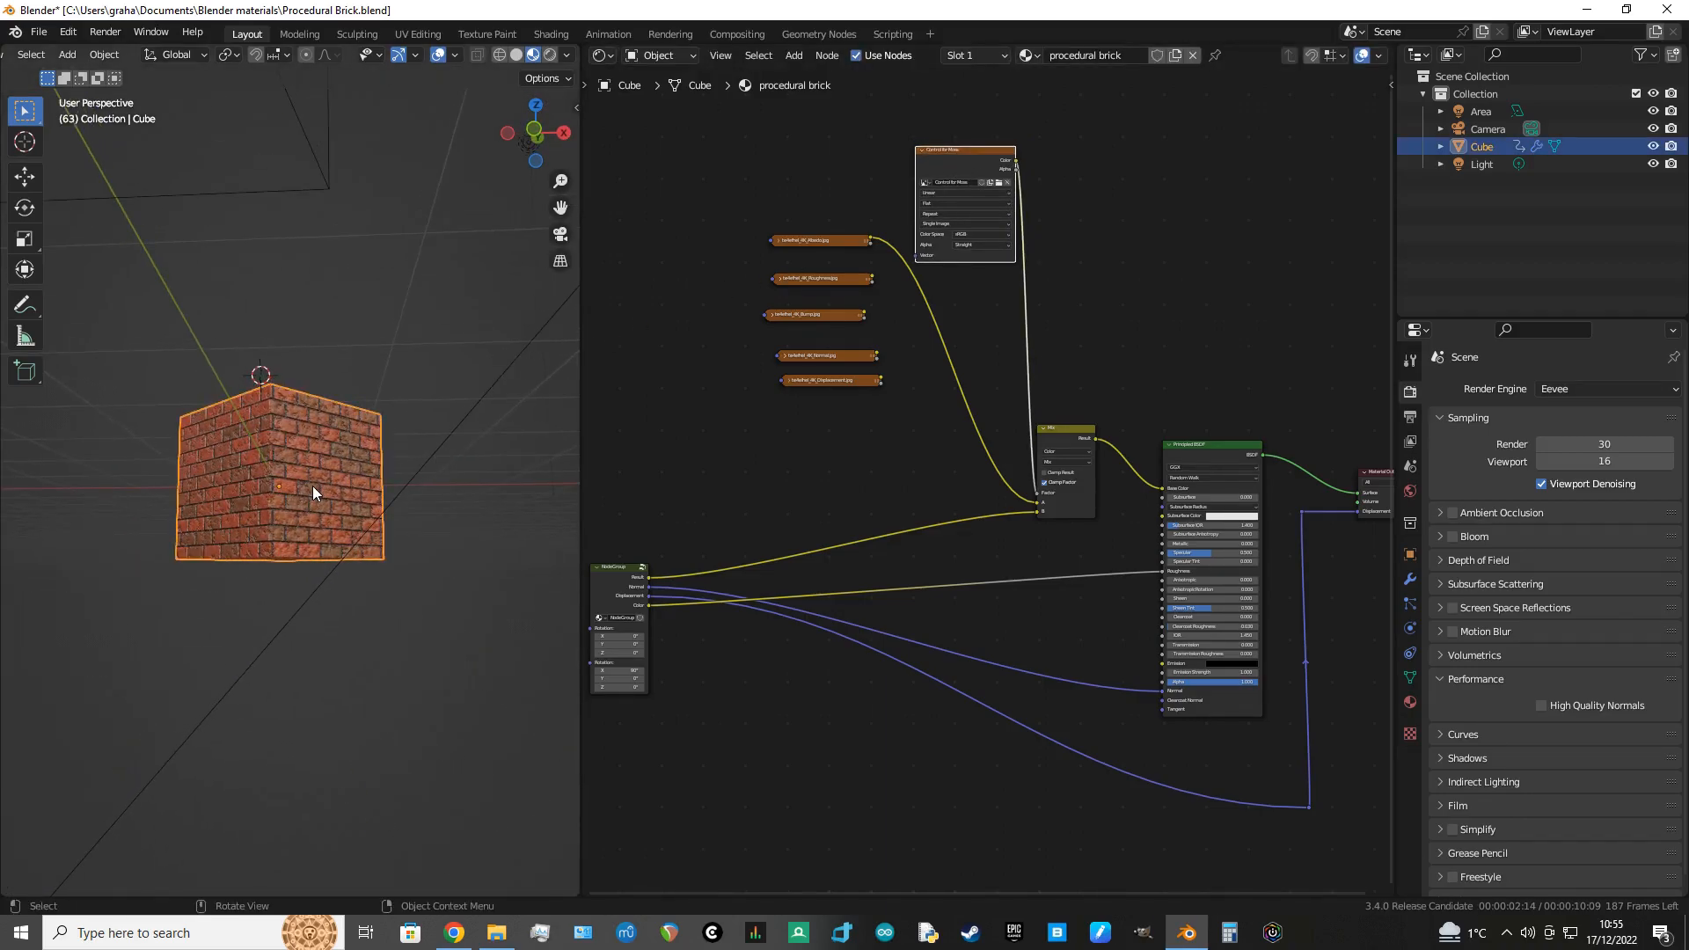
{"action": "key", "text": "KP_1"}
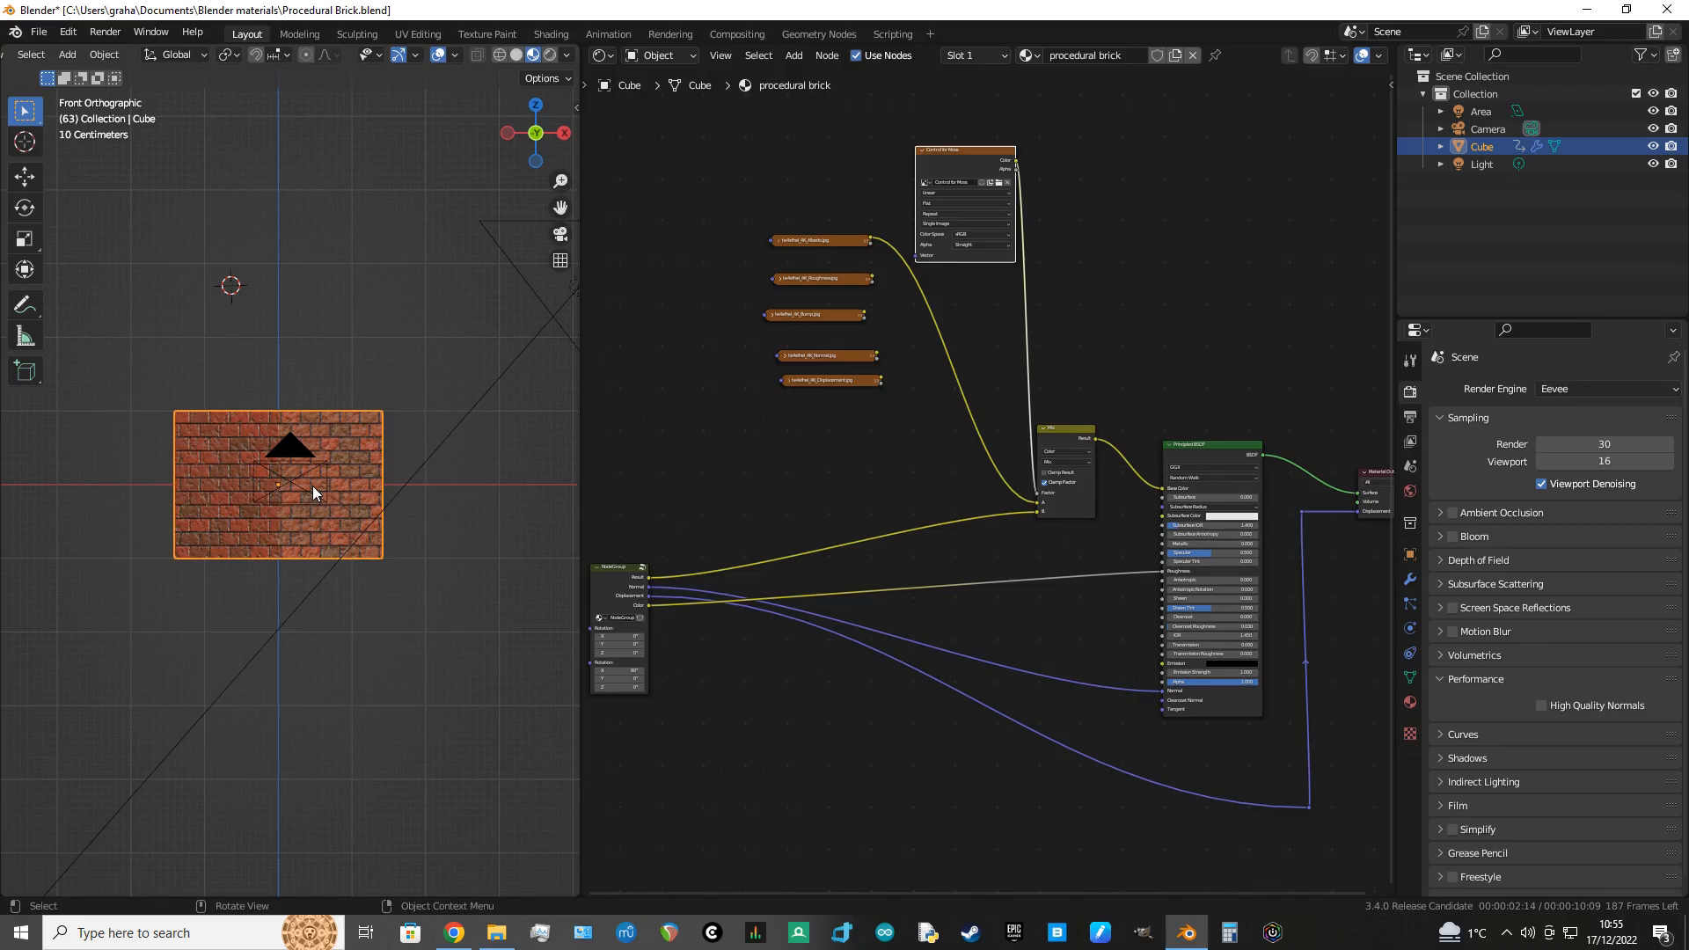
{"action": "scroll", "coordinate": [313, 486], "scroll_direction": "up", "scroll_amount": 1}
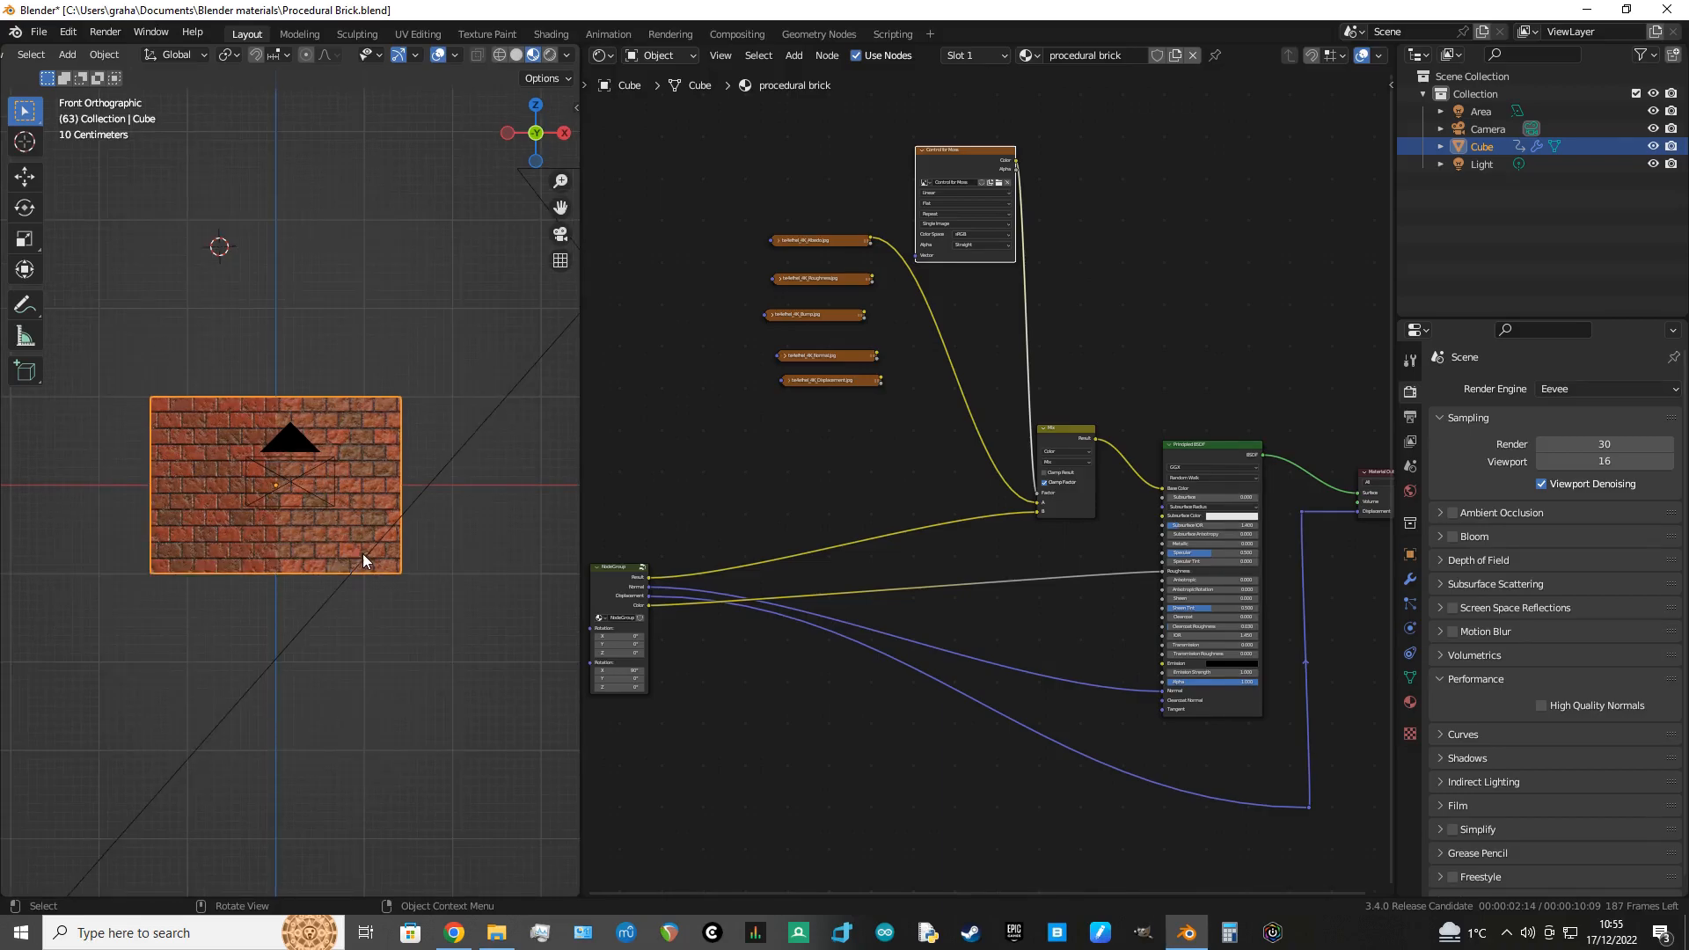
{"action": "key", "text": "shift+Left"}
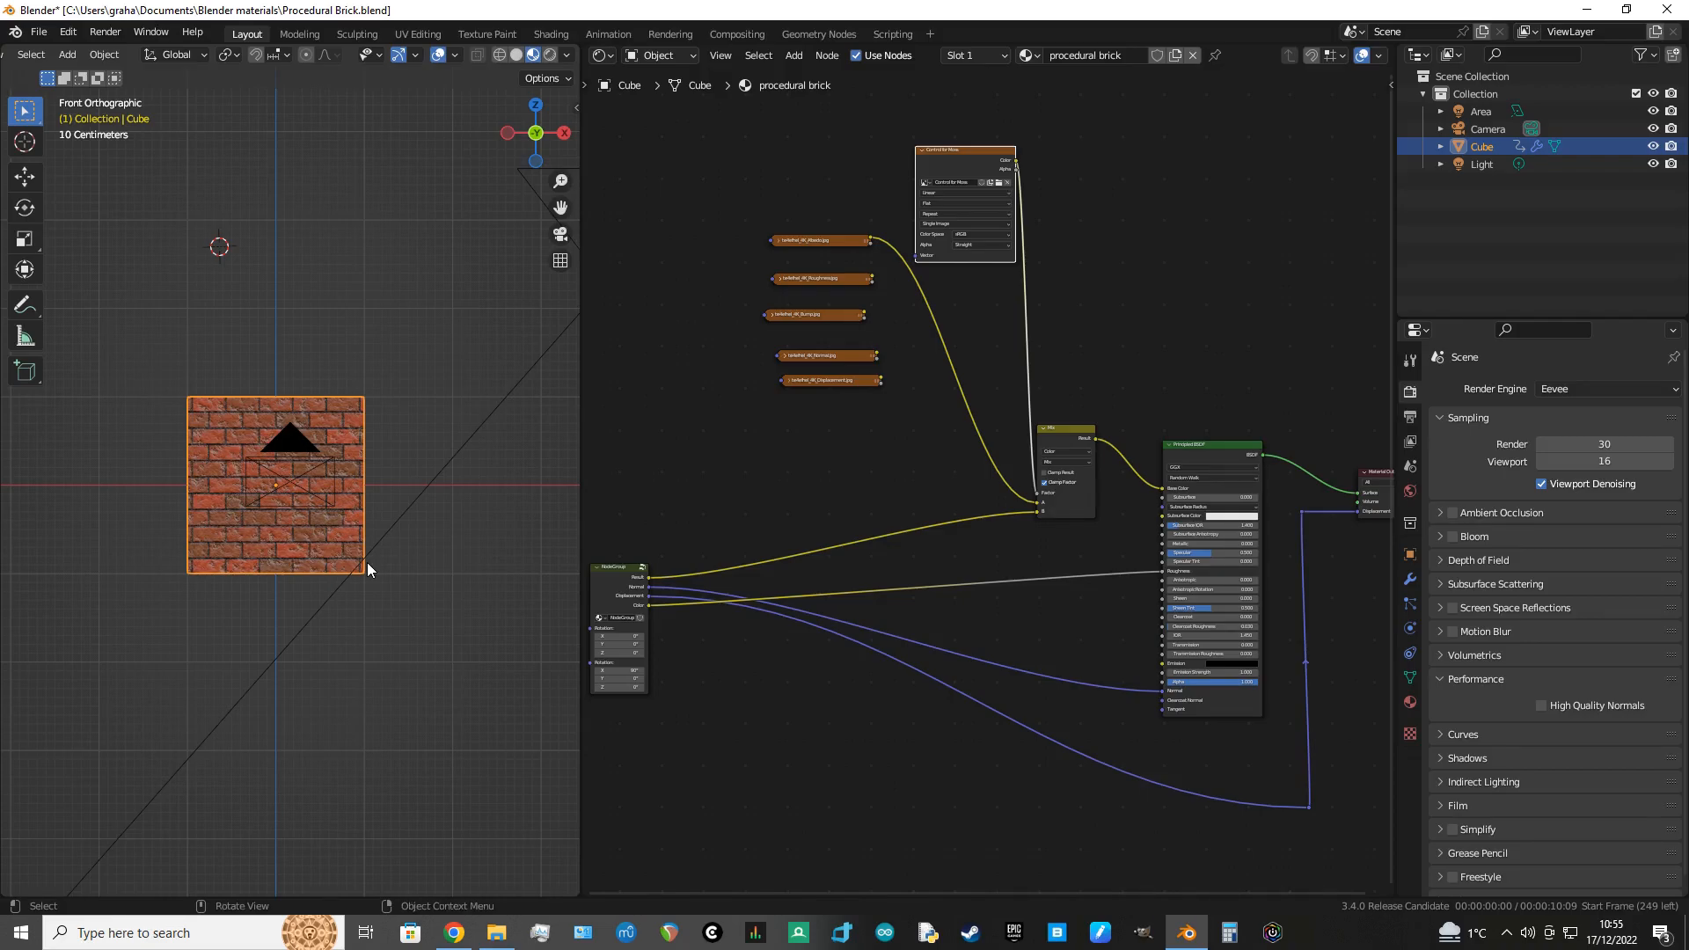
{"action": "scroll", "coordinate": [369, 561], "scroll_direction": "up", "scroll_amount": 5}
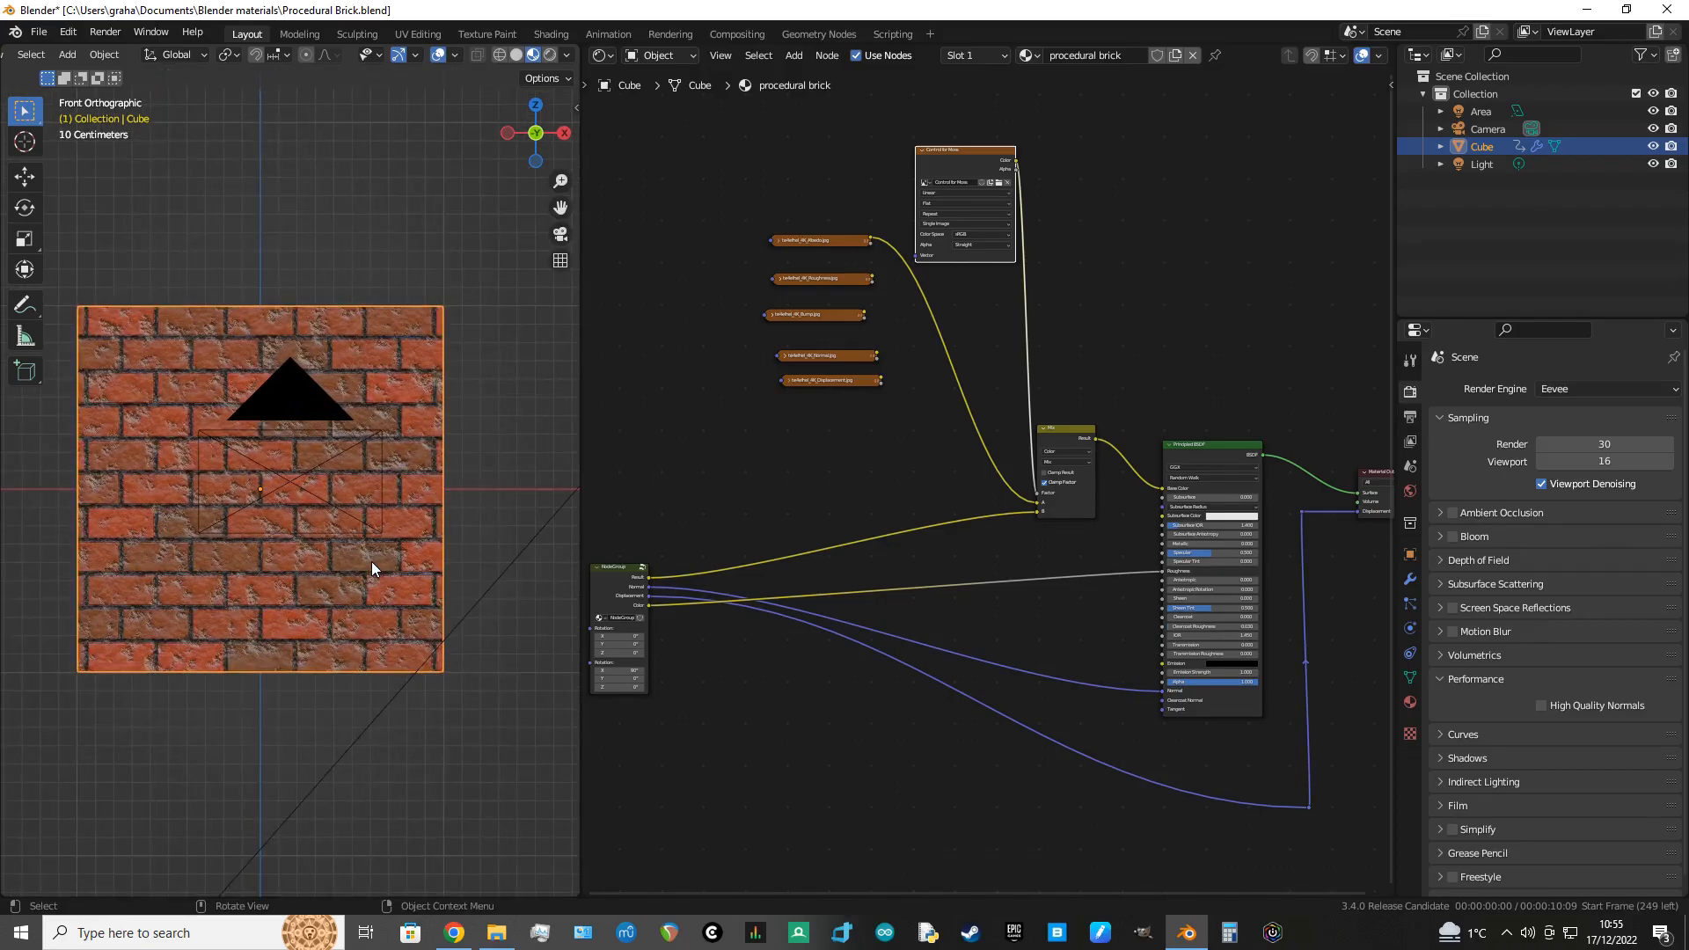
Step: Hide the camera that covers the cube's front face and reselect the cube
{"action": "left_click", "coordinate": [293, 392]}
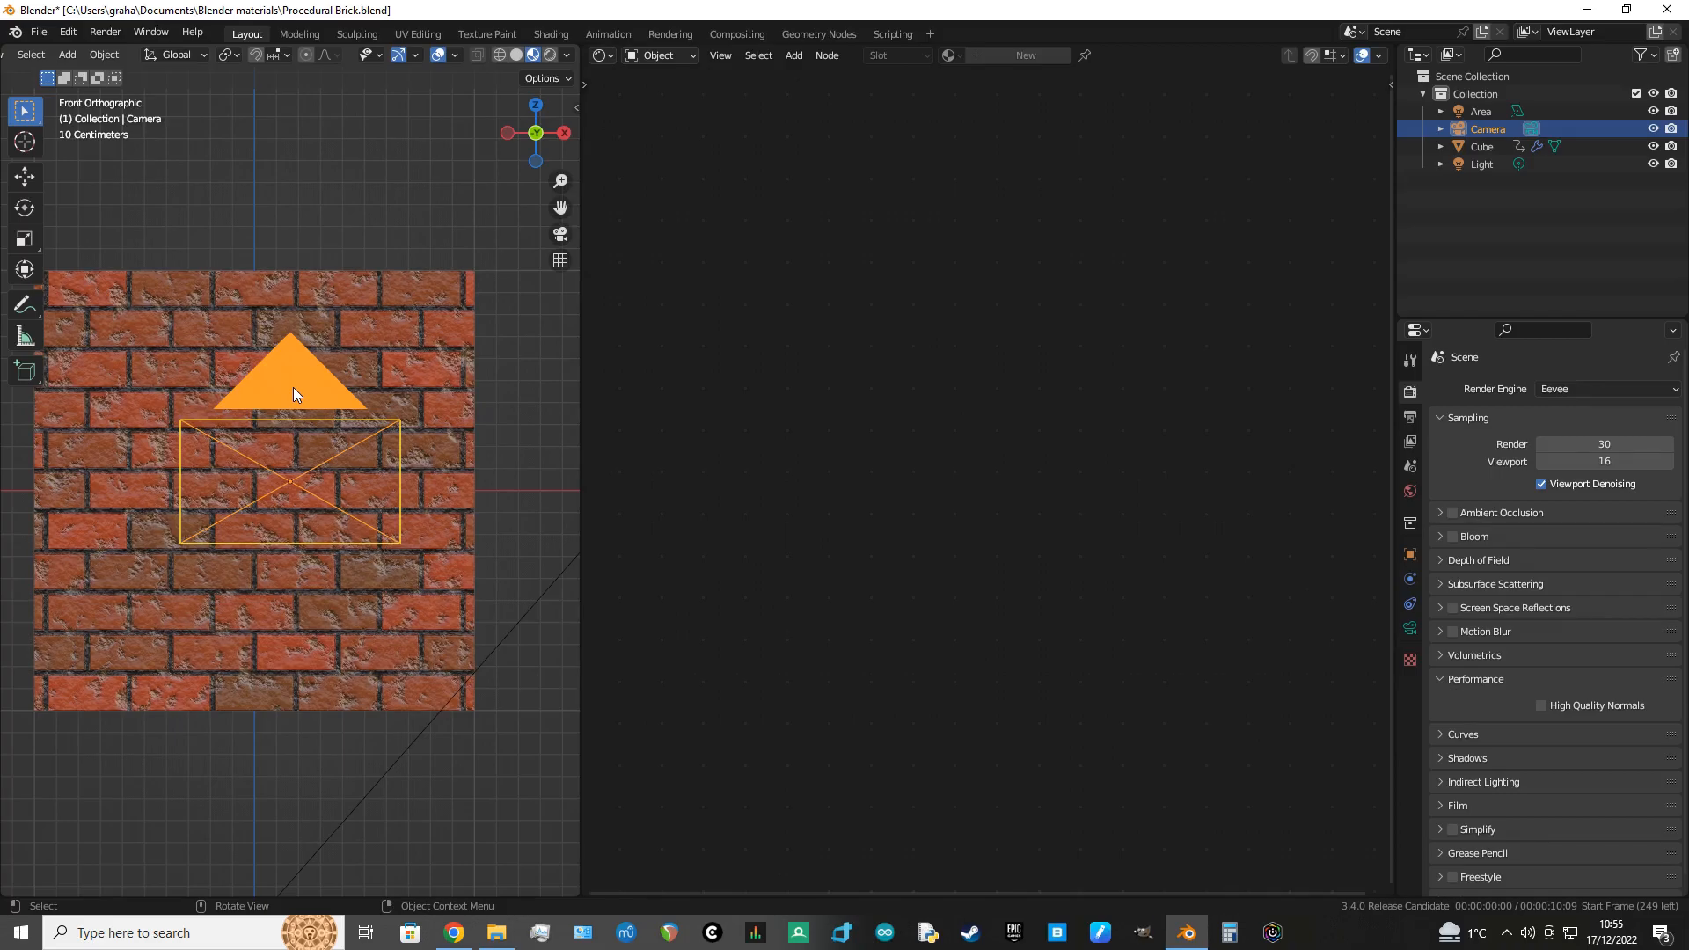
{"action": "left_click", "coordinate": [293, 388]}
Step: Switch the cube to Texture Paint mode and paint black over the upper-right corner of its front face with the 50 px brush
{"action": "left_click", "coordinate": [88, 55]}
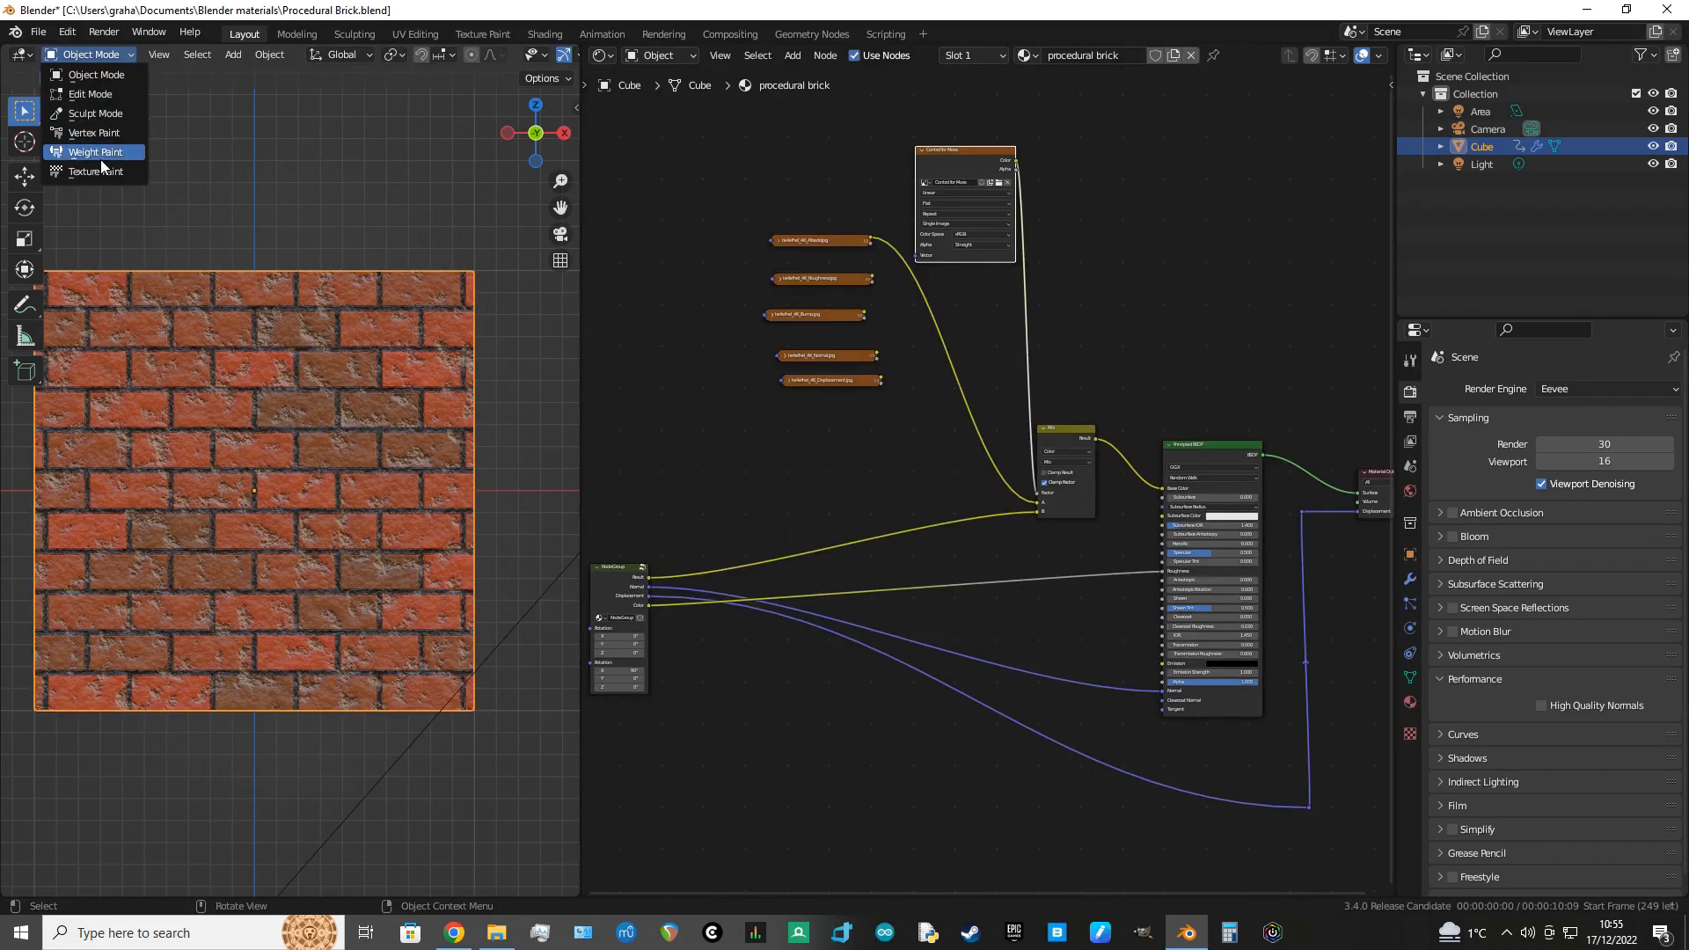
{"action": "left_click", "coordinate": [101, 172]}
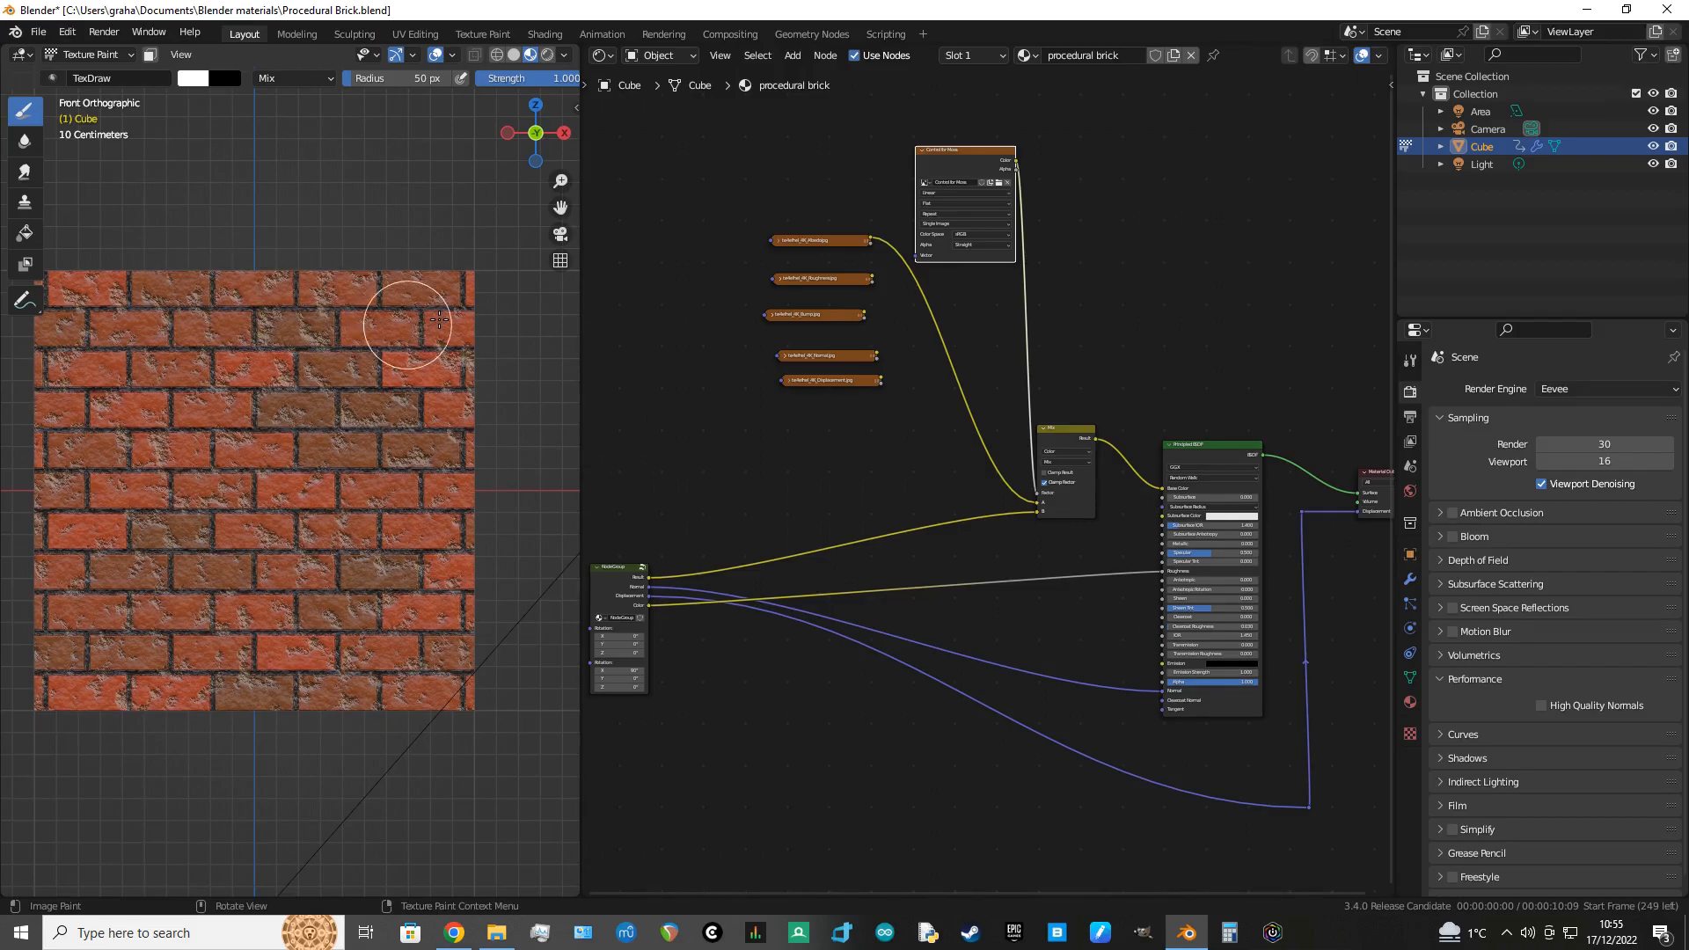
{"action": "mouse_move", "coordinate": [415, 289]}
{"action": "left_mouse_down", "text": "ctrl"}
{"action": "mouse_move", "coordinate": [469, 290]}
{"action": "mouse_move", "coordinate": [462, 415]}
{"action": "mouse_move", "coordinate": [435, 353]}
{"action": "mouse_move", "coordinate": [460, 434]}
{"action": "mouse_move", "coordinate": [369, 279]}
{"action": "mouse_move", "coordinate": [396, 294]}
{"action": "mouse_move", "coordinate": [331, 288]}
{"action": "mouse_move", "coordinate": [350, 290]}
{"action": "left_mouse_up", "text": "ctrl"}
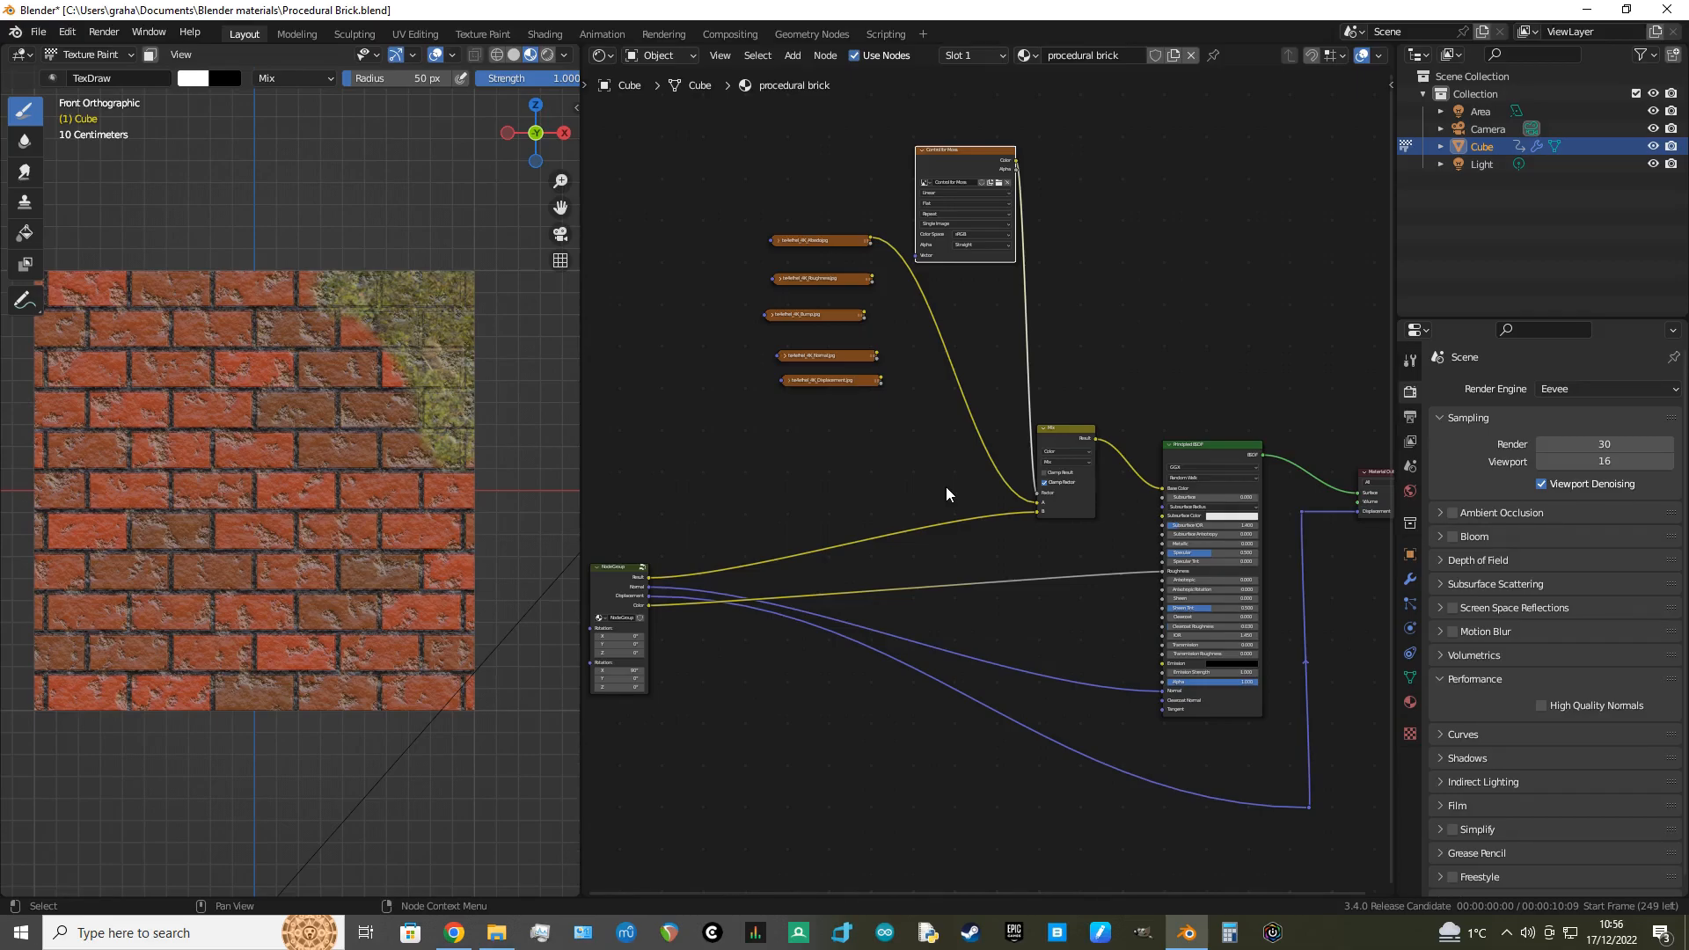
Step: Move the base color Mix node higher in the graph and place a duplicate of it on the brick roughness link
{"action": "left_click_drag", "start_coordinate": [1064, 428], "coordinate": [1074, 295]}
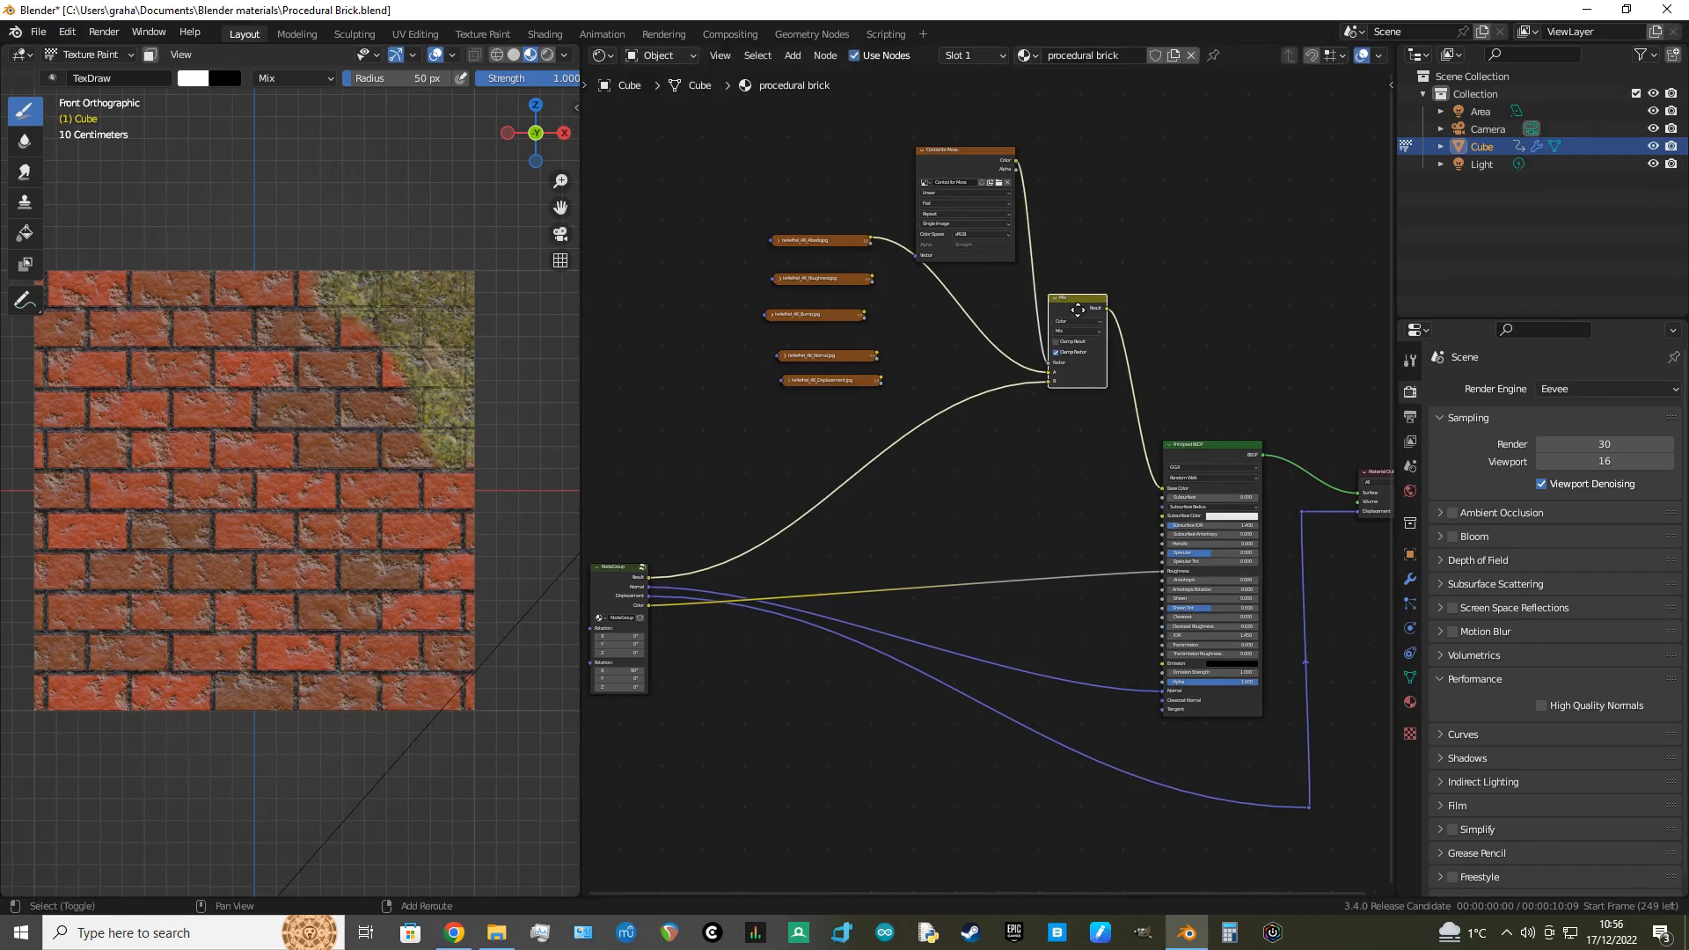
{"action": "key", "text": "shift+d"}
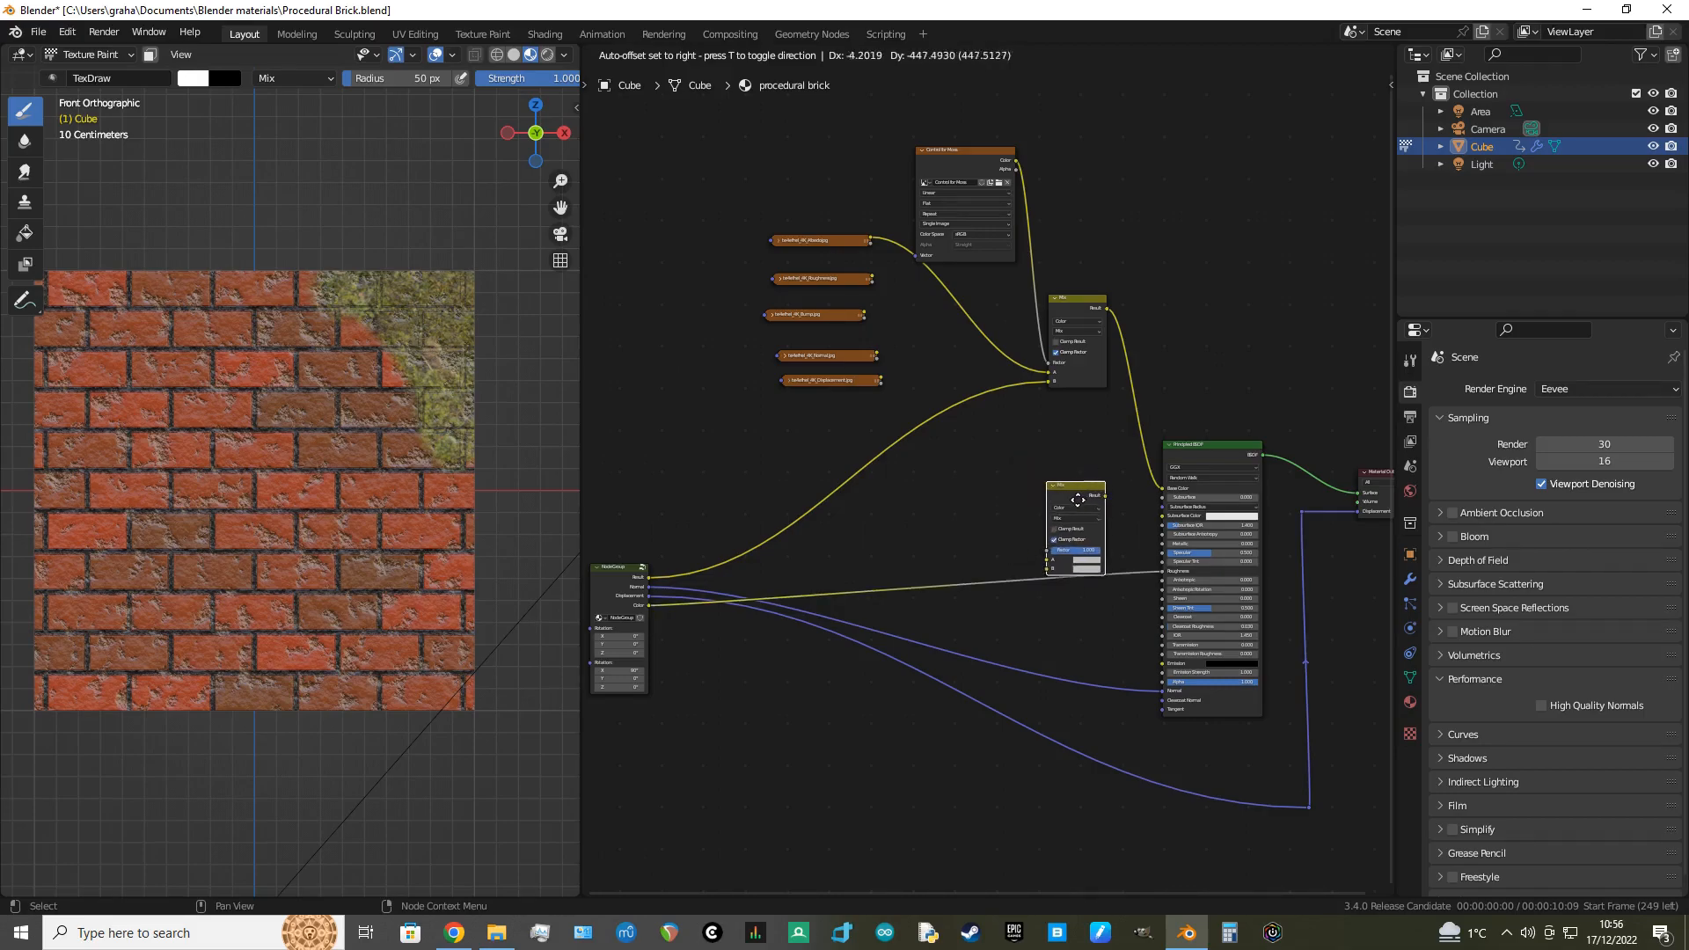
{"action": "left_click", "coordinate": [1085, 505]}
Step: Connect the moss roughness texture to the new Mix node's A input and the Control for Moss image, through a reroute, to its Factor
{"action": "left_click", "coordinate": [869, 278]}
{"action": "left_click_drag", "start_coordinate": [871, 278], "coordinate": [1049, 568]}
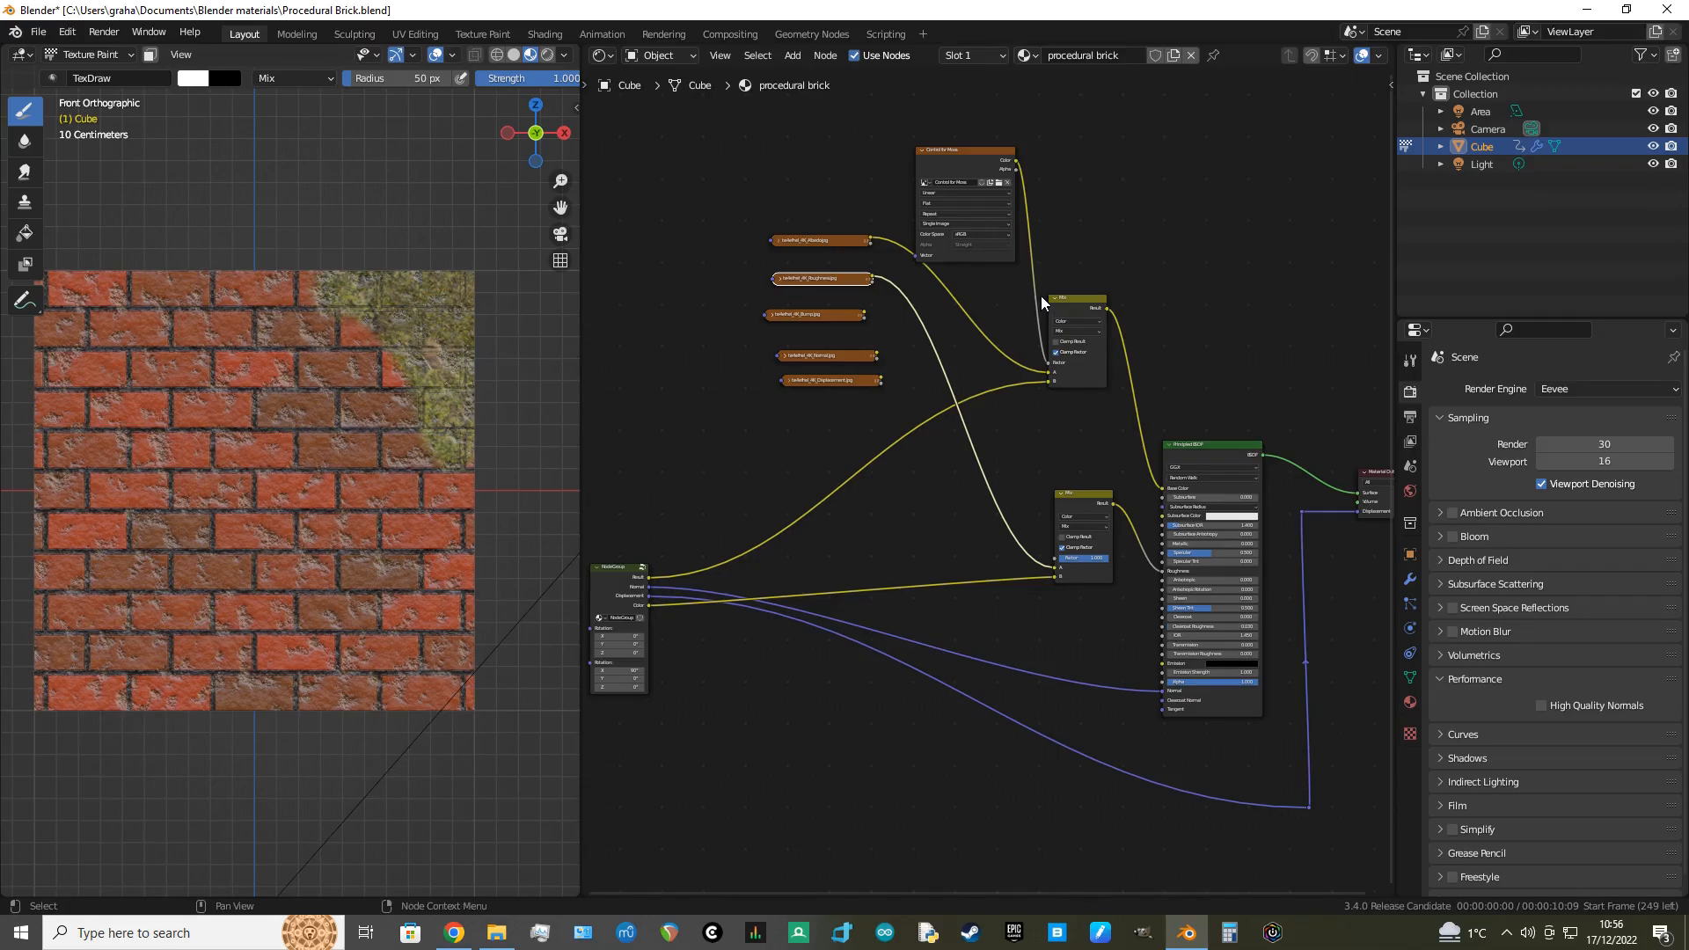
{"action": "right_click_drag", "start_coordinate": [1042, 295], "coordinate": [1033, 315], "text": "shift"}
{"action": "left_click_drag", "start_coordinate": [1036, 314], "coordinate": [1057, 564]}
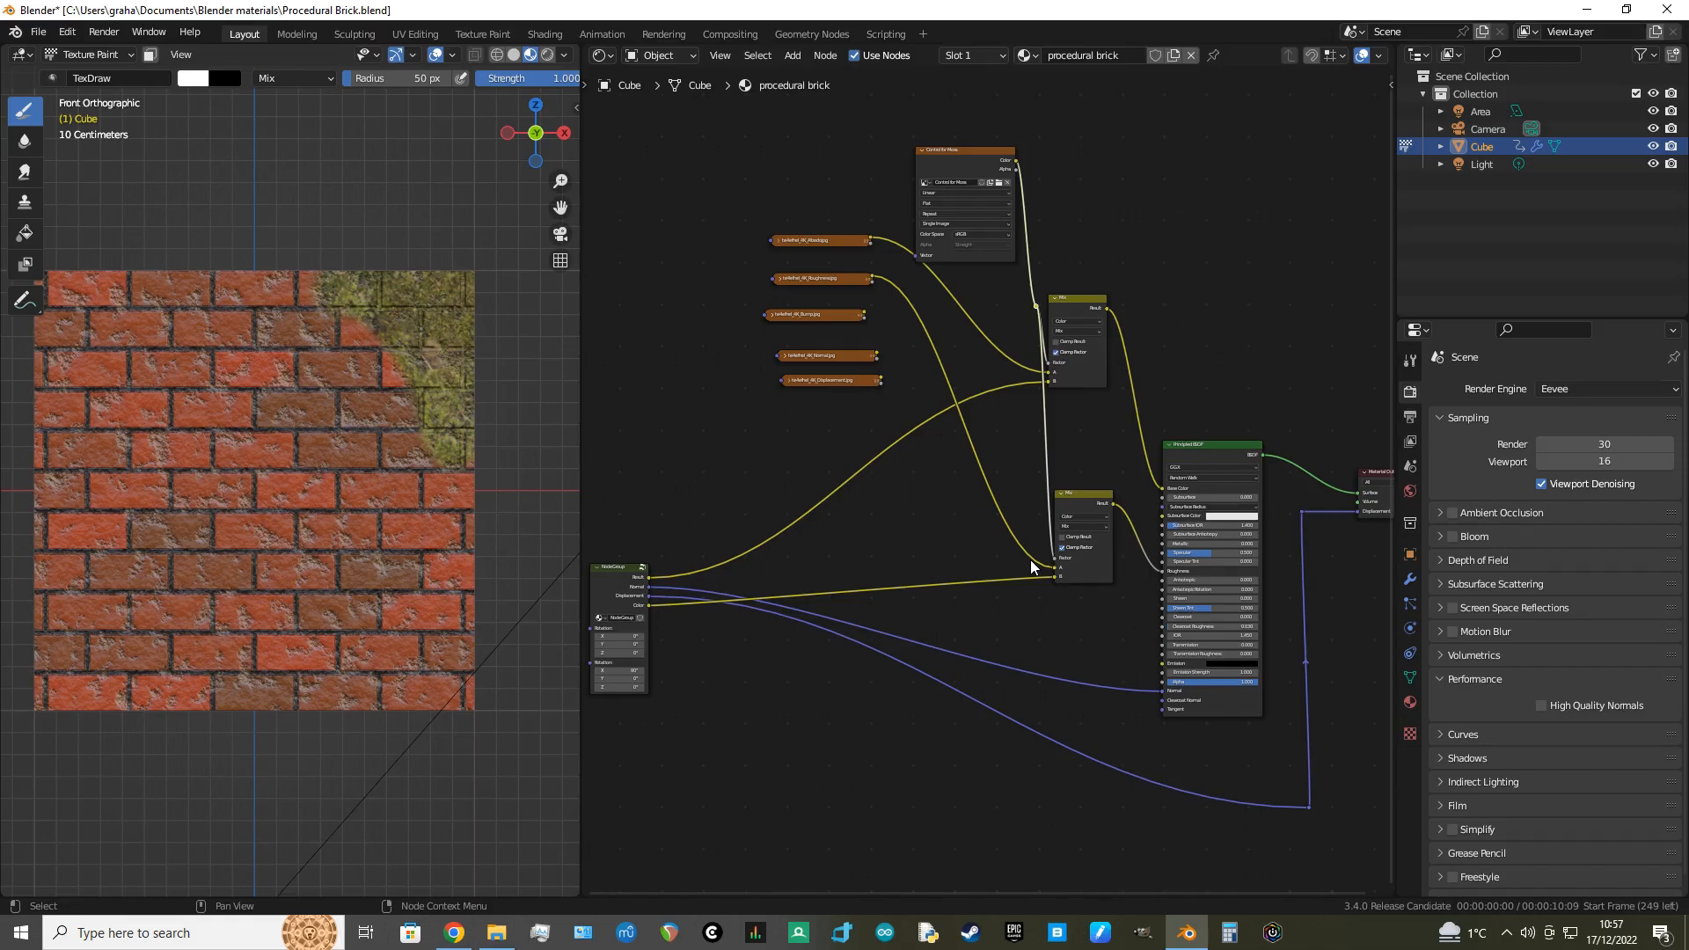
Step: Place another duplicate Mix node on the brick normal link and move the incoming brick normal to its B input
{"action": "scroll", "coordinate": [1036, 563], "scroll_direction": "down", "scroll_amount": 1}
{"action": "middle_click_drag", "start_coordinate": [1036, 563], "coordinate": [1033, 421]}
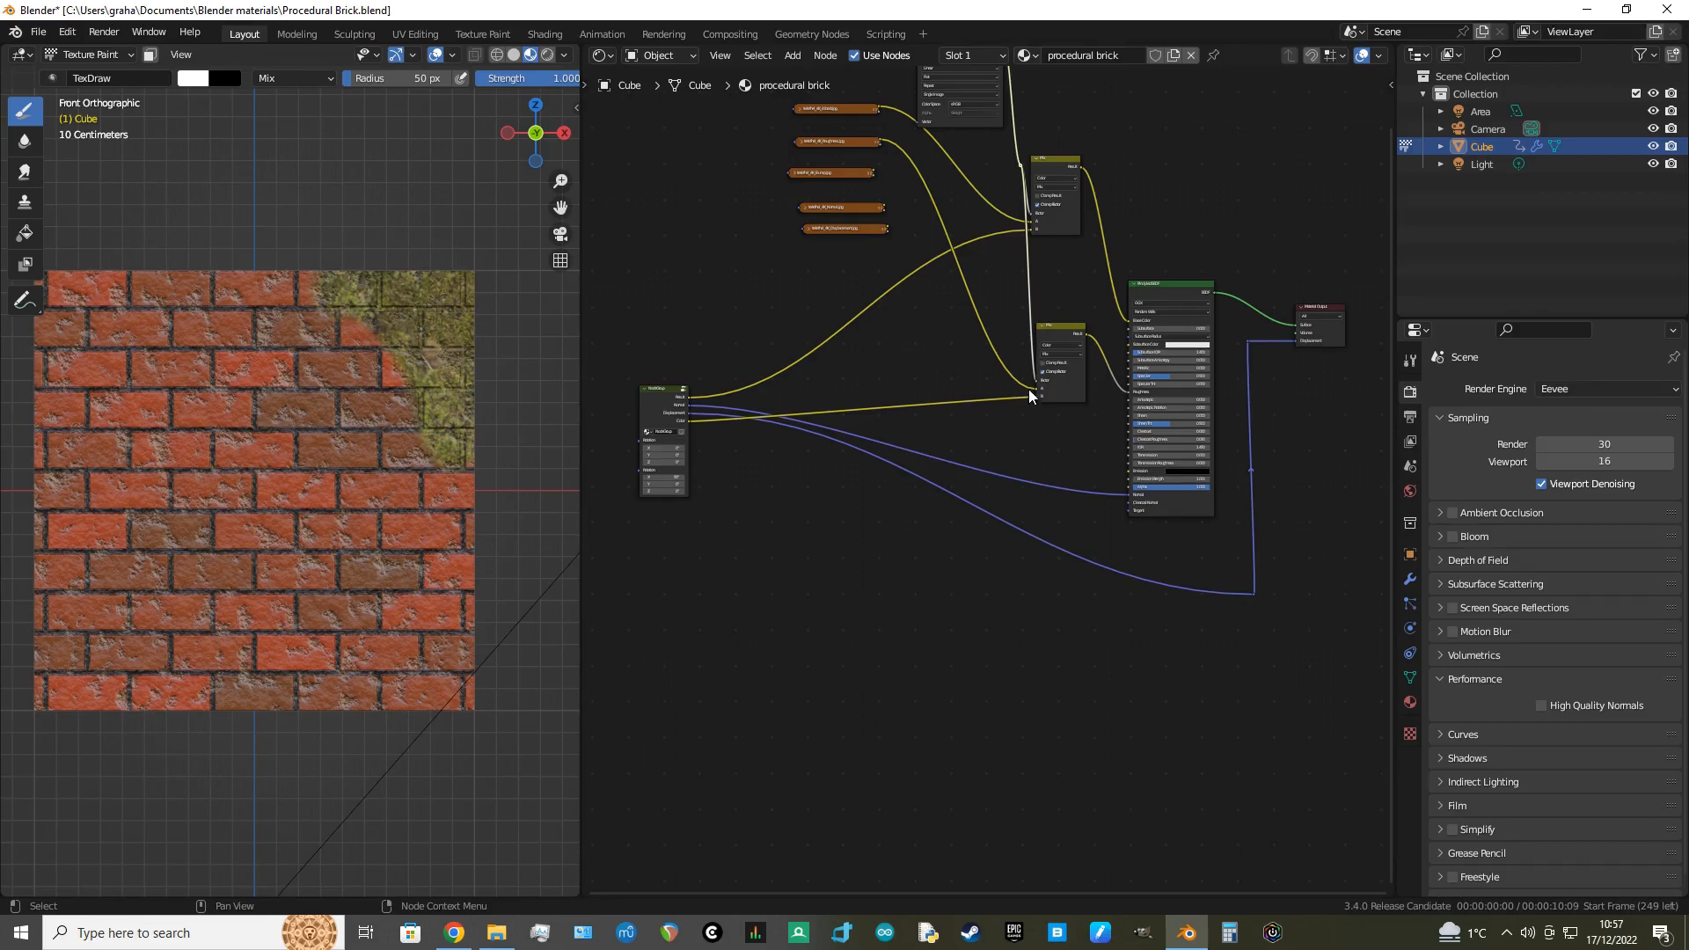
{"action": "left_click", "coordinate": [1077, 398]}
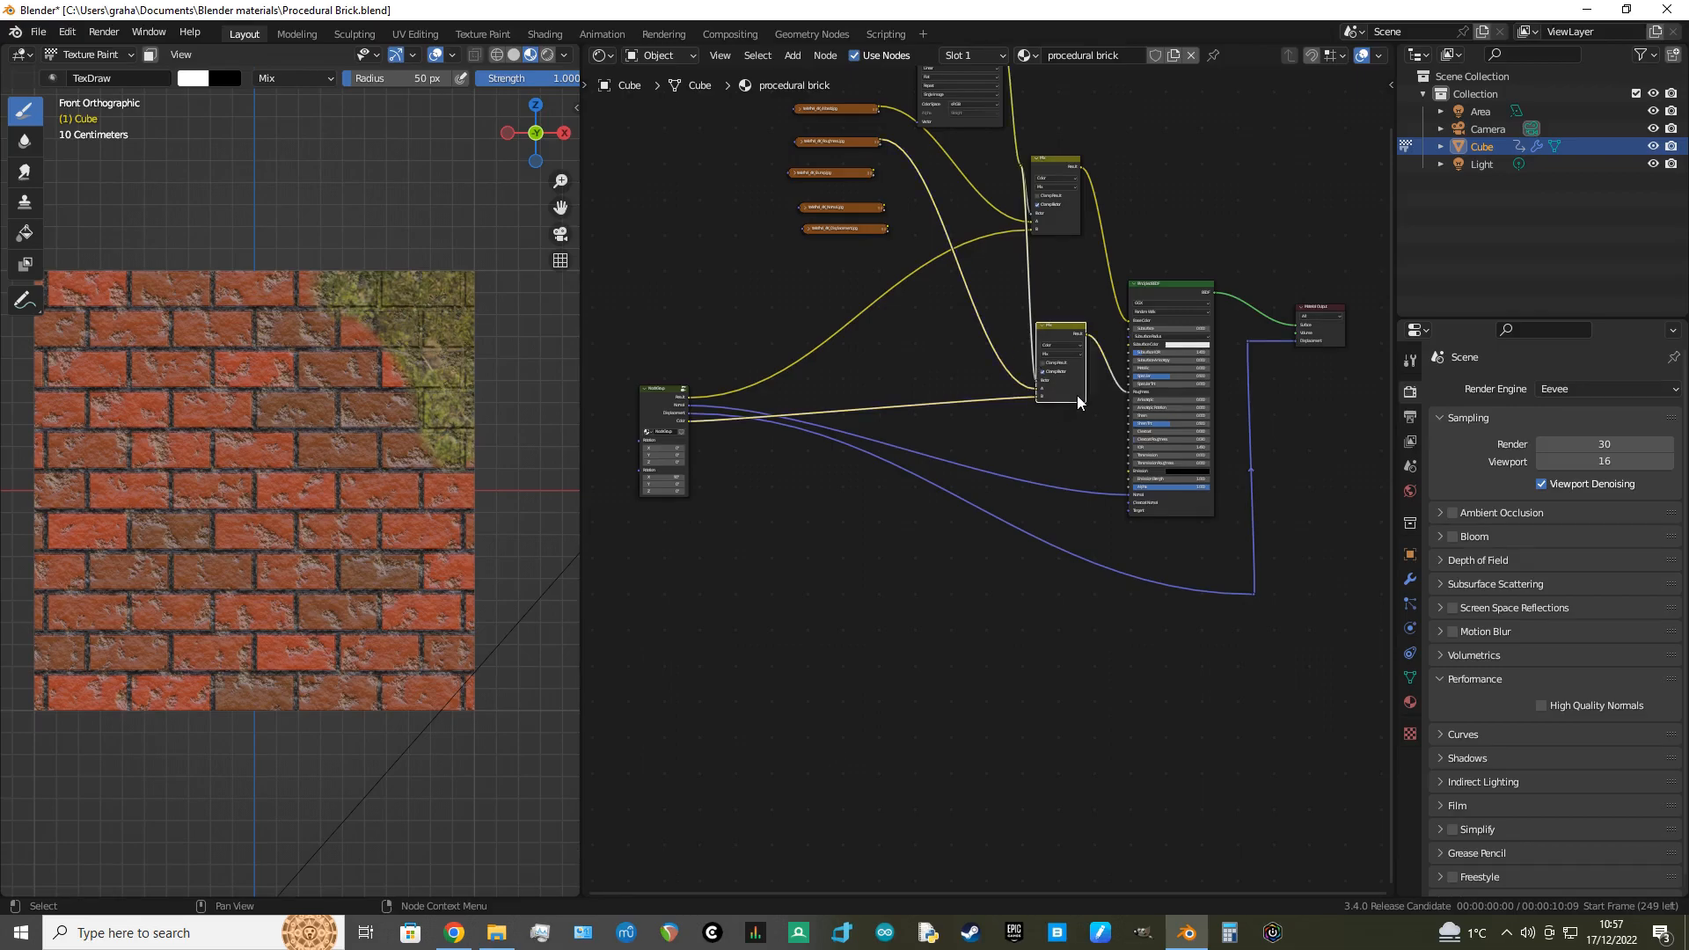
{"action": "key", "text": "shift+d"}
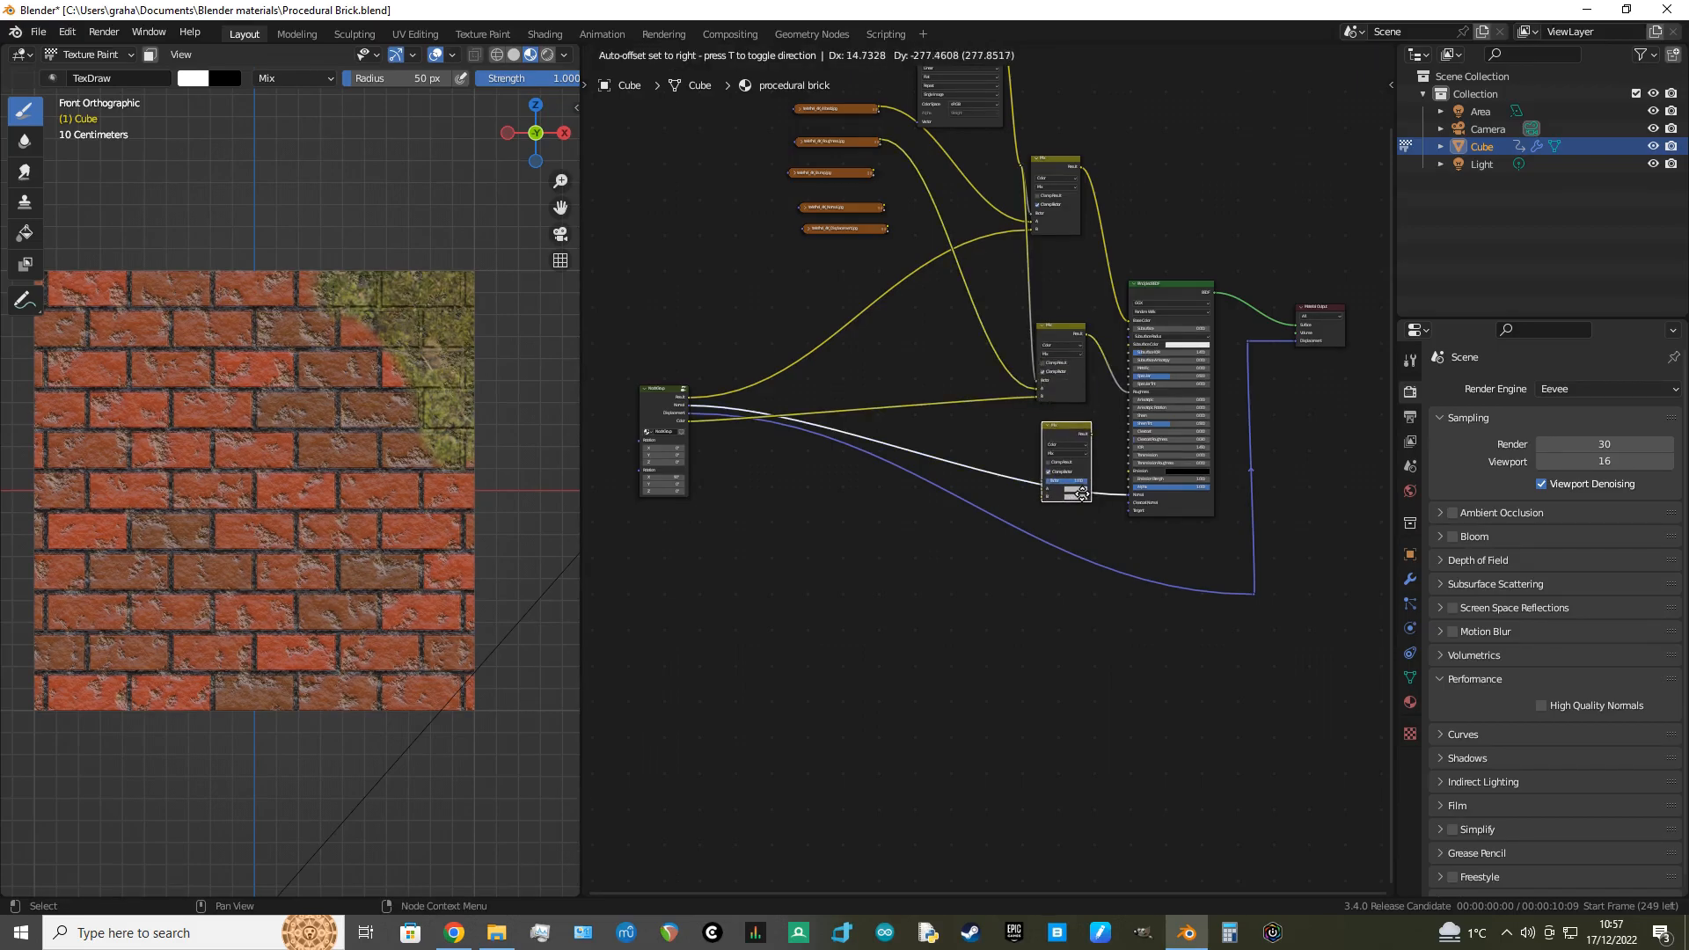
{"action": "left_click", "coordinate": [1052, 502]}
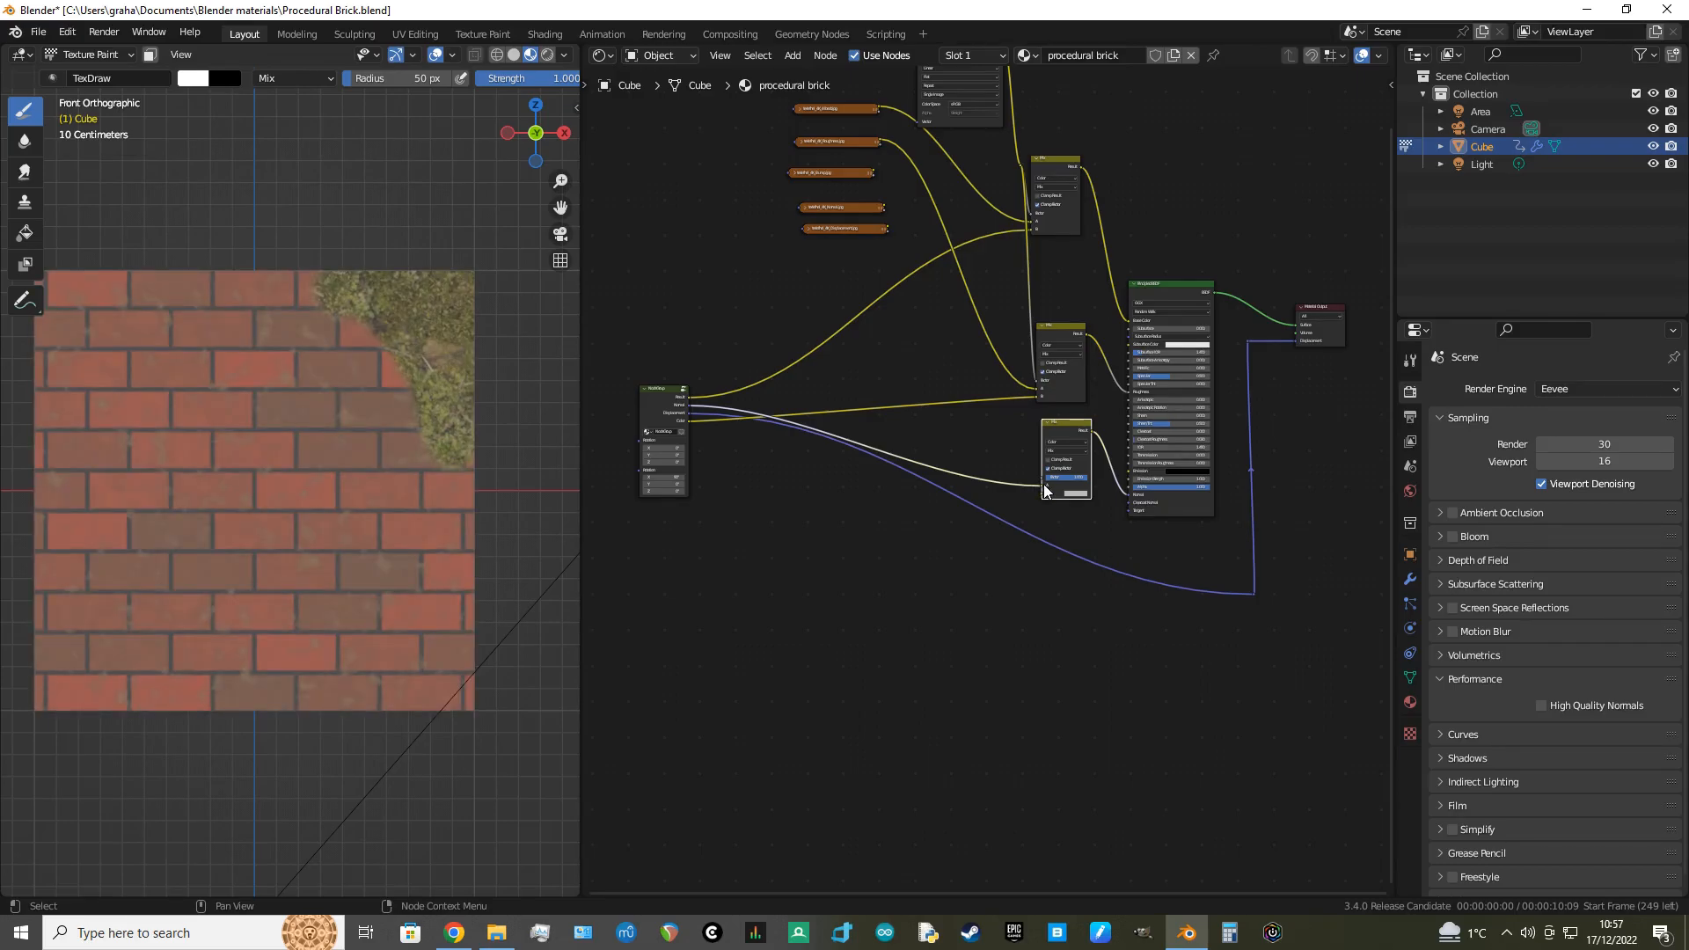
{"action": "left_click_drag", "start_coordinate": [1046, 487], "coordinate": [1043, 495]}
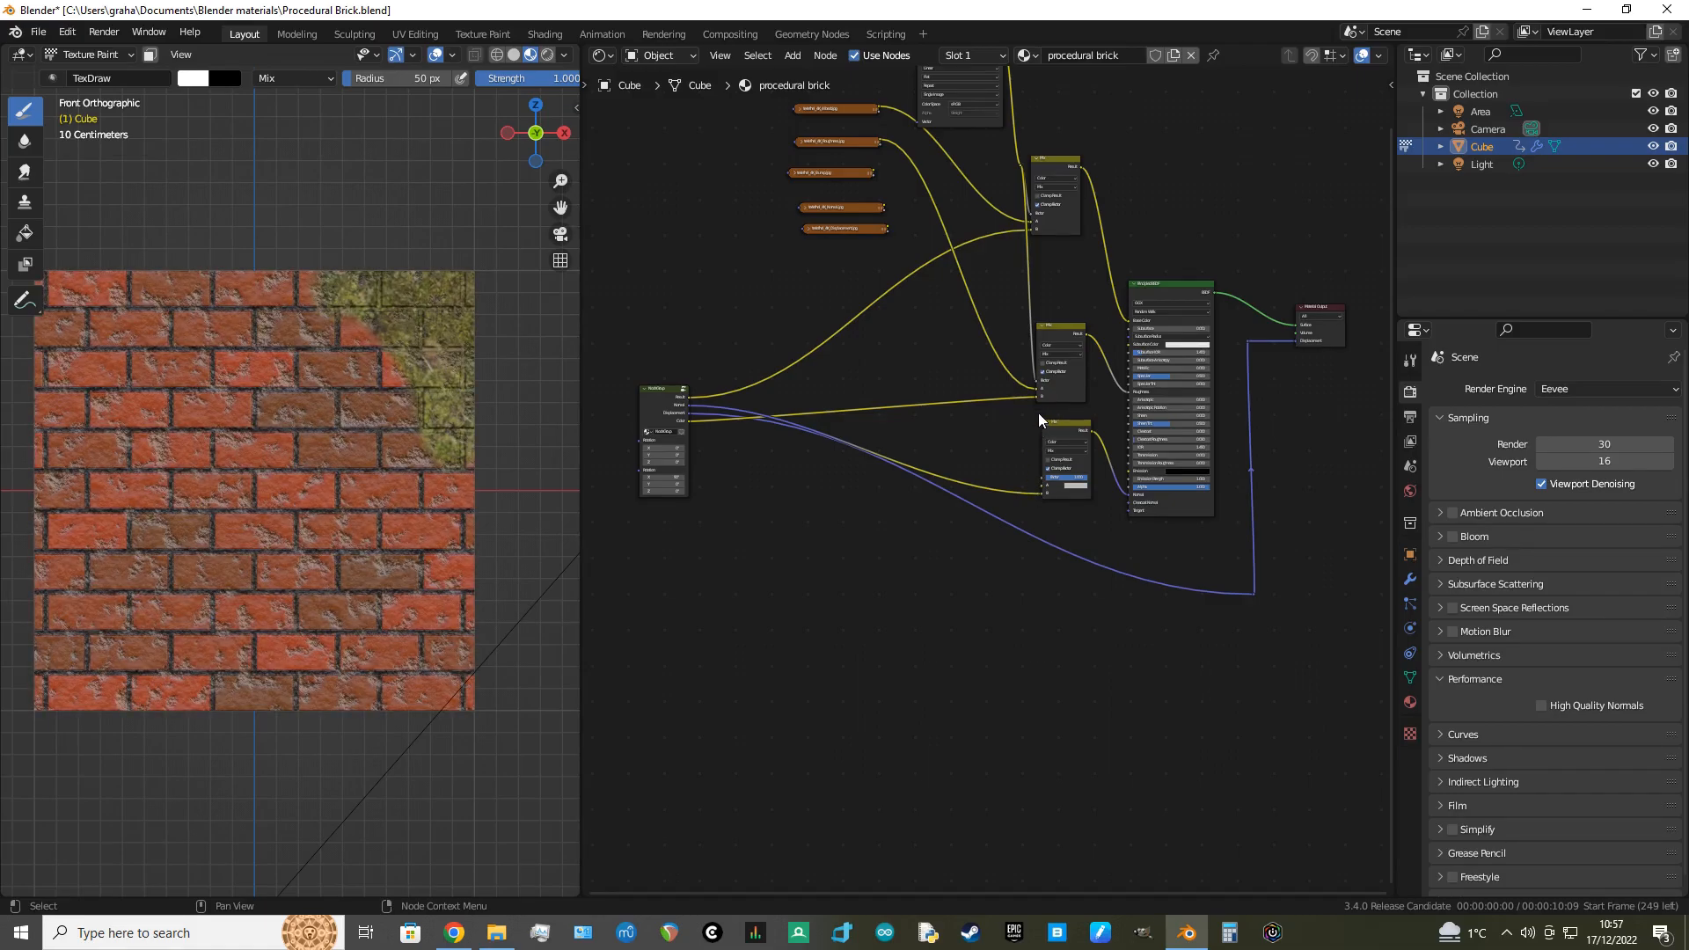
Step: Branch the Control for Moss link through a reroute to the normal Mix node's A input
{"action": "right_click_drag", "start_coordinate": [1041, 287], "coordinate": [1010, 310], "text": "shift"}
{"action": "left_click_drag", "start_coordinate": [1031, 294], "coordinate": [1040, 487]}
{"action": "left_click_drag", "start_coordinate": [1023, 304], "coordinate": [977, 435]}
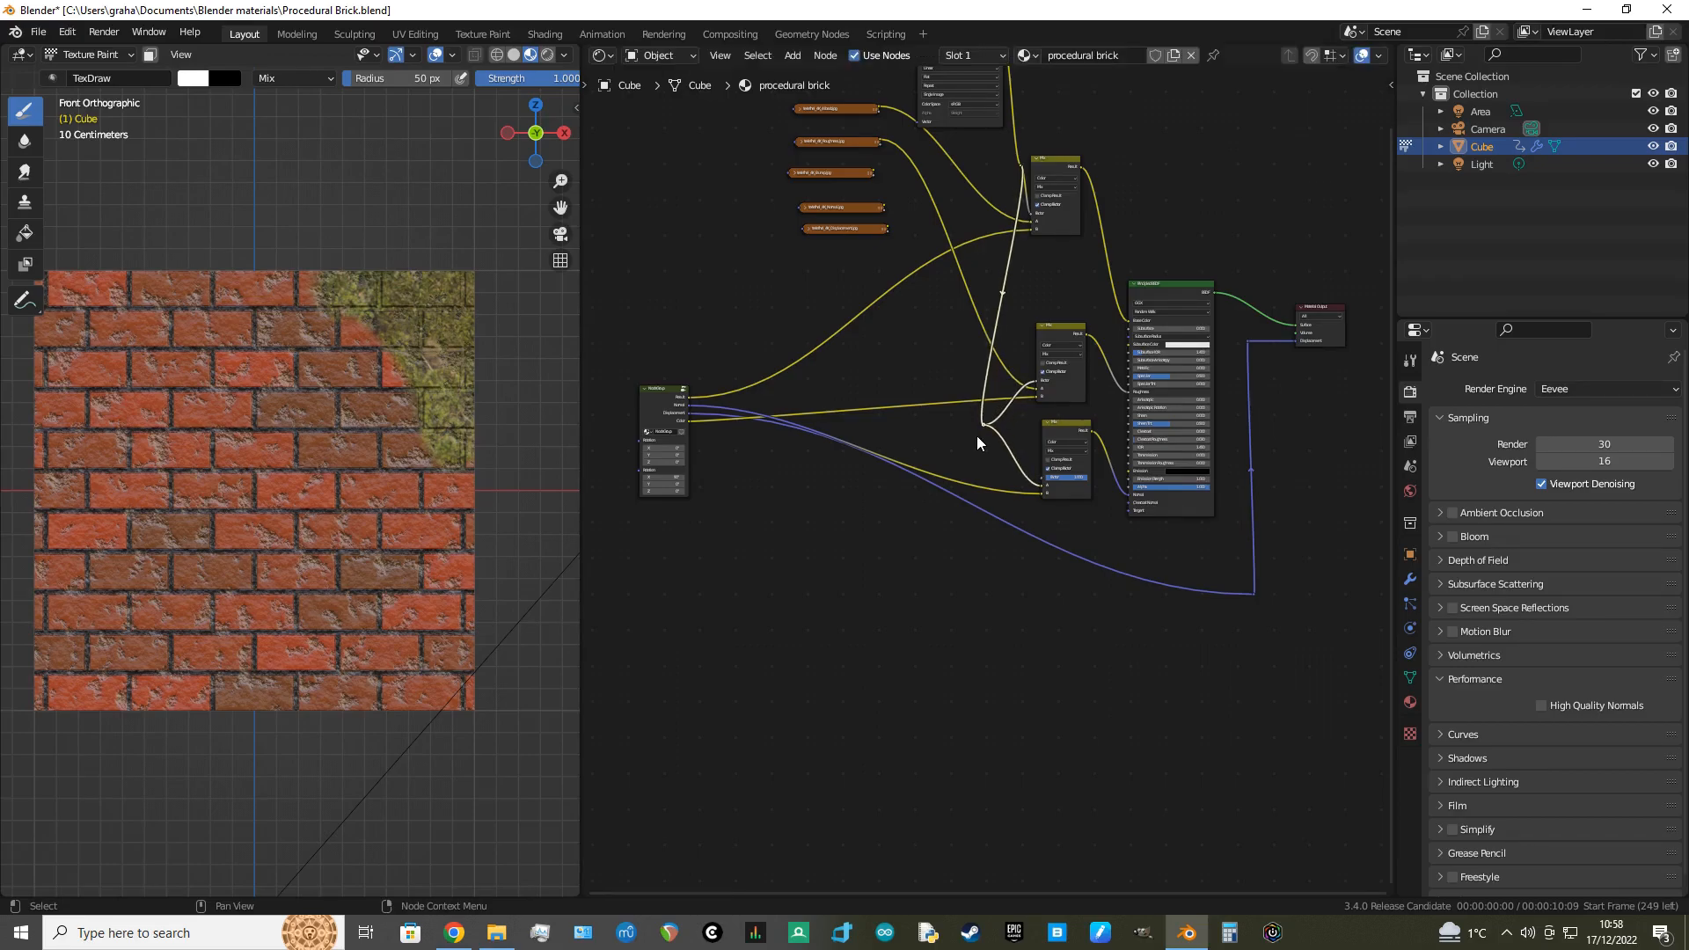
Step: Tidy the Control for Moss link by repositioning its reroutes and adding another one near the image node's output
{"action": "left_click", "coordinate": [1016, 164]}
{"action": "left_click_drag", "start_coordinate": [1019, 165], "coordinate": [966, 211]}
{"action": "middle_click_drag", "start_coordinate": [979, 226], "coordinate": [993, 466]}
{"action": "mouse_move", "coordinate": [951, 267]}
{"action": "left_mouse_down"}
{"action": "mouse_move", "coordinate": [906, 199]}
{"action": "mouse_move", "coordinate": [869, 218]}
{"action": "left_mouse_up"}
{"action": "right_click_drag", "start_coordinate": [949, 257], "coordinate": [940, 293], "text": "shift"}
{"action": "left_click_drag", "start_coordinate": [941, 289], "coordinate": [997, 223]}
{"action": "middle_click_drag", "start_coordinate": [993, 363], "coordinate": [994, 234]}
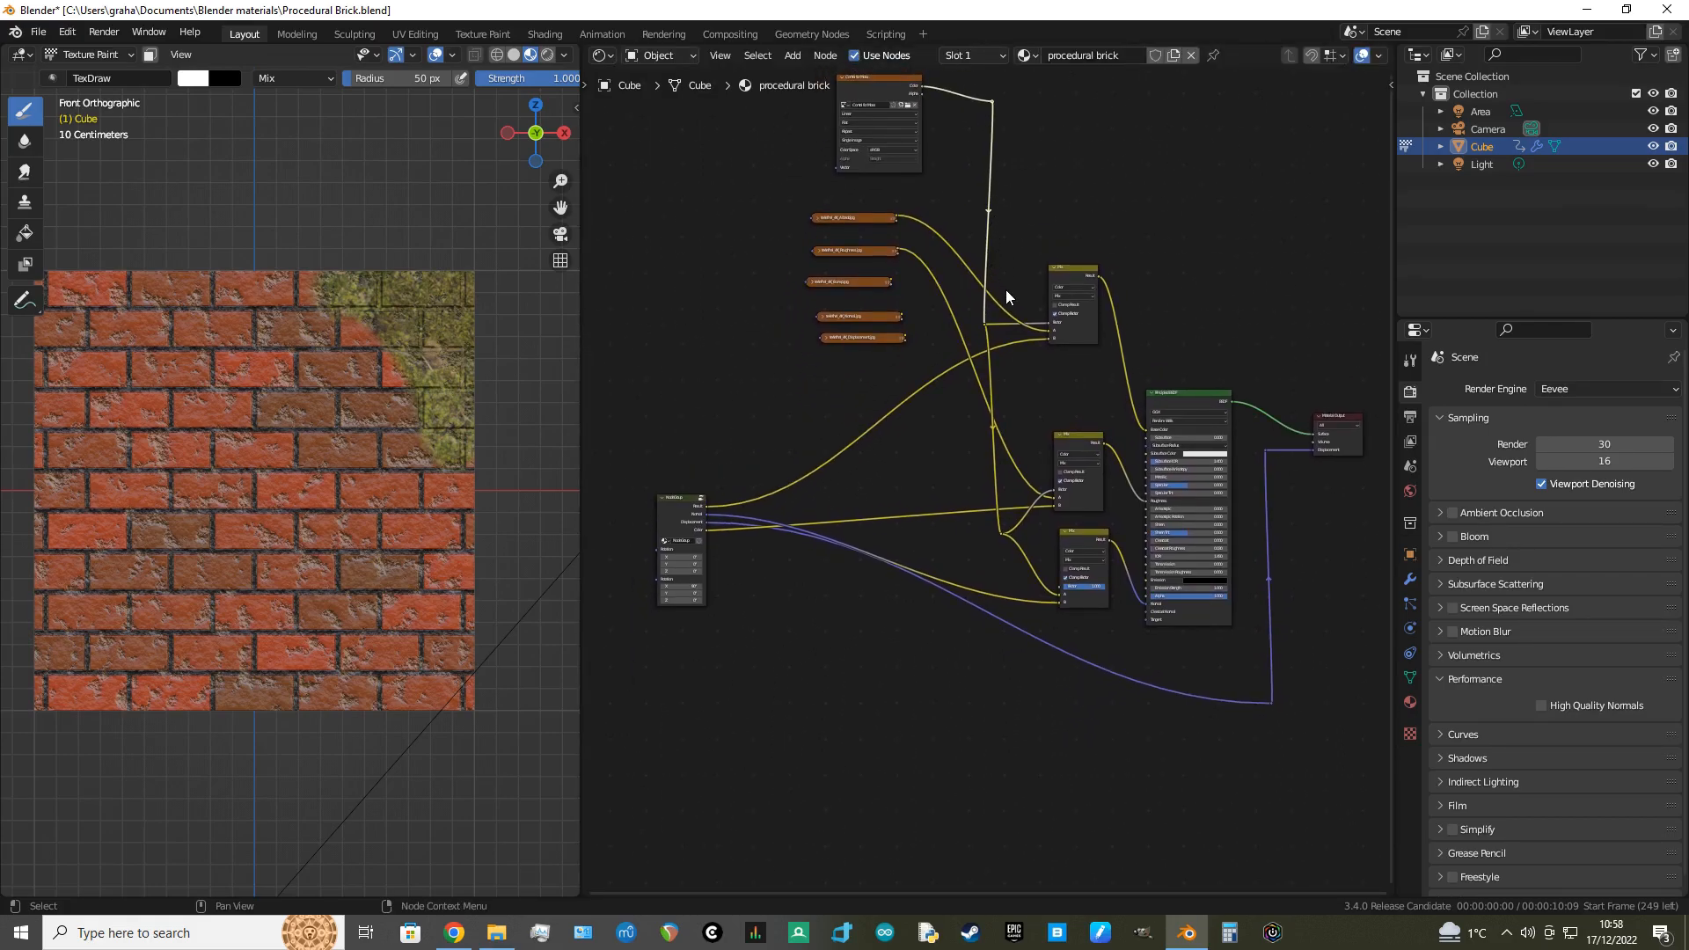
Step: Add a reroute to the brick displacement link and move it below the node group so the link runs beneath the Mix nodes
{"action": "scroll", "coordinate": [1006, 288], "scroll_direction": "down", "scroll_amount": 2}
{"action": "scroll", "coordinate": [1014, 335], "scroll_direction": "up", "scroll_amount": 3}
{"action": "middle_click_drag", "start_coordinate": [1029, 356], "coordinate": [921, 155]}
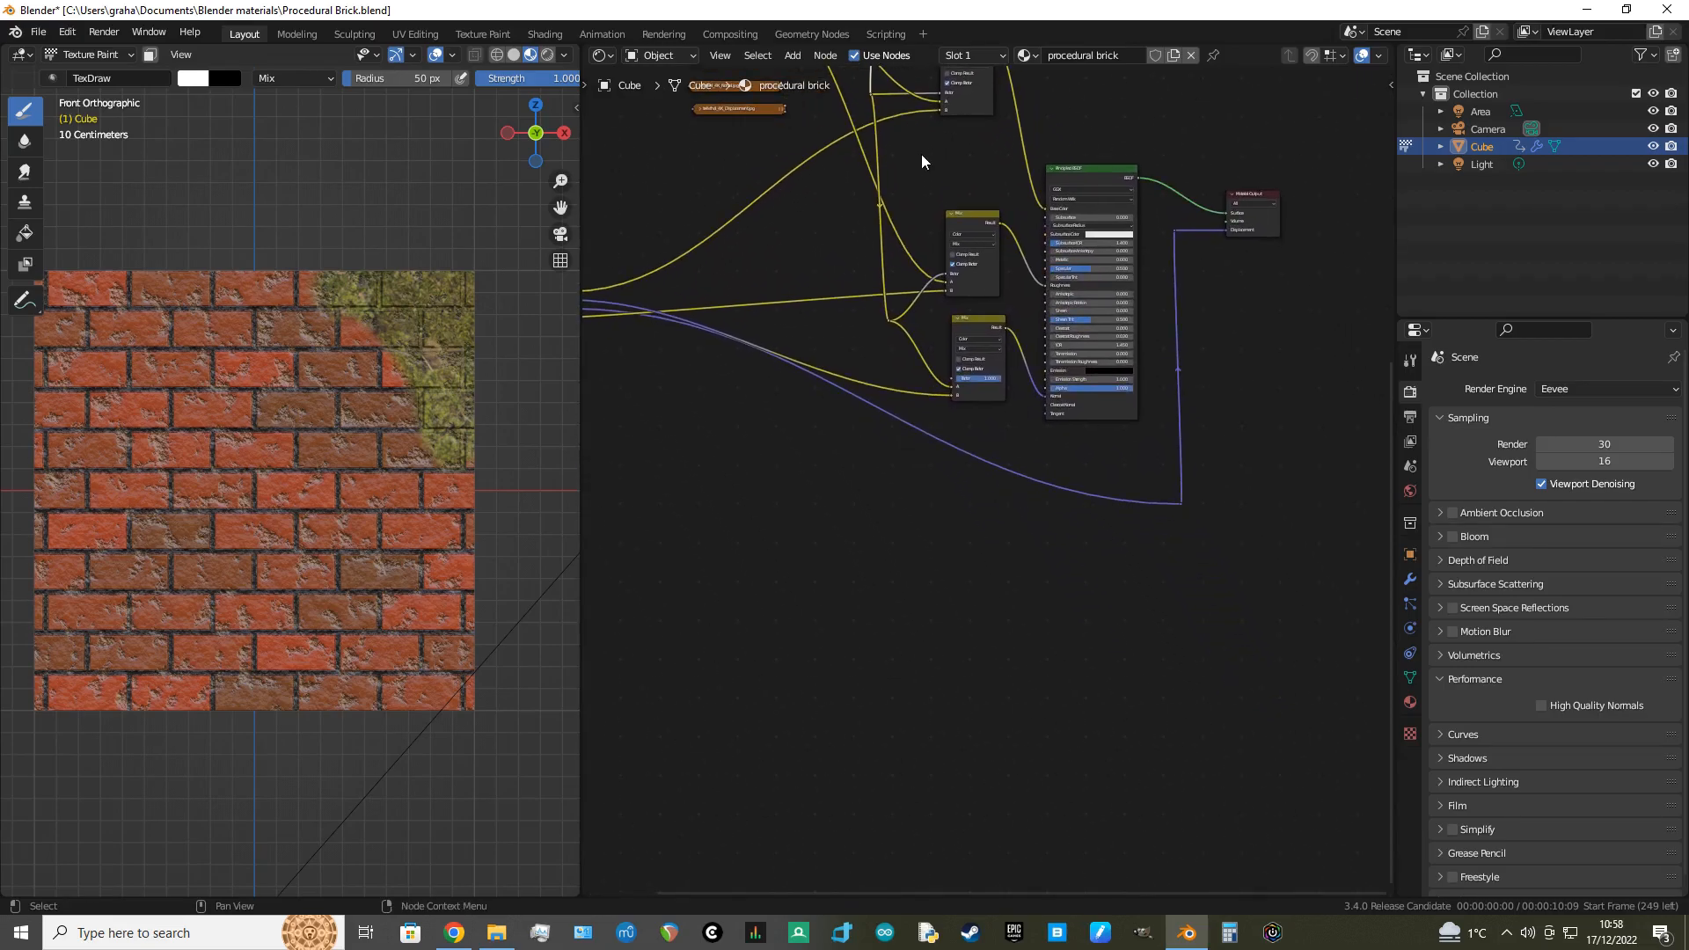
{"action": "middle_click_drag", "start_coordinate": [852, 222], "coordinate": [898, 290]}
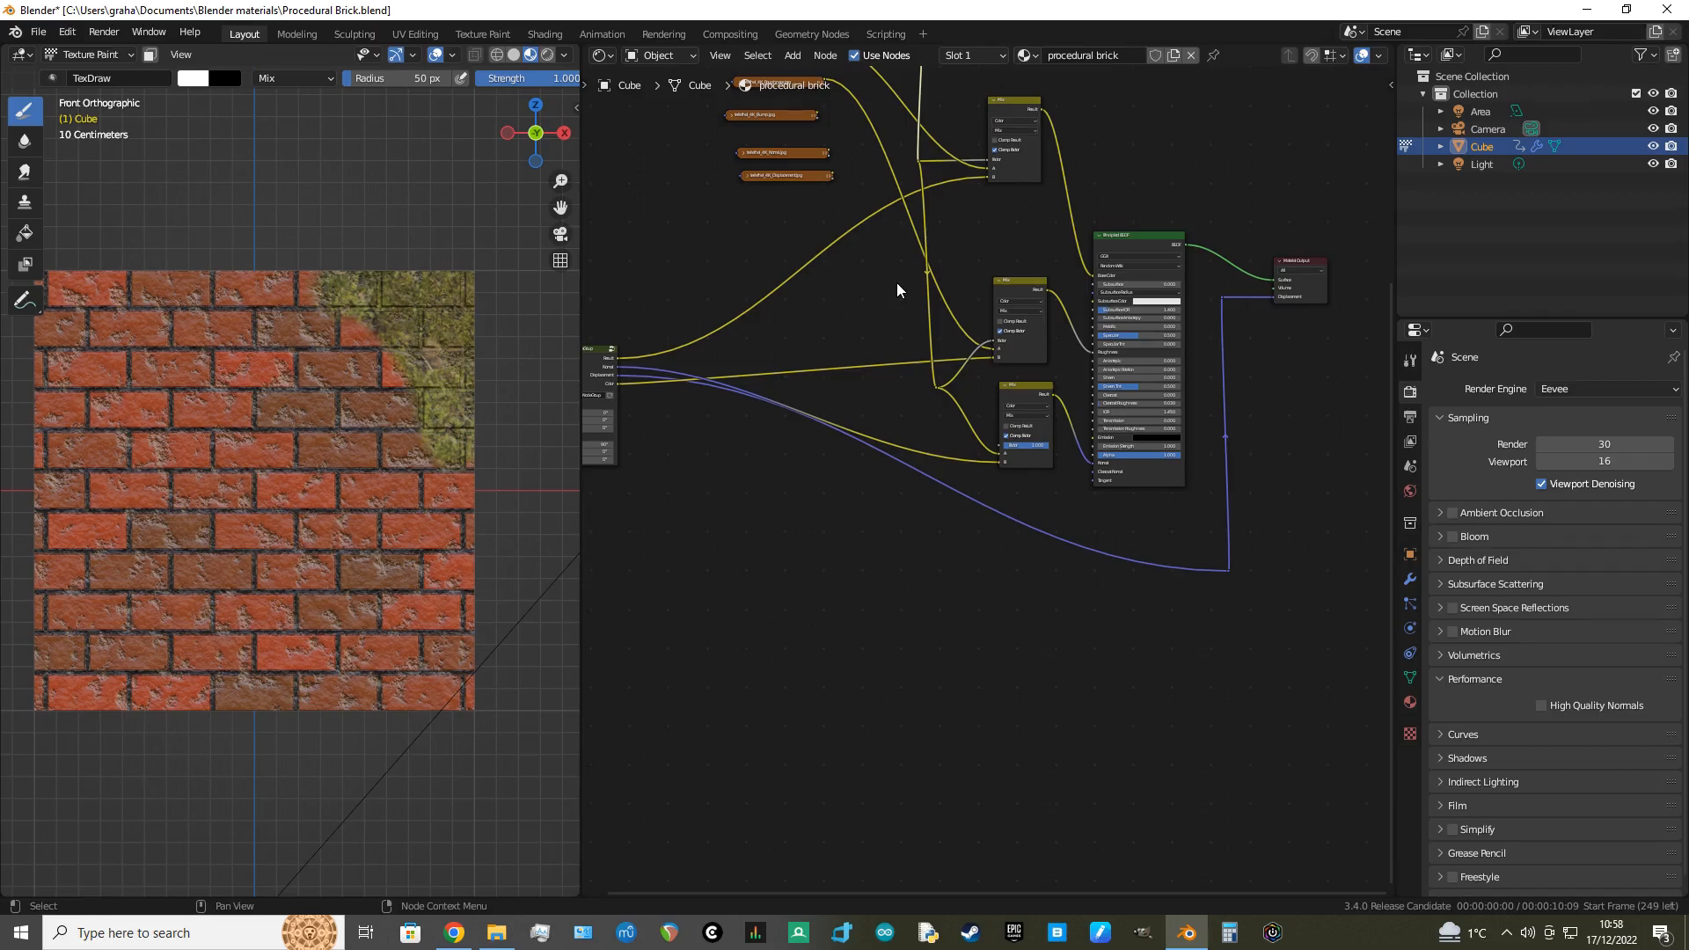
{"action": "right_click_drag", "start_coordinate": [1027, 520], "coordinate": [996, 550], "text": "shift"}
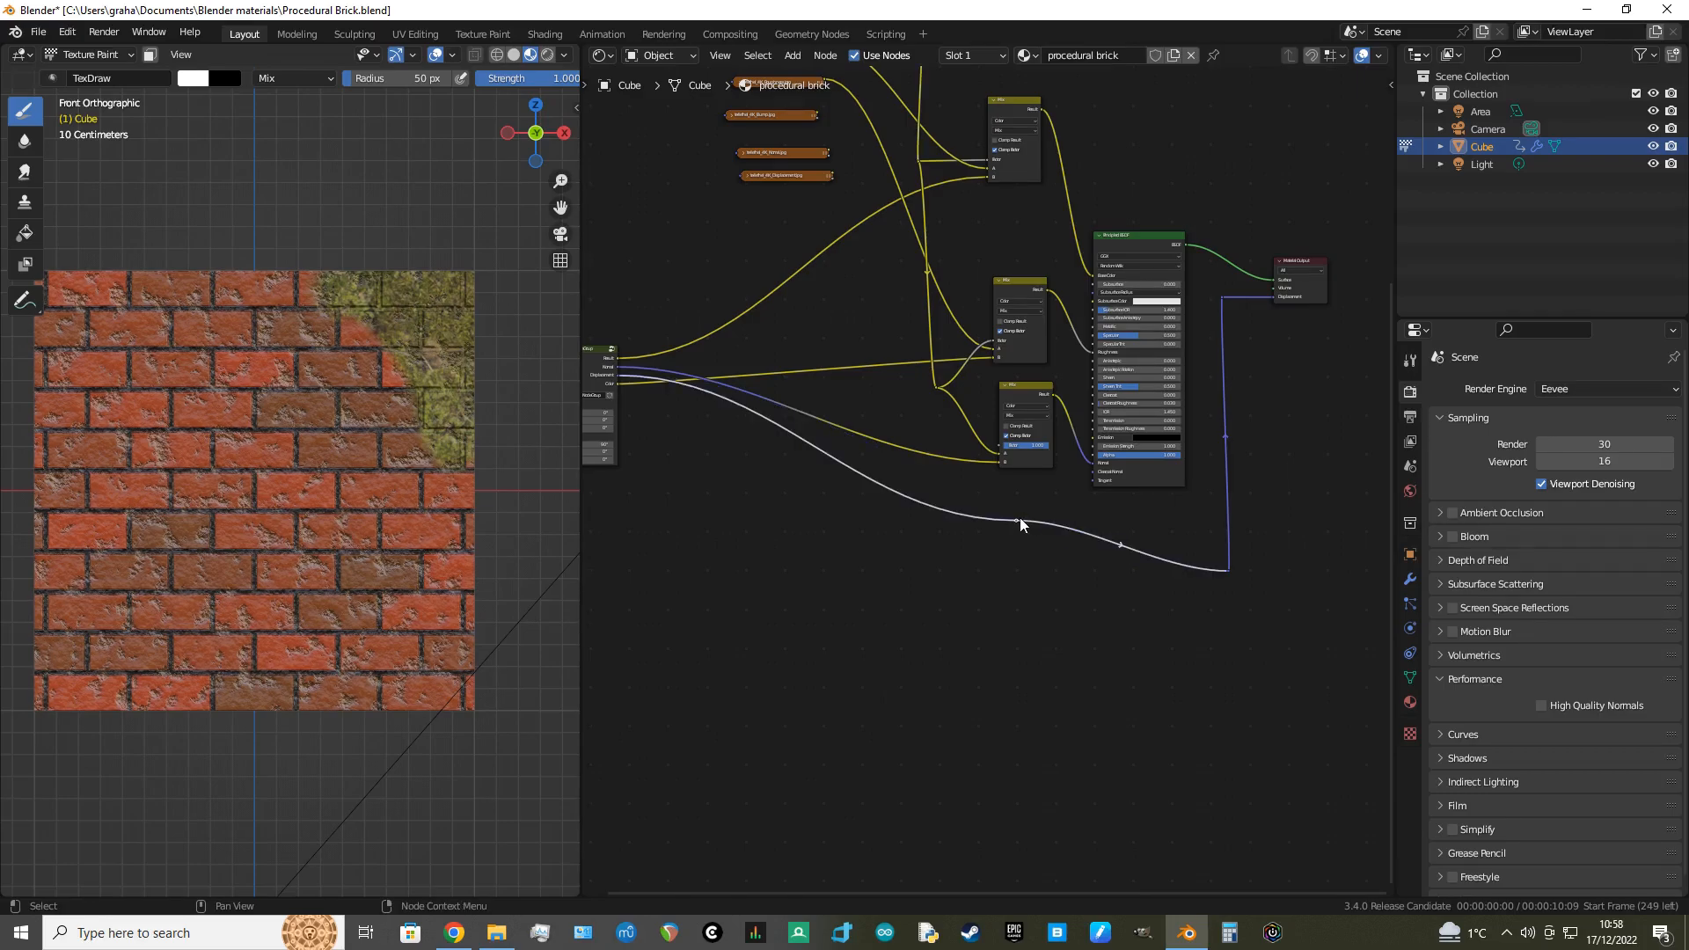
{"action": "mouse_move", "coordinate": [1016, 519]}
{"action": "left_mouse_down"}
{"action": "mouse_move", "coordinate": [998, 537]}
{"action": "mouse_move", "coordinate": [1018, 526]}
{"action": "left_mouse_up"}
{"action": "key", "text": "Escape"}
{"action": "key", "text": "g"}
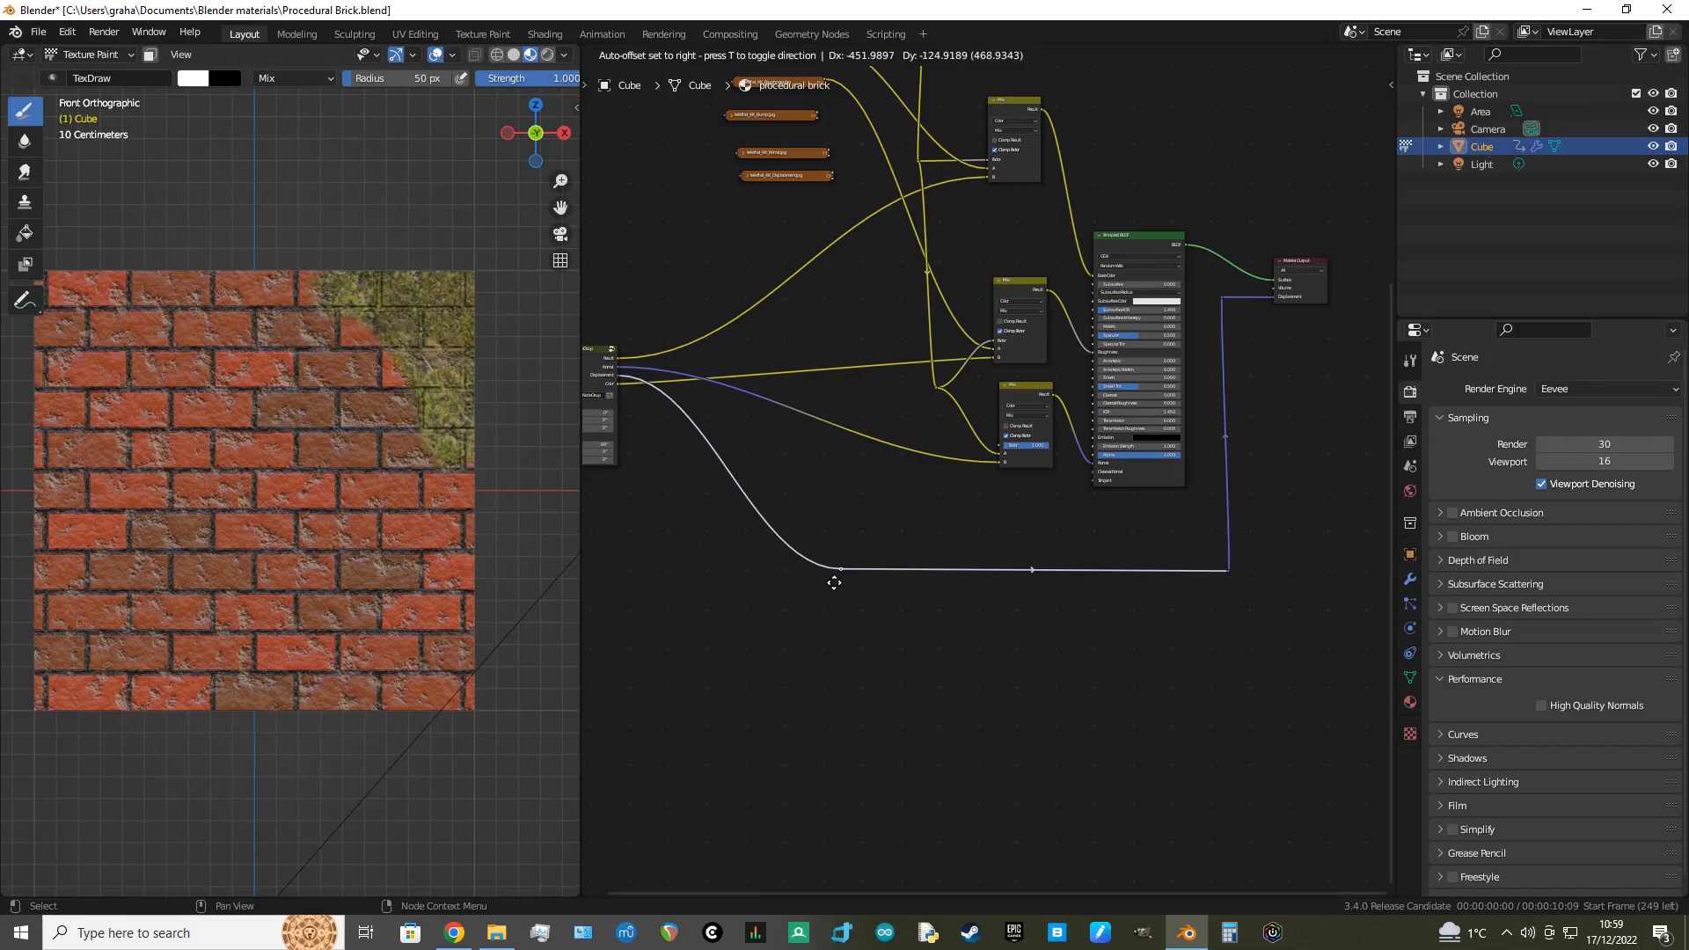
{"action": "left_click", "coordinate": [834, 583]}
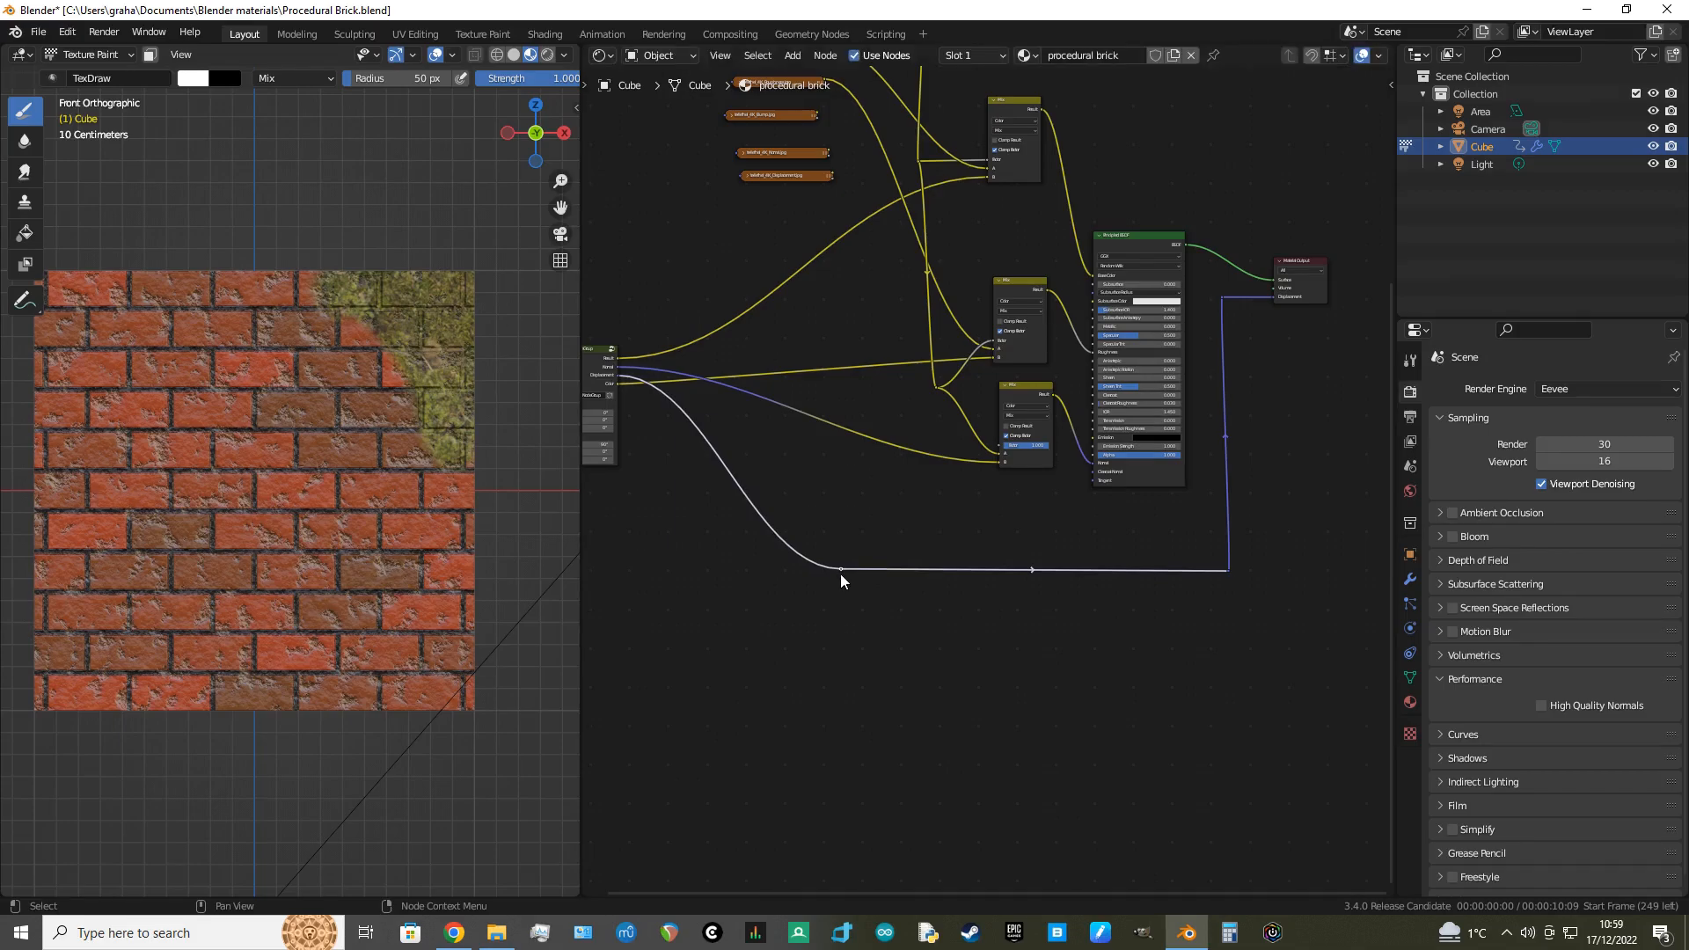
Step: Paint white over the lower edge of the moss patch on the cube's front face
{"action": "scroll", "coordinate": [839, 500], "scroll_direction": "up", "scroll_amount": 2}
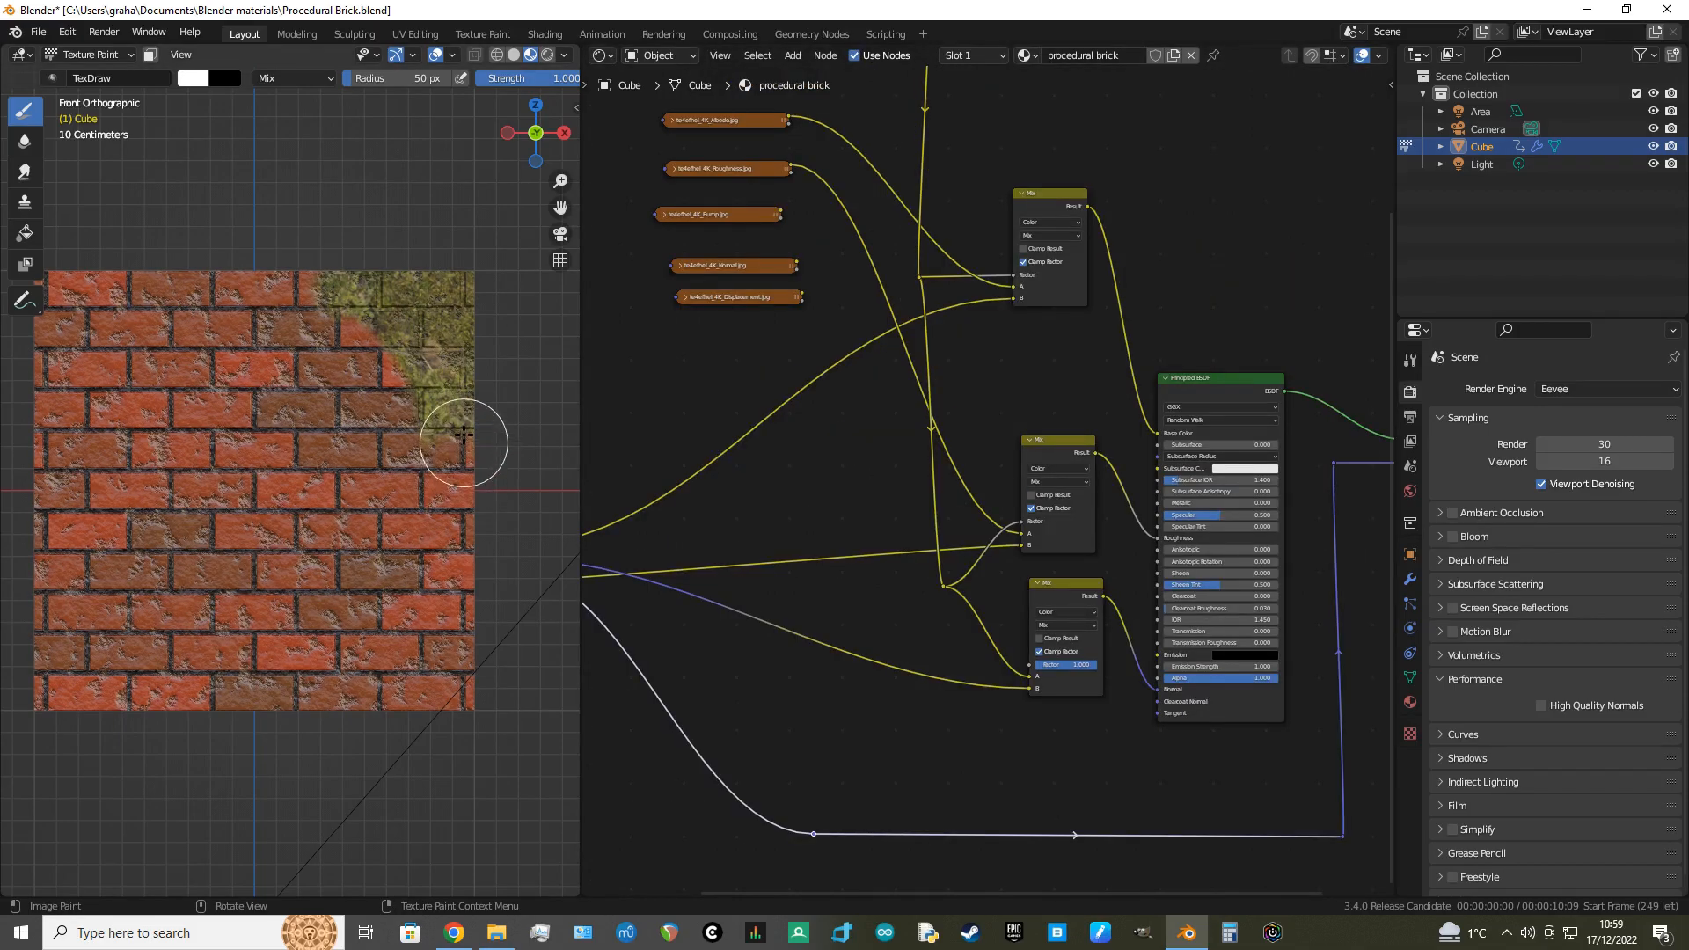
{"action": "mouse_move", "coordinate": [461, 422]}
{"action": "left_mouse_down"}
{"action": "mouse_move", "coordinate": [446, 408]}
{"action": "mouse_move", "coordinate": [460, 381]}
{"action": "mouse_move", "coordinate": [497, 424]}
{"action": "mouse_move", "coordinate": [488, 451]}
{"action": "mouse_move", "coordinate": [358, 366]}
{"action": "mouse_move", "coordinate": [388, 370]}
{"action": "left_mouse_up"}
Step: Enter the brick node group, examine the nodes feeding its displacement output, and return to the main material
{"action": "middle_click_drag", "start_coordinate": [850, 512], "coordinate": [849, 447]}
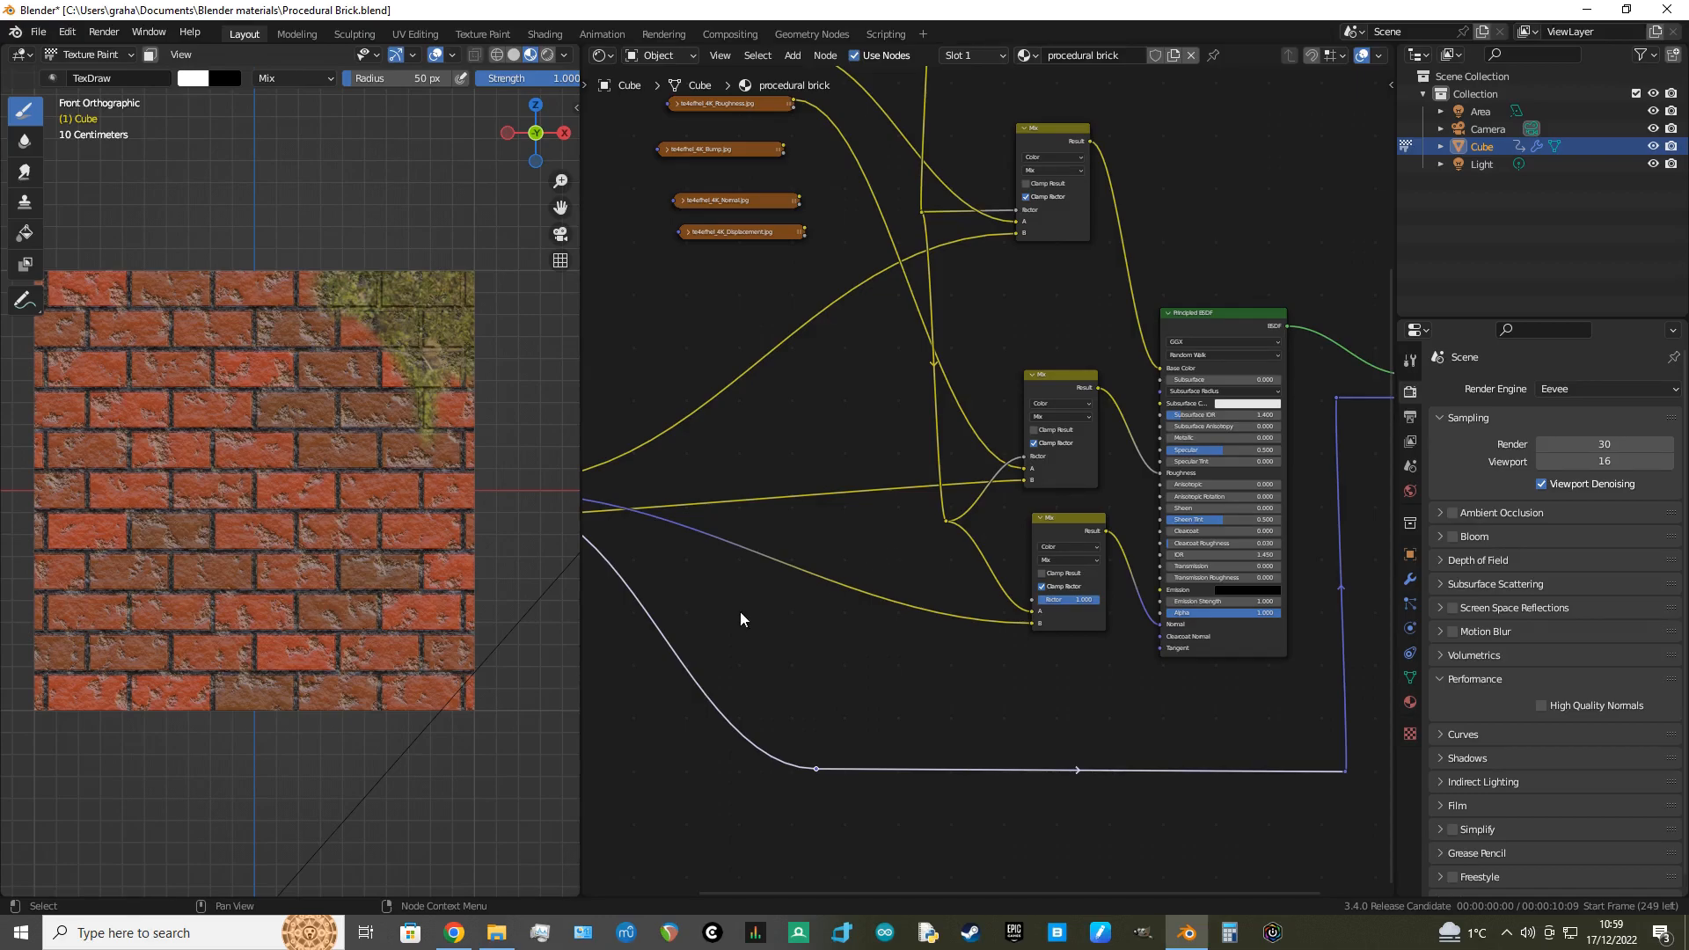
{"action": "middle_click_drag", "start_coordinate": [758, 605], "coordinate": [990, 674]}
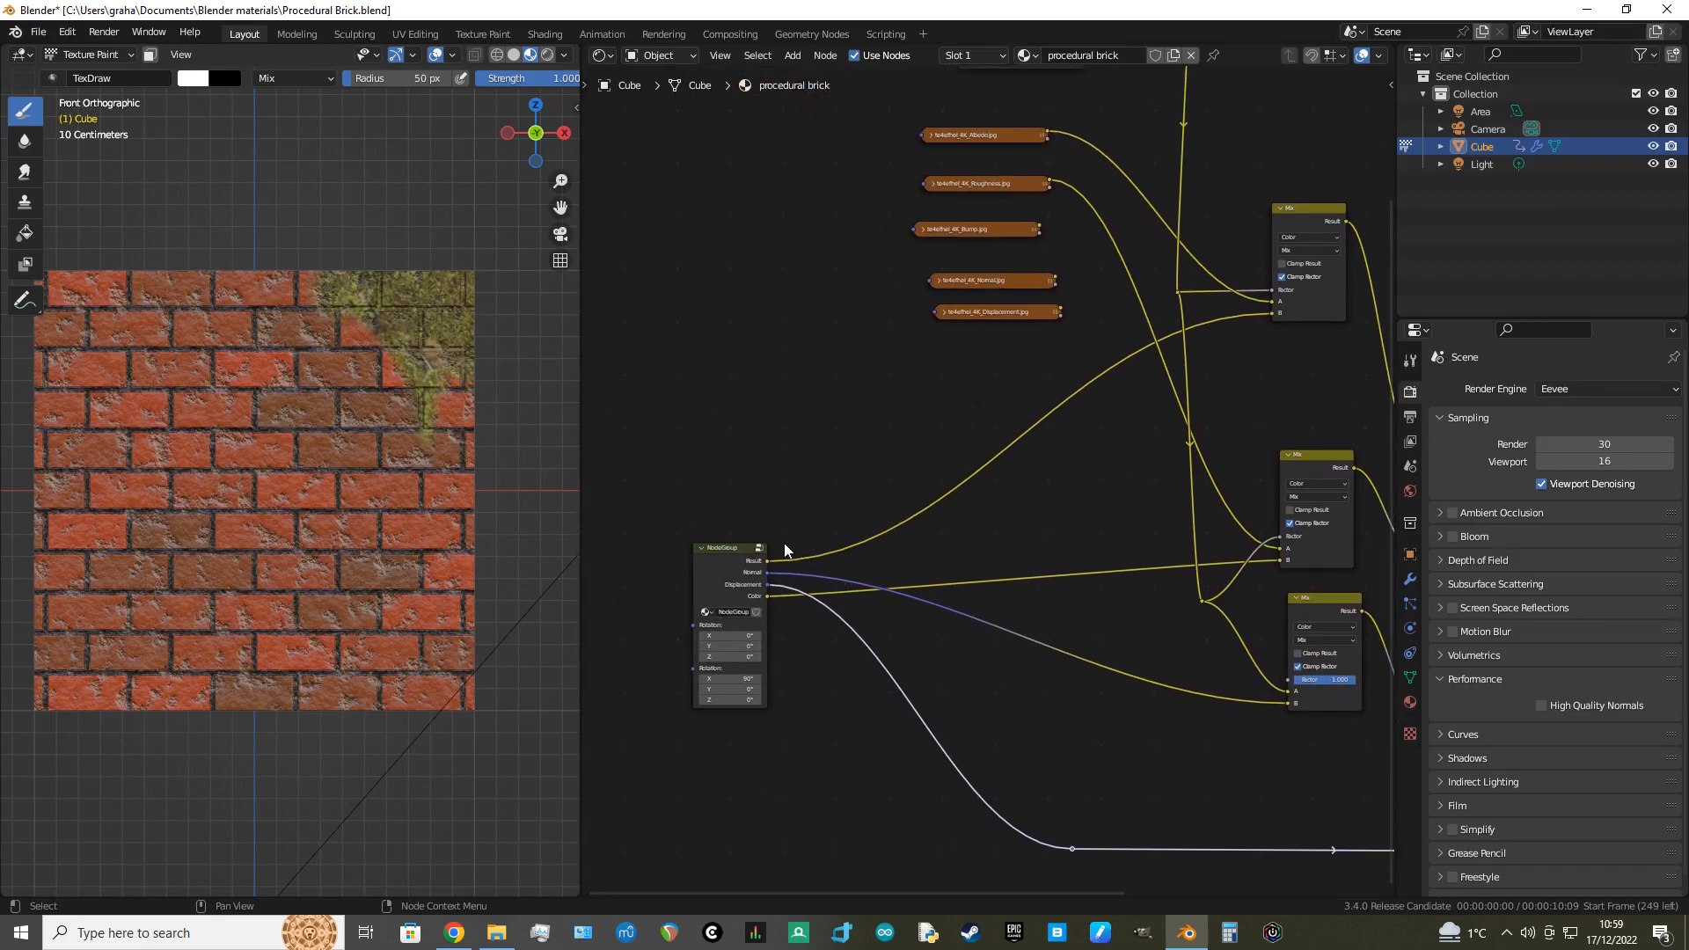
{"action": "left_click", "coordinate": [760, 549]}
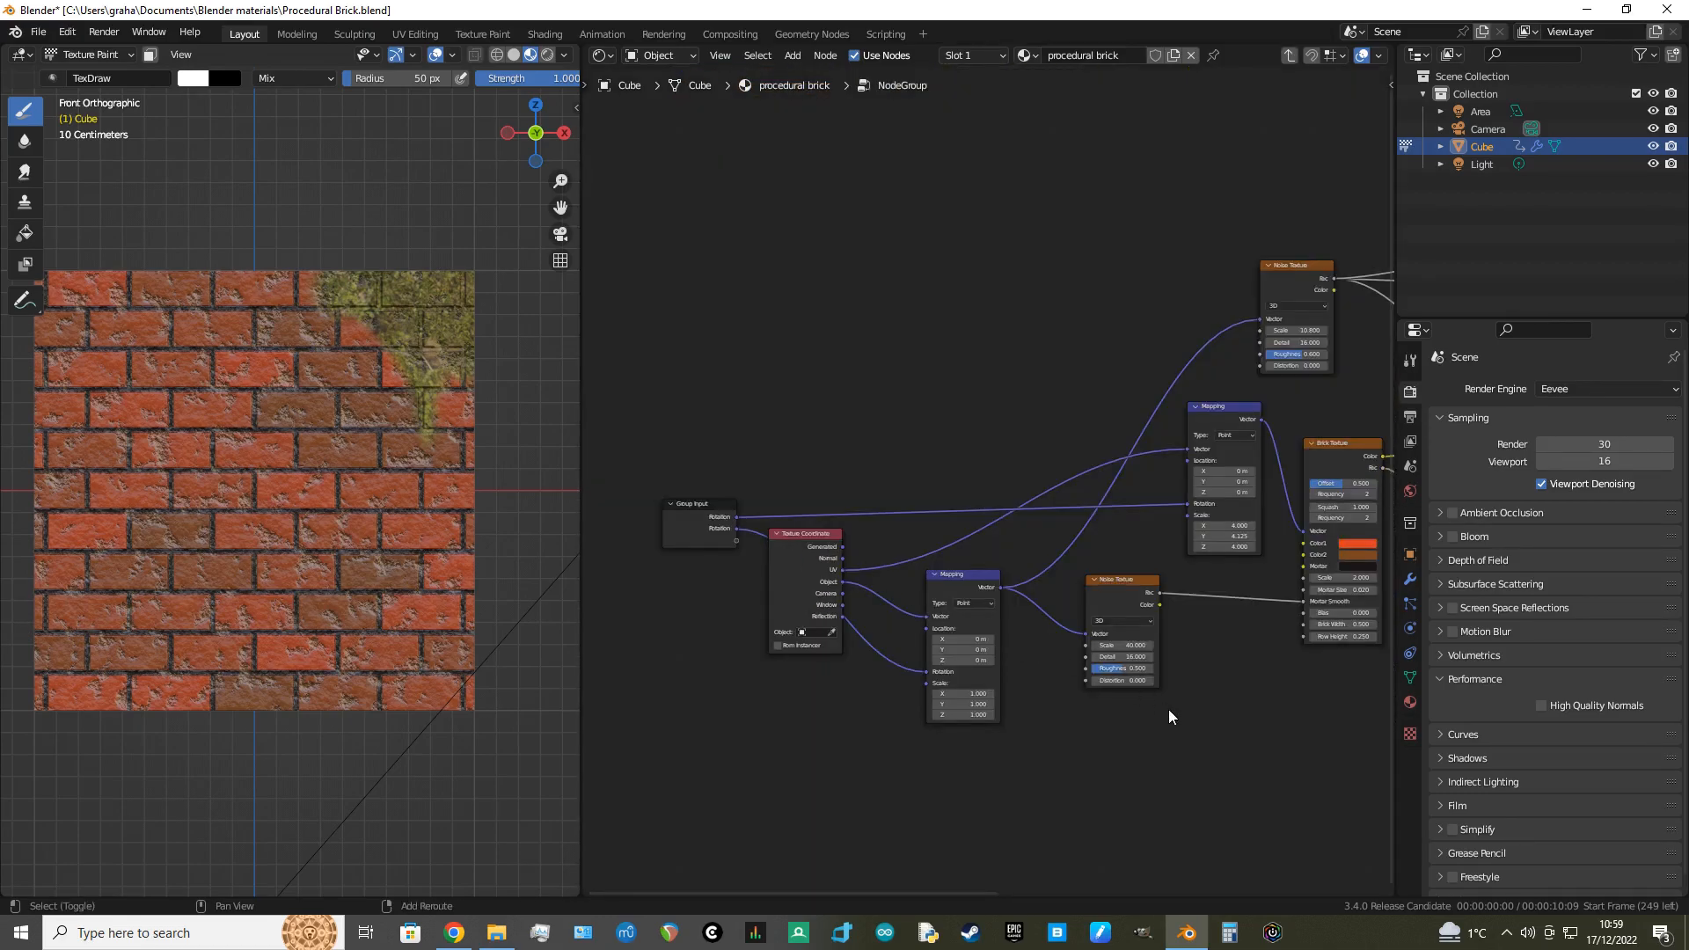
{"action": "middle_click_drag", "start_coordinate": [1169, 709], "coordinate": [764, 613], "text": "shift"}
{"action": "middle_click_drag", "start_coordinate": [924, 690], "coordinate": [716, 642], "text": "shift"}
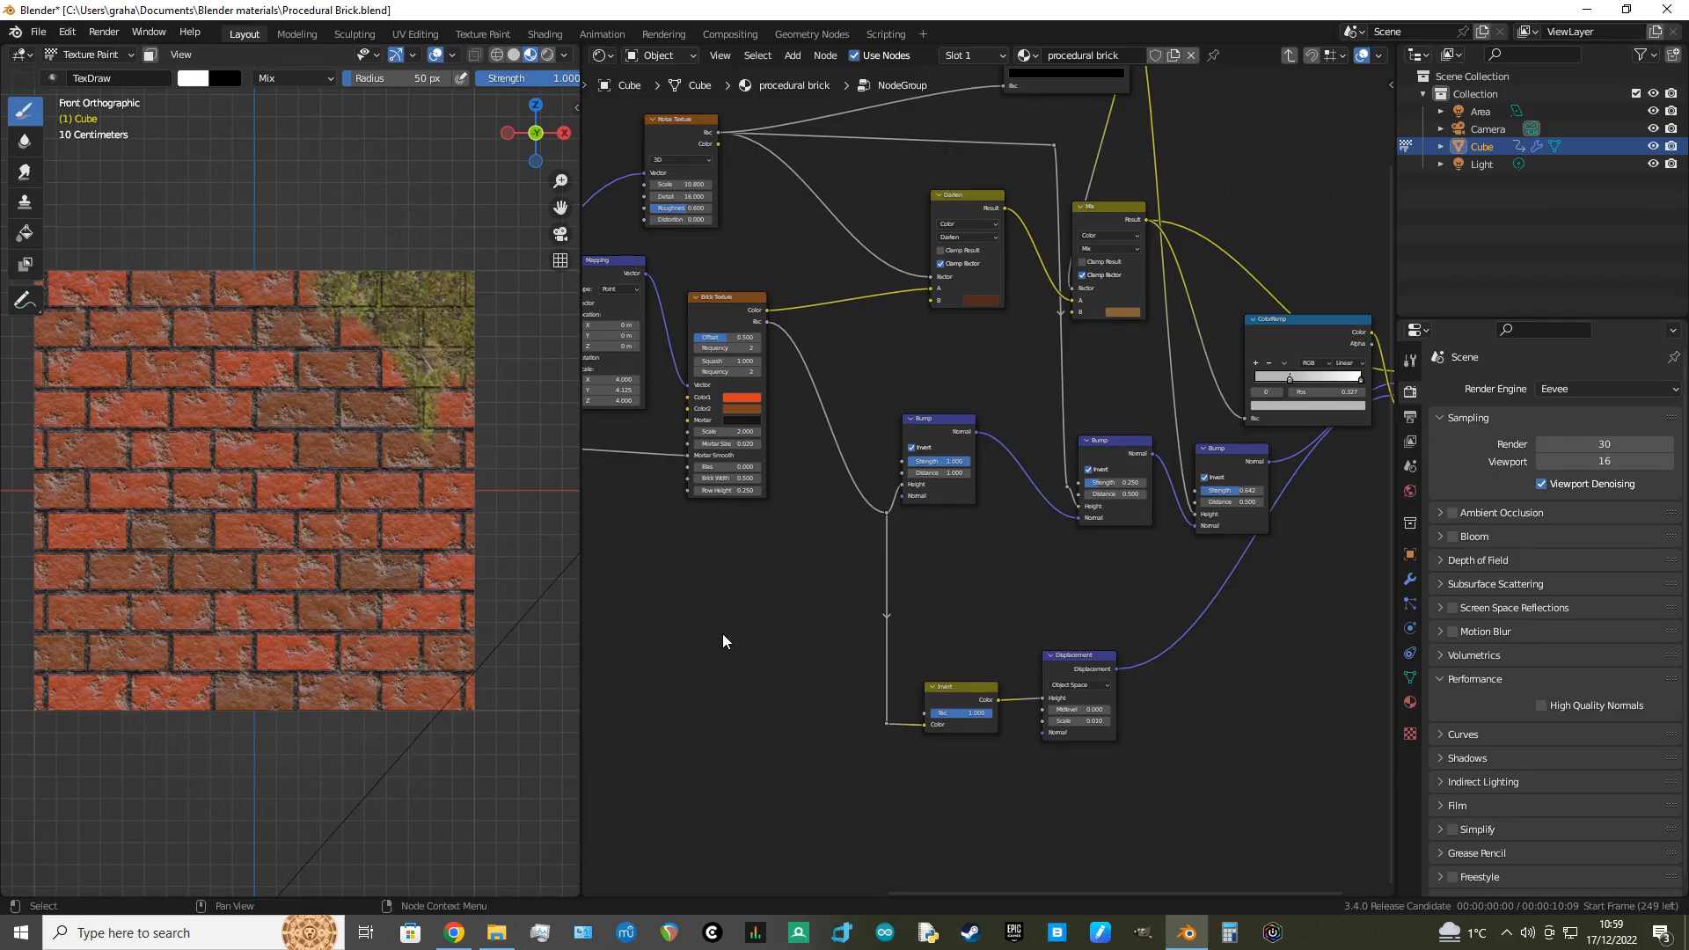
{"action": "key", "text": "Home"}
{"action": "middle_click_drag", "start_coordinate": [778, 646], "coordinate": [747, 660]}
{"action": "scroll", "coordinate": [747, 660], "scroll_direction": "up", "scroll_amount": 1}
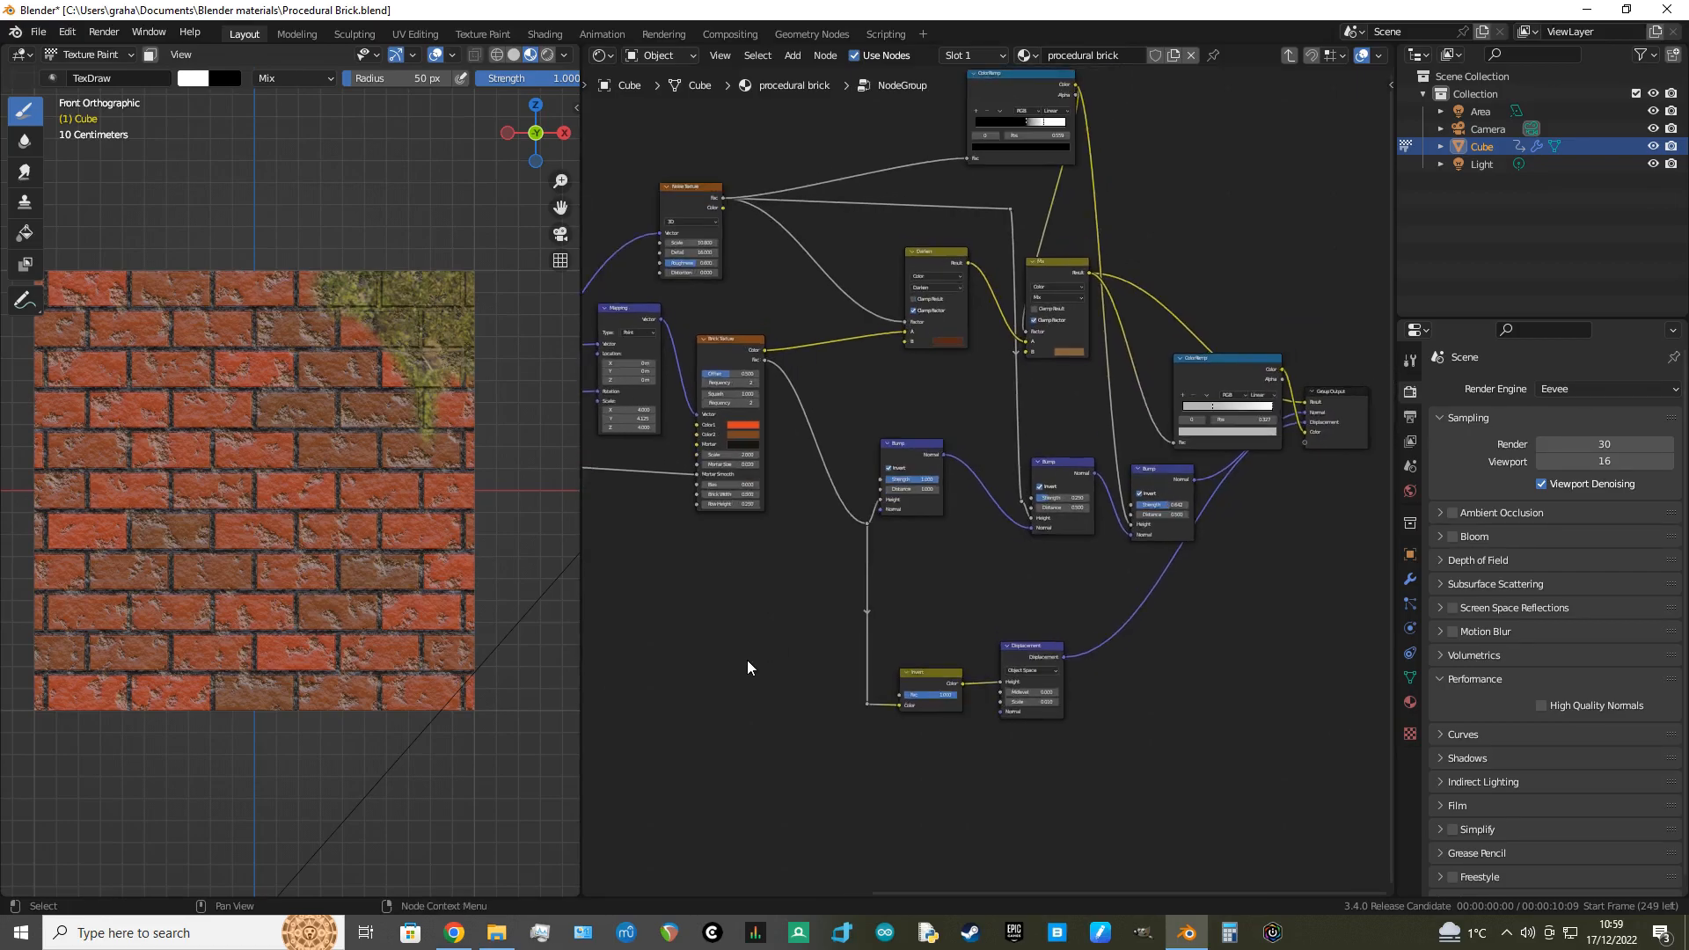
{"action": "scroll", "coordinate": [747, 660], "scroll_direction": "up", "scroll_amount": 1}
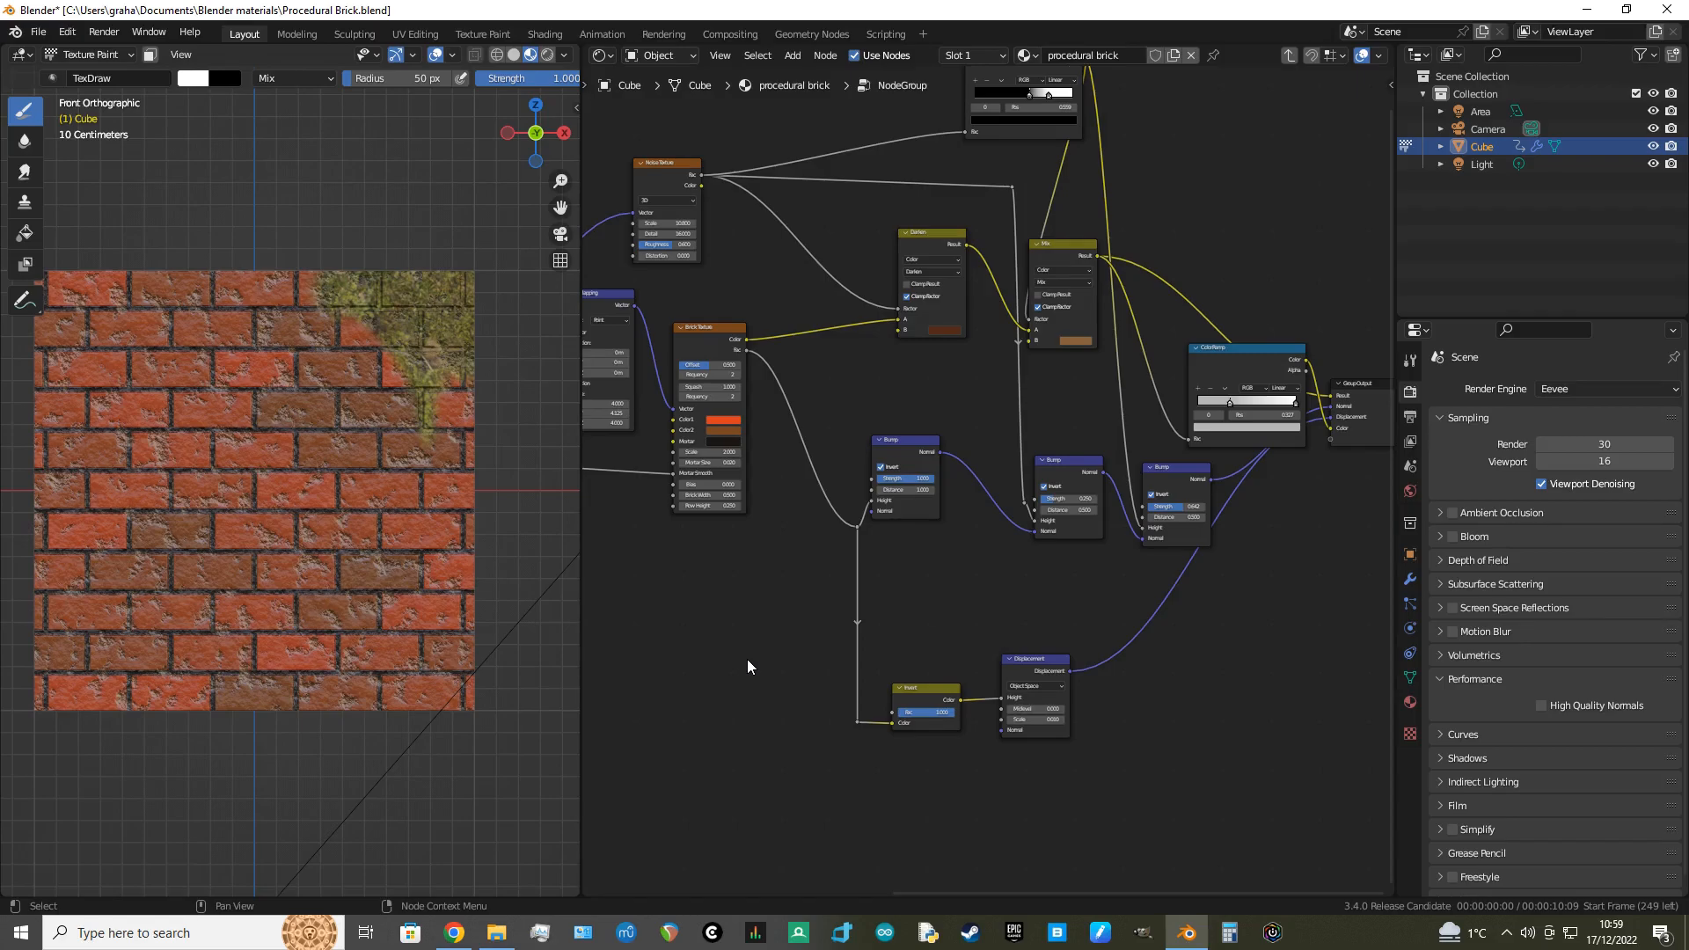
{"action": "middle_click_drag", "start_coordinate": [753, 660], "coordinate": [809, 484]}
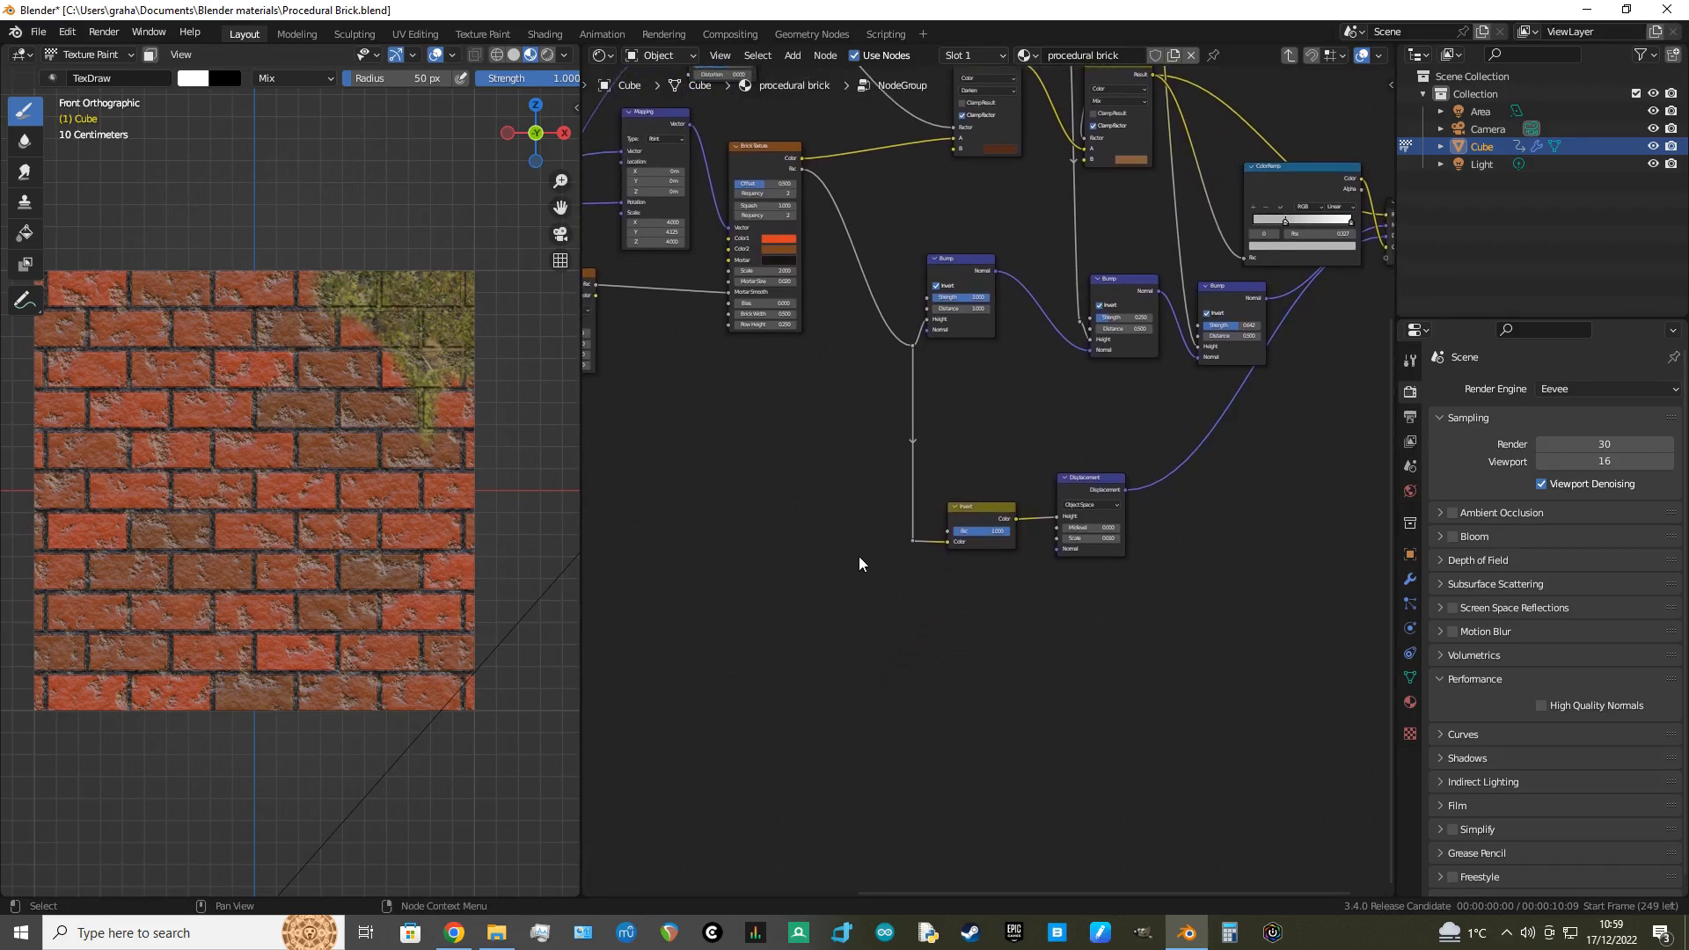
{"action": "left_click", "coordinate": [1289, 56]}
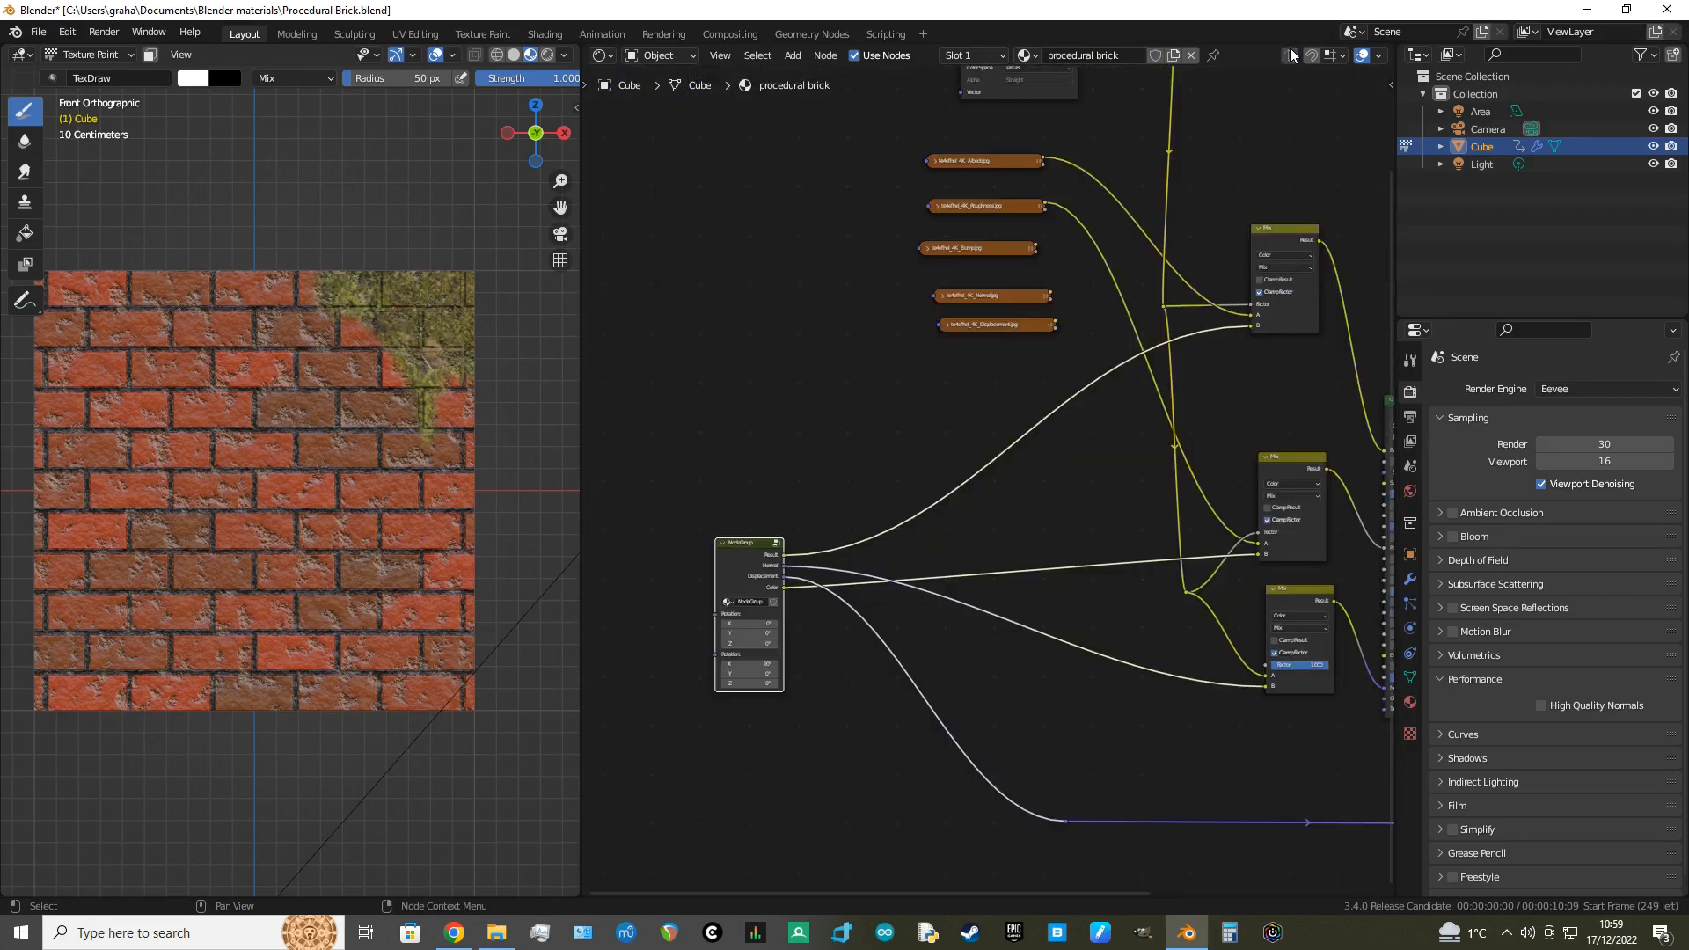
Step: Duplicate the normal Mix node and place the copy on the brick displacement link
{"action": "middle_click_drag", "start_coordinate": [1091, 431], "coordinate": [850, 235]}
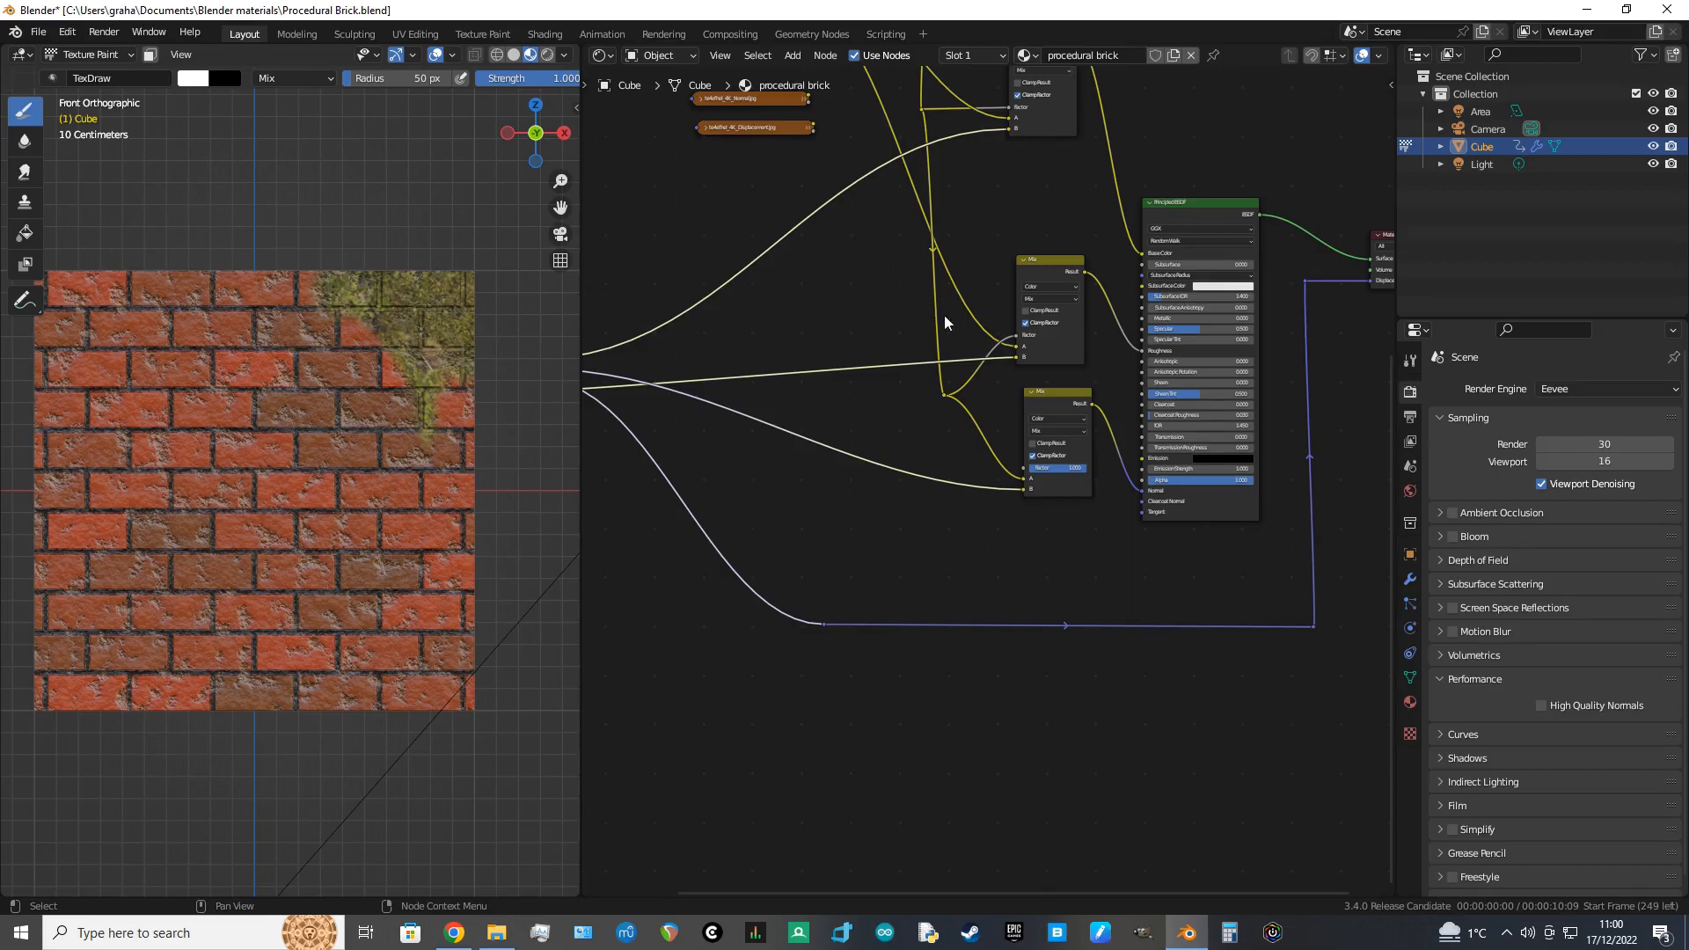
{"action": "left_click", "coordinate": [1046, 406]}
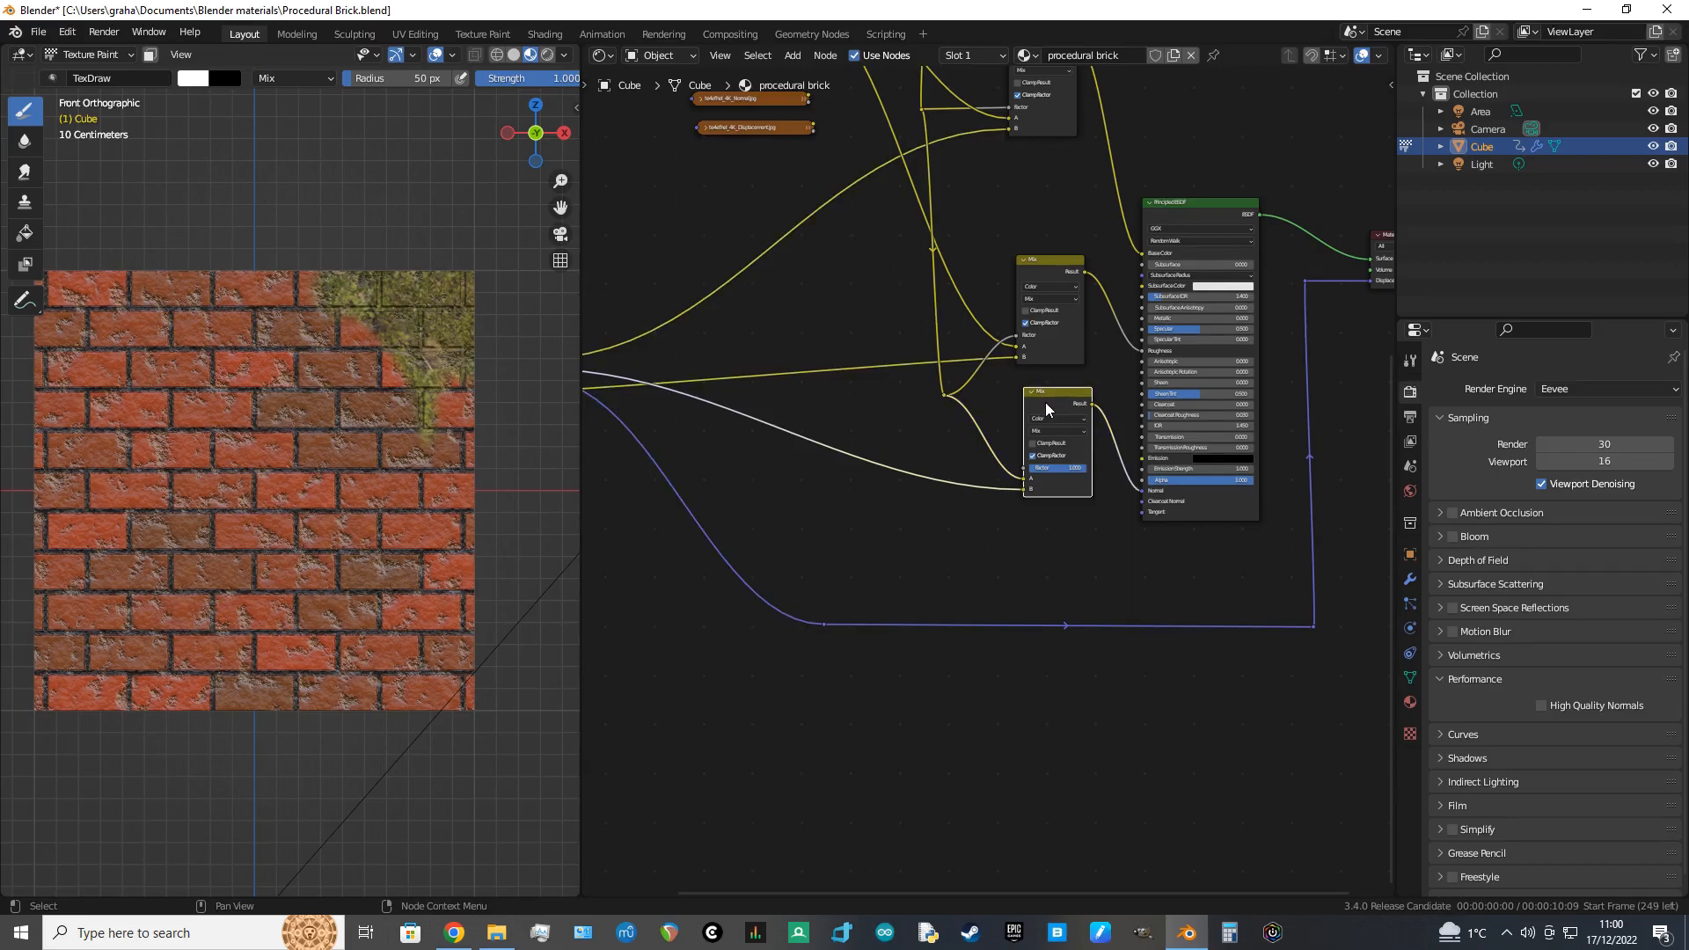
{"action": "key", "text": "shift+d"}
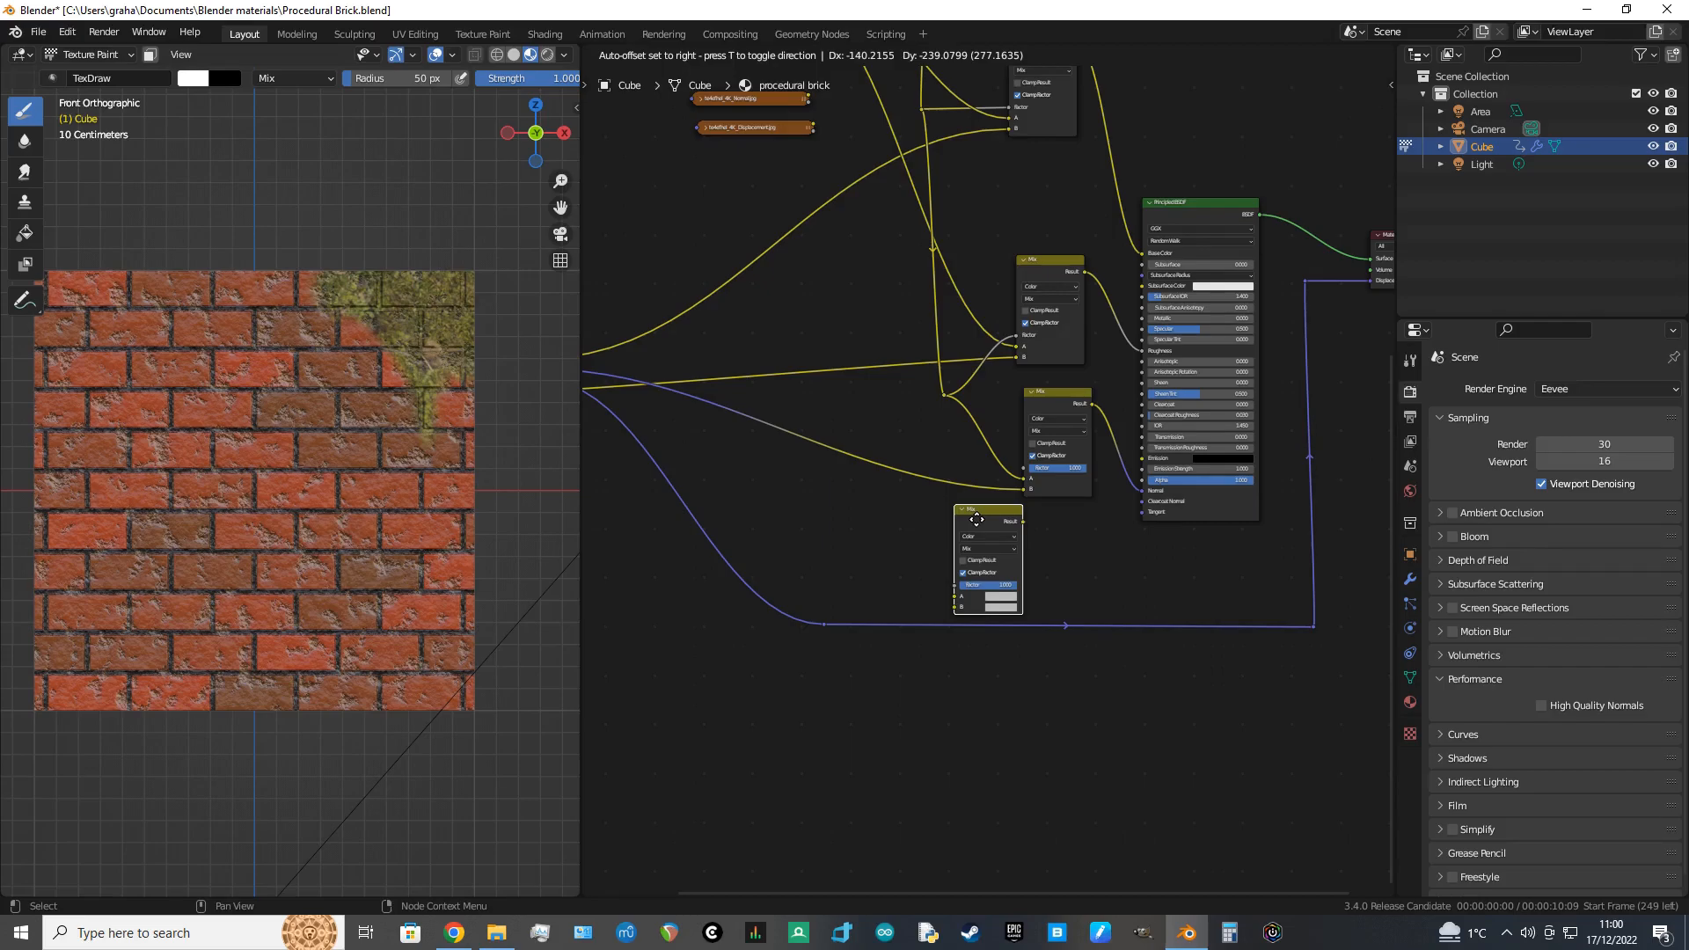
{"action": "left_click", "coordinate": [977, 519]}
{"action": "scroll", "coordinate": [977, 519], "scroll_direction": "up", "scroll_amount": 1}
{"action": "left_click_drag", "start_coordinate": [951, 596], "coordinate": [993, 597]}
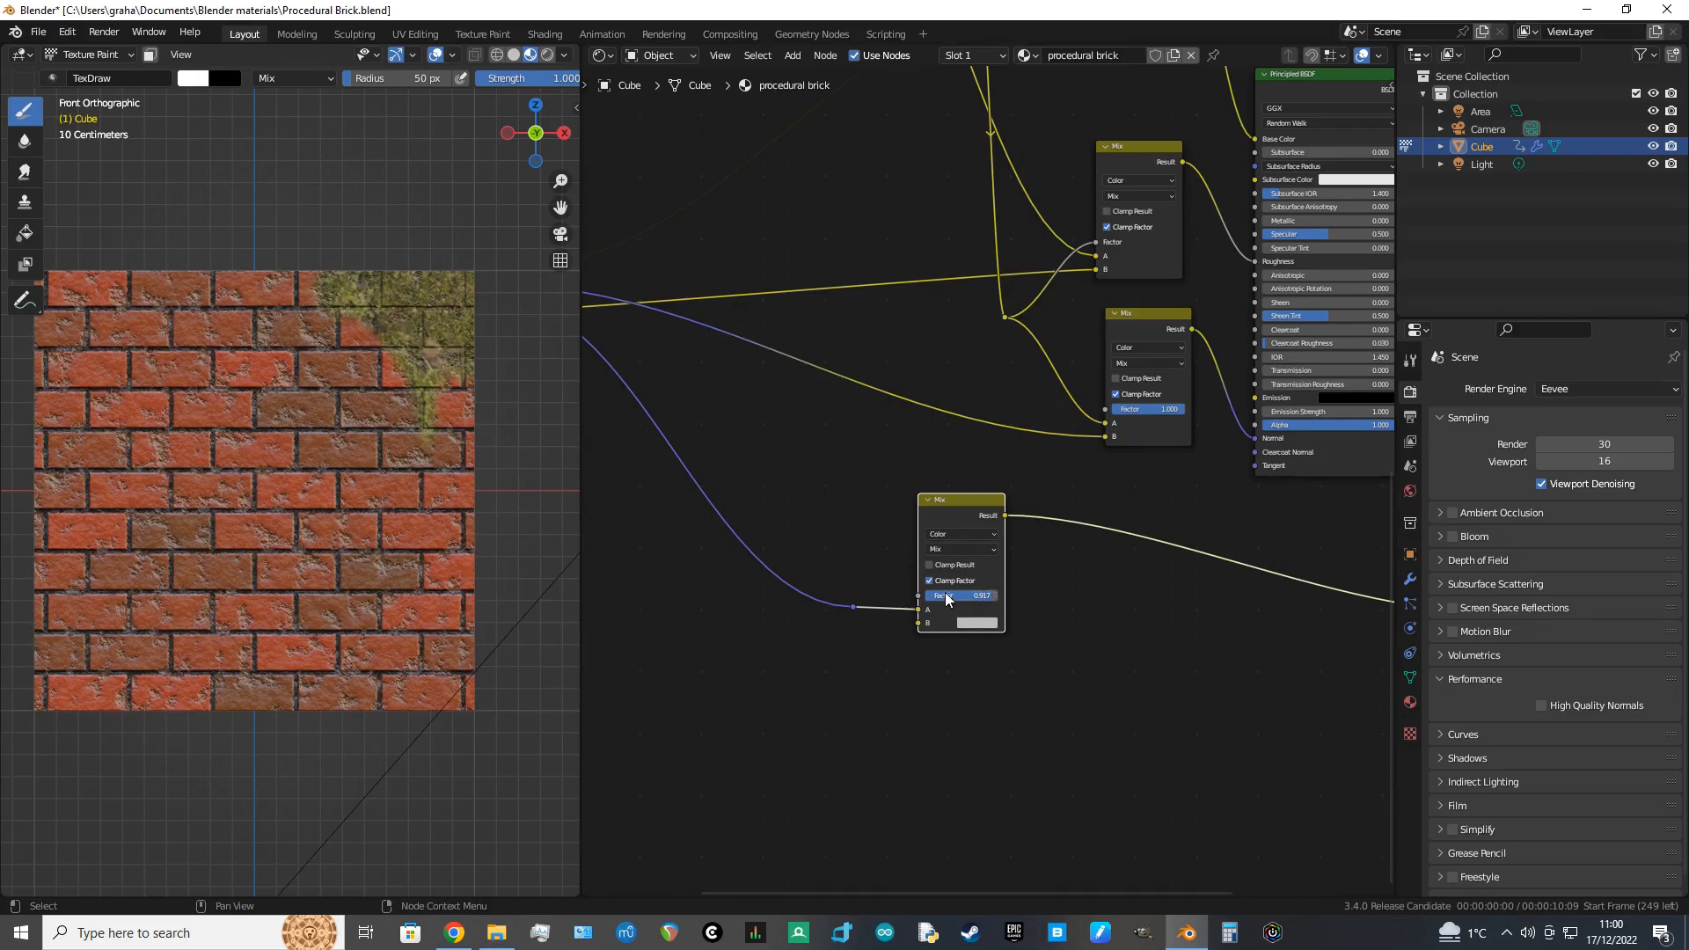
{"action": "left_click", "coordinate": [953, 521], "text": "shift"}
{"action": "left_click", "coordinate": [964, 520]}
{"action": "middle_click_drag", "start_coordinate": [932, 495], "coordinate": [1005, 575], "text": "shift"}
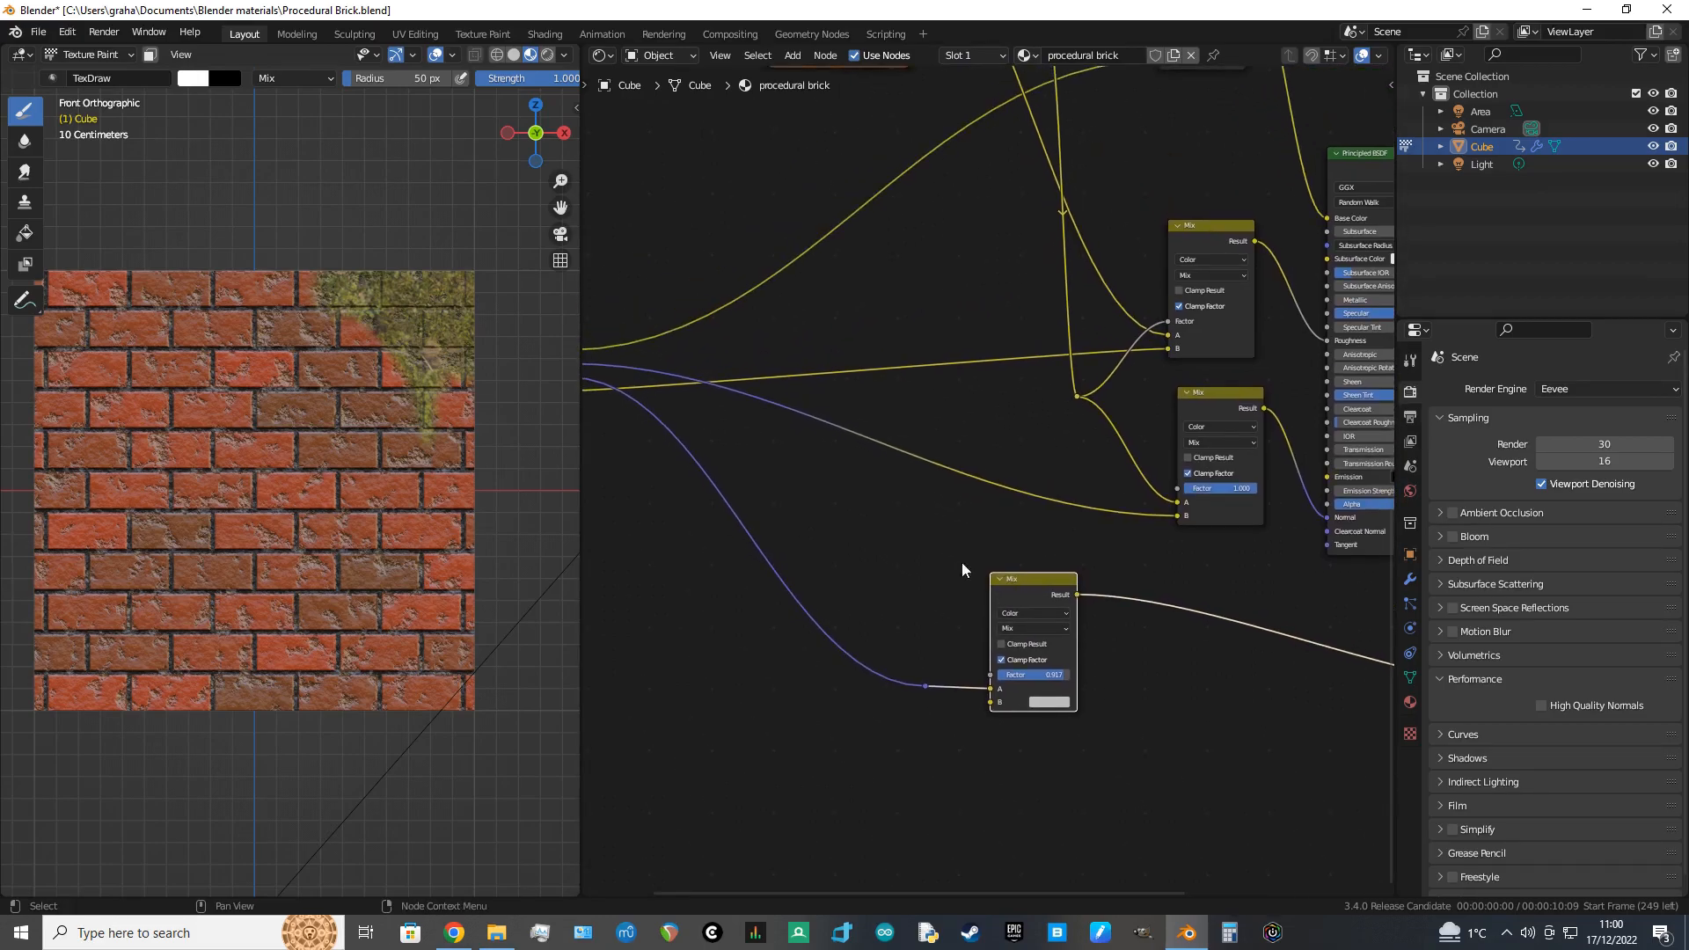
{"action": "scroll", "coordinate": [959, 570], "scroll_direction": "down", "scroll_amount": 4}
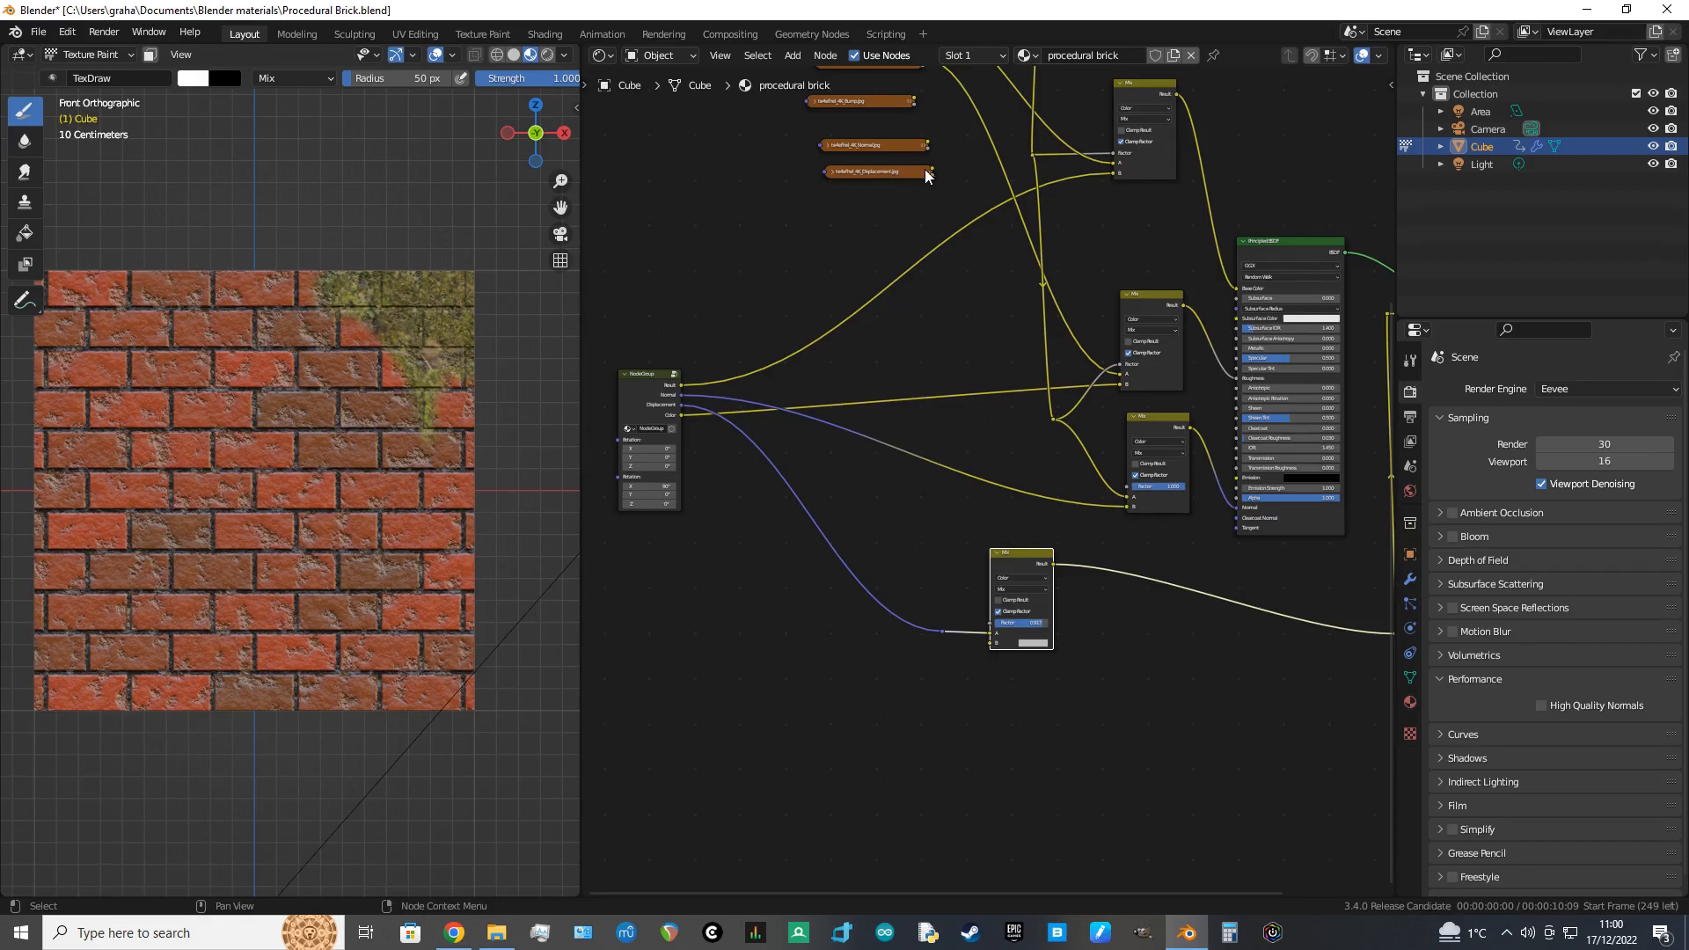
{"action": "left_click_drag", "start_coordinate": [931, 170], "coordinate": [835, 228]}
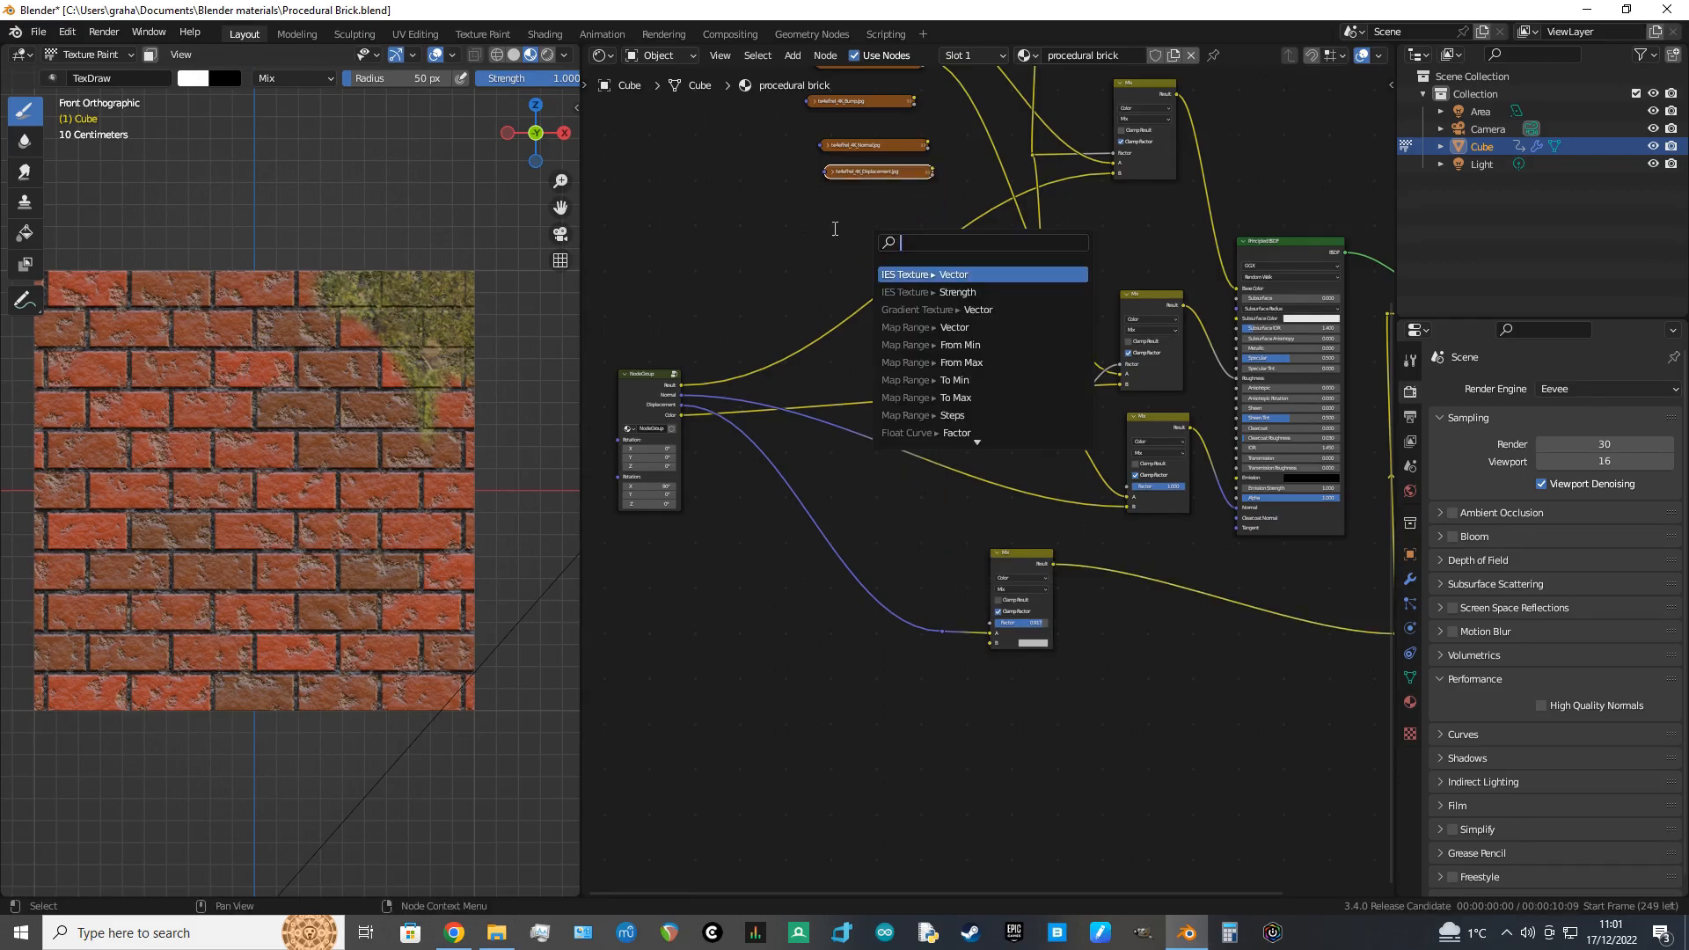
{"action": "left_click", "coordinate": [981, 637]}
Step: Feed the displacement Mix node with brick displacement at B, the moss displacement texture at A and the Control for Moss image at Factor
{"action": "left_click_drag", "start_coordinate": [989, 633], "coordinate": [988, 642]}
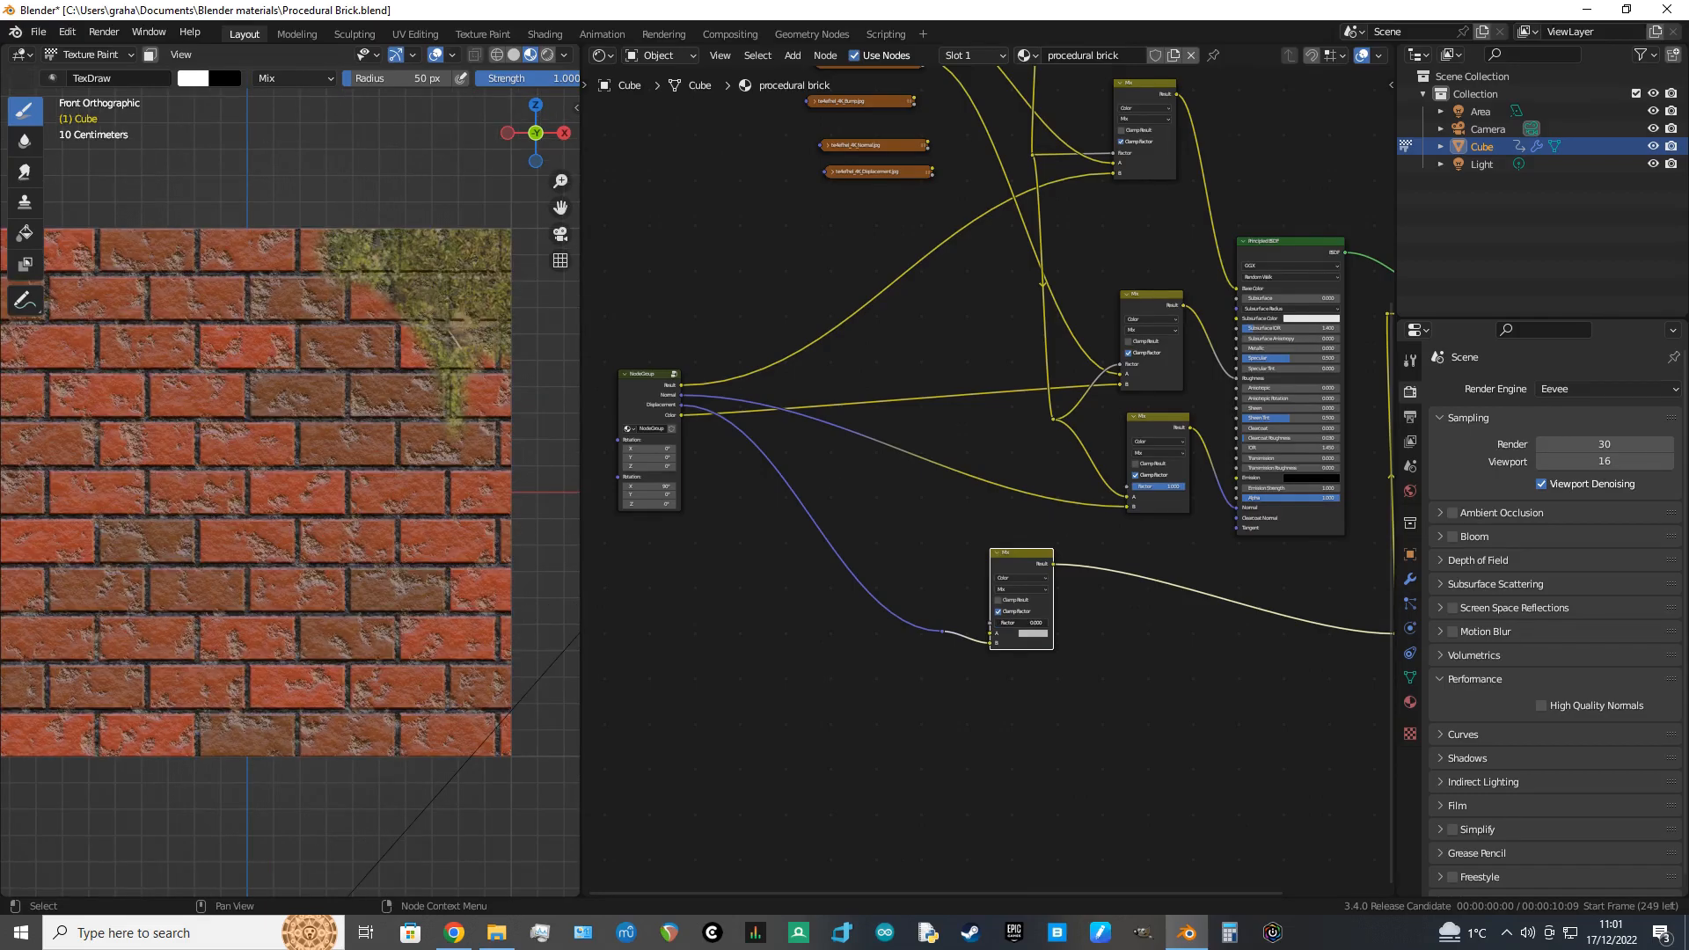
{"action": "left_click_drag", "start_coordinate": [998, 623], "coordinate": [997, 623]}
{"action": "left_click_drag", "start_coordinate": [932, 170], "coordinate": [957, 310]}
{"action": "left_click_drag", "start_coordinate": [959, 619], "coordinate": [991, 633]}
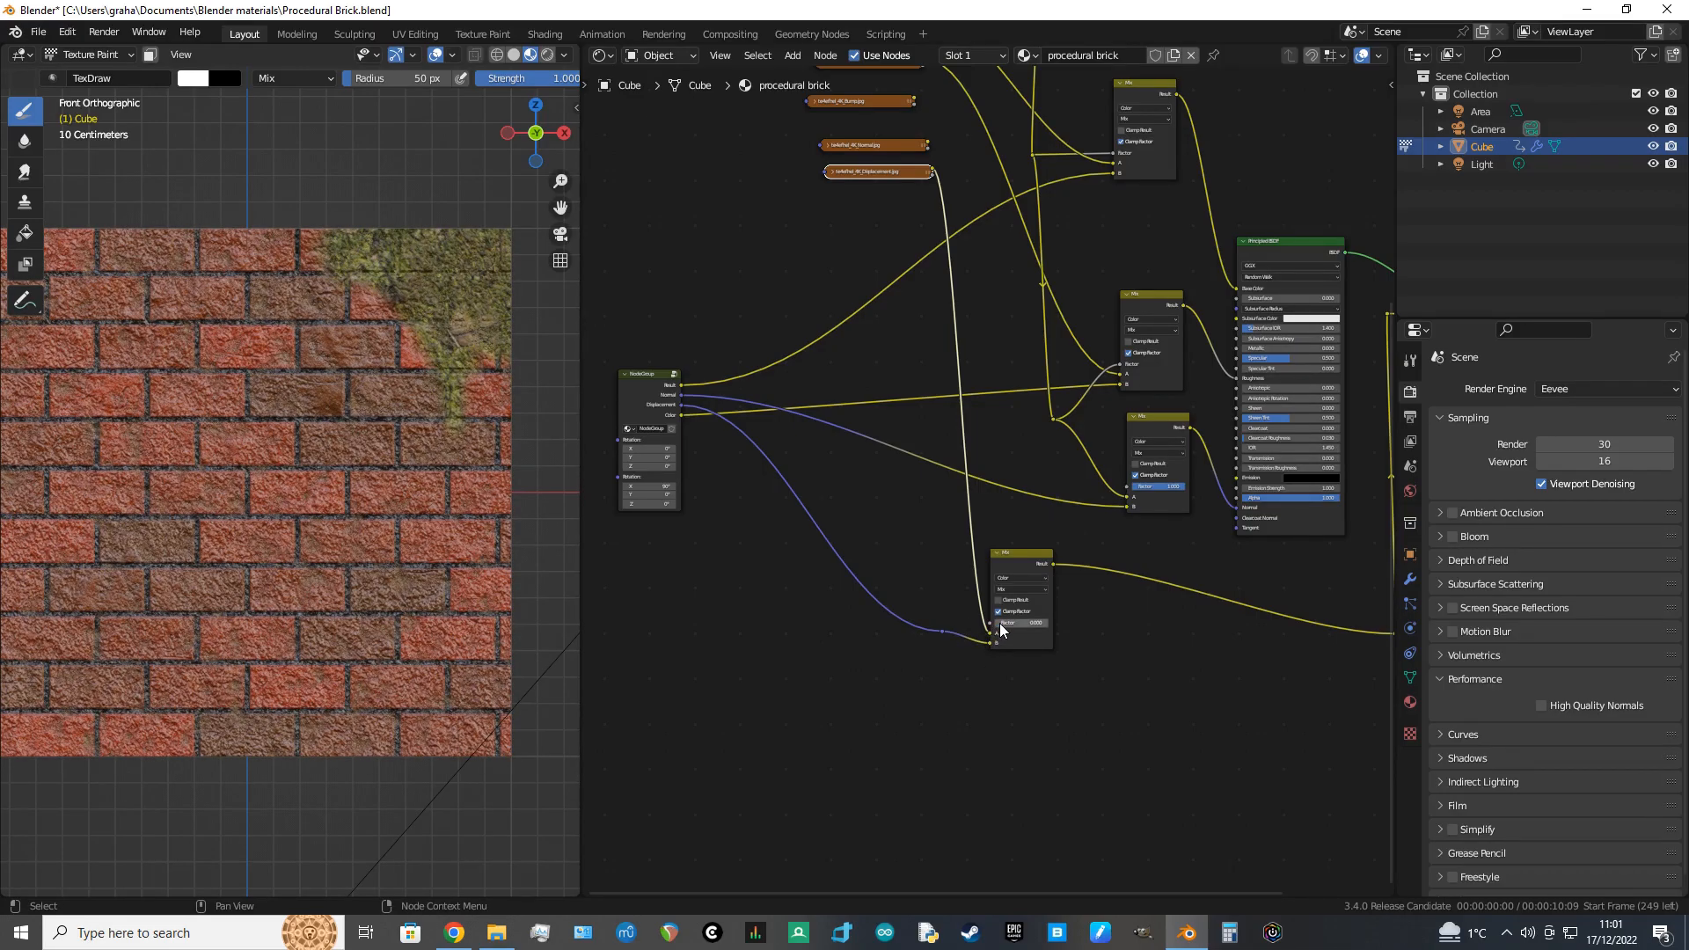
{"action": "left_click_drag", "start_coordinate": [1052, 420], "coordinate": [988, 629]}
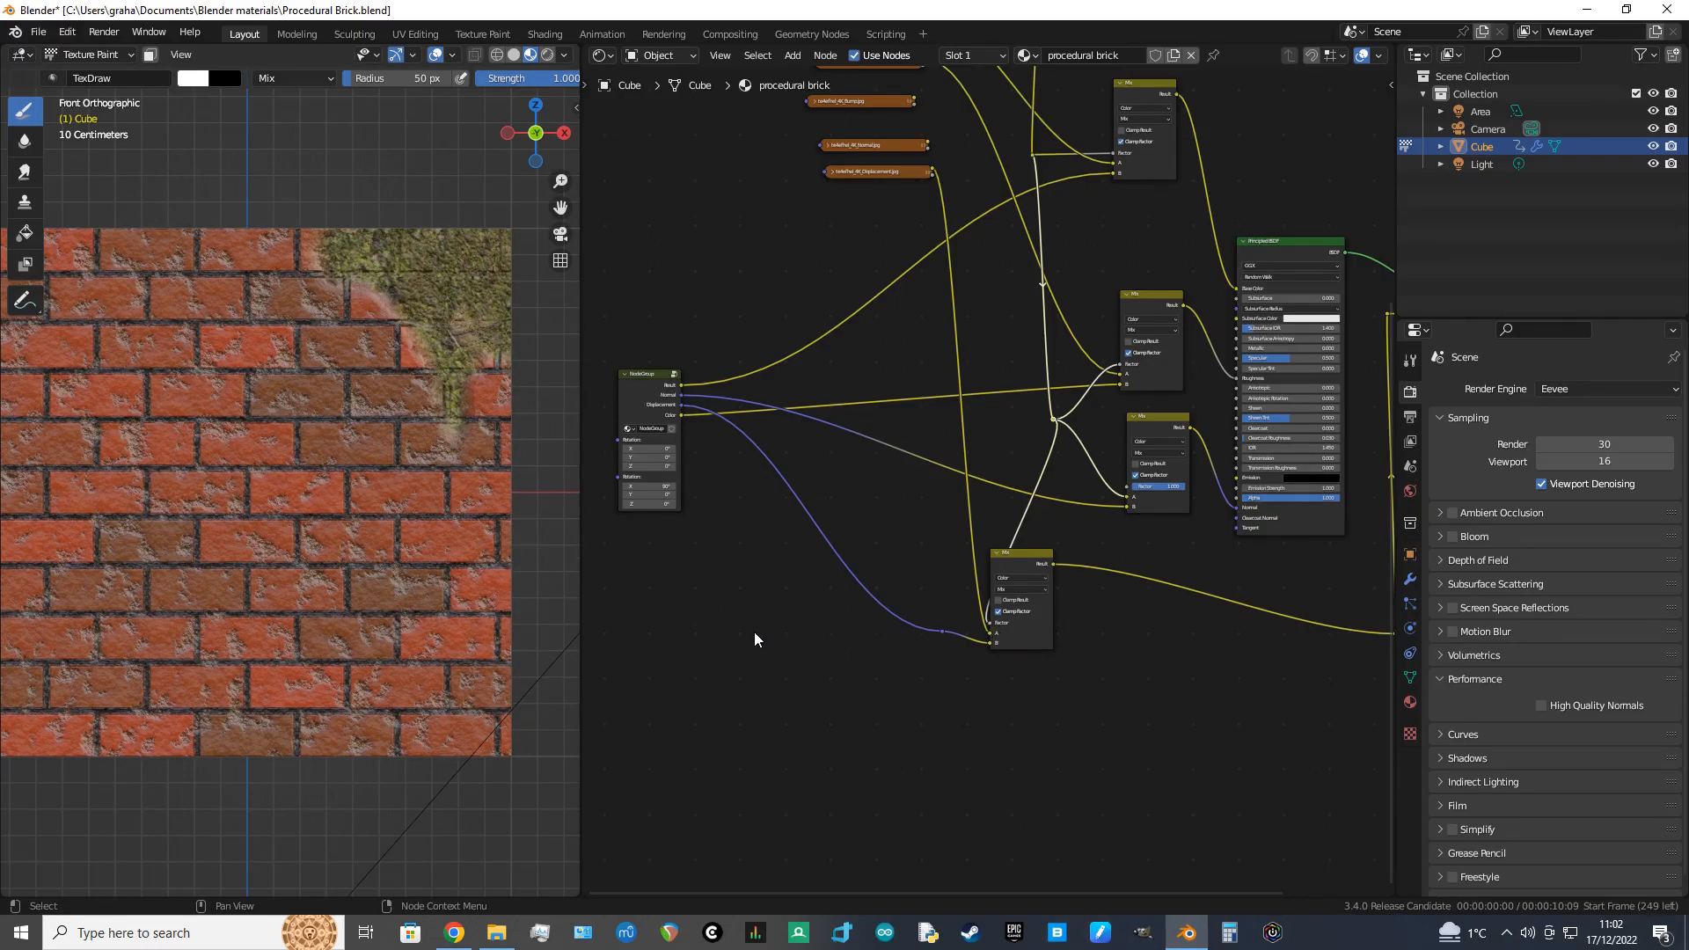
Step: Move the displacement Mix node farther from the moss textures, below the normal Mix node
{"action": "middle_click_drag", "start_coordinate": [566, 632], "coordinate": [16, 680], "text": "shift"}
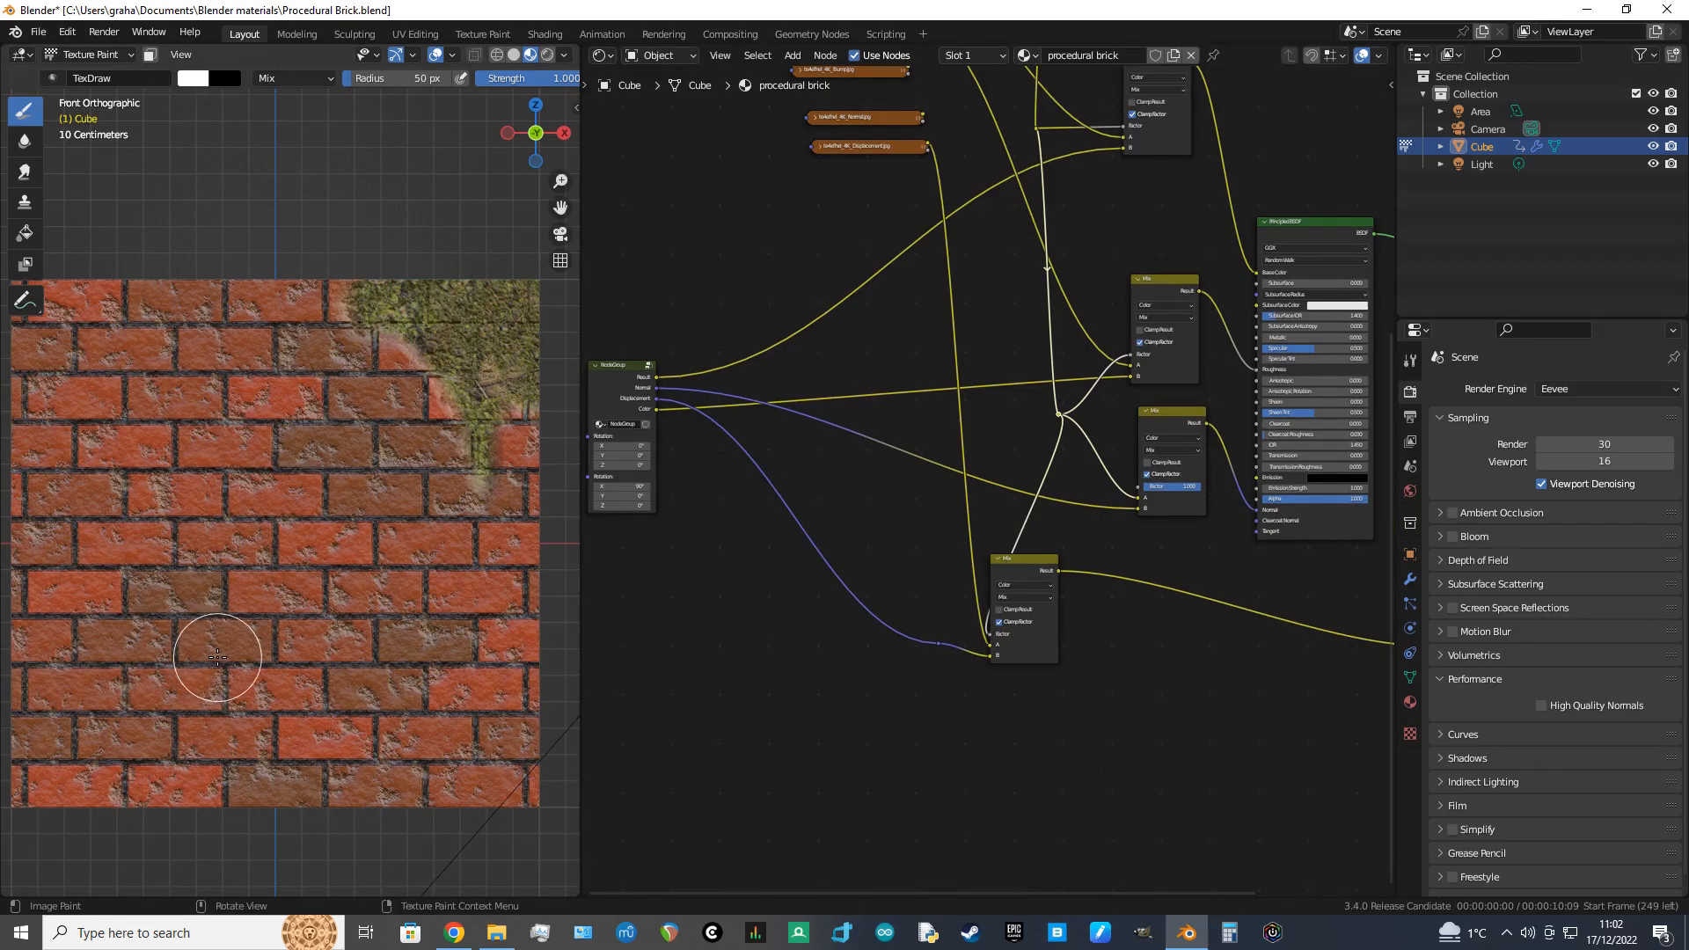
{"action": "left_click_drag", "start_coordinate": [1039, 643], "coordinate": [1130, 658]}
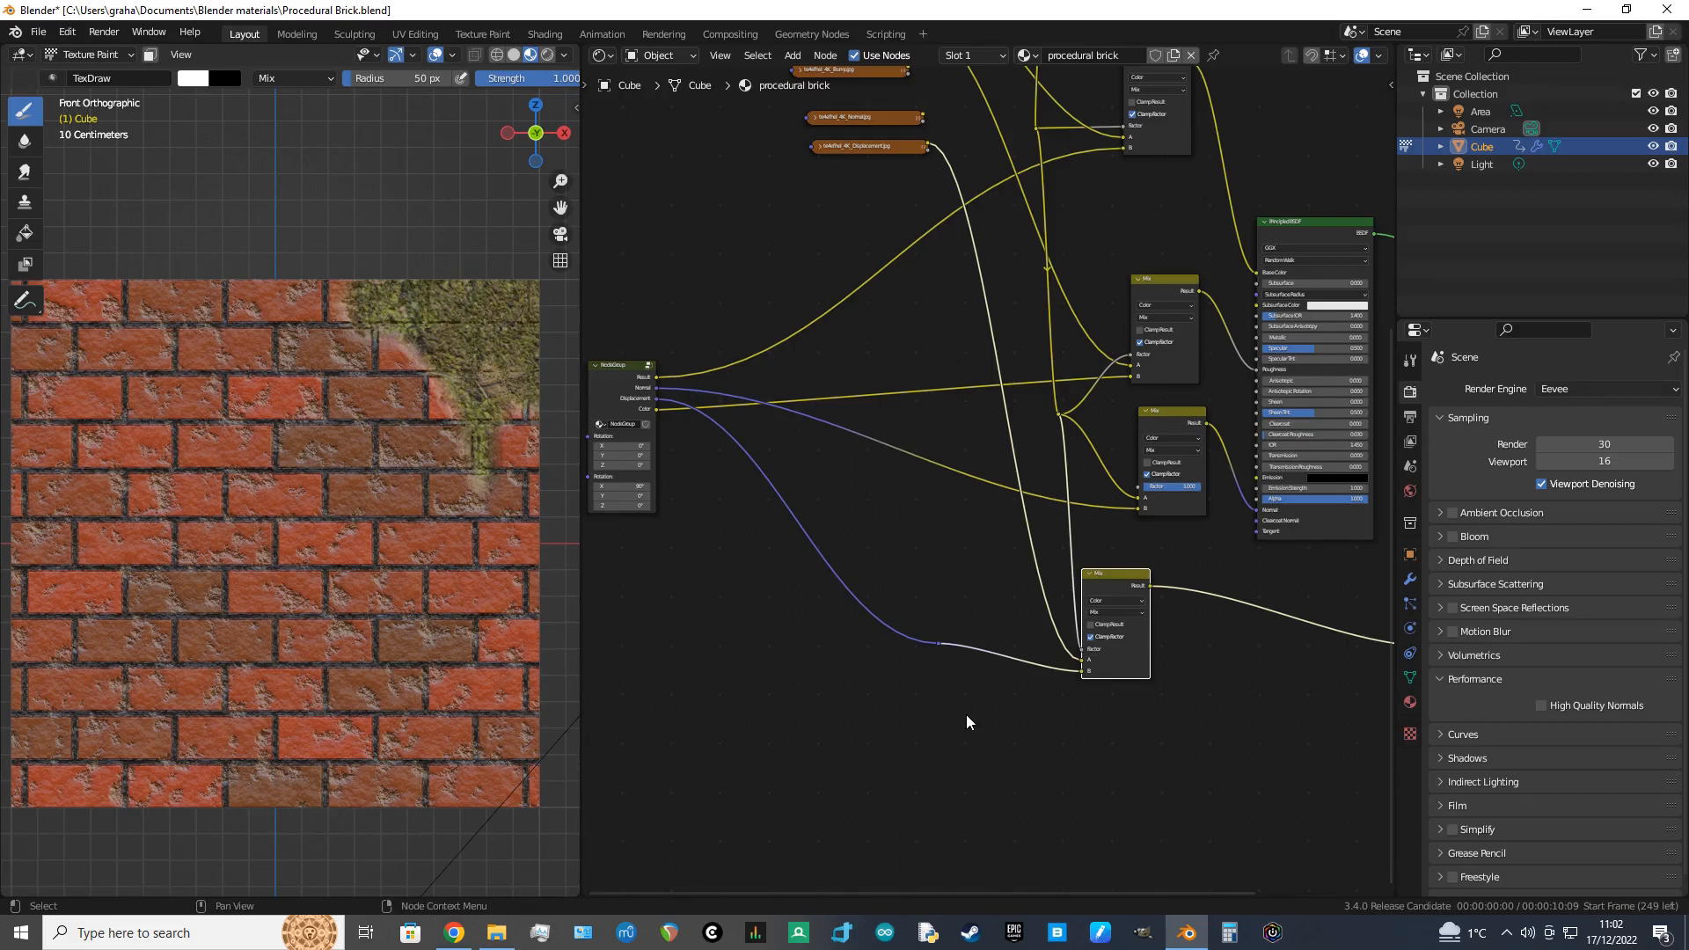
{"action": "middle_click_drag", "start_coordinate": [556, 549], "coordinate": [558, 566]}
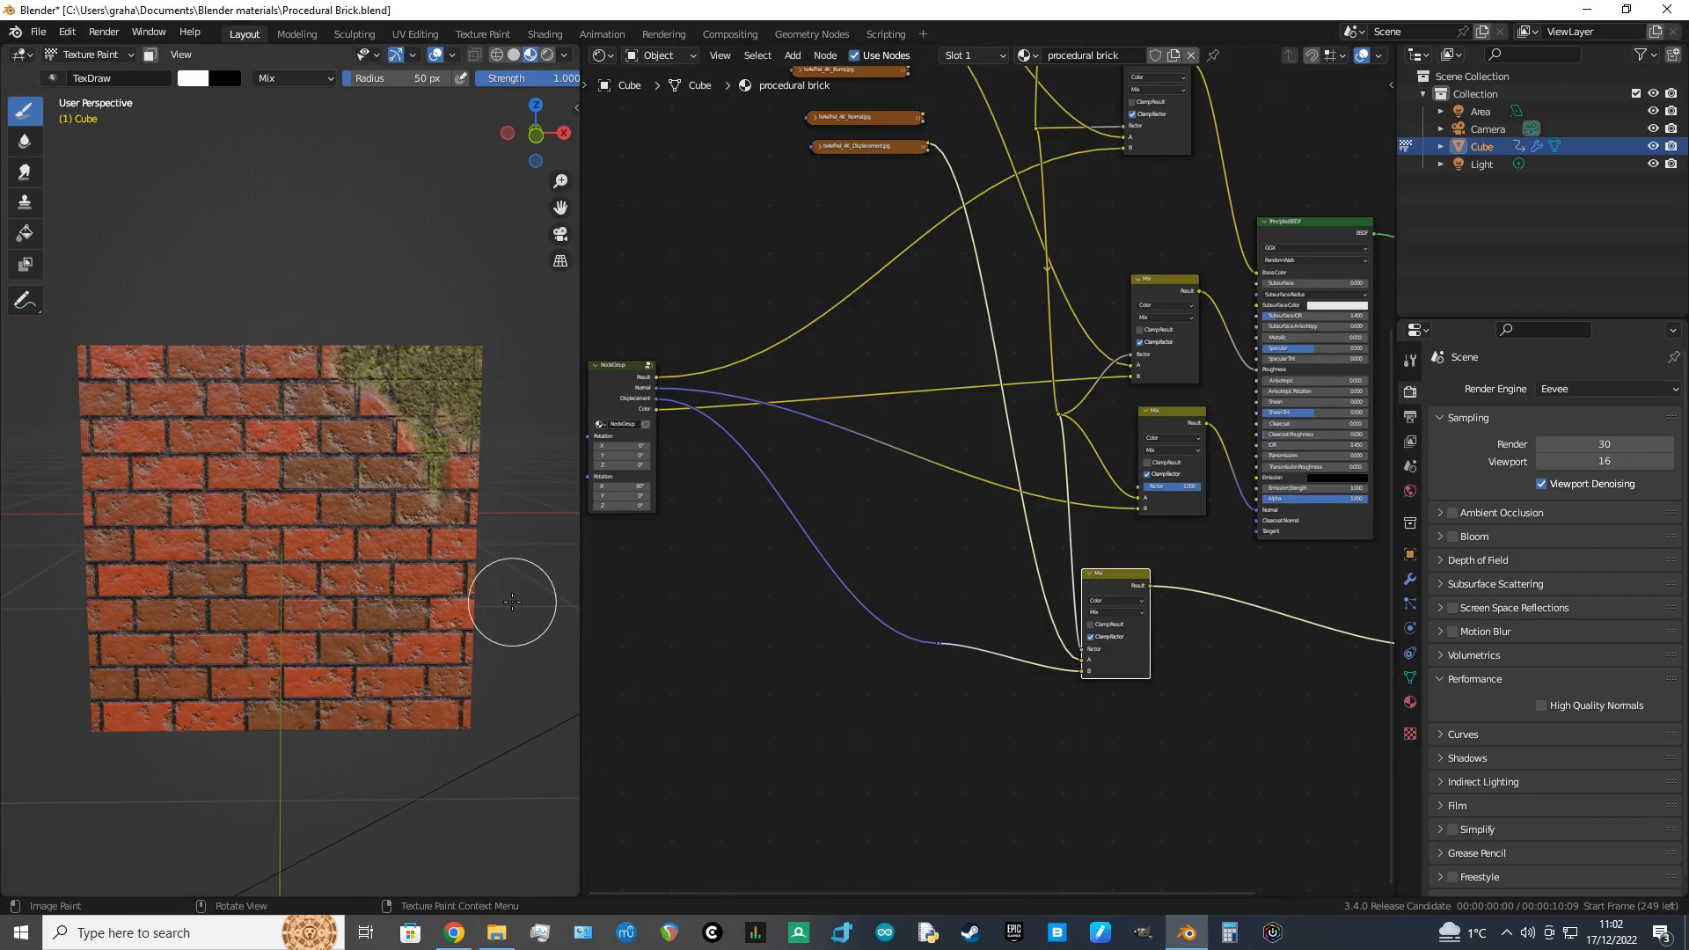
{"action": "scroll", "coordinate": [519, 606], "scroll_direction": "up", "scroll_amount": 1}
{"action": "scroll", "coordinate": [537, 616], "scroll_direction": "down", "scroll_amount": 3}
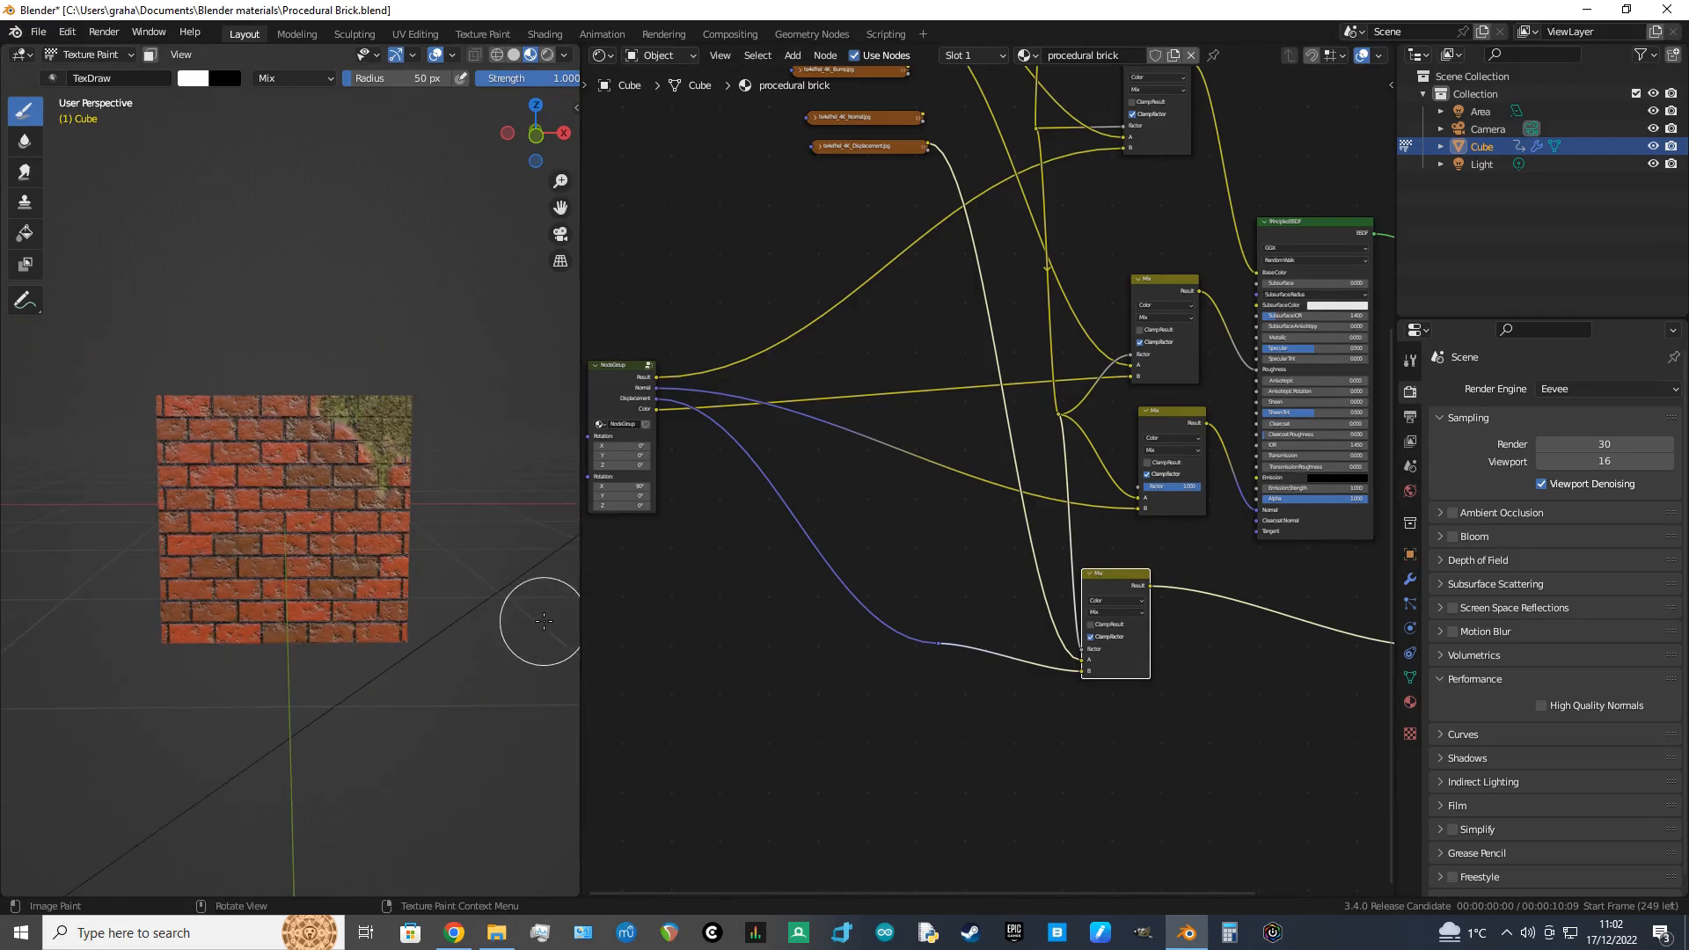
Step: Save a copy of the file as Procedural Brick2.blend in the Blender materials folder
{"action": "key", "text": "ctrl+shift+s"}
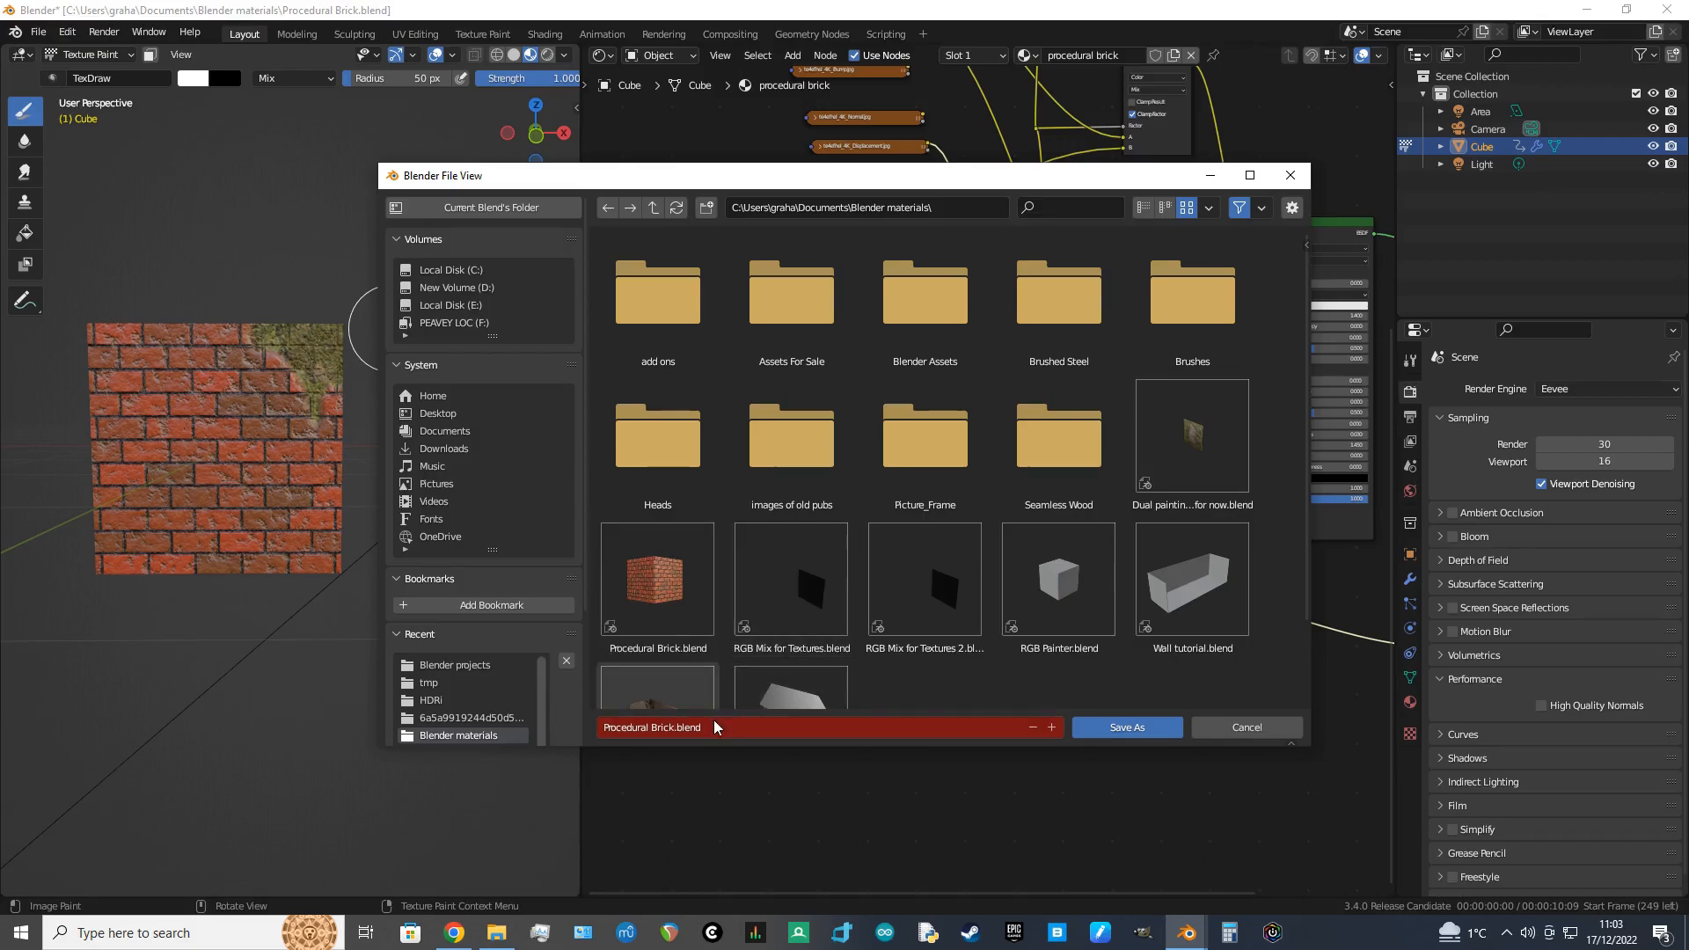
{"action": "left_click", "coordinate": [1232, 728]}
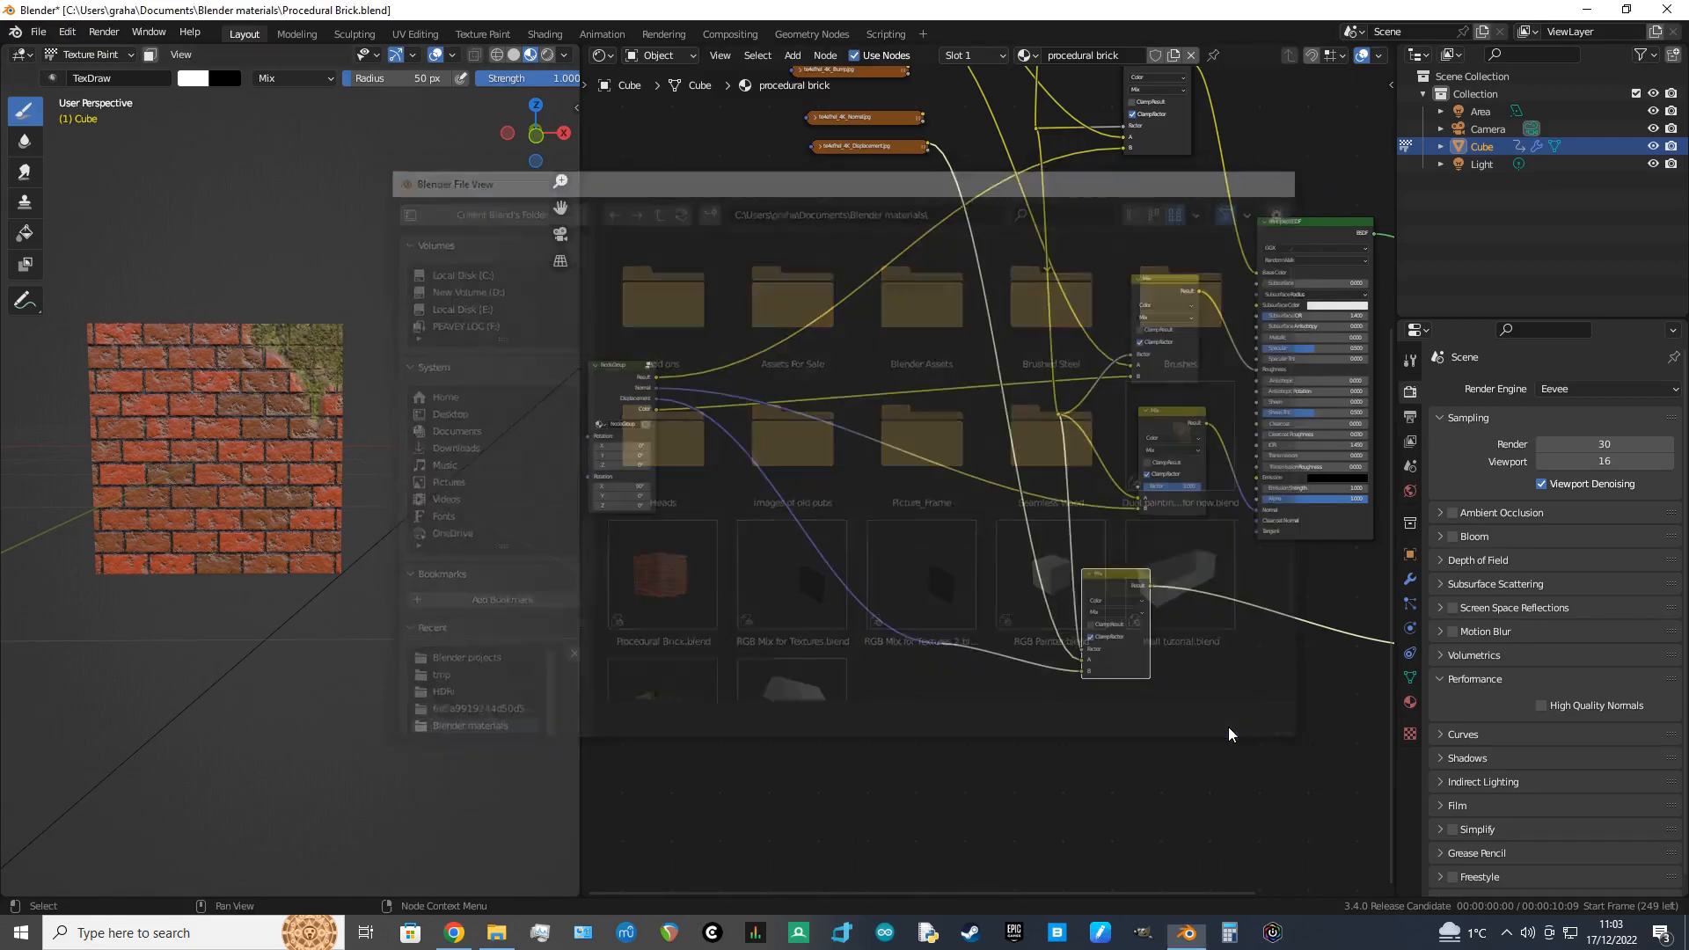
{"action": "left_click", "coordinate": [39, 32]}
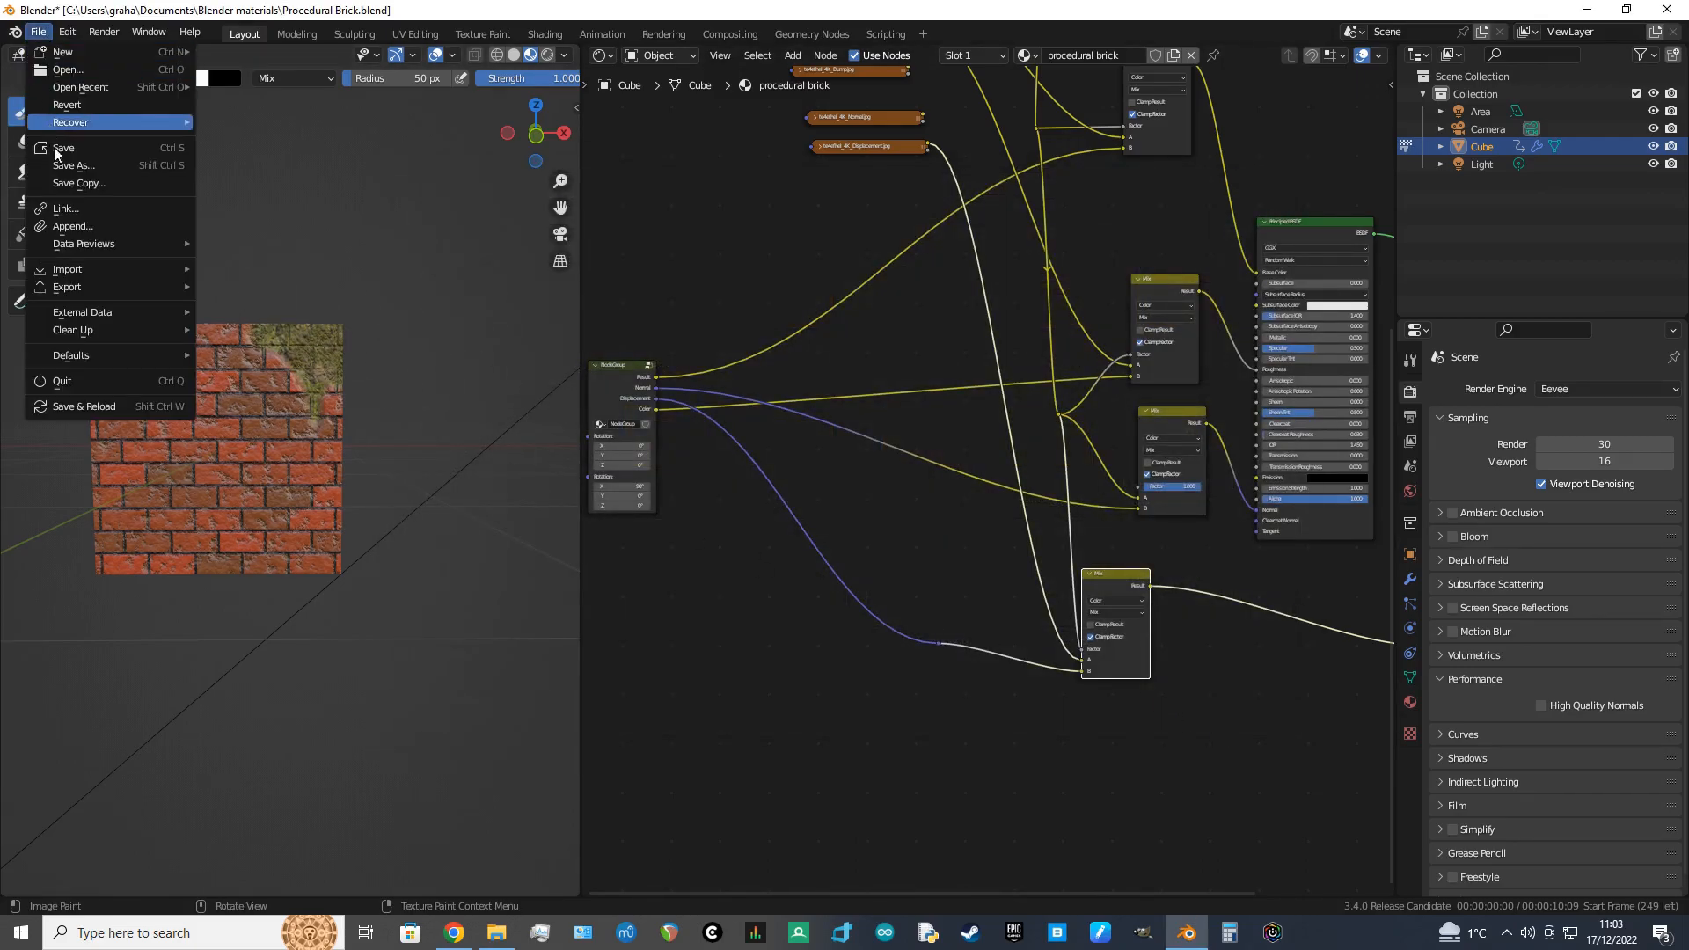
{"action": "left_click", "coordinate": [68, 182]}
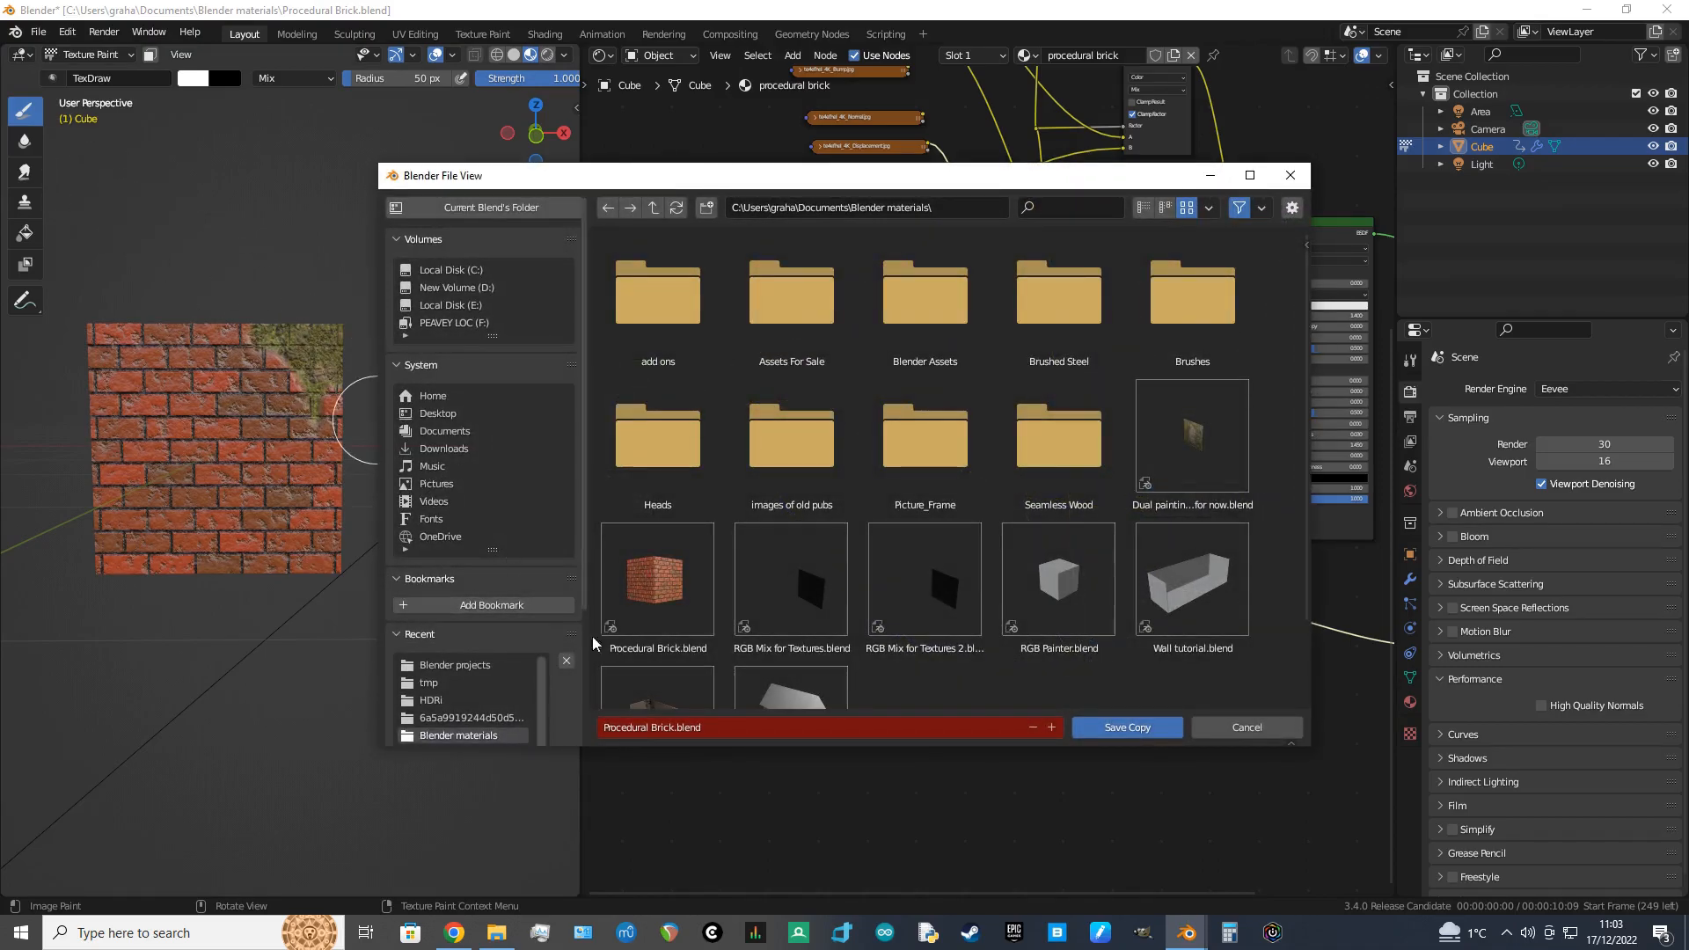
{"action": "left_click", "coordinate": [777, 727]}
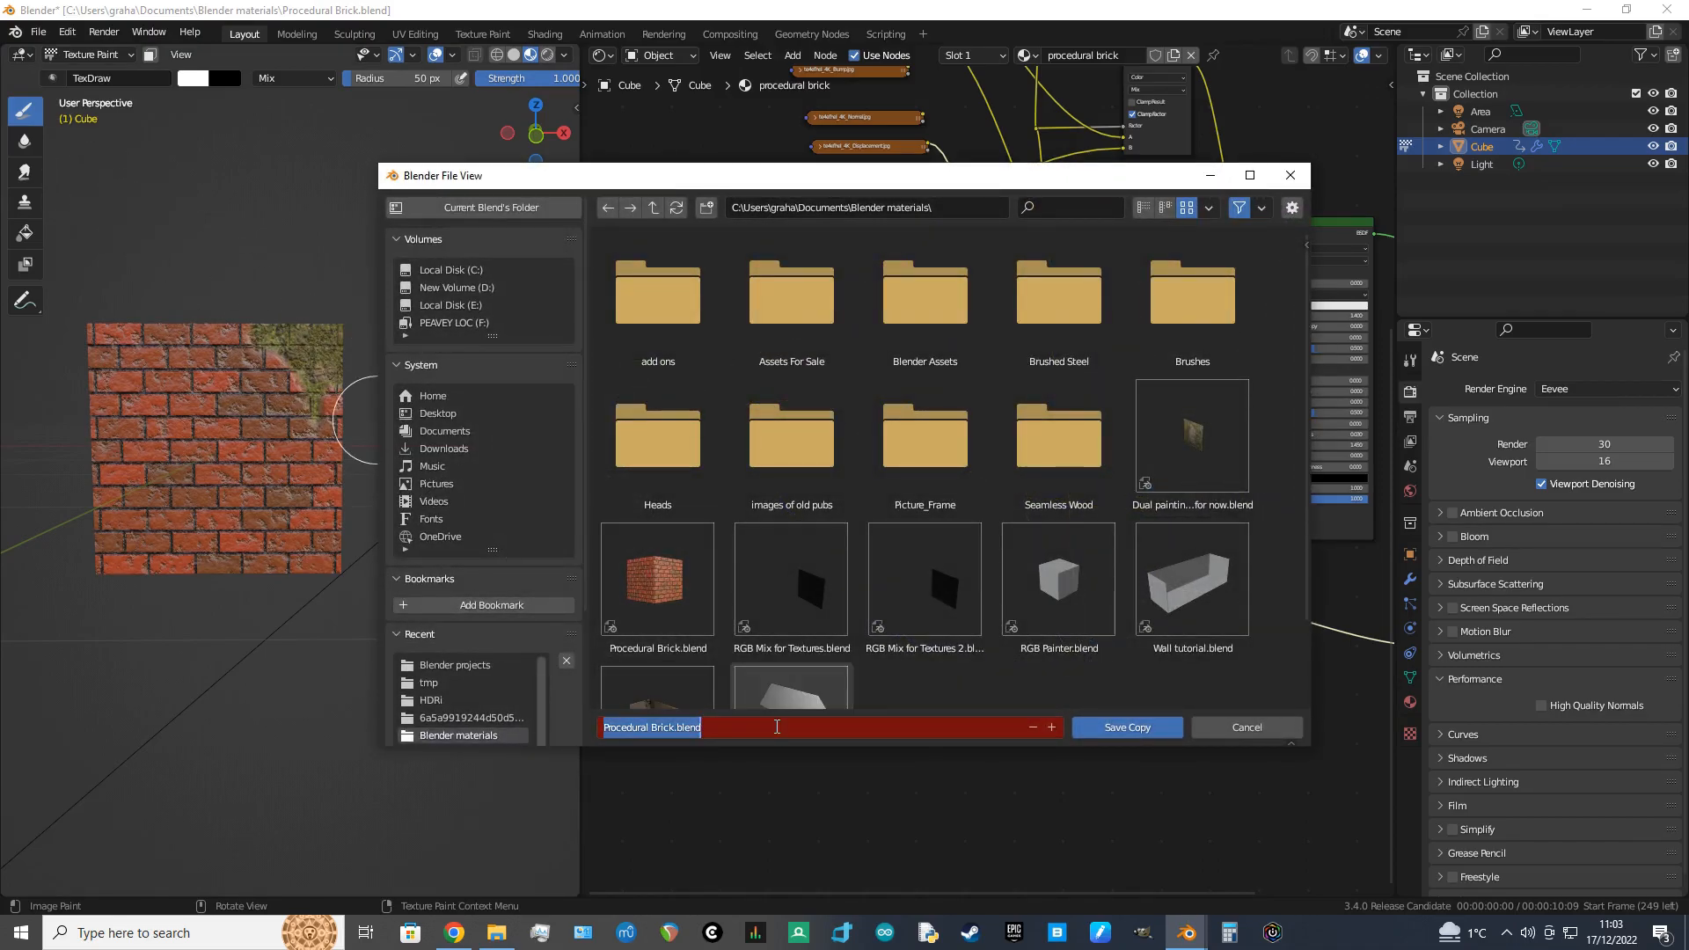
{"action": "key", "text": "Right"}
{"action": "key", "text": "Left"}
{"action": "key", "text": "Left"}
{"action": "key", "text": "Left"}
{"action": "key", "text": "Left"}
{"action": "key", "text": "Left"}
{"action": "key", "text": "Left"}
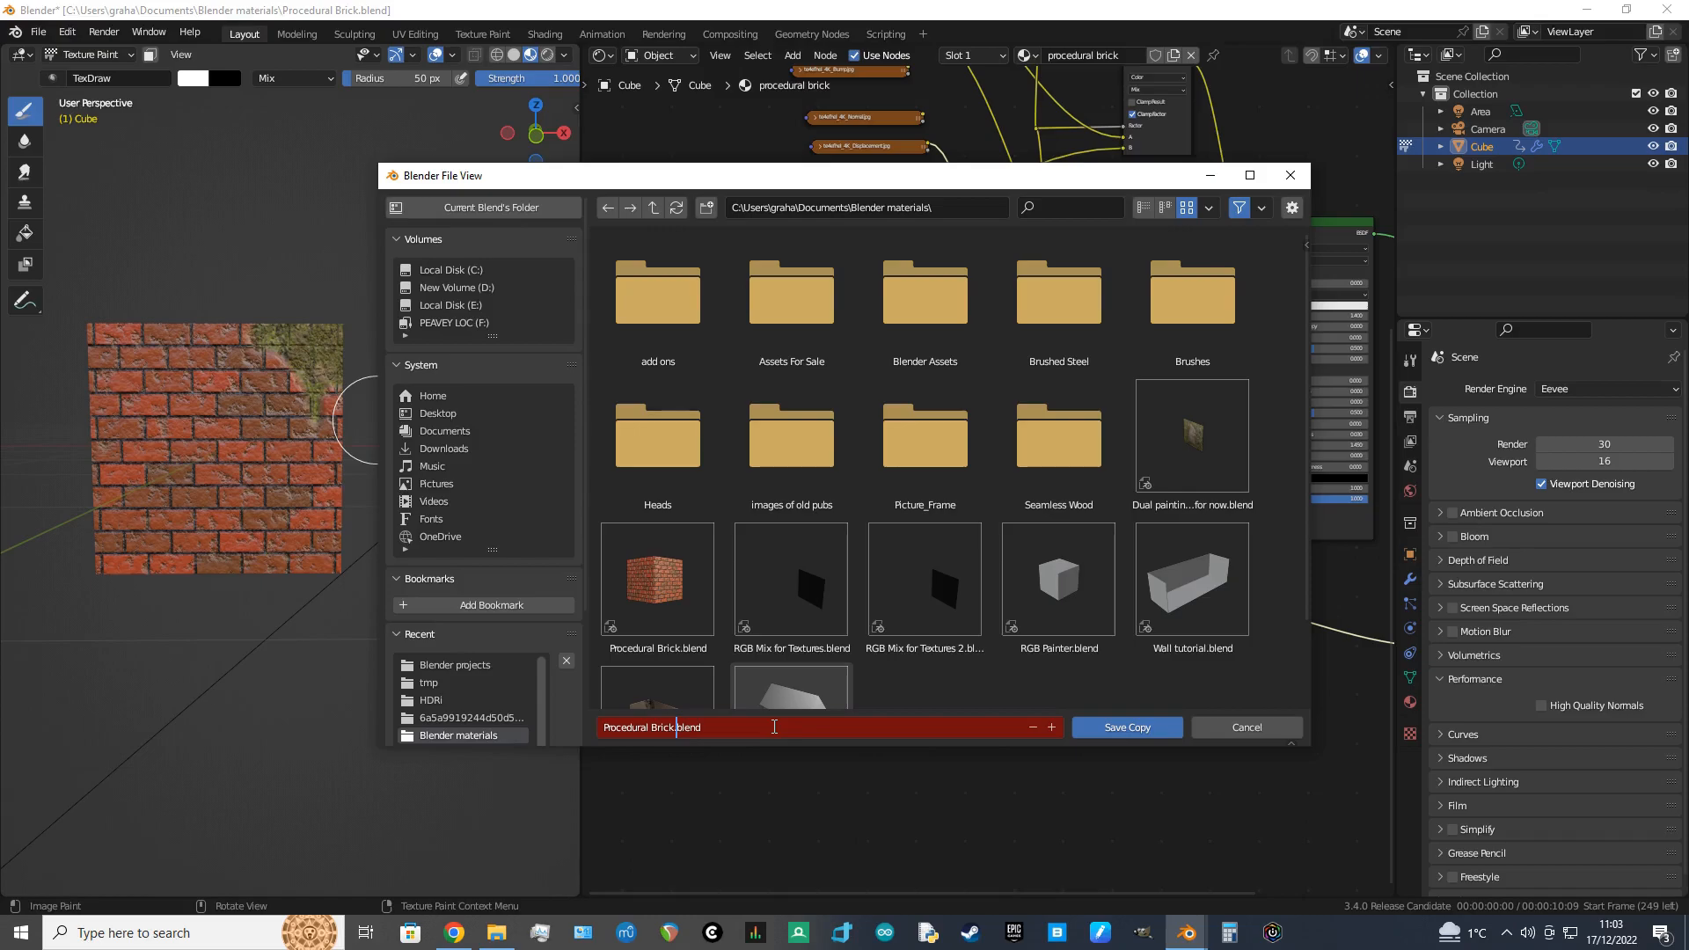
{"action": "type", "text": "2"}
{"action": "key", "text": "Return"}
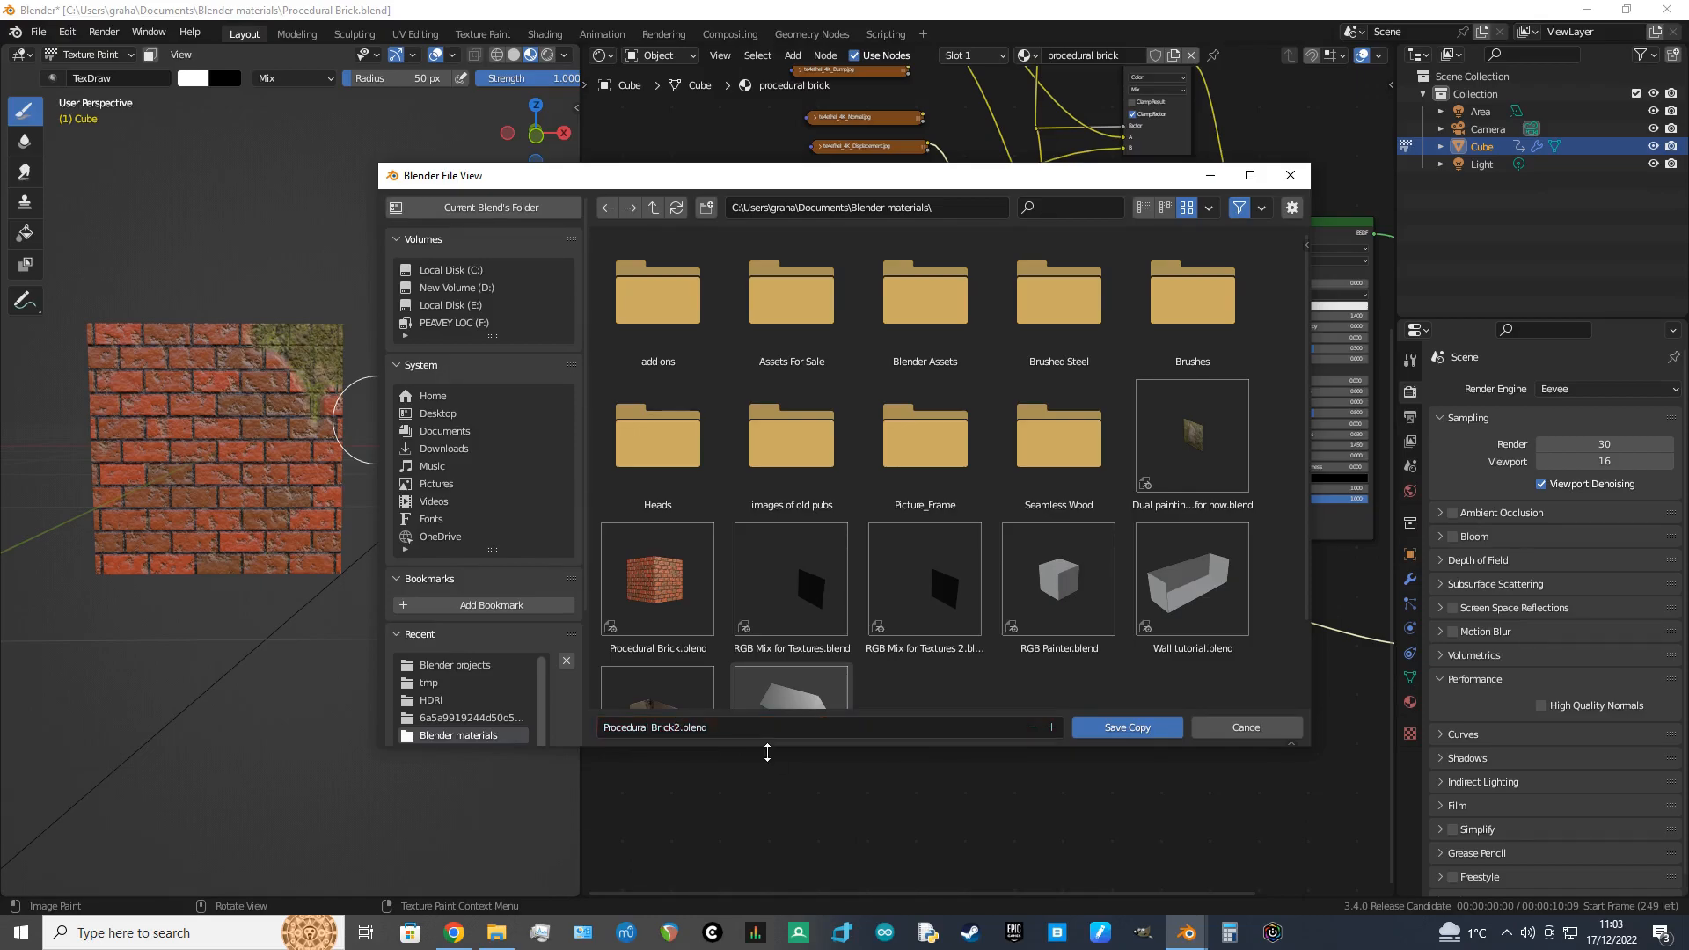
{"action": "left_click", "coordinate": [1125, 729]}
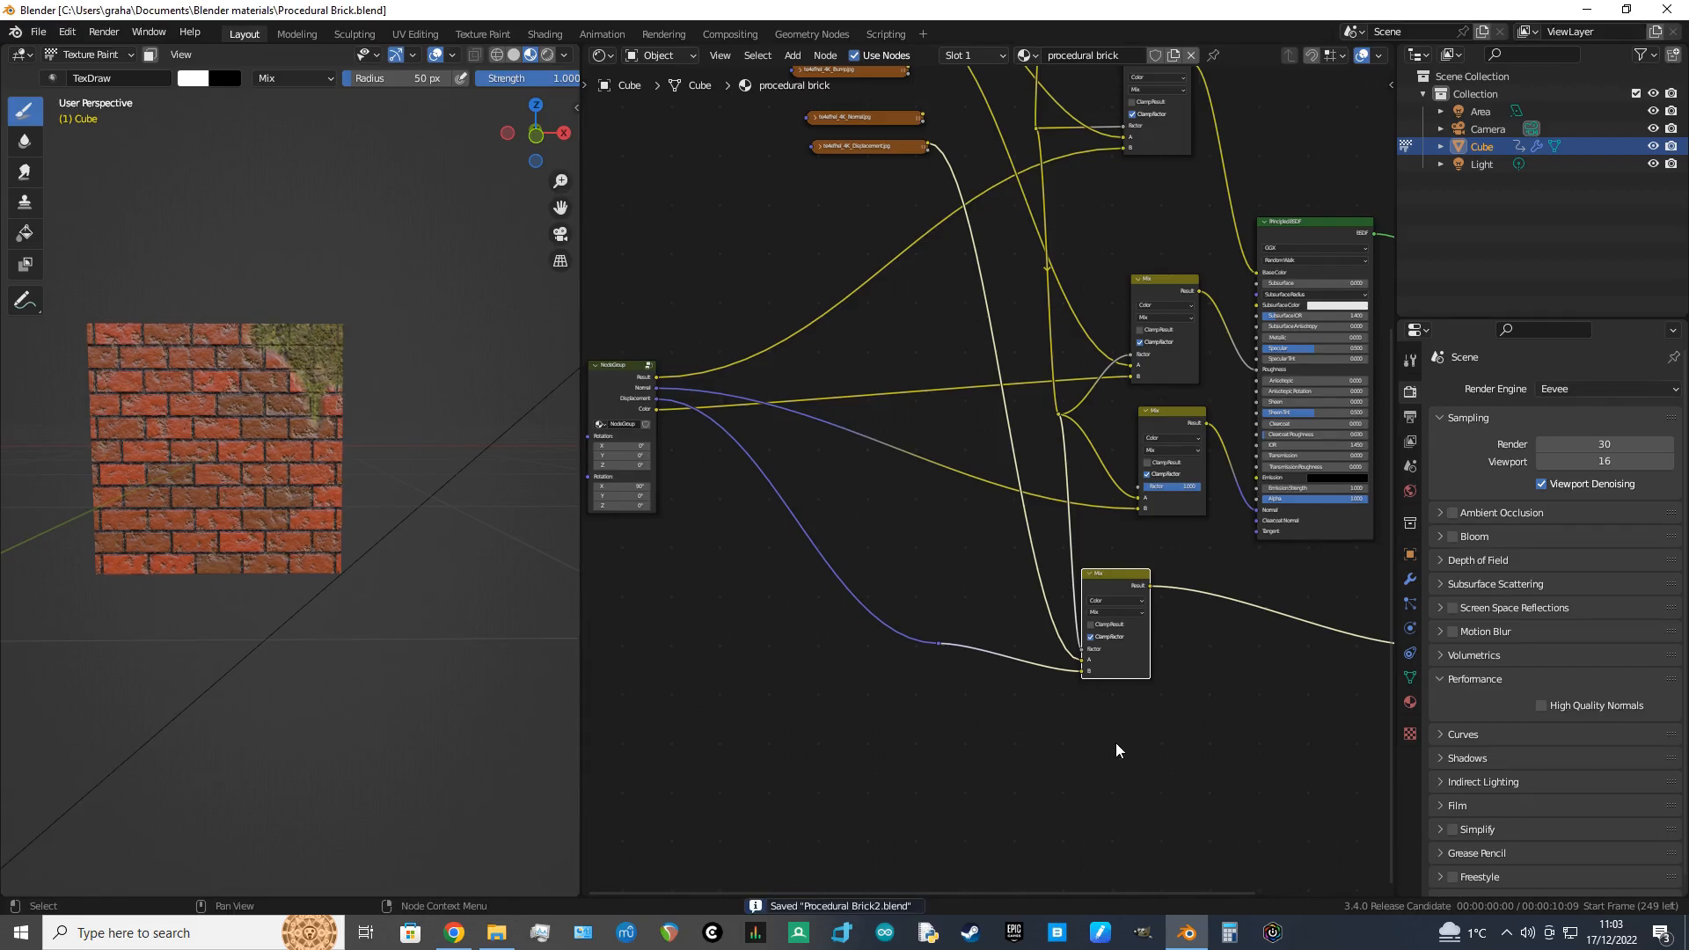
Step: Group the five moss image textures and the four Mix nodes into a single node group
{"action": "scroll", "coordinate": [1154, 741], "scroll_direction": "down", "scroll_amount": 3}
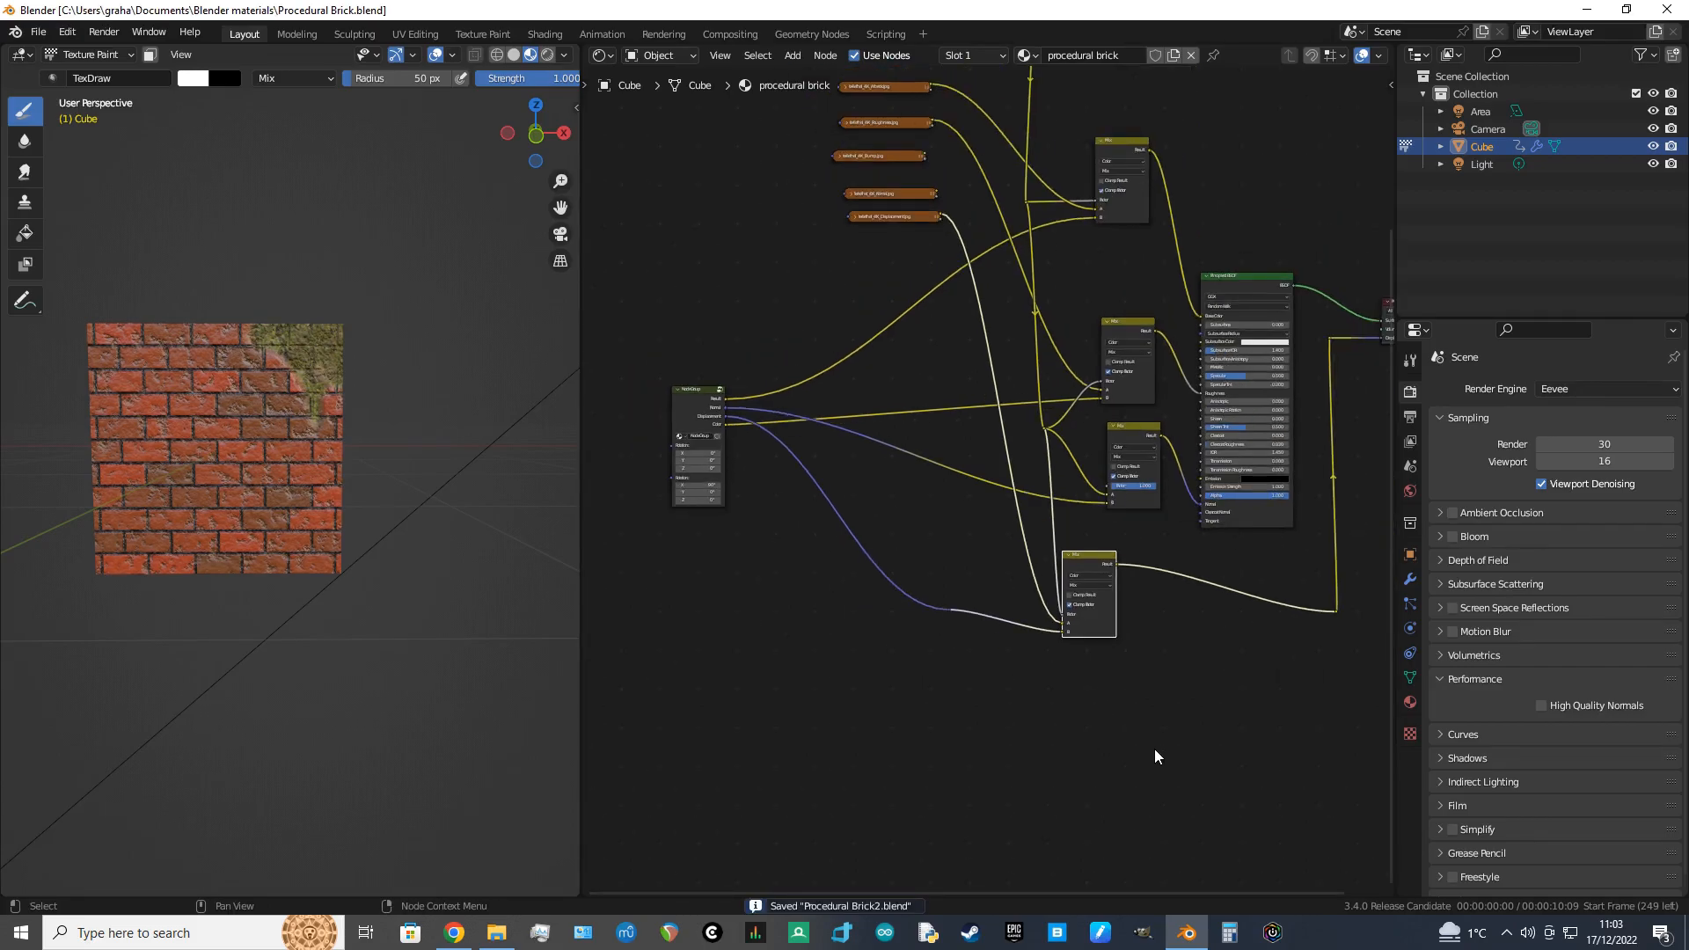
{"action": "middle_click_drag", "start_coordinate": [1148, 779], "coordinate": [1131, 796]}
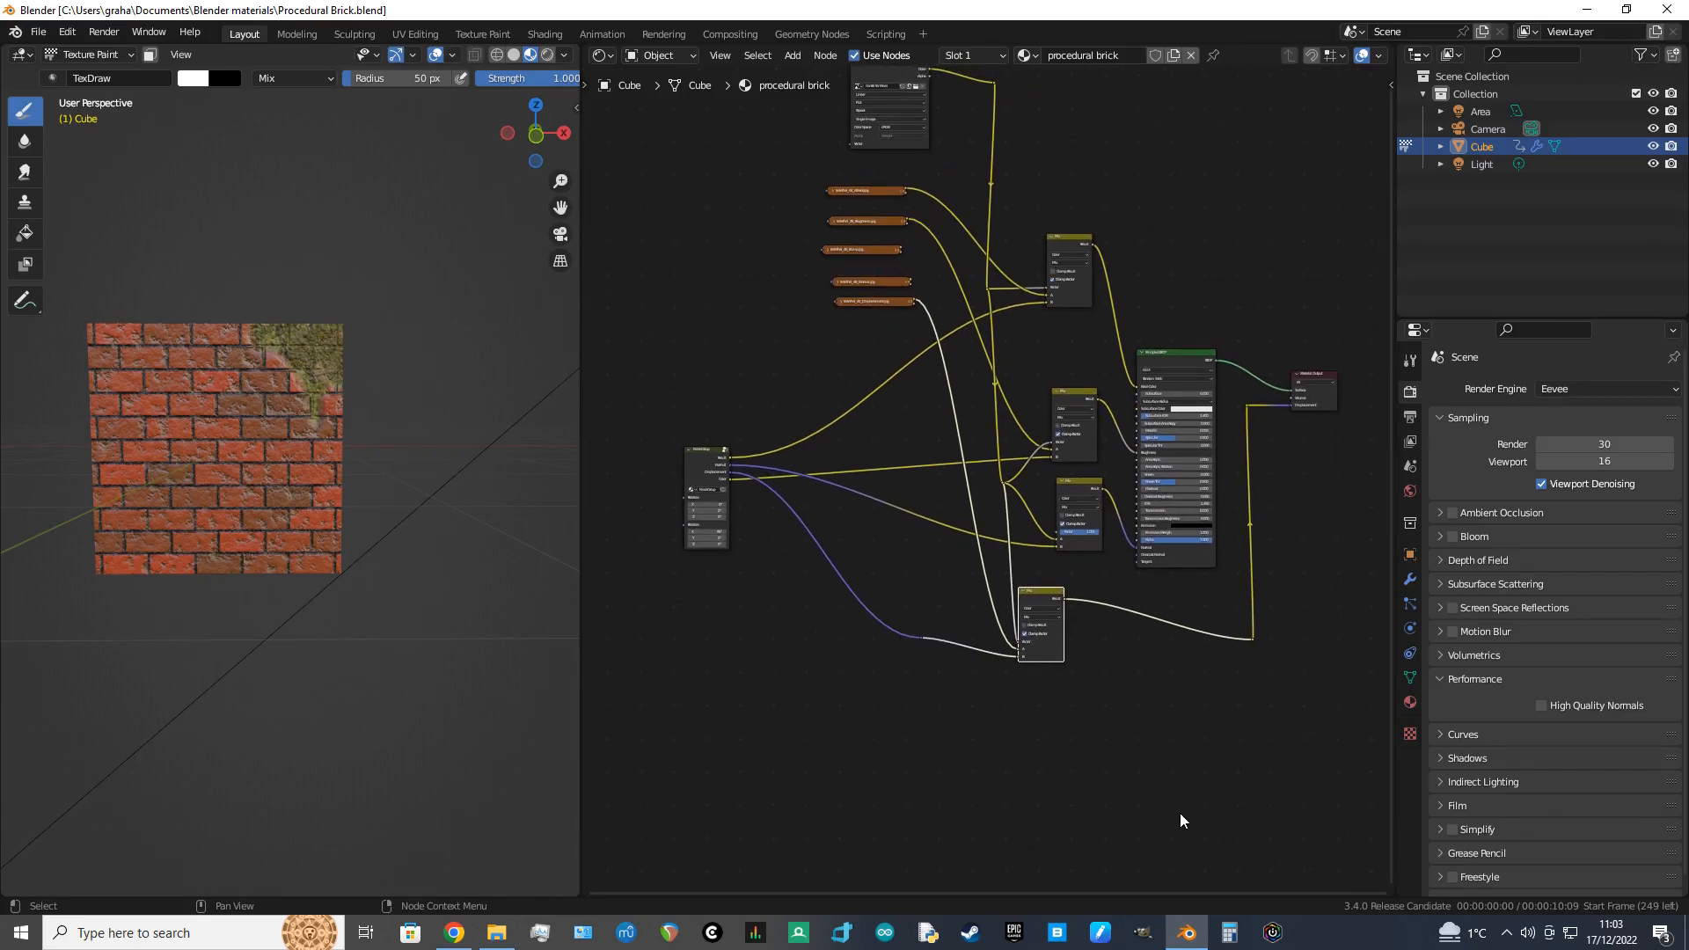
{"action": "scroll", "coordinate": [1180, 813], "scroll_direction": "down", "scroll_amount": 2}
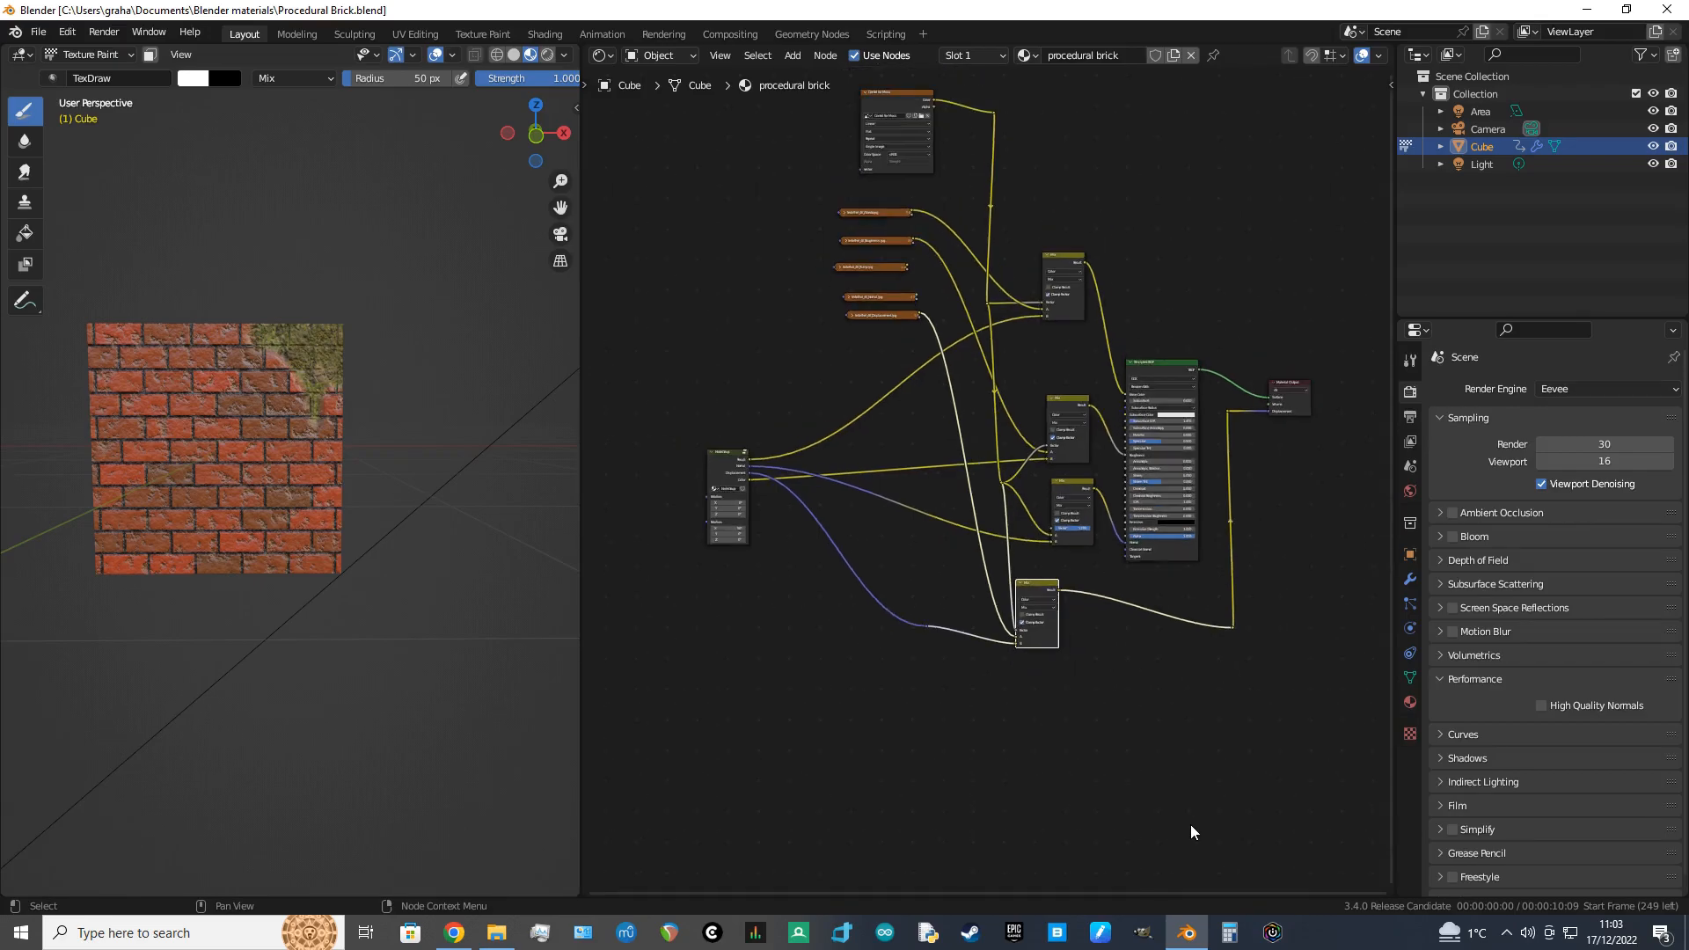
{"action": "left_click", "coordinate": [1107, 763]}
{"action": "left_click_drag", "start_coordinate": [1107, 763], "coordinate": [794, 194]}
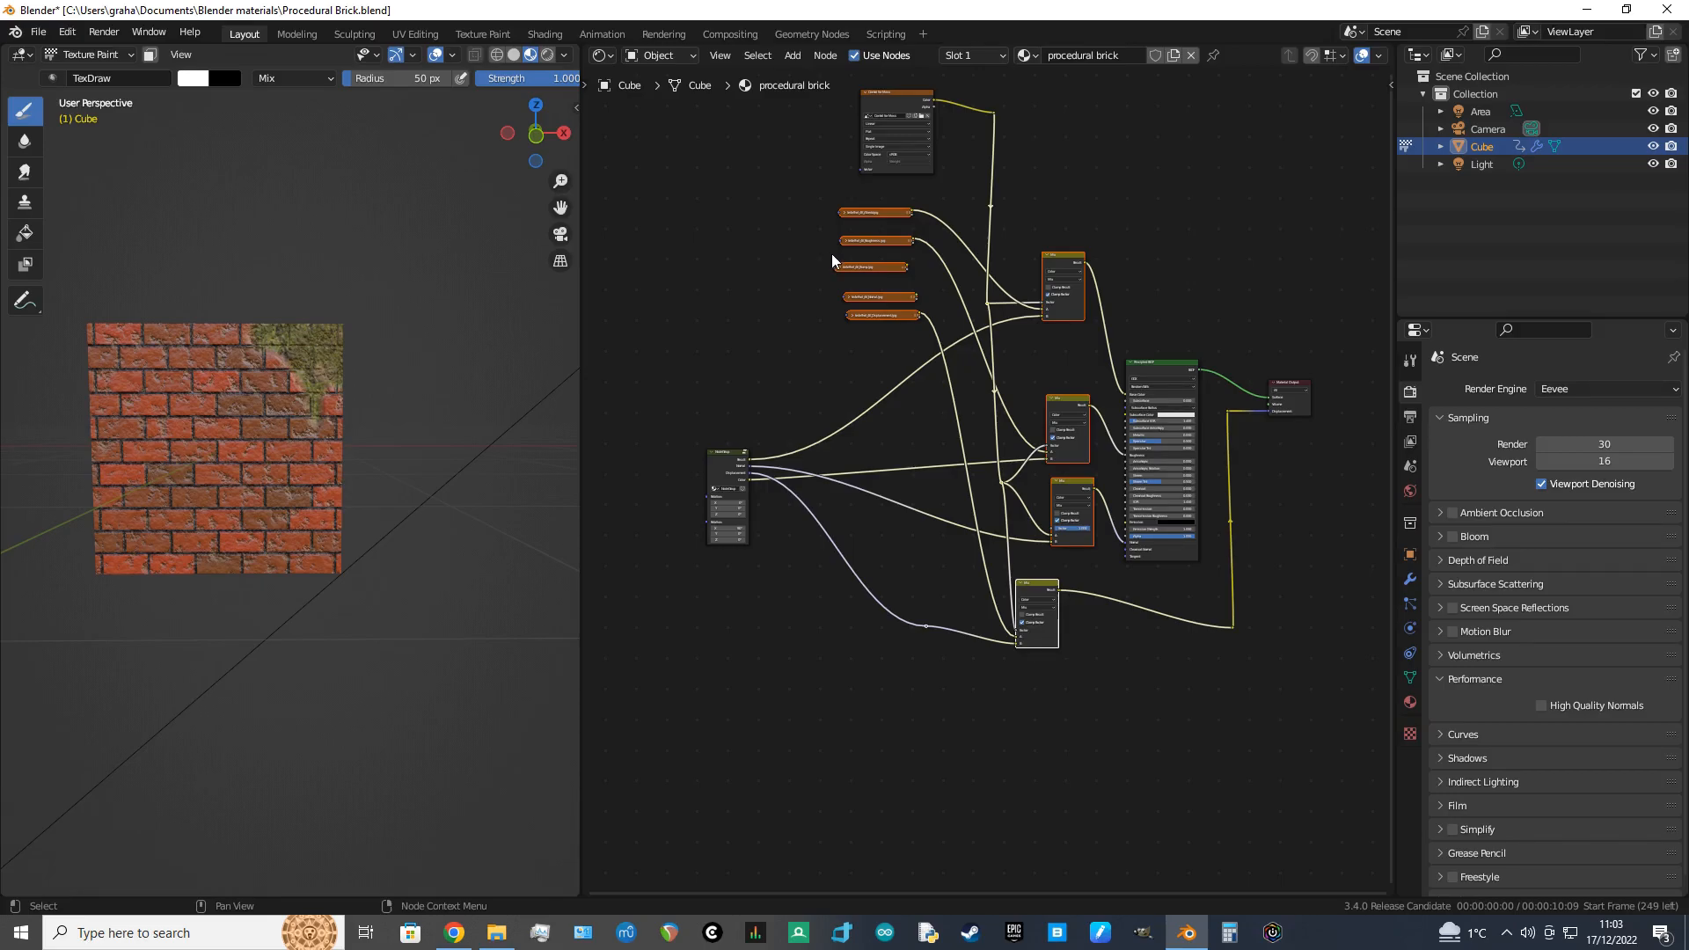
{"action": "key", "text": "ctrl+g"}
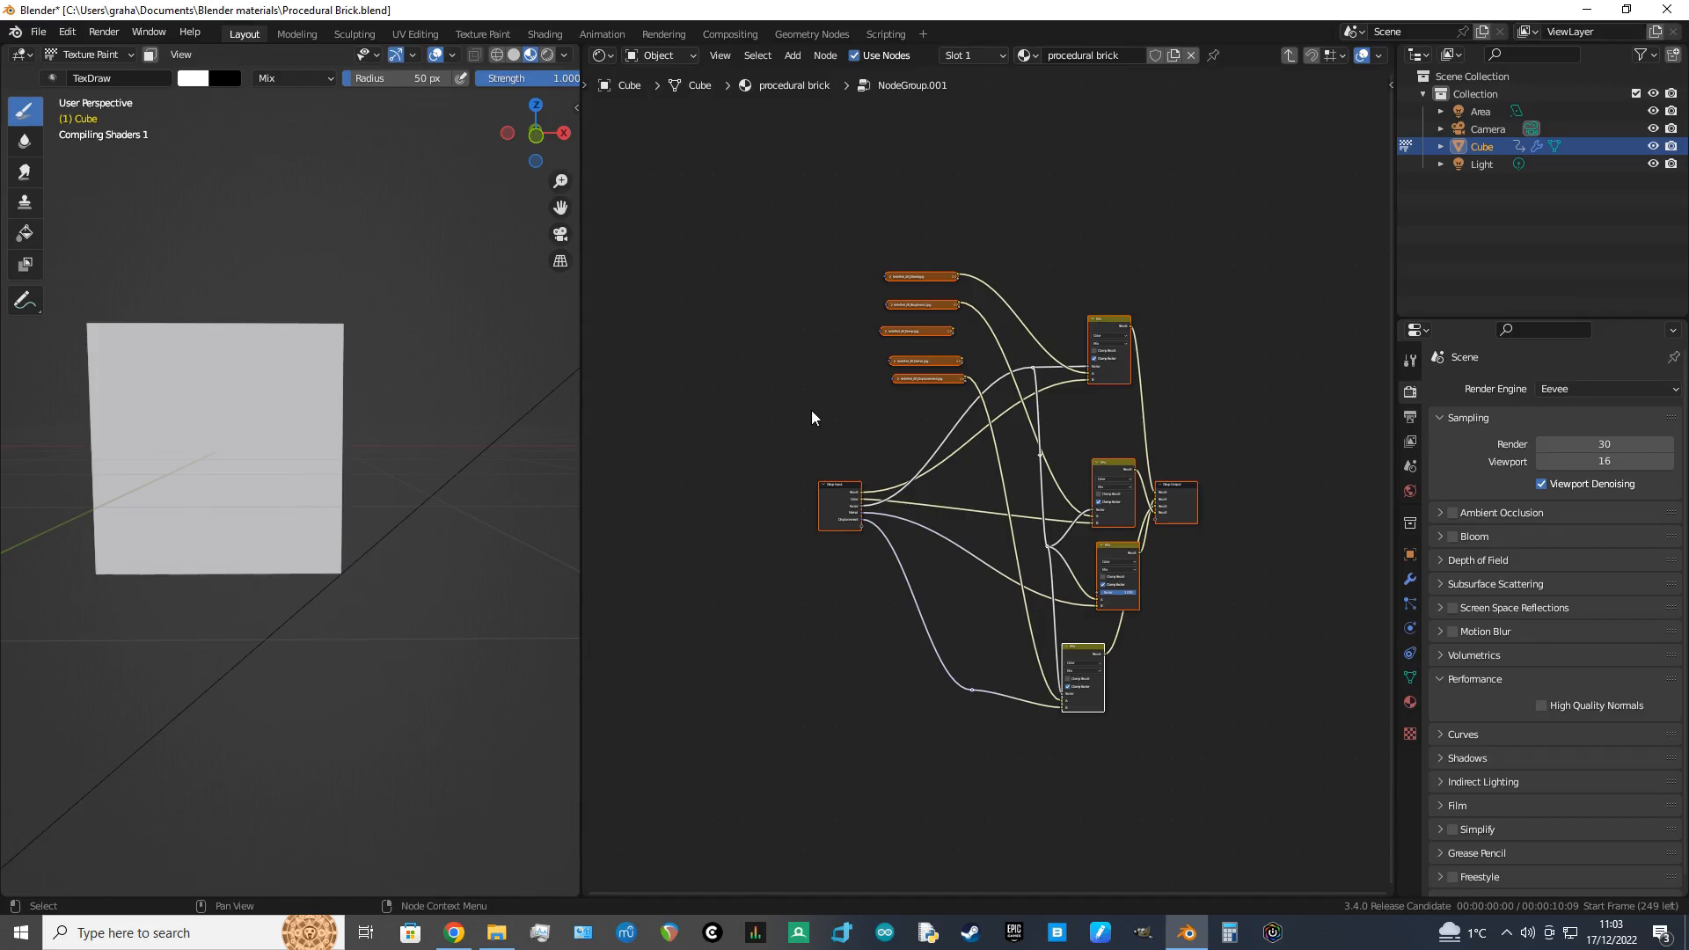
Step: Show the new group's input and output settings and rename the first output Mix Base
{"action": "scroll", "coordinate": [880, 436], "scroll_direction": "up", "scroll_amount": 2}
{"action": "middle_click_drag", "start_coordinate": [880, 415], "coordinate": [743, 376]}
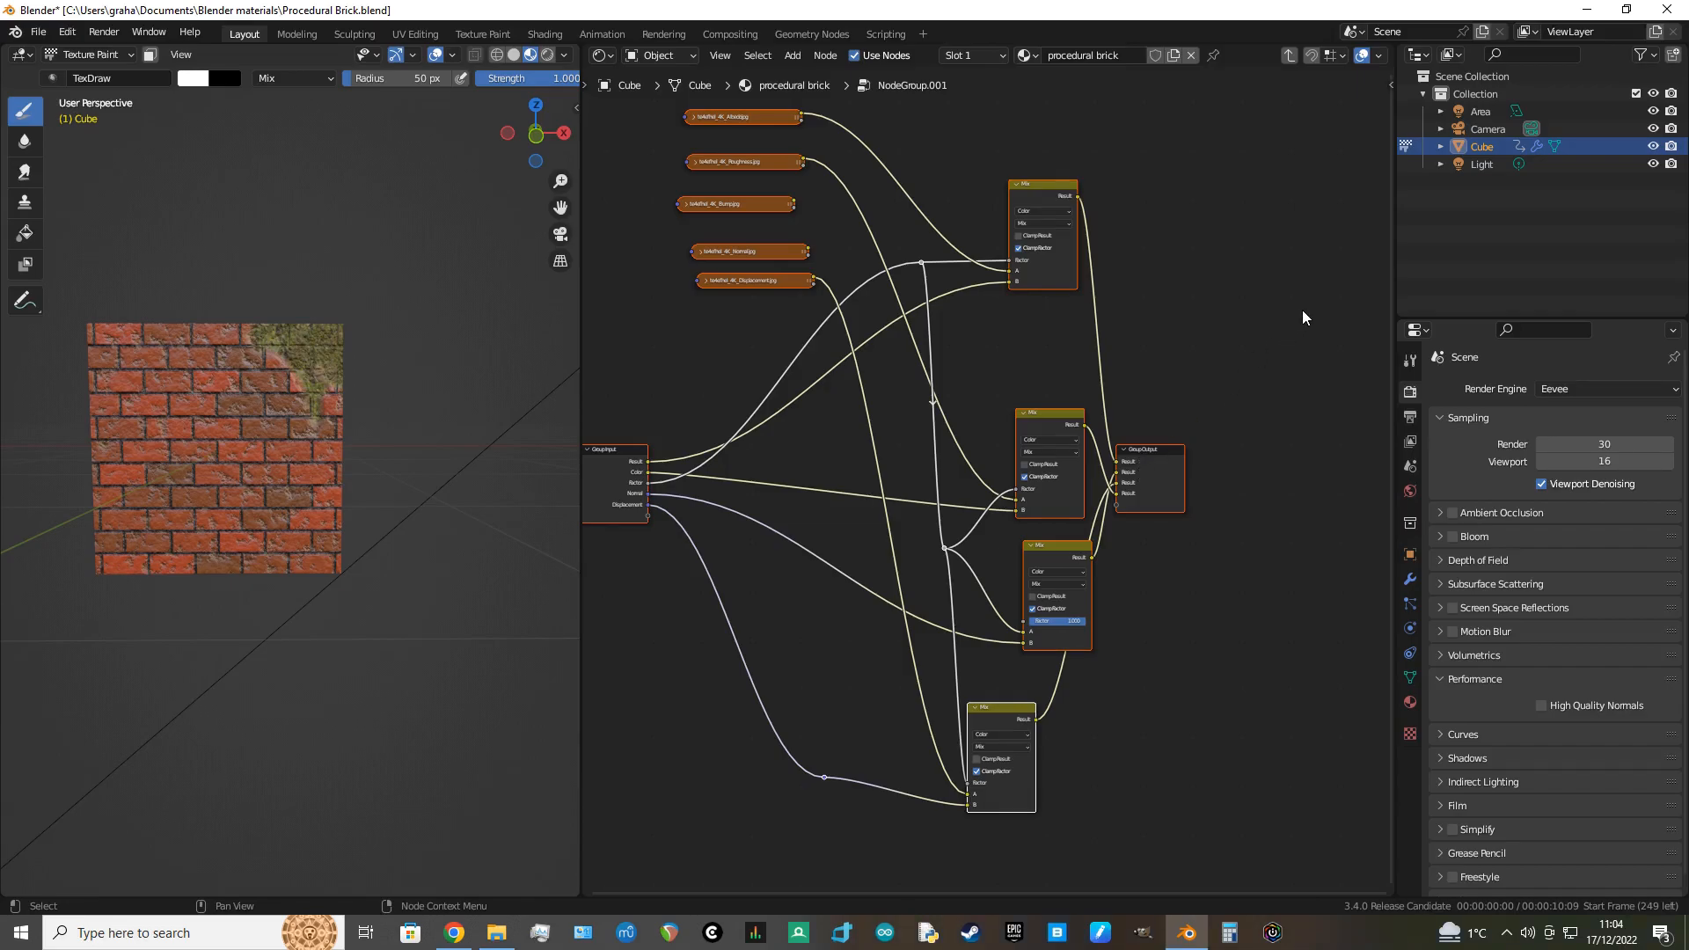
{"action": "key", "text": "n"}
{"action": "left_click", "coordinate": [1071, 457]}
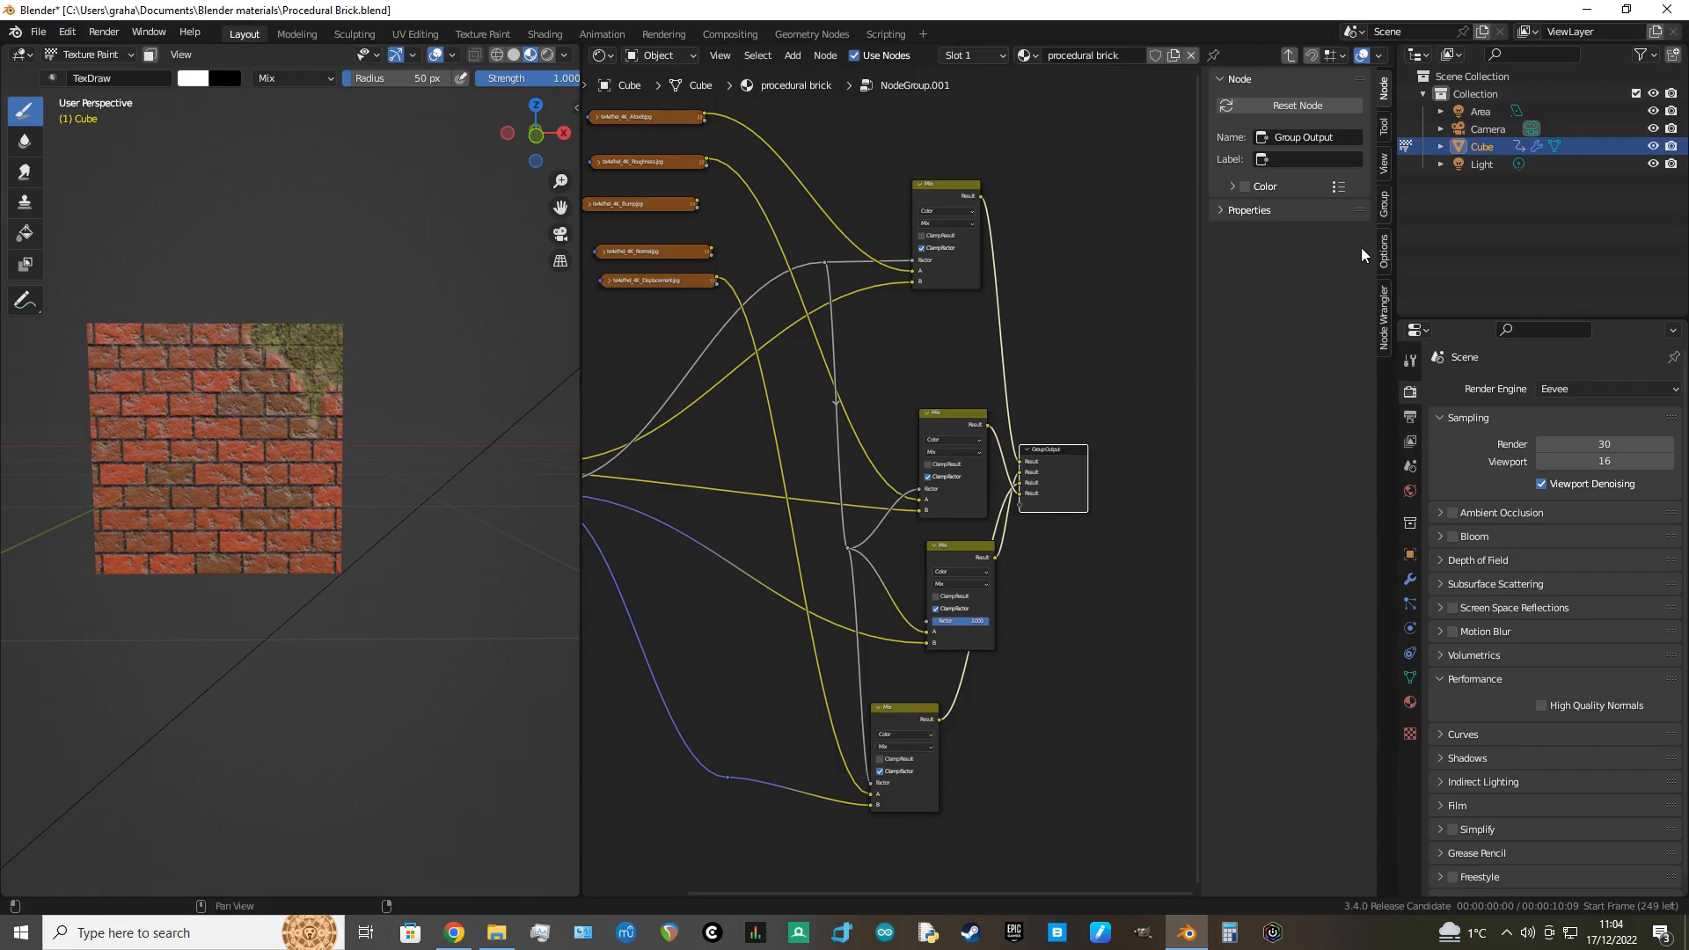
{"action": "left_click", "coordinate": [1384, 210]}
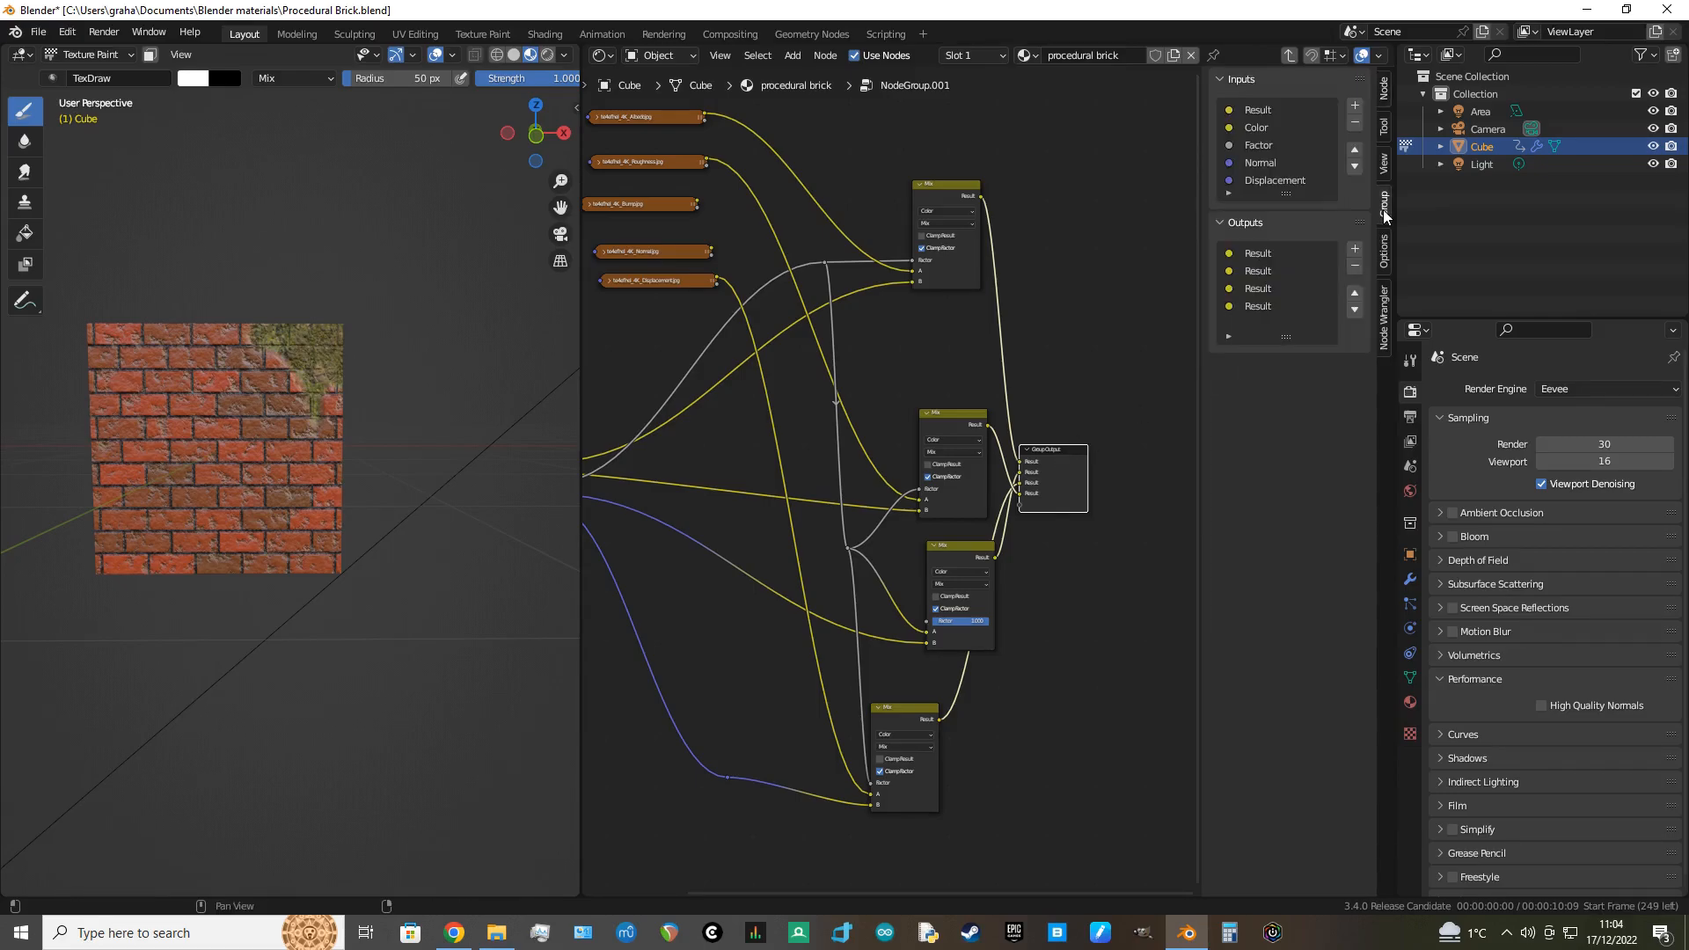
{"action": "double_click", "coordinate": [1262, 255]}
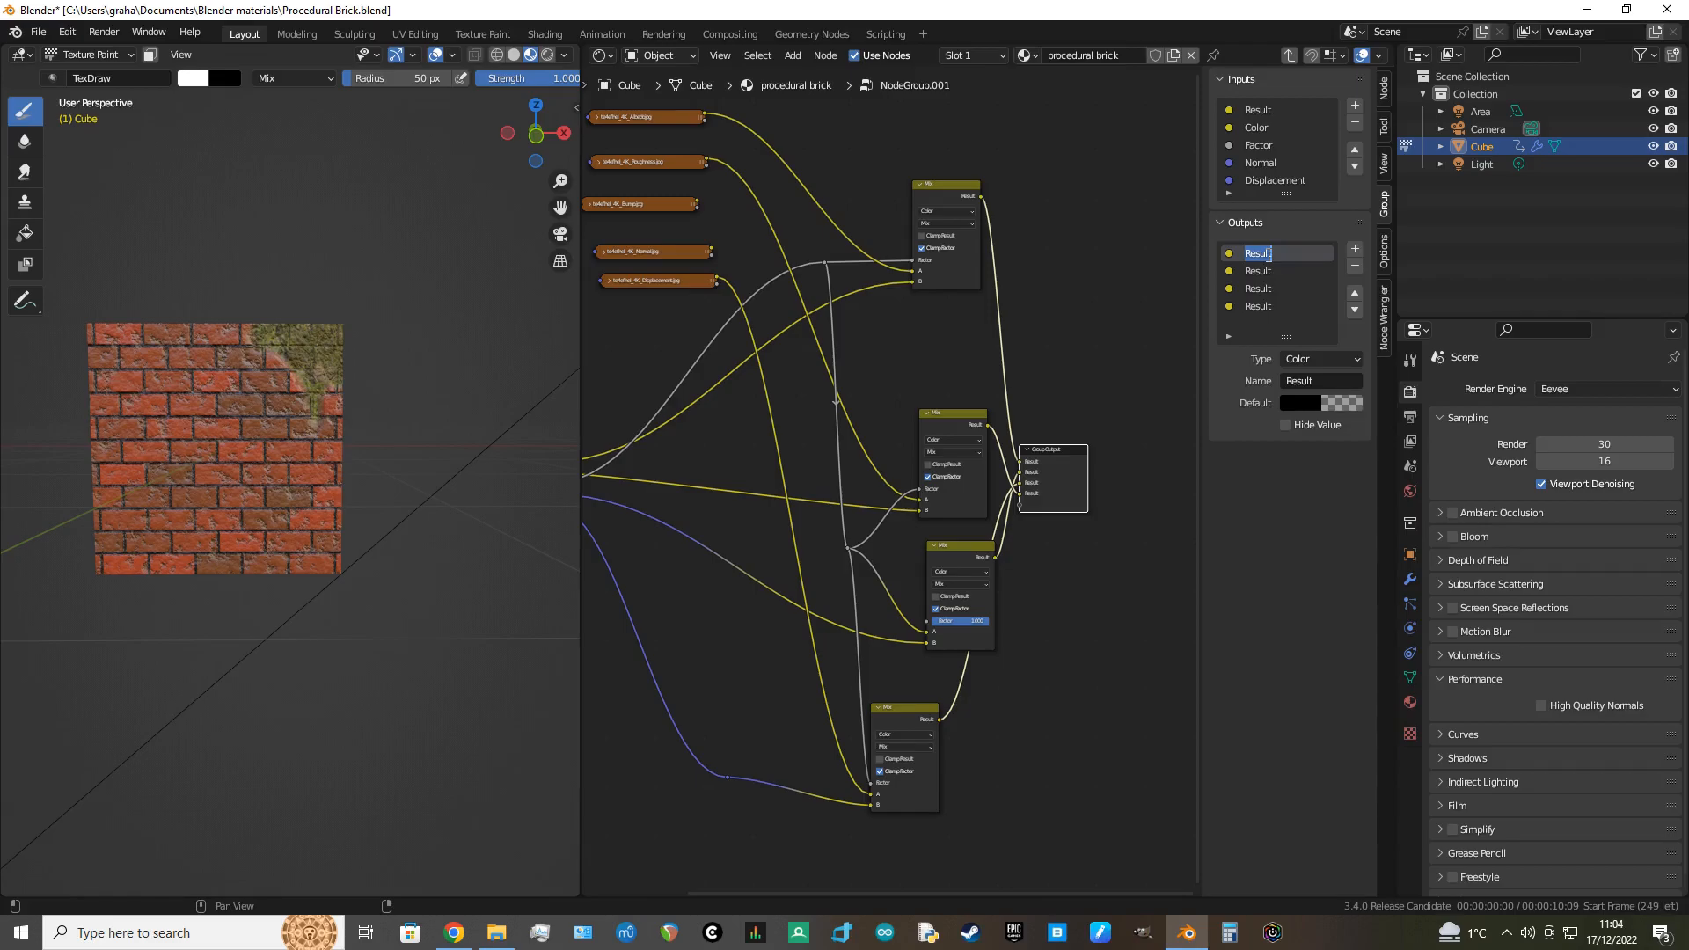
{"action": "type", "text": "Mix Base"}
{"action": "key", "text": "Return"}
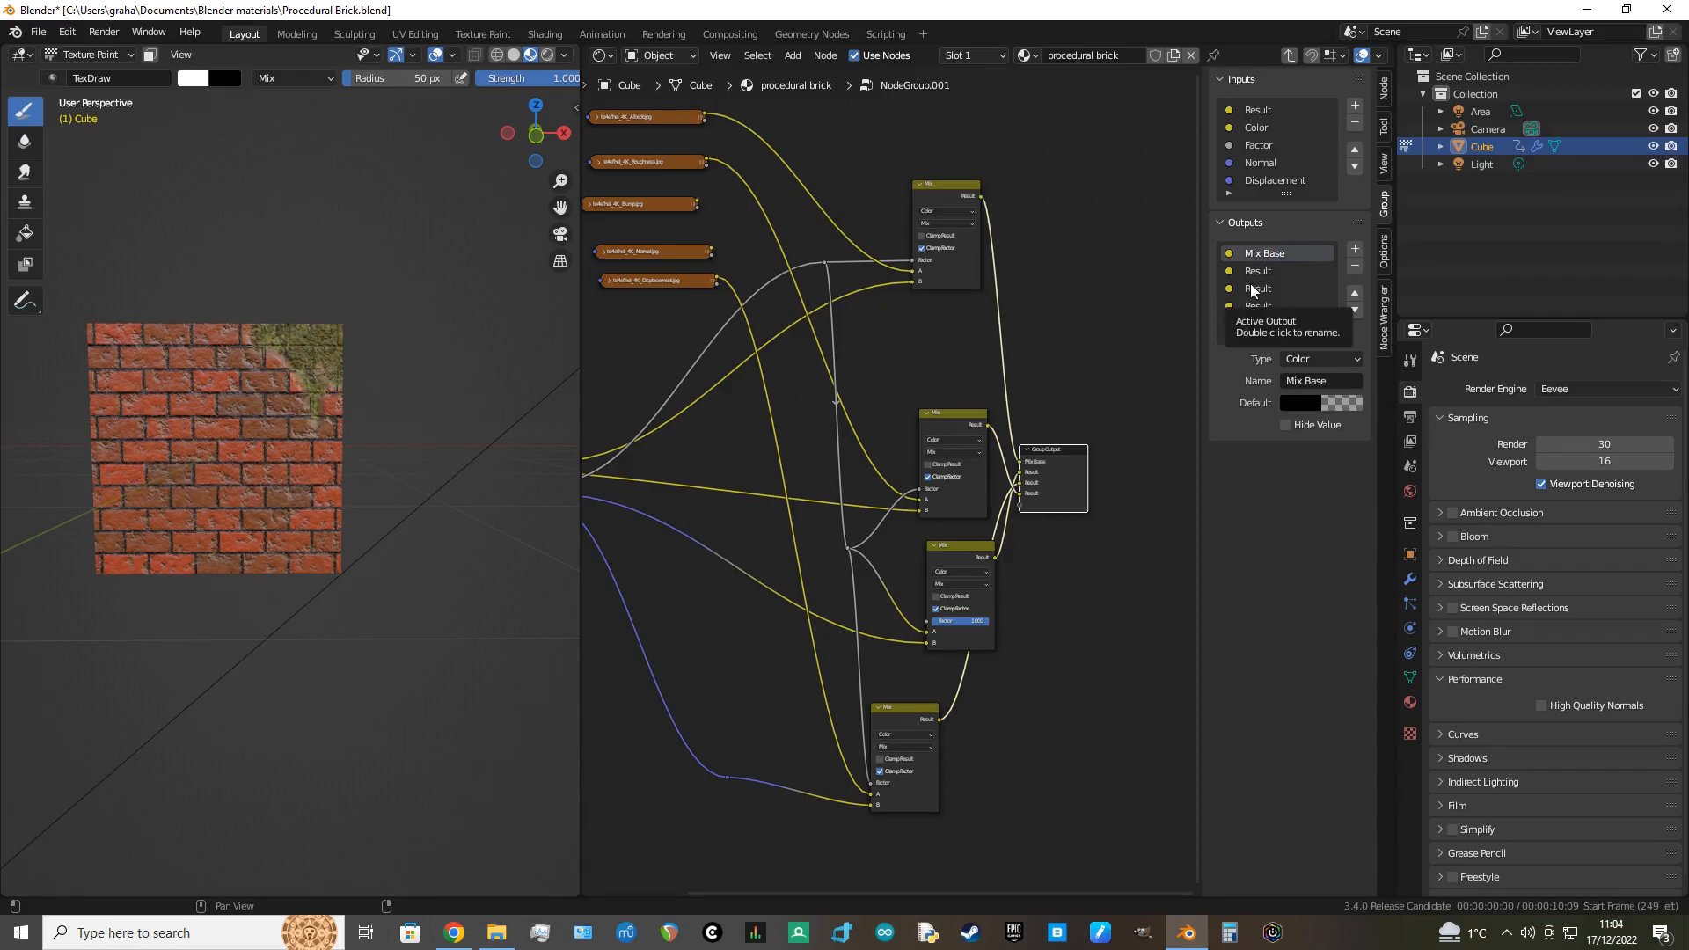
Step: Rename the second group output Mix Ruff and start the third output's name with Mix
{"action": "left_click", "coordinate": [1271, 271]}
{"action": "double_click", "coordinate": [1272, 270]}
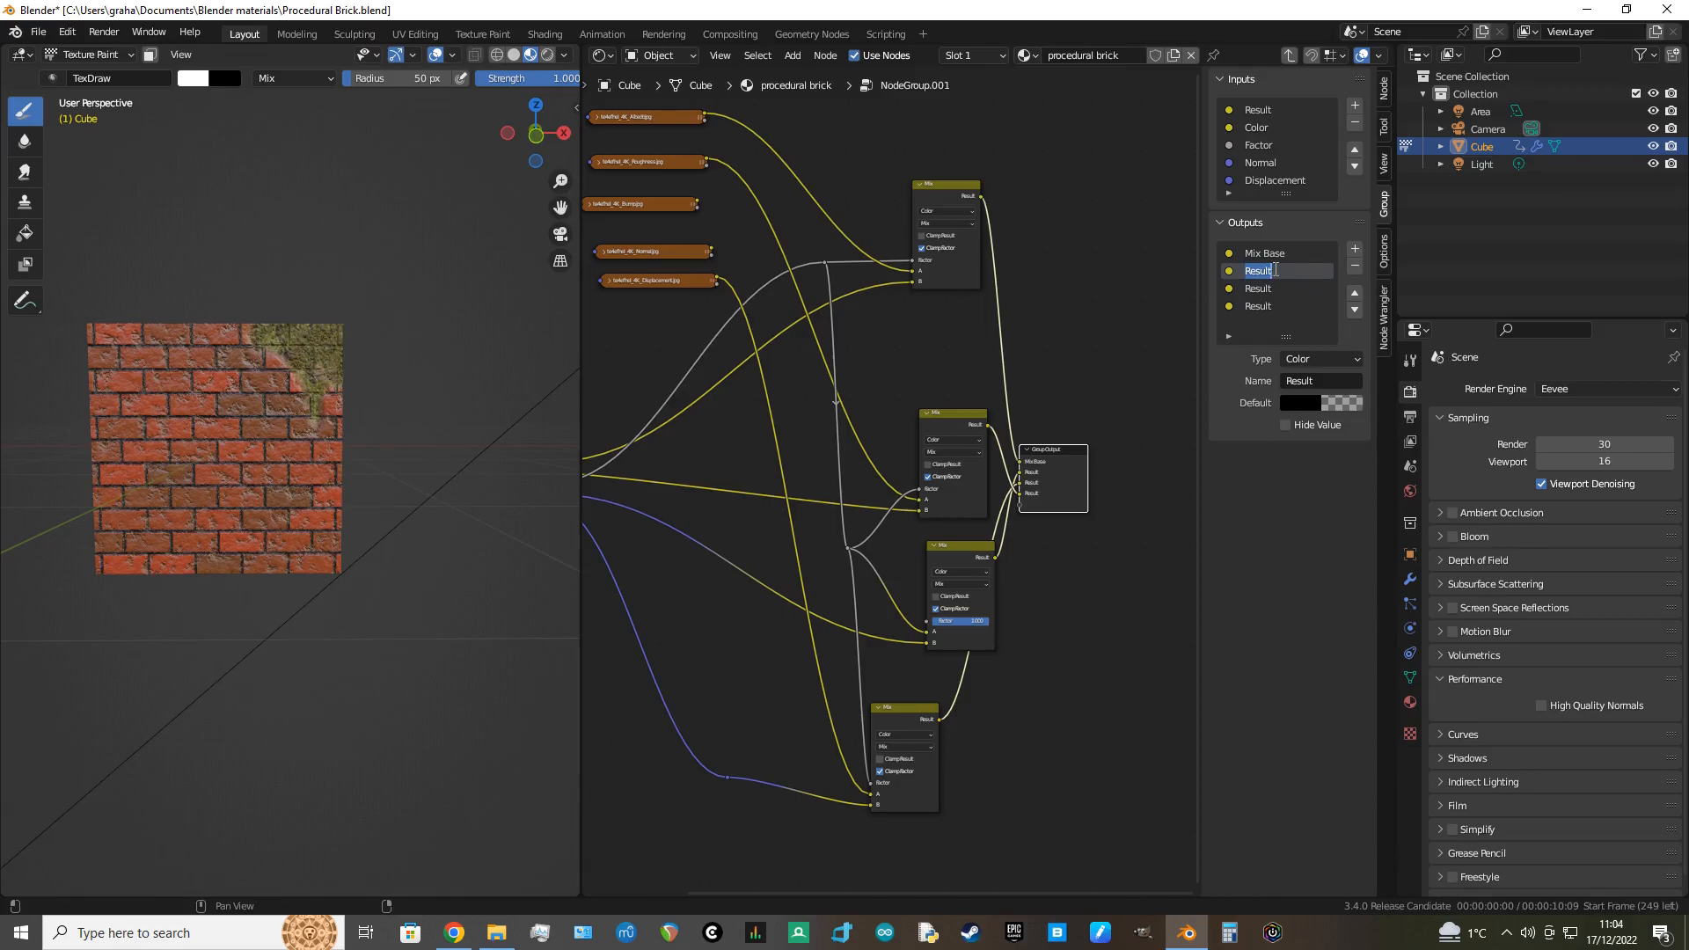
{"action": "type", "text": "Mix Ruff"}
{"action": "key", "text": "Return"}
{"action": "double_click", "coordinate": [1265, 287]}
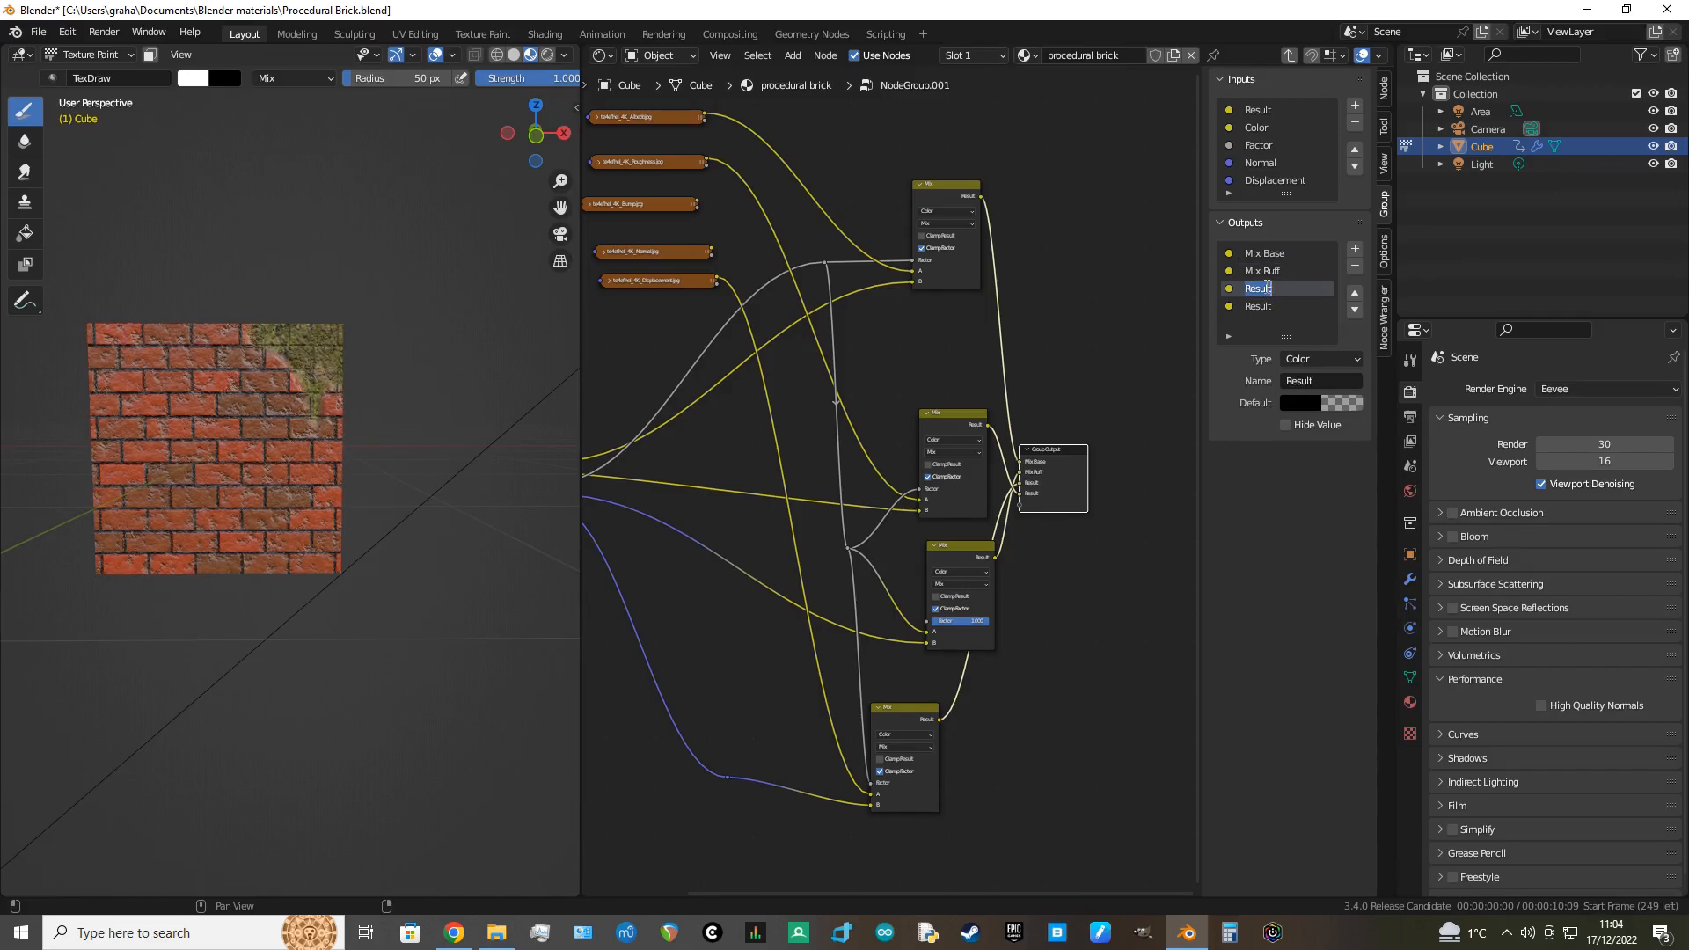
{"action": "type", "text": "Mix"}
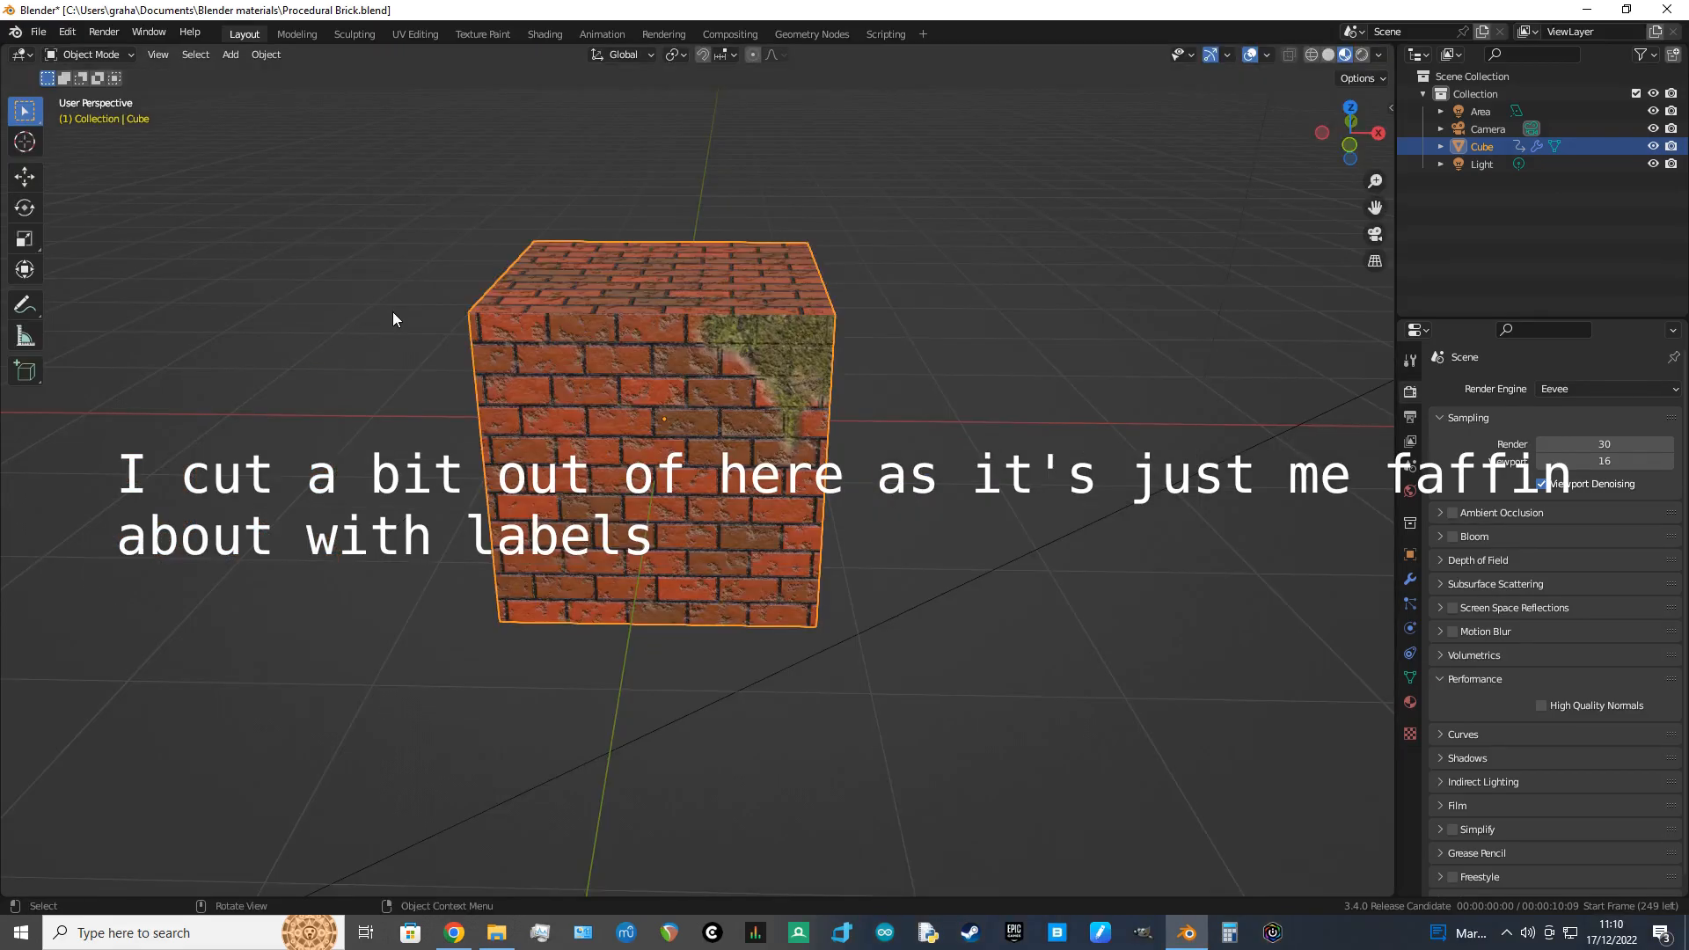
Step: Duplicate the brick cube and leave the copy at the original's position
{"action": "key", "text": "shift+d"}
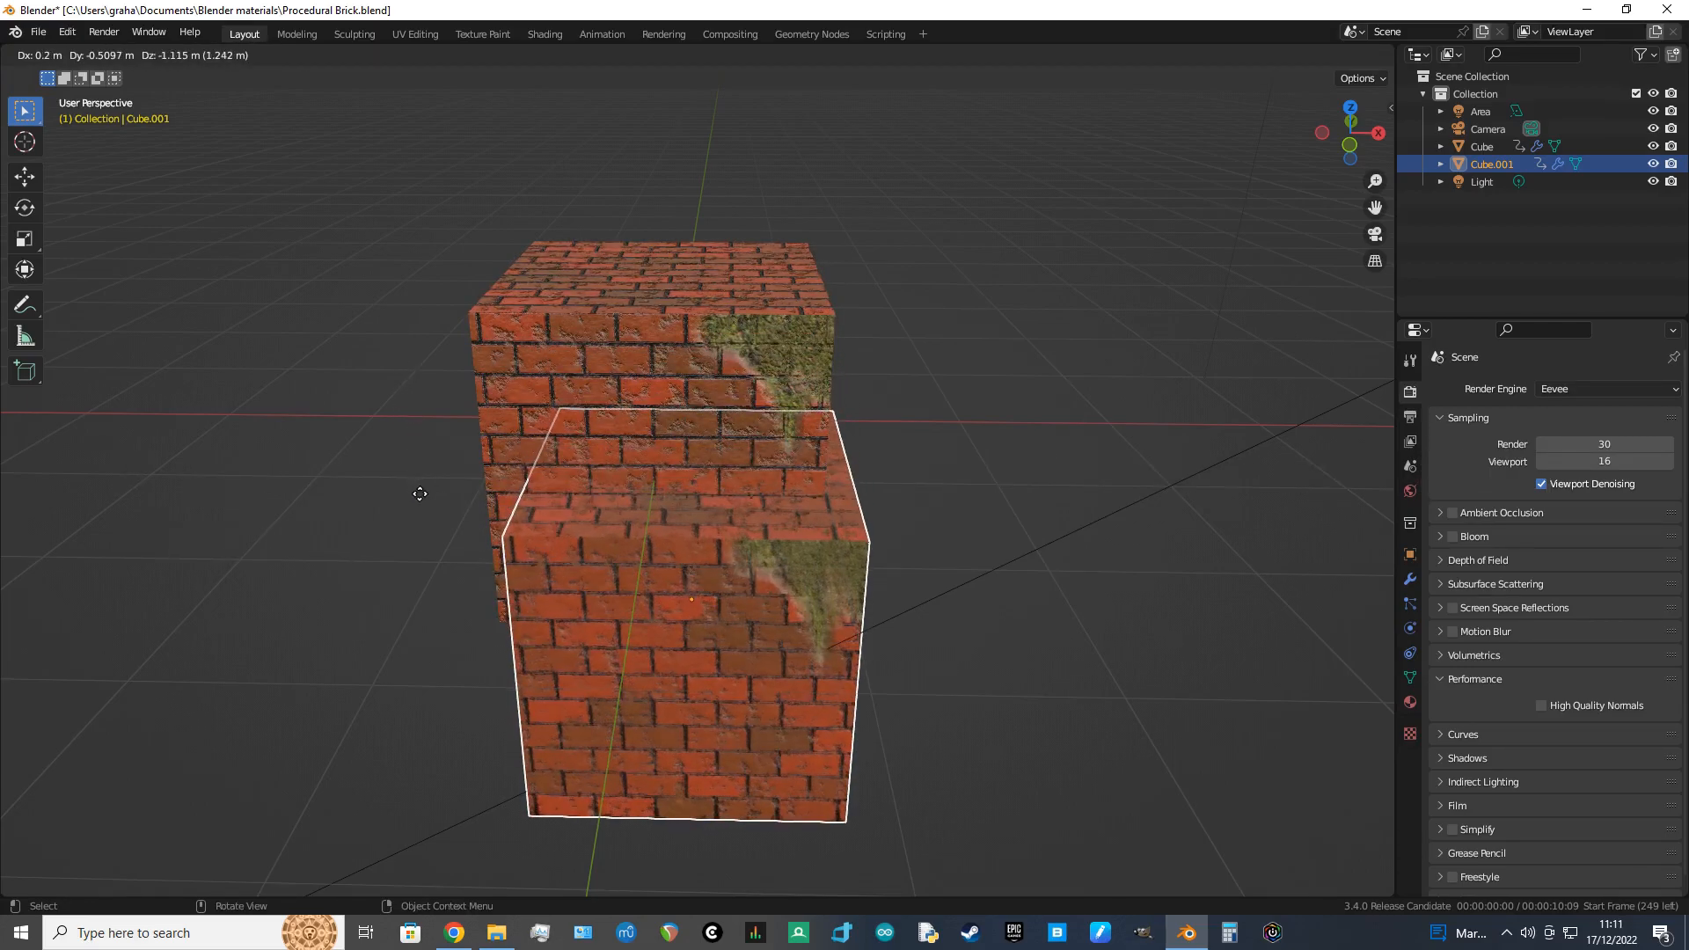
{"action": "right_click", "coordinate": [557, 545]}
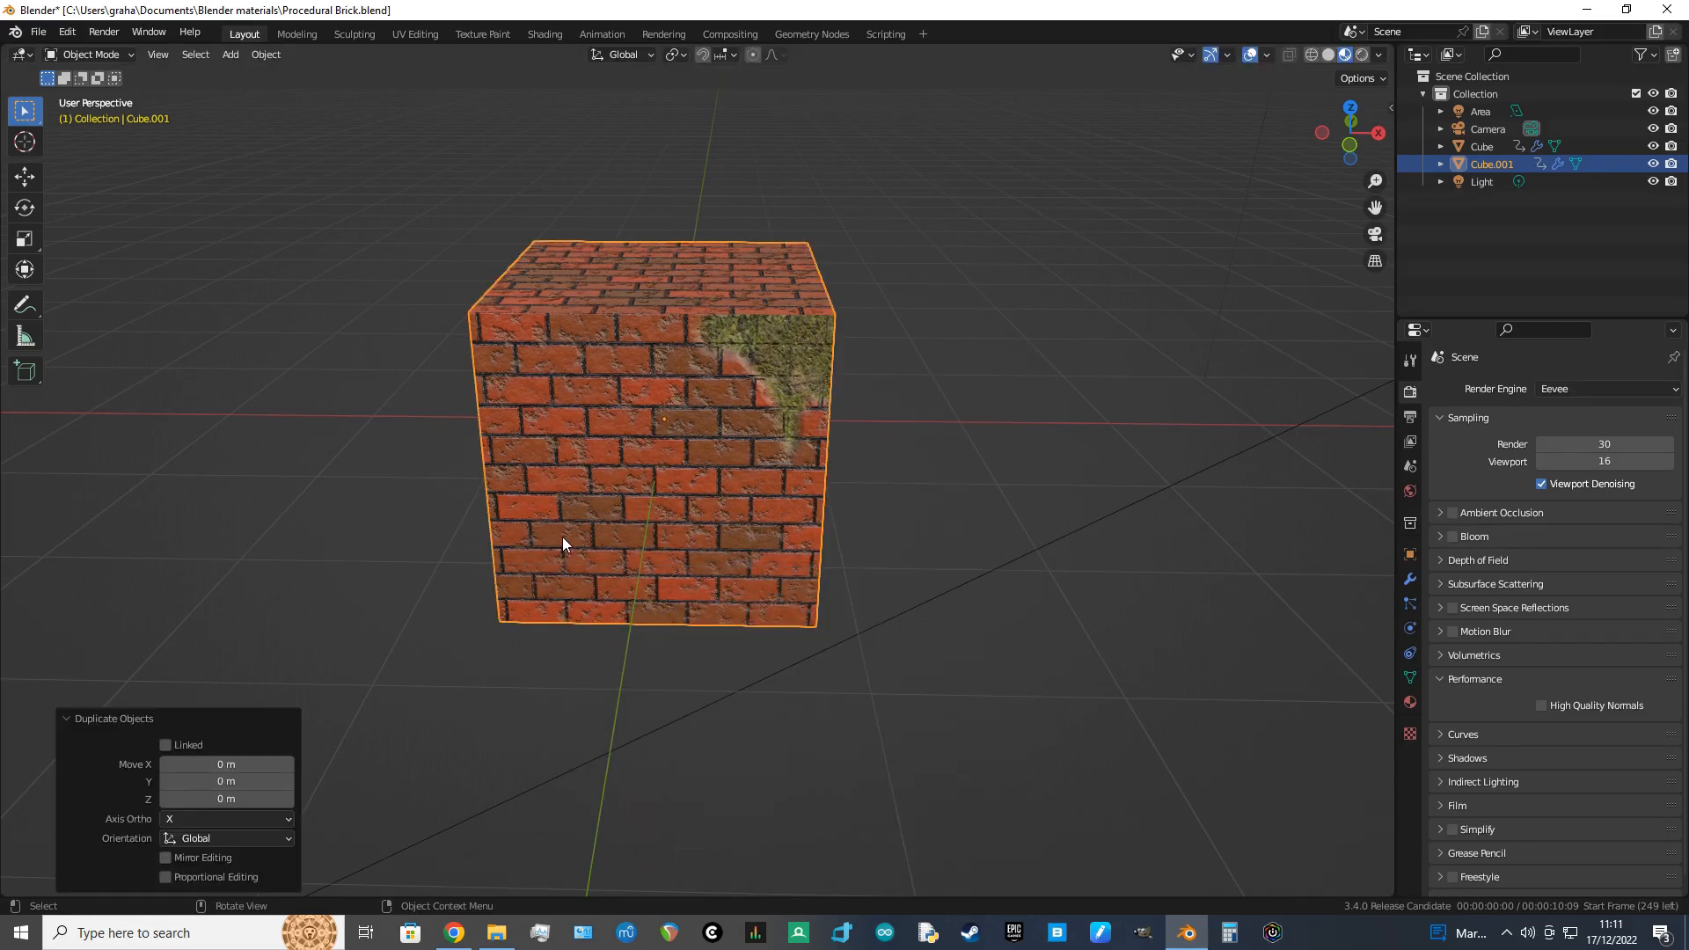
{"action": "middle_click_drag", "start_coordinate": [569, 535], "coordinate": [558, 471]}
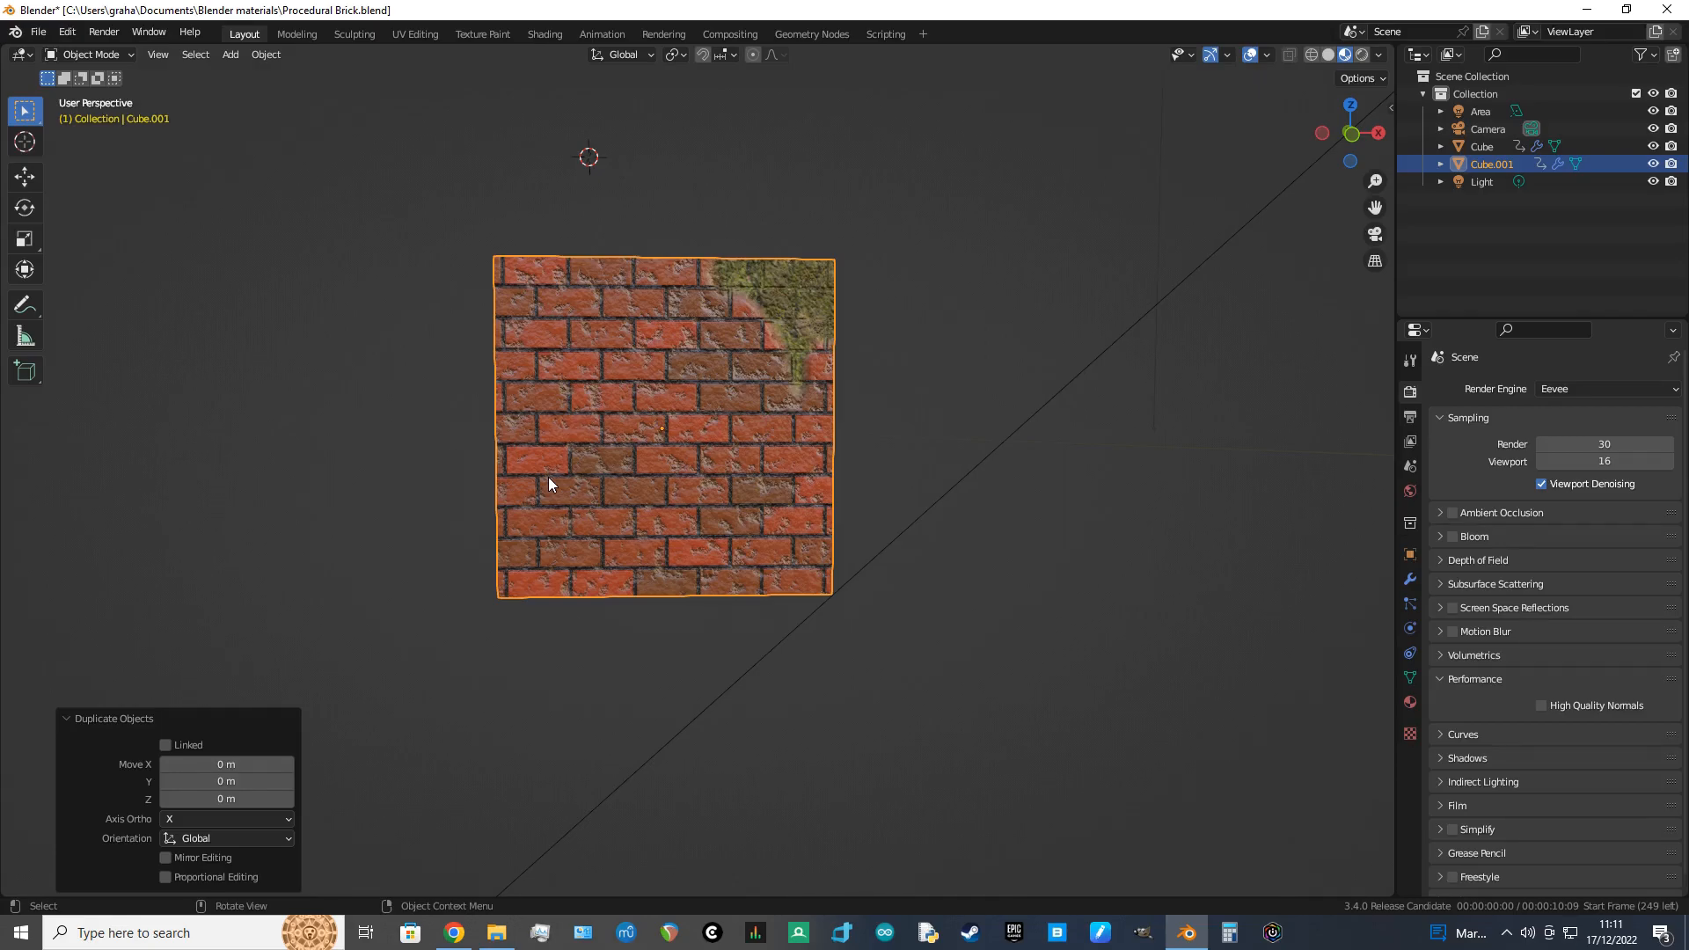
{"action": "mouse_move", "coordinate": [685, 392]}
{"action": "middle_mouse_down"}
{"action": "mouse_move", "coordinate": [634, 452]}
{"action": "mouse_move", "coordinate": [674, 413]}
{"action": "middle_mouse_up"}
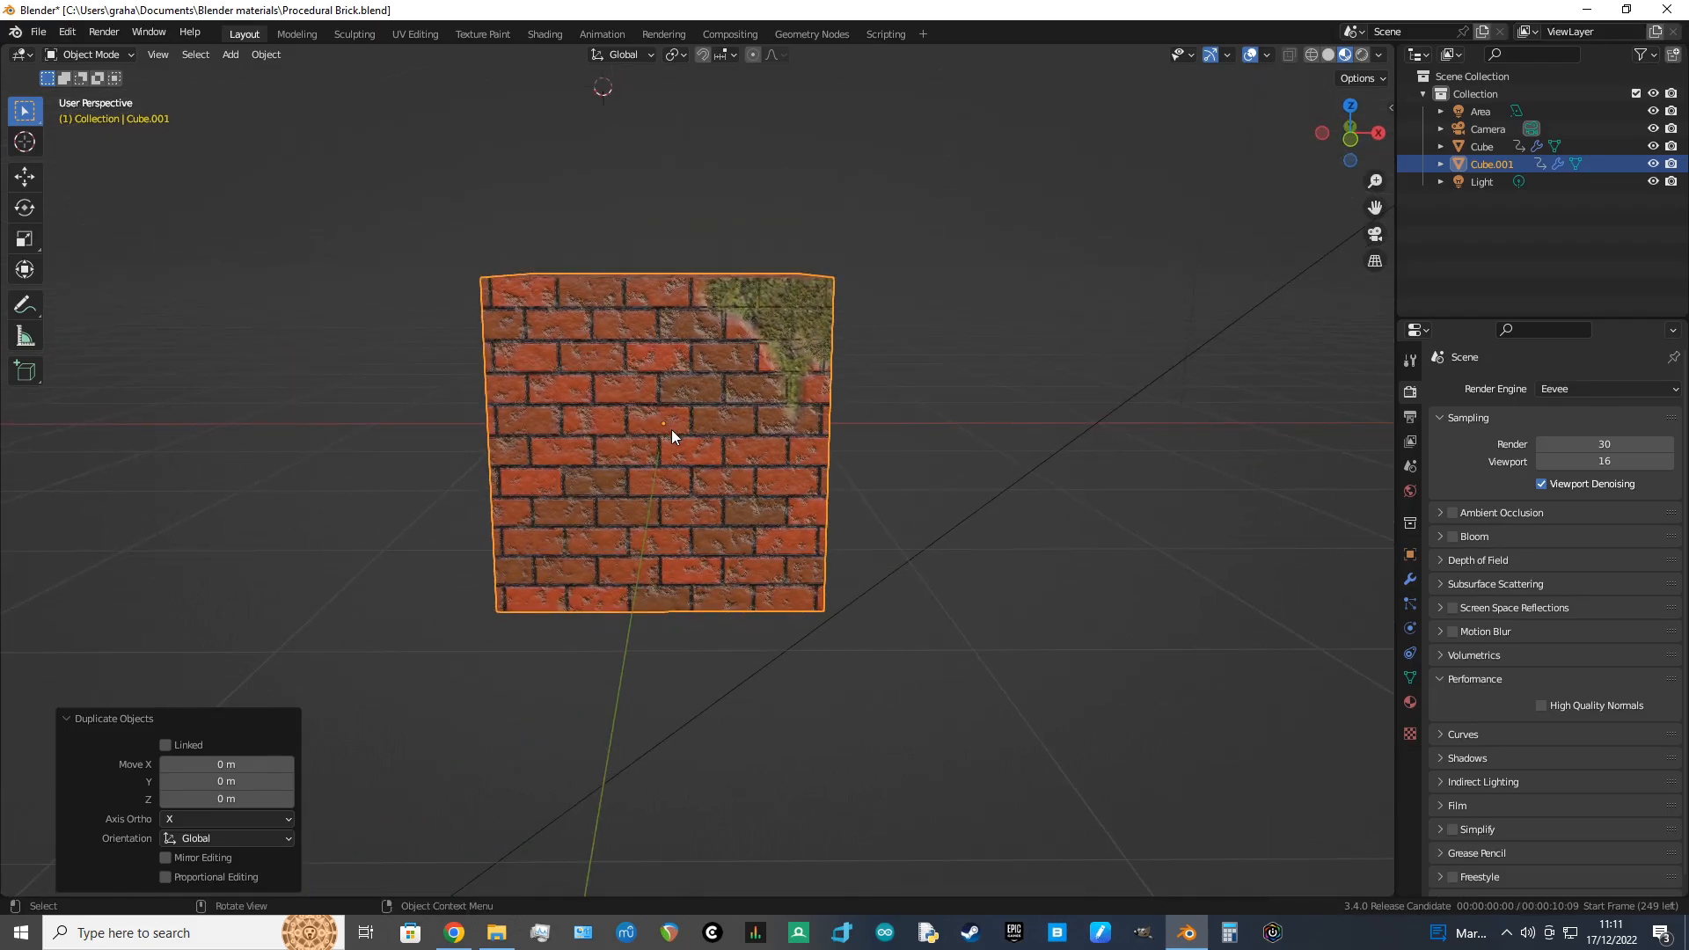
Step: Deselect all vertices of the copied cube in Edit Mode, and scale the whole object by 2 along the global X axis
{"action": "key", "text": "Tab"}
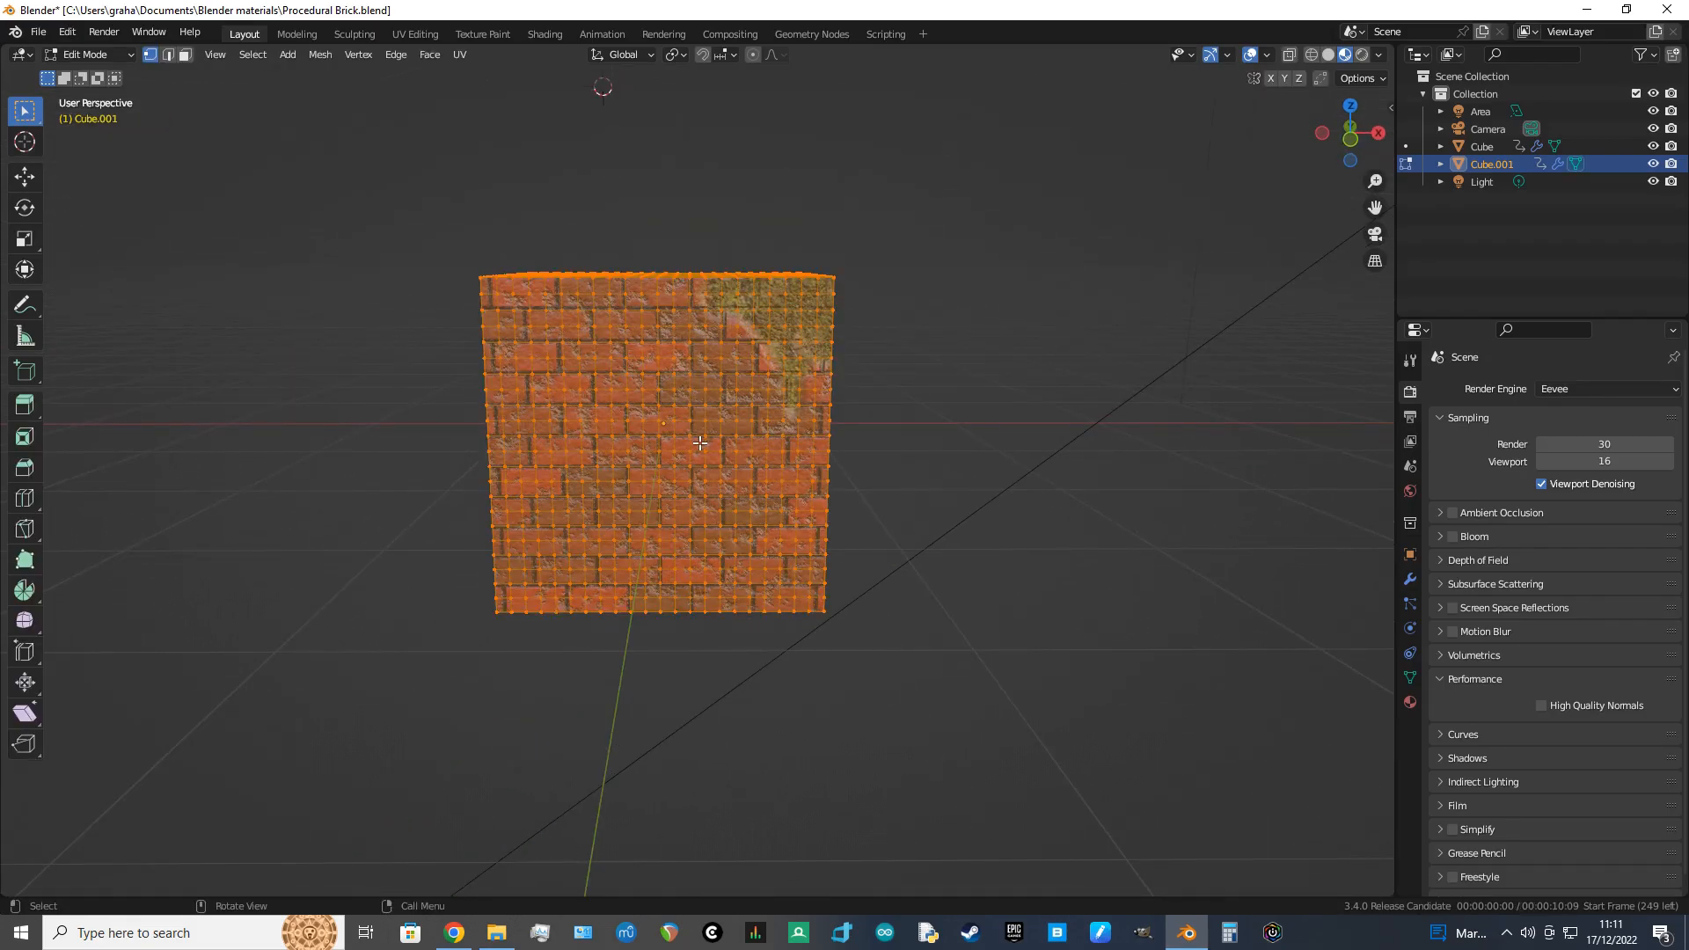
{"action": "left_click", "coordinate": [700, 443]}
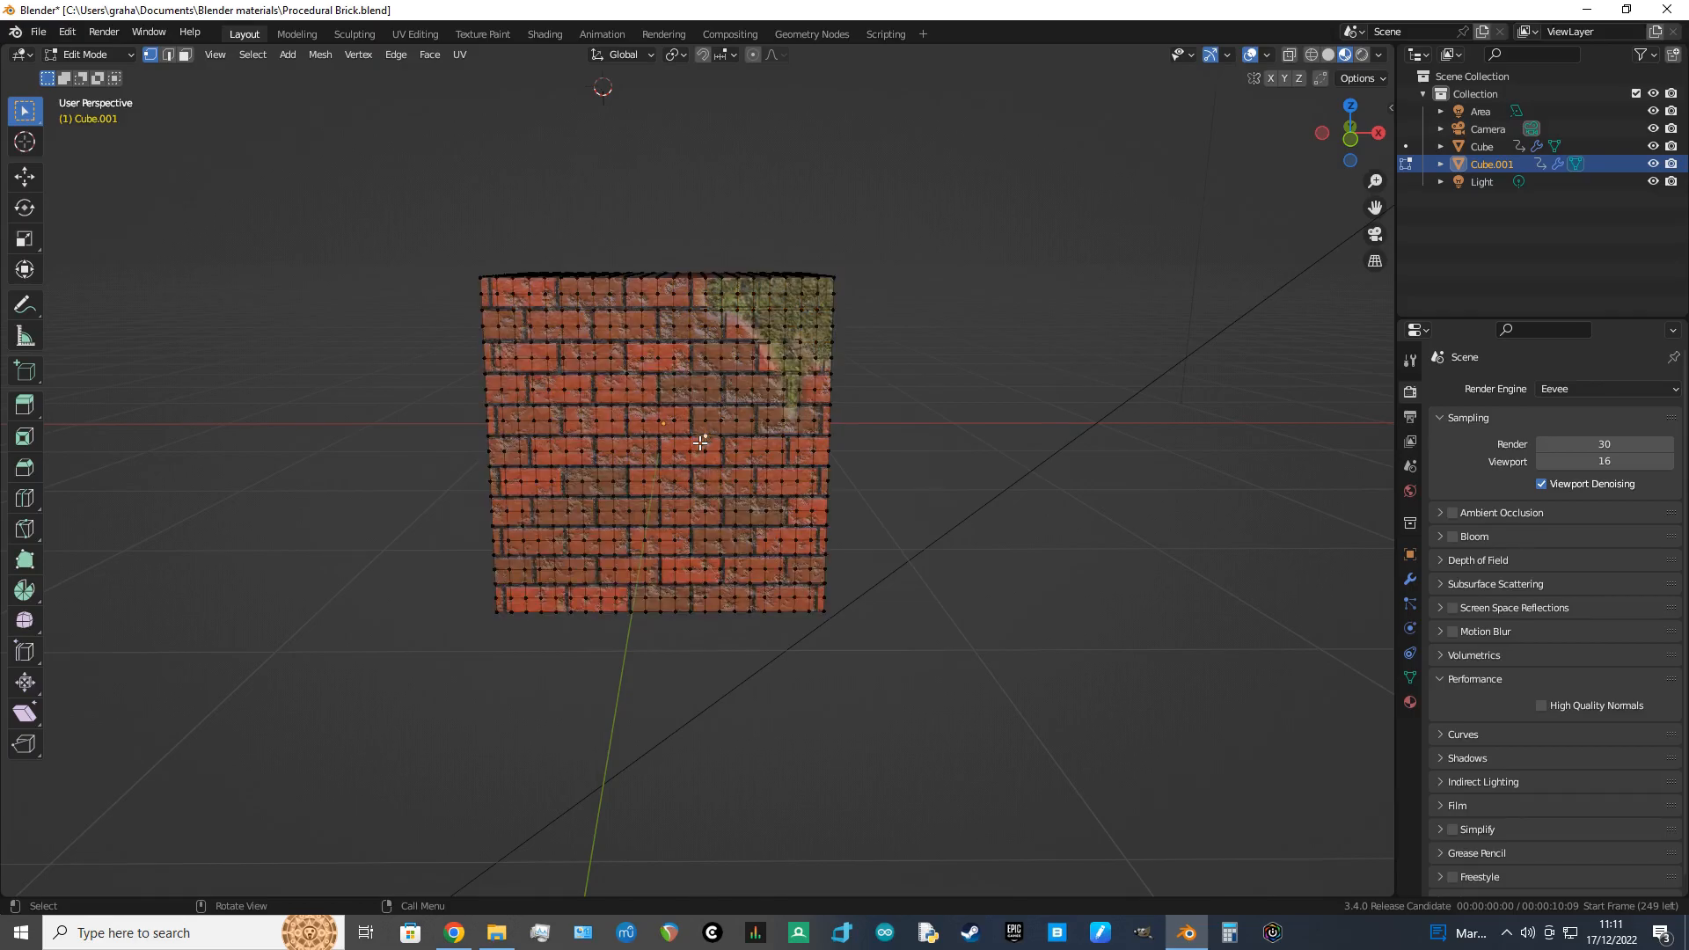
{"action": "middle_click_drag", "start_coordinate": [701, 442], "coordinate": [736, 458]}
{"action": "key", "text": "Tab"}
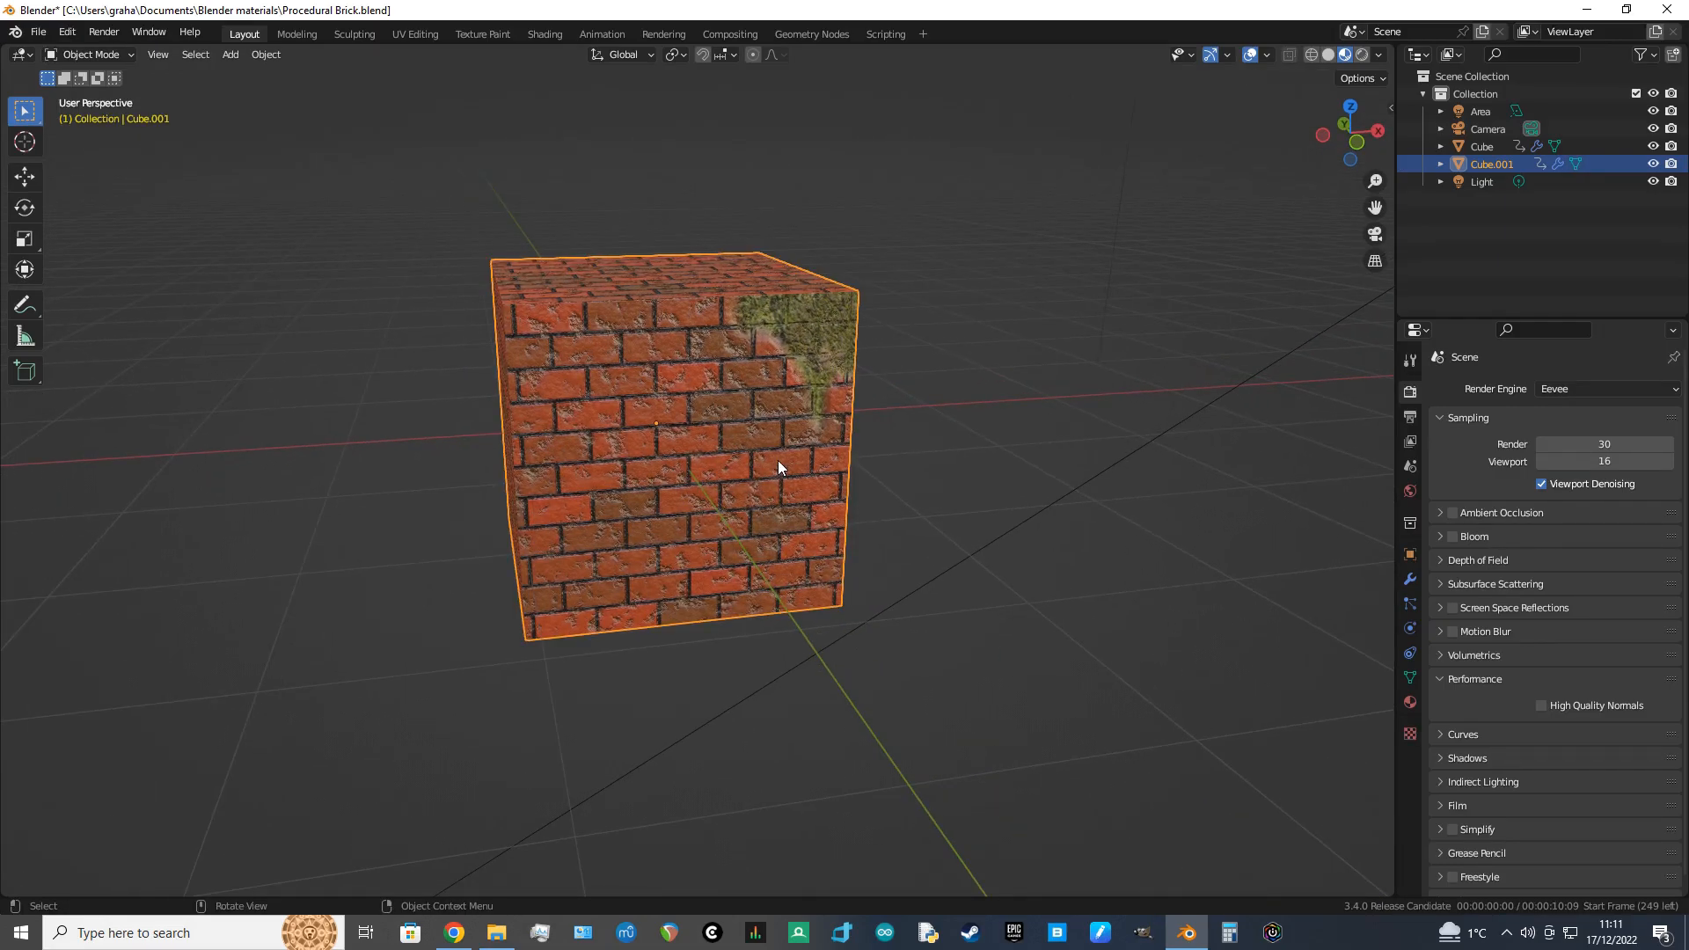
{"action": "key", "text": "s"}
{"action": "key", "text": "x"}
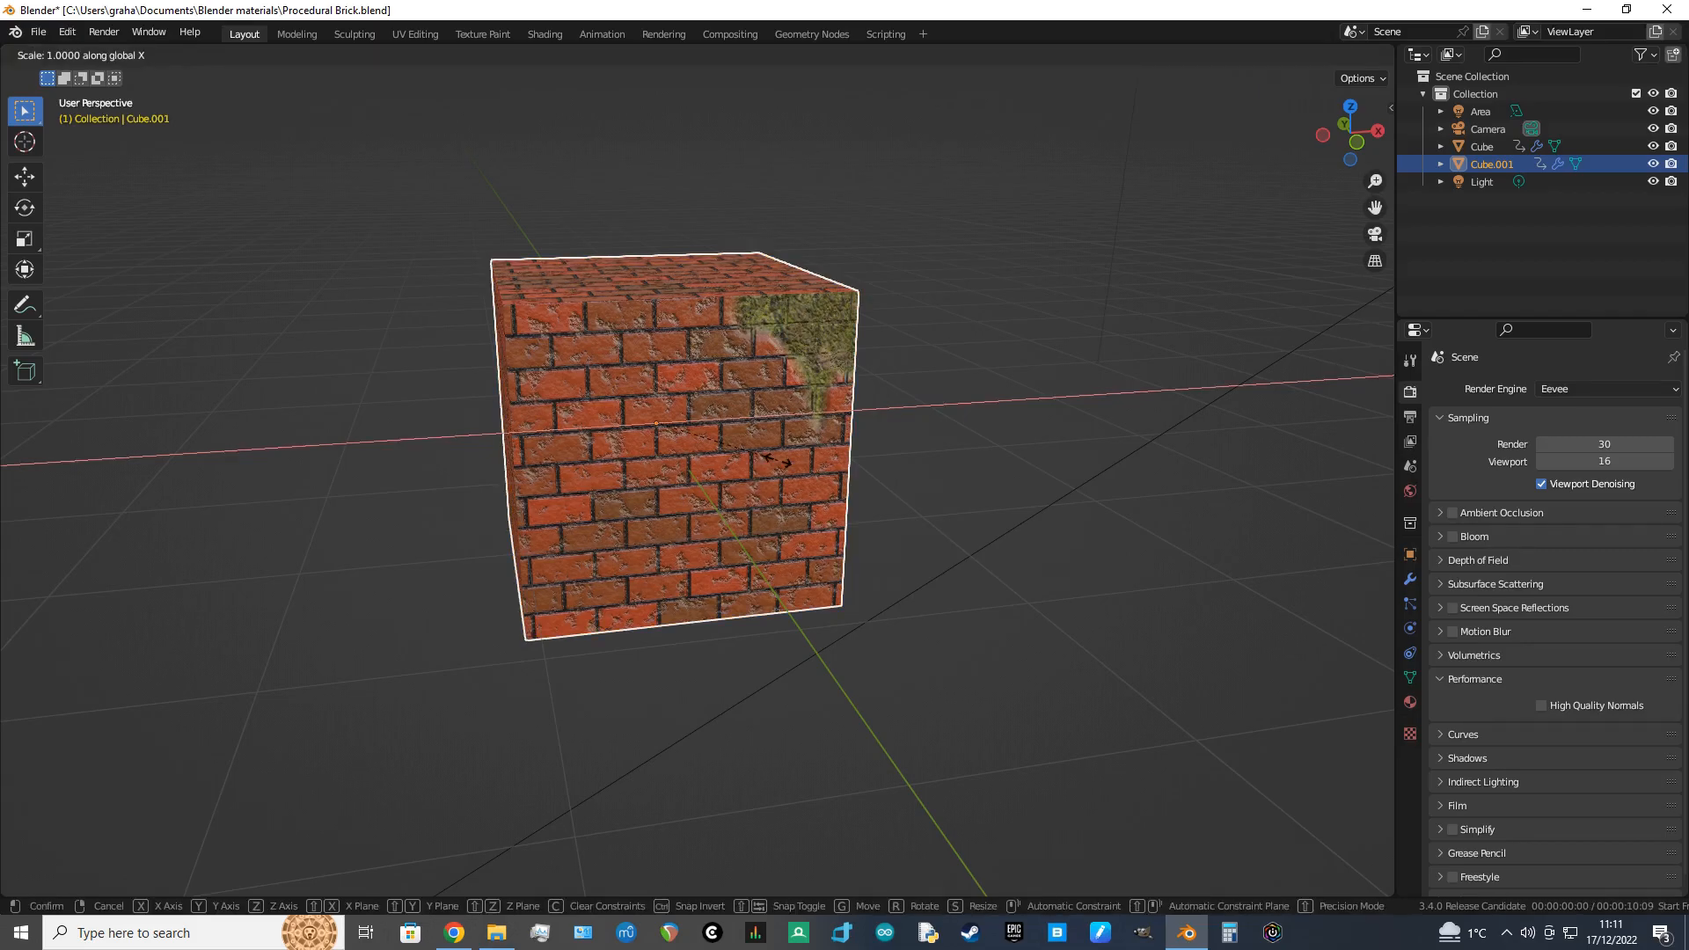
{"action": "type", "text": "2"}
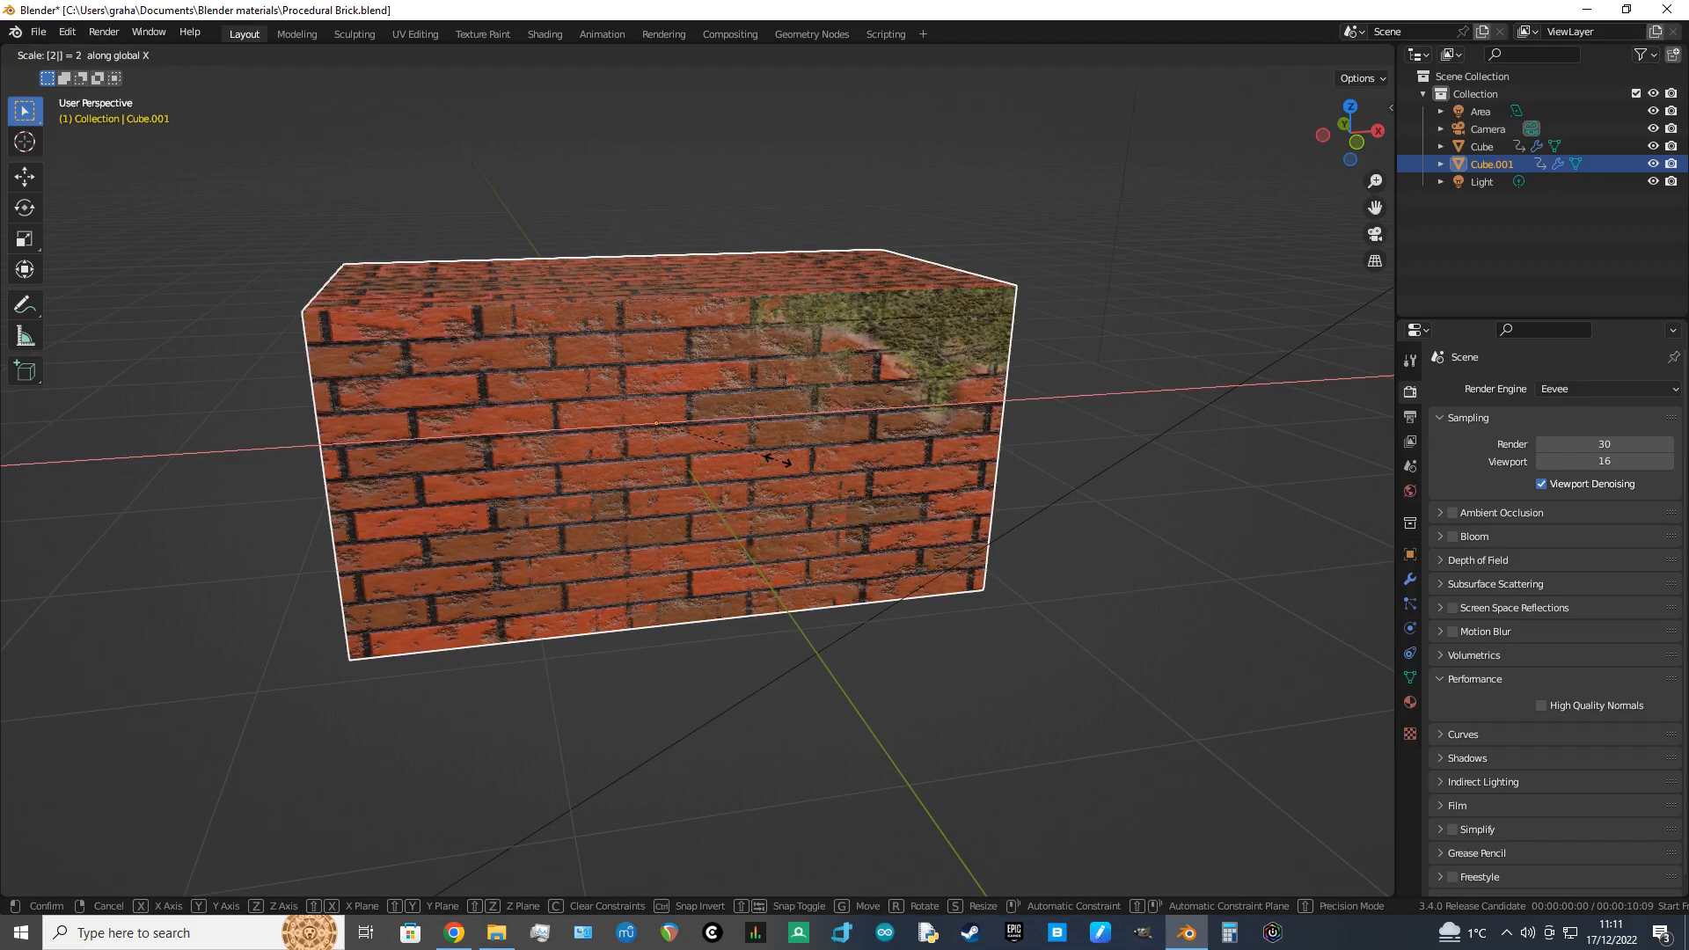
{"action": "key", "text": "Return"}
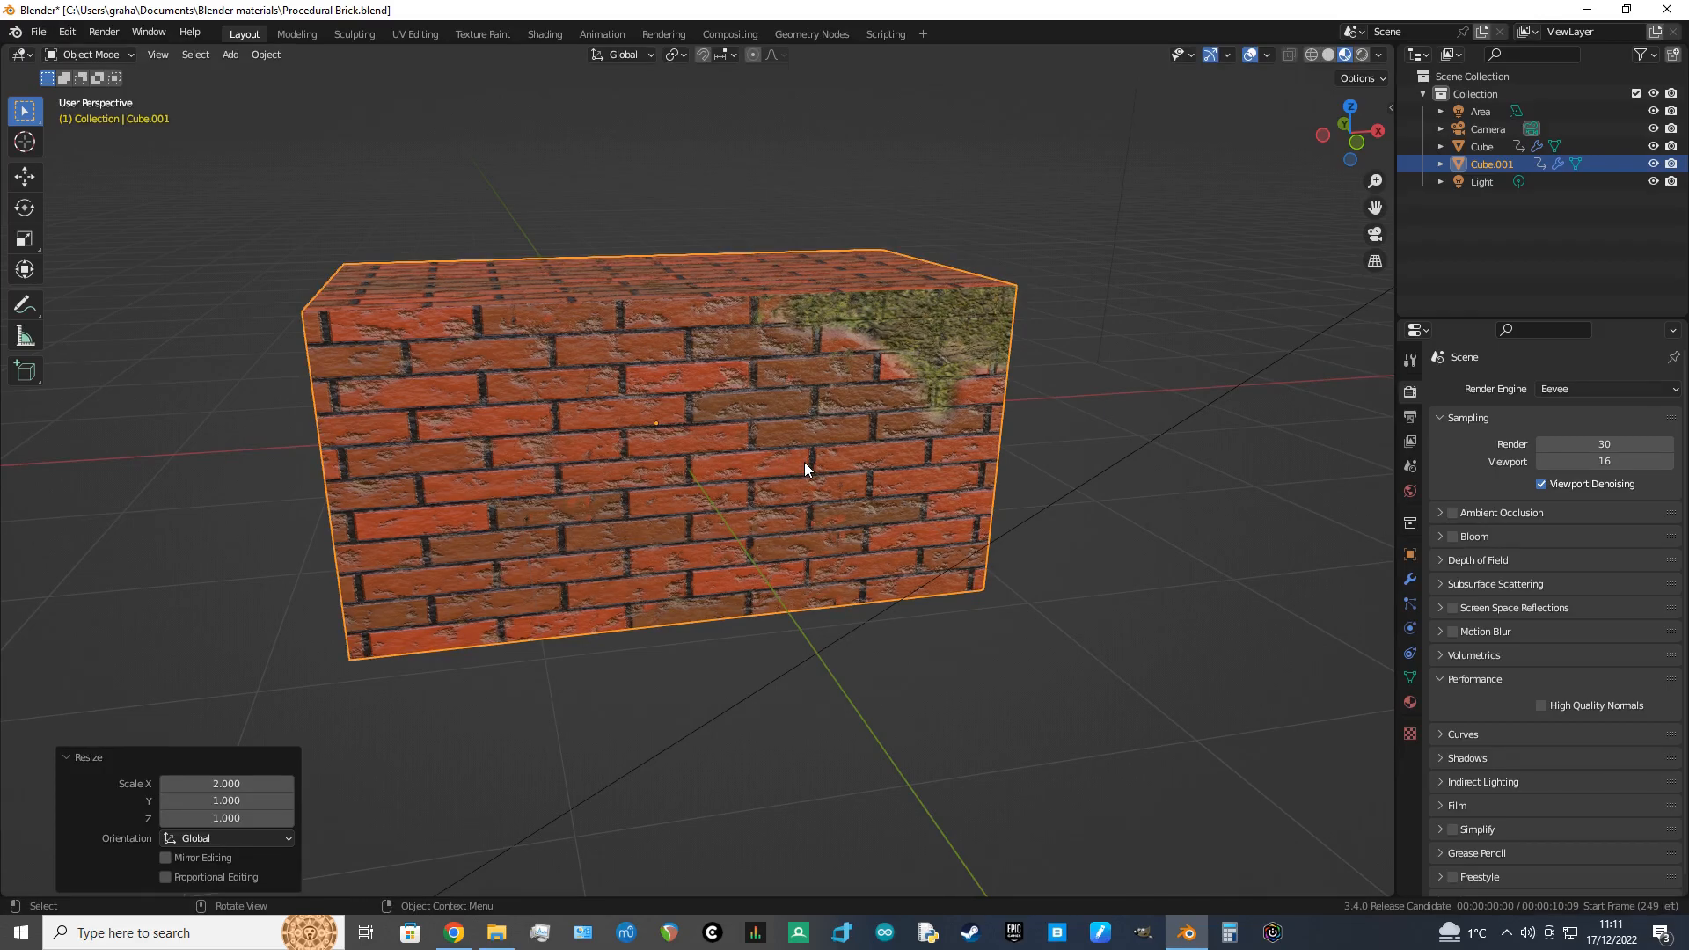
Step: Apply the stretched brick cube's scale, followed by all of its transforms
{"action": "middle_click_drag", "start_coordinate": [805, 462], "coordinate": [775, 466]}
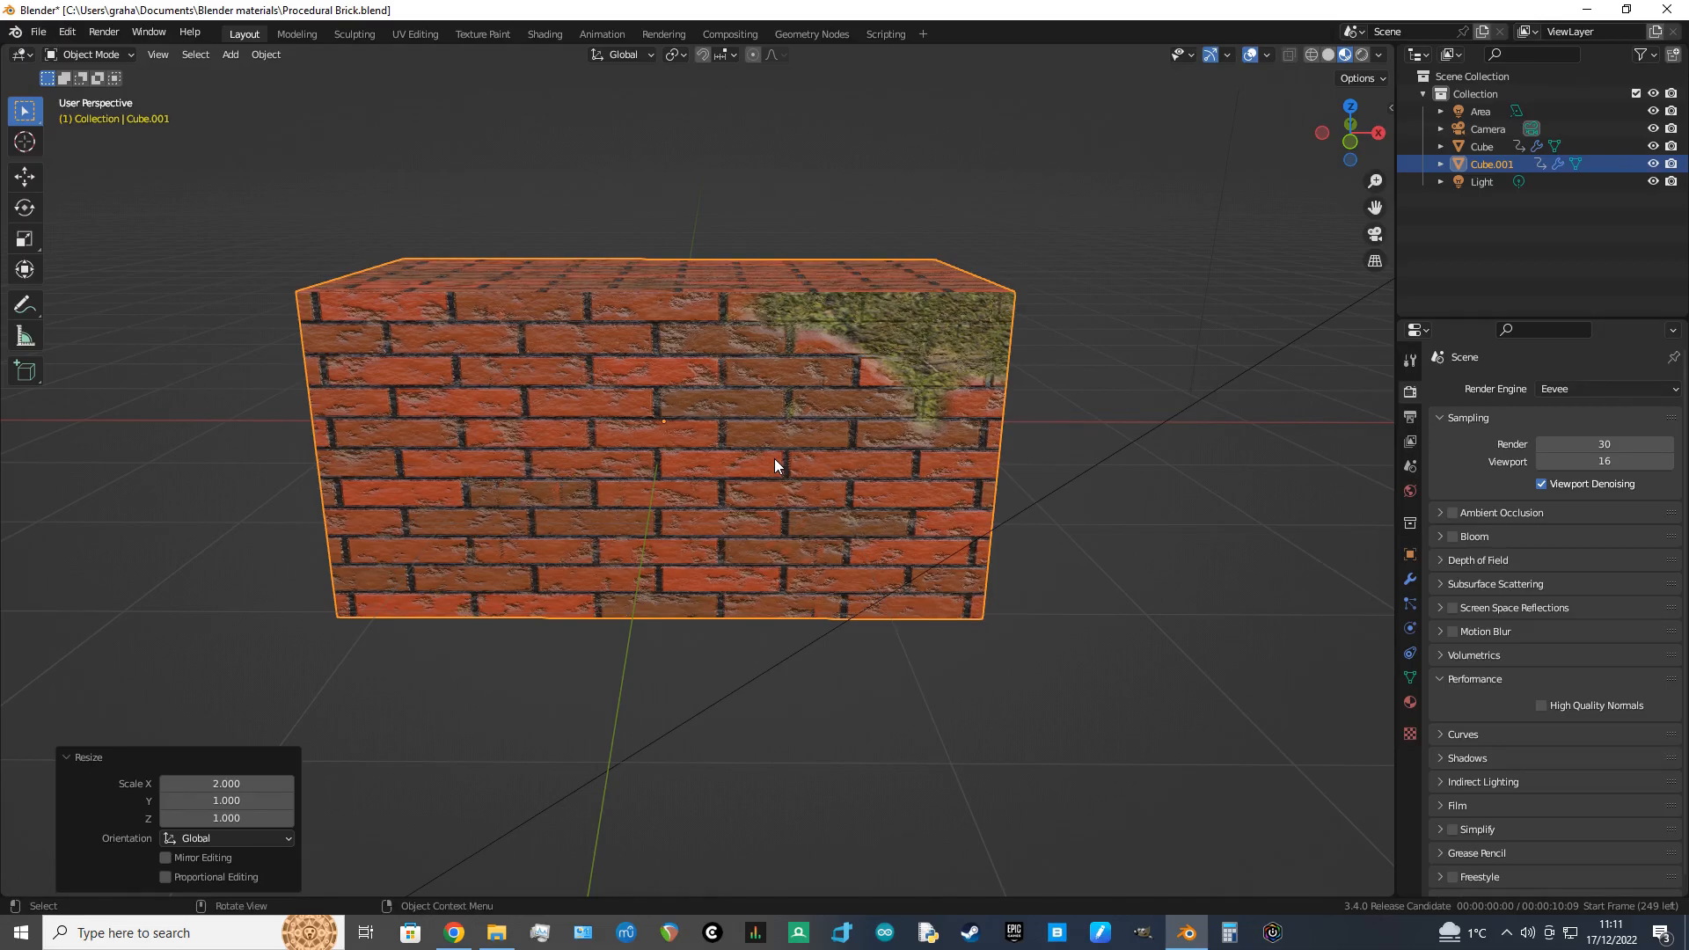
{"action": "key", "text": "ctrl+a"}
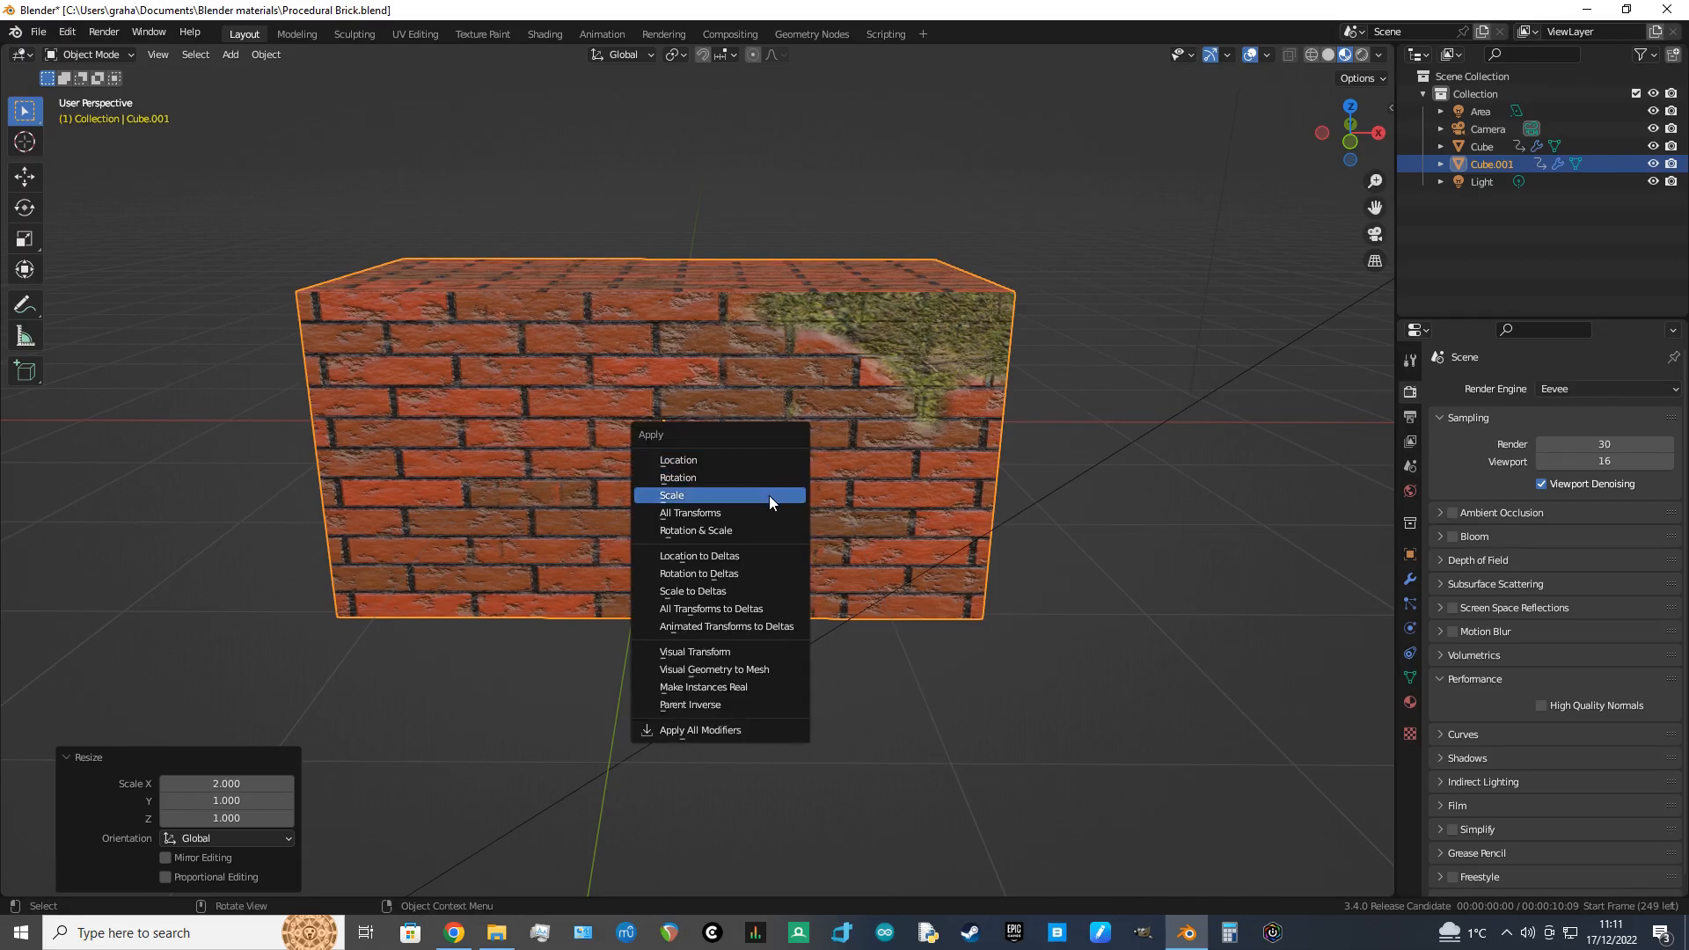
{"action": "left_click", "coordinate": [769, 495]}
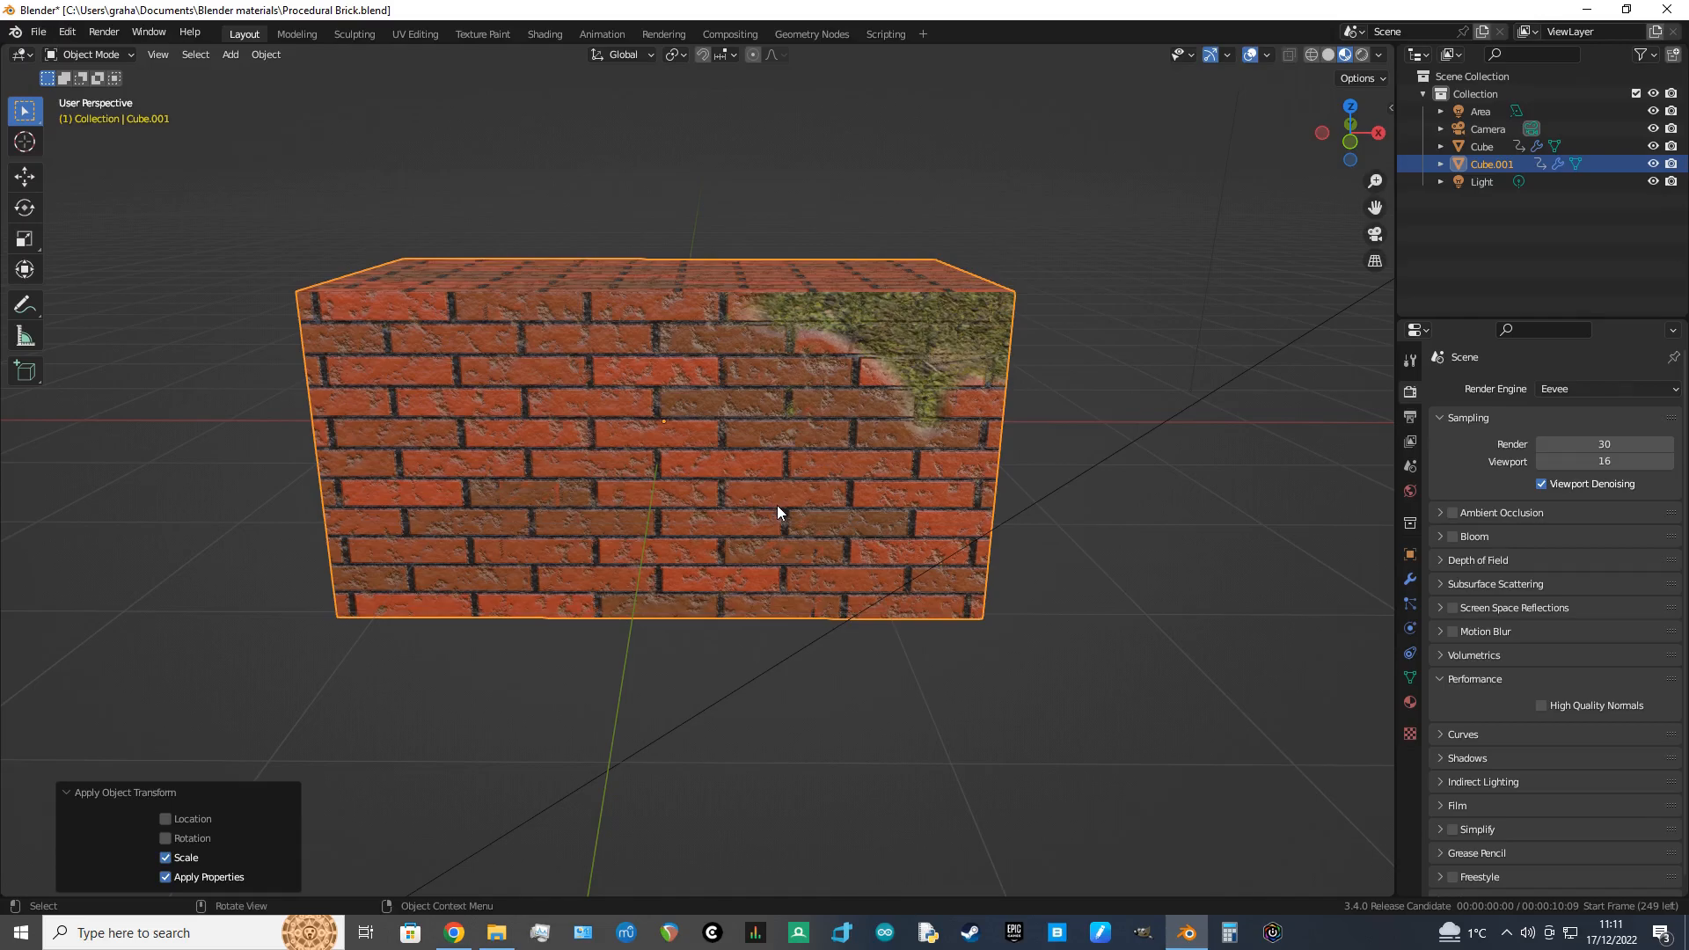
{"action": "middle_click_drag", "start_coordinate": [727, 512], "coordinate": [754, 489]}
{"action": "middle_click_drag", "start_coordinate": [775, 489], "coordinate": [774, 487]}
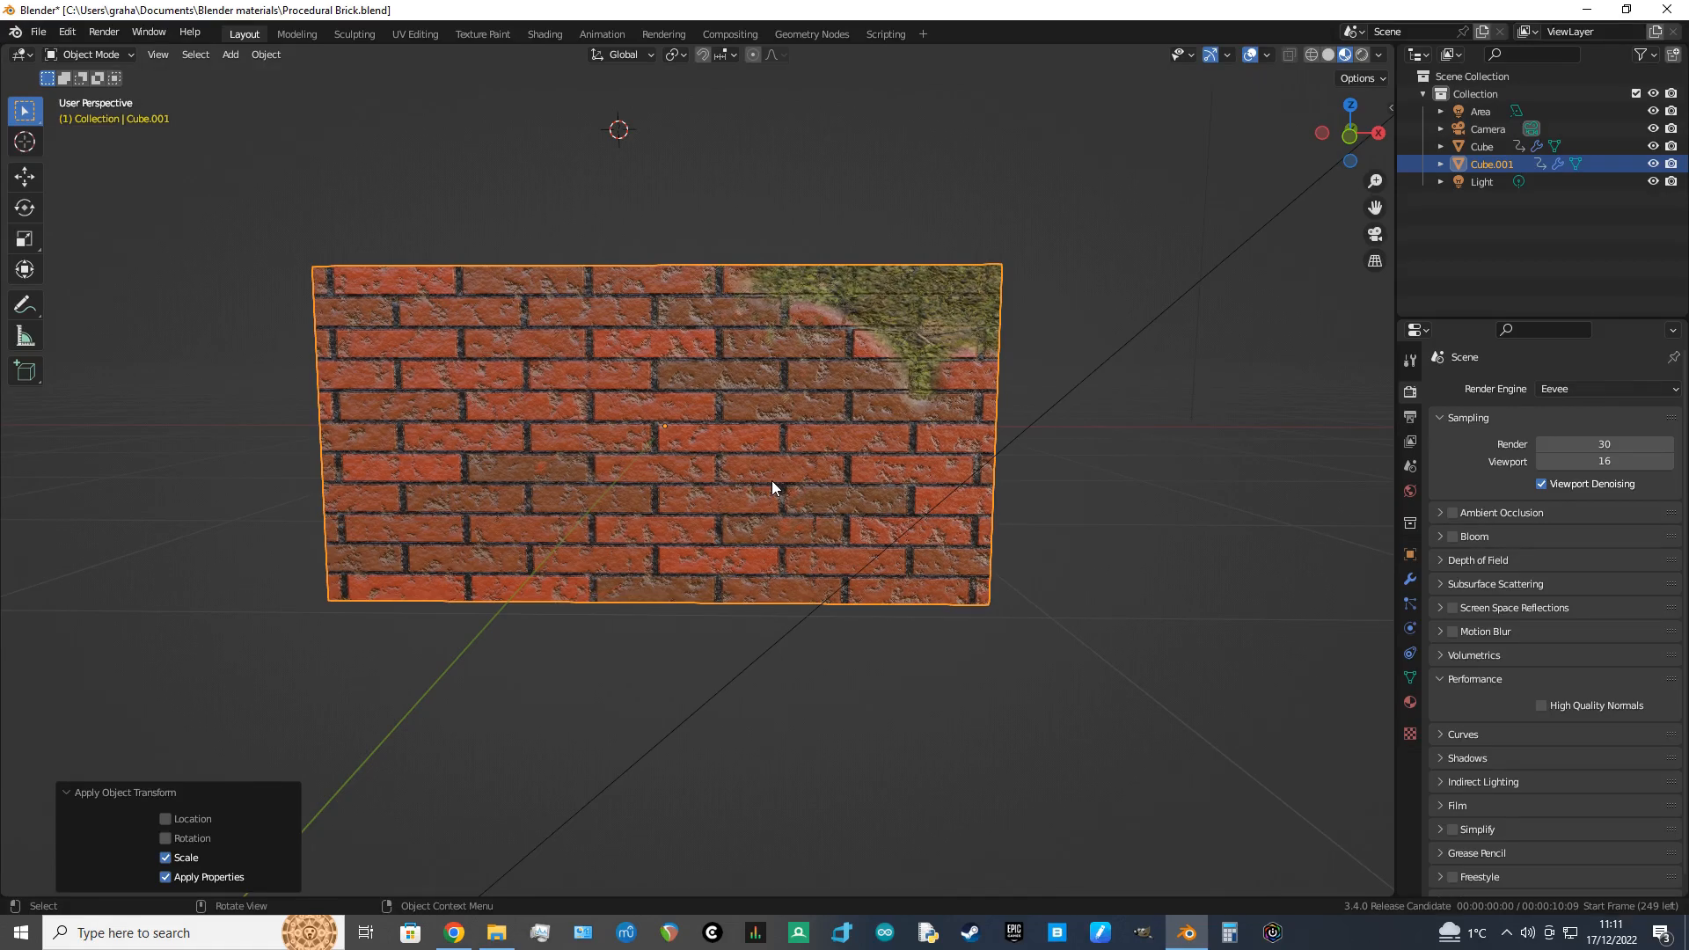
{"action": "key", "text": "ctrl+a"}
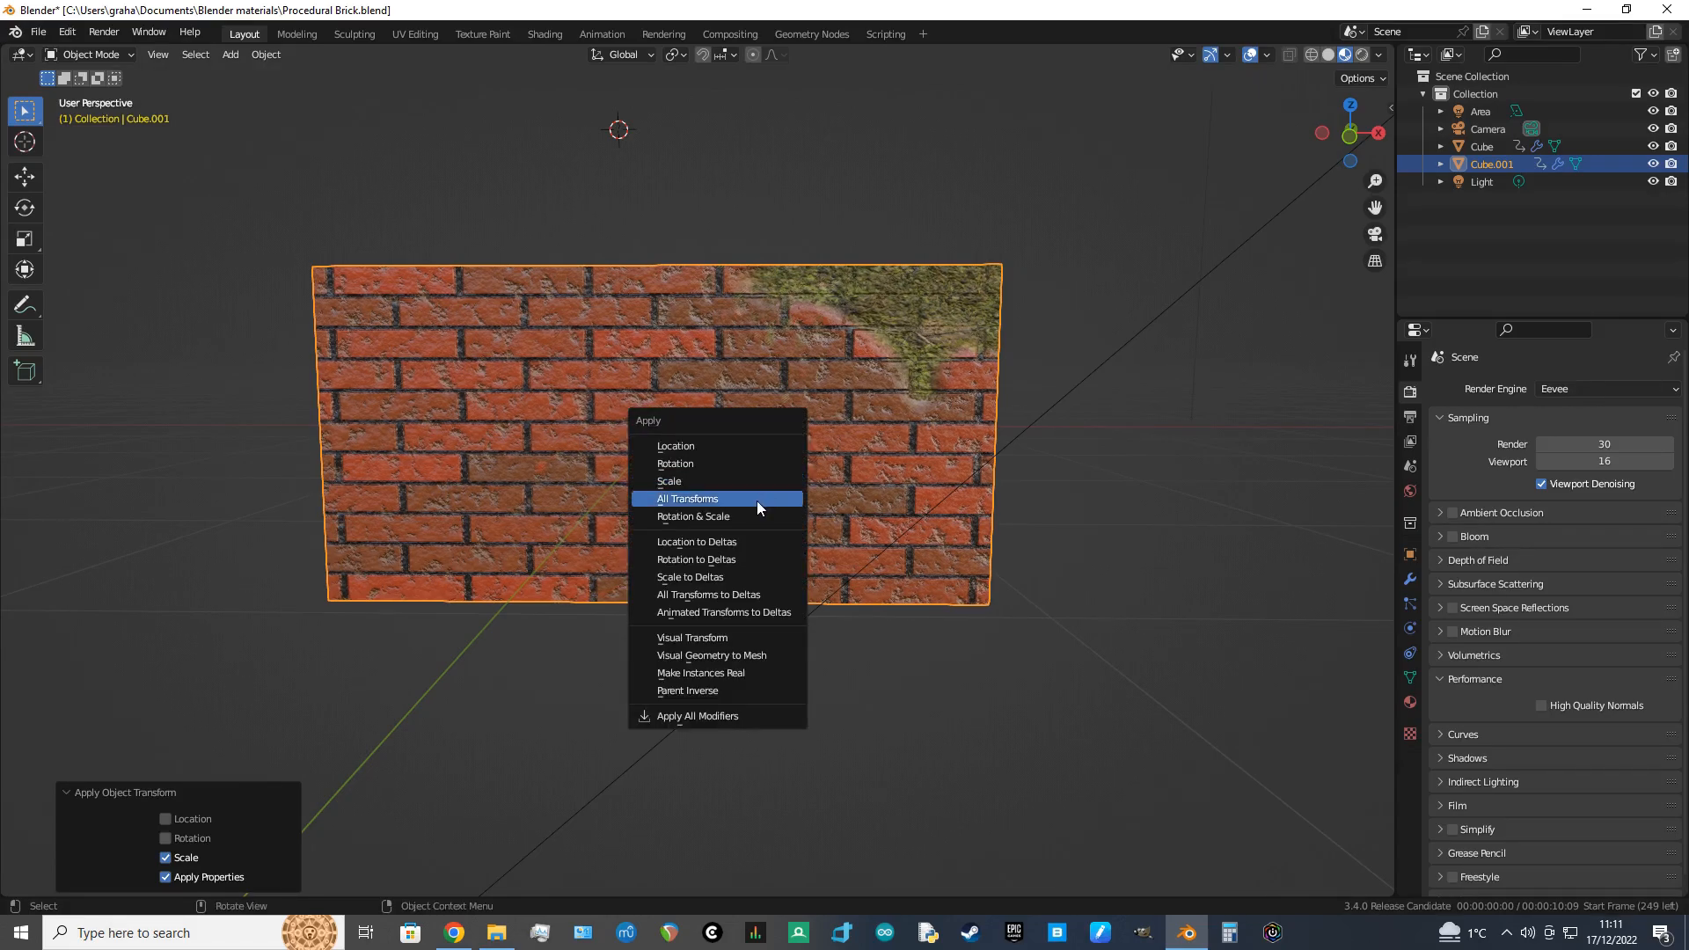
{"action": "left_click", "coordinate": [757, 500]}
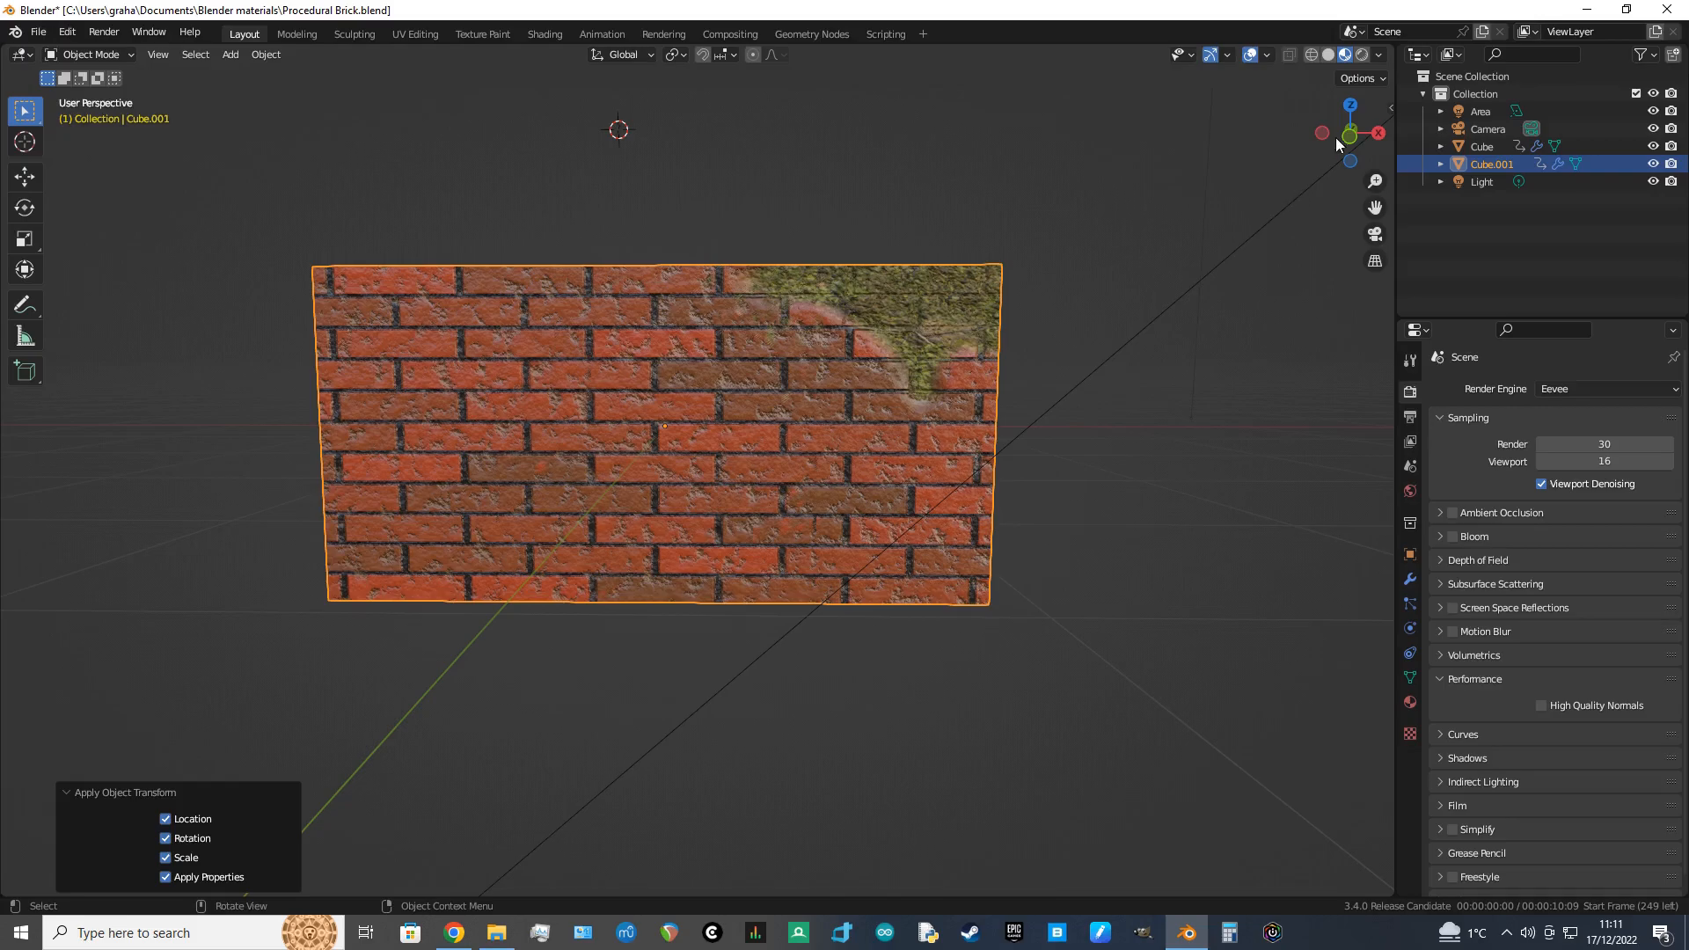
Step: Split the 3D viewport vertically and turn the new second area into an Image Editor
{"action": "left_click_drag", "start_coordinate": [1390, 48], "coordinate": [871, 146]}
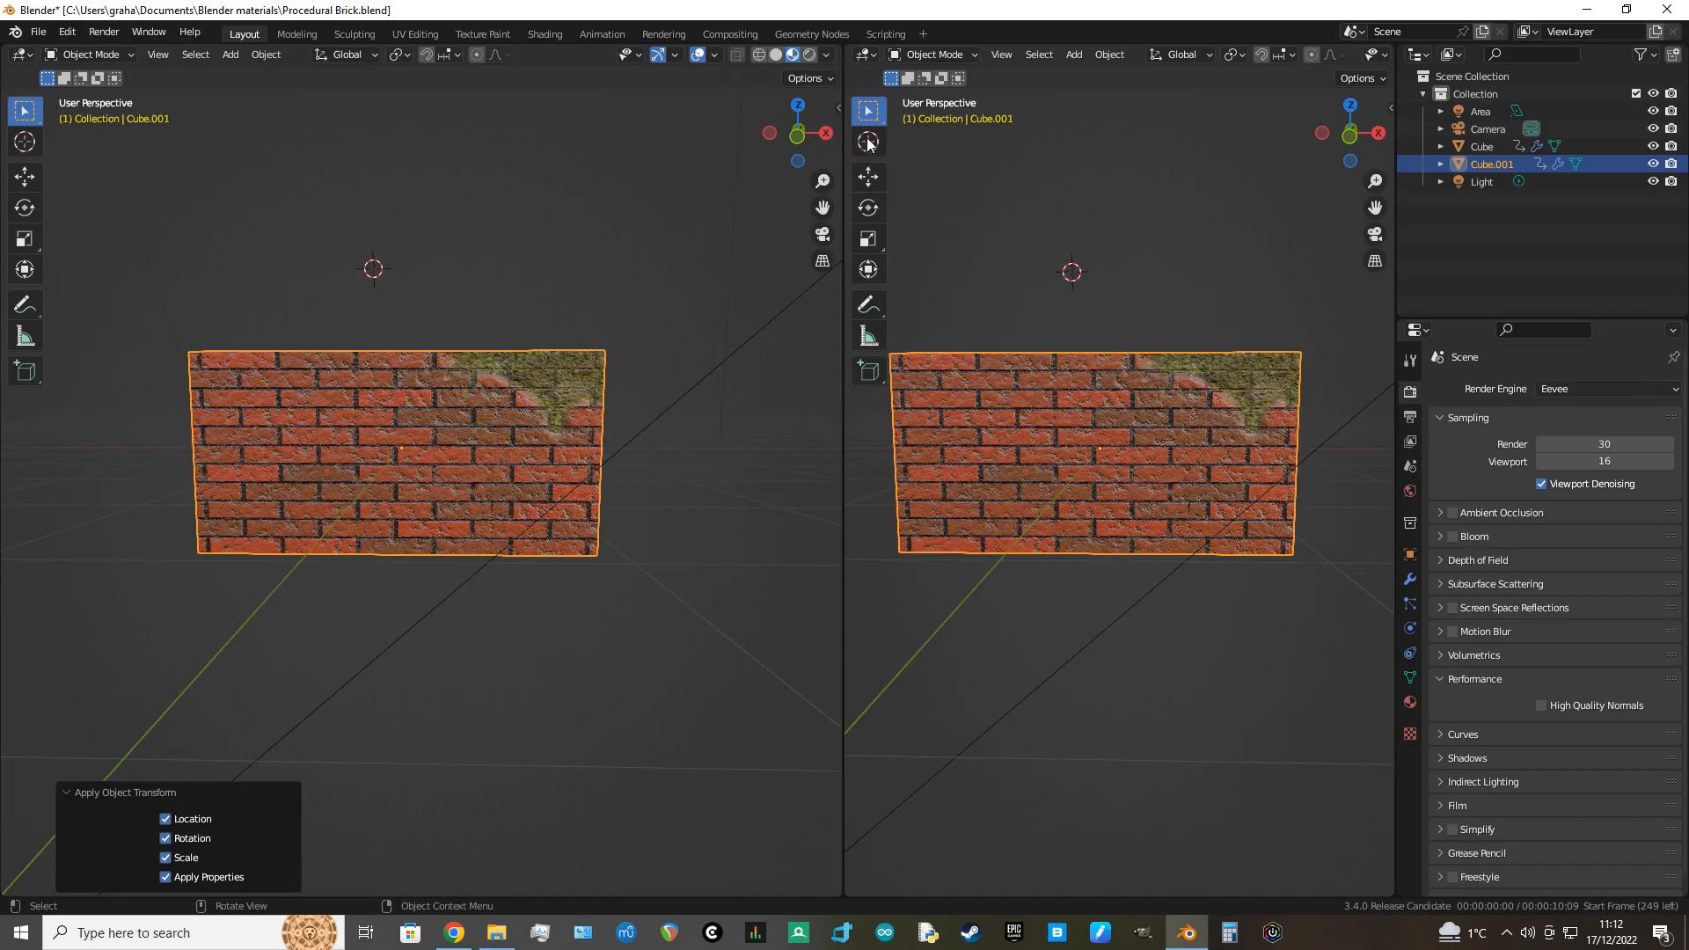
{"action": "left_click", "coordinate": [866, 55]}
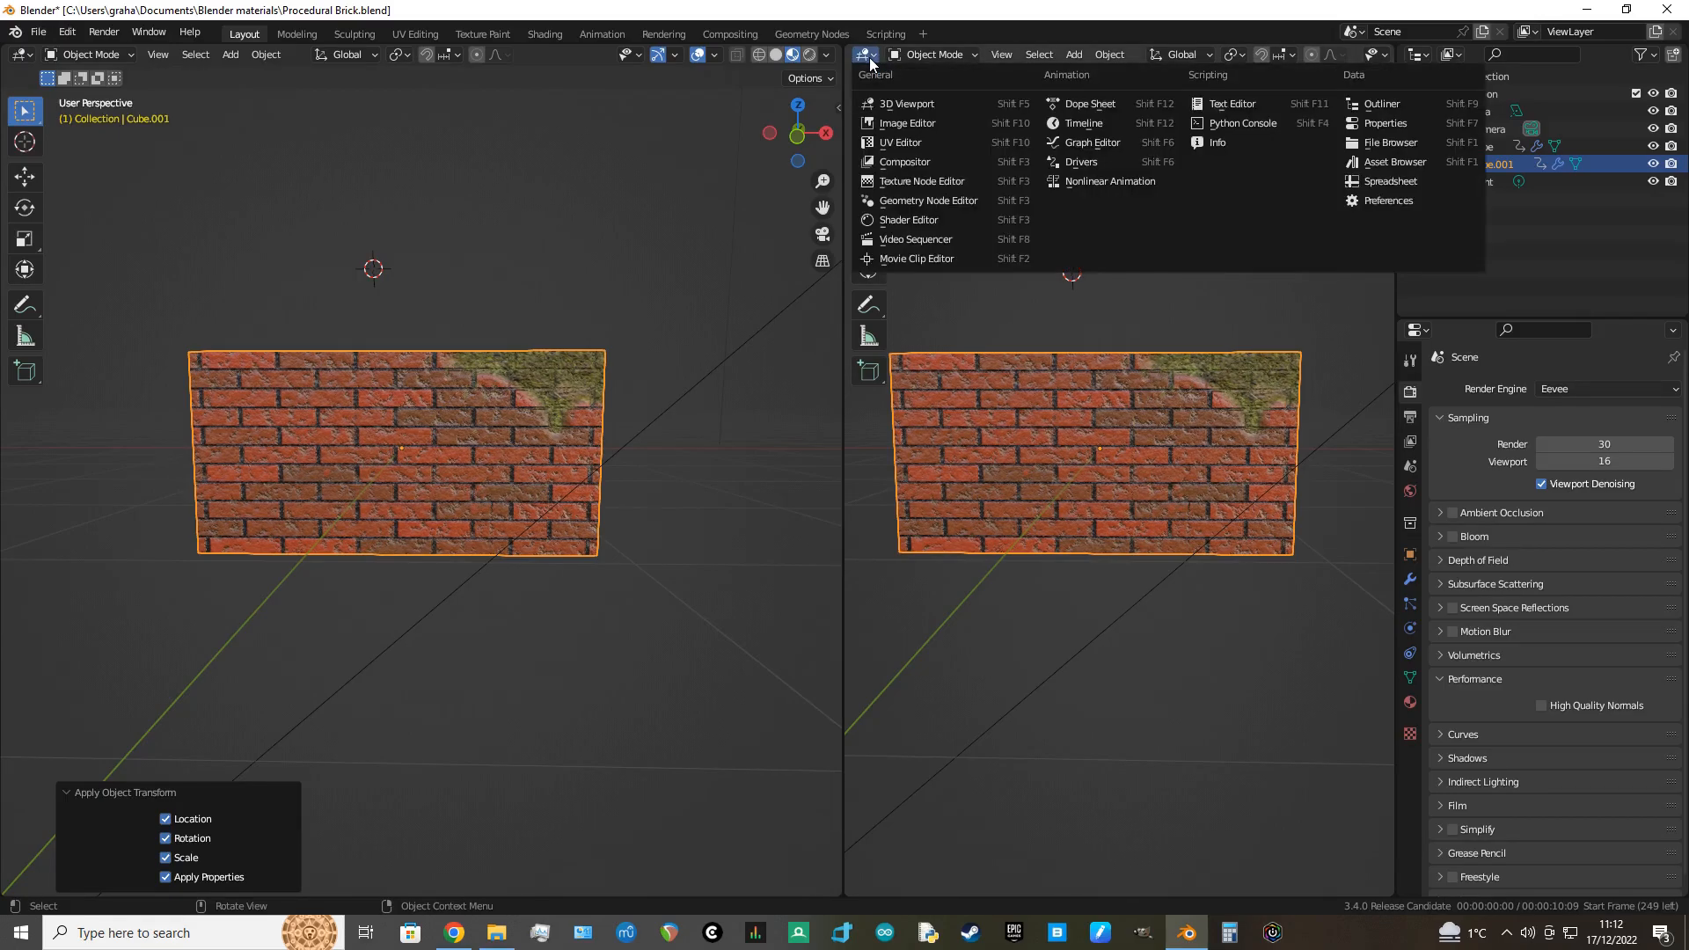
{"action": "left_click", "coordinate": [908, 124]}
{"action": "scroll", "coordinate": [976, 366], "scroll_direction": "up", "scroll_amount": 2}
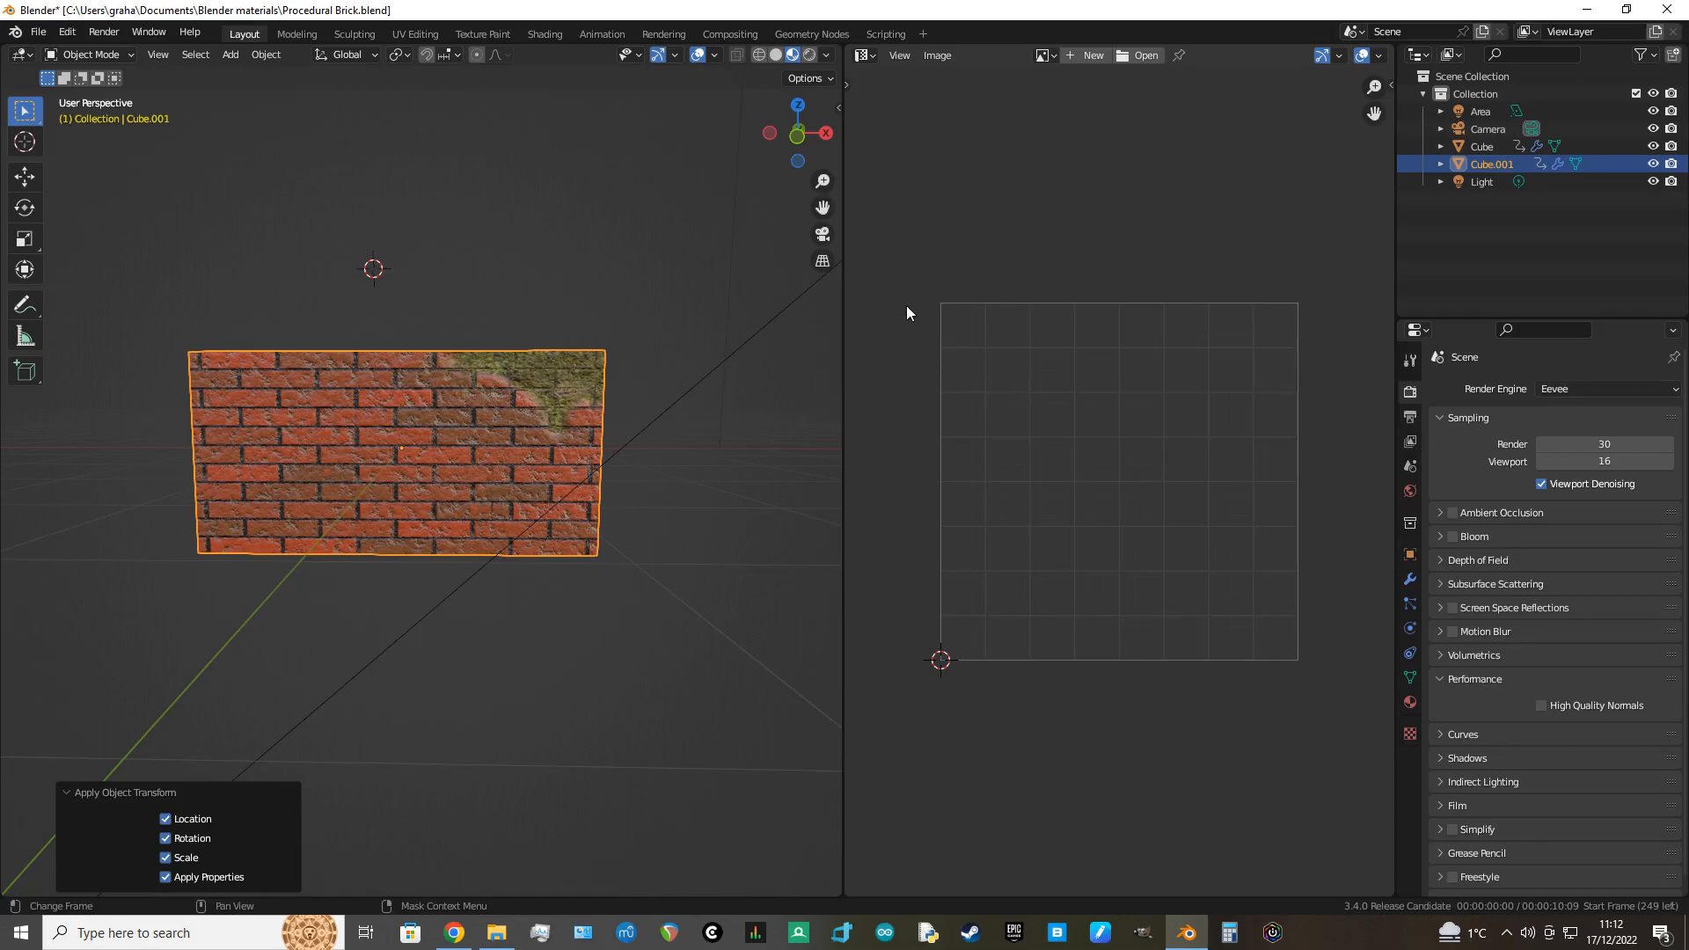
Step: In Edit Mode with edge selection, select the full outline of the mossy front face and mark it as a seam
{"action": "key", "text": "Tab"}
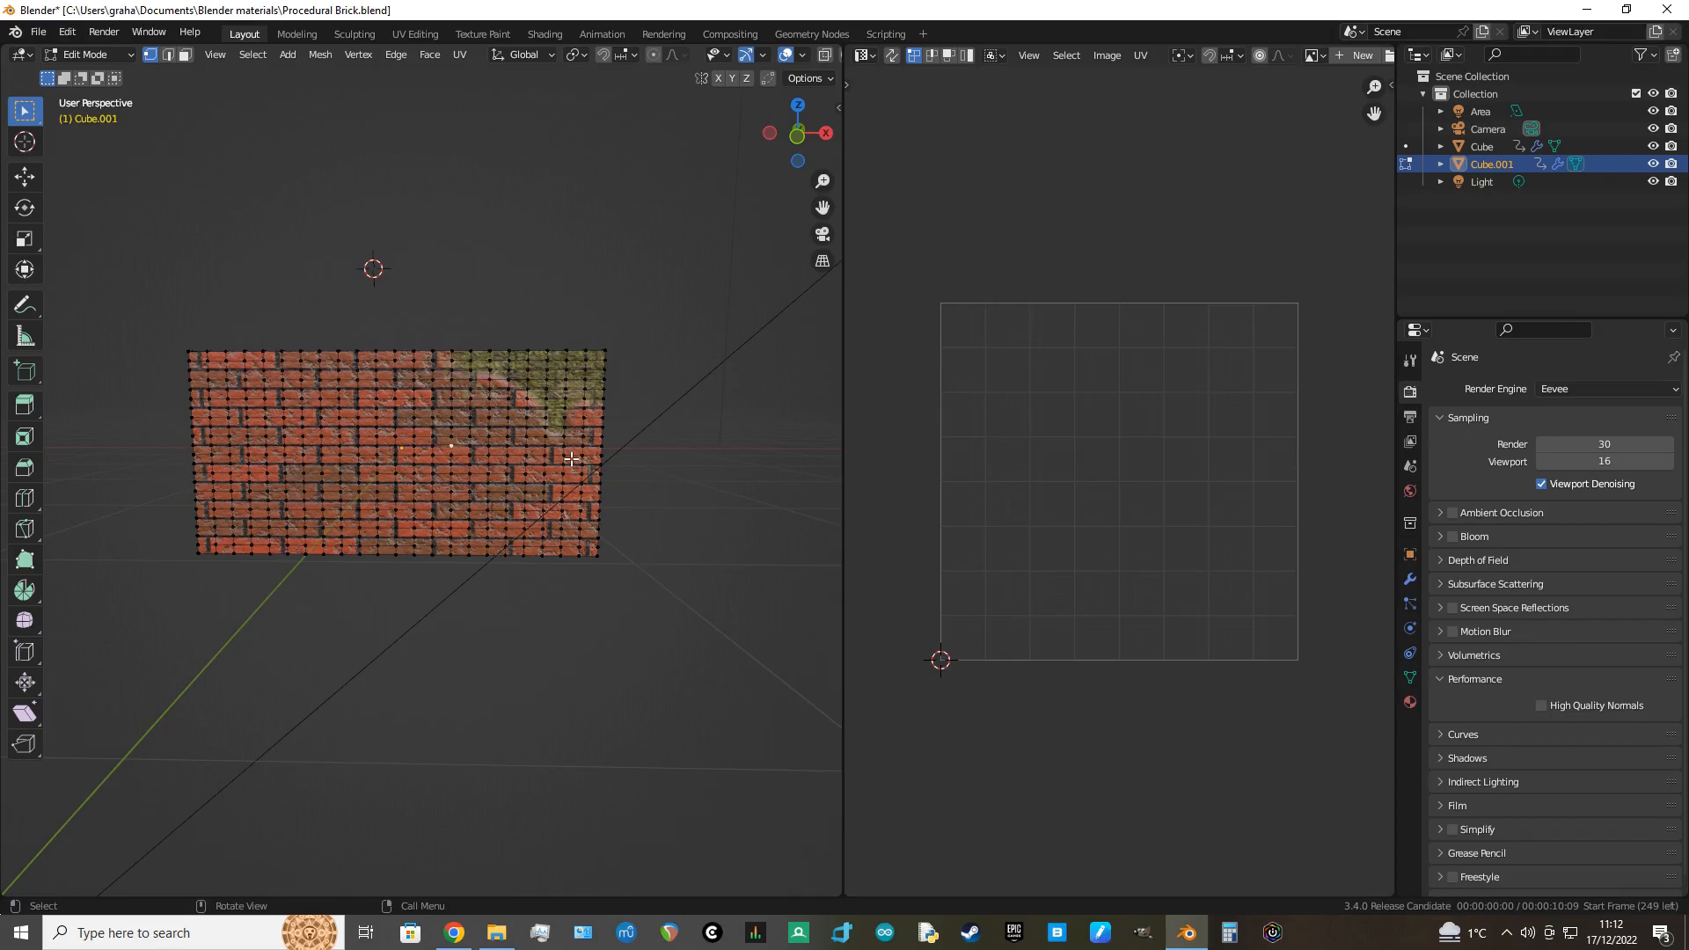
{"action": "mouse_move", "coordinate": [572, 458]}
{"action": "middle_mouse_down"}
{"action": "mouse_move", "coordinate": [573, 484]}
{"action": "mouse_move", "coordinate": [563, 462]}
{"action": "middle_mouse_up"}
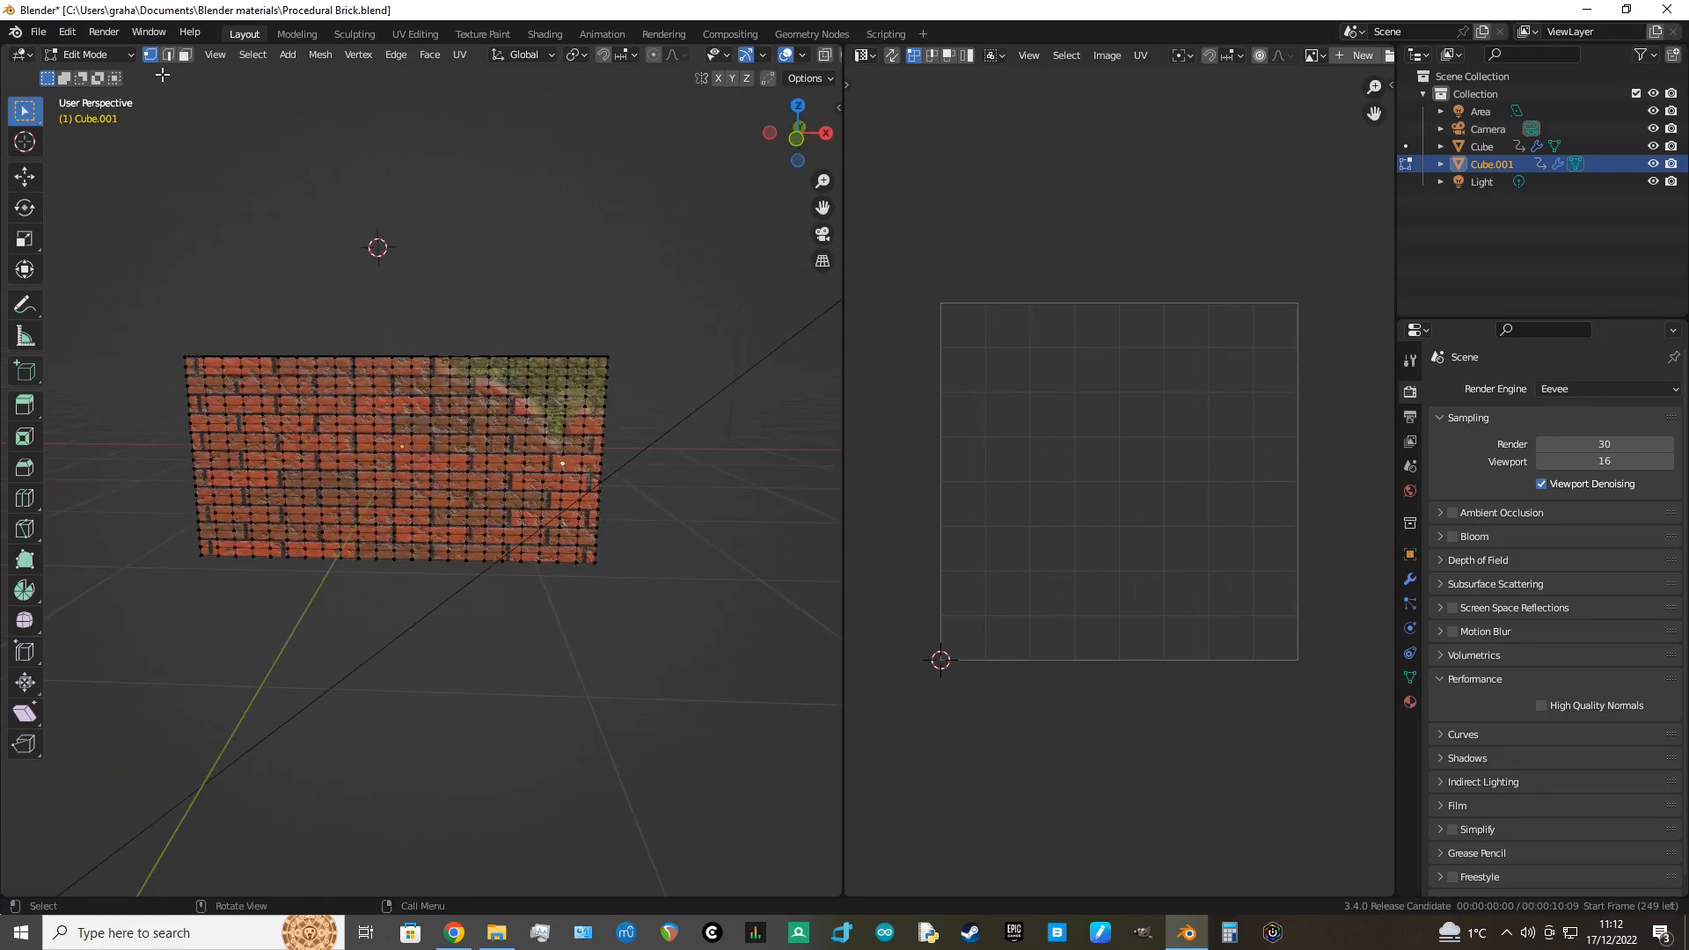
{"action": "left_click", "coordinate": [171, 57]}
{"action": "scroll", "coordinate": [592, 532], "scroll_direction": "up", "scroll_amount": 3}
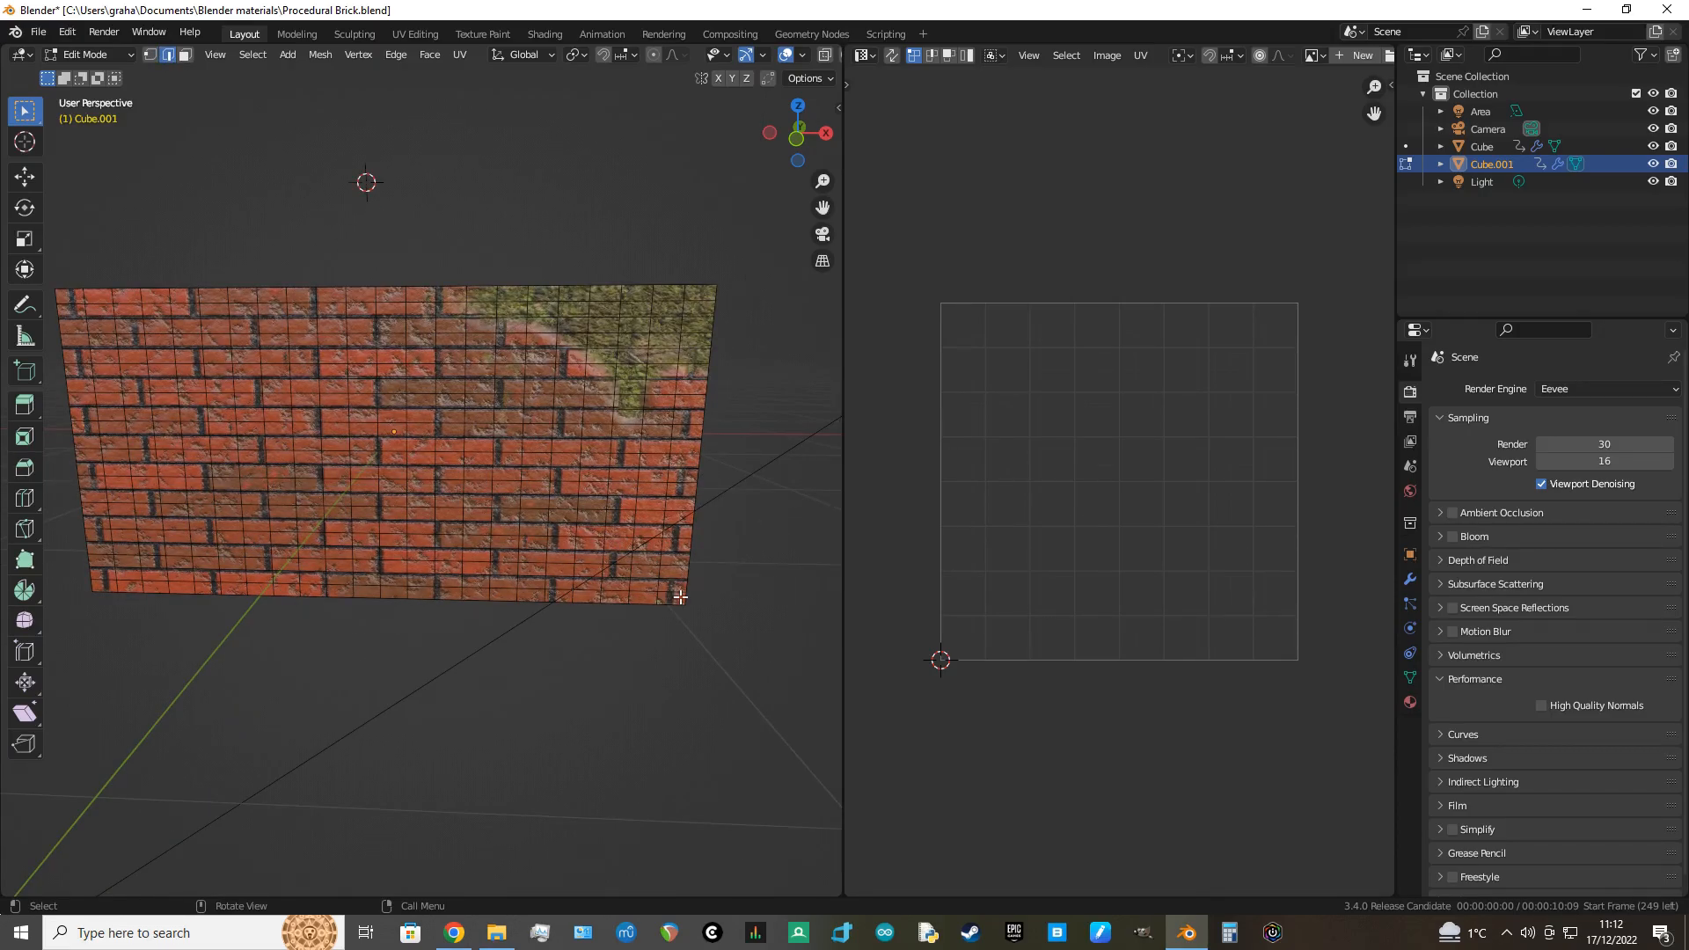
{"action": "left_click", "coordinate": [688, 603]}
{"action": "left_click", "coordinate": [719, 290], "text": "ctrl"}
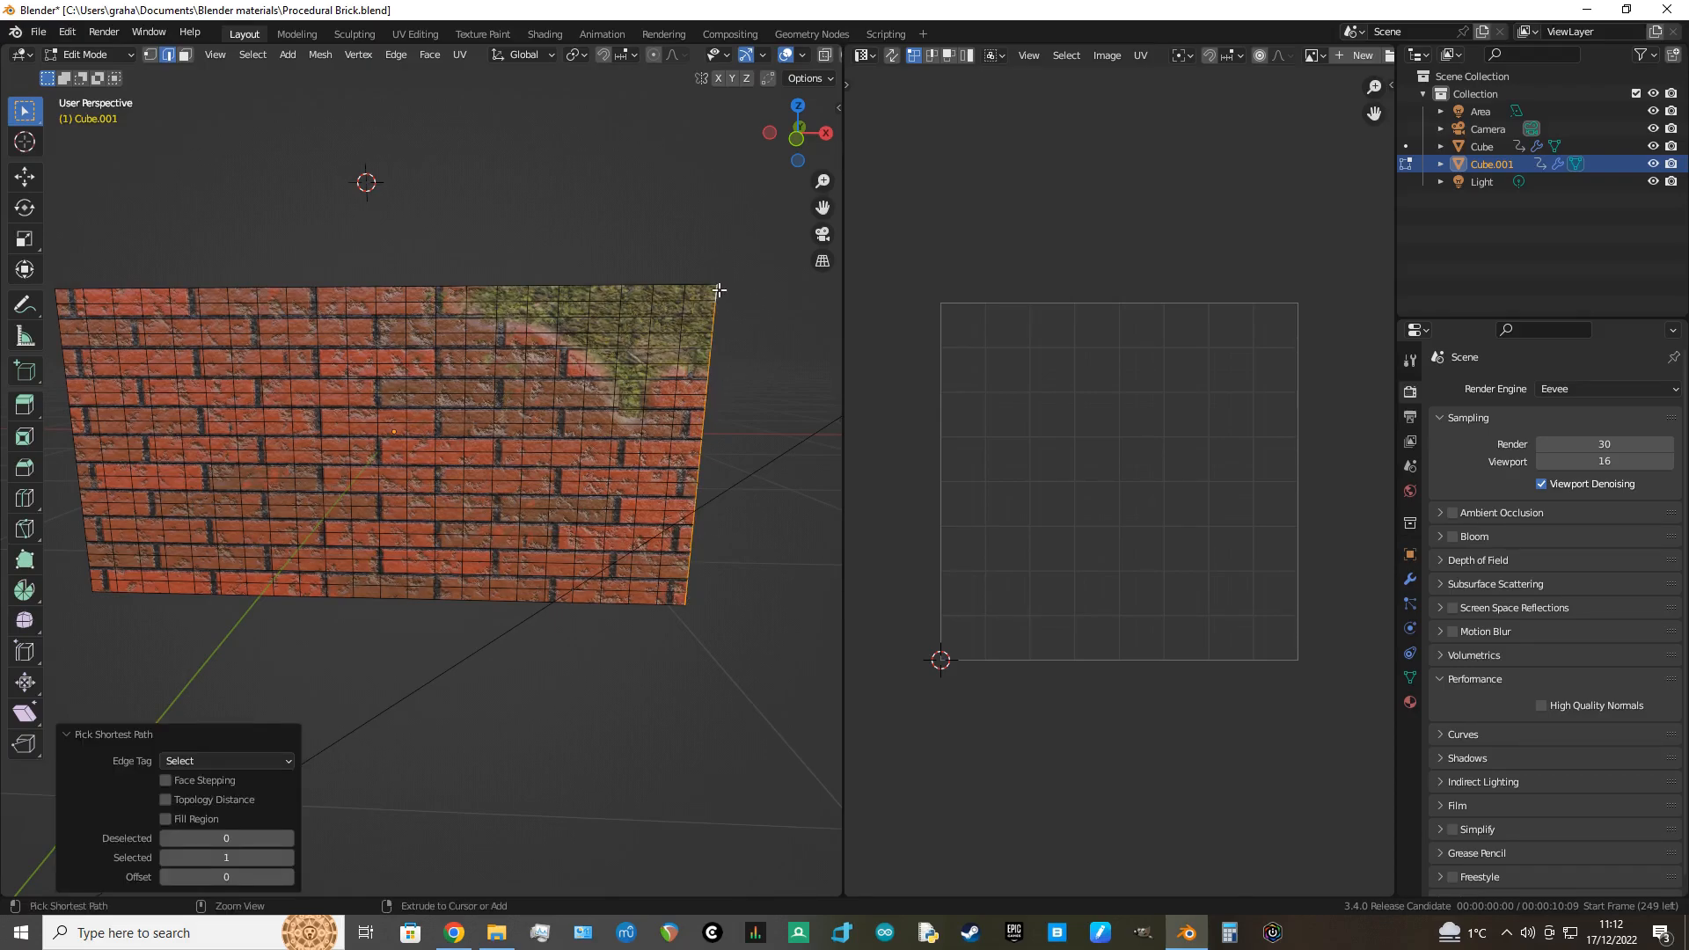
{"action": "left_click", "coordinate": [65, 290], "text": "ctrl"}
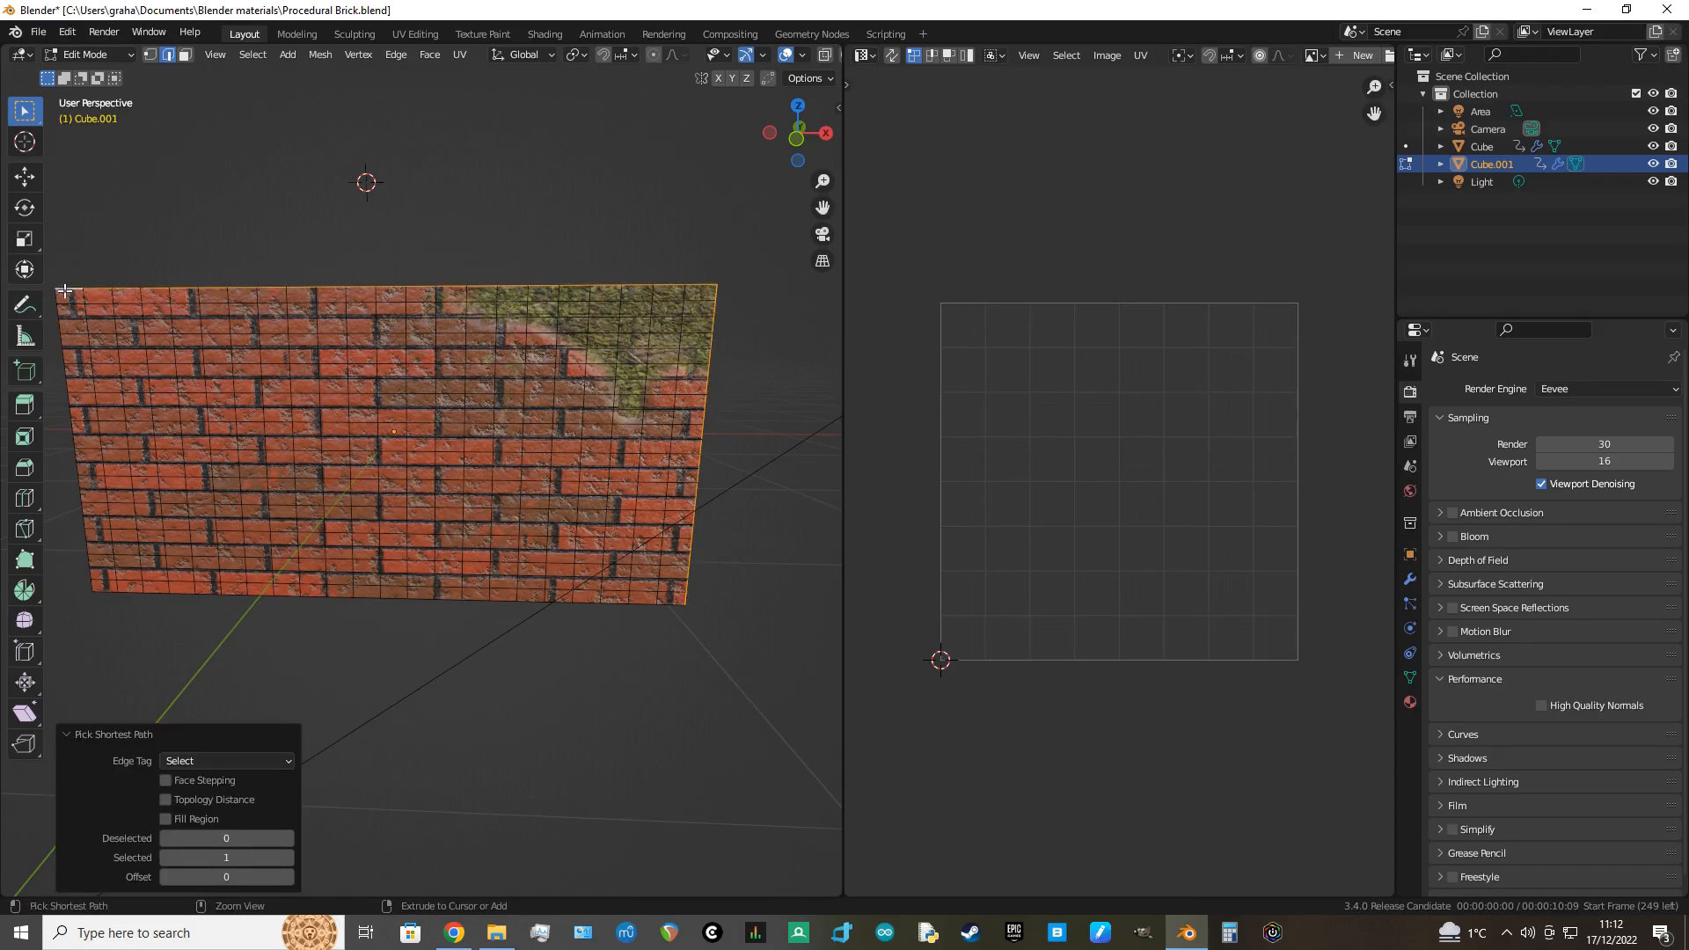
{"action": "left_click", "coordinate": [93, 587], "text": "ctrl"}
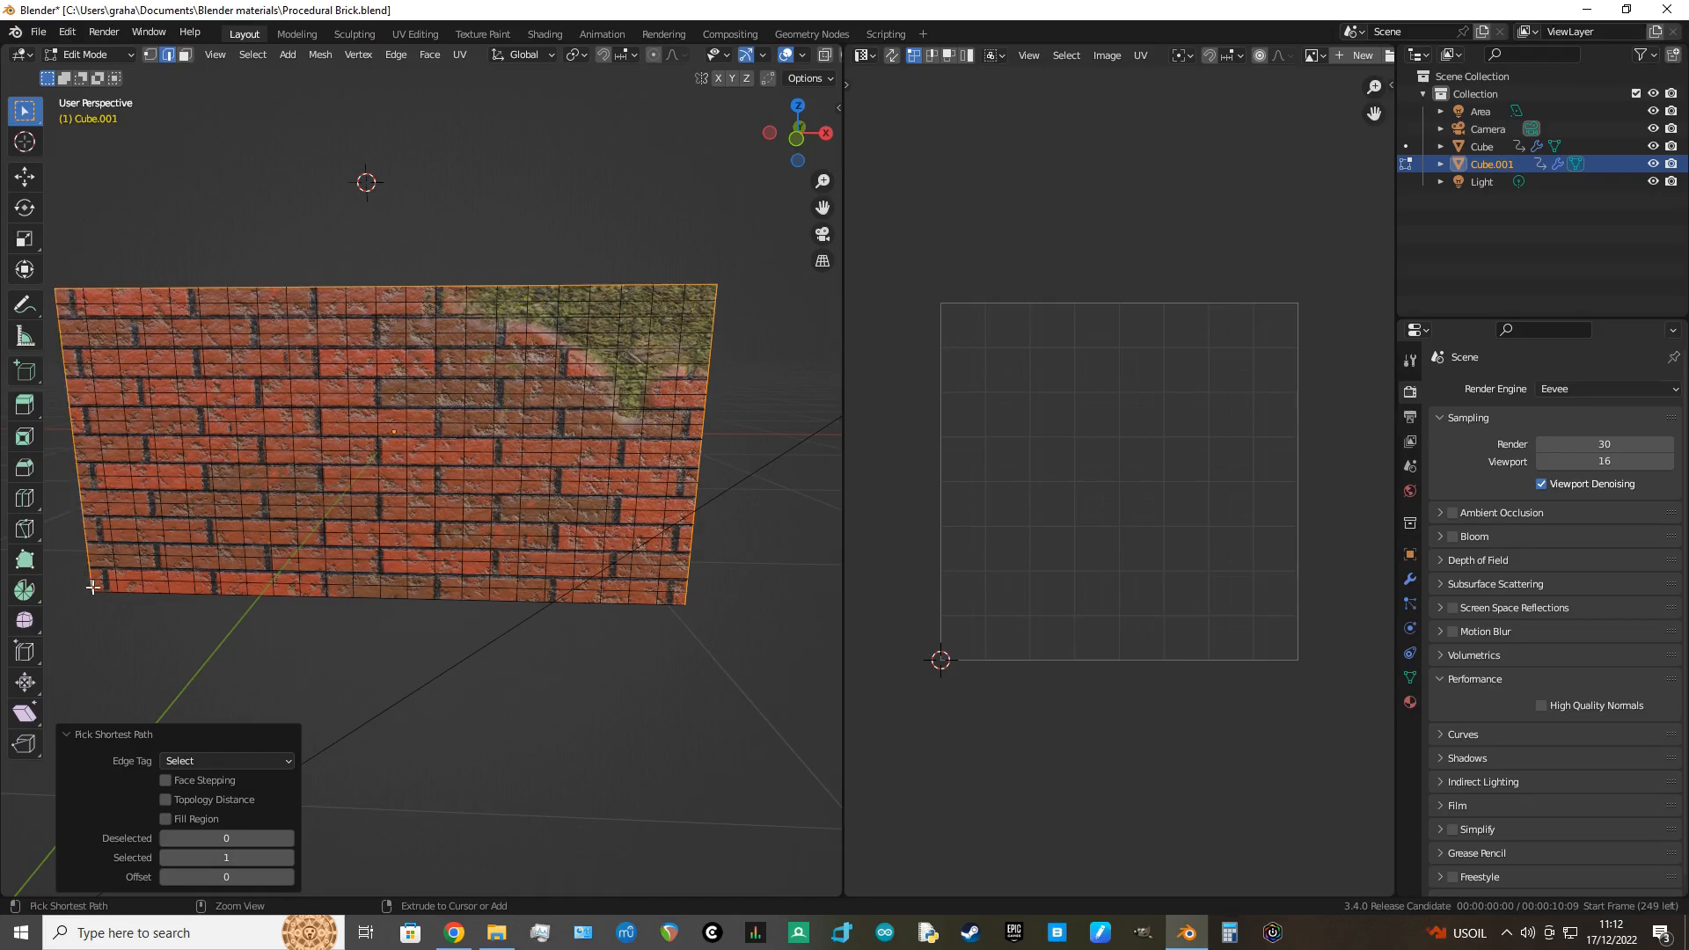
{"action": "left_click", "coordinate": [675, 606], "text": "ctrl"}
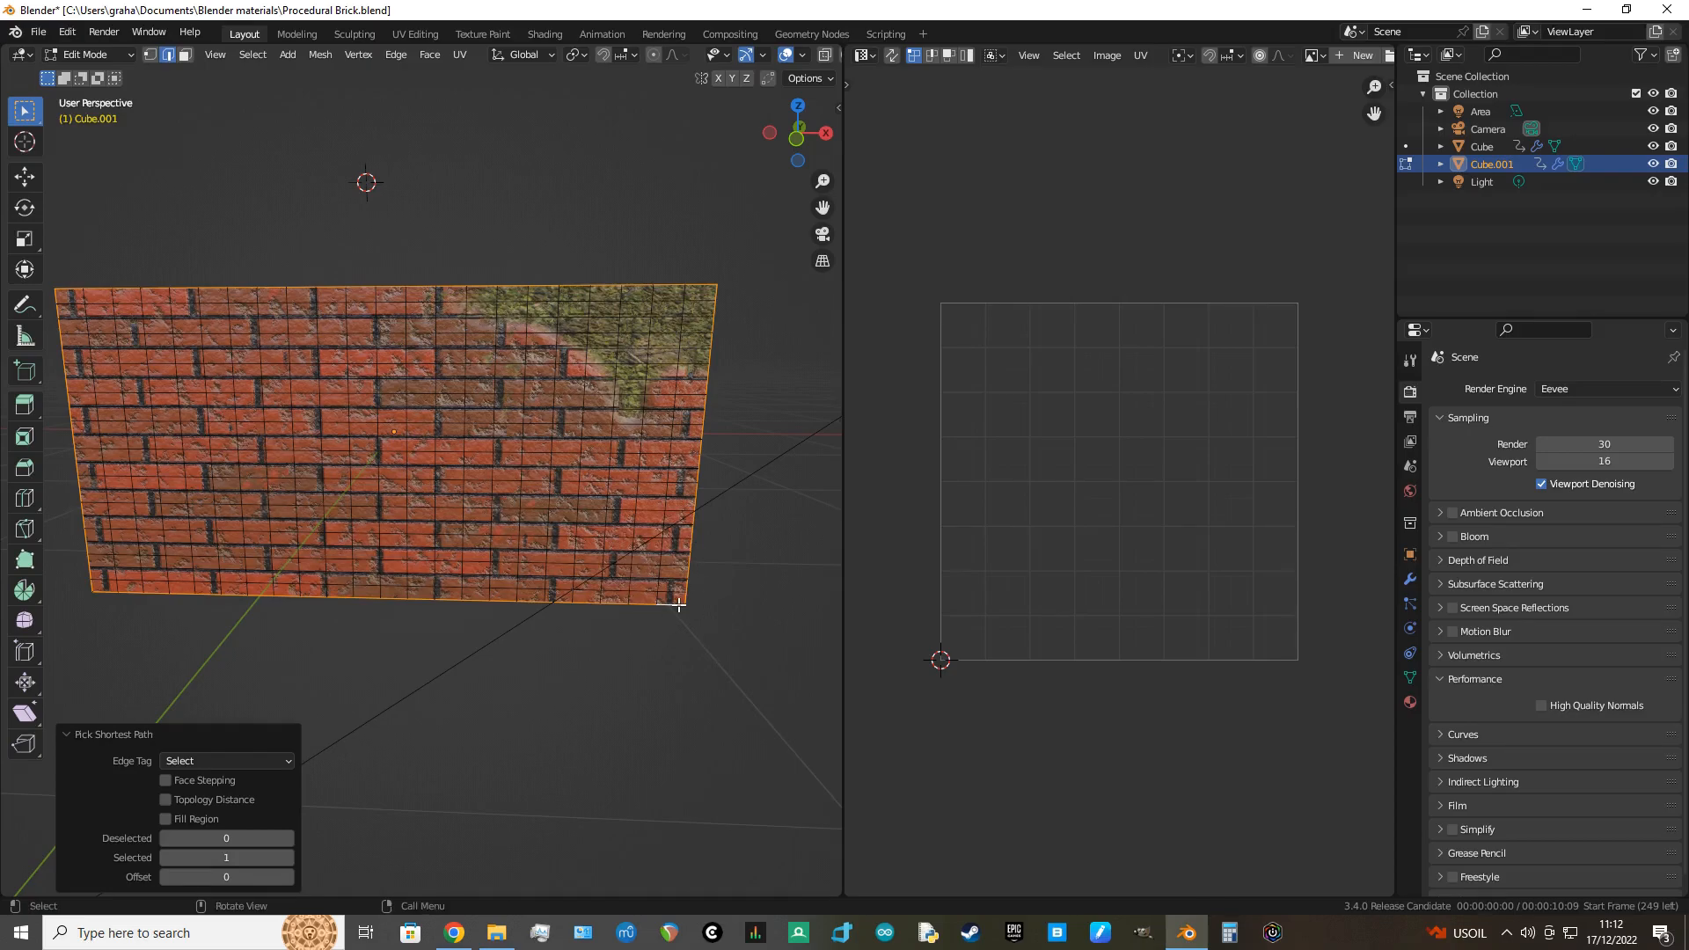
{"action": "right_click", "coordinate": [675, 609]}
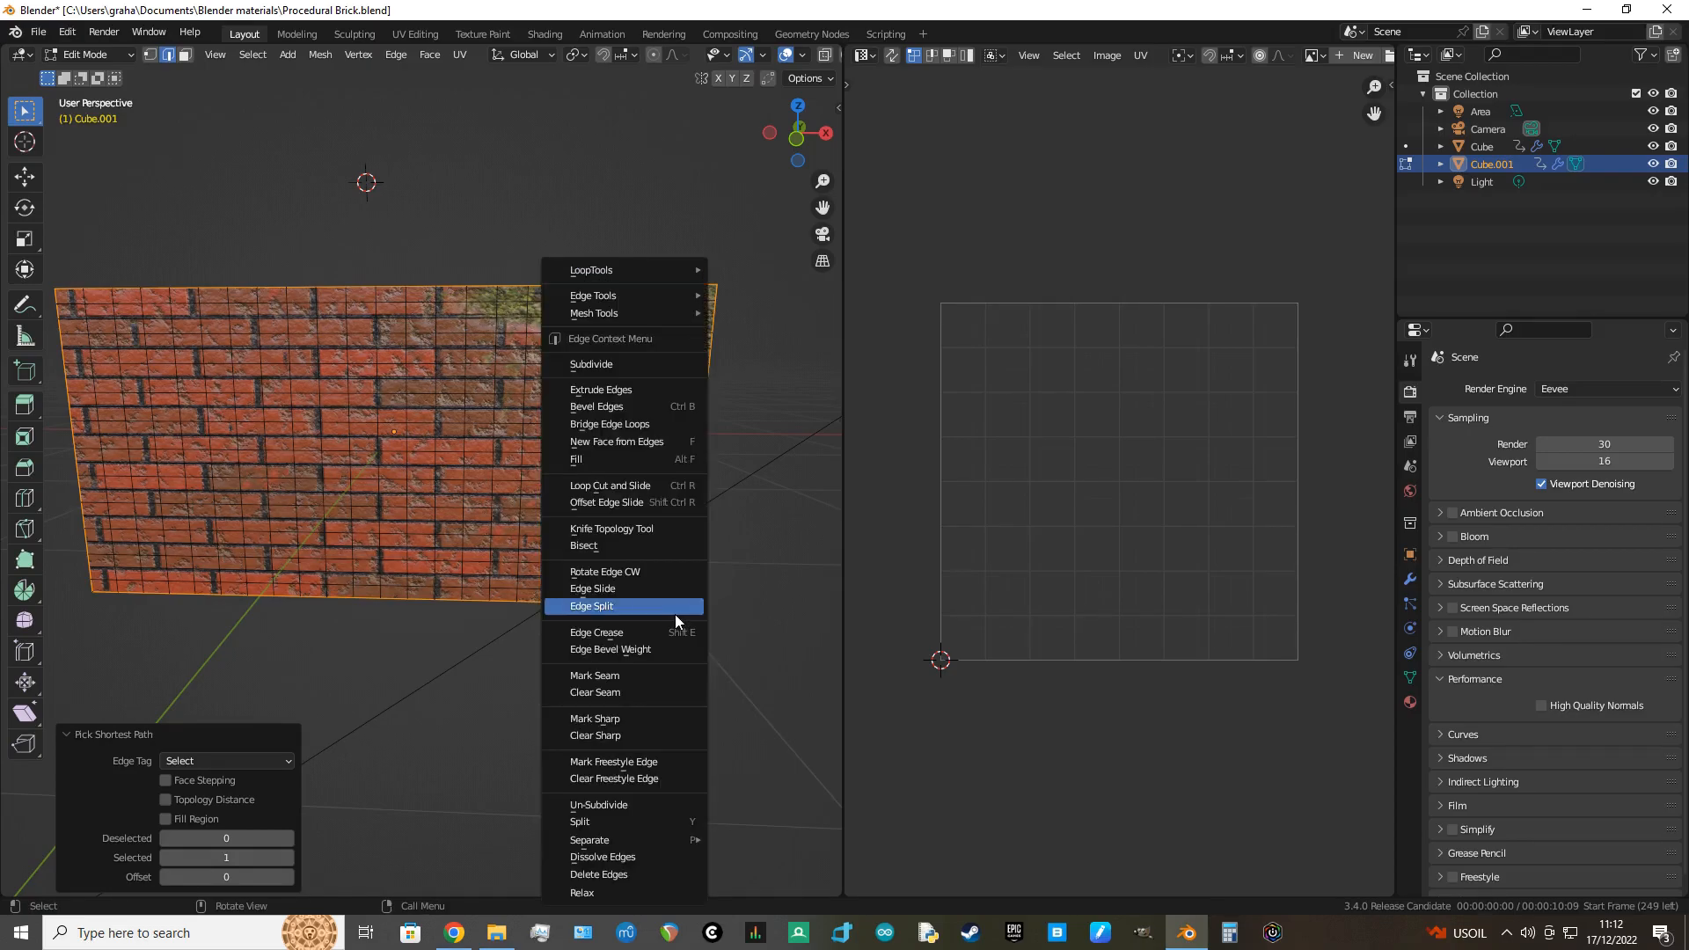
{"action": "left_click", "coordinate": [640, 675]}
Step: Select the top, far vertical and bottom border edges of the adjacent end face and mark them as a seam
{"action": "middle_click_drag", "start_coordinate": [640, 666], "coordinate": [467, 584]}
{"action": "left_click", "coordinate": [296, 273]}
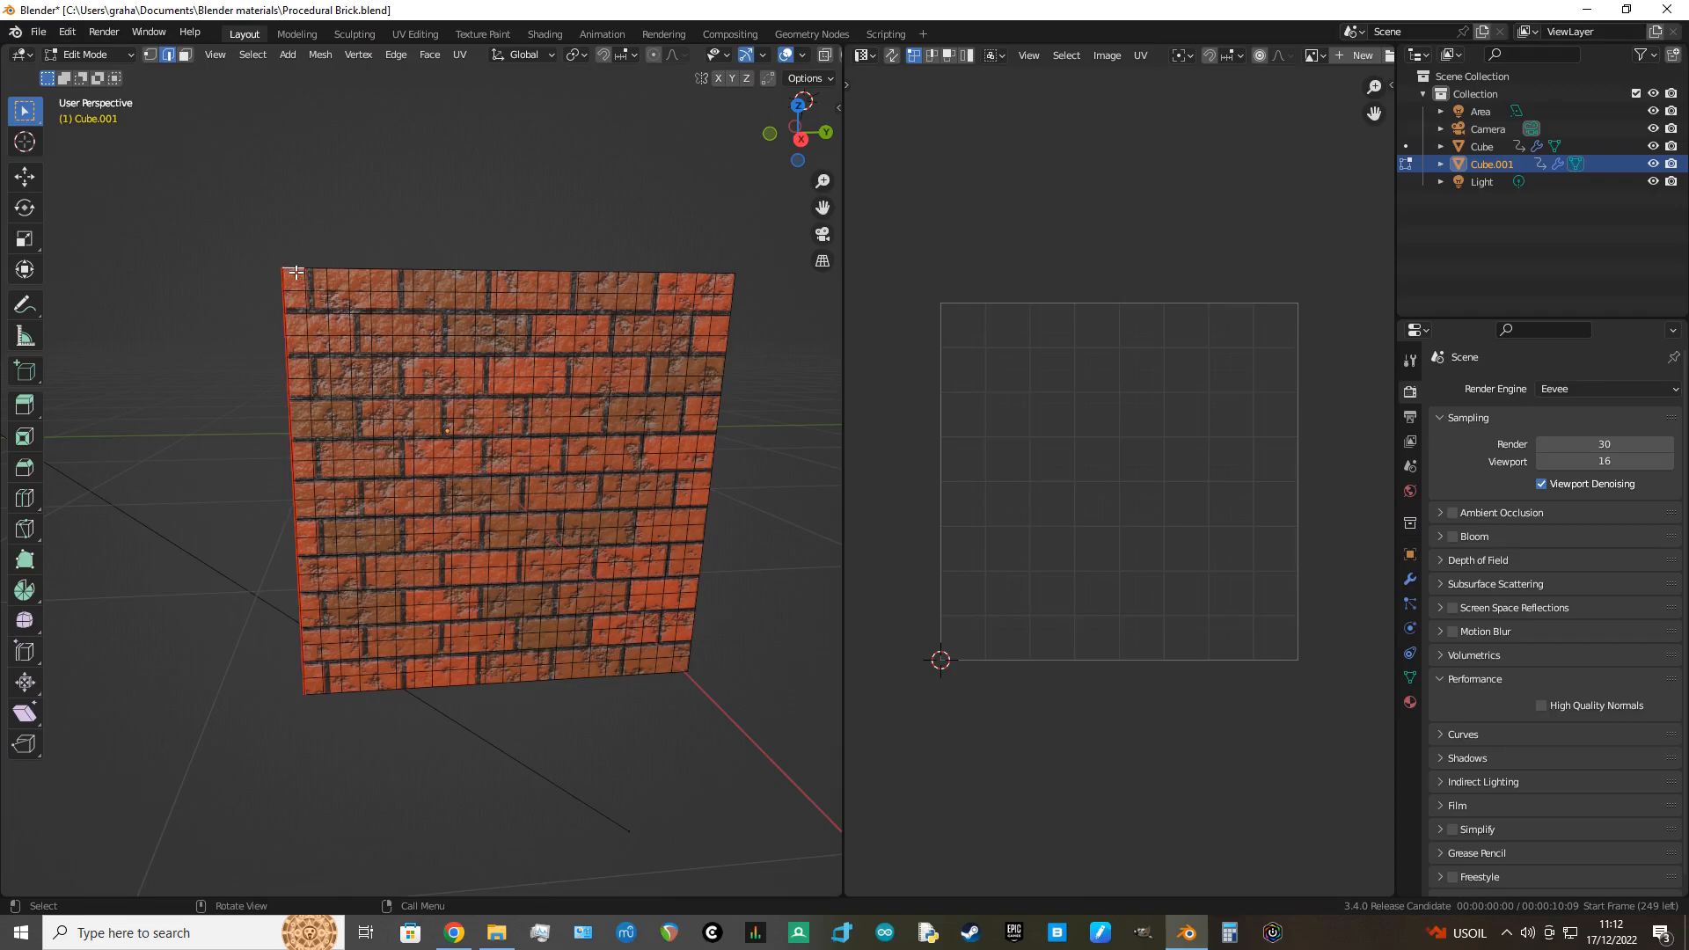
{"action": "left_click", "coordinate": [727, 283], "text": "ctrl"}
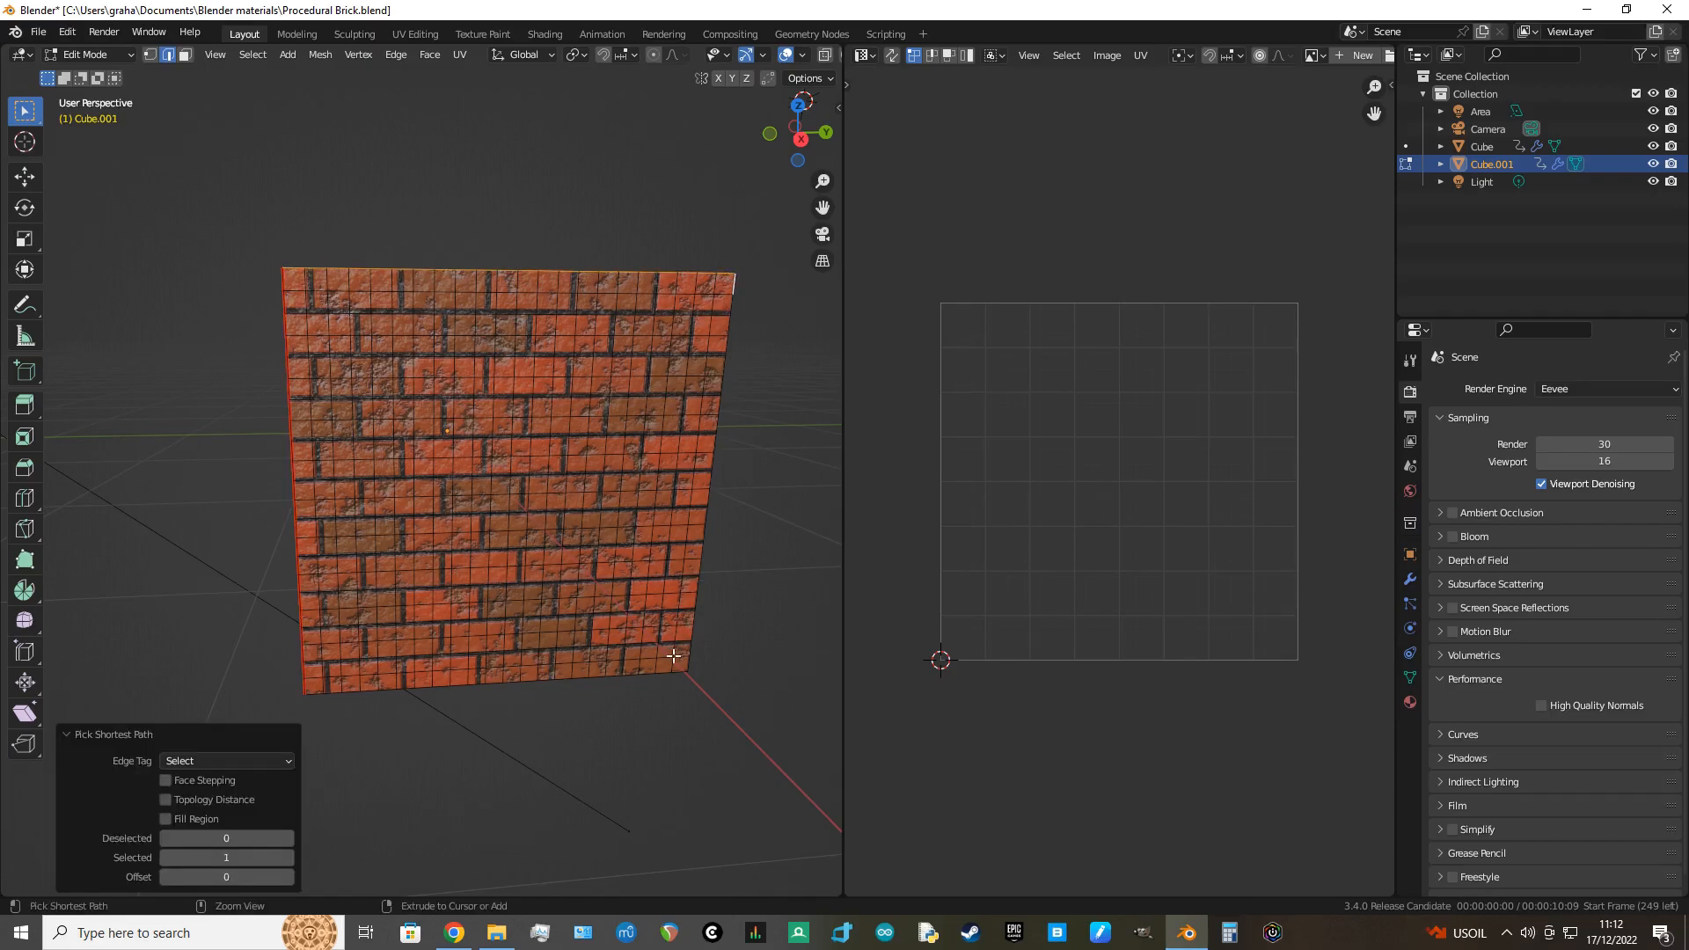
{"action": "left_click", "coordinate": [690, 665], "text": "ctrl"}
{"action": "left_click", "coordinate": [318, 694], "text": "ctrl"}
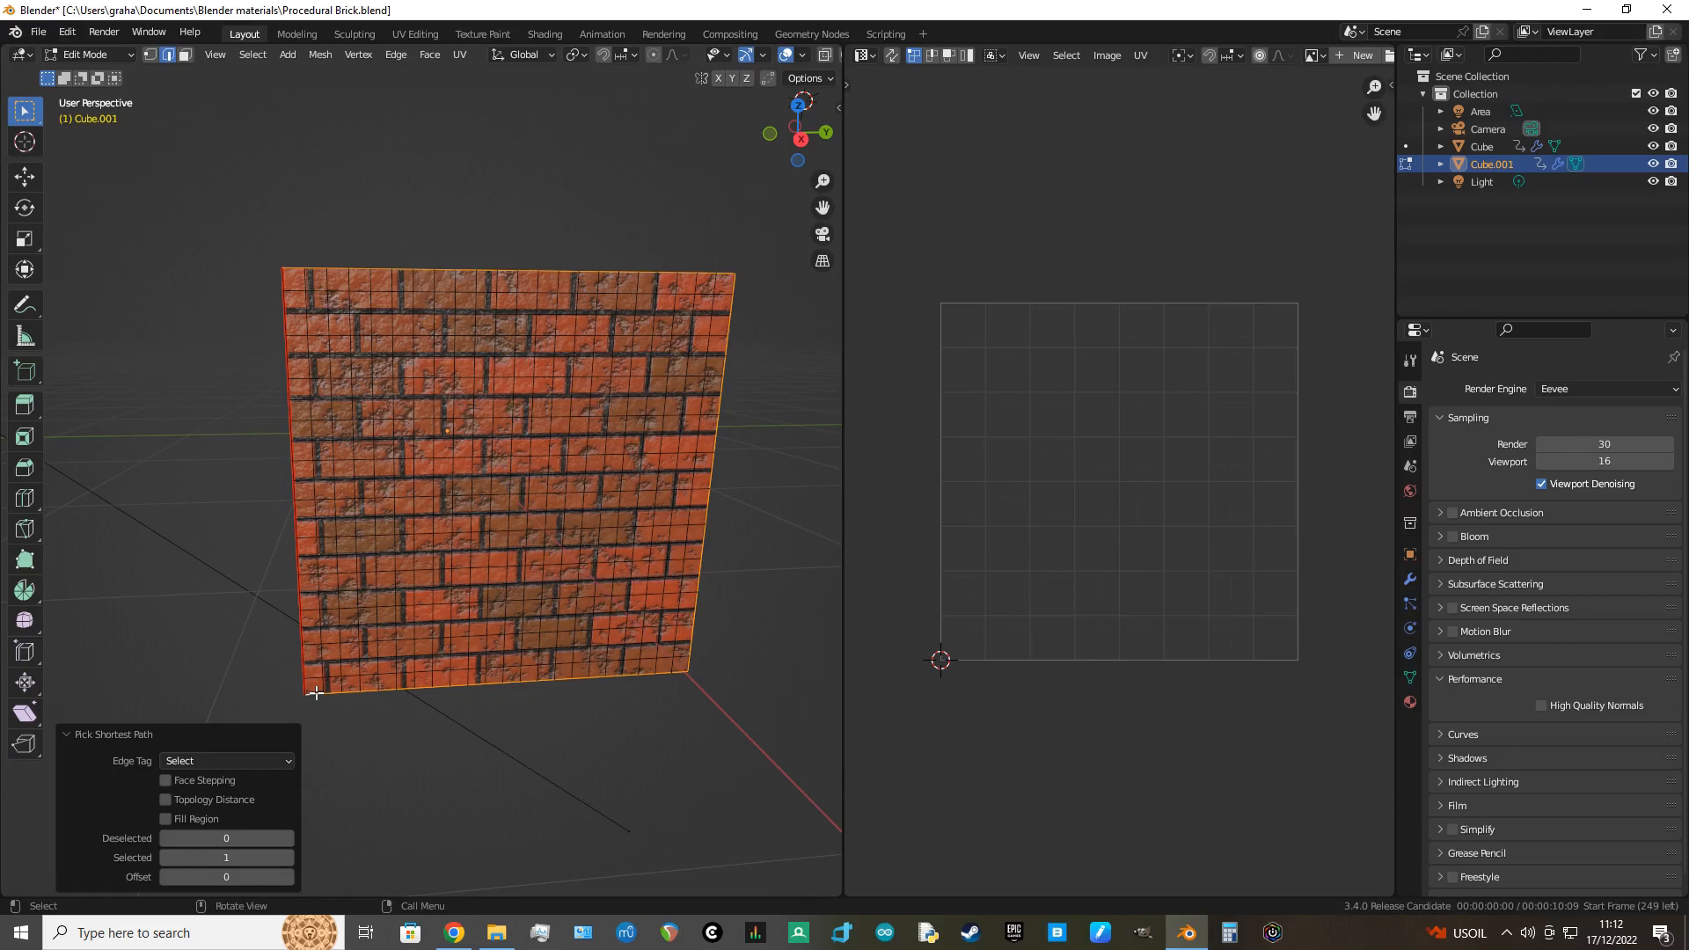
{"action": "right_click", "coordinate": [316, 693]}
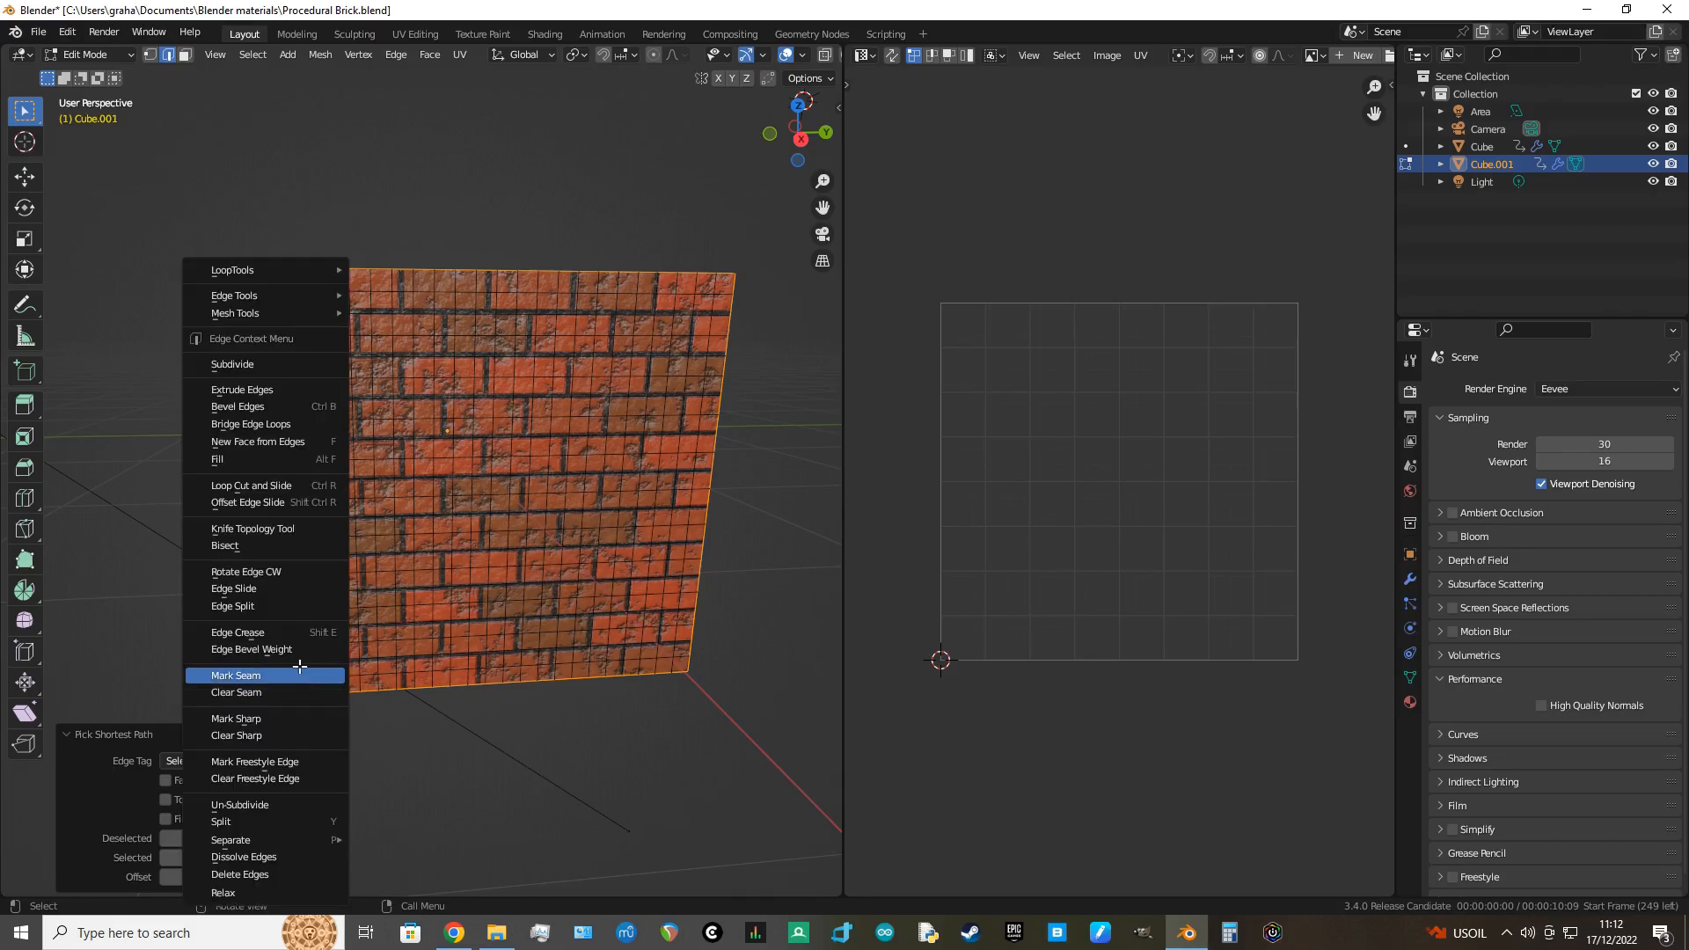
{"action": "left_click", "coordinate": [290, 673]}
Step: Select the long back face's top, unmarked vertical and bottom border edges and mark them as a seam
{"action": "middle_click_drag", "start_coordinate": [662, 696], "coordinate": [385, 704]}
{"action": "scroll", "coordinate": [438, 709], "scroll_direction": "up", "scroll_amount": 3}
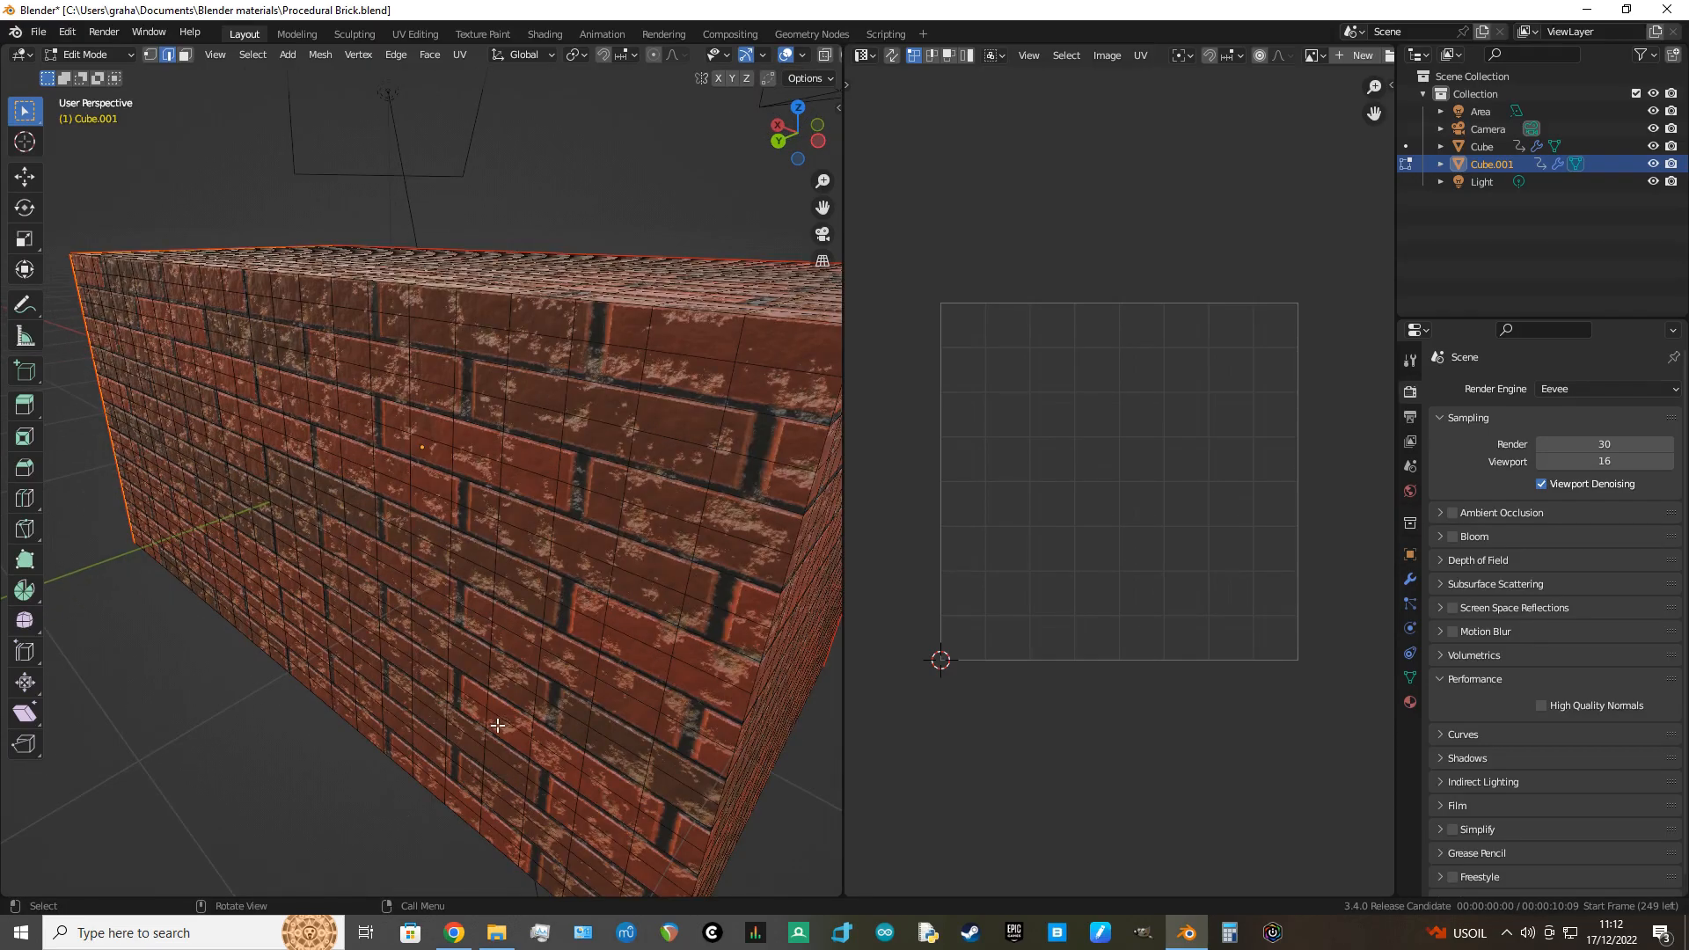
{"action": "middle_click_drag", "start_coordinate": [498, 727], "coordinate": [504, 729], "text": "shift"}
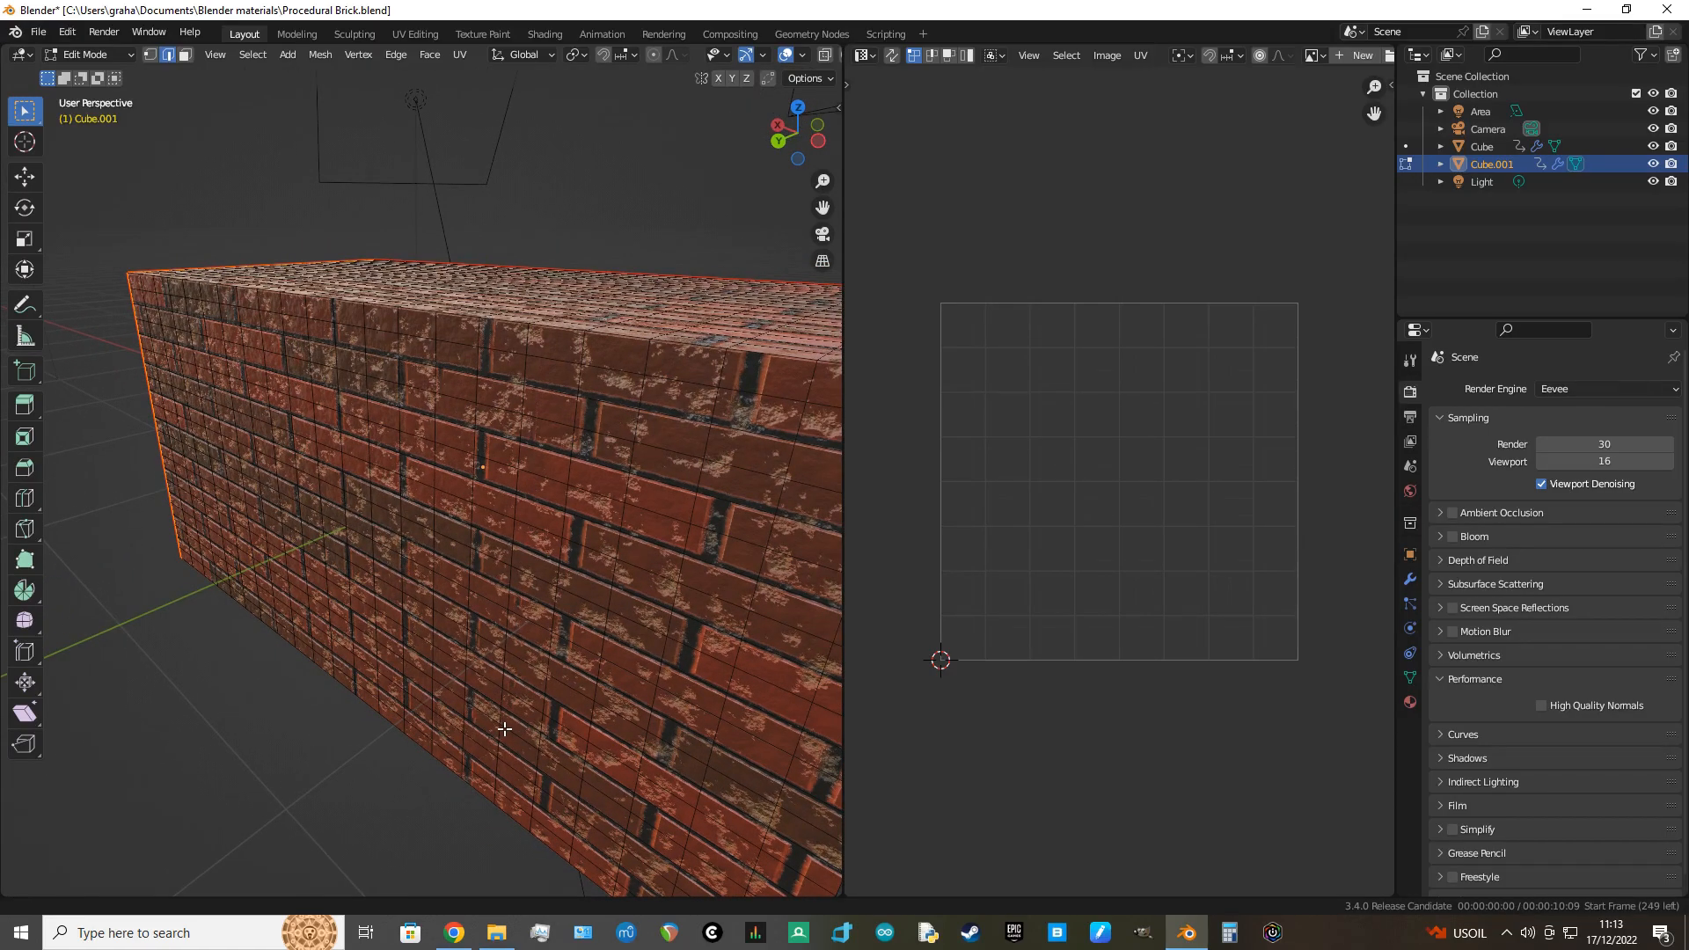
{"action": "scroll", "coordinate": [504, 728], "scroll_direction": "down", "scroll_amount": 3}
{"action": "middle_click_drag", "start_coordinate": [531, 734], "coordinate": [509, 707]}
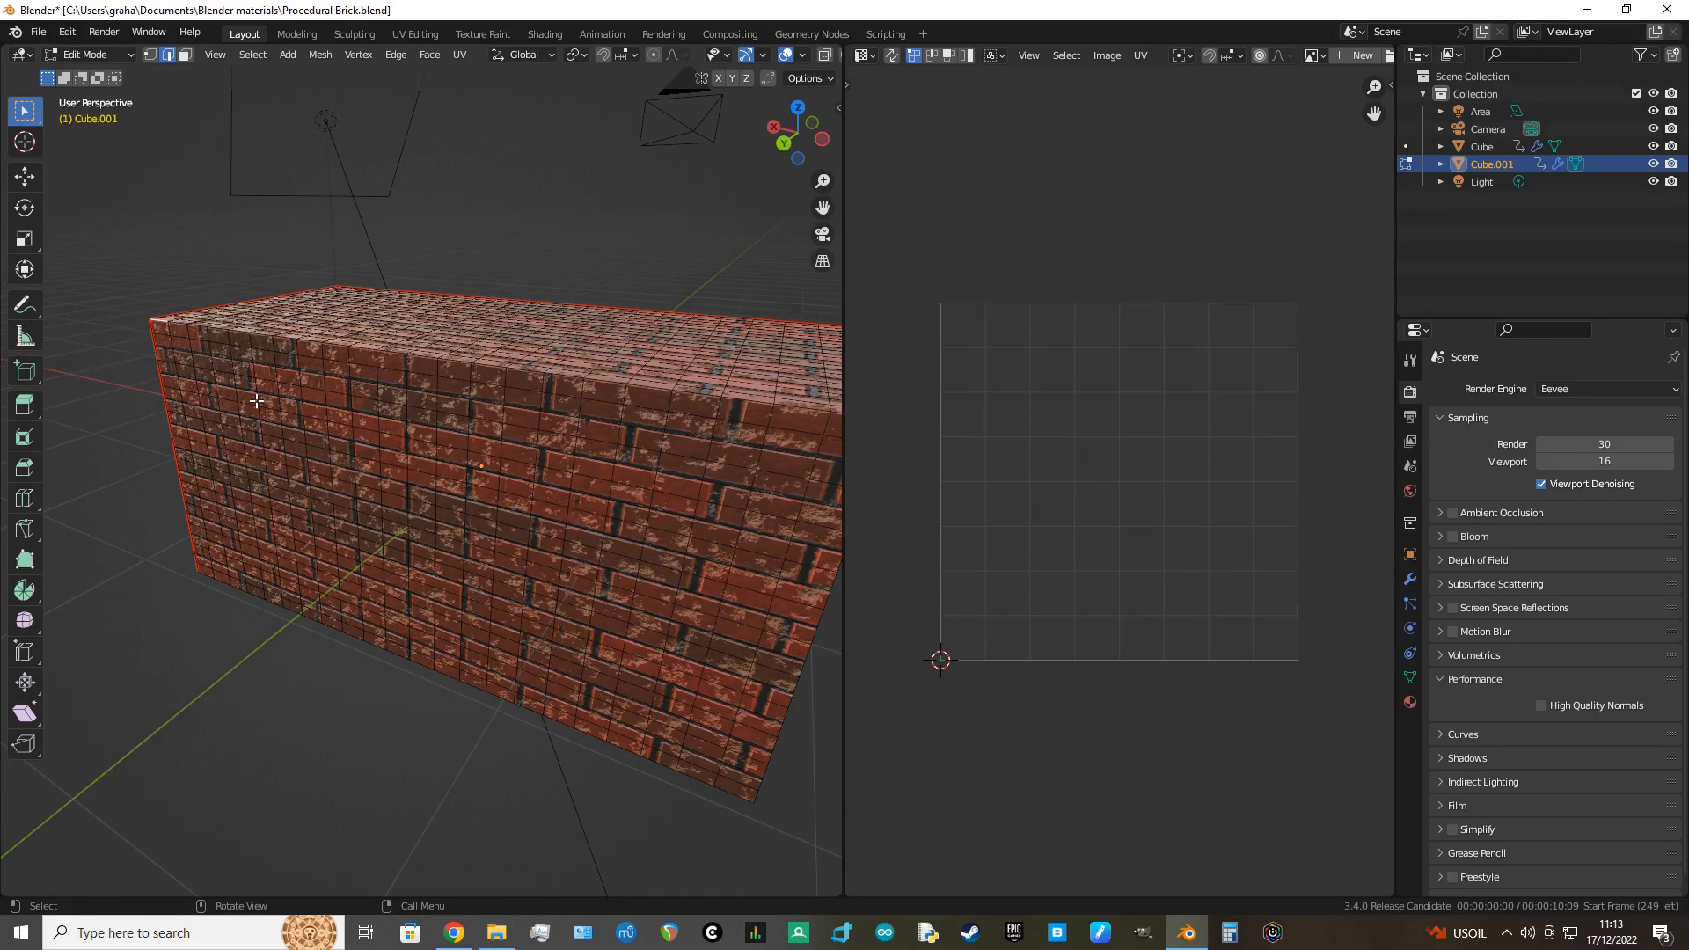
{"action": "middle_click_drag", "start_coordinate": [170, 351], "coordinate": [174, 350]}
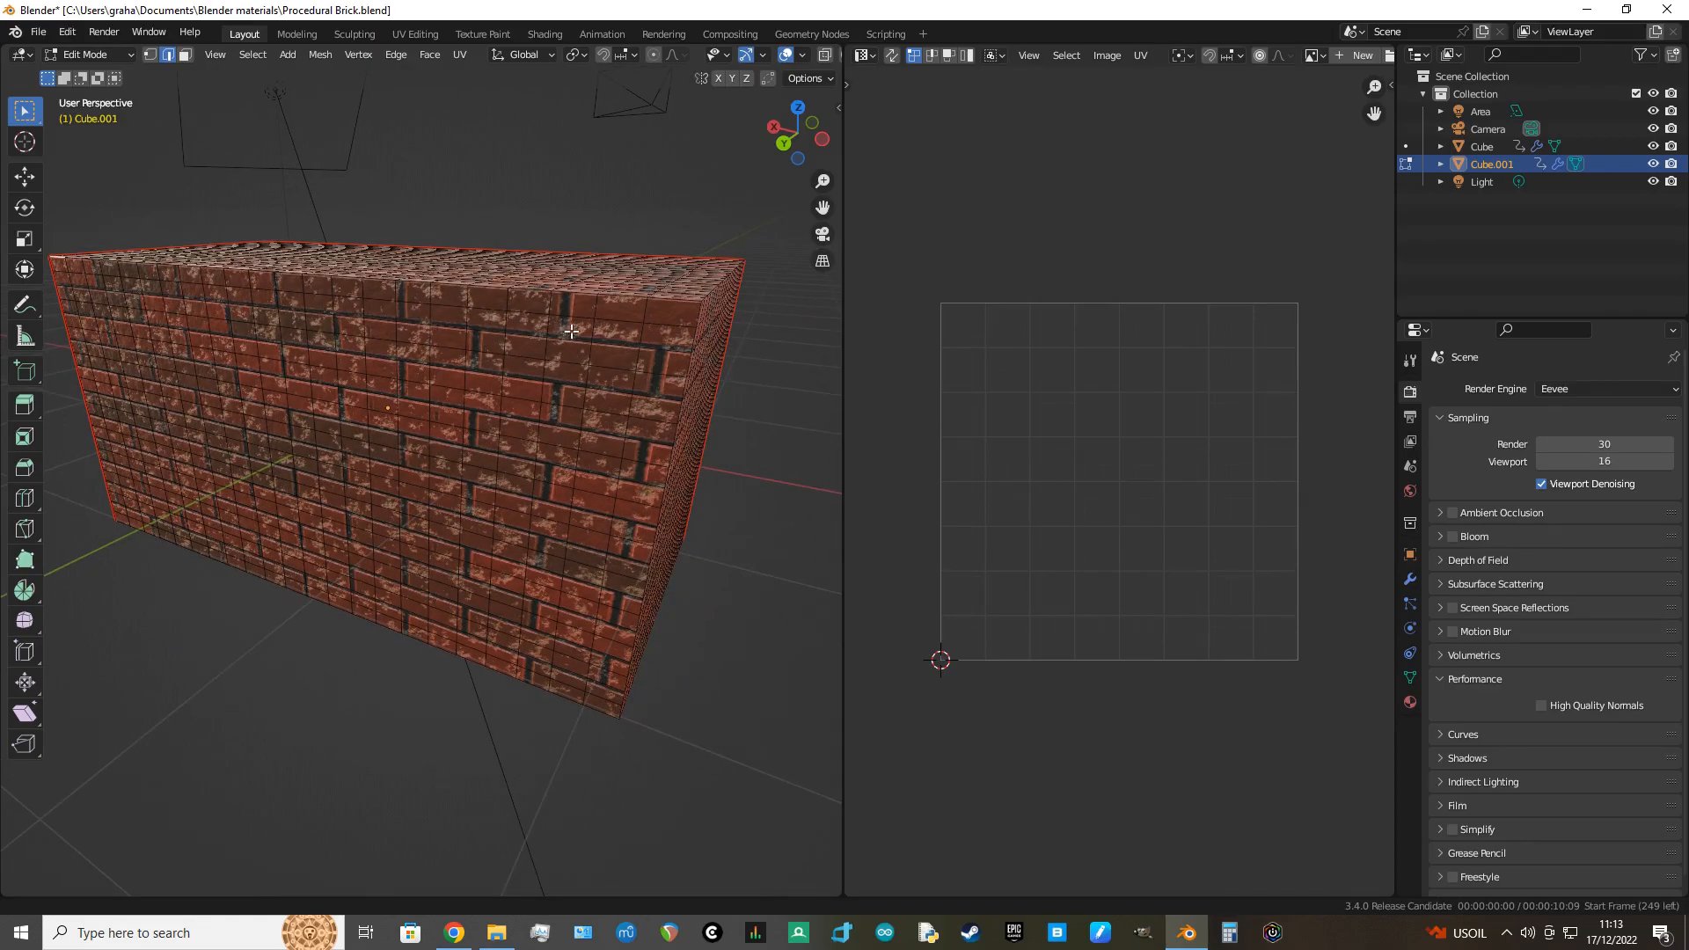
{"action": "left_click", "coordinate": [695, 305], "text": "ctrl"}
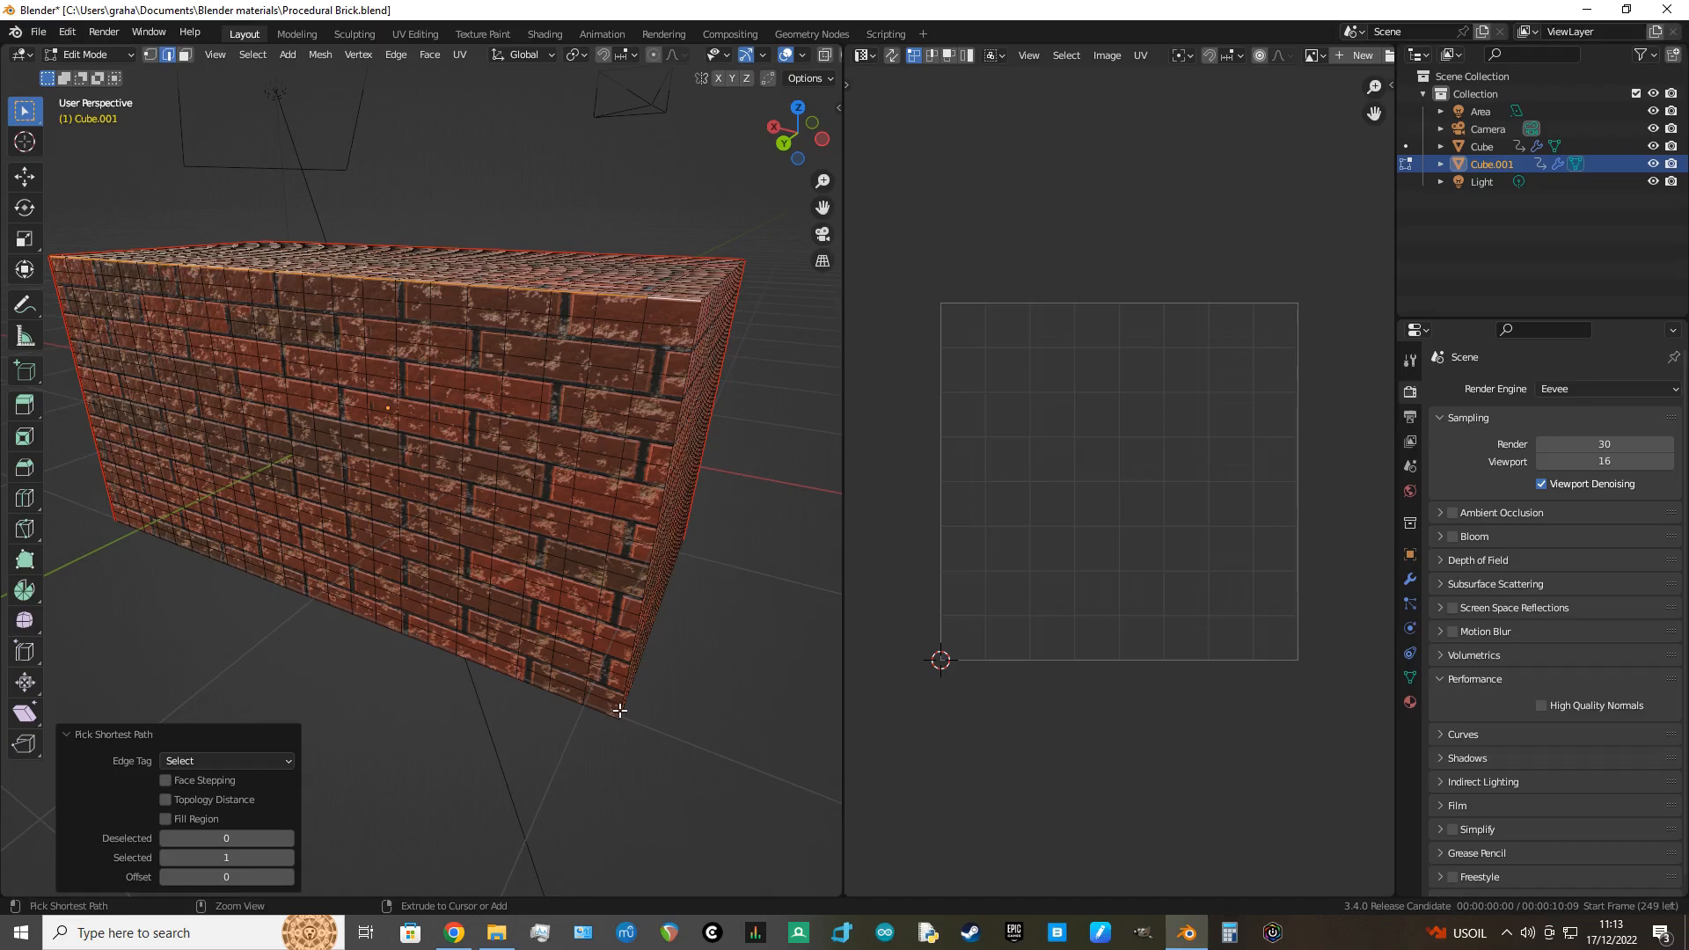
{"action": "middle_click_drag", "start_coordinate": [660, 705], "coordinate": [701, 694]}
{"action": "middle_click_drag", "start_coordinate": [818, 741], "coordinate": [361, 736], "text": "shift"}
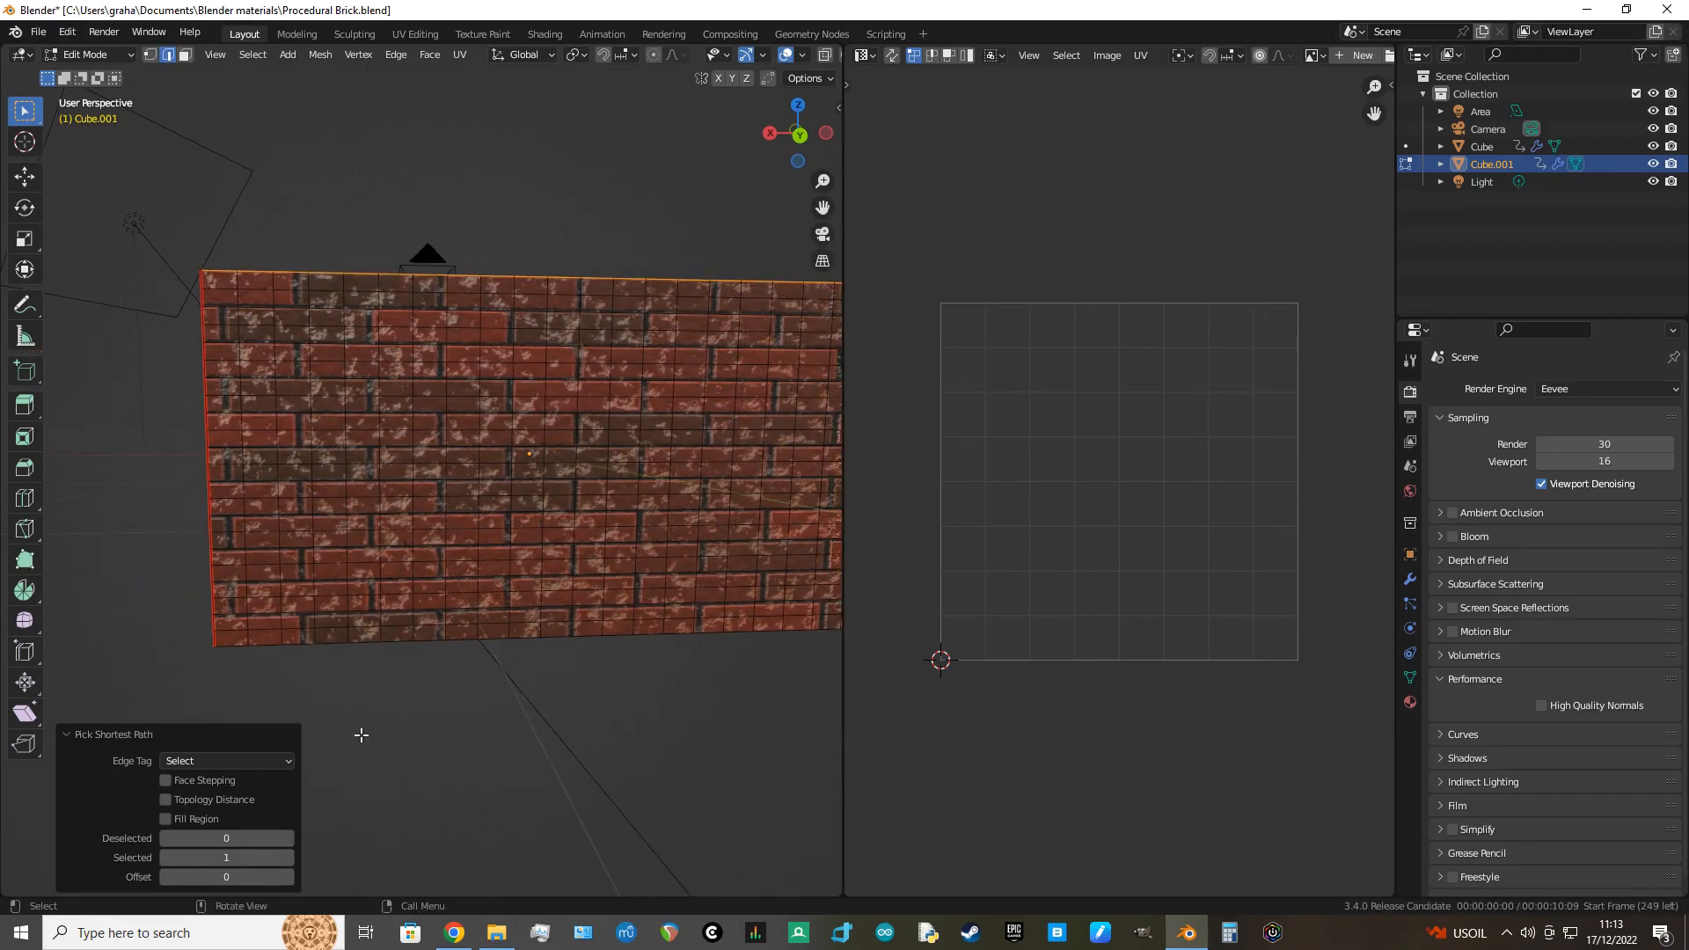
{"action": "left_click", "coordinate": [231, 645], "text": "ctrl"}
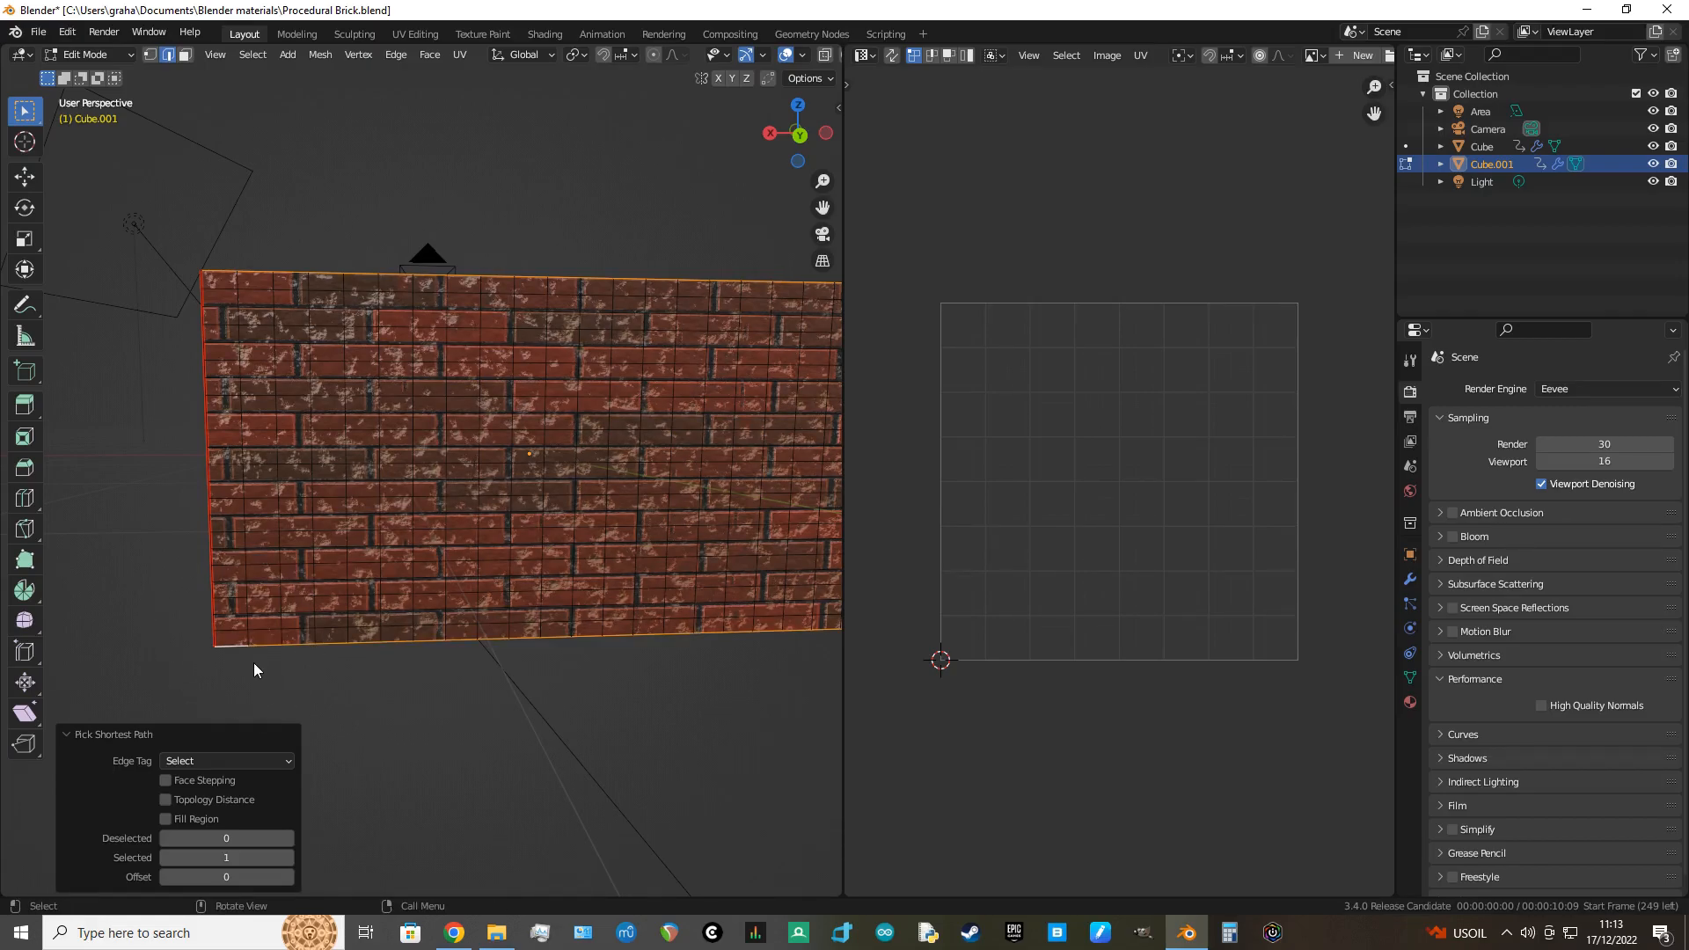
{"action": "right_click", "coordinate": [253, 663]}
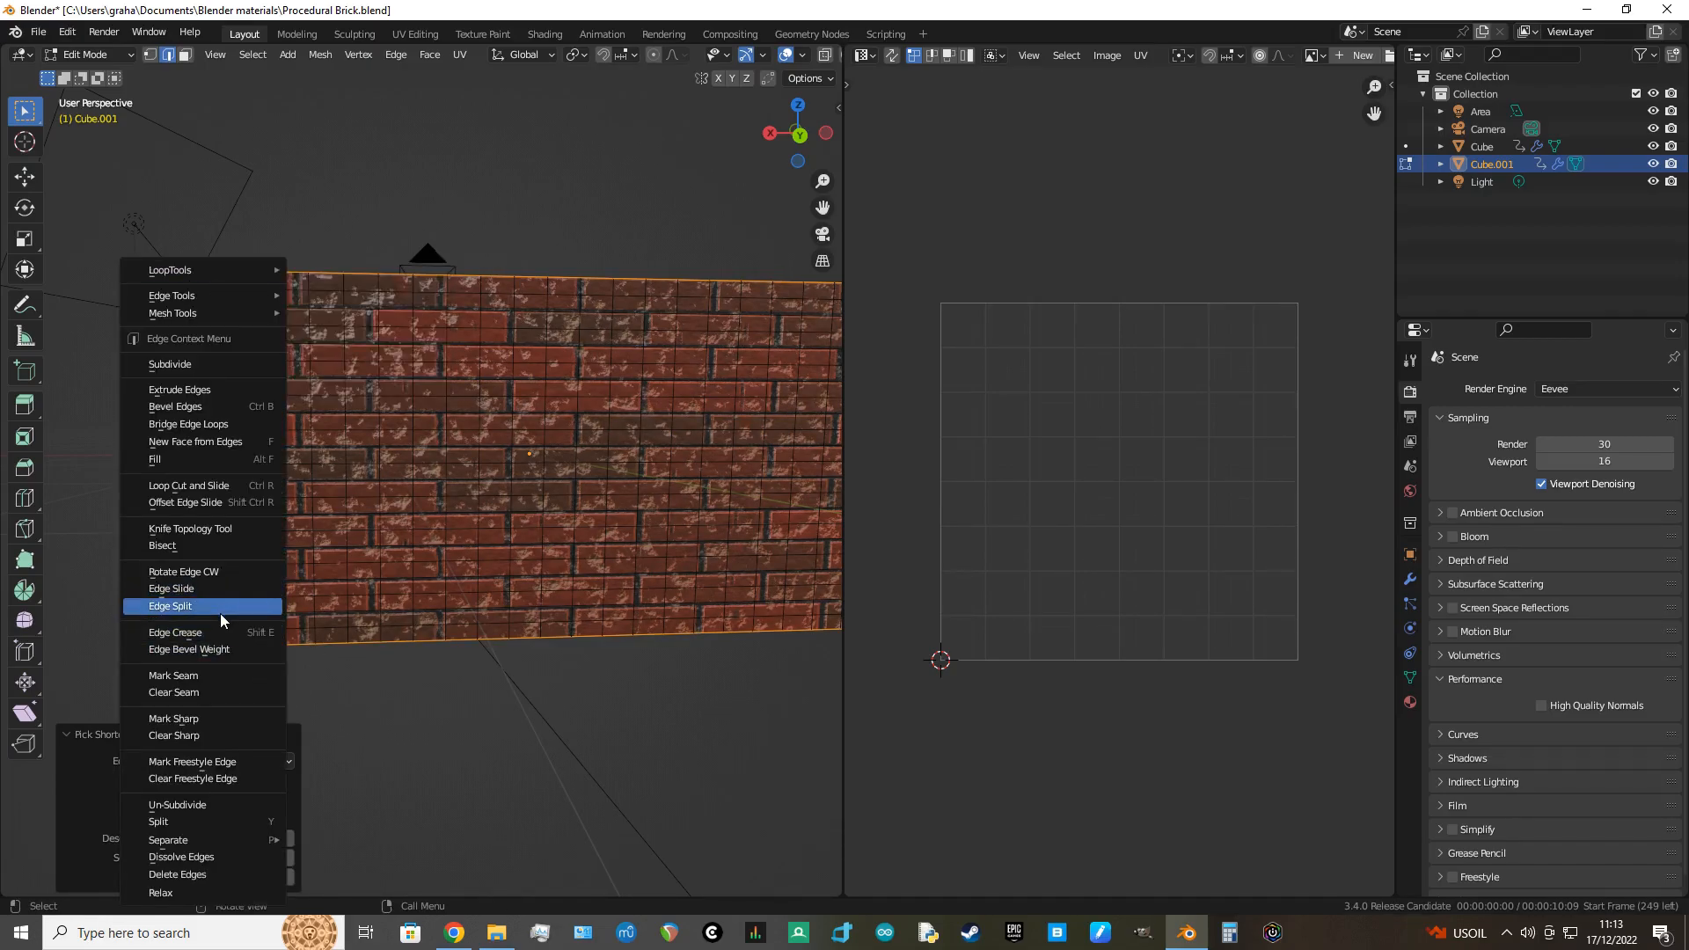
{"action": "left_click", "coordinate": [213, 675]}
Step: Select the top and bottom border edges of the remaining end face and mark both as seams
{"action": "scroll", "coordinate": [577, 687], "scroll_direction": "down", "scroll_amount": 2}
{"action": "middle_click_drag", "start_coordinate": [510, 701], "coordinate": [362, 705]}
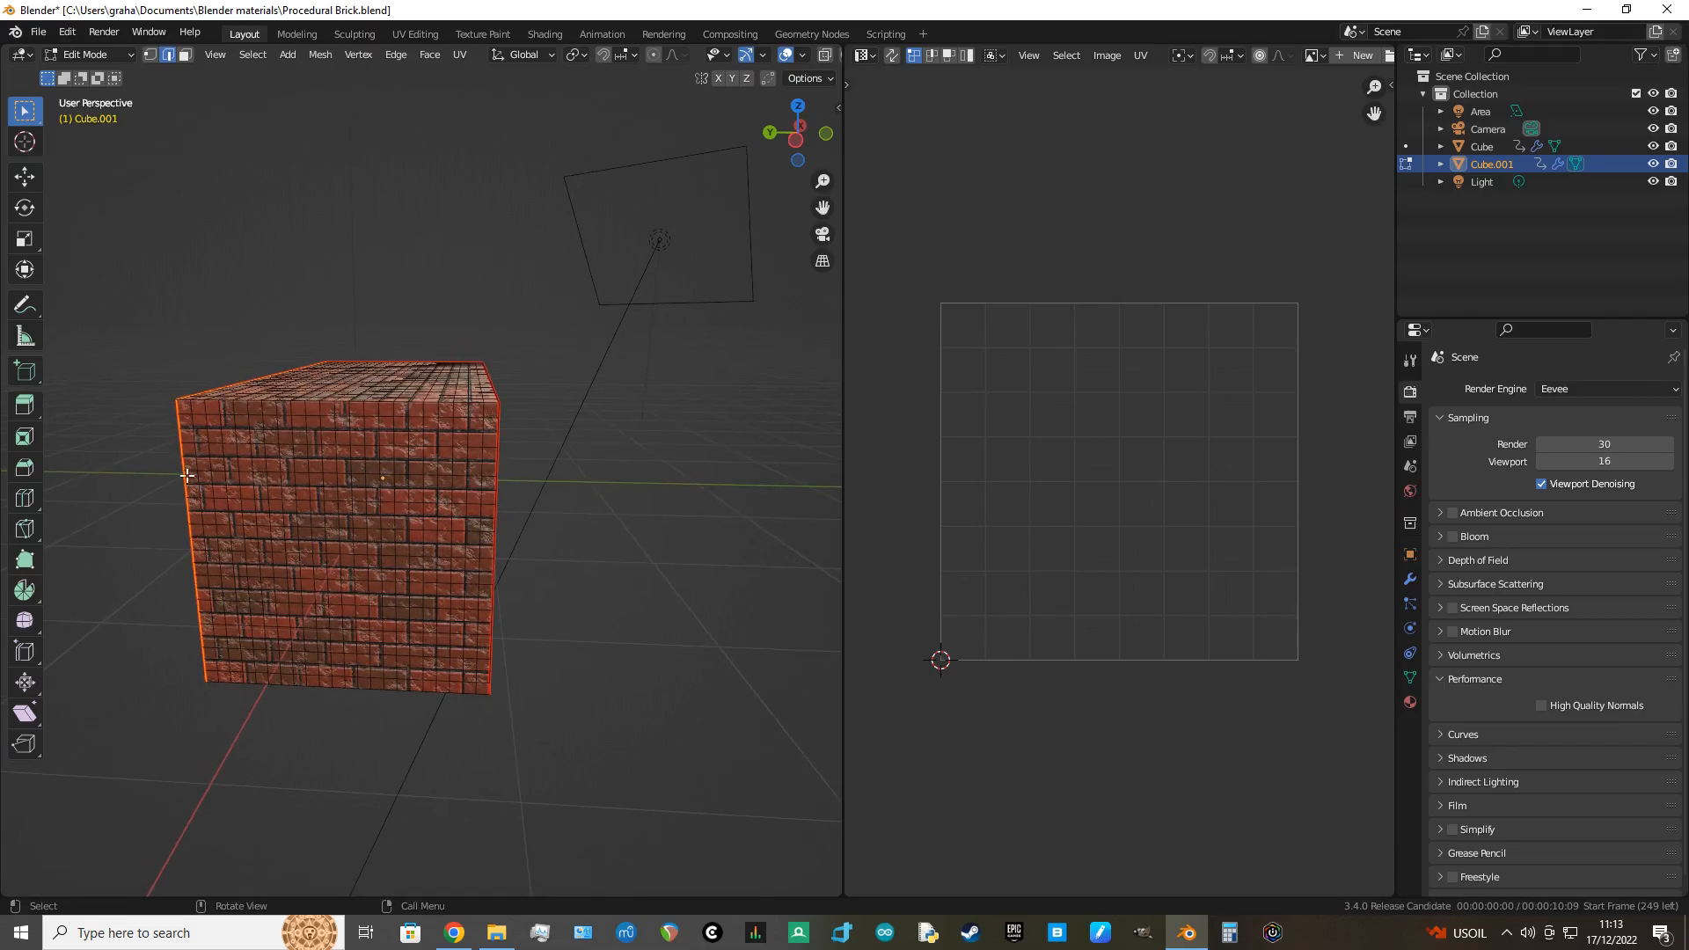
{"action": "left_click", "coordinate": [185, 404]}
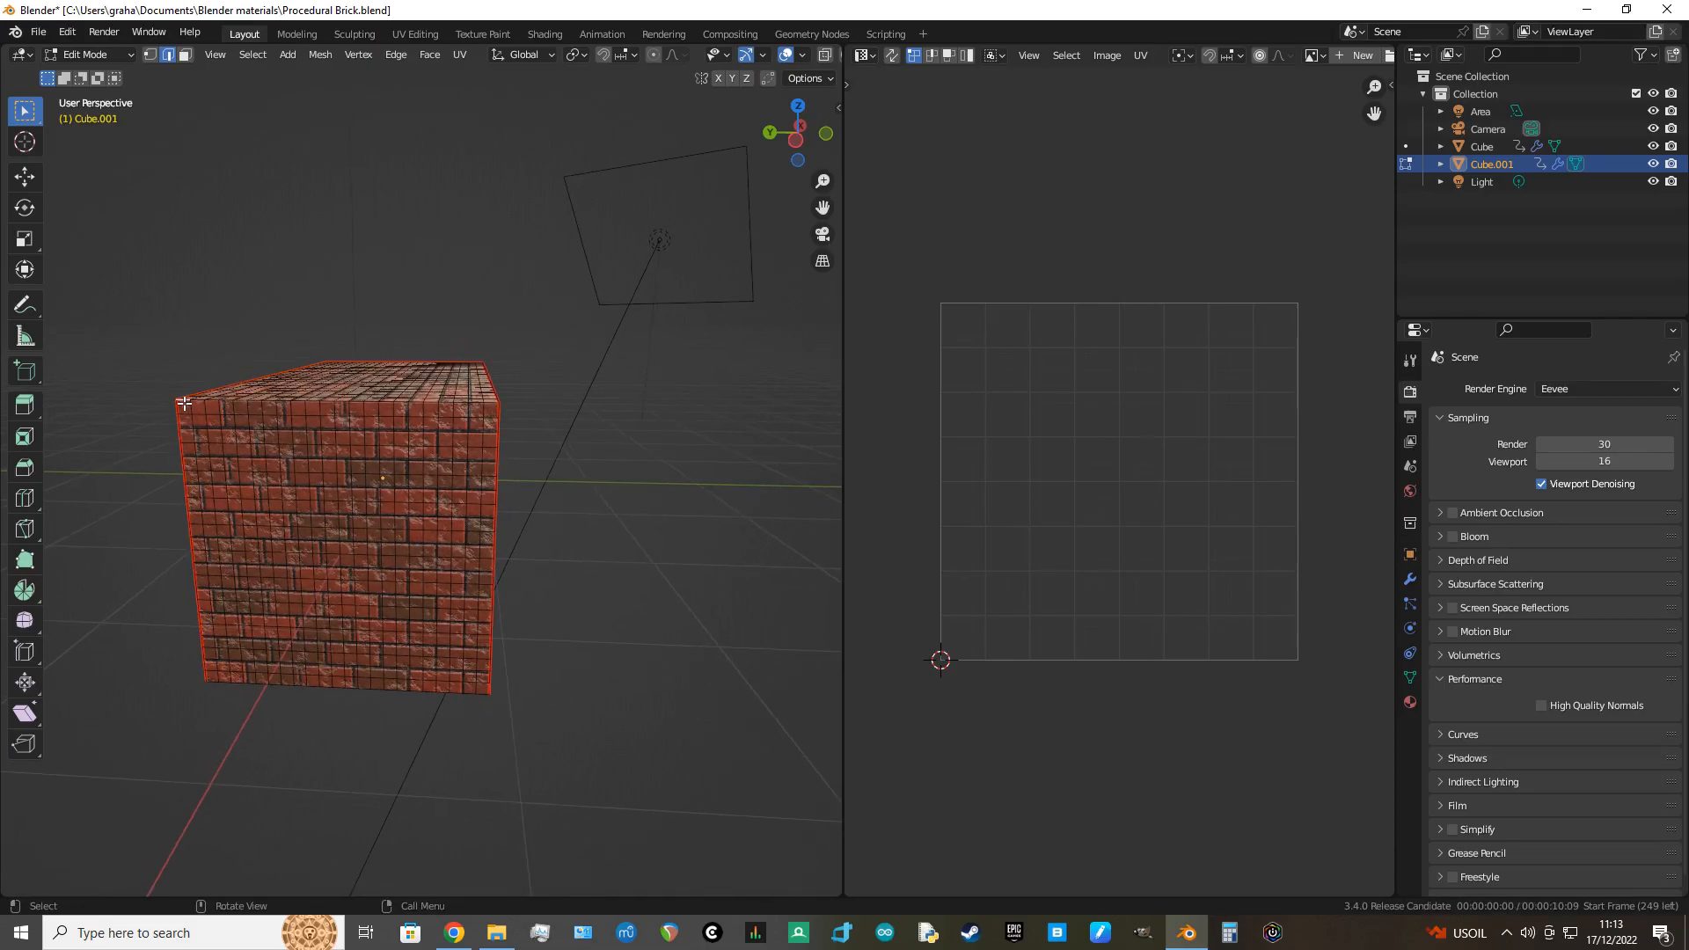
{"action": "left_click", "coordinate": [492, 408], "text": "ctrl"}
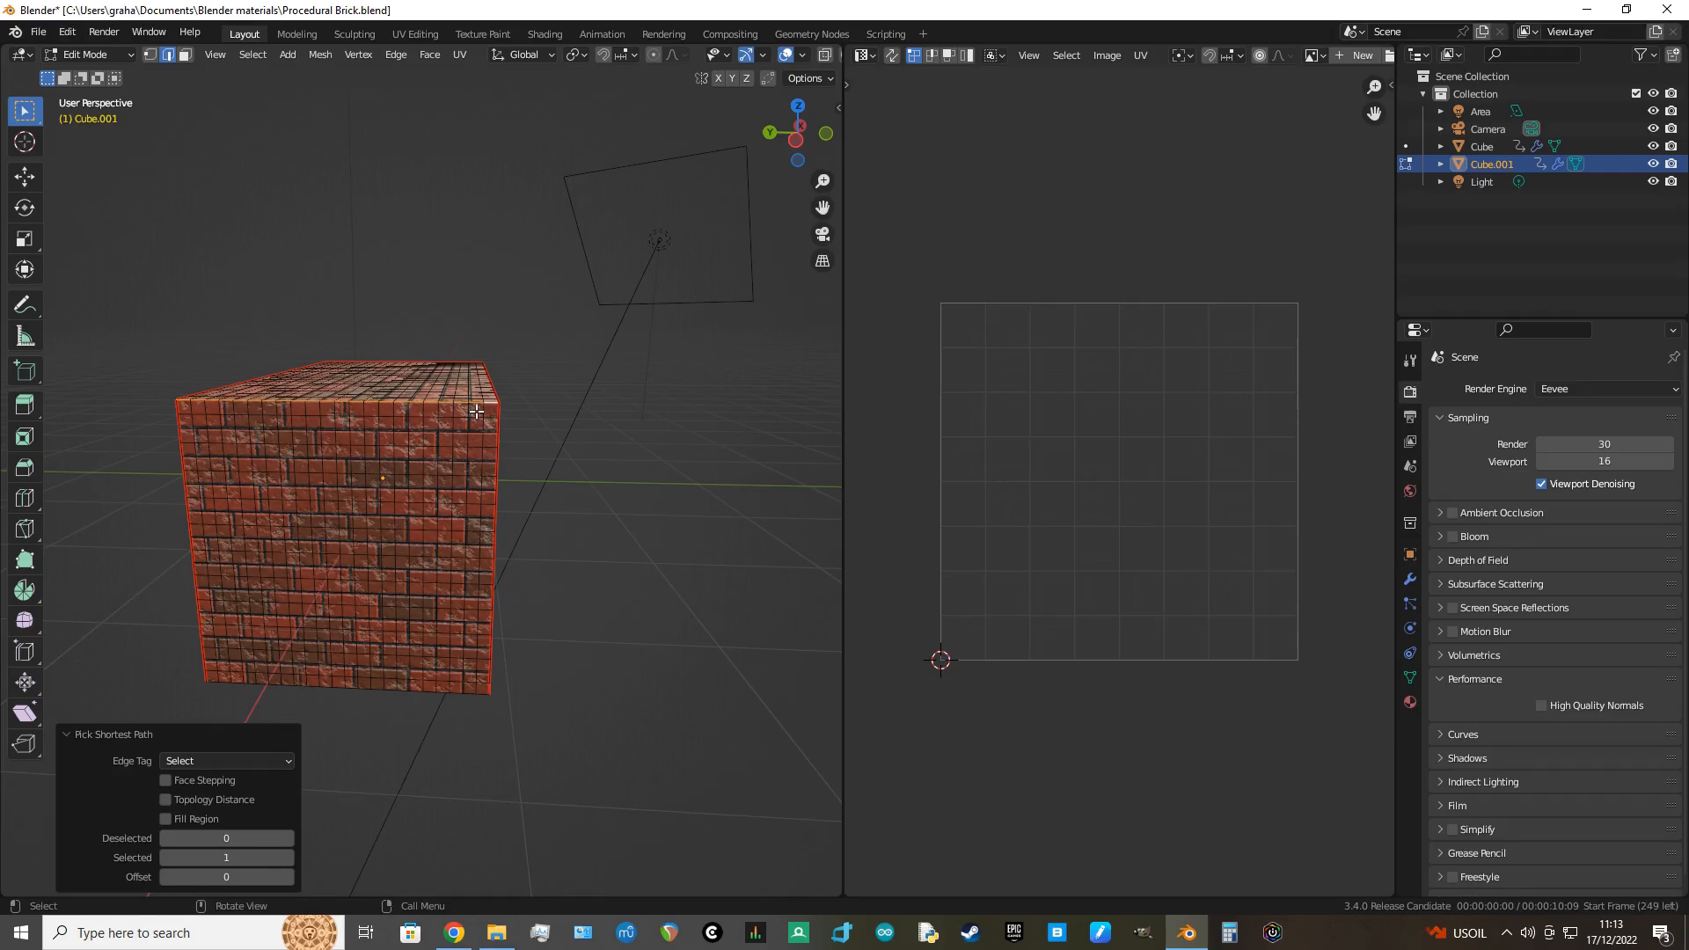
{"action": "right_click", "coordinate": [477, 411]}
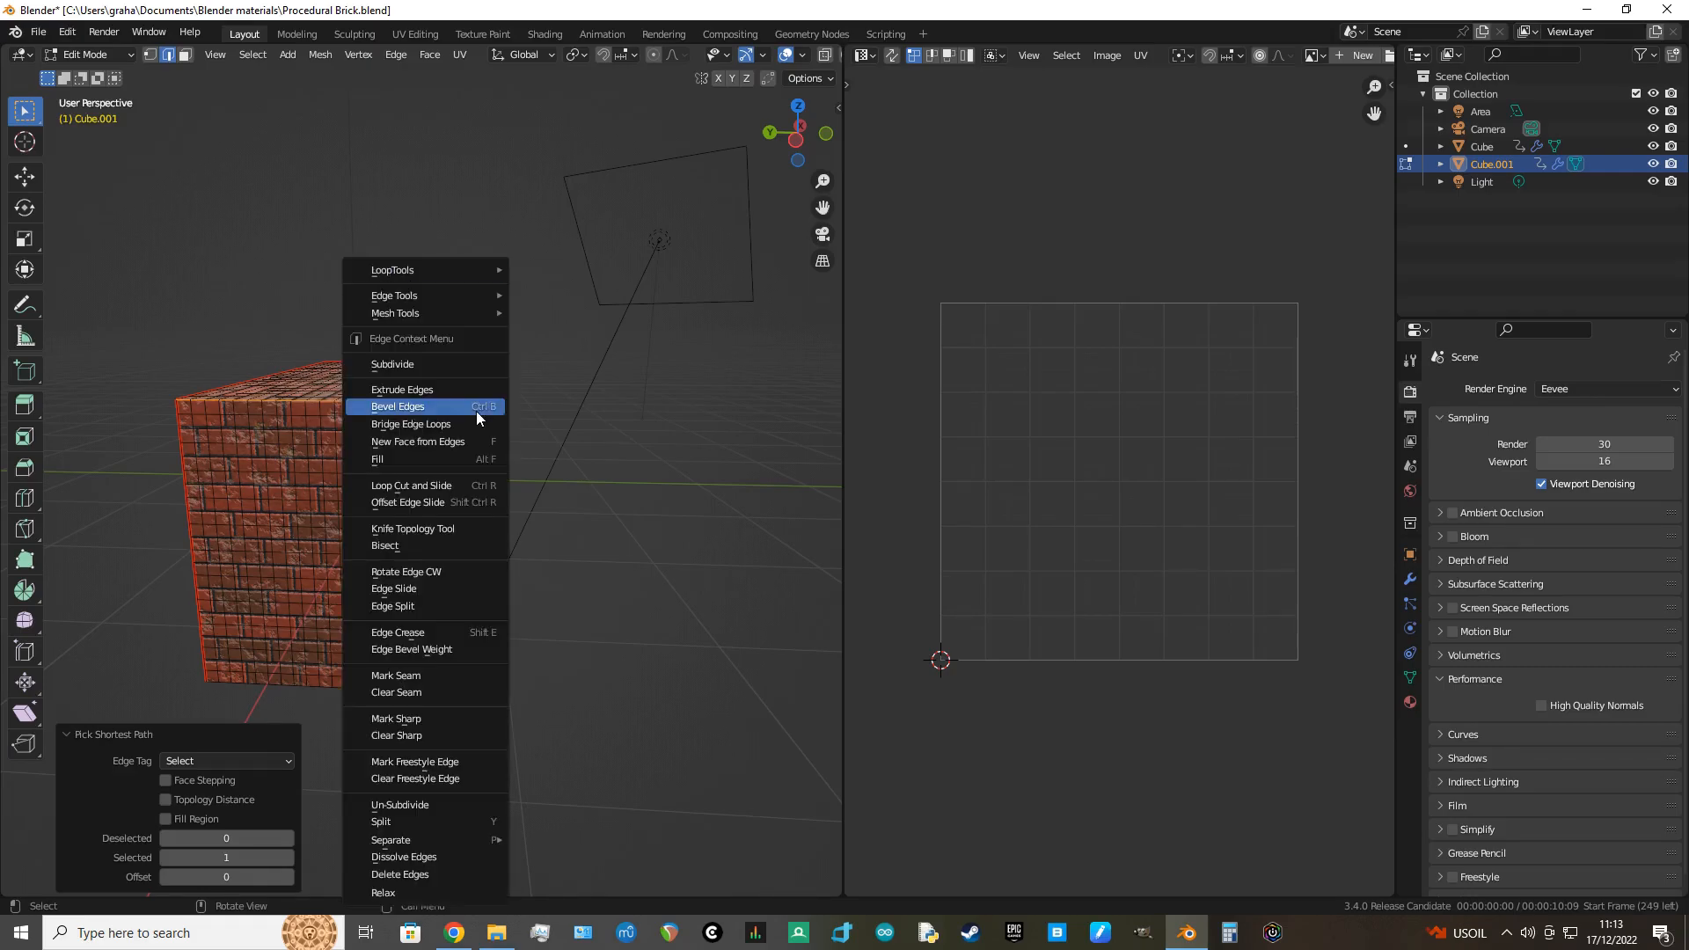
{"action": "left_click", "coordinate": [404, 679]}
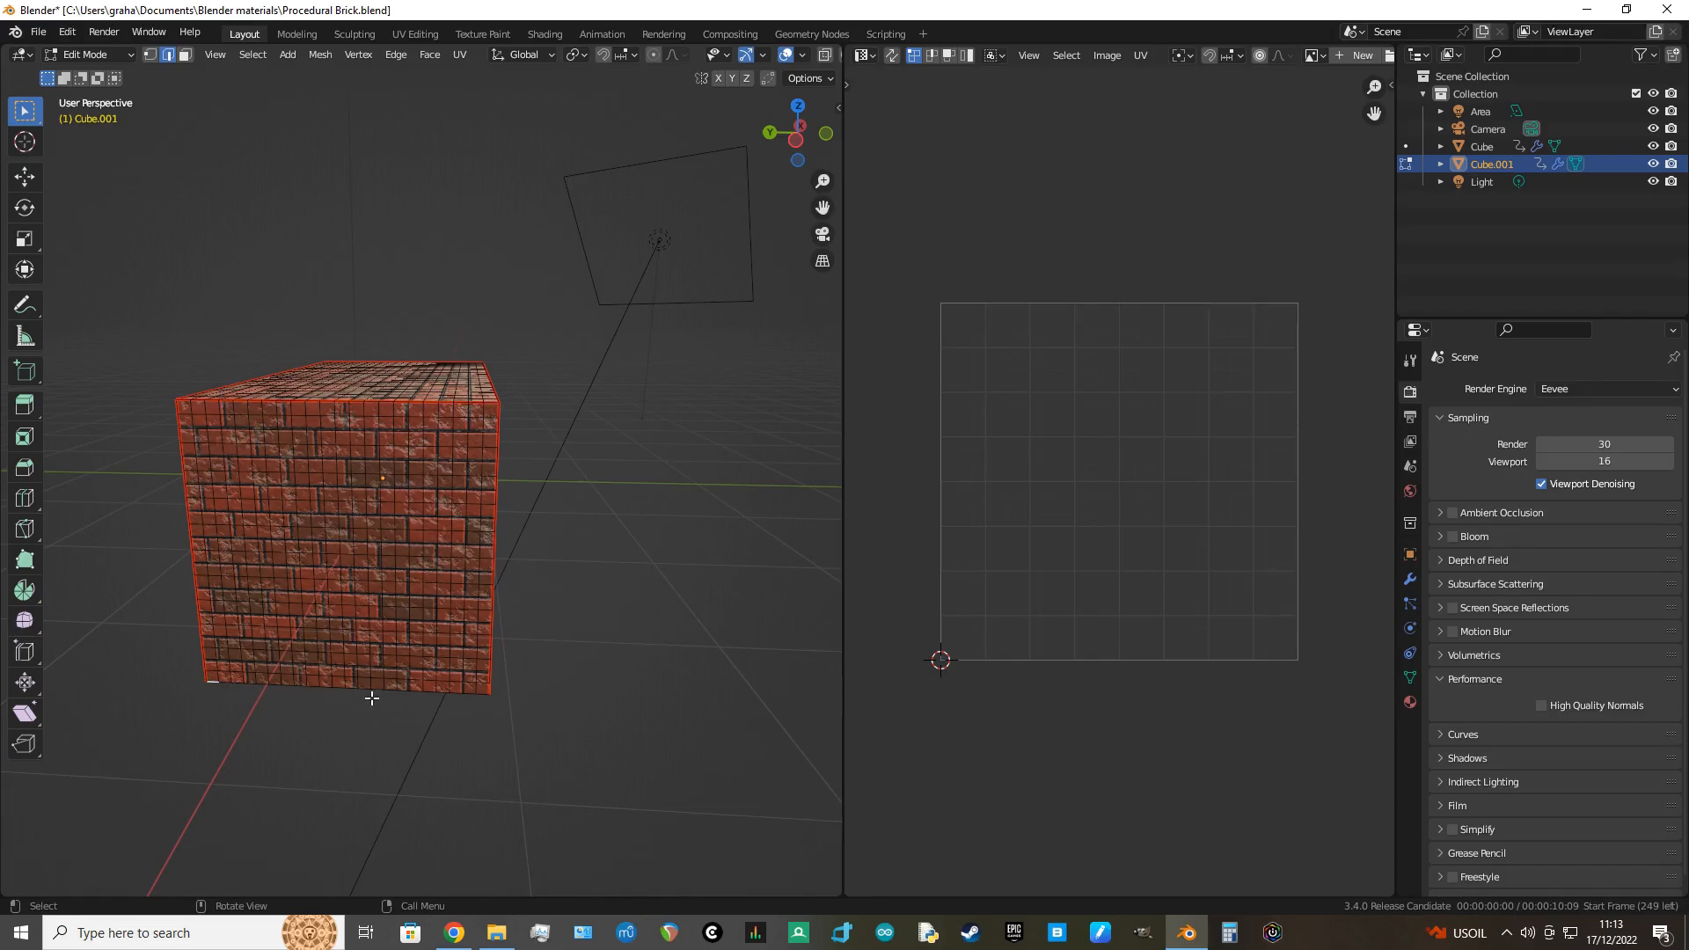
{"action": "left_click", "coordinate": [479, 692], "text": "ctrl"}
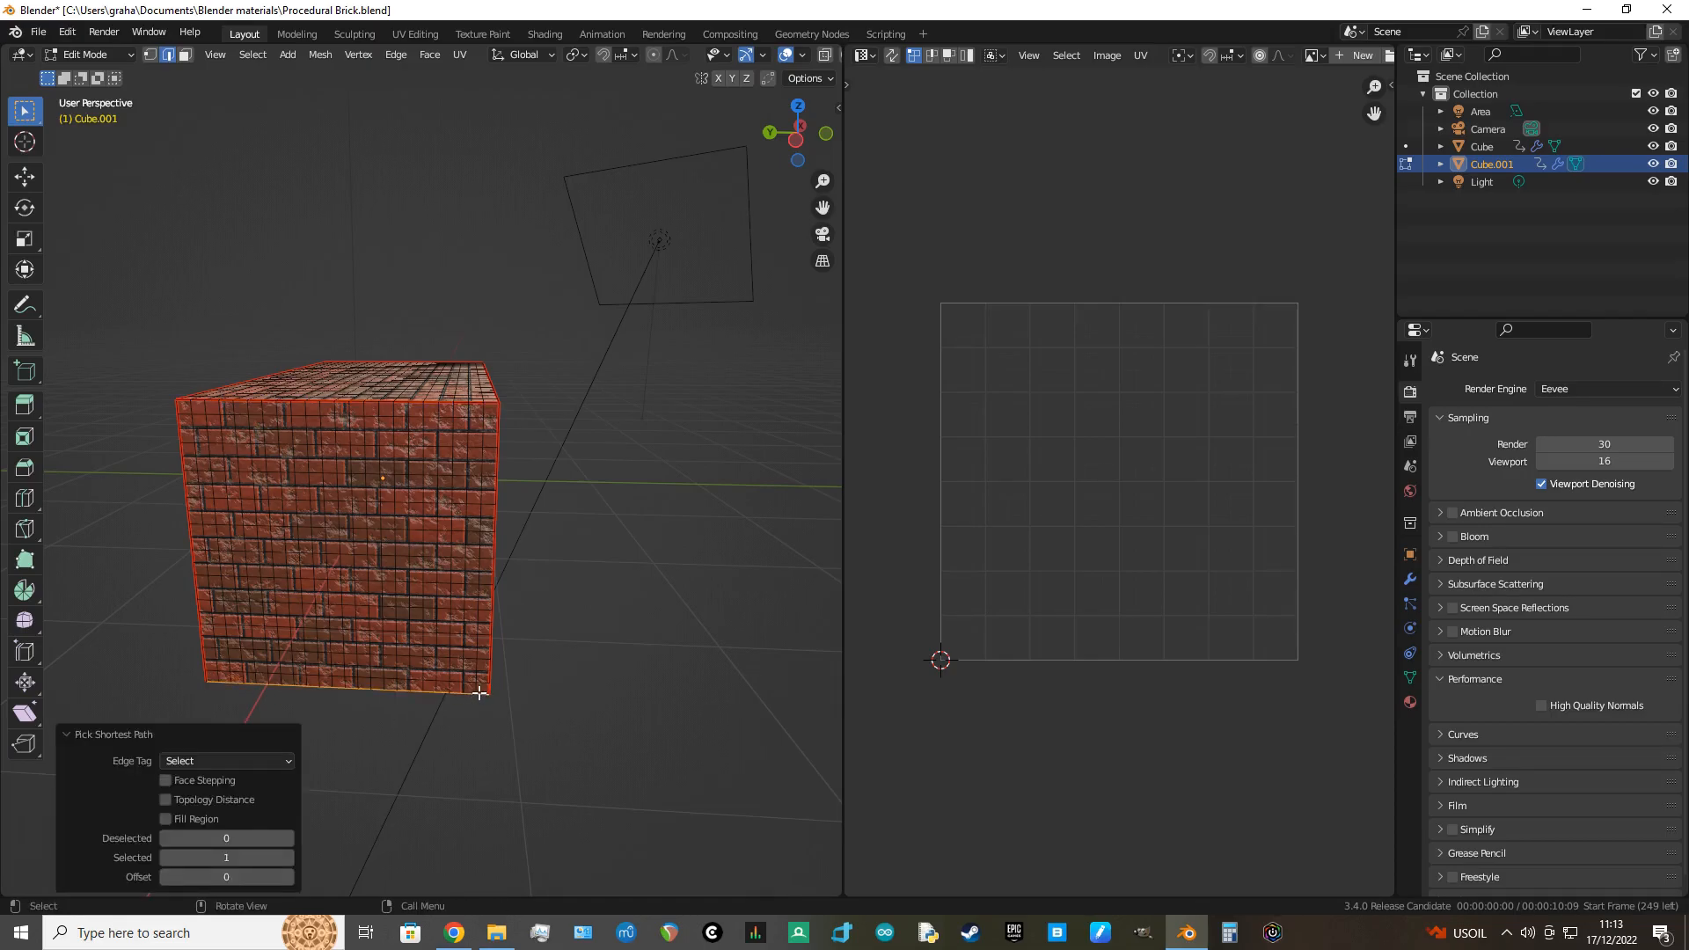
{"action": "right_click", "coordinate": [477, 694]}
{"action": "left_click", "coordinate": [461, 672]}
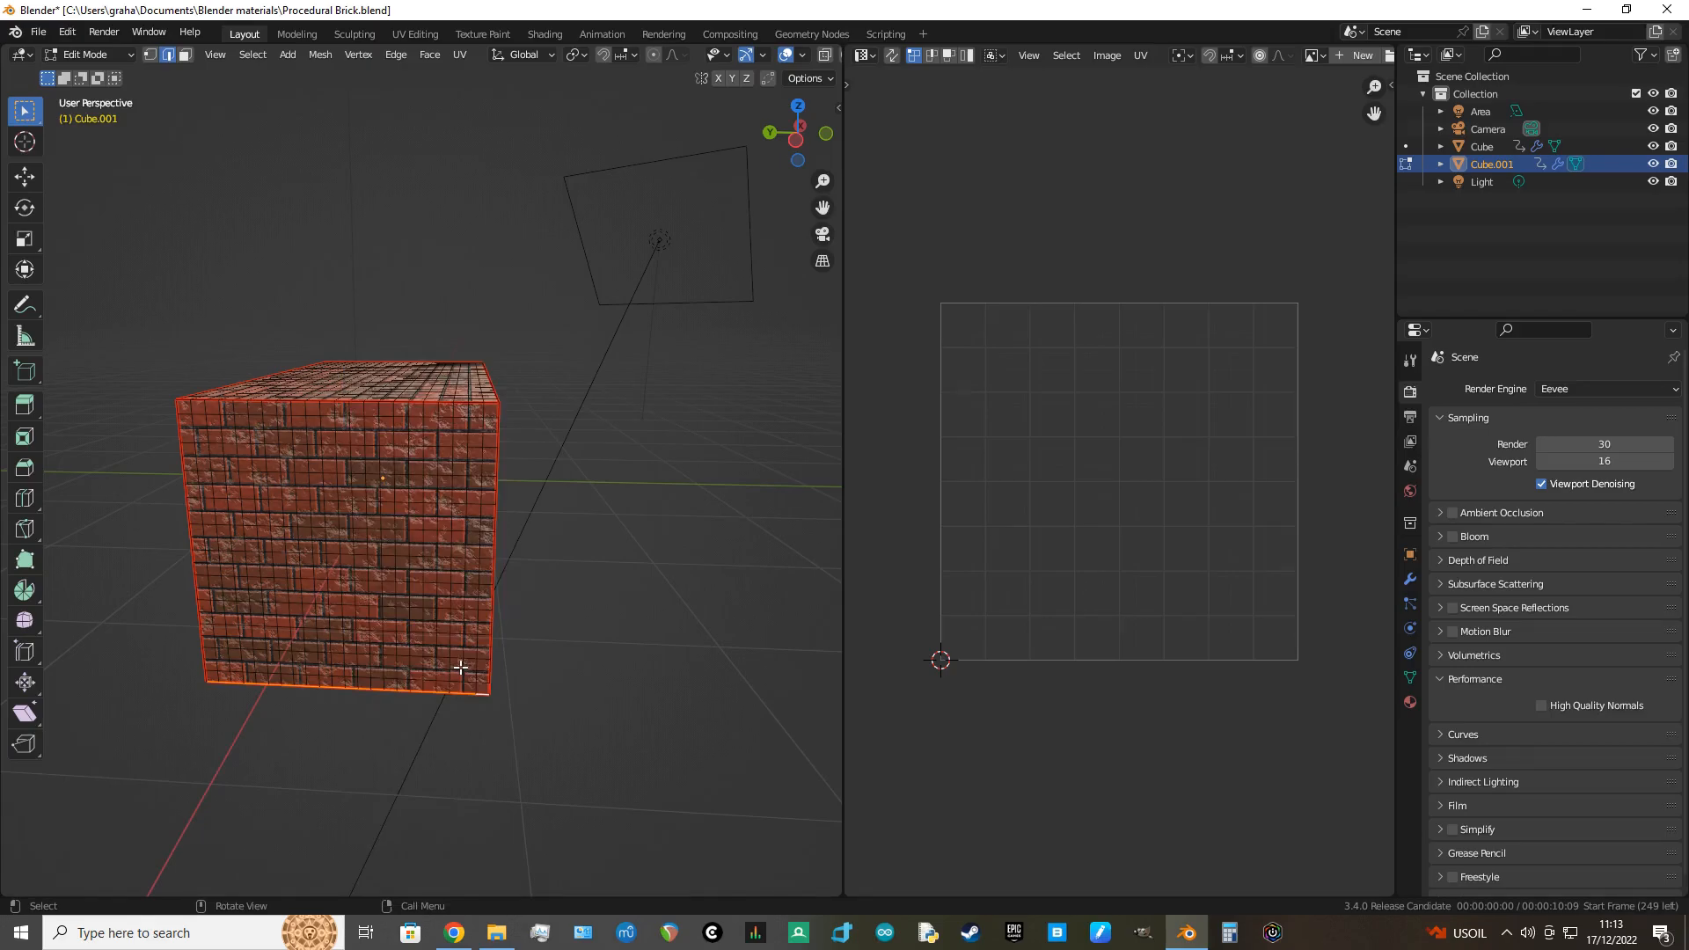
Step: Select the whole mesh and unwrap it with Smart UV Project, using an island margin of 0.020
{"action": "middle_click_drag", "start_coordinate": [545, 694], "coordinate": [347, 717]}
{"action": "key", "text": "a"}
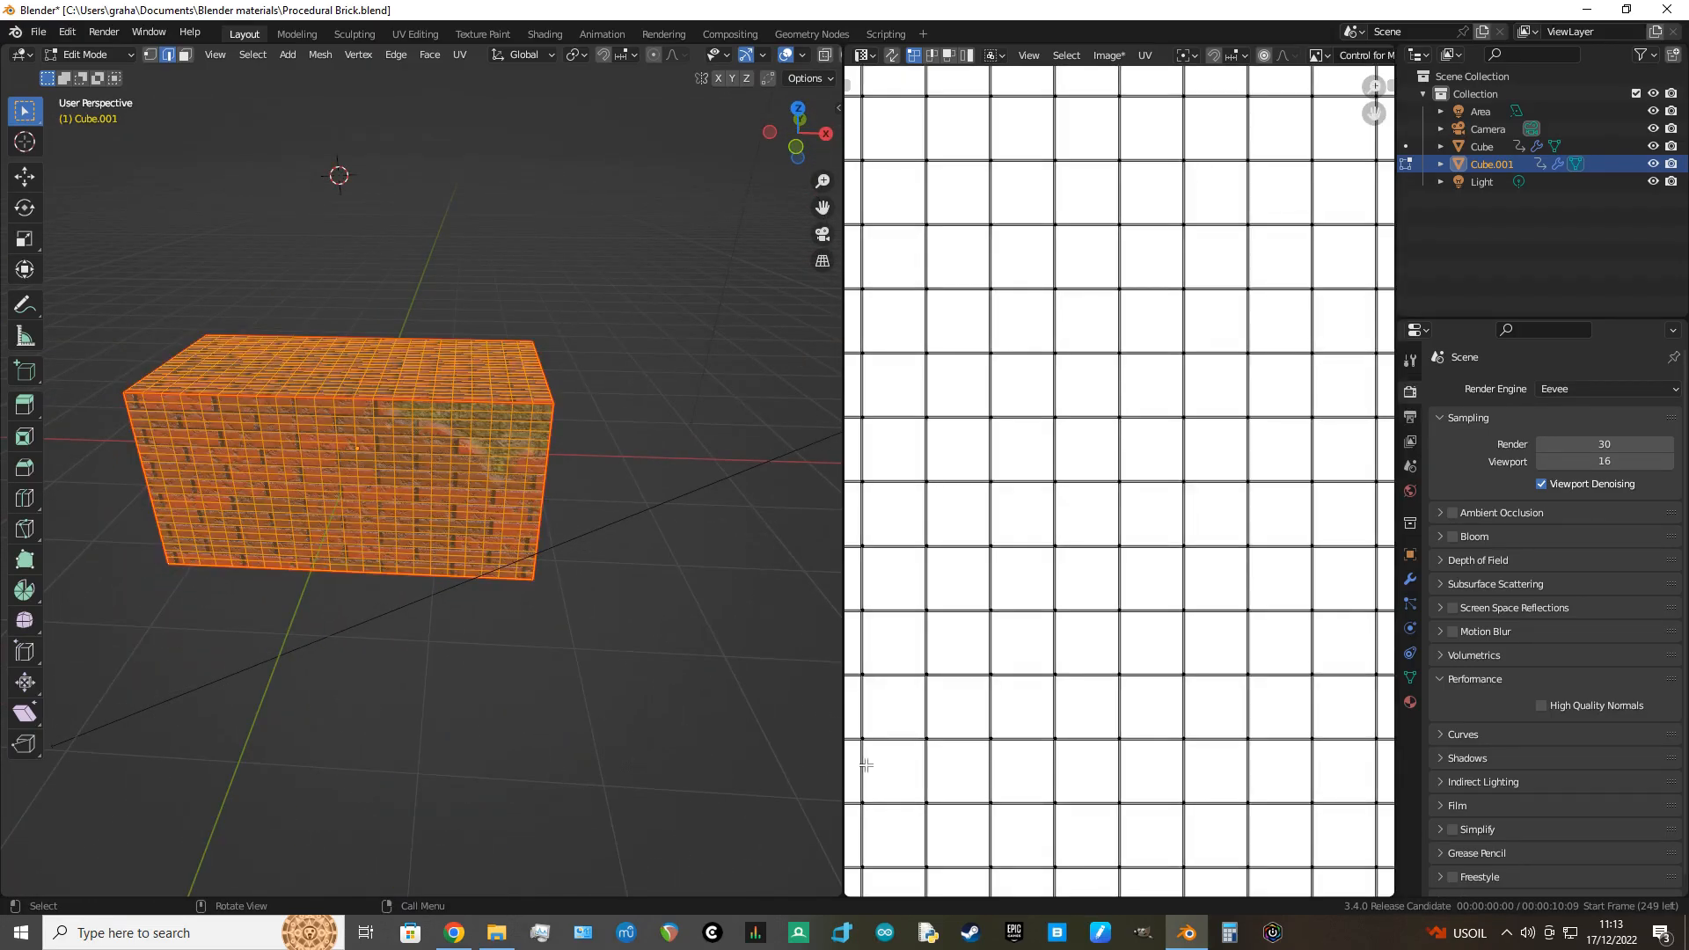
{"action": "scroll", "coordinate": [1011, 717], "scroll_direction": "up", "scroll_amount": 5}
{"action": "scroll", "coordinate": [1012, 717], "scroll_direction": "down", "scroll_amount": 3}
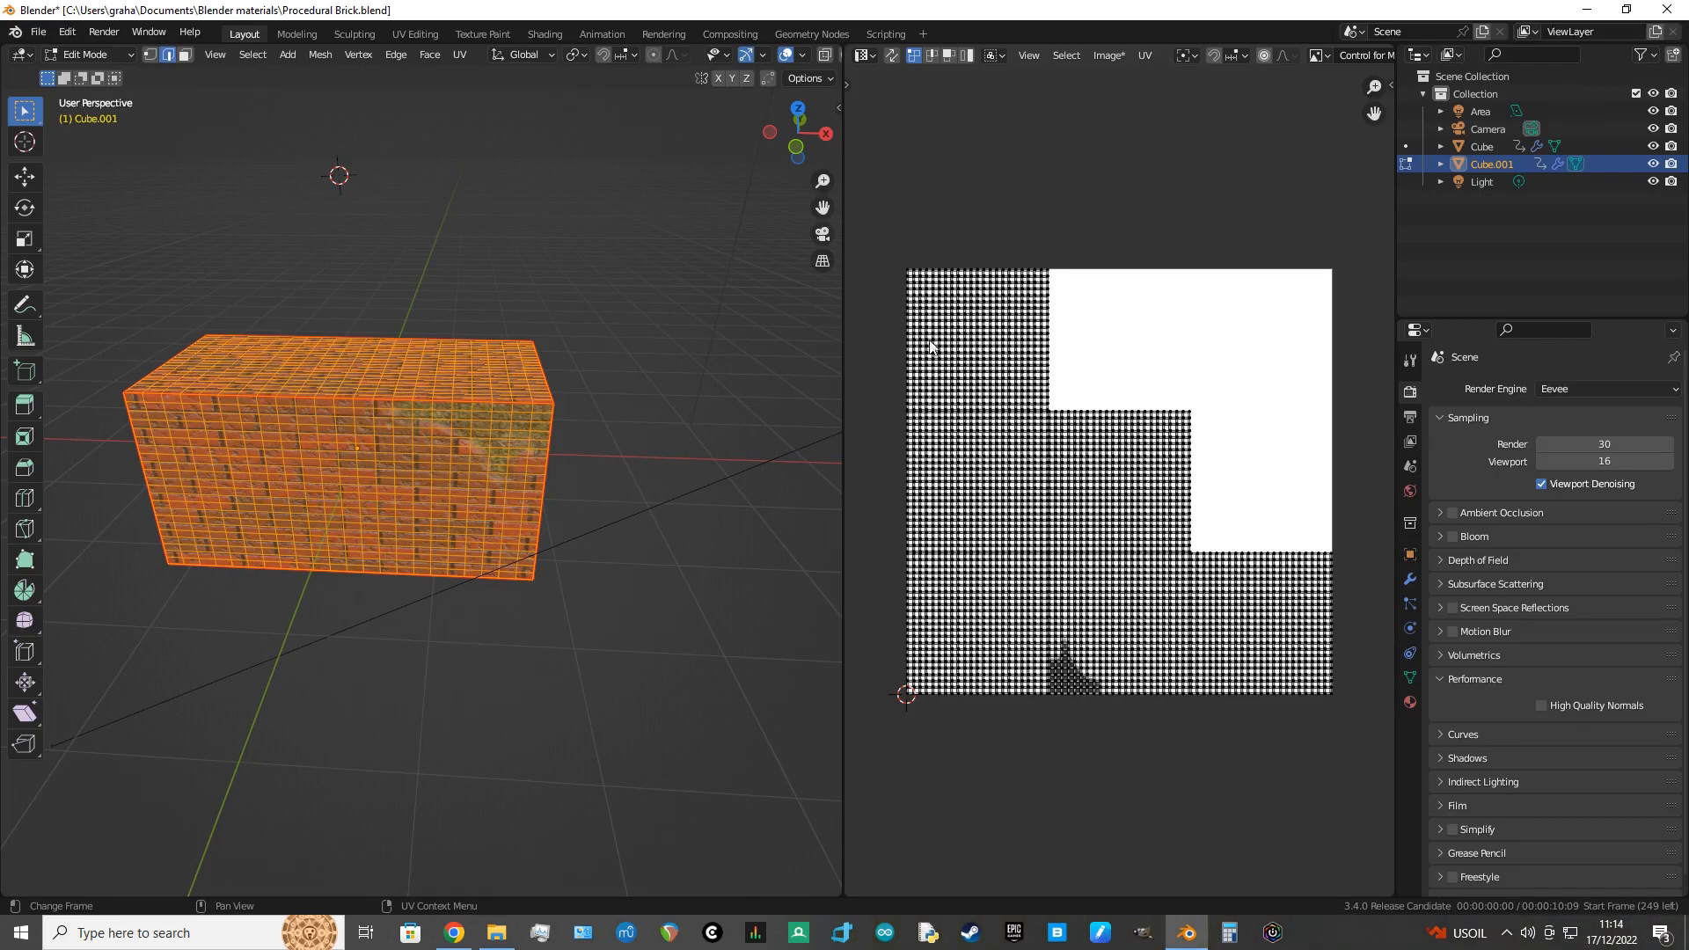
{"action": "key", "text": "u"}
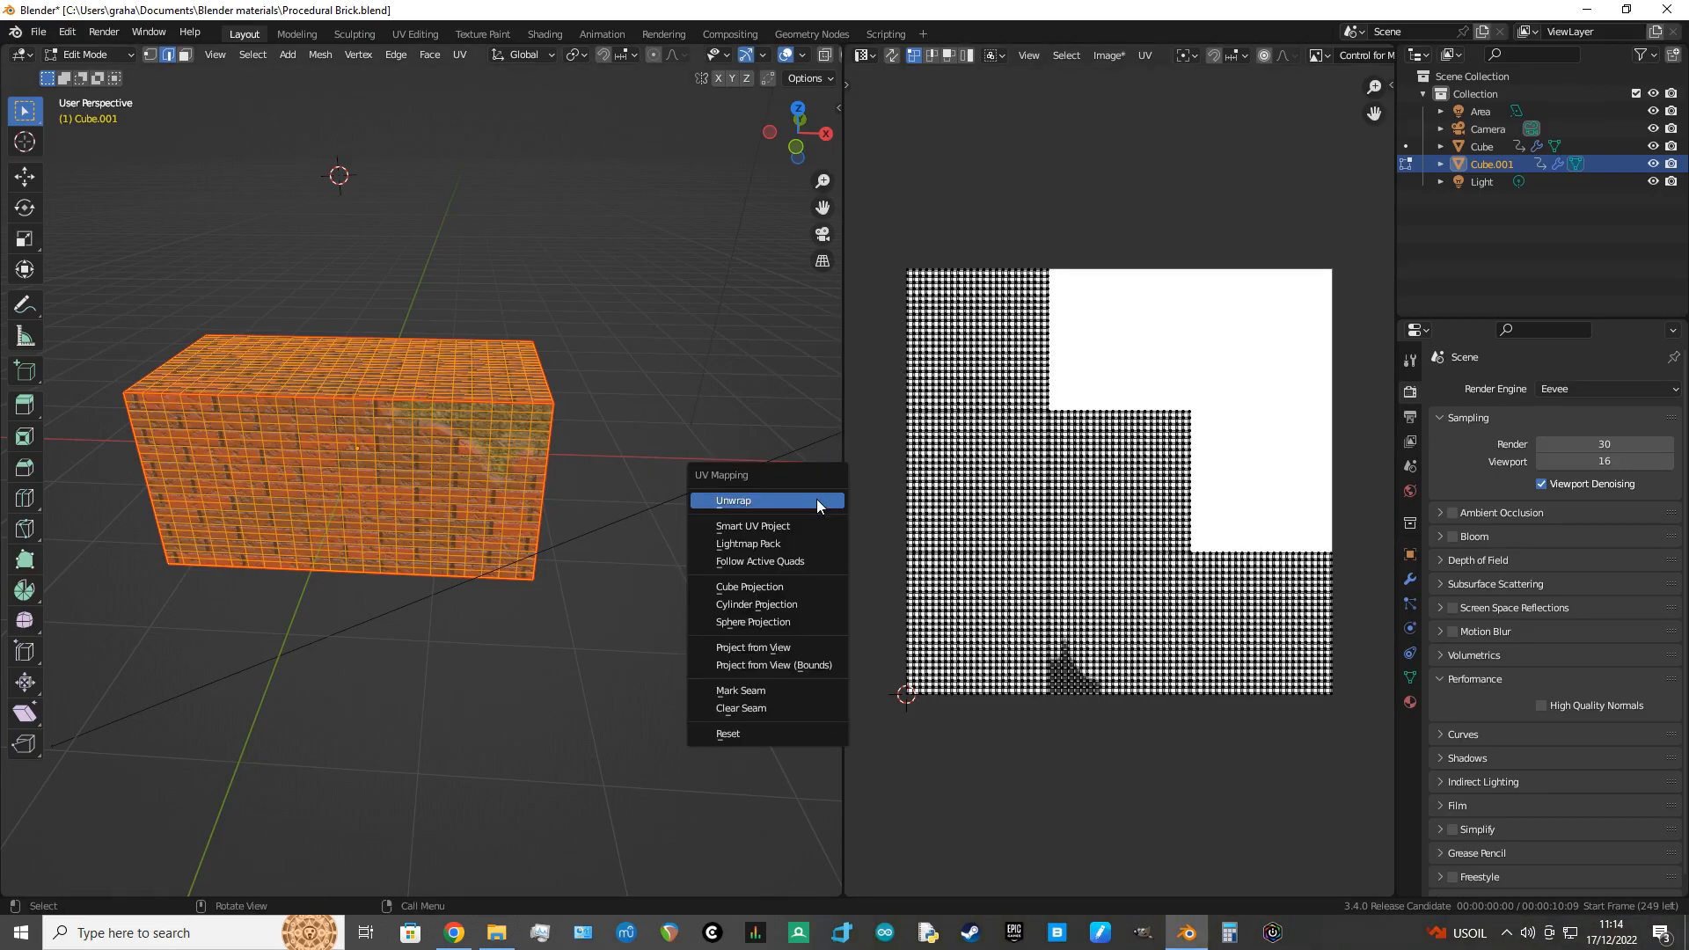
{"action": "left_click", "coordinate": [799, 526]}
{"action": "left_click", "coordinate": [923, 599]}
{"action": "left_click", "coordinate": [923, 600]}
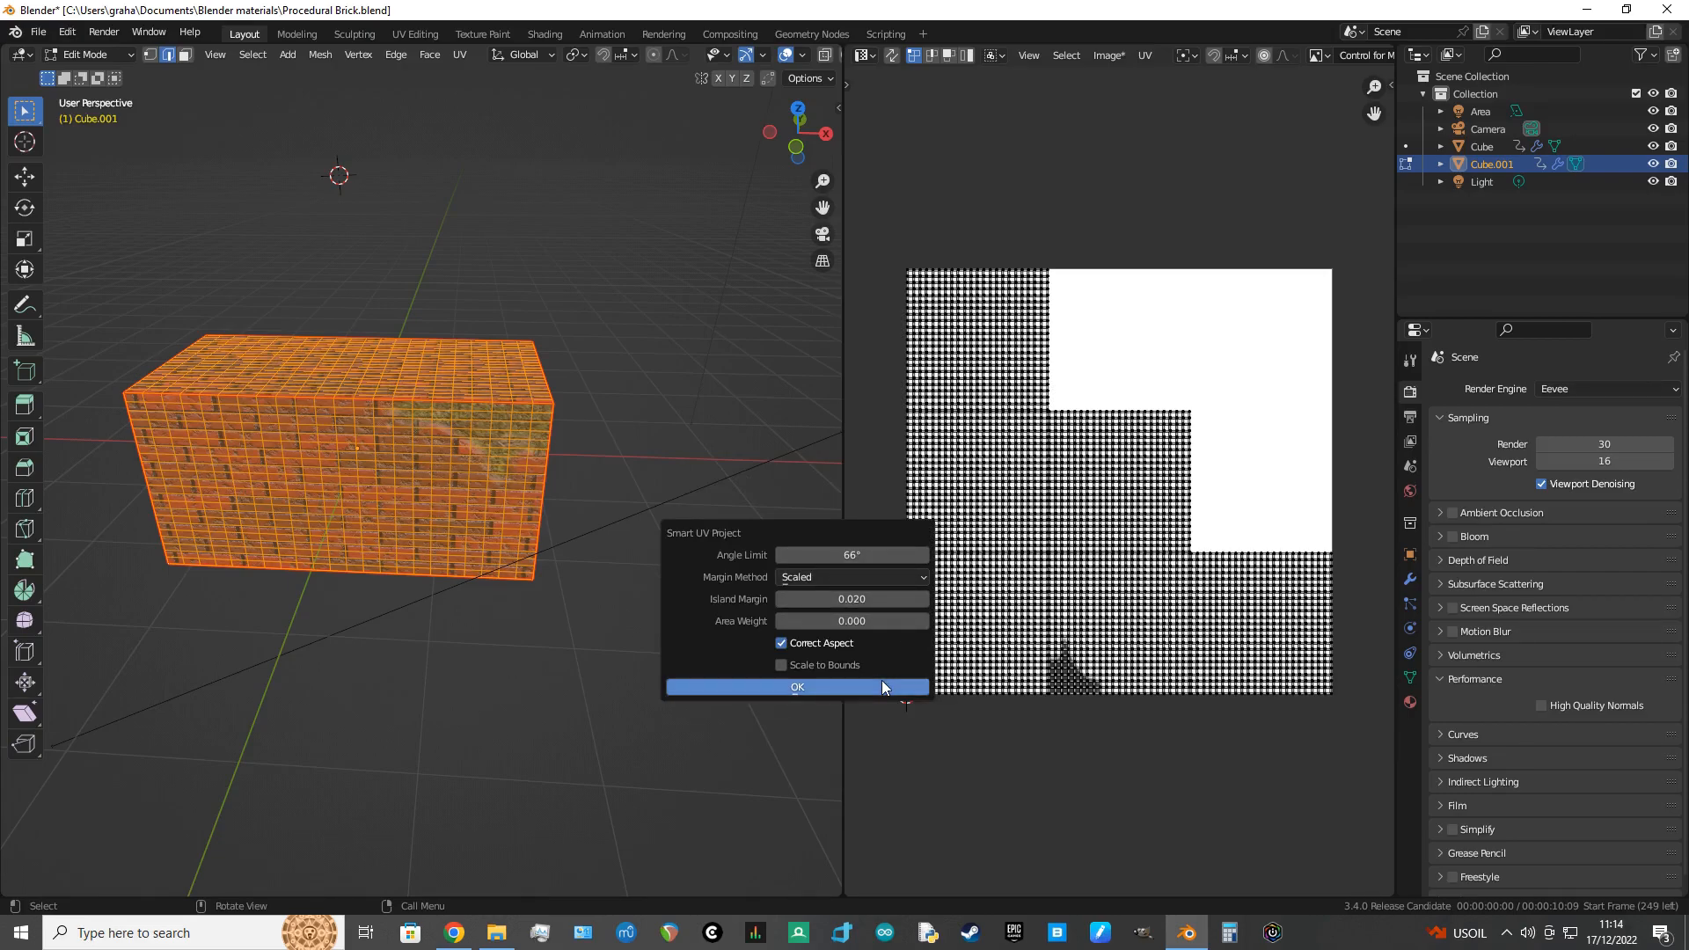
{"action": "left_click", "coordinate": [880, 687]}
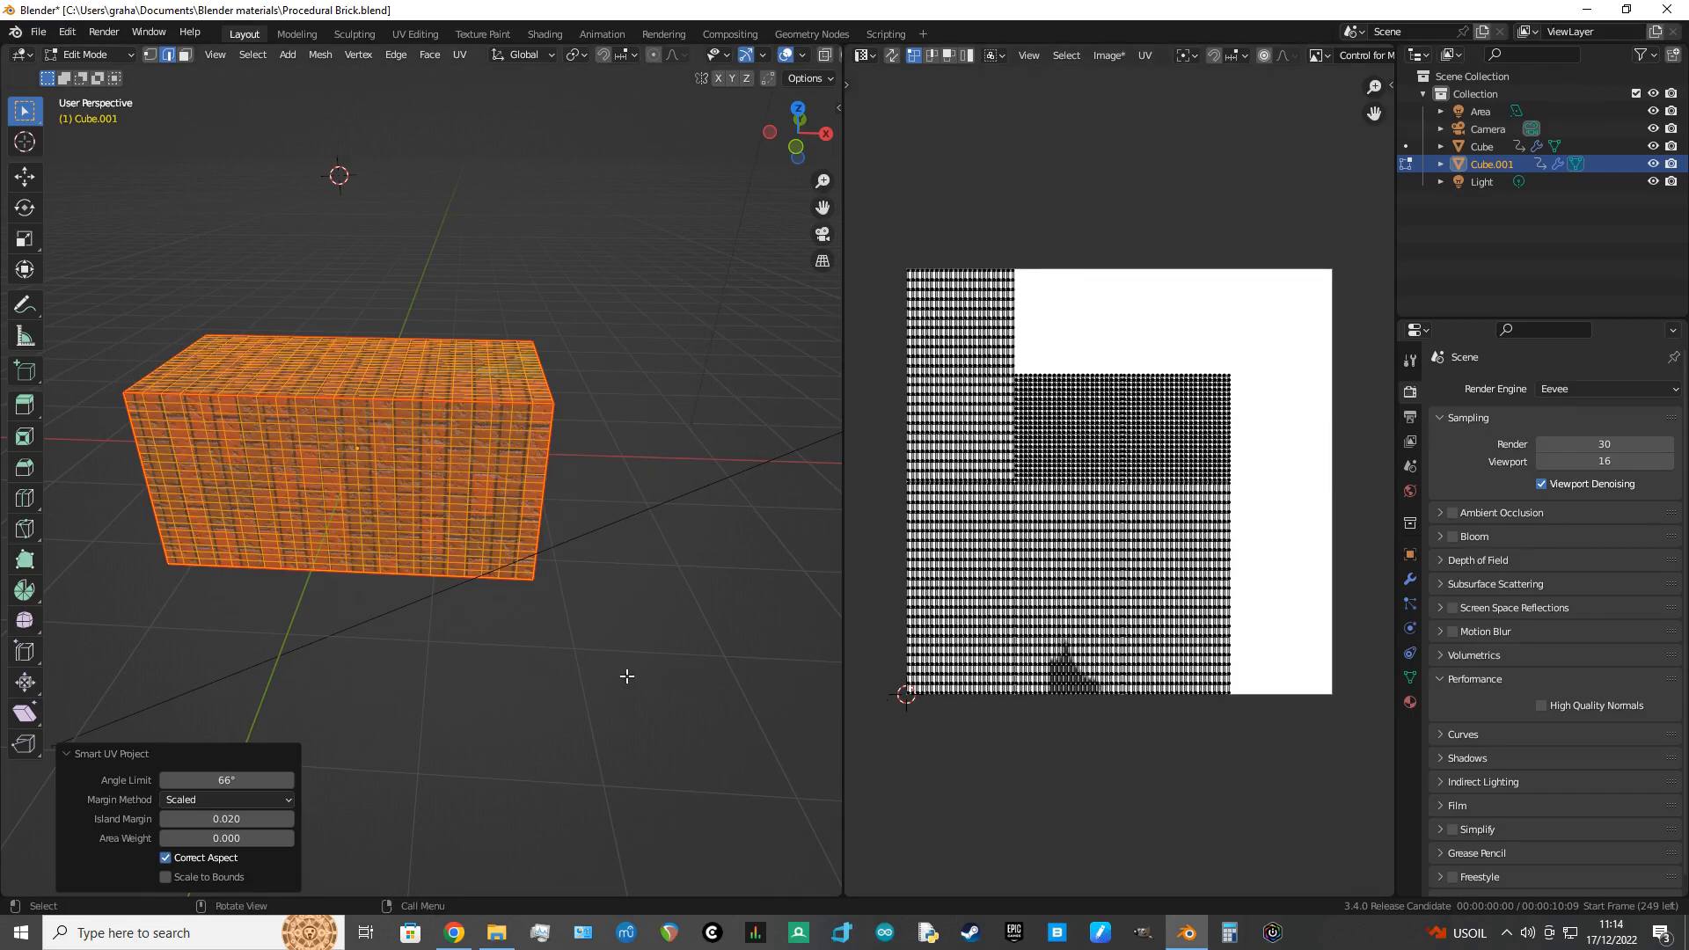
Step: In face select mode, select the whole long front face up to its seams, rotate its UV island 90° and move it to the image's upper-right corner
{"action": "scroll", "coordinate": [623, 679], "scroll_direction": "up", "scroll_amount": 3}
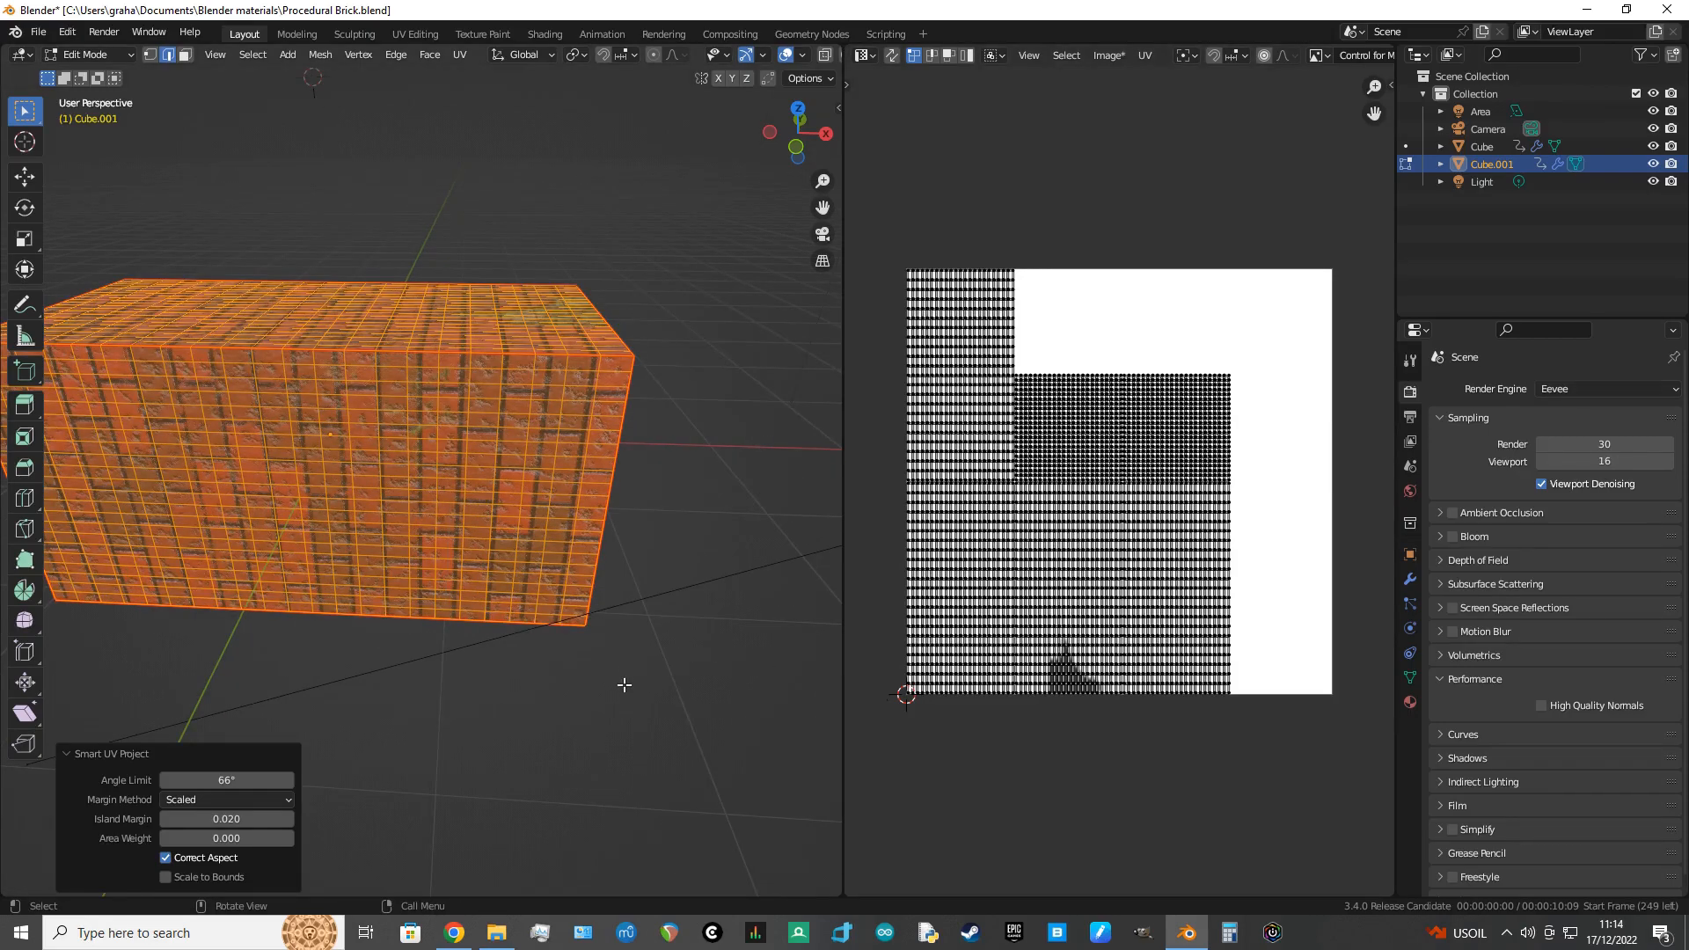
{"action": "left_click", "coordinate": [185, 56]}
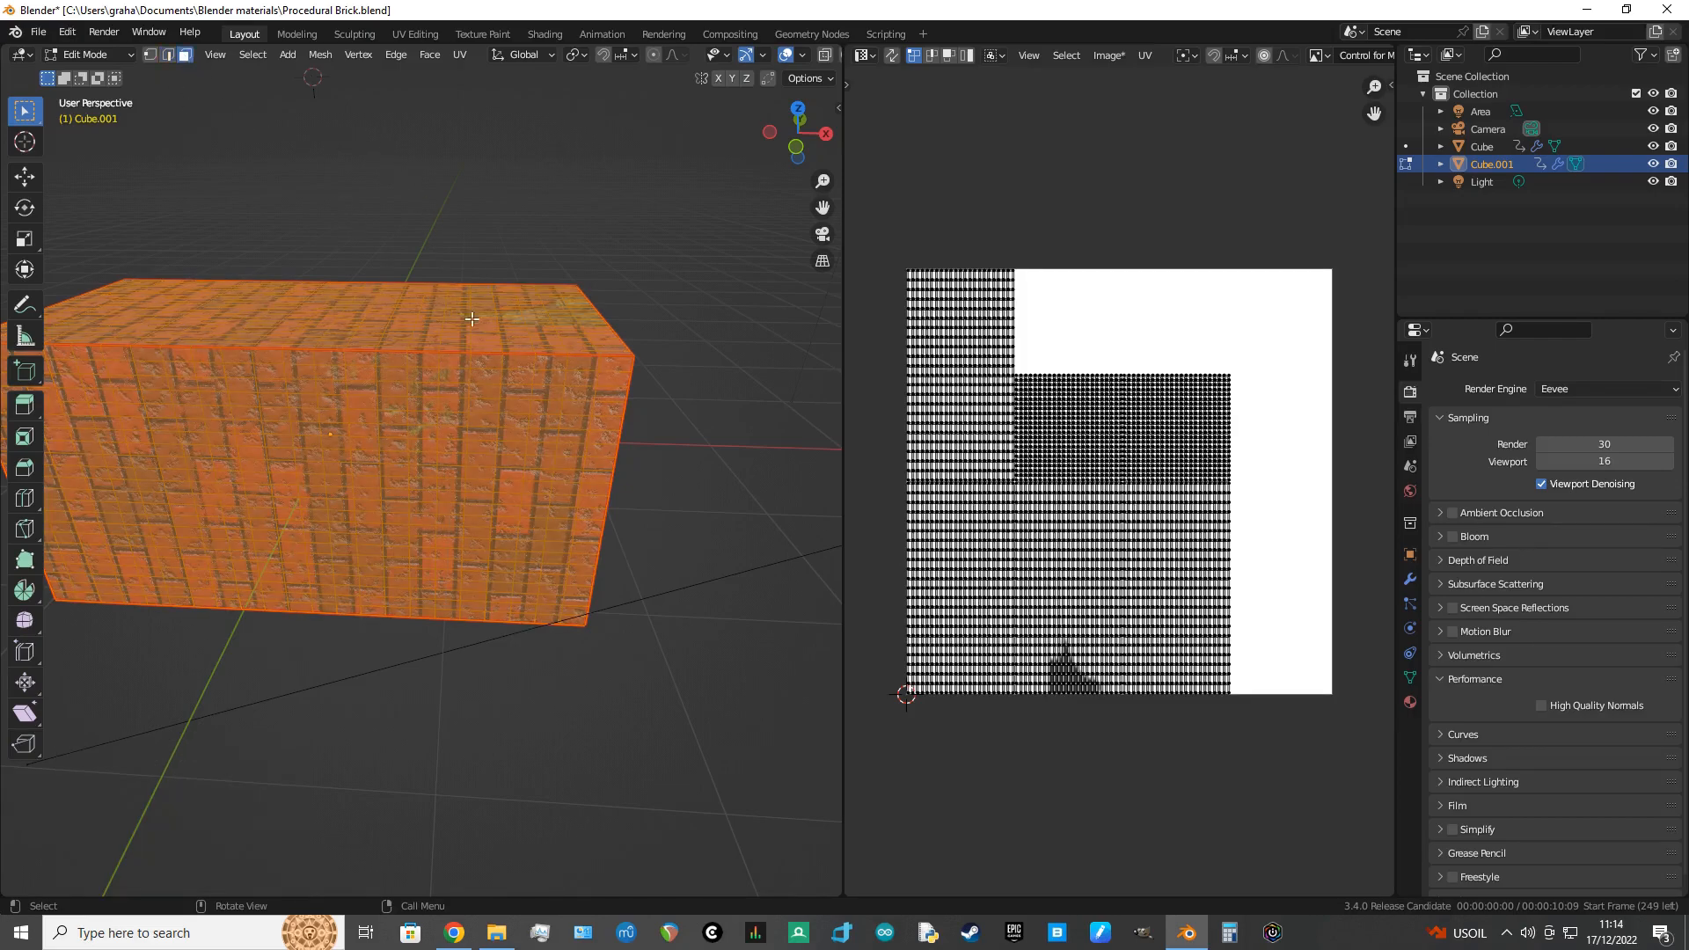
{"action": "left_click", "coordinate": [546, 397]}
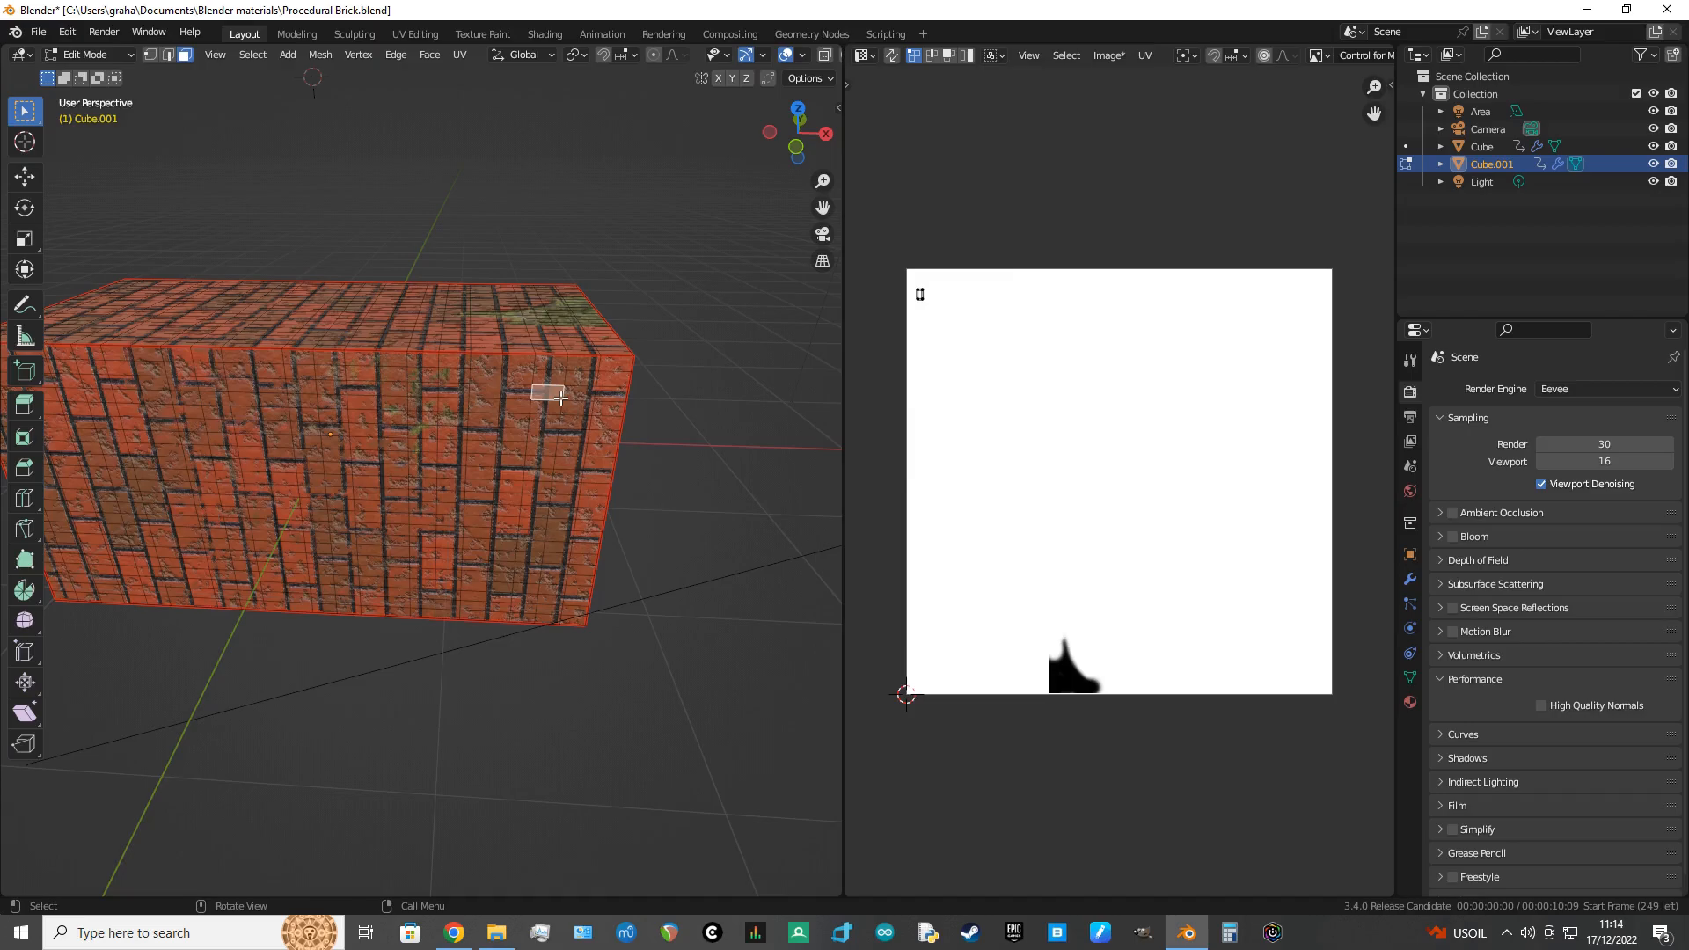
{"action": "key", "text": "l"}
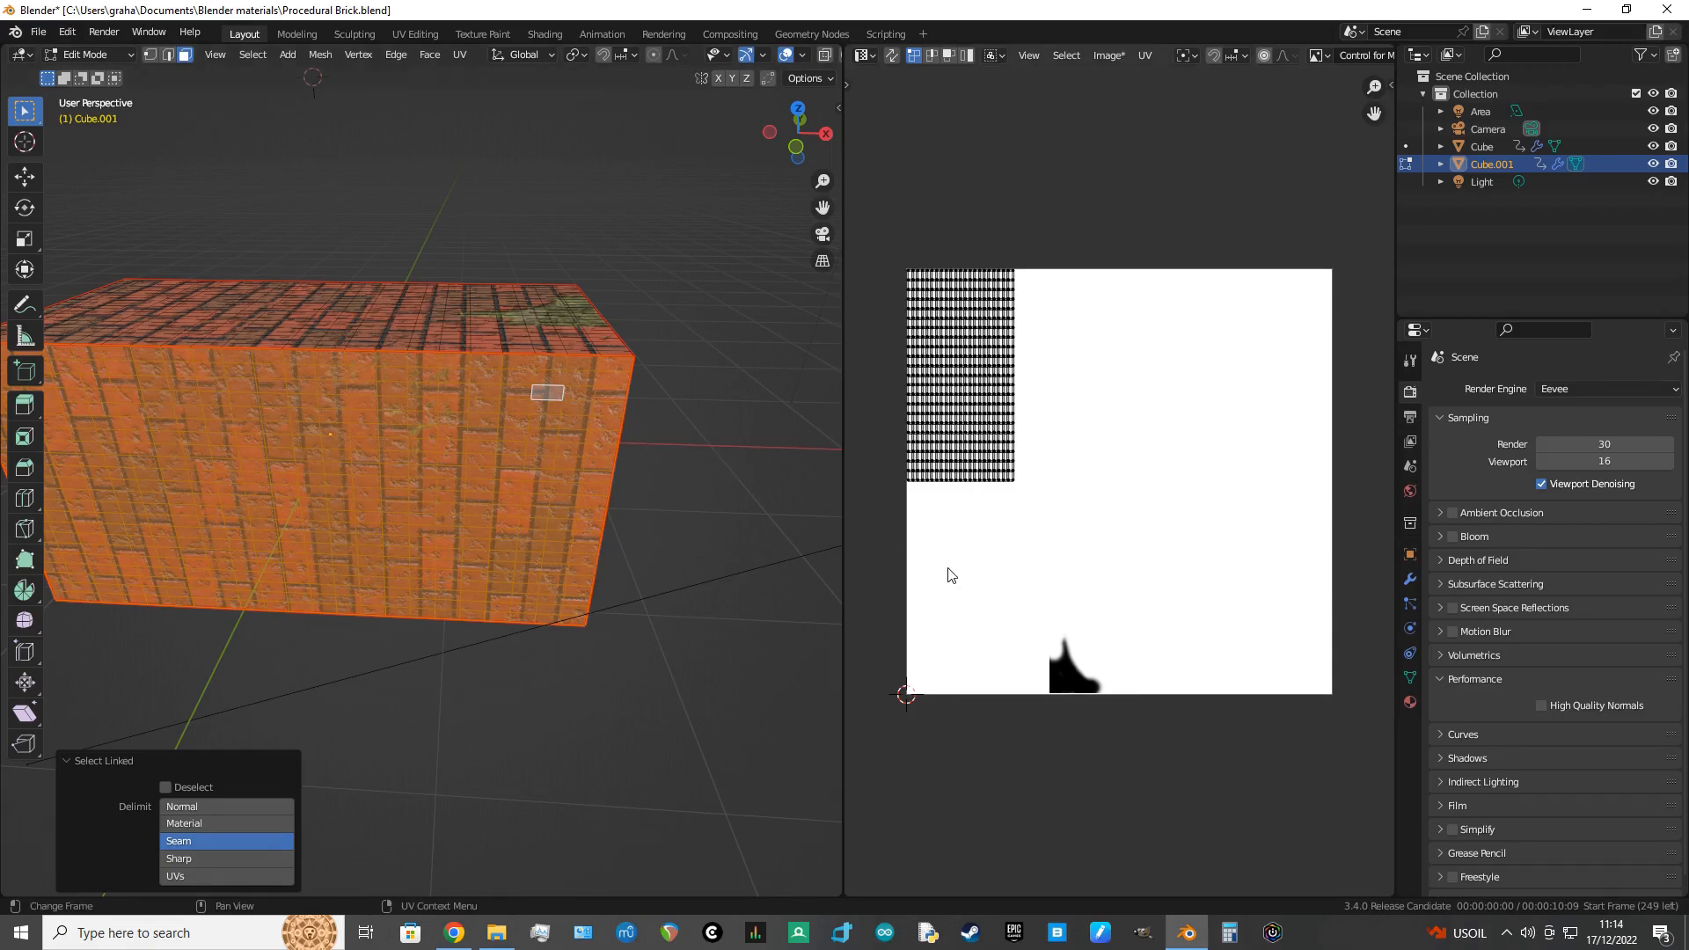
{"action": "key", "text": "a"}
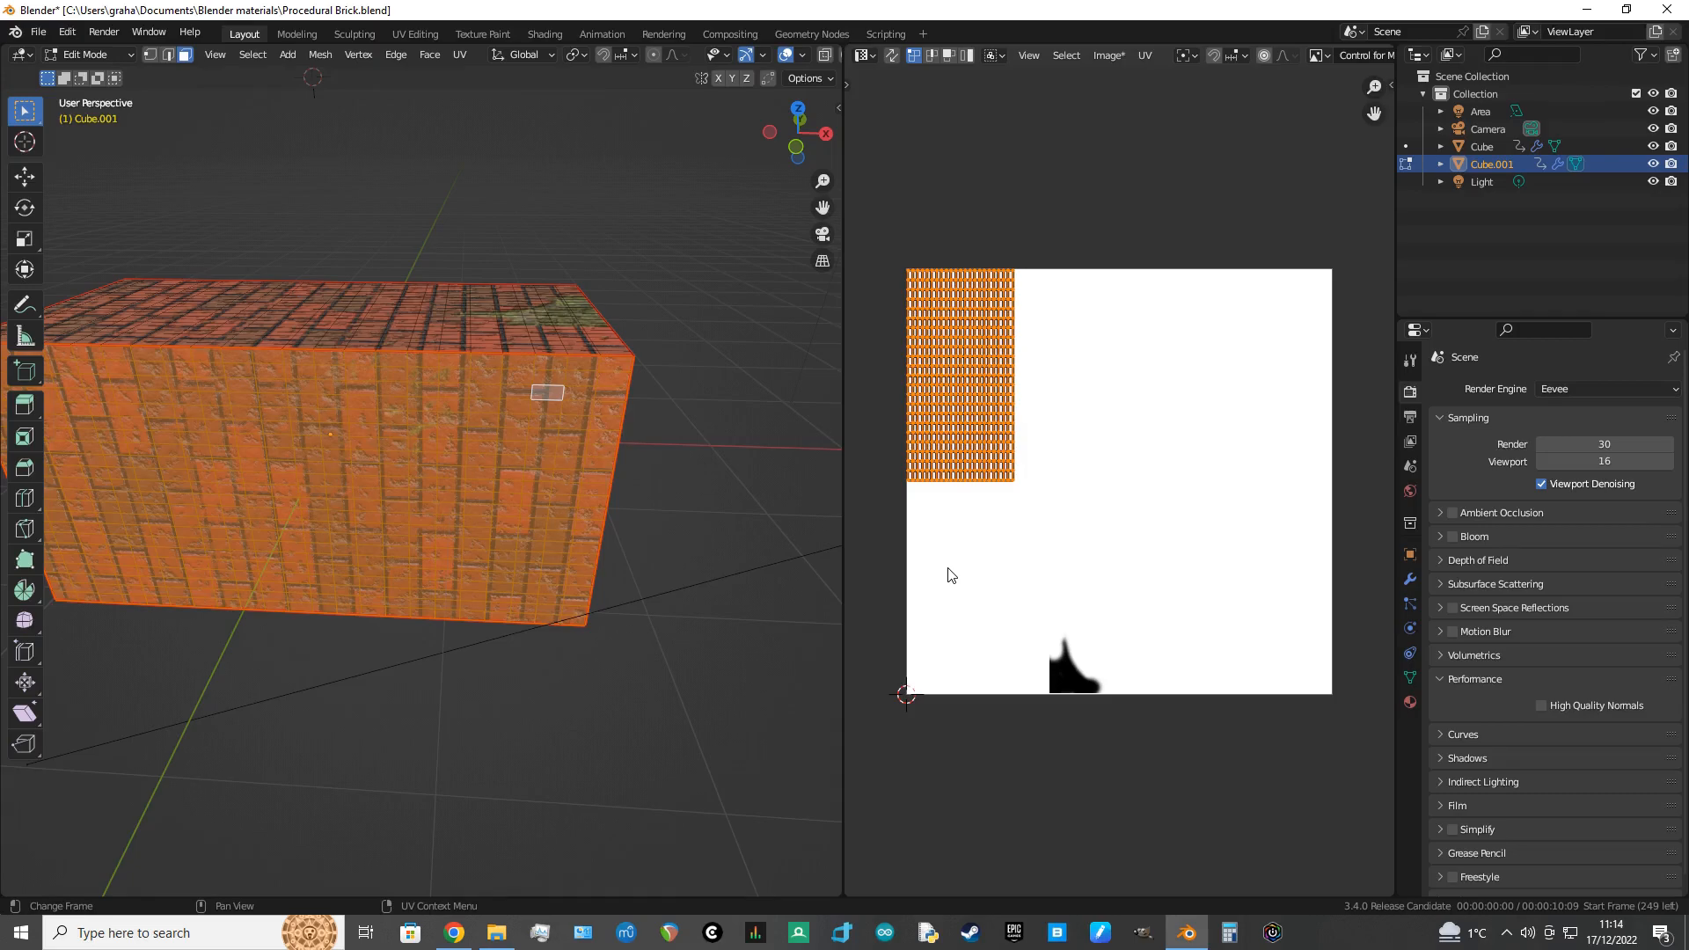
{"action": "type", "text": "r"}
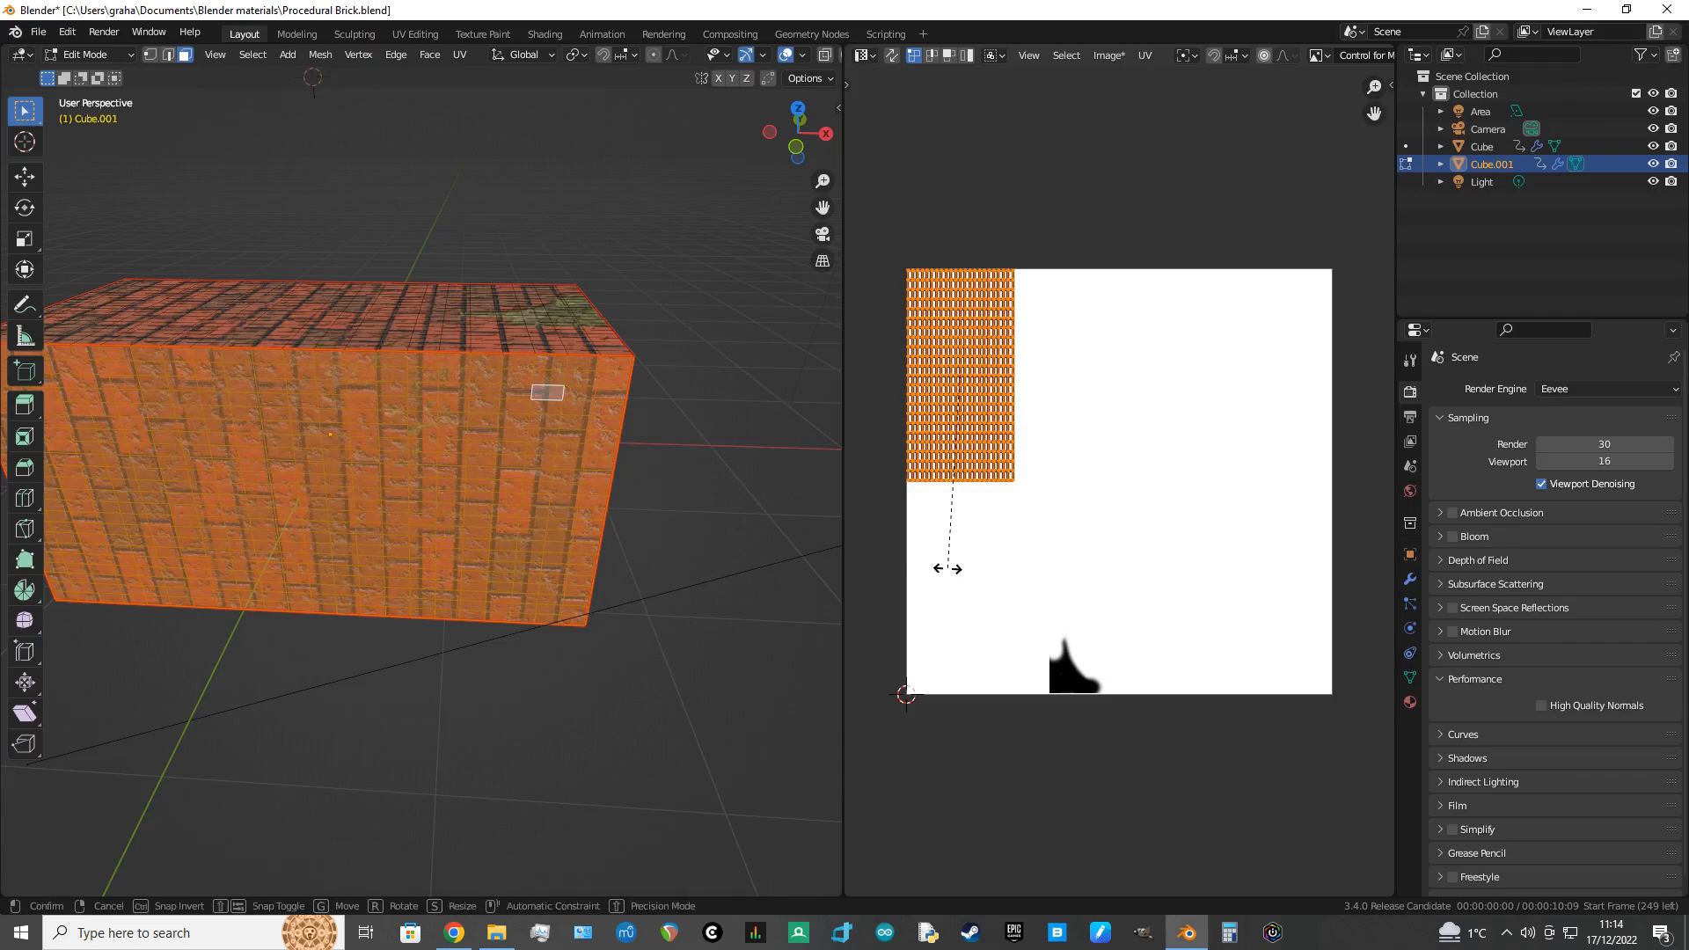
{"action": "type", "text": "90"}
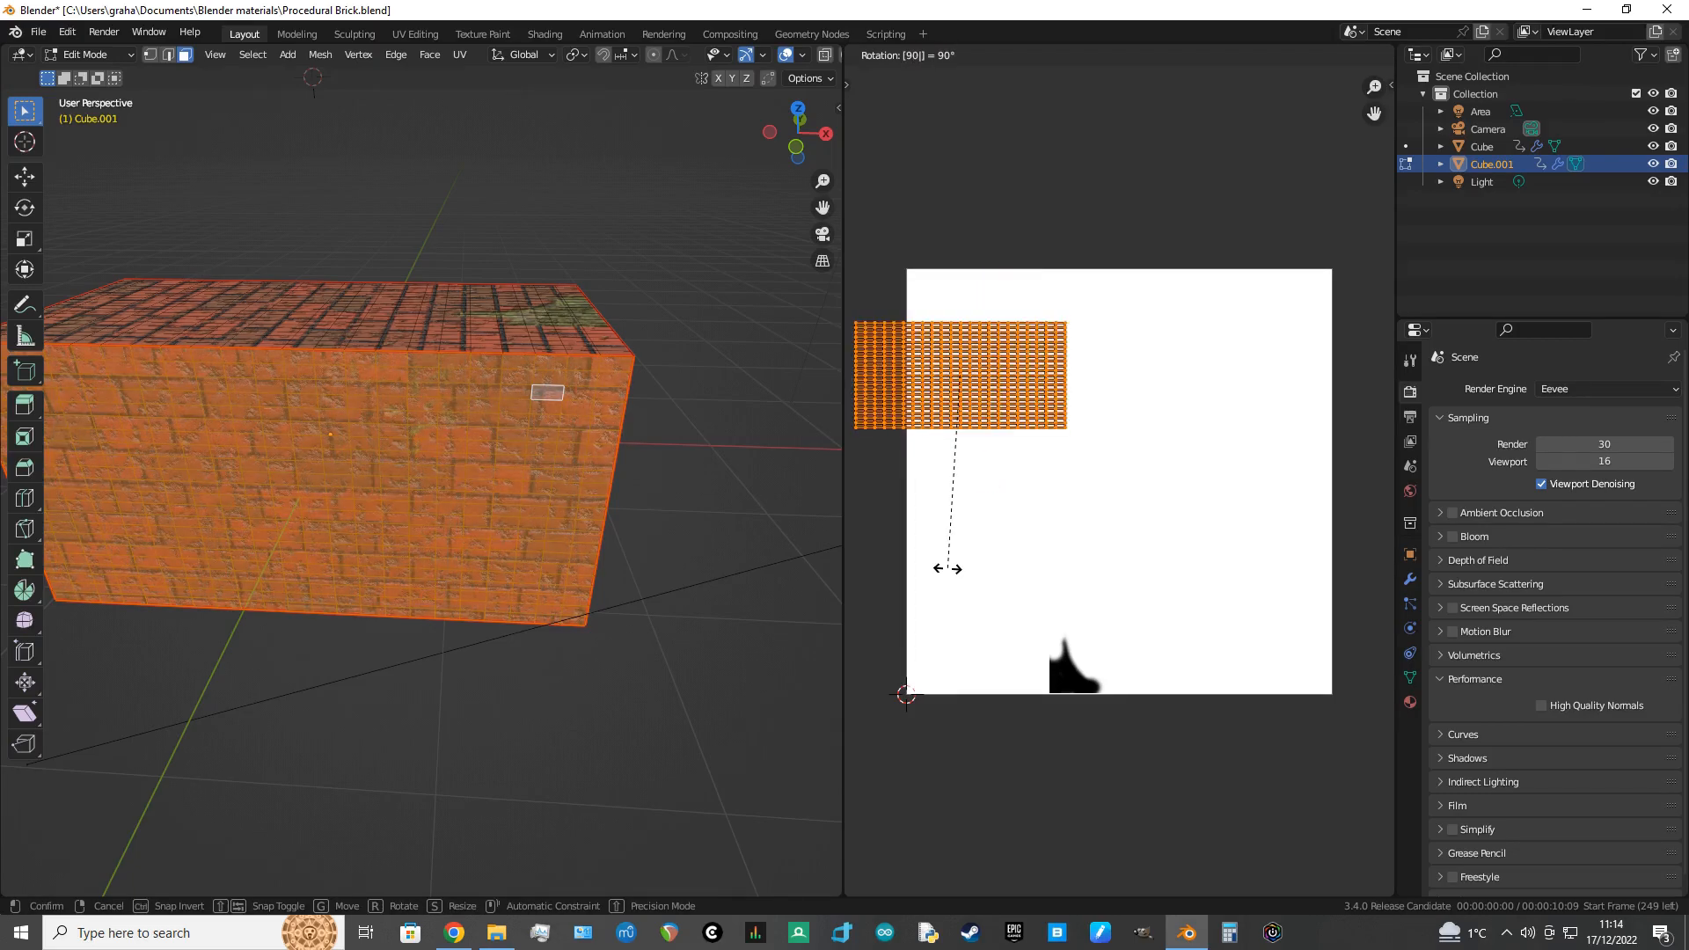
{"action": "key", "text": "Return"}
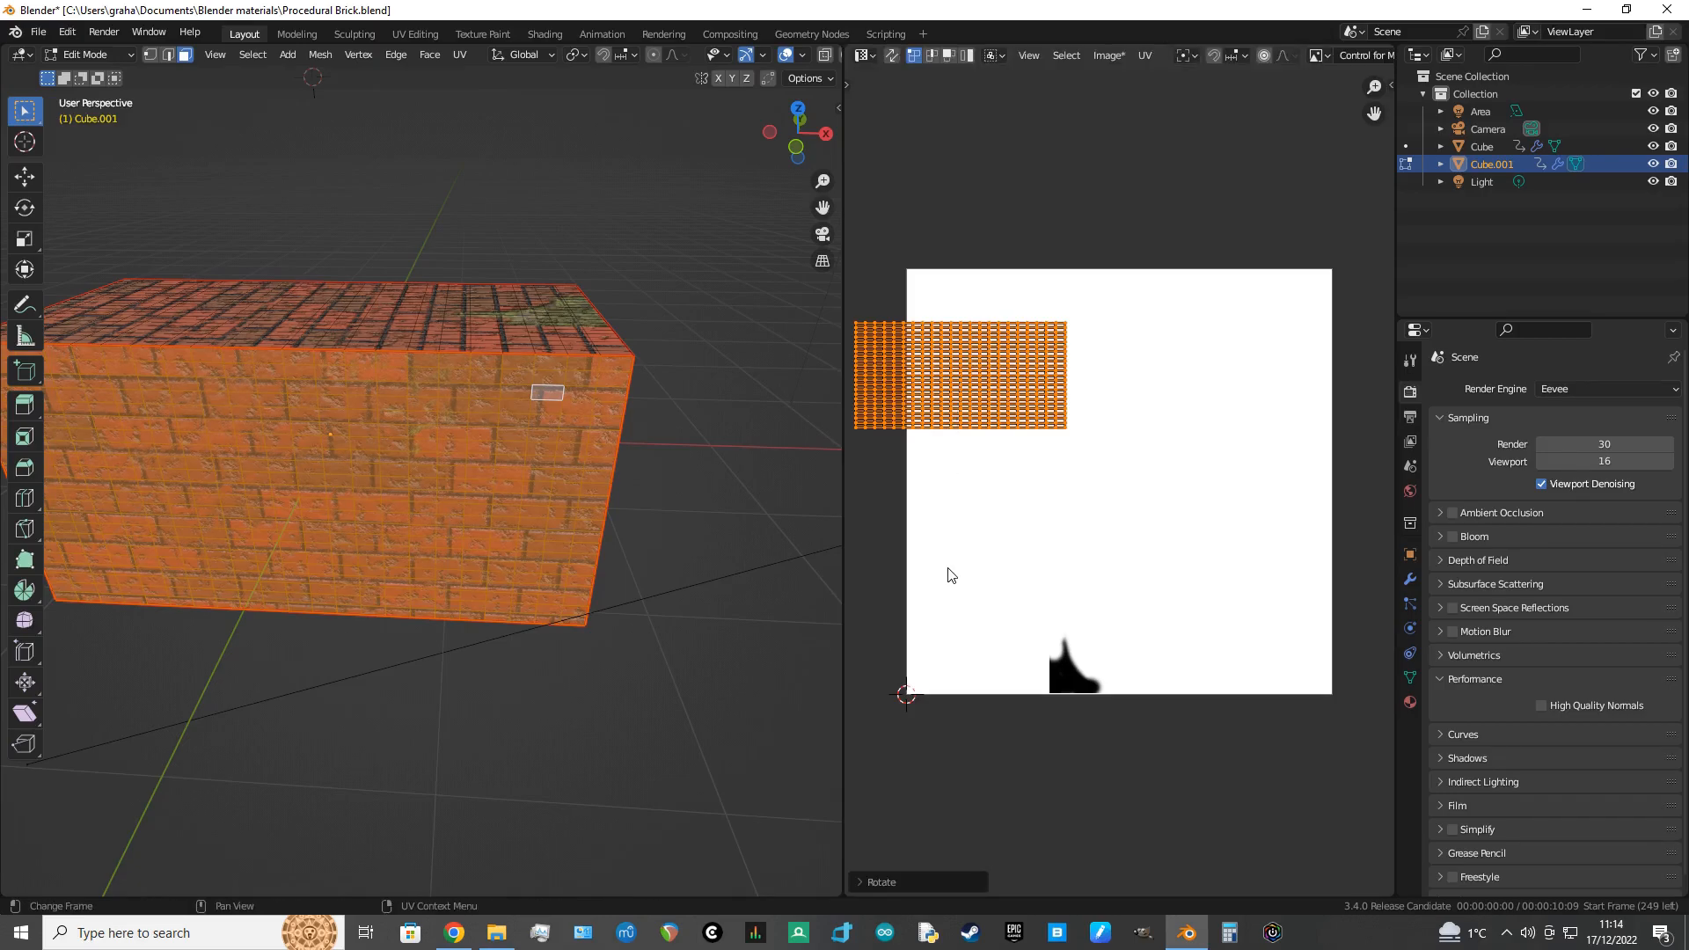
{"action": "key", "text": "g"}
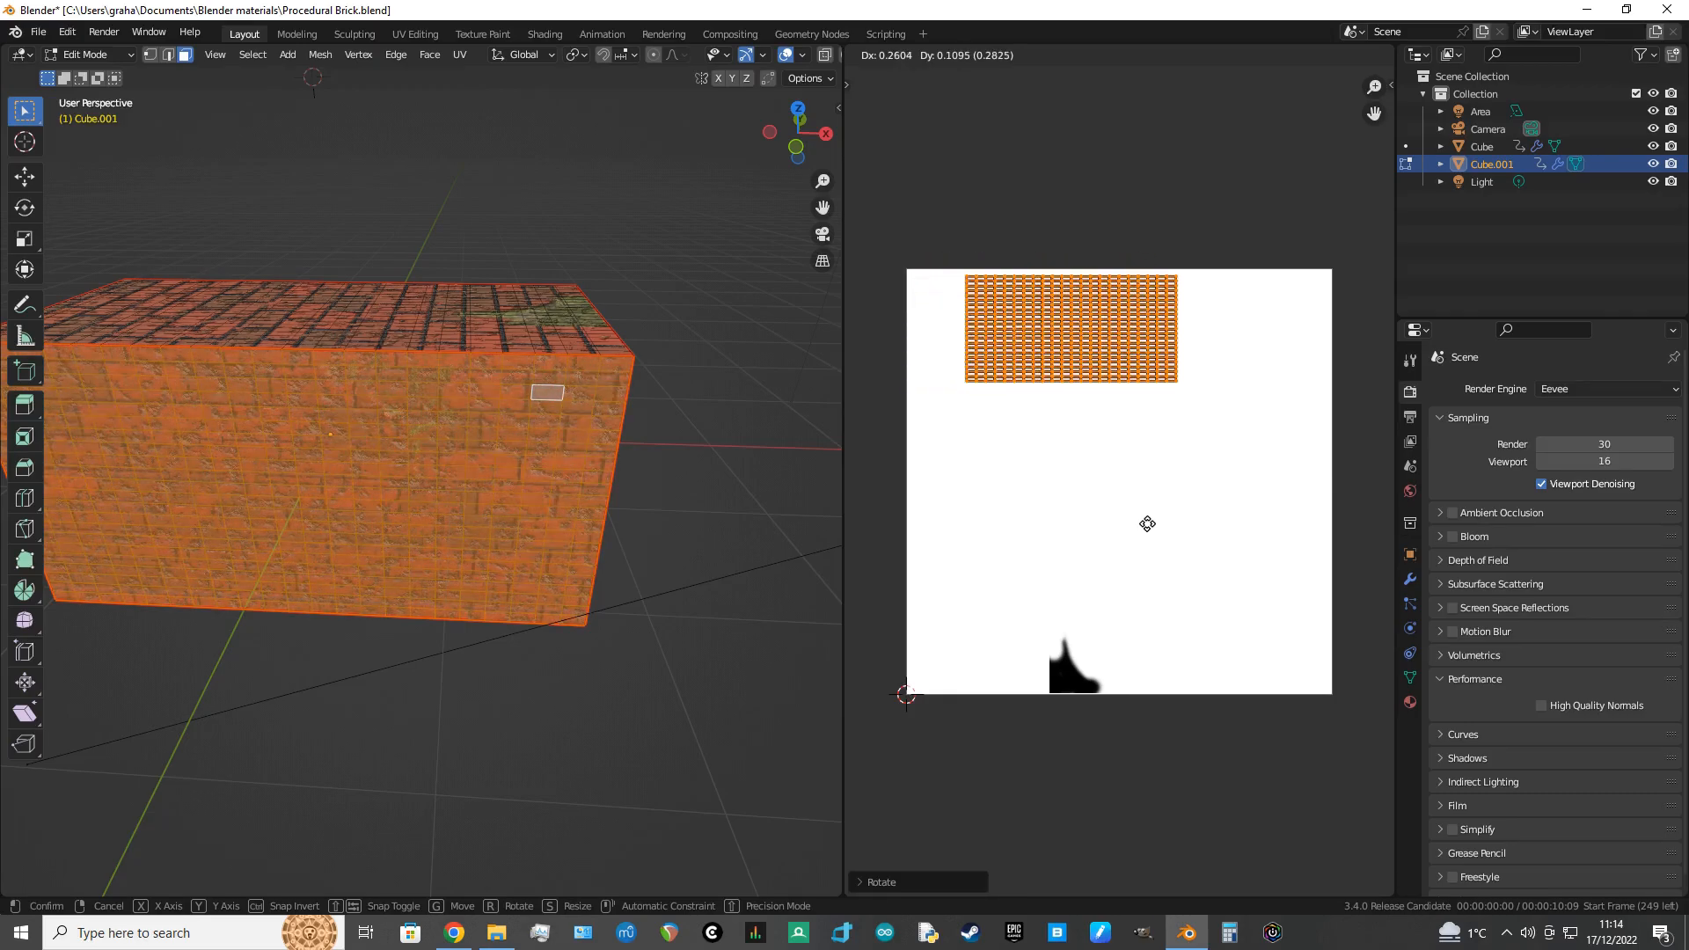
{"action": "left_click", "coordinate": [1214, 528]}
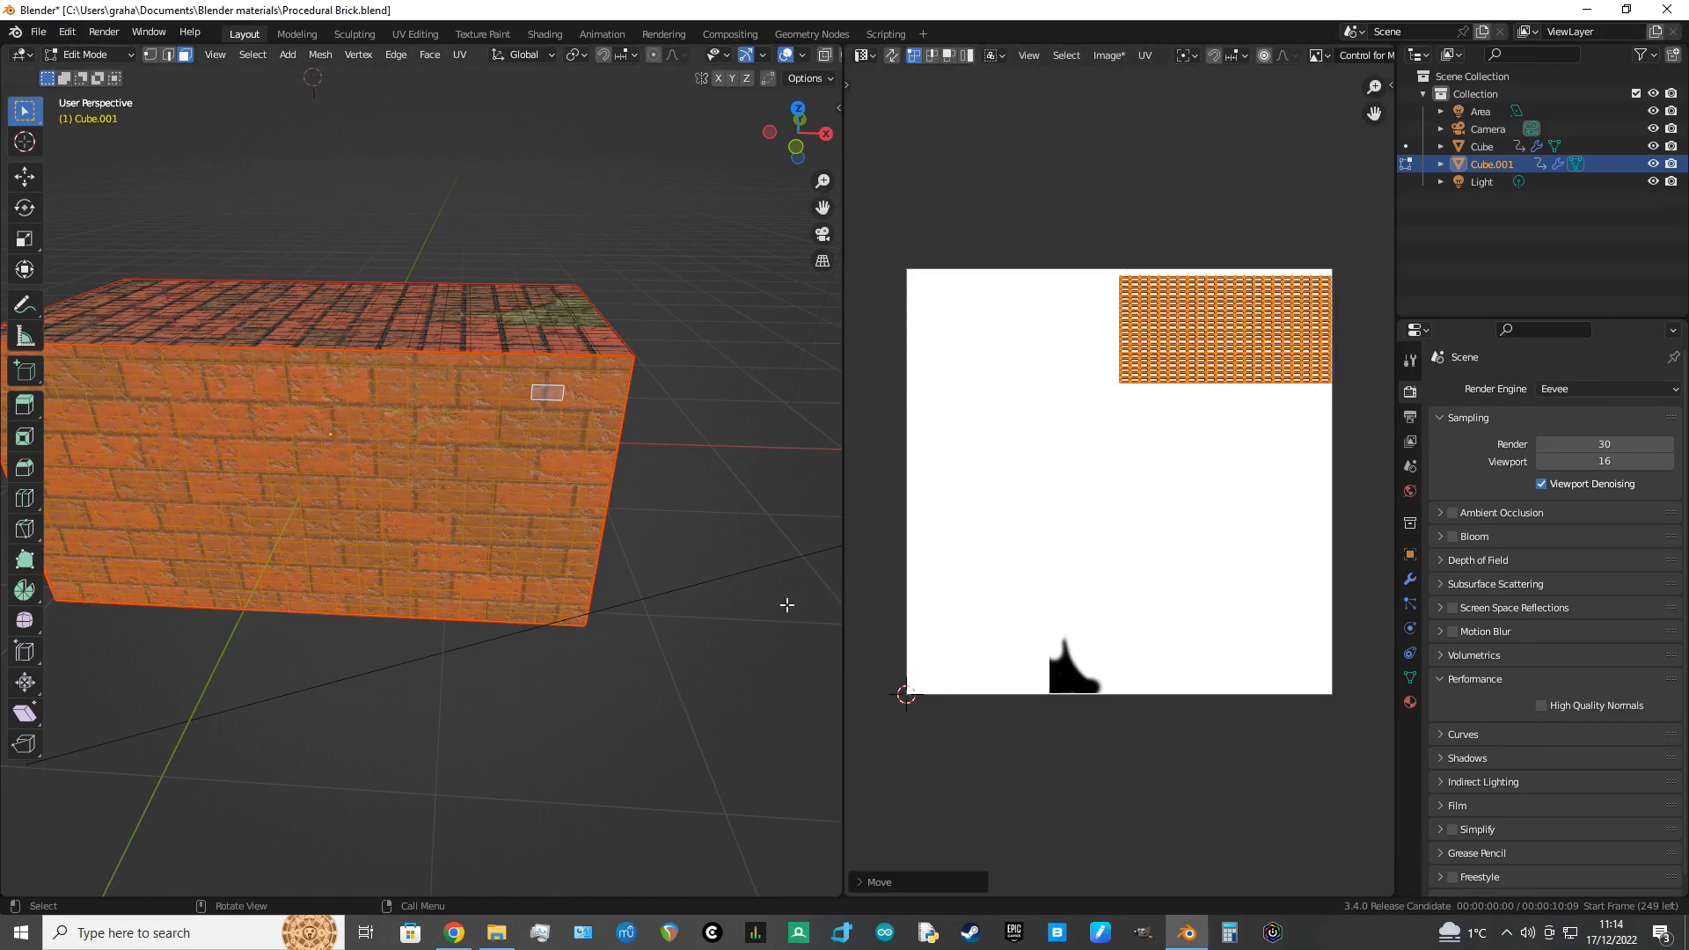
Step: Select the whole end face adjoining the long front face, up to its seams, and rotate its UV island by 90°
{"action": "middle_click_drag", "start_coordinate": [743, 604], "coordinate": [557, 538]}
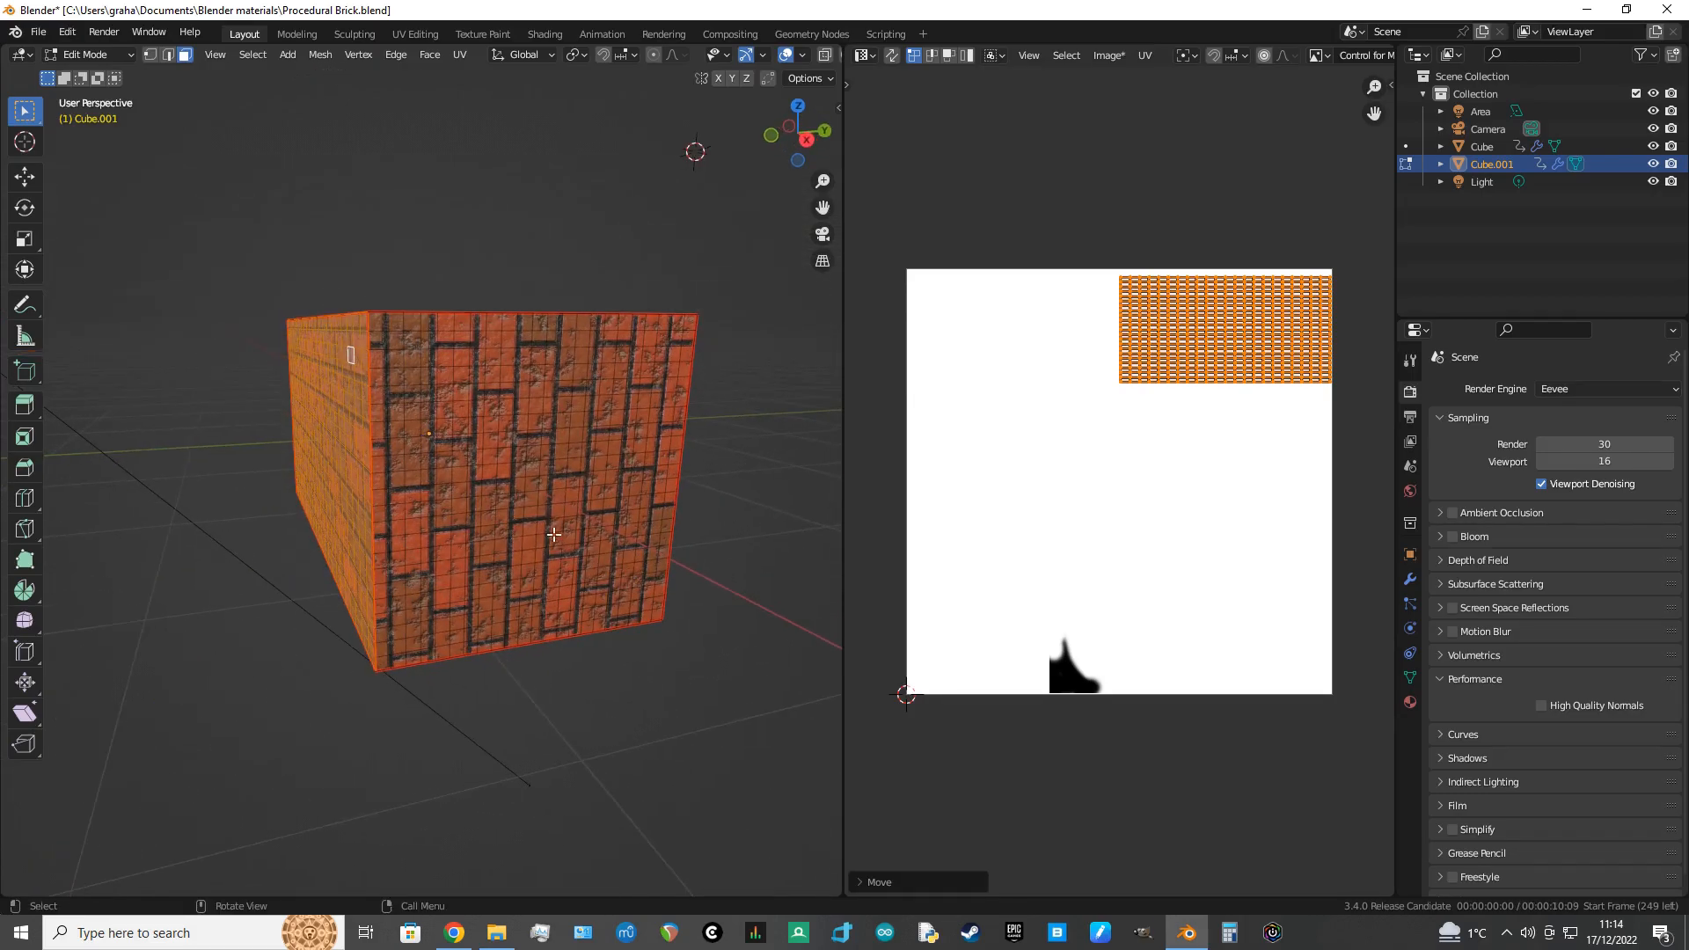
{"action": "left_click", "coordinate": [557, 522]}
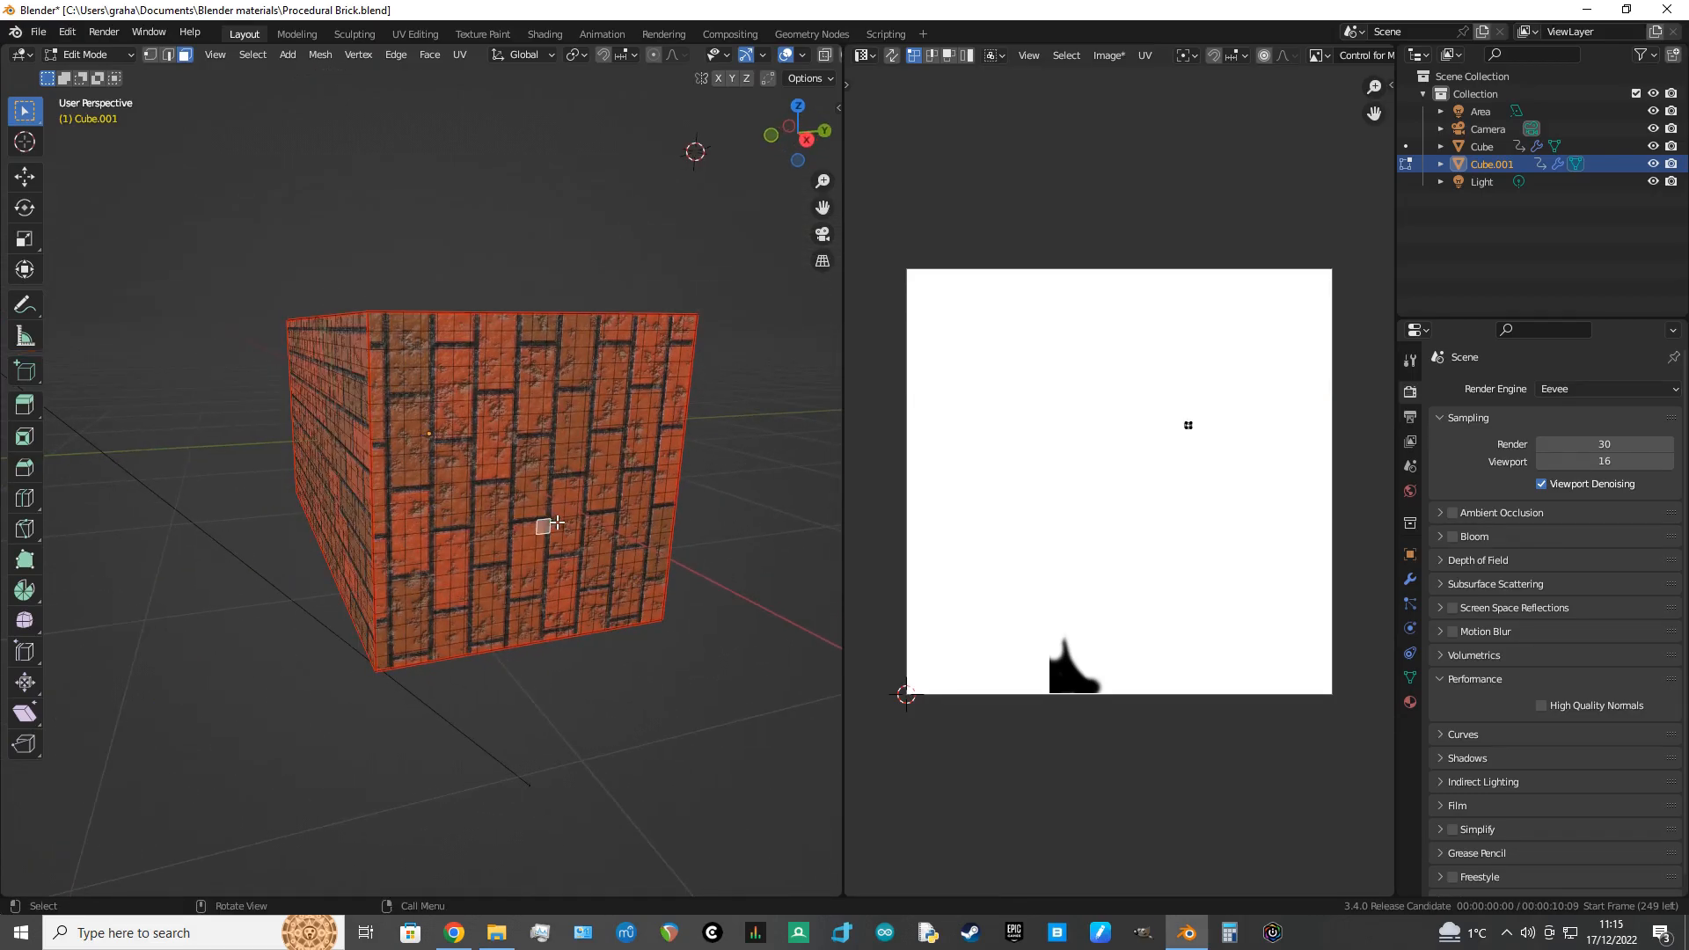
{"action": "key", "text": "l"}
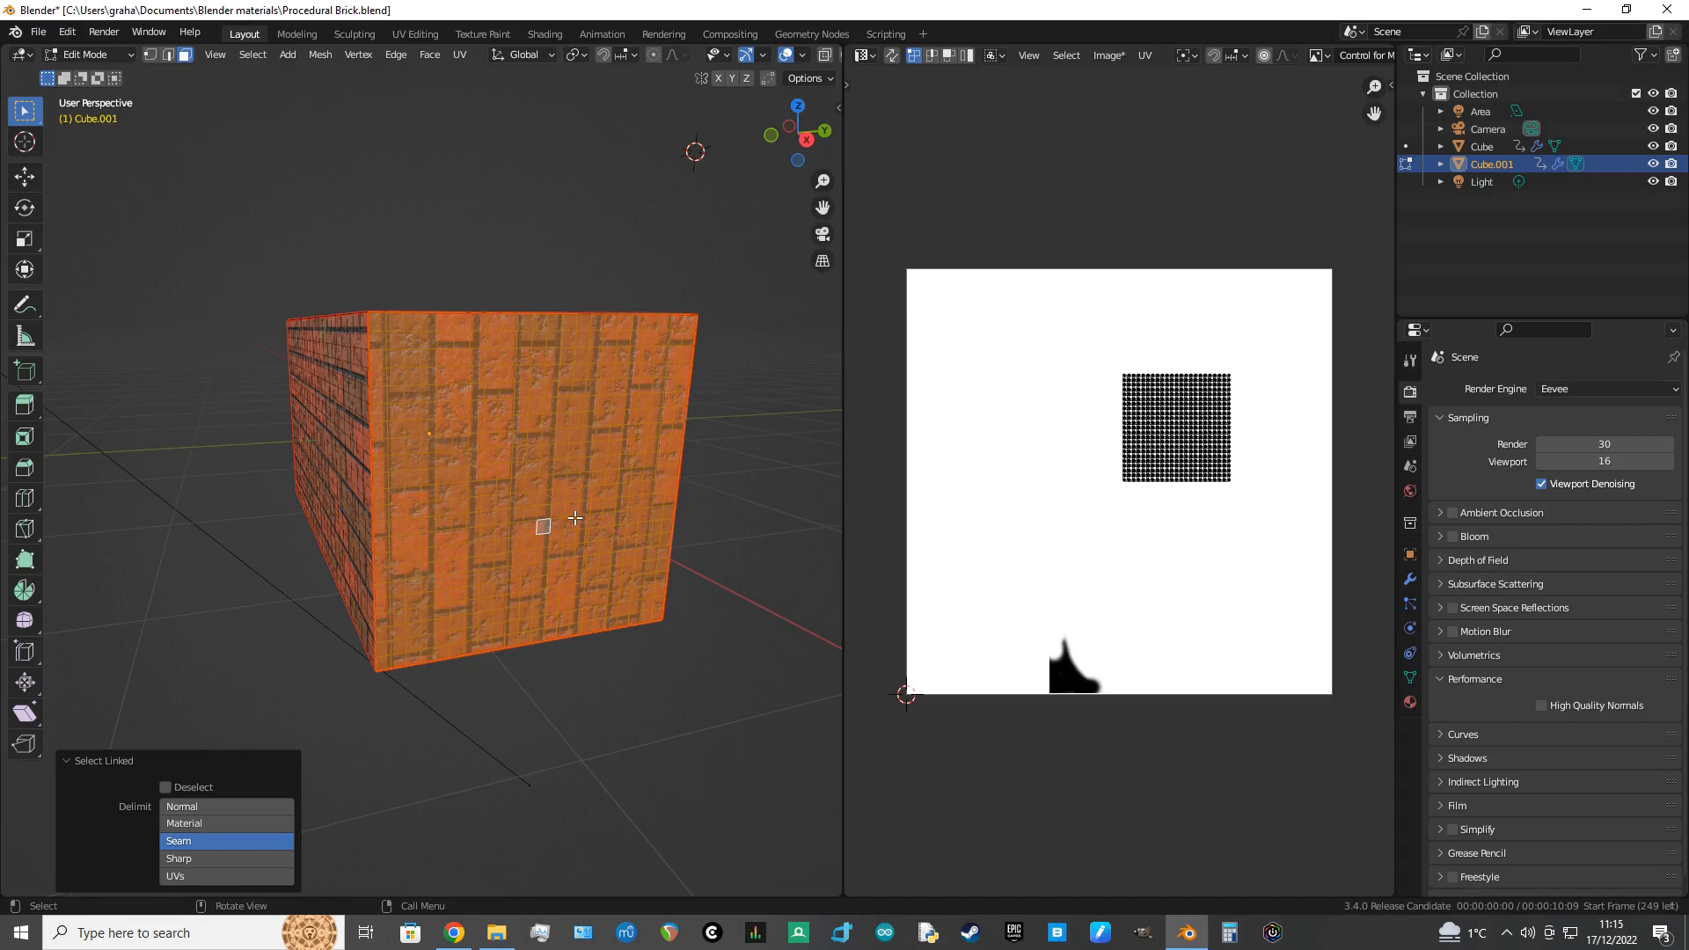
{"action": "key", "text": "a"}
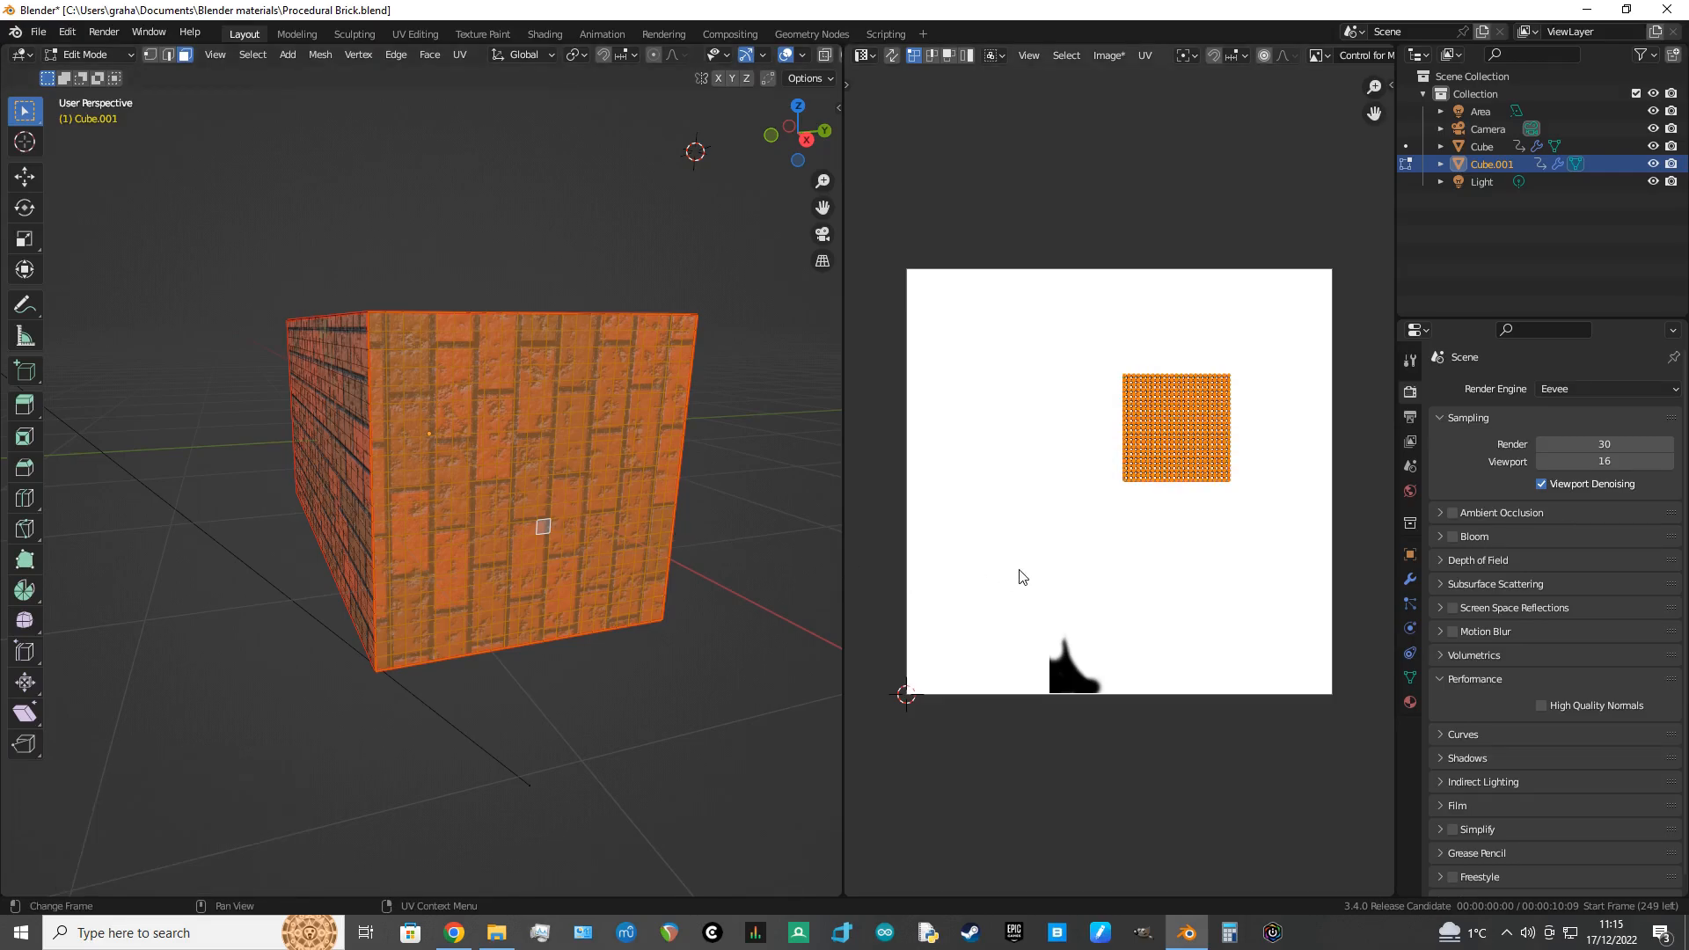
{"action": "key", "text": "r"}
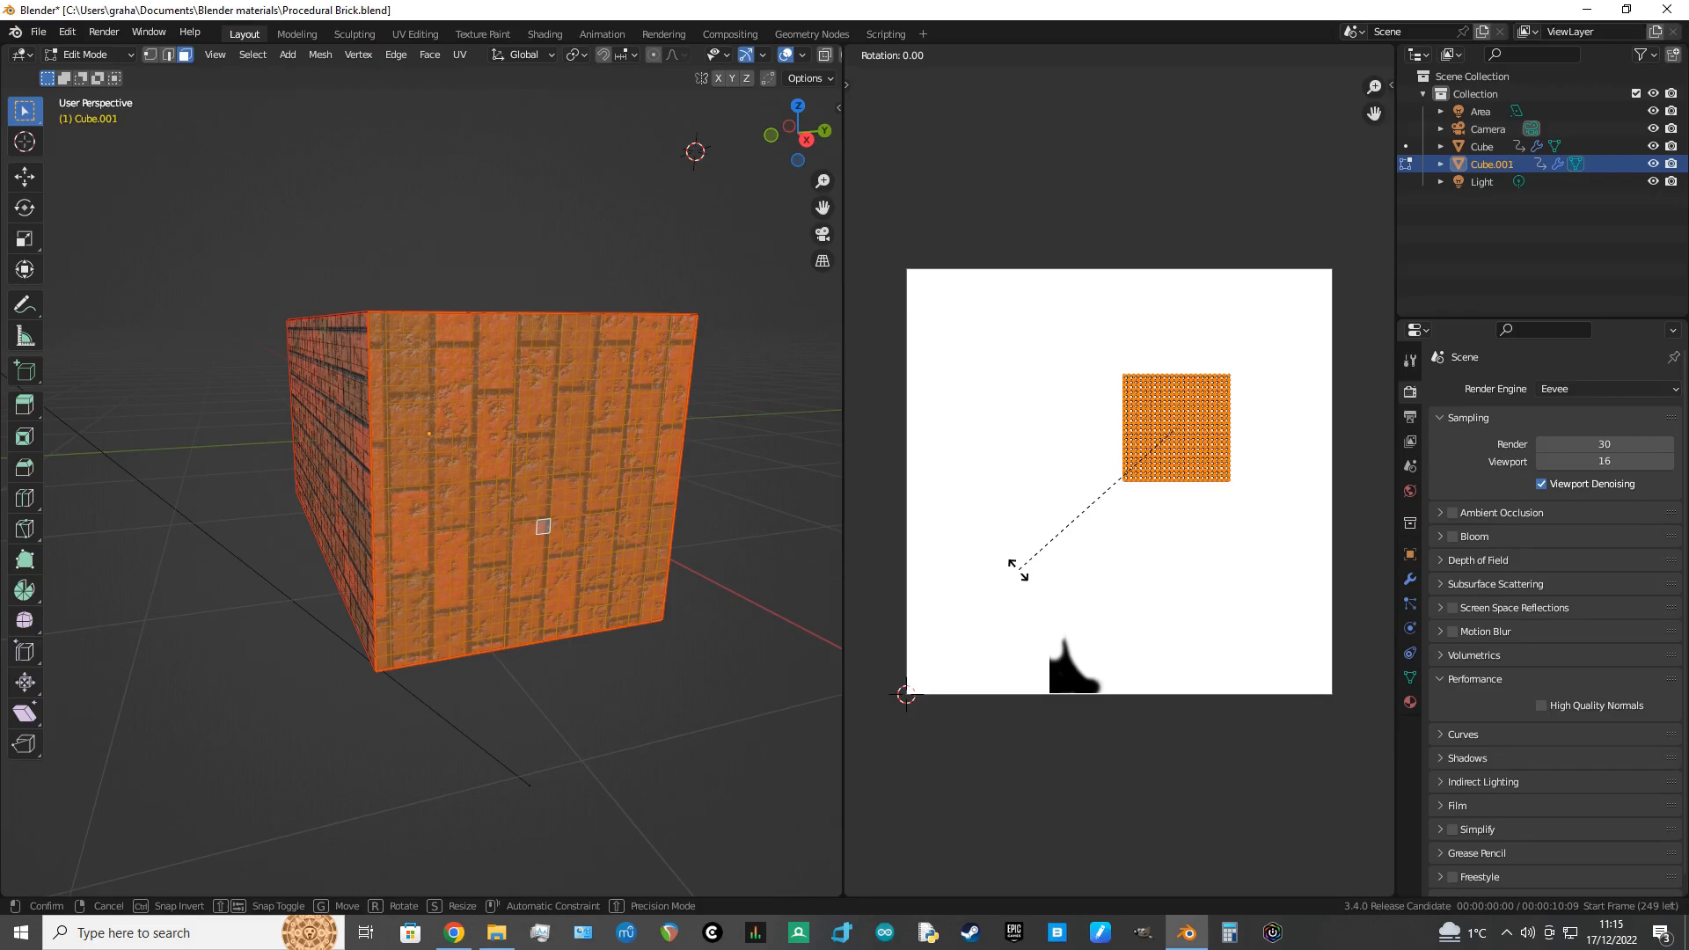
{"action": "type", "text": "90"}
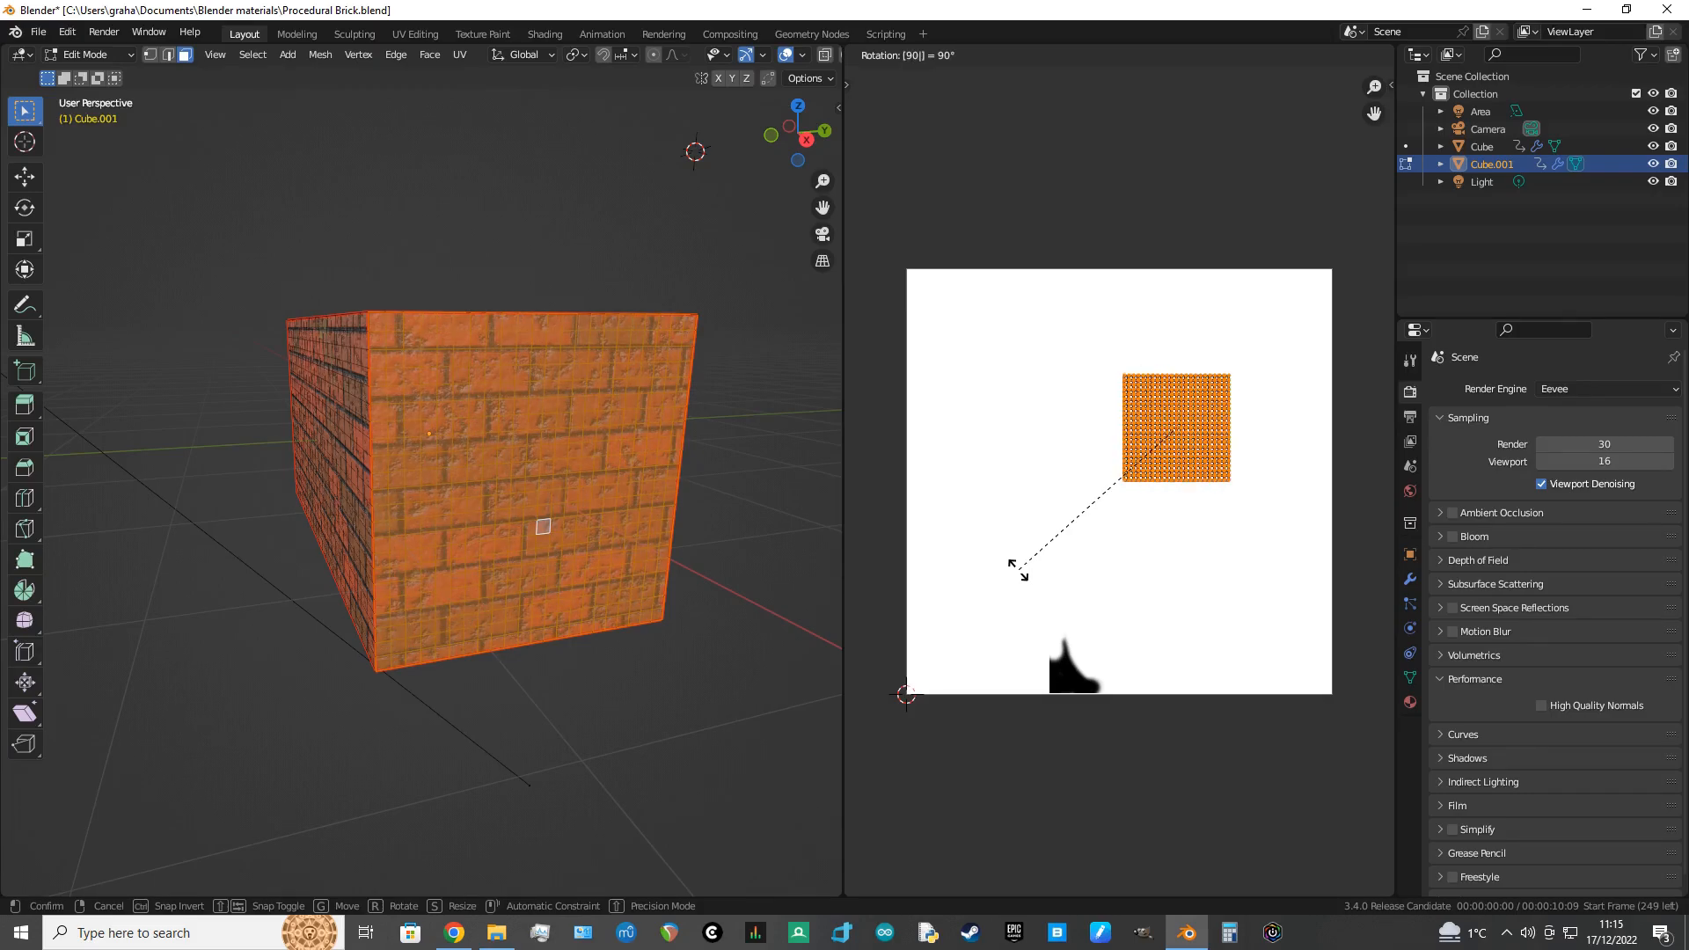
{"action": "key", "text": "Return"}
Step: Select the whole opposite end face up to its seams and rotate its UV island by 90°
{"action": "middle_click_drag", "start_coordinate": [589, 641], "coordinate": [83, 608]}
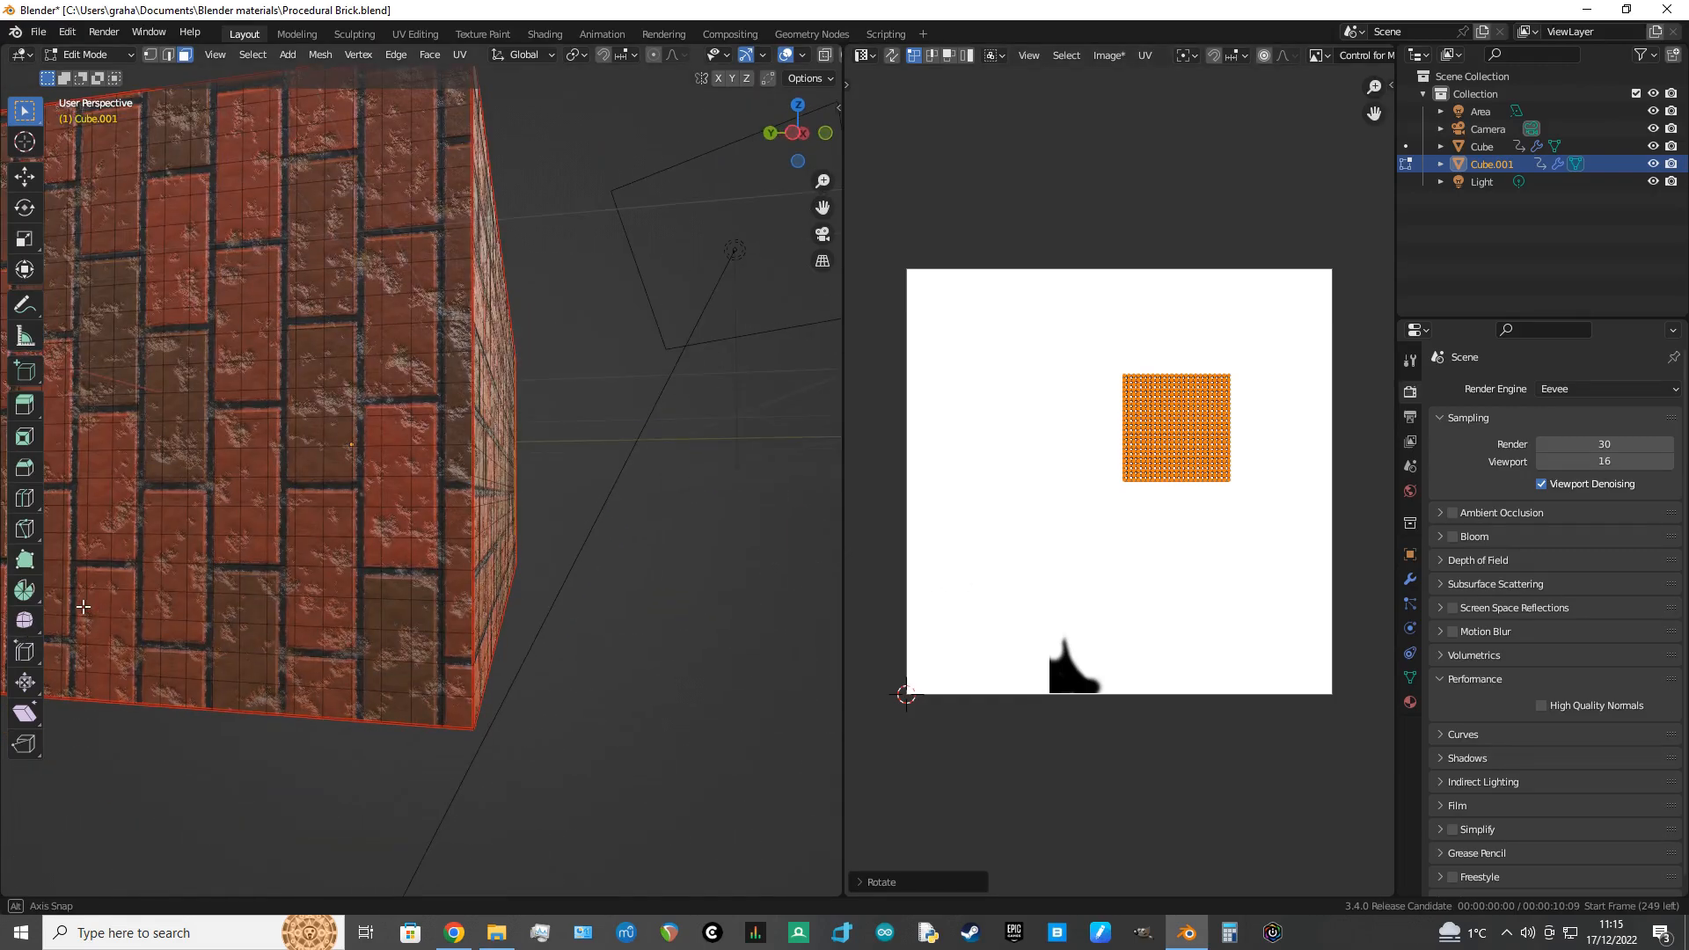
{"action": "left_click", "coordinate": [219, 487]}
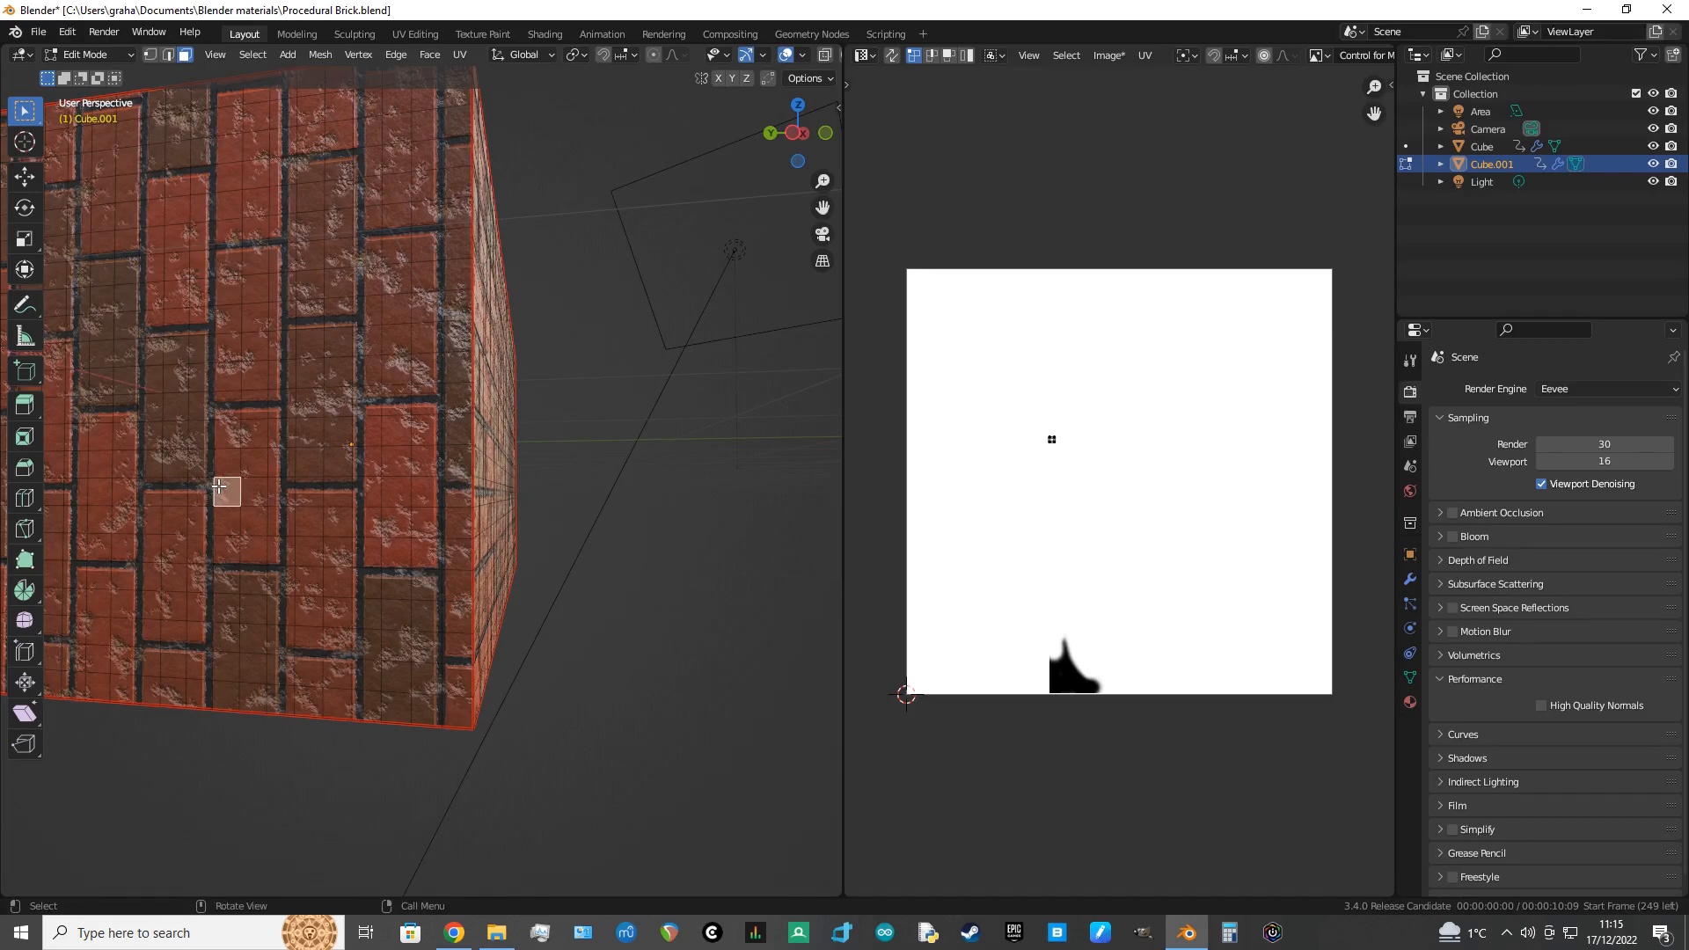
{"action": "key", "text": "l"}
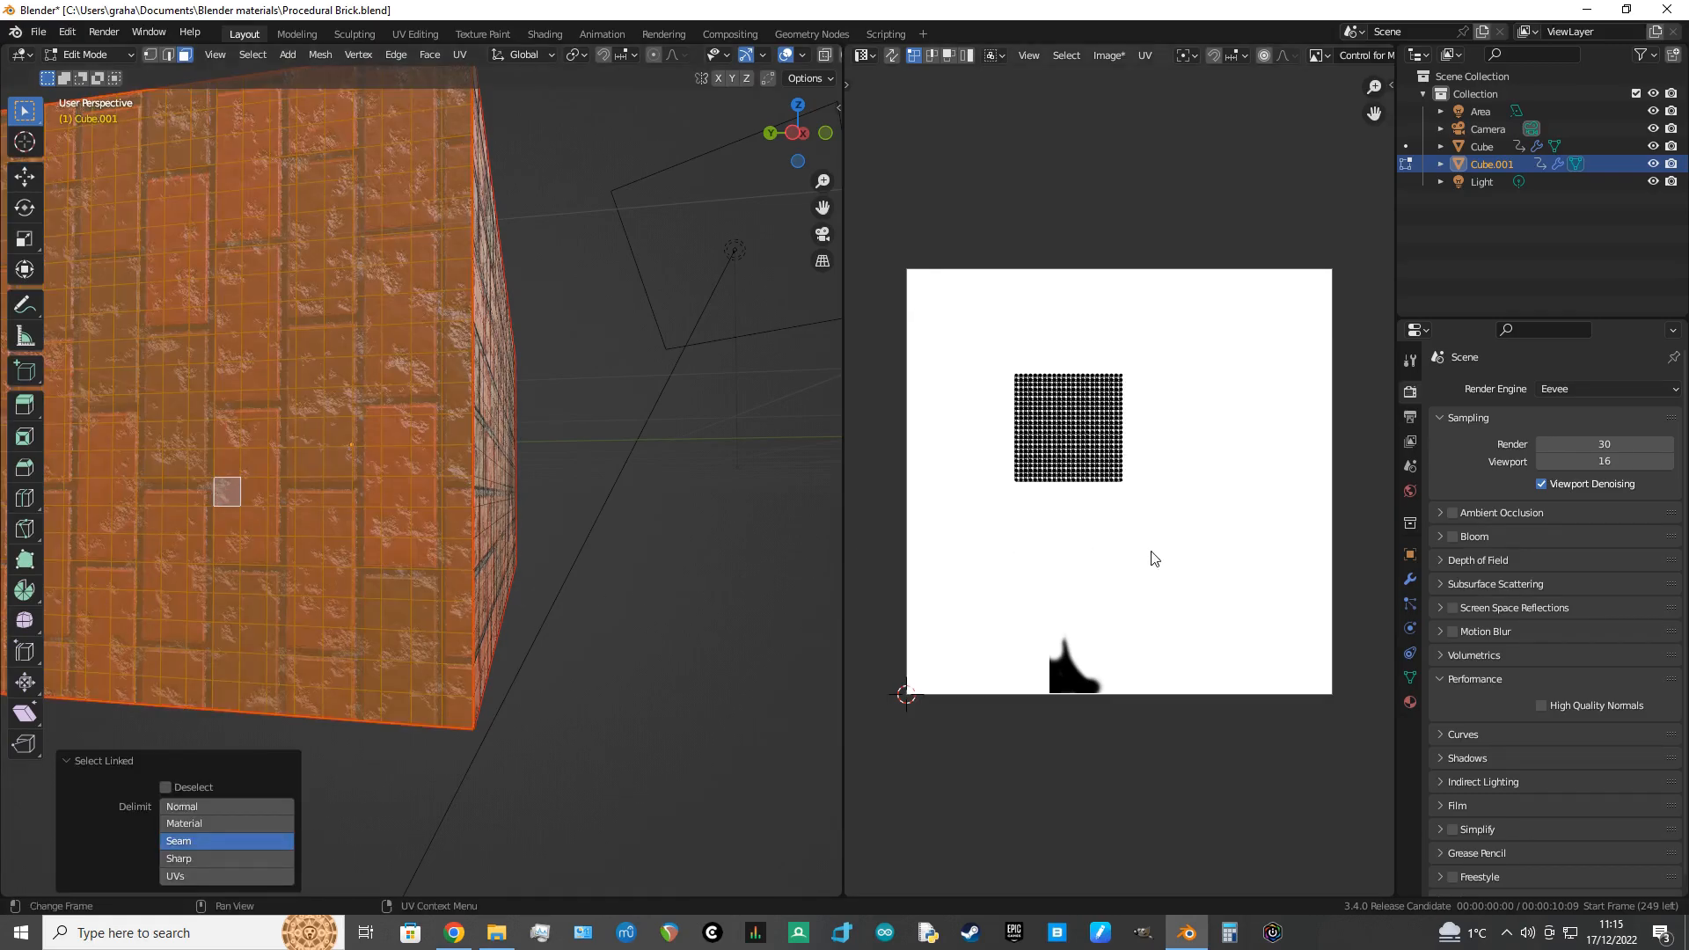
{"action": "key", "text": "a"}
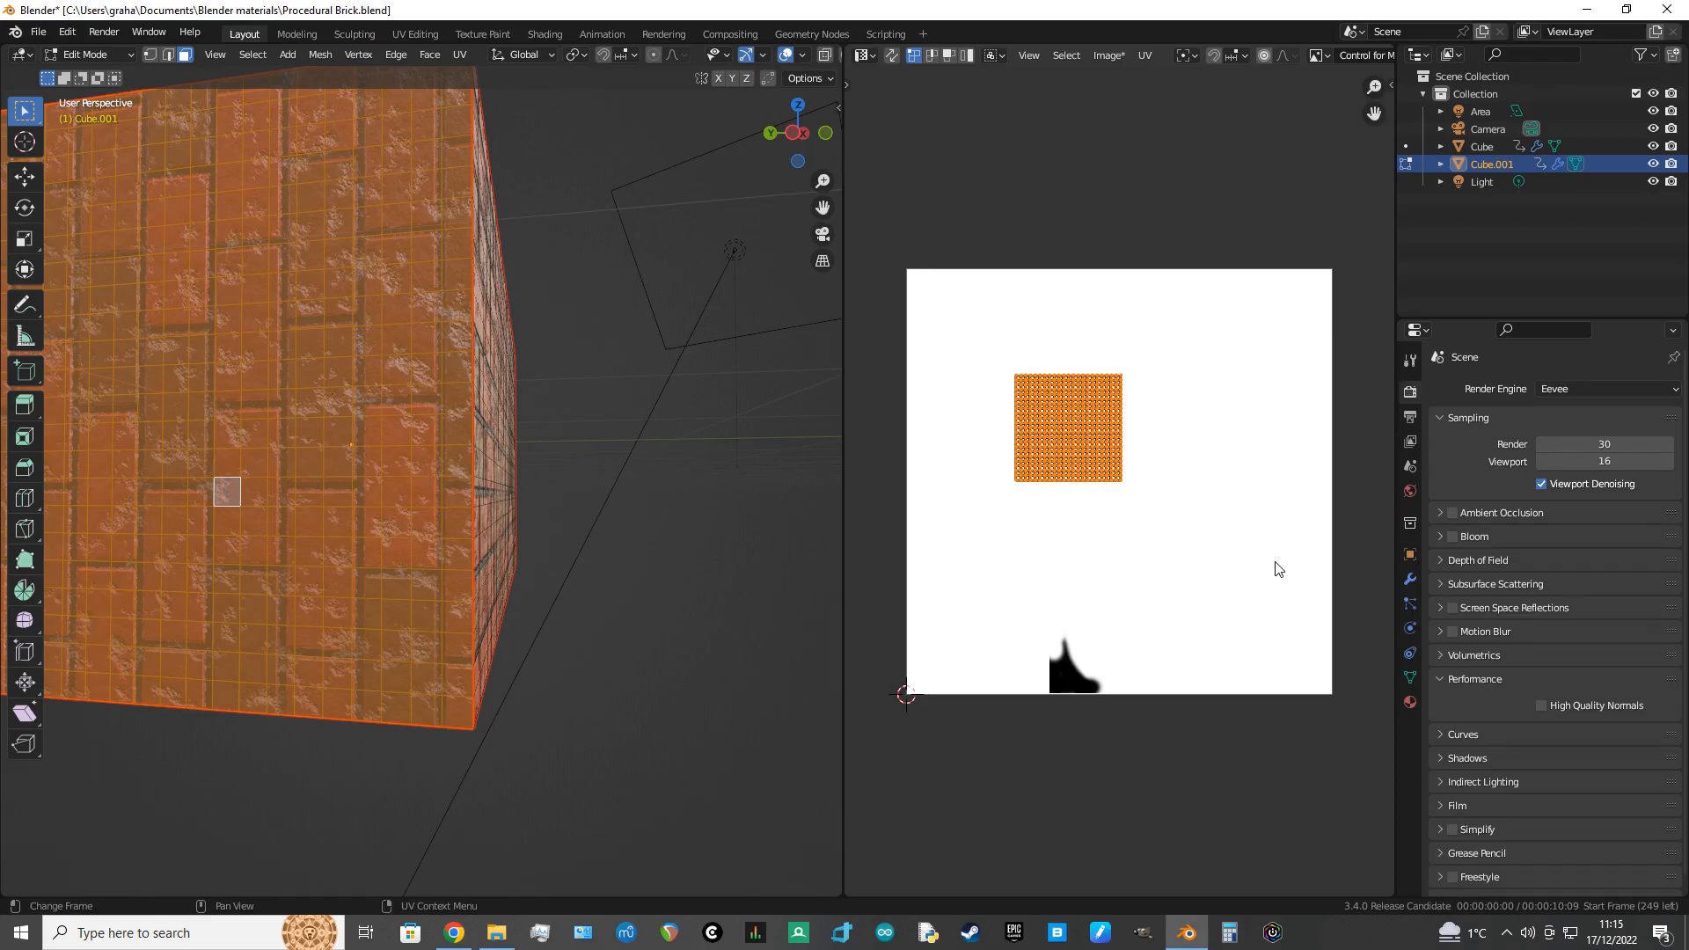
{"action": "type", "text": "r90"}
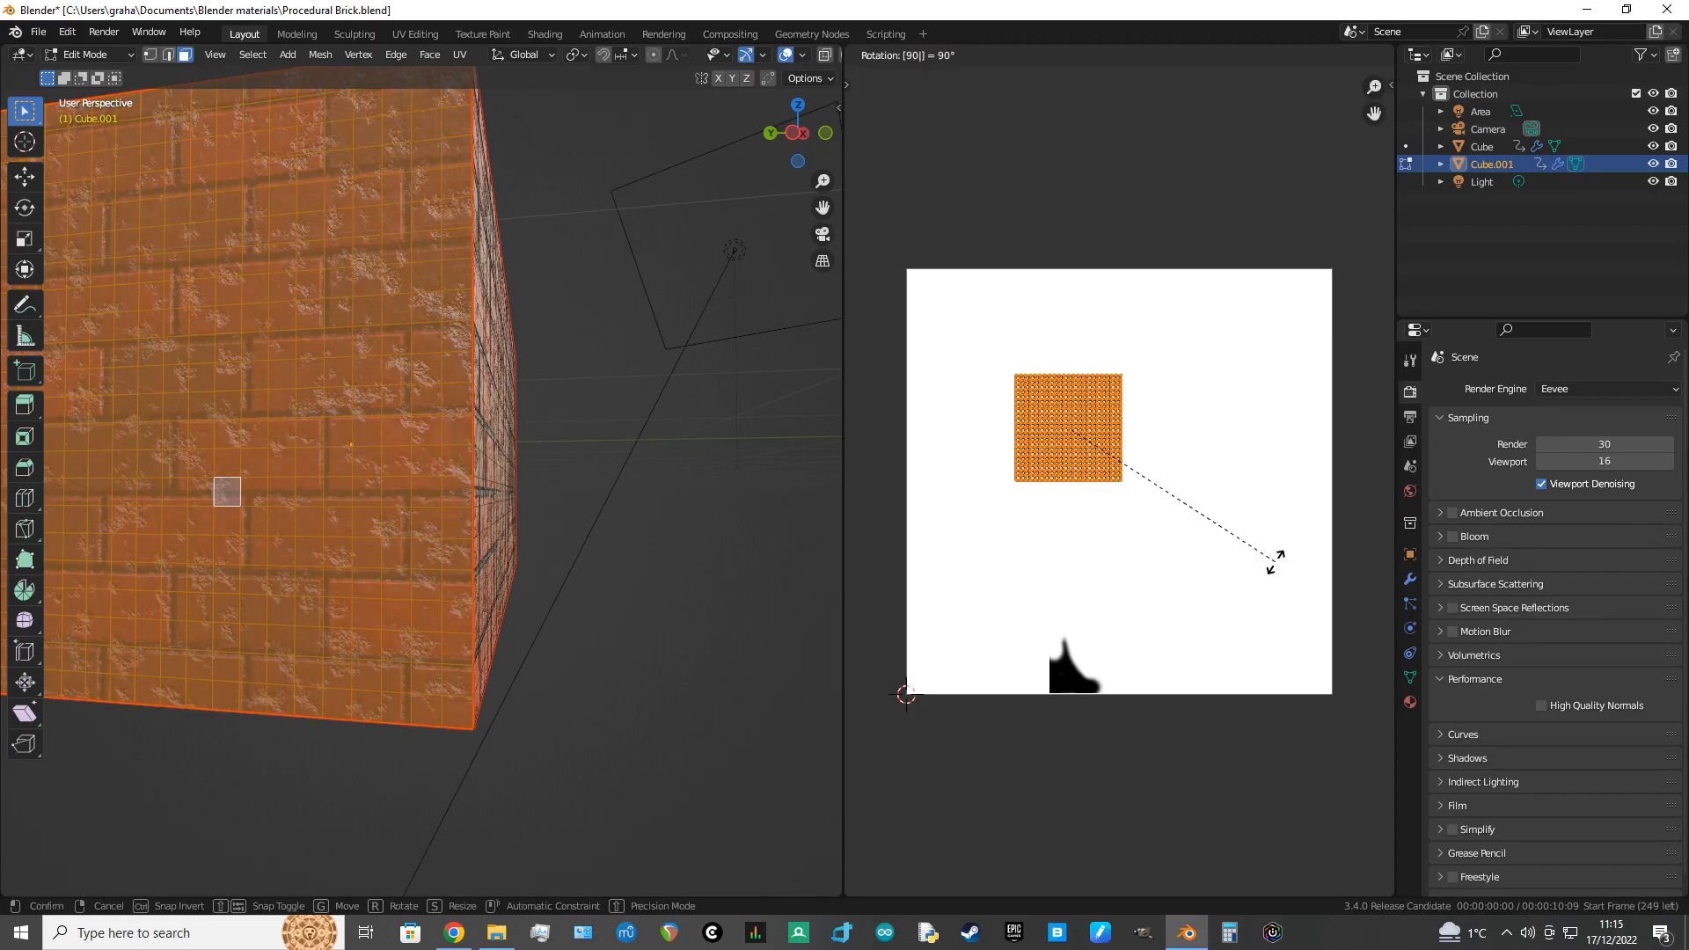
{"action": "key", "text": "Return"}
{"action": "scroll", "coordinate": [1203, 589], "scroll_direction": "down", "scroll_amount": 2}
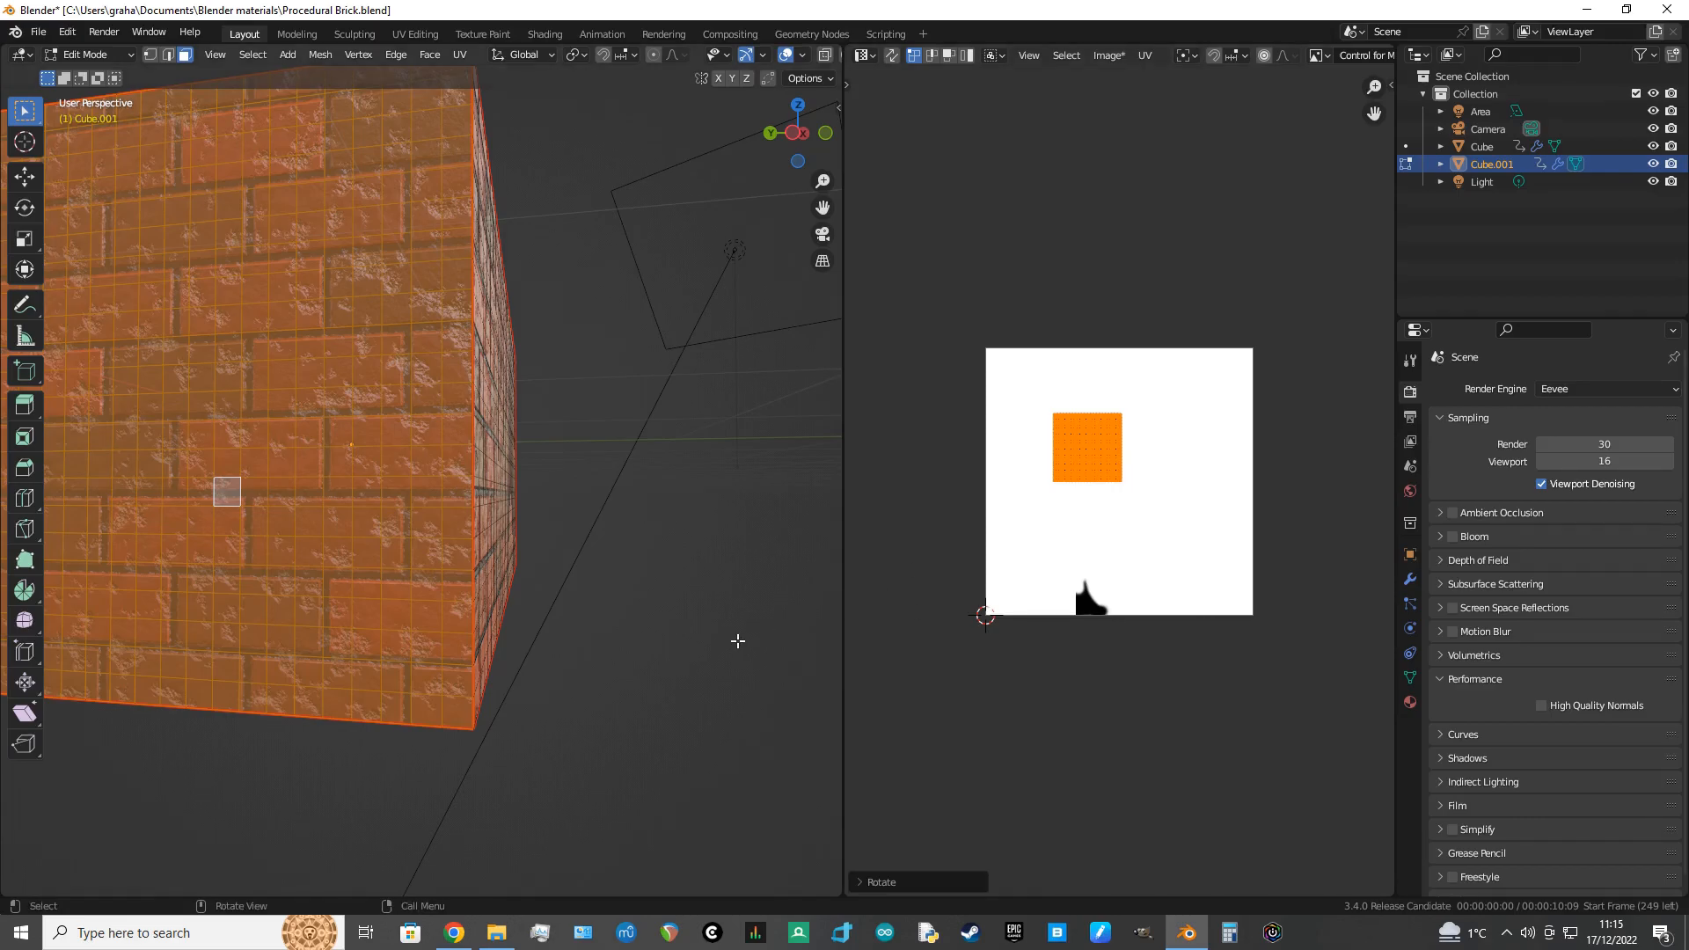
{"action": "scroll", "coordinate": [744, 663], "scroll_direction": "down", "scroll_amount": 1}
{"action": "middle_click_drag", "start_coordinate": [736, 684], "coordinate": [713, 724]}
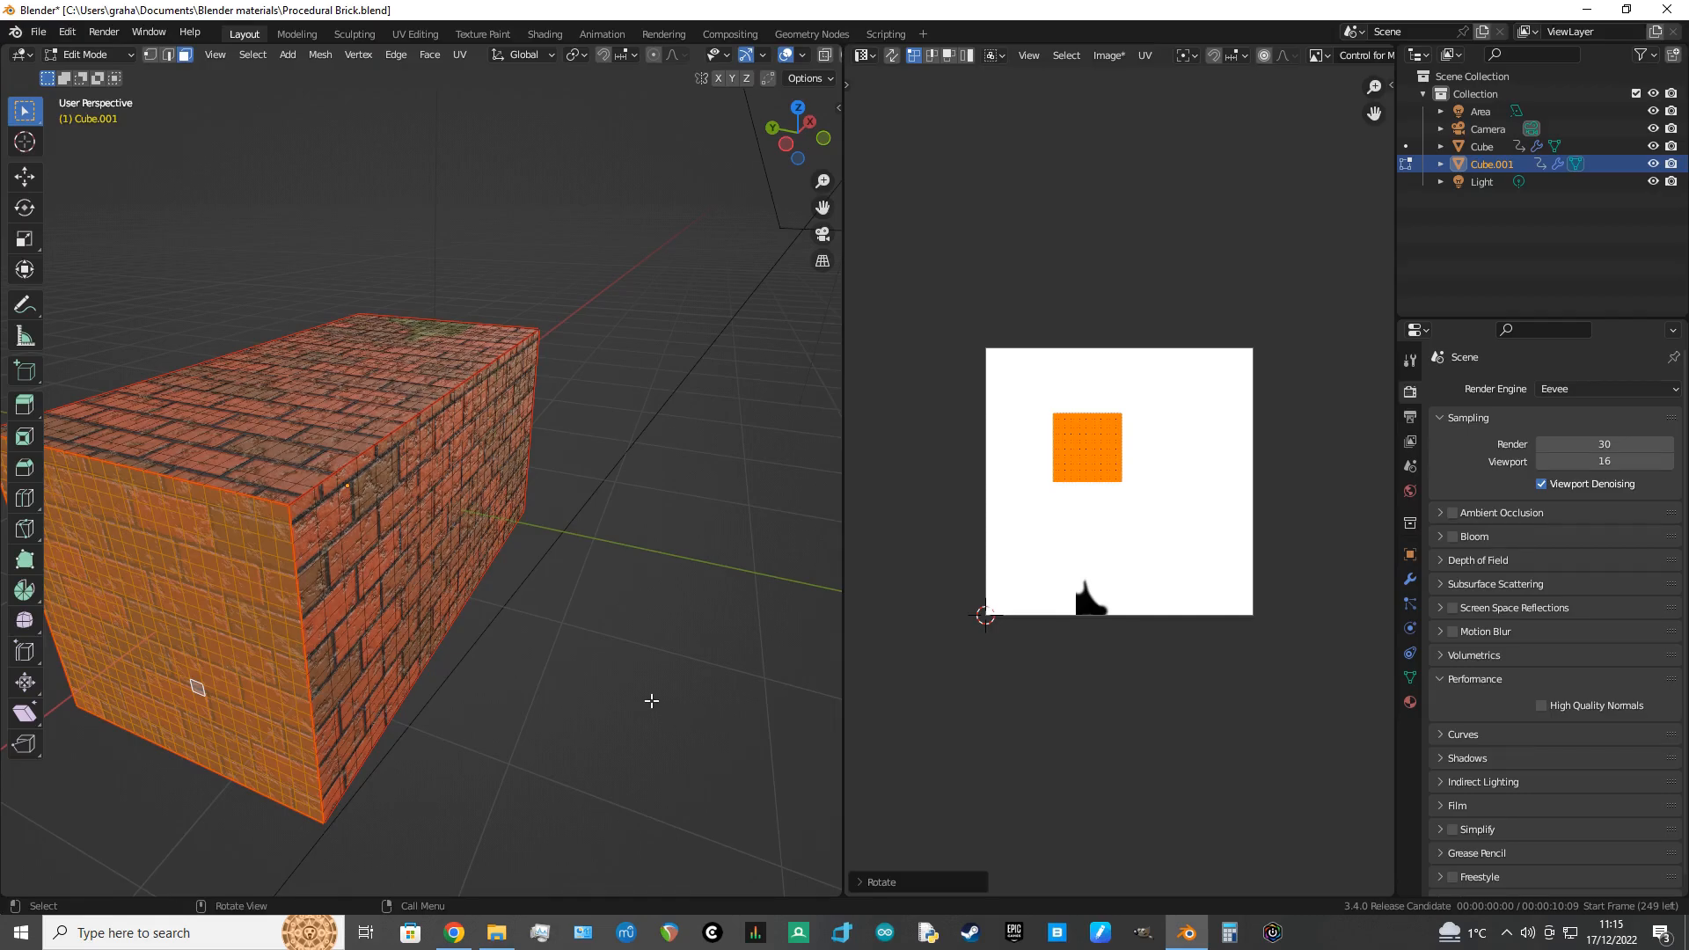
Step: Select the whole opposite long face up to its seams and rotate its UV island by 90°
{"action": "key", "text": "a"}
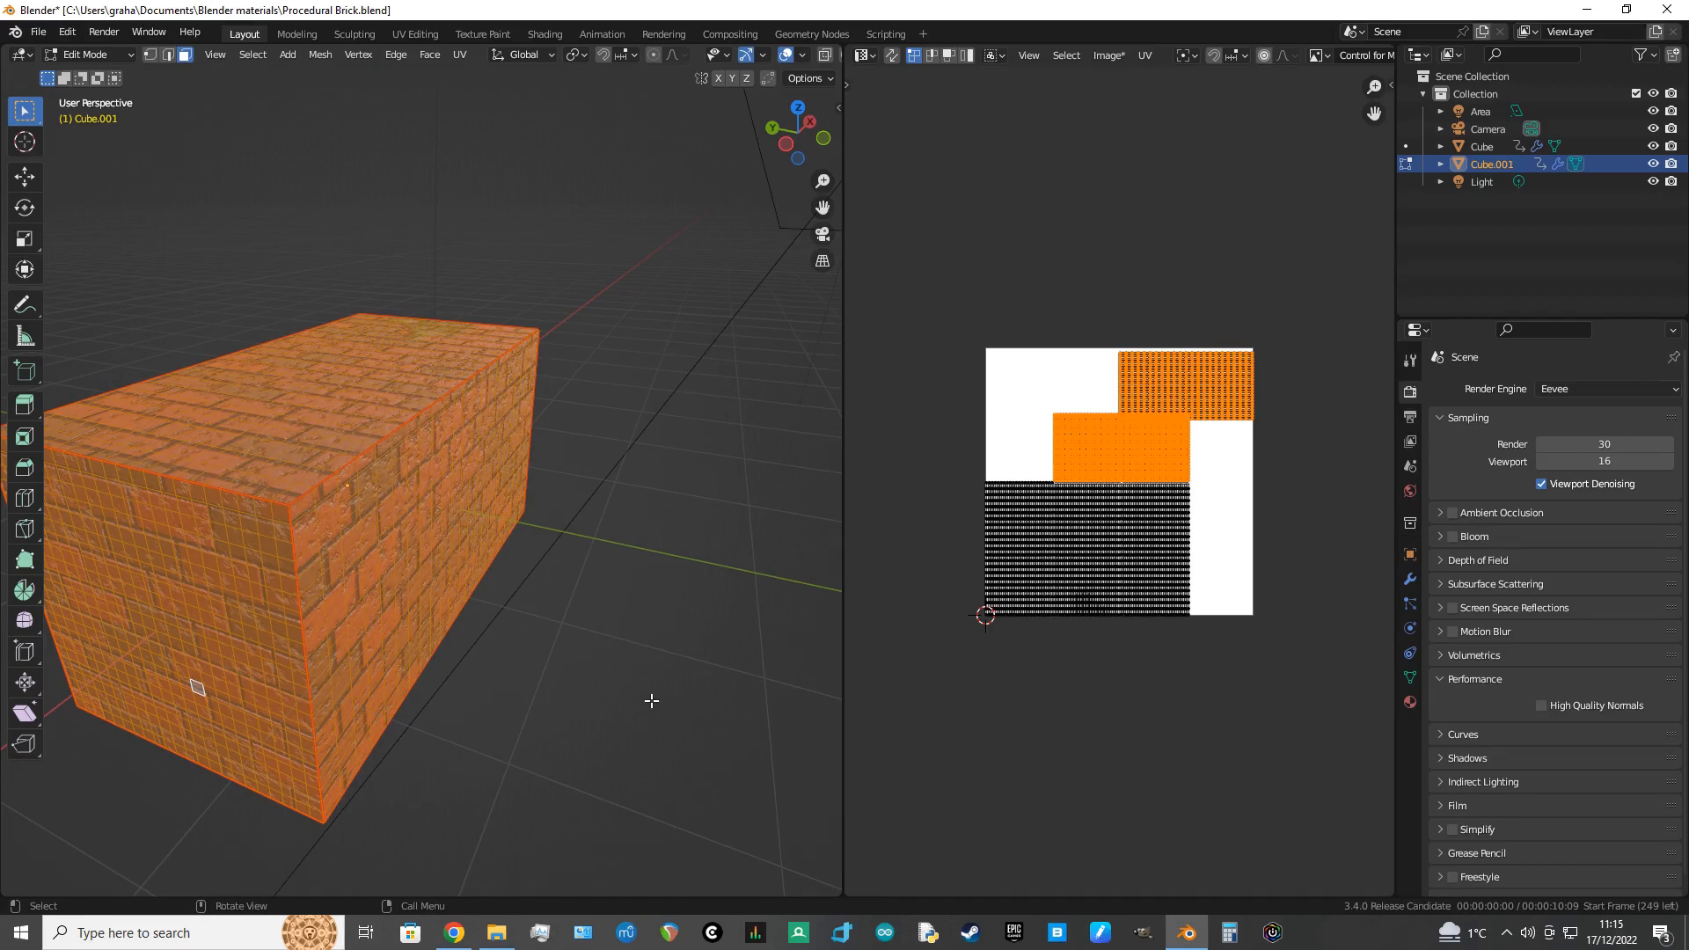
{"action": "scroll", "coordinate": [985, 682], "scroll_direction": "up", "scroll_amount": 2}
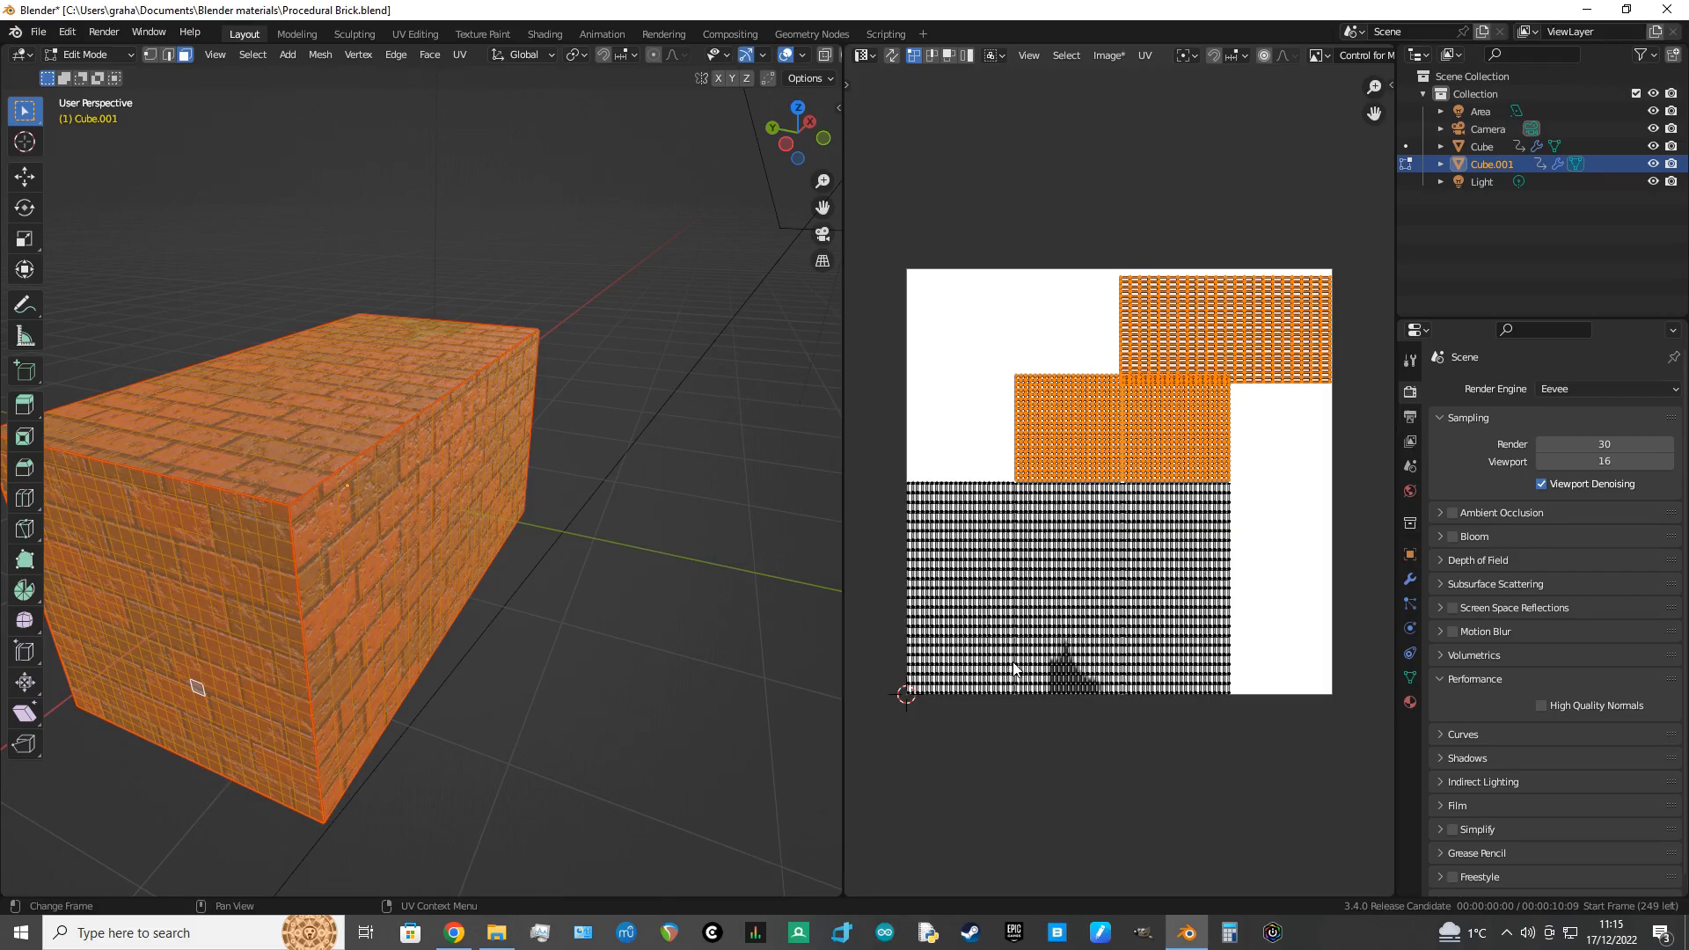
{"action": "middle_click_drag", "start_coordinate": [619, 693], "coordinate": [817, 674]}
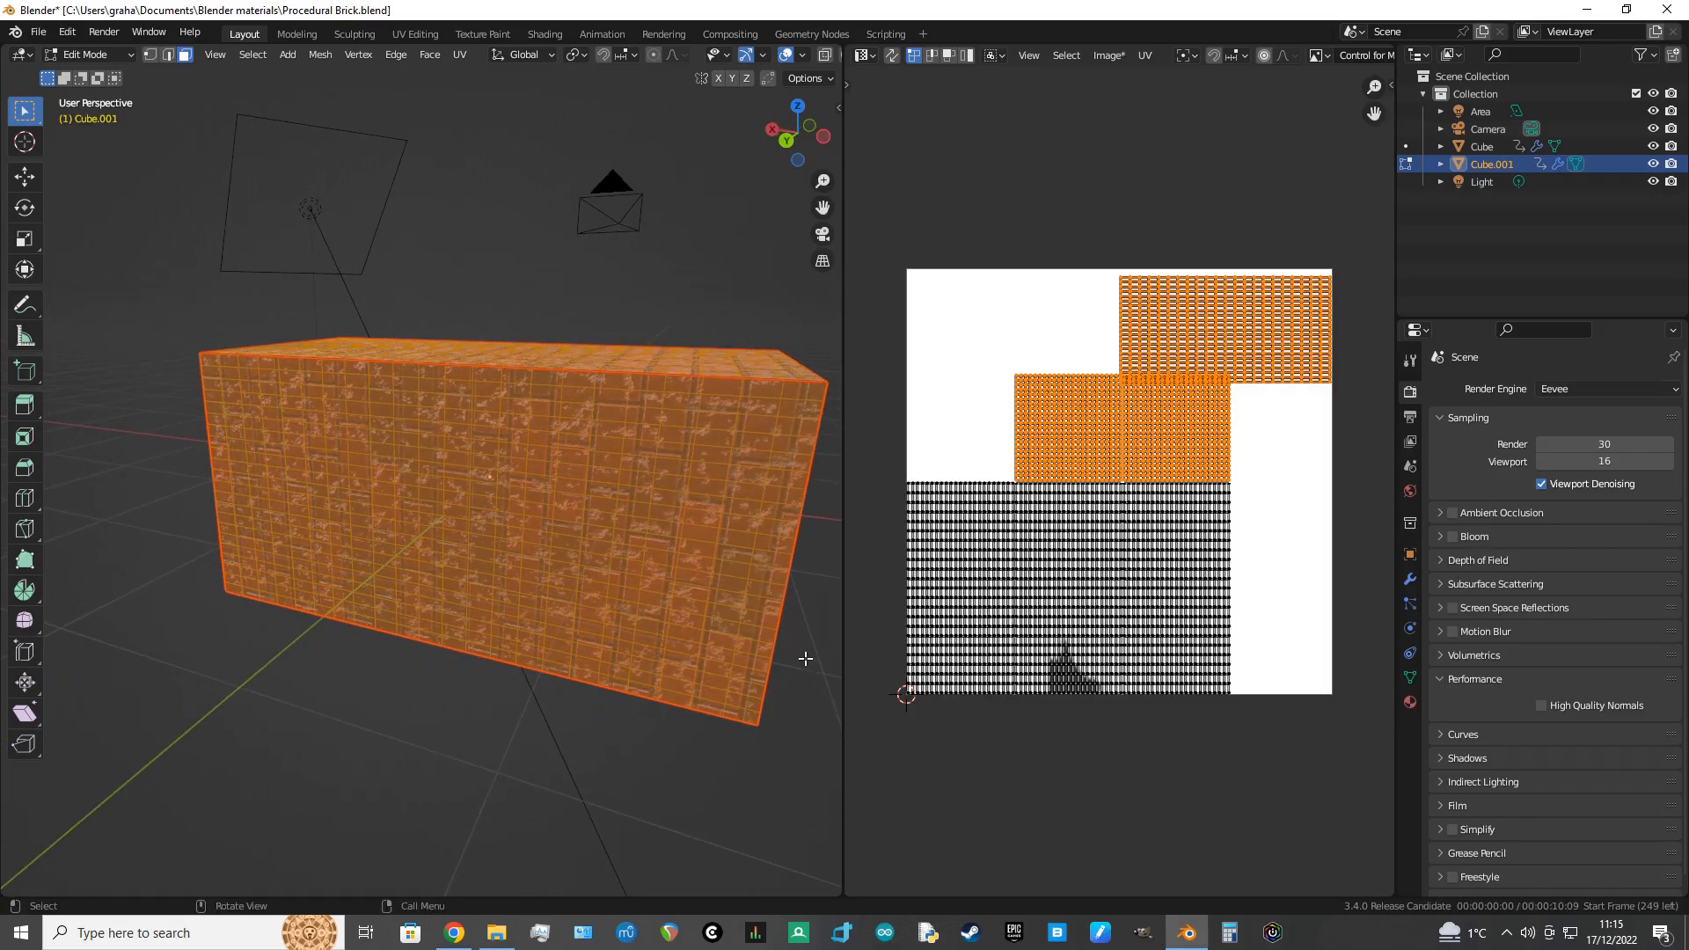
{"action": "left_click", "coordinate": [730, 529]}
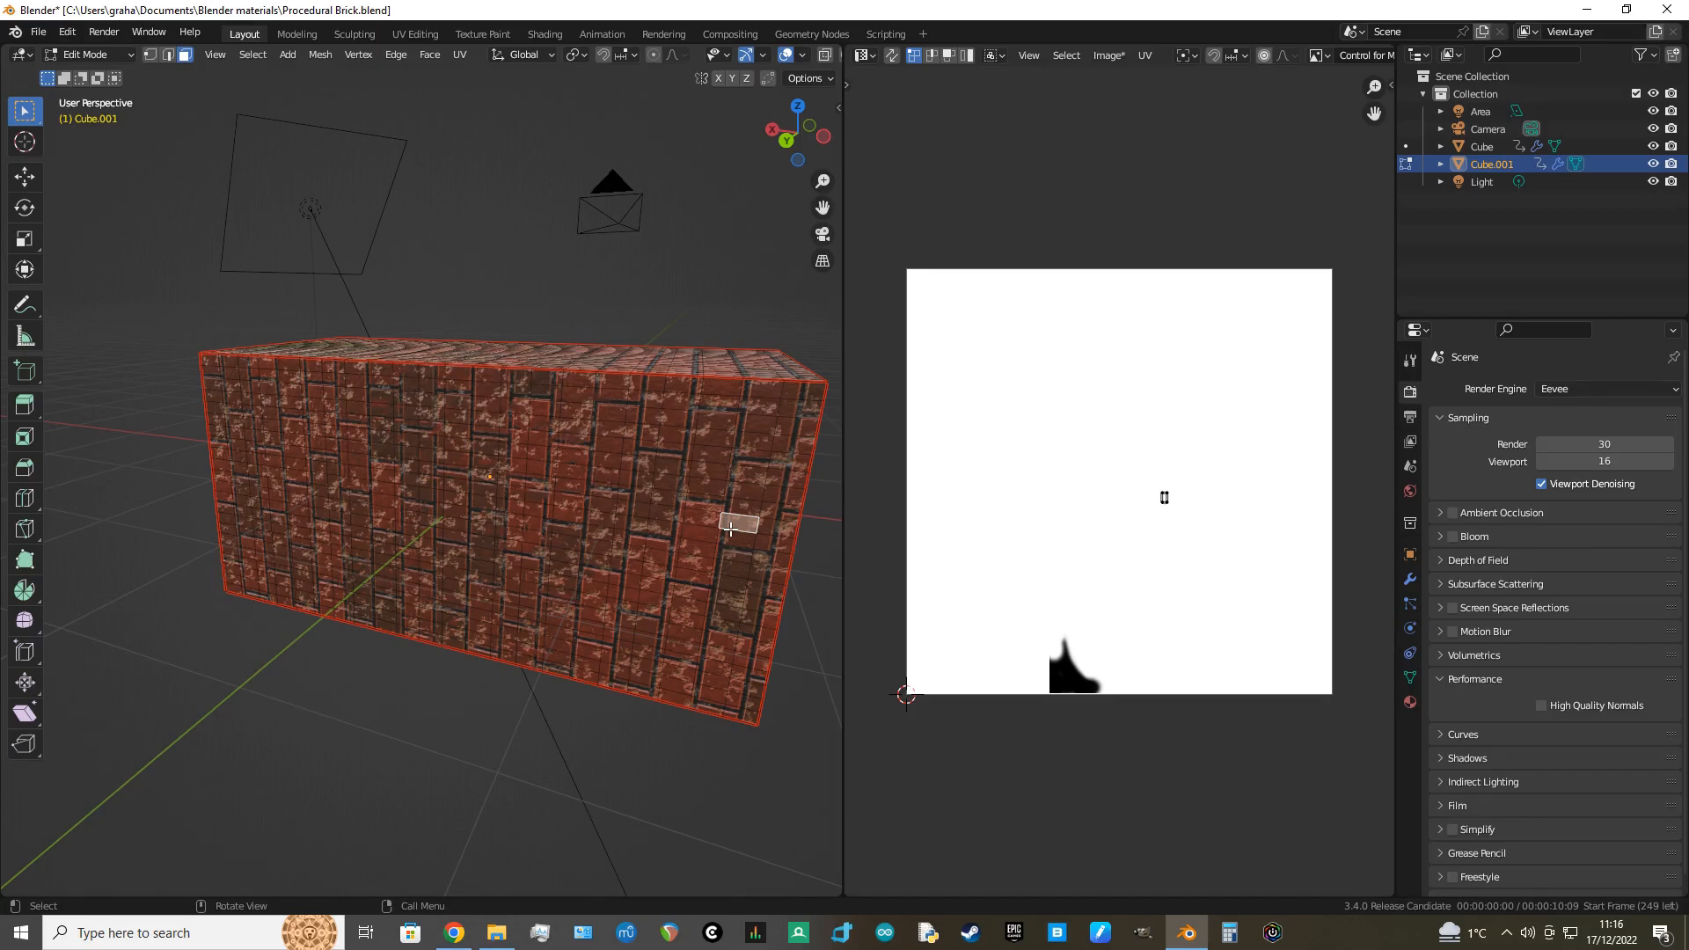
{"action": "key", "text": "l"}
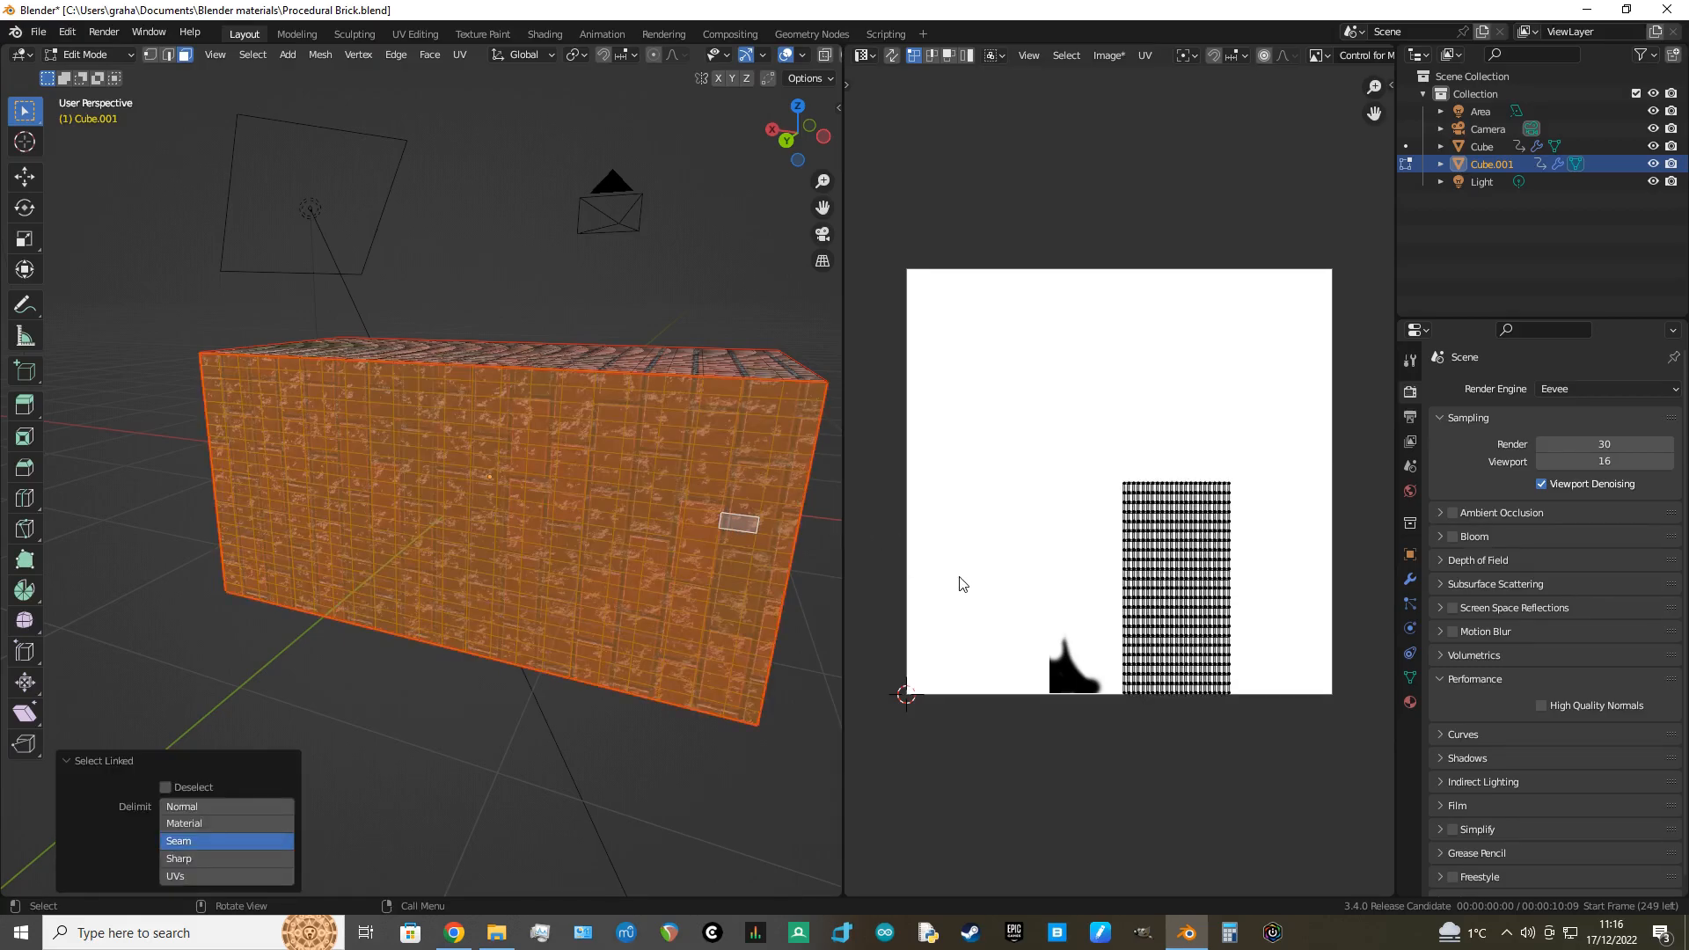
{"action": "key", "text": "l"}
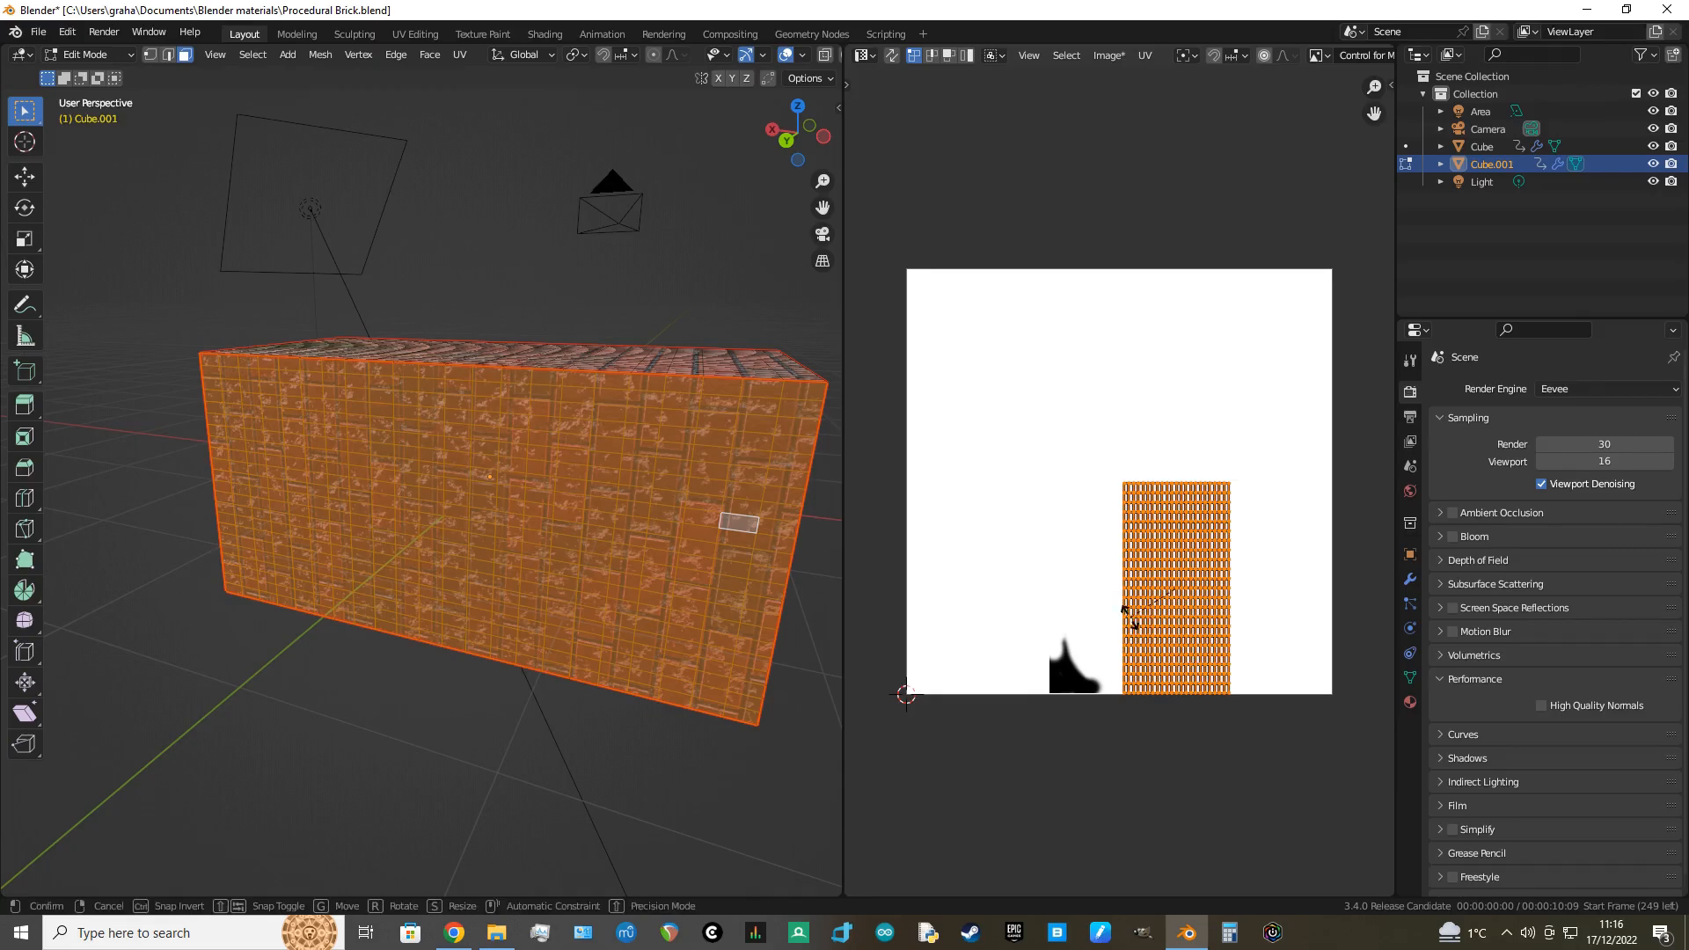
{"action": "key", "text": "r"}
{"action": "type", "text": "90"}
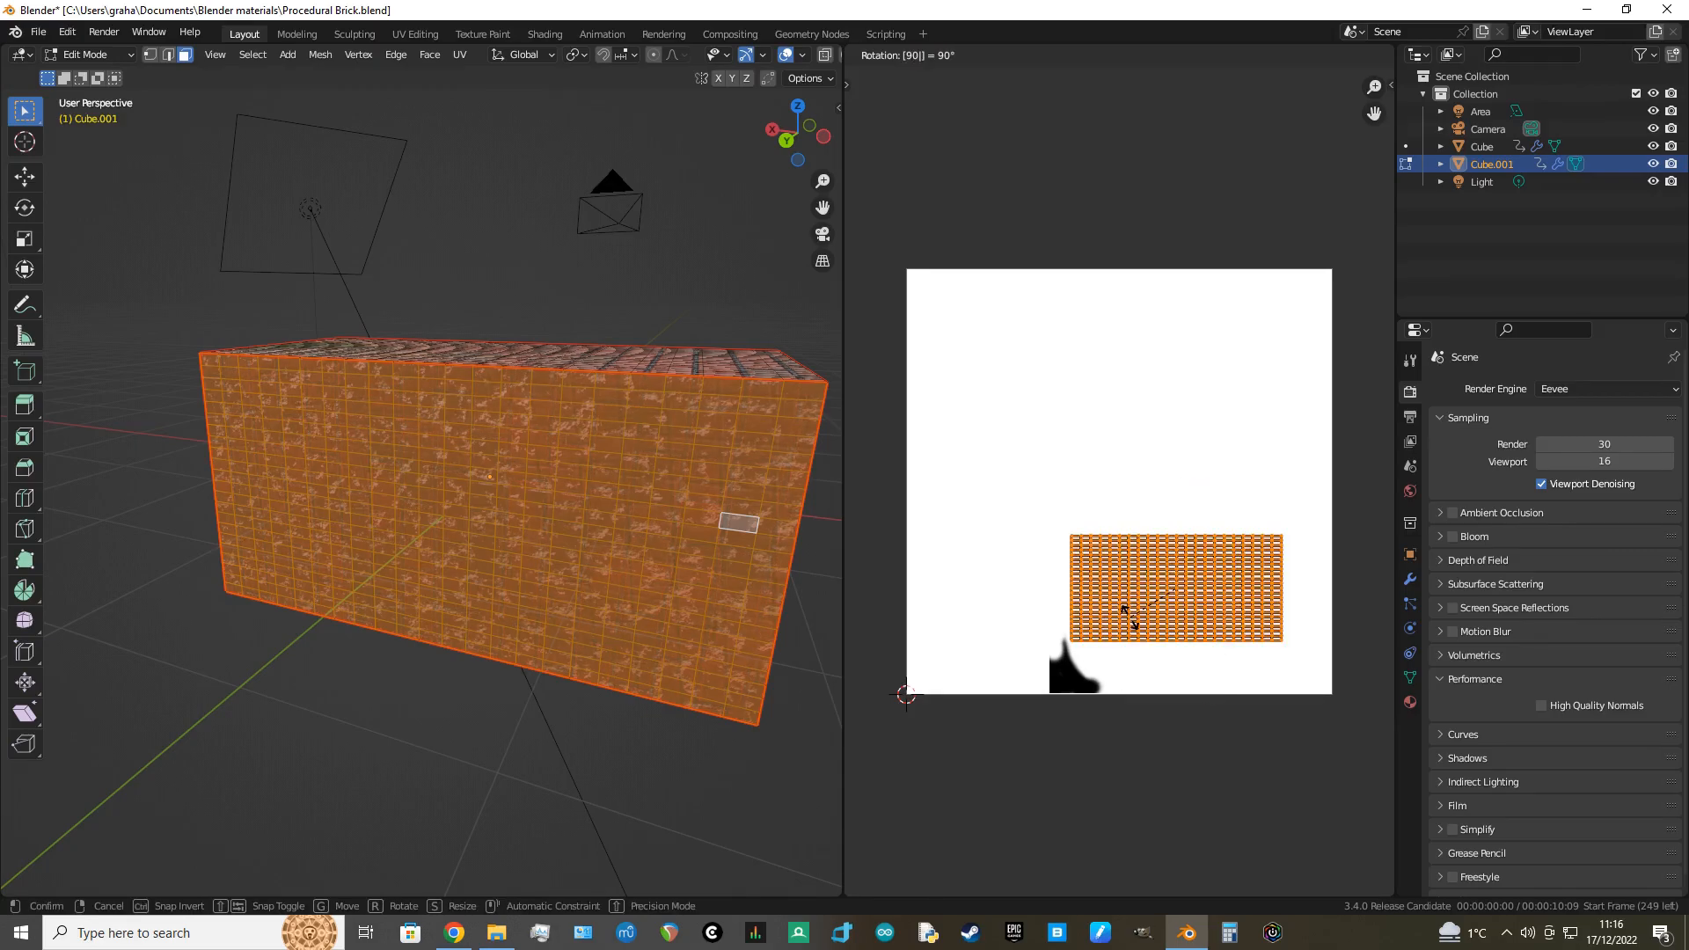
{"action": "key", "text": "Return"}
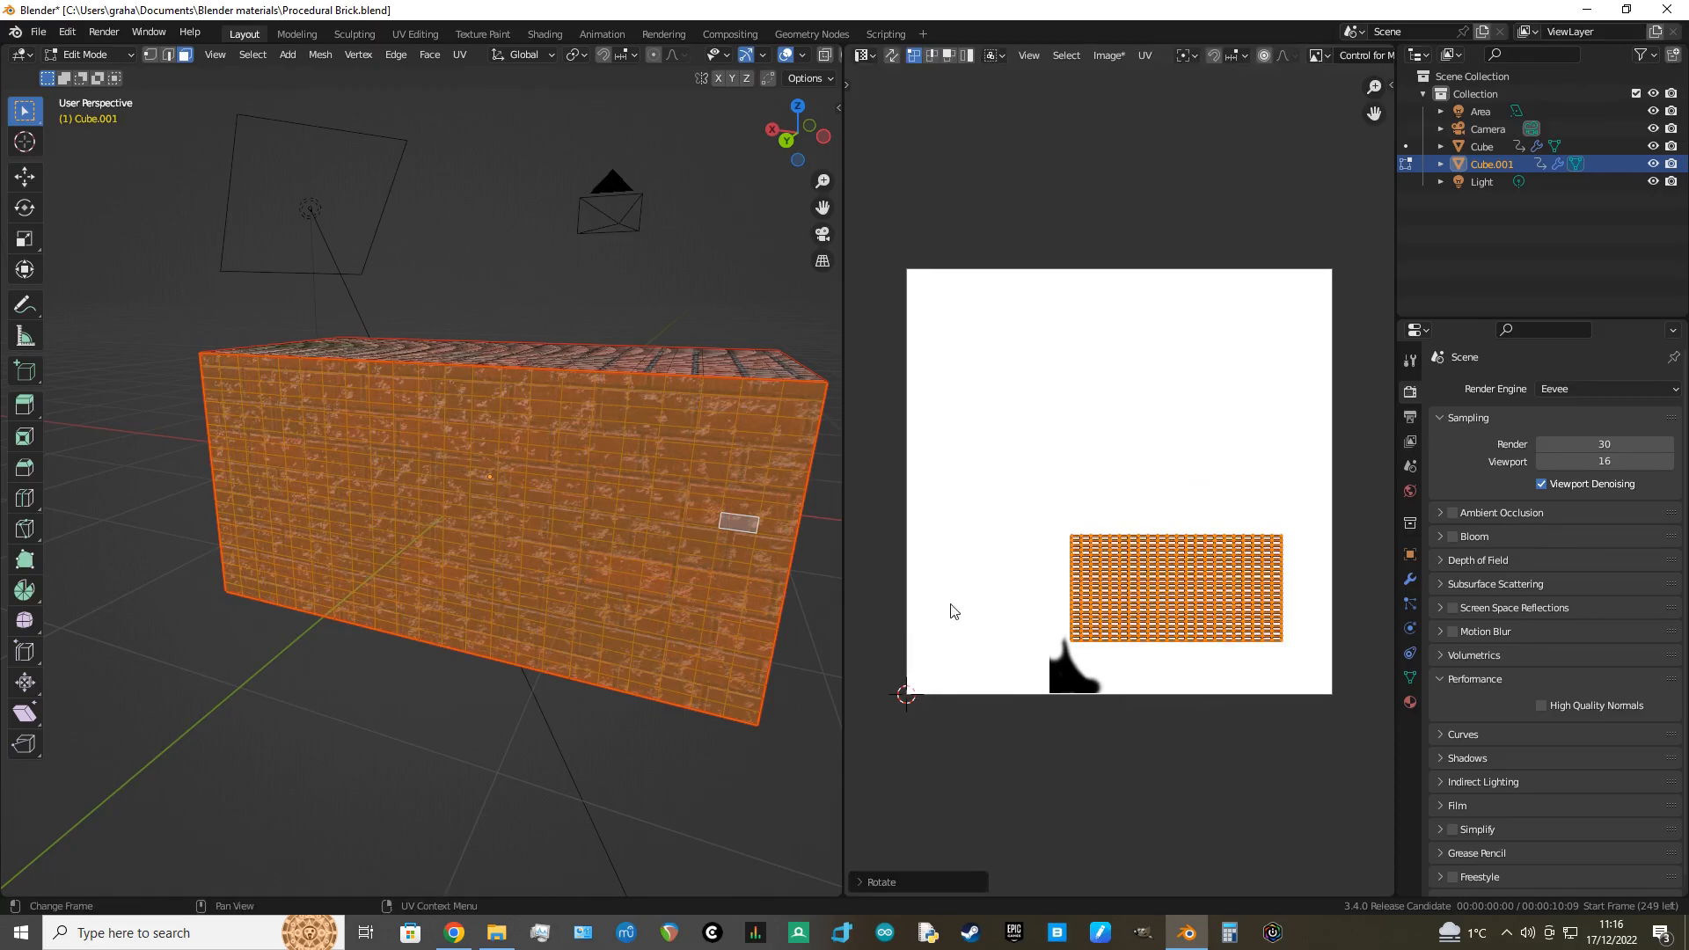
Step: Show all UV islands and move the uppermost long-face island up to the image's top edge, clear of the square islands
{"action": "key", "text": "a"}
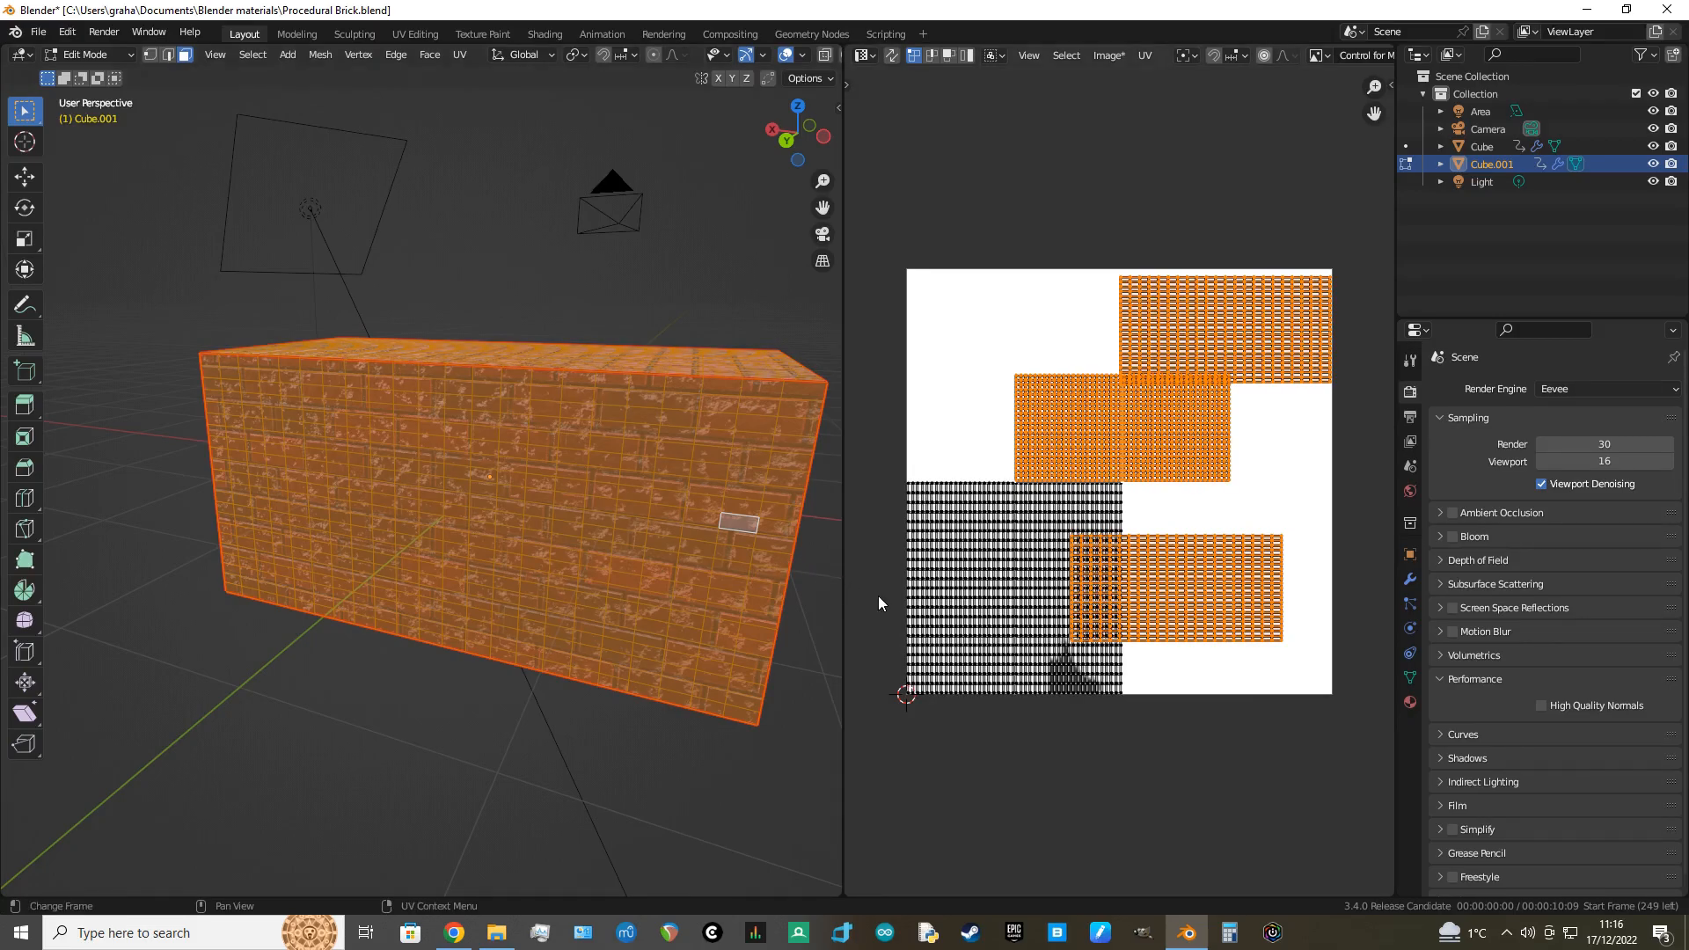
{"action": "middle_click_drag", "start_coordinate": [818, 572], "coordinate": [803, 648]}
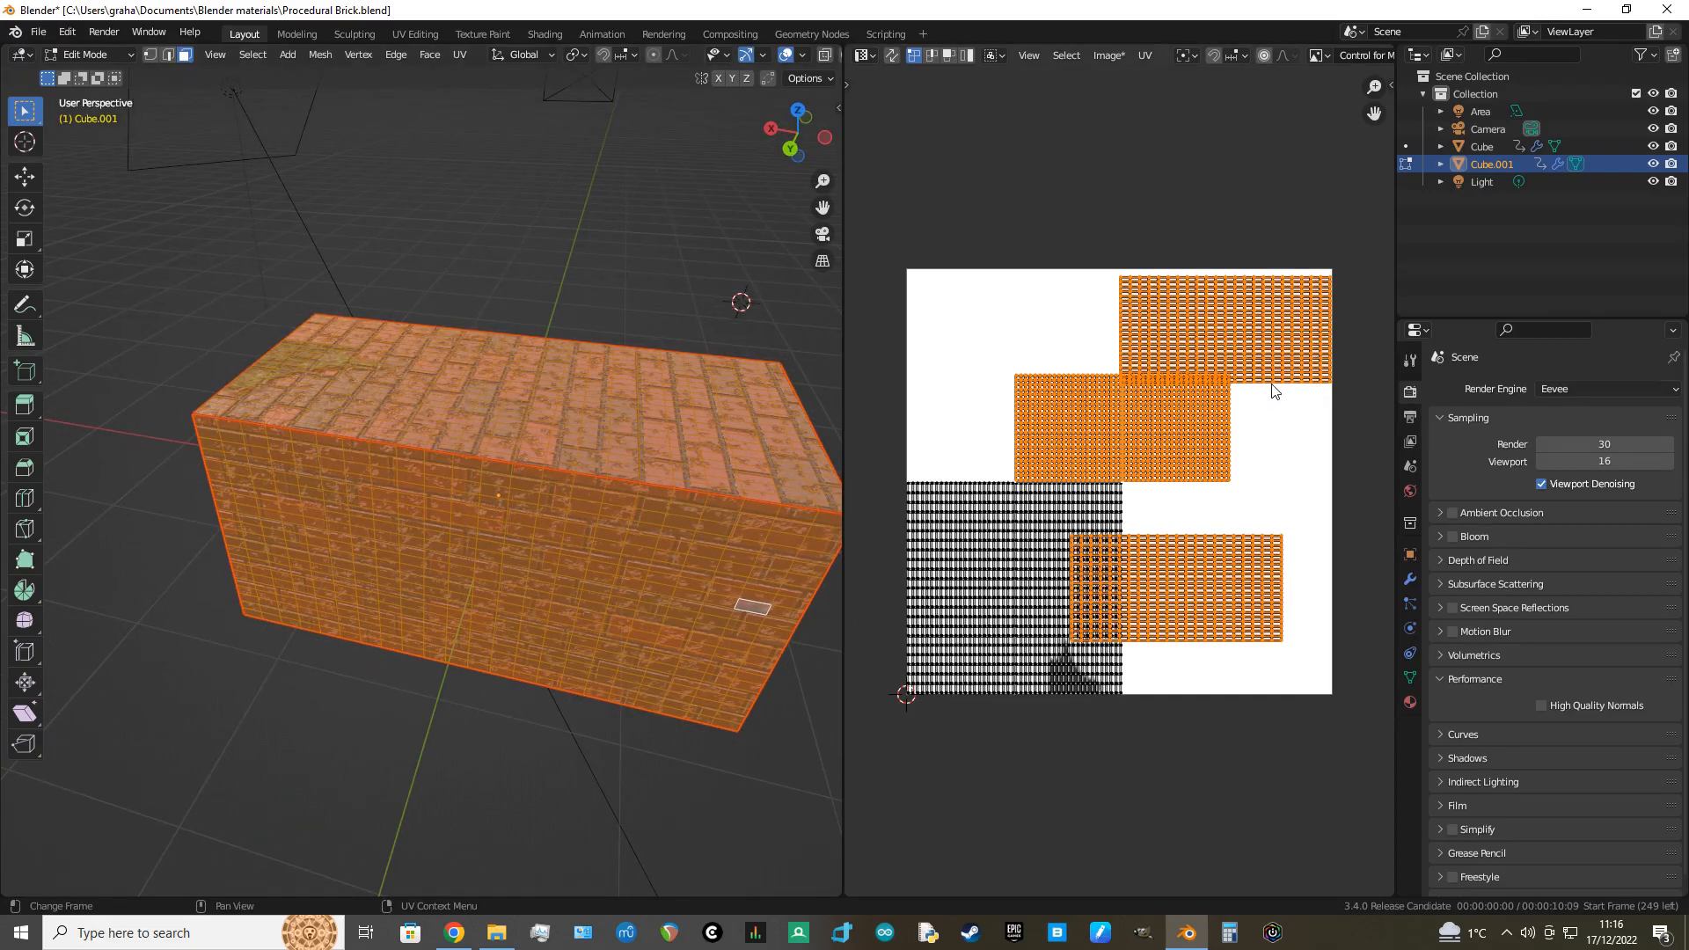
{"action": "scroll", "coordinate": [1276, 390], "scroll_direction": "up", "scroll_amount": 2}
{"action": "middle_click_drag", "start_coordinate": [1158, 479], "coordinate": [1117, 482]}
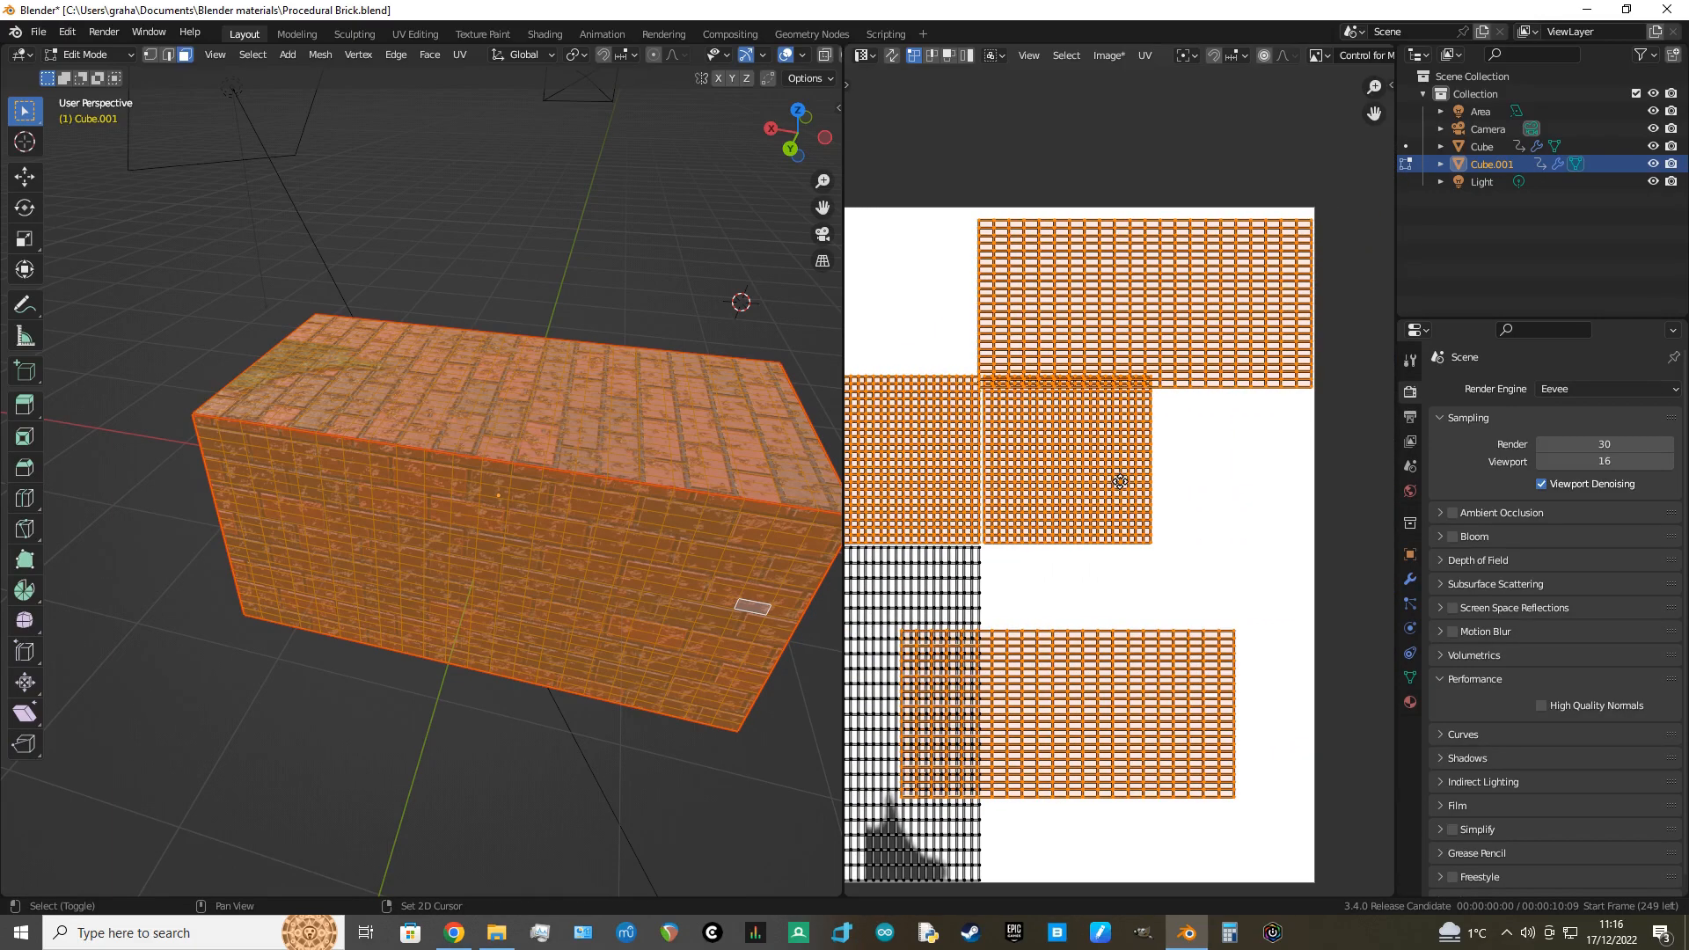
{"action": "left_click", "coordinate": [1244, 369]}
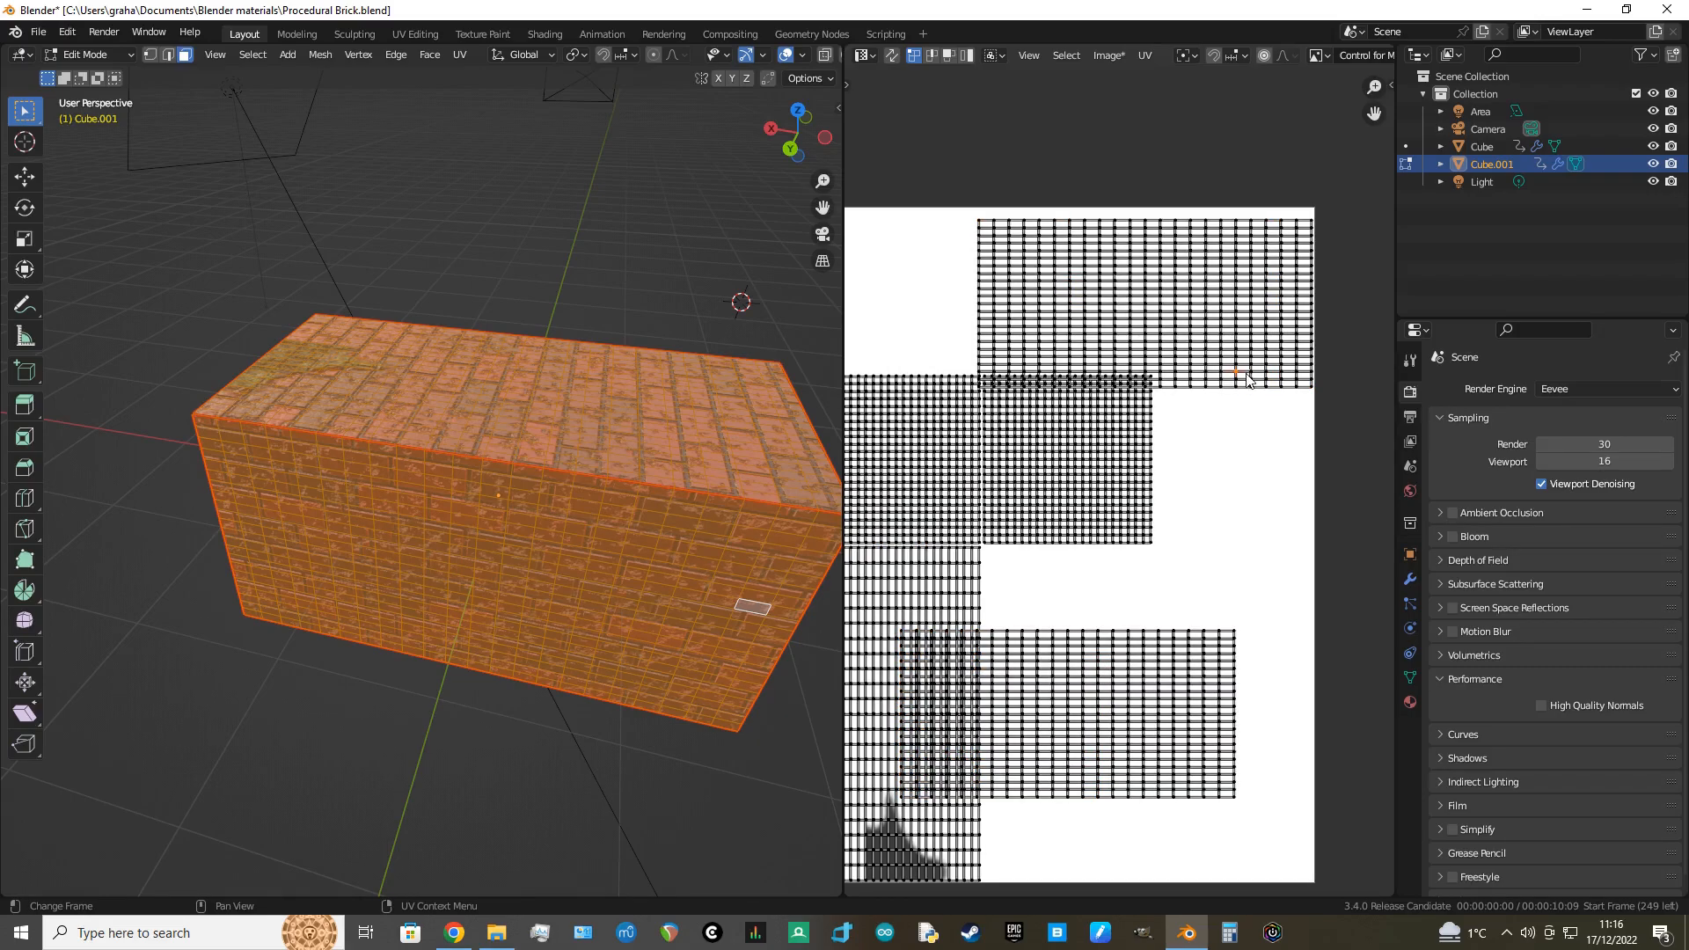
{"action": "key", "text": "l"}
{"action": "left_click_drag", "start_coordinate": [1247, 381], "coordinate": [1247, 371]}
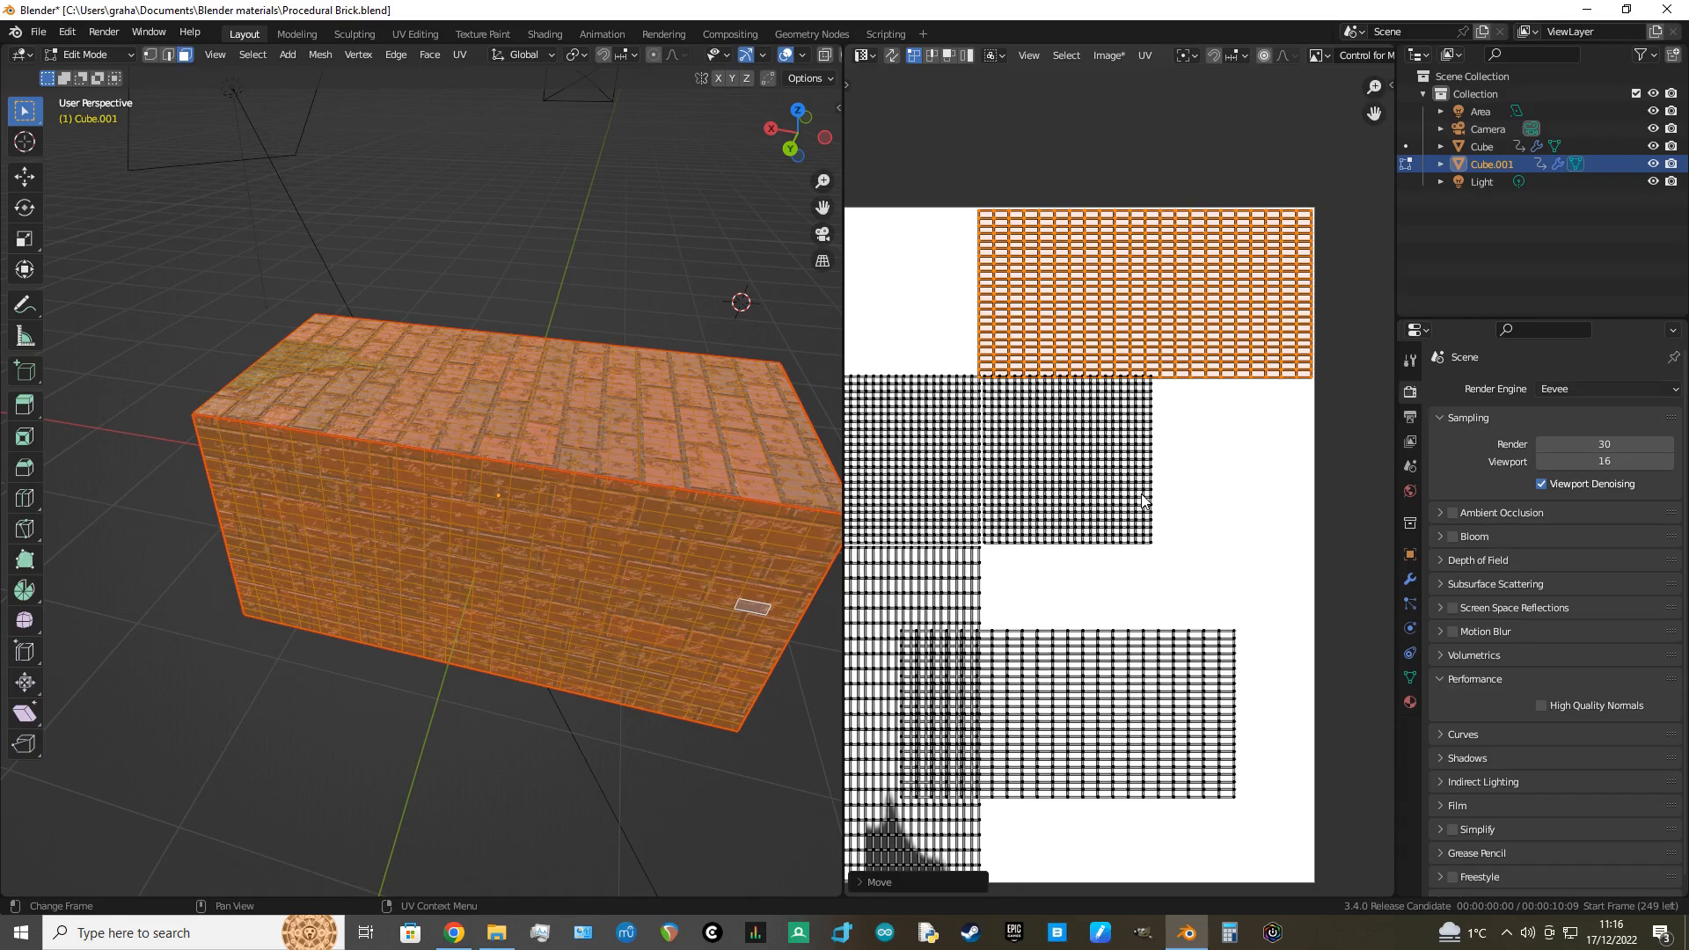
Step: Move the right-hand square UV island against the image's right edge, just below the upper long-face island
{"action": "key", "text": "alt+a"}
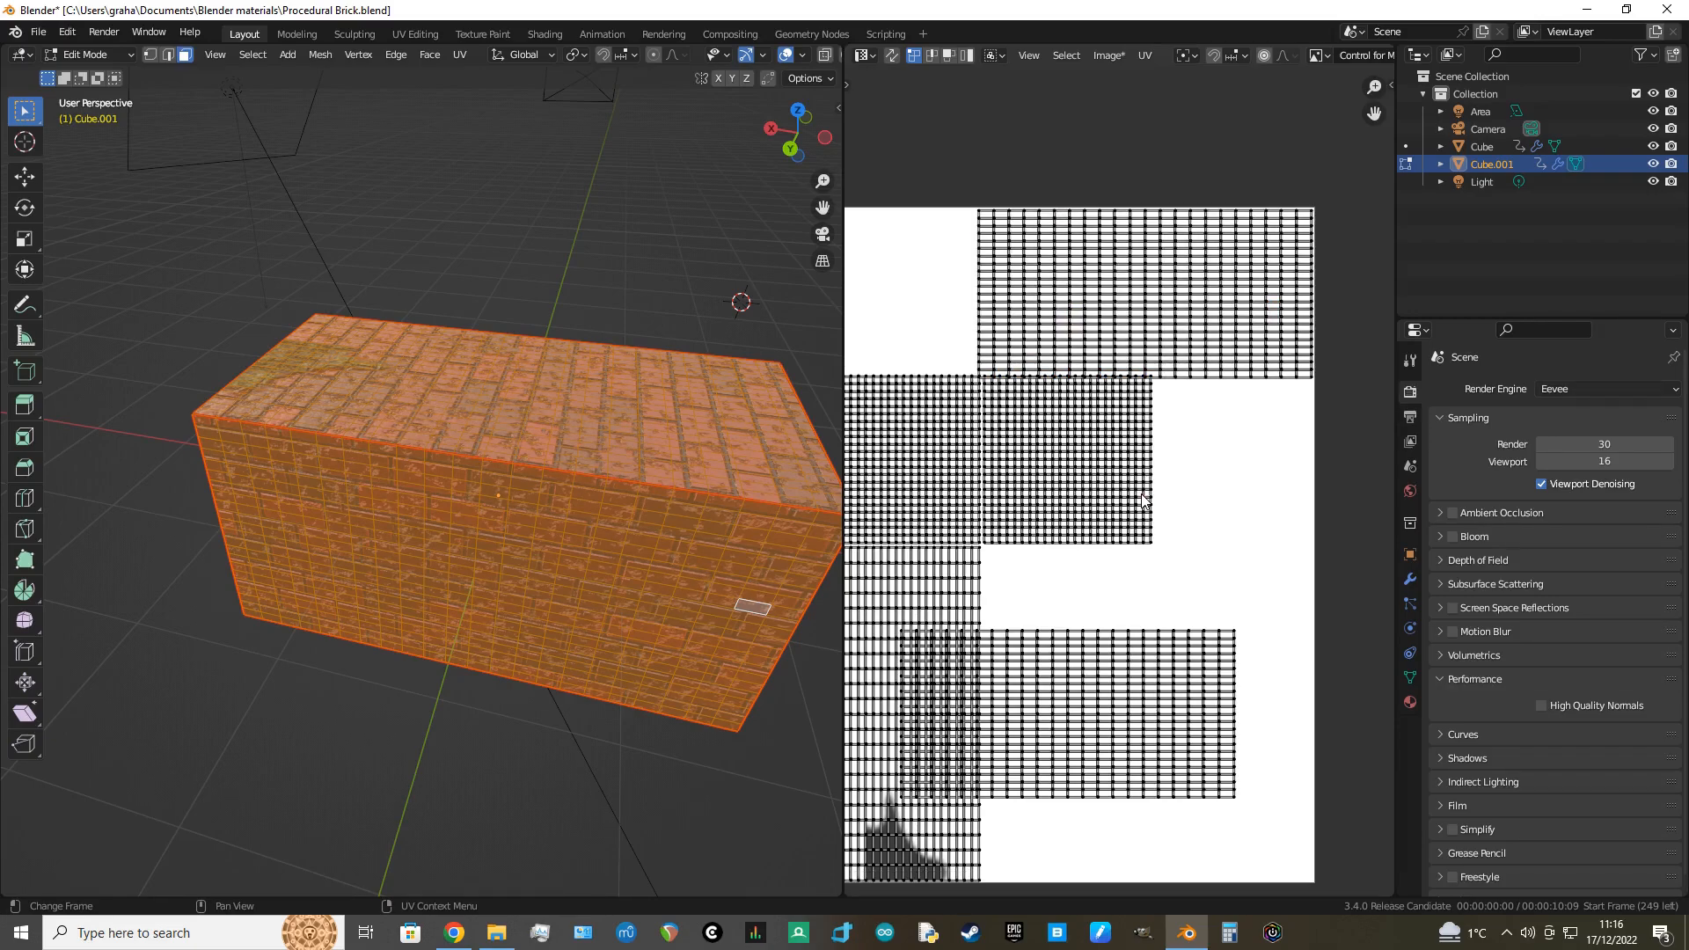
{"action": "key", "text": "l"}
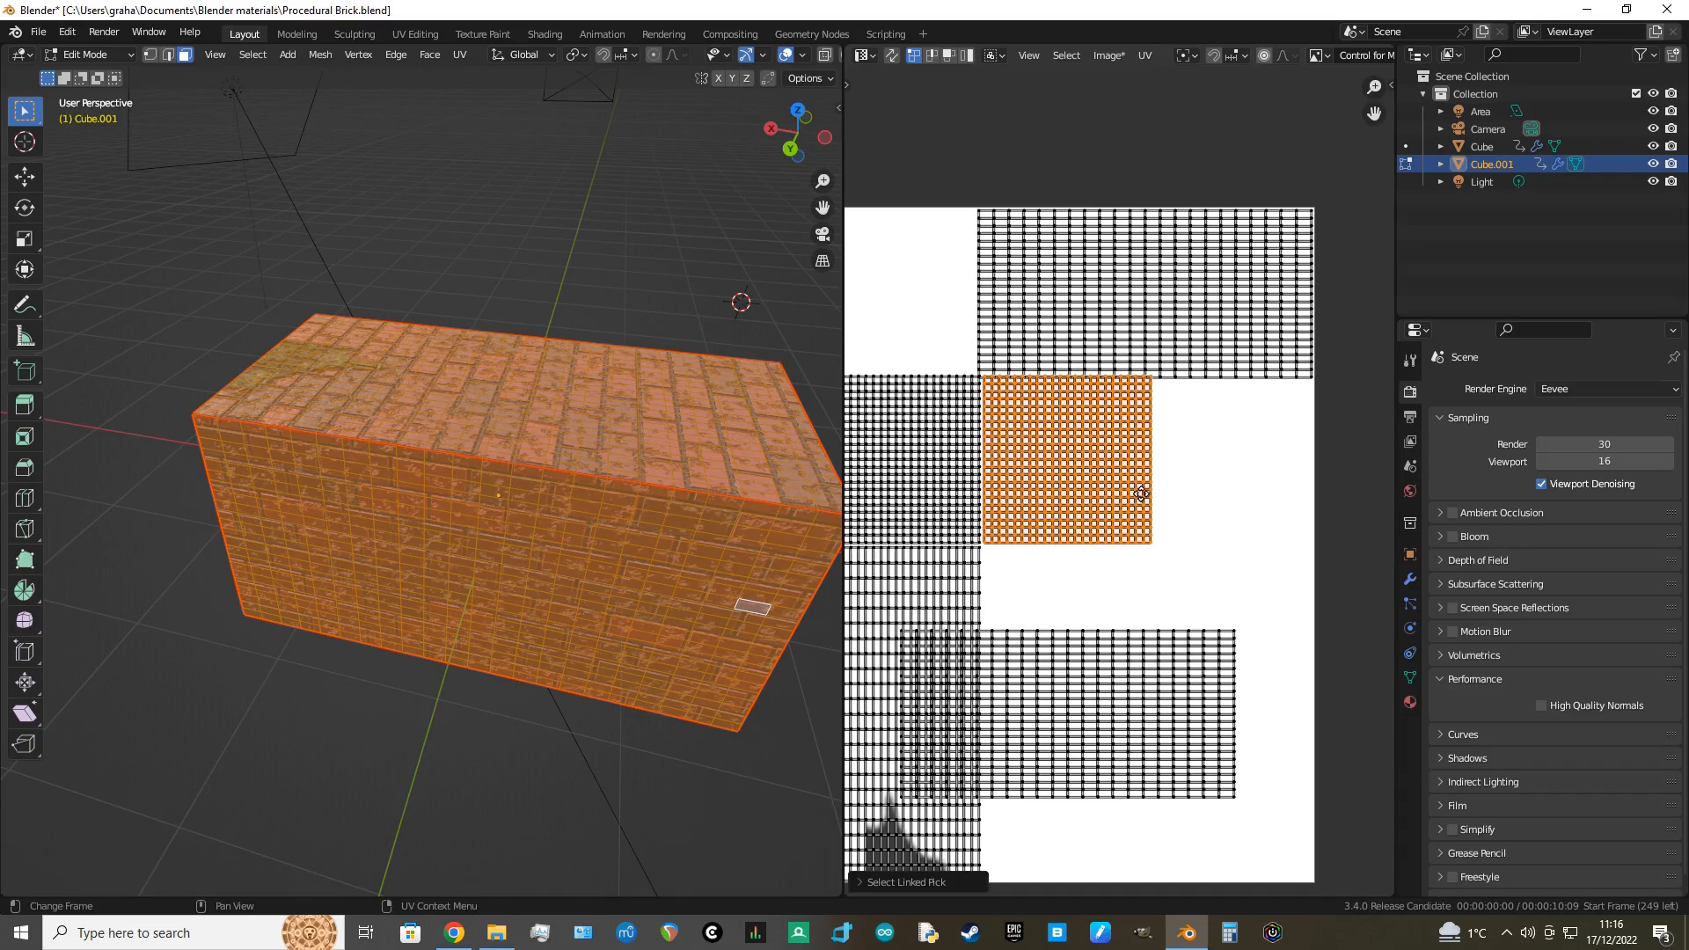
{"action": "key", "text": "g"}
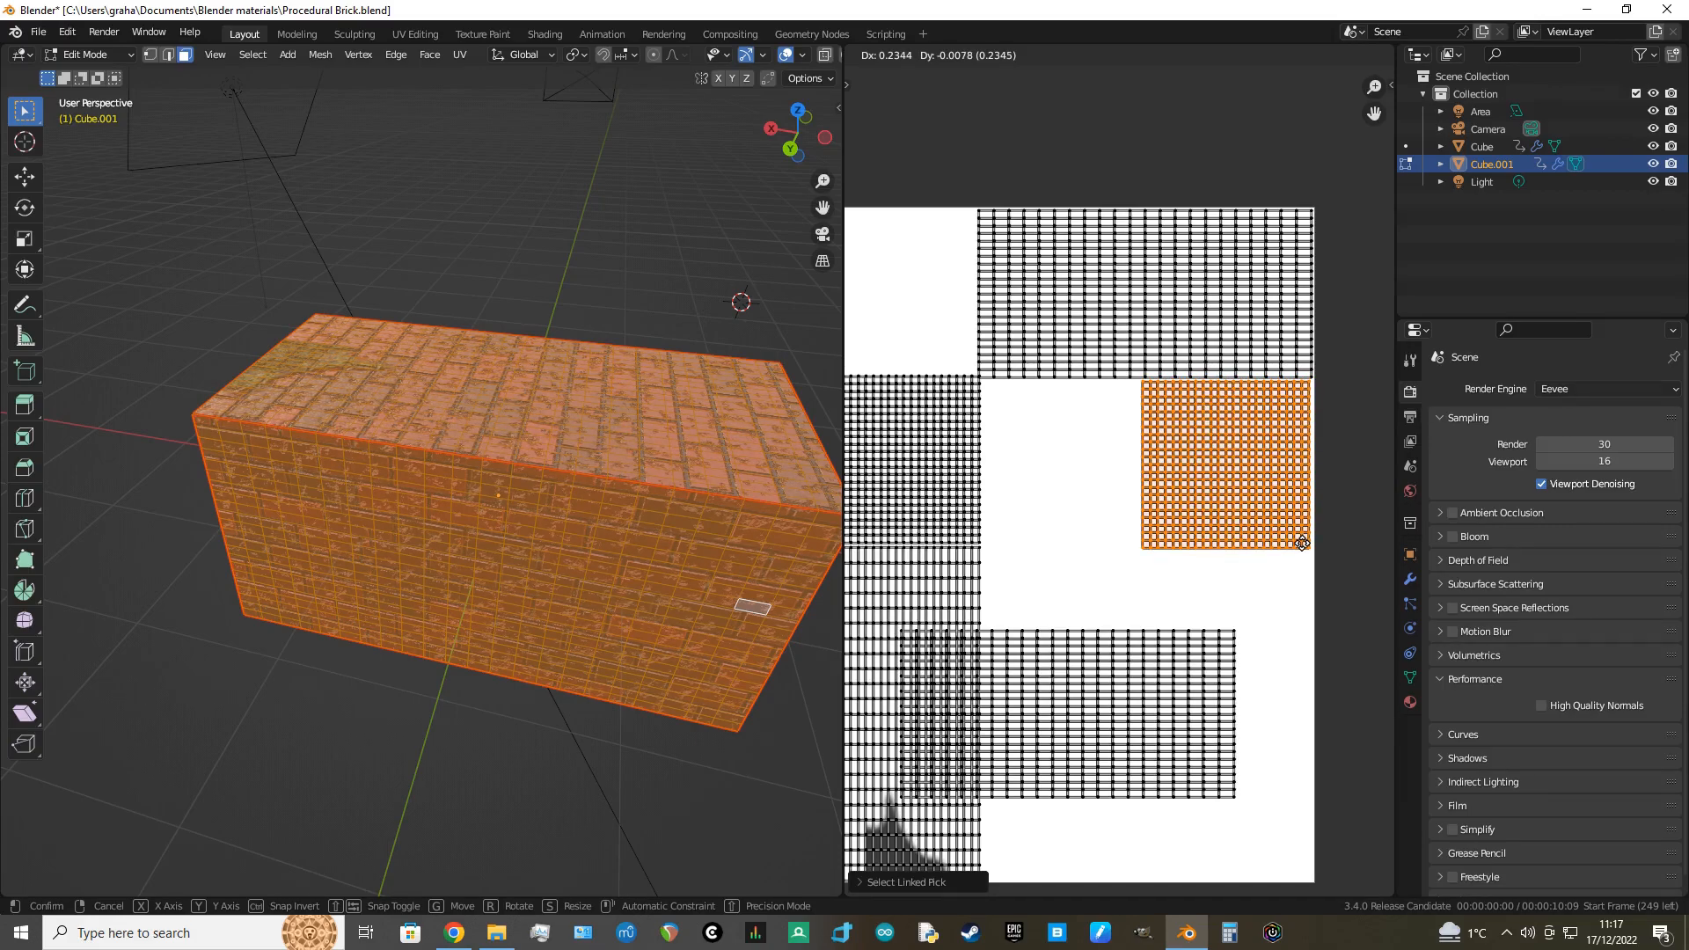
{"action": "left_click", "coordinate": [1302, 543]}
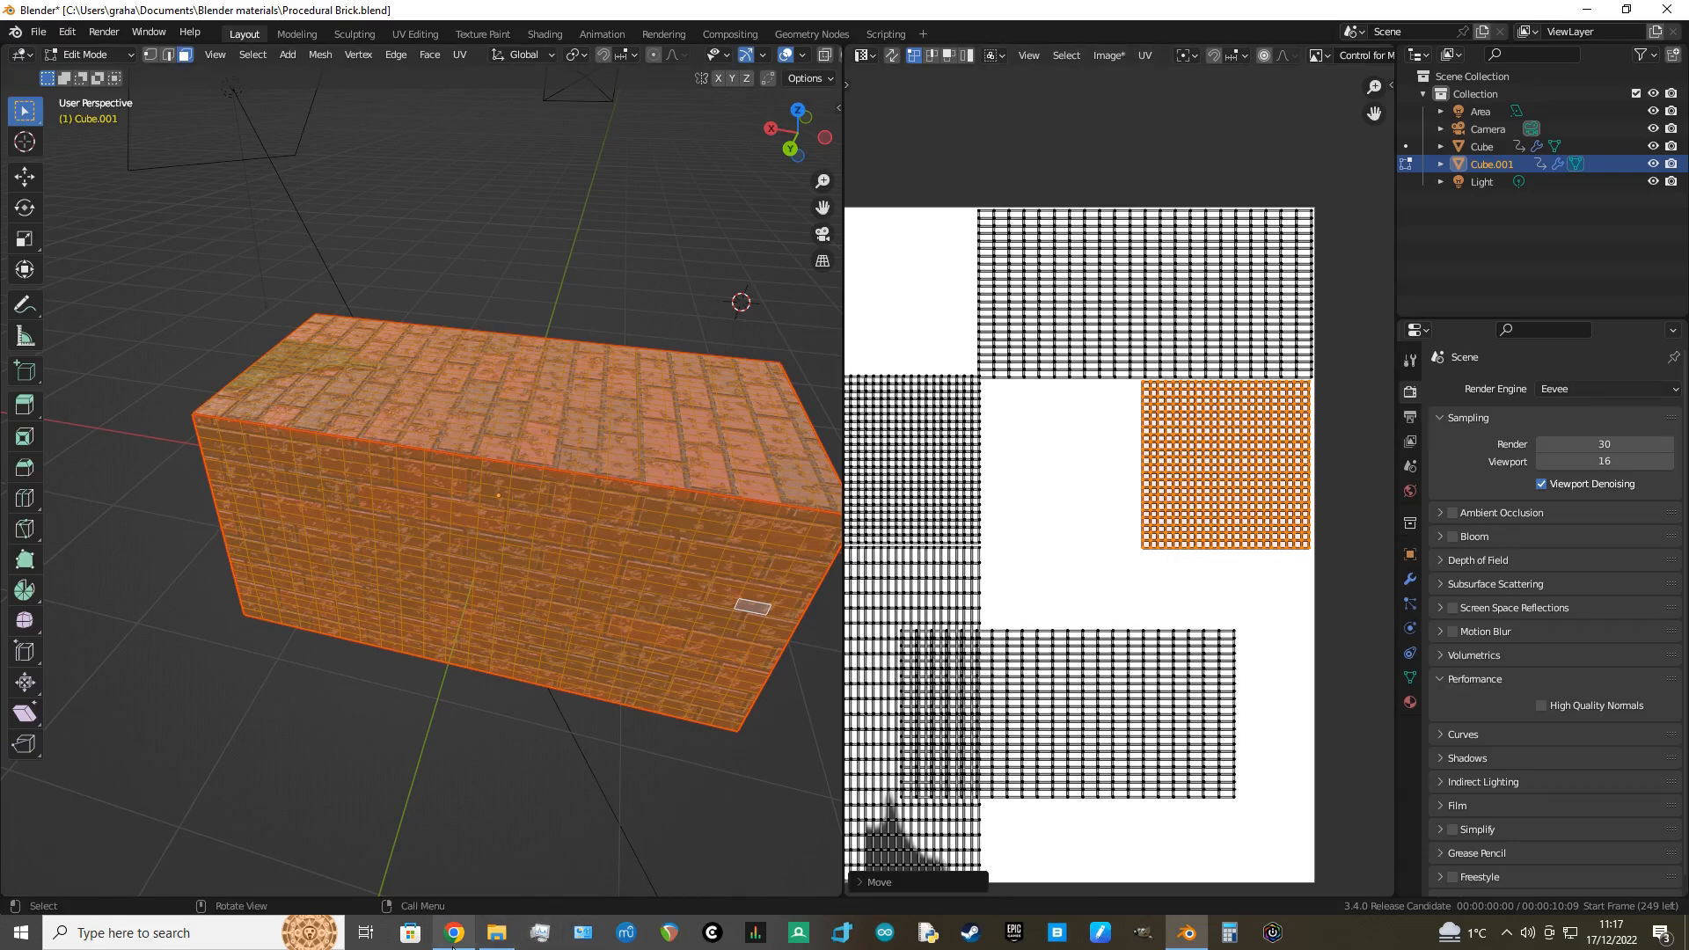
Step: Move the remaining square UV island alongside the other square one, leaving a small gap below the upper long-face island
{"action": "left_click", "coordinate": [981, 495]}
{"action": "key", "text": "l"}
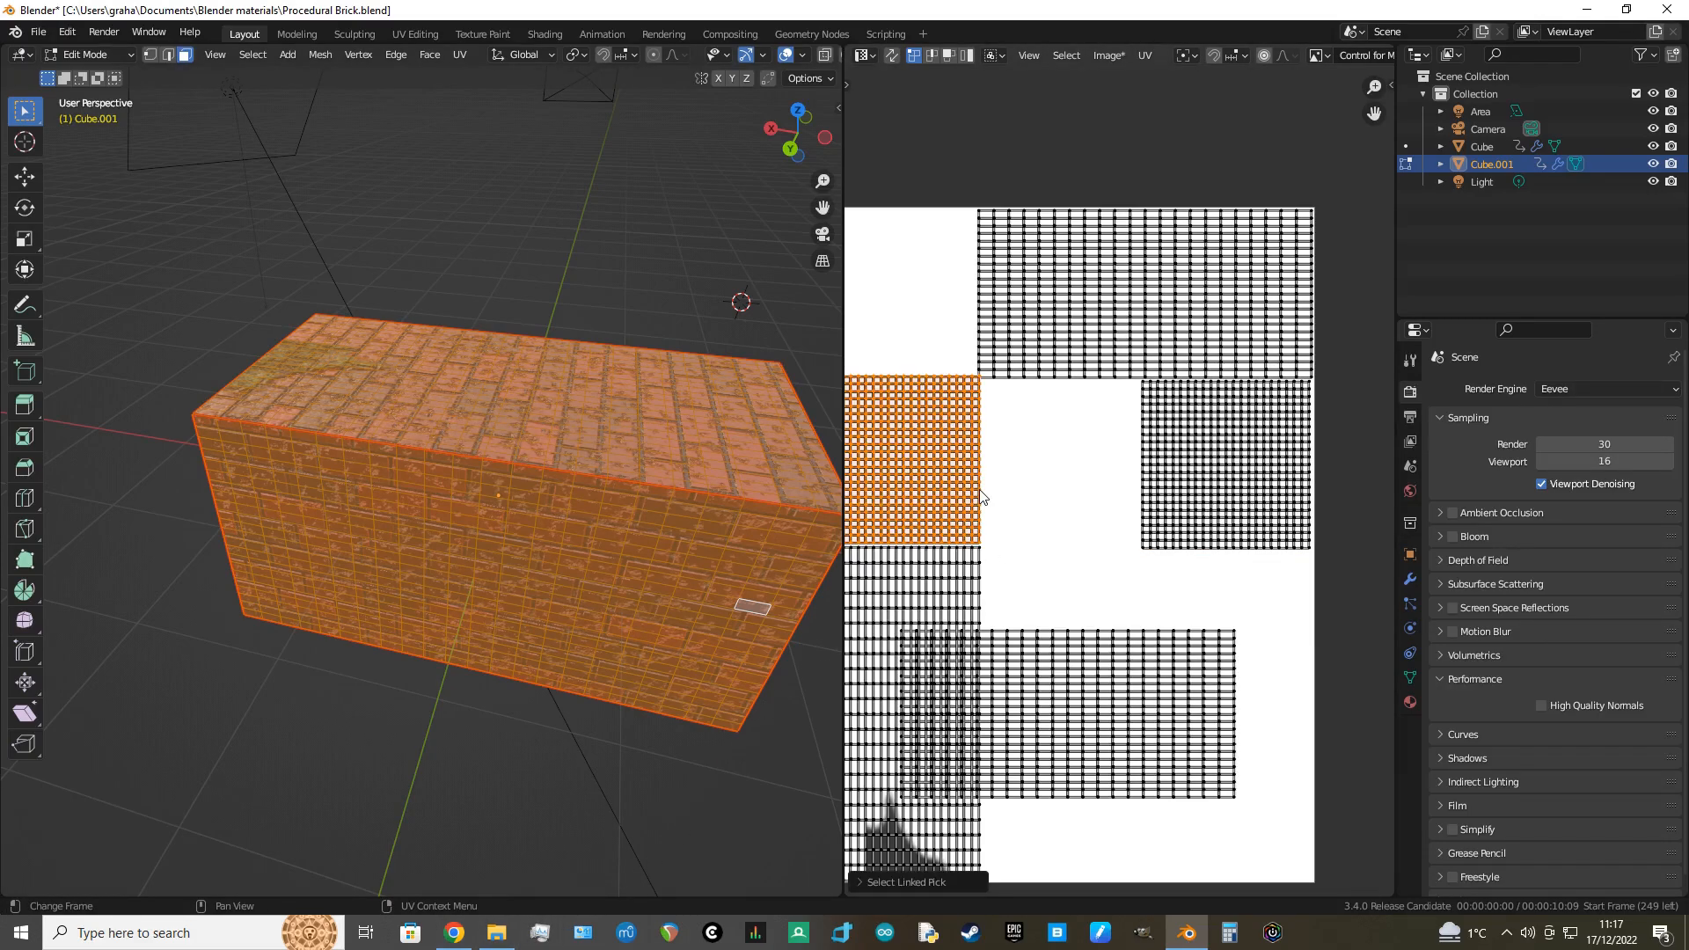
{"action": "key", "text": "g"}
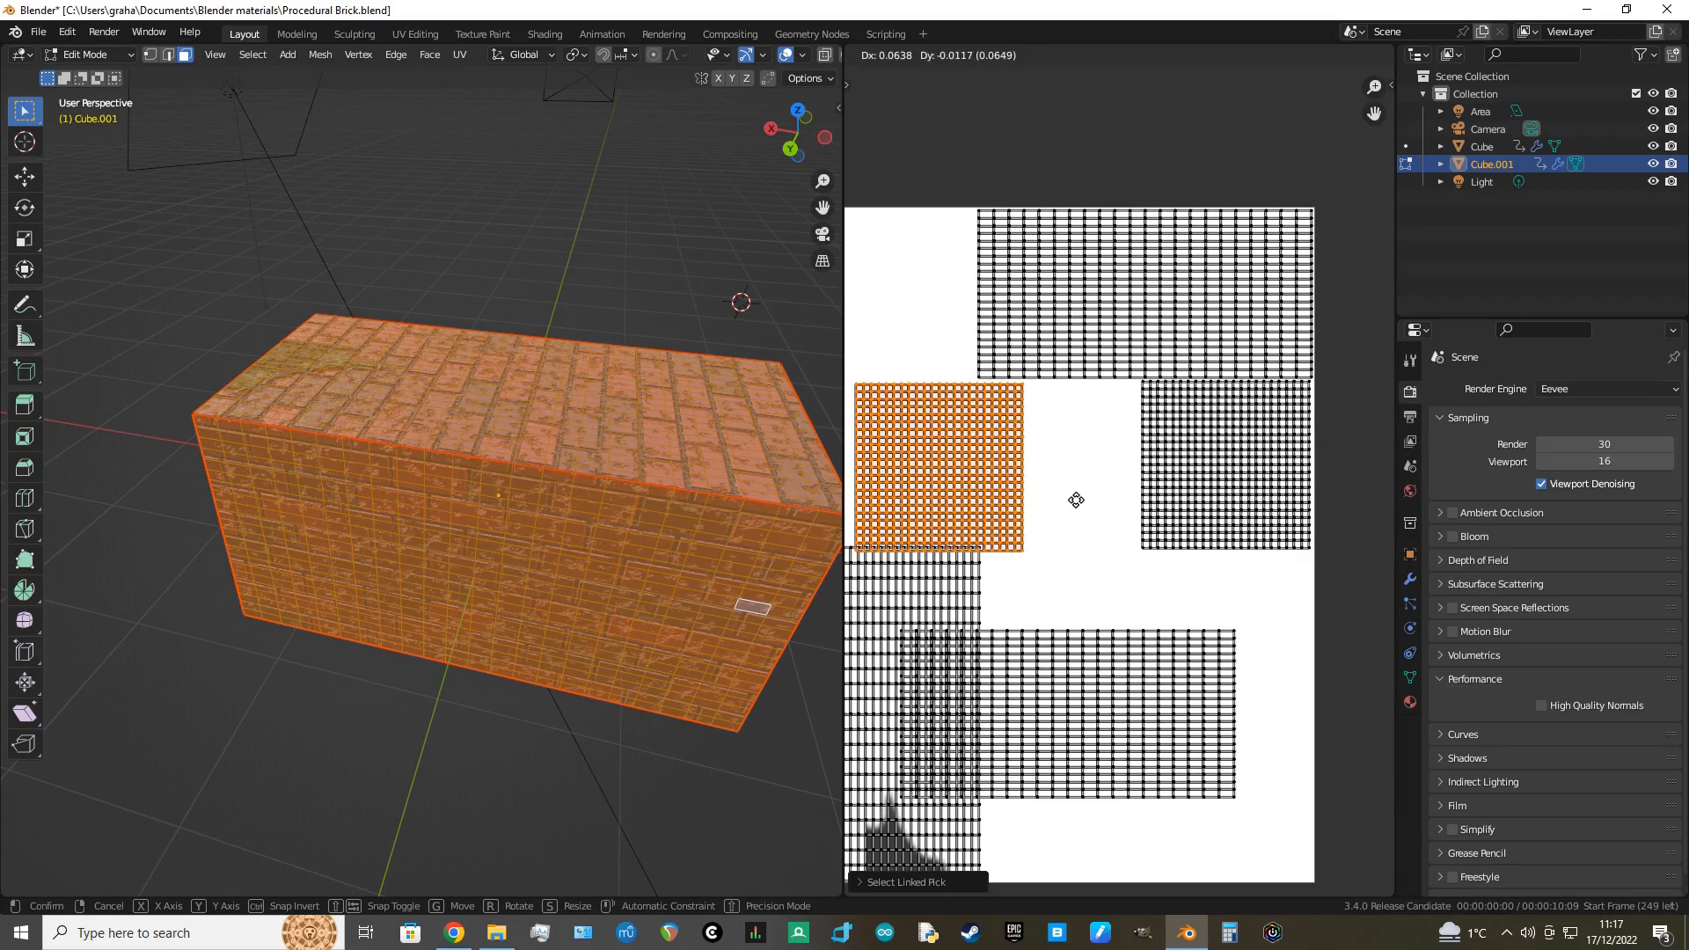
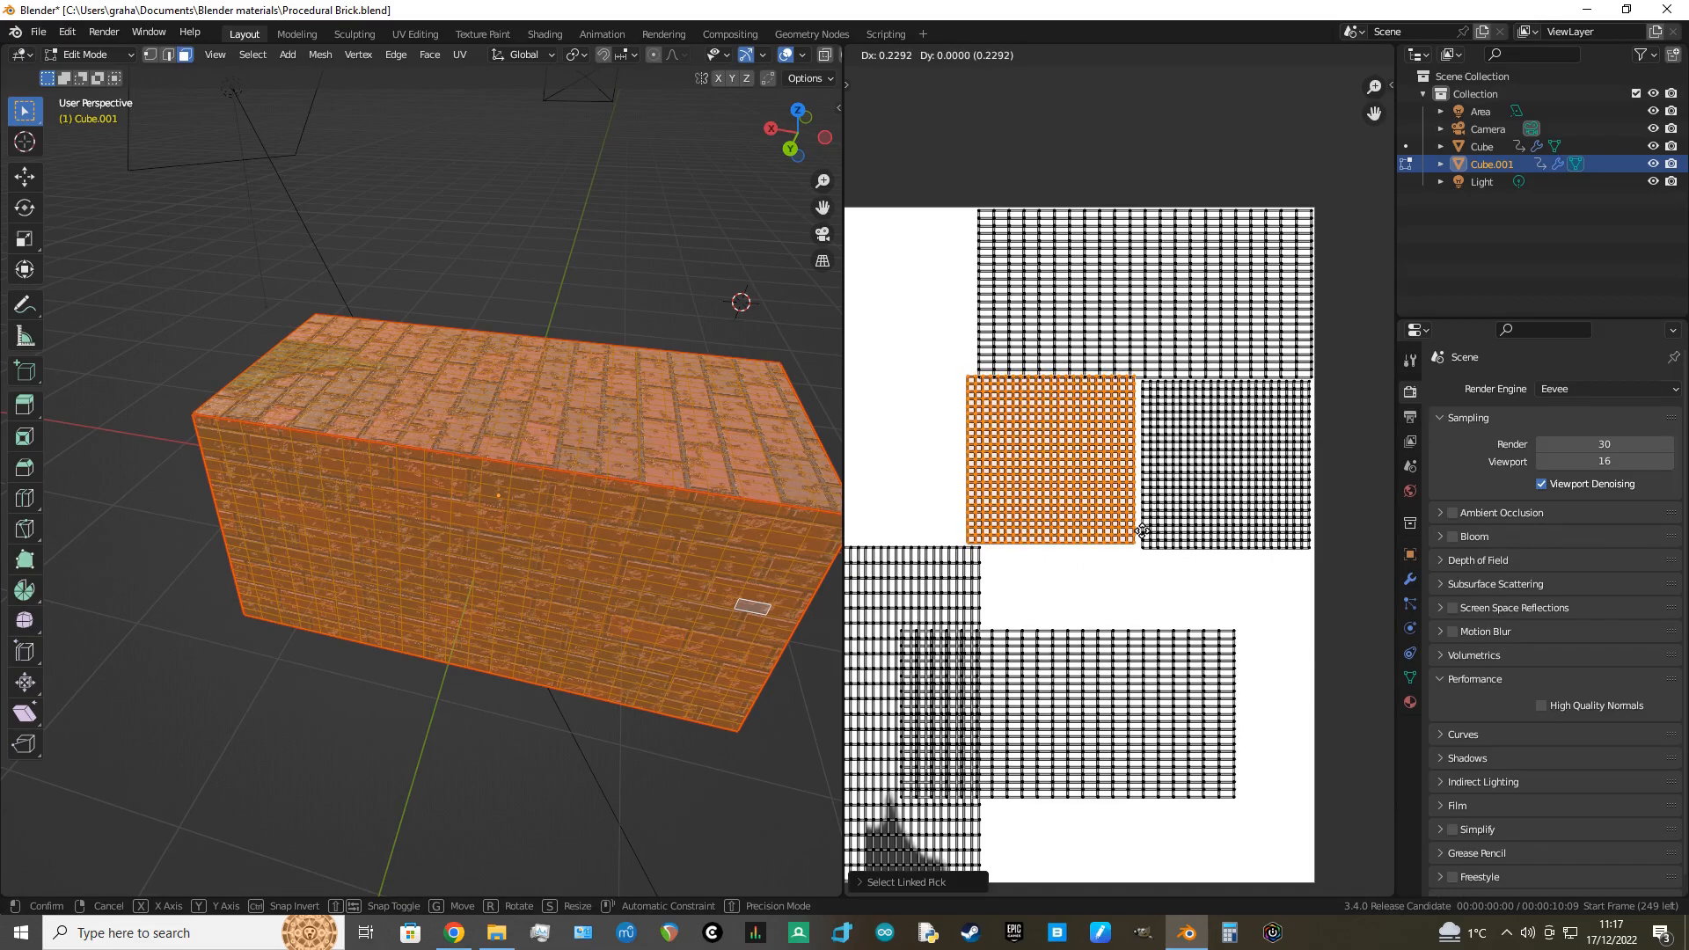
{"action": "left_click", "coordinate": [1147, 577]}
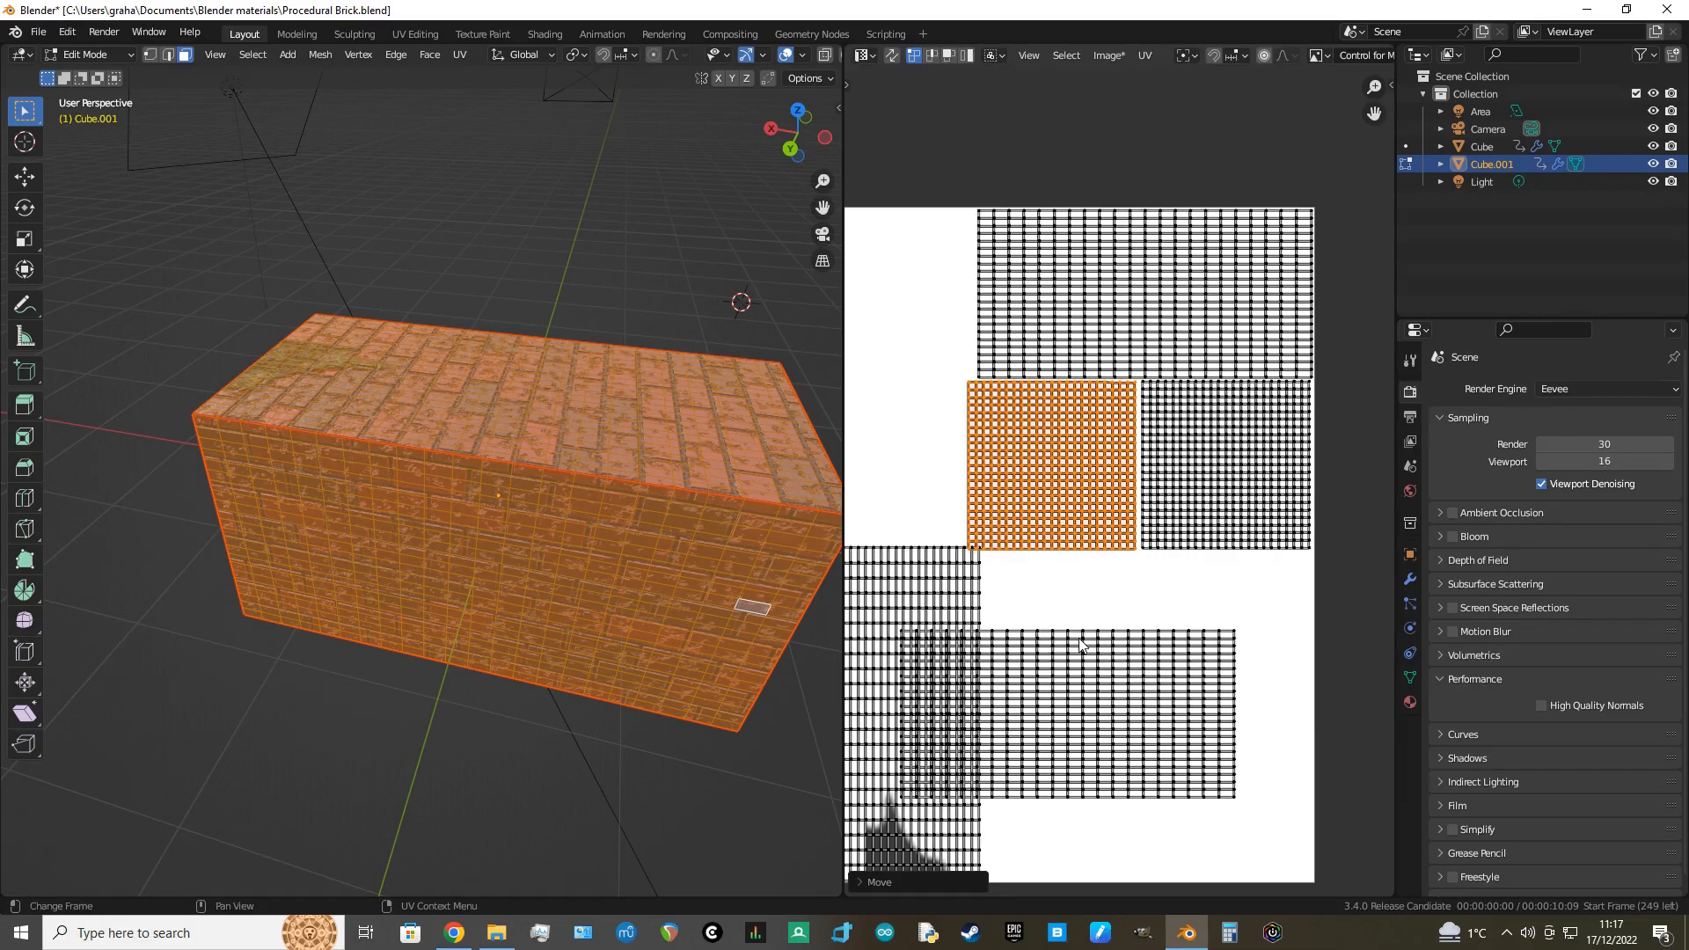
Step: Move the lower long-face UV island into the image's lower-right corner, clear of the neighbouring upright island
{"action": "scroll", "coordinate": [1099, 676], "scroll_direction": "down", "scroll_amount": 3}
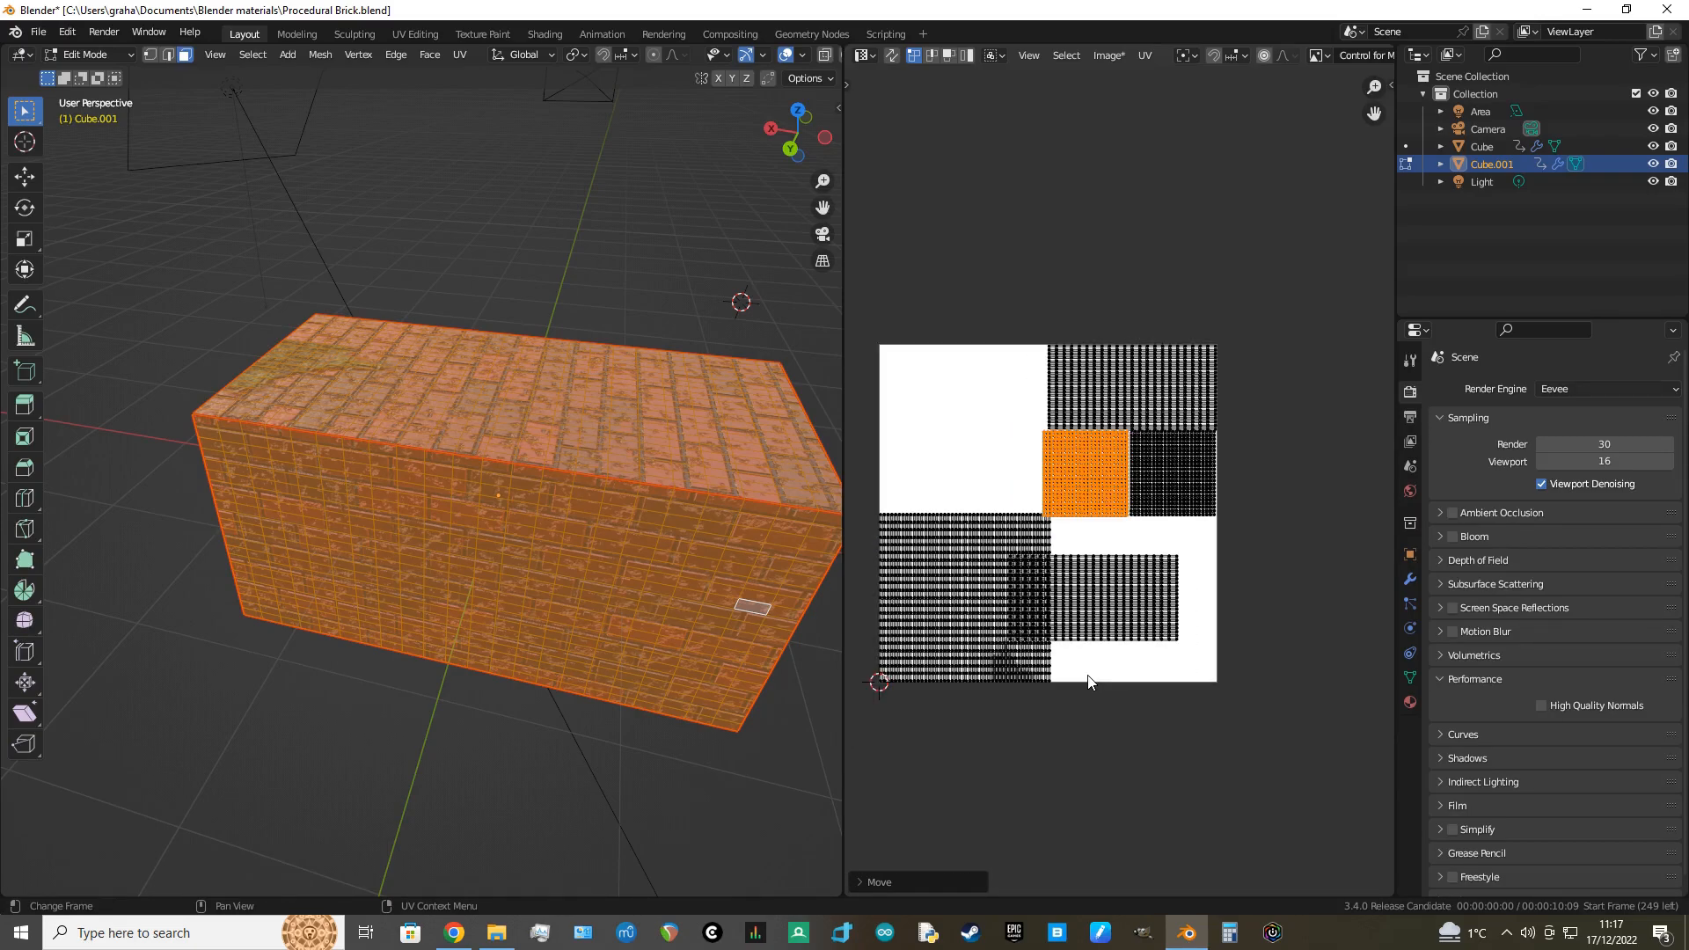
{"action": "left_click", "coordinate": [1104, 627]}
{"action": "key", "text": "l"}
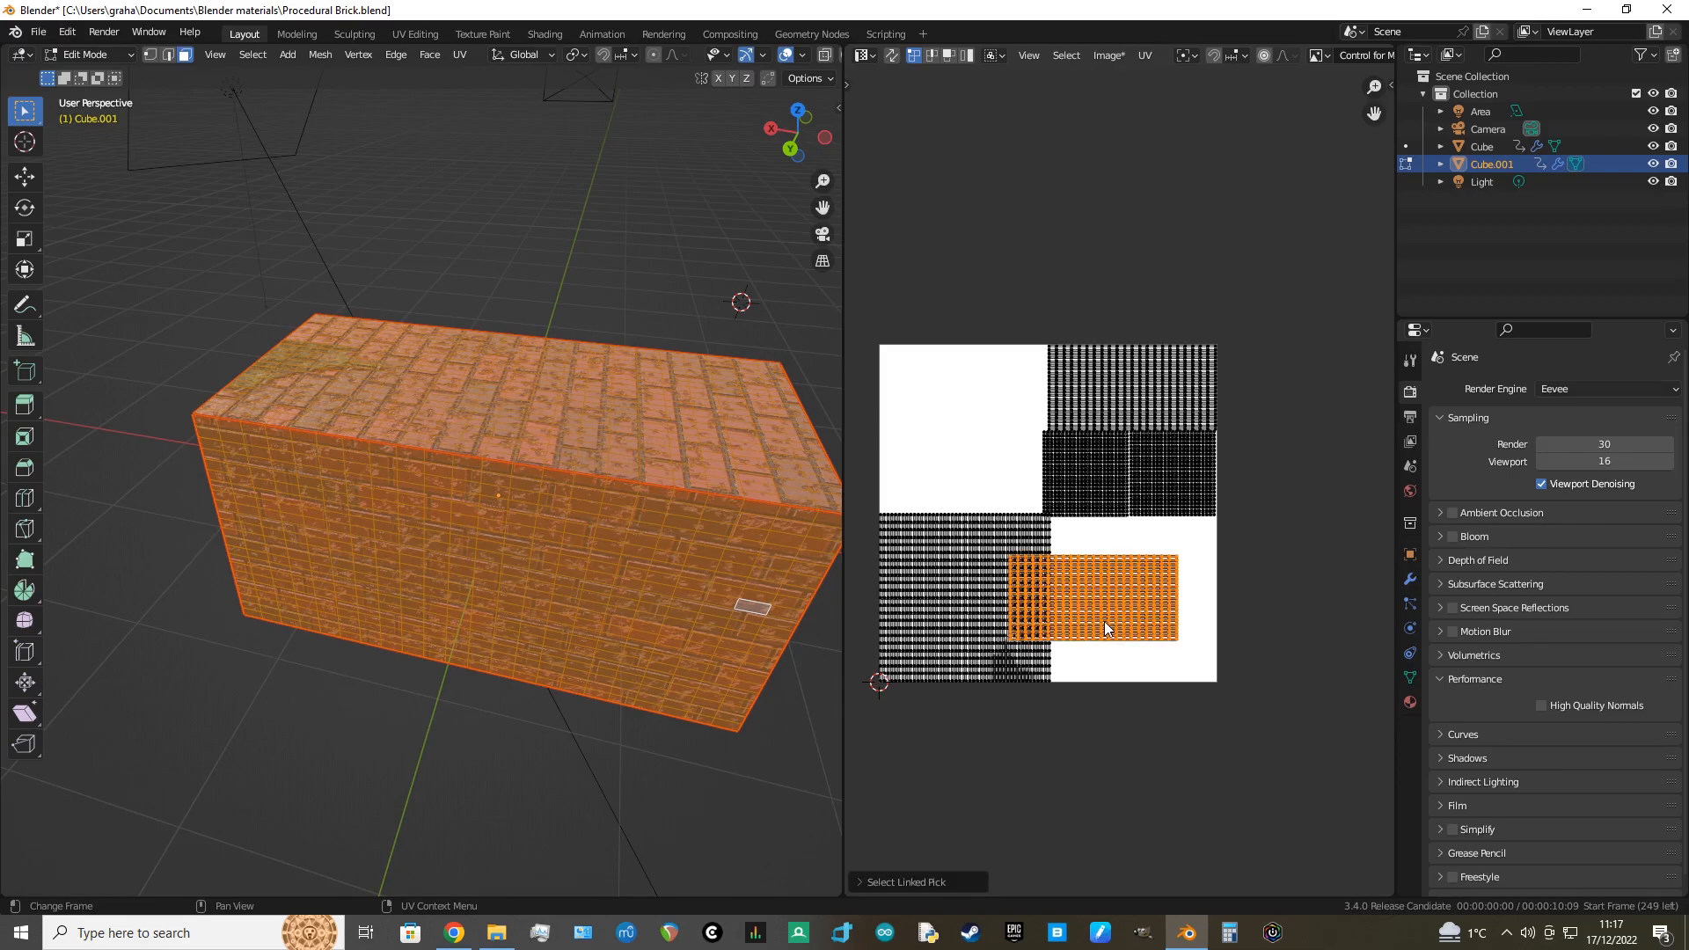
{"action": "key", "text": "g"}
{"action": "left_click", "coordinate": [1161, 662]}
{"action": "scroll", "coordinate": [1176, 668], "scroll_direction": "up", "scroll_amount": 5}
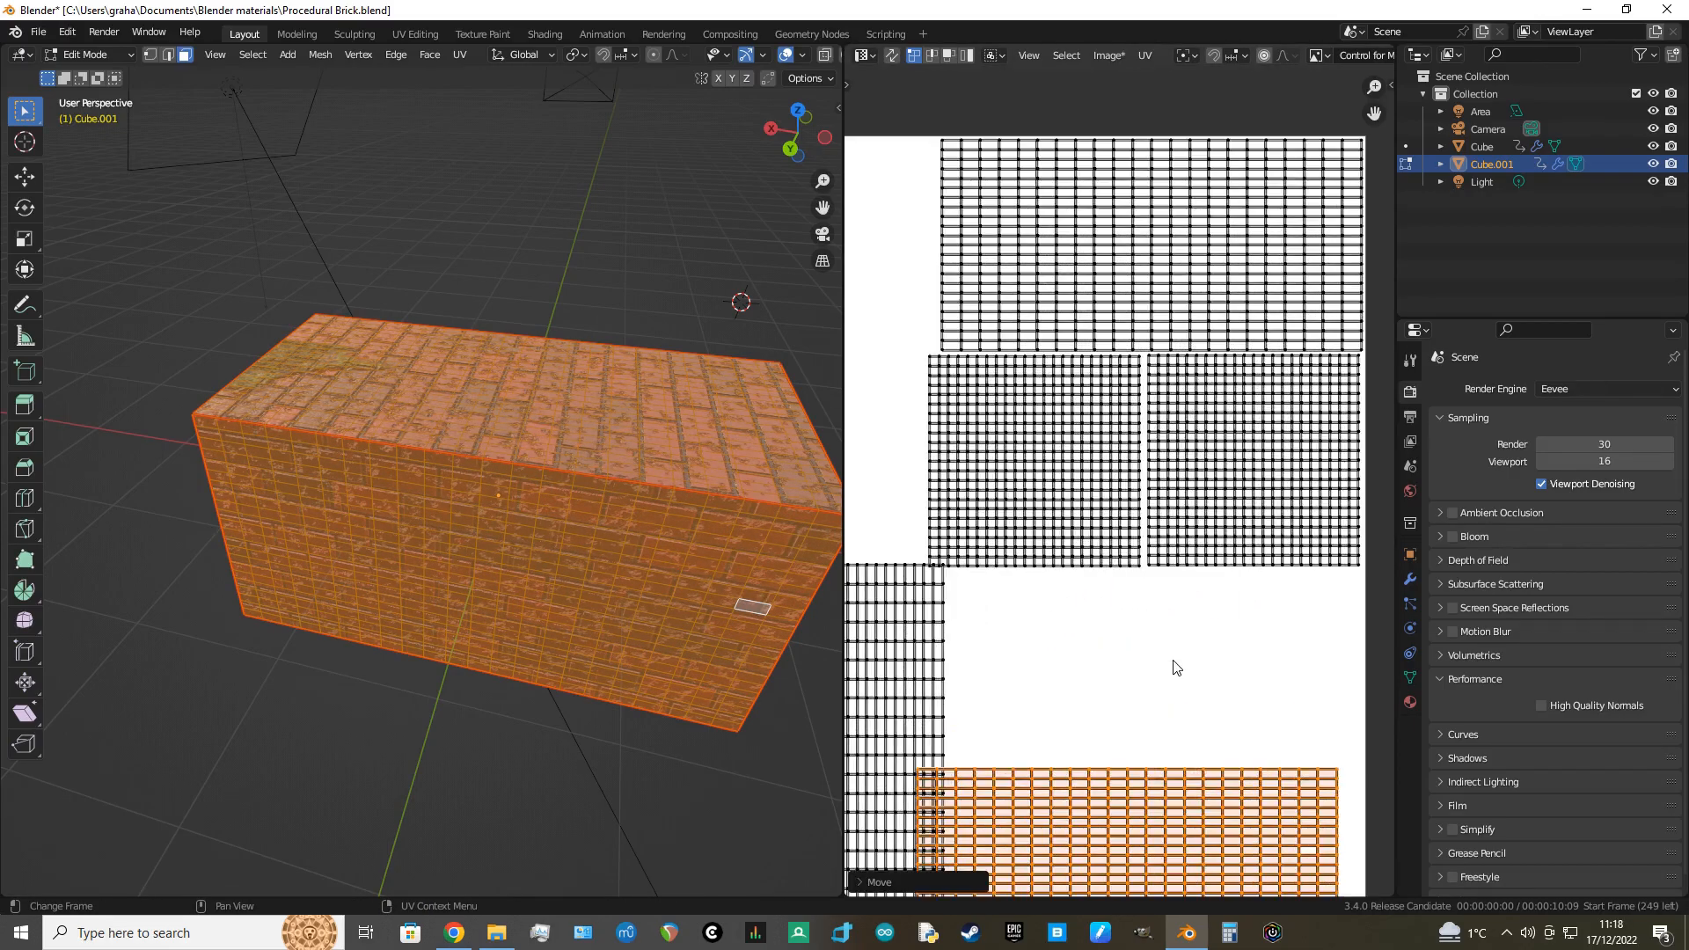
{"action": "scroll", "coordinate": [1147, 416], "scroll_direction": "down", "scroll_amount": 3}
{"action": "key", "text": "g"}
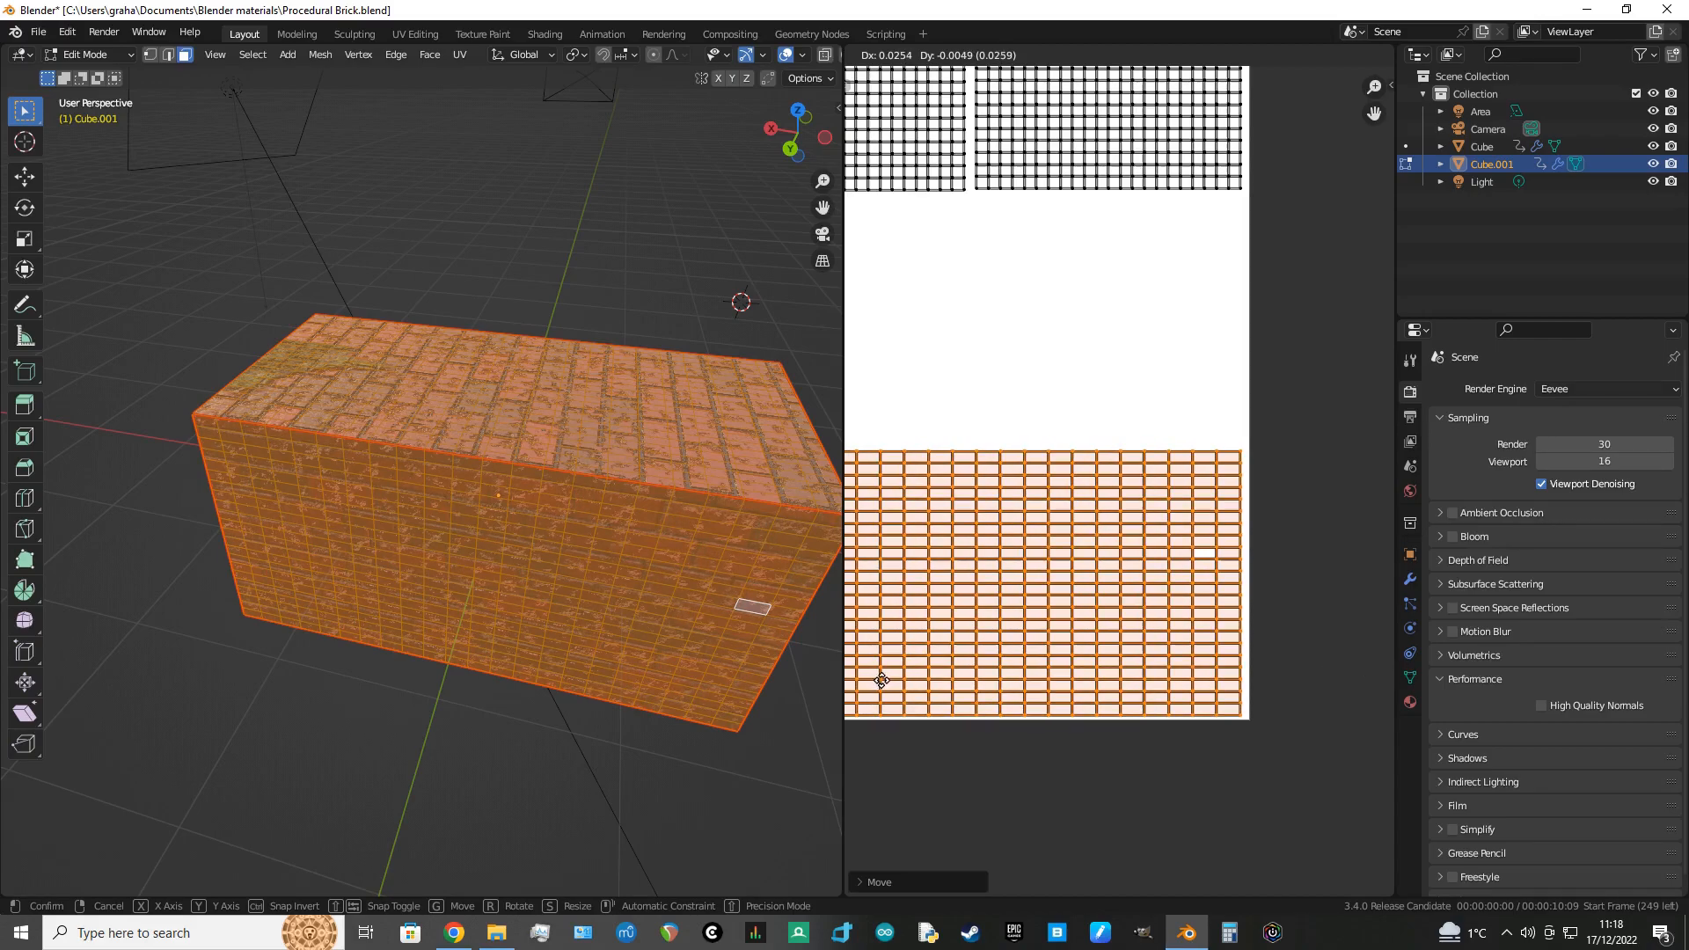
{"action": "left_click", "coordinate": [923, 693]}
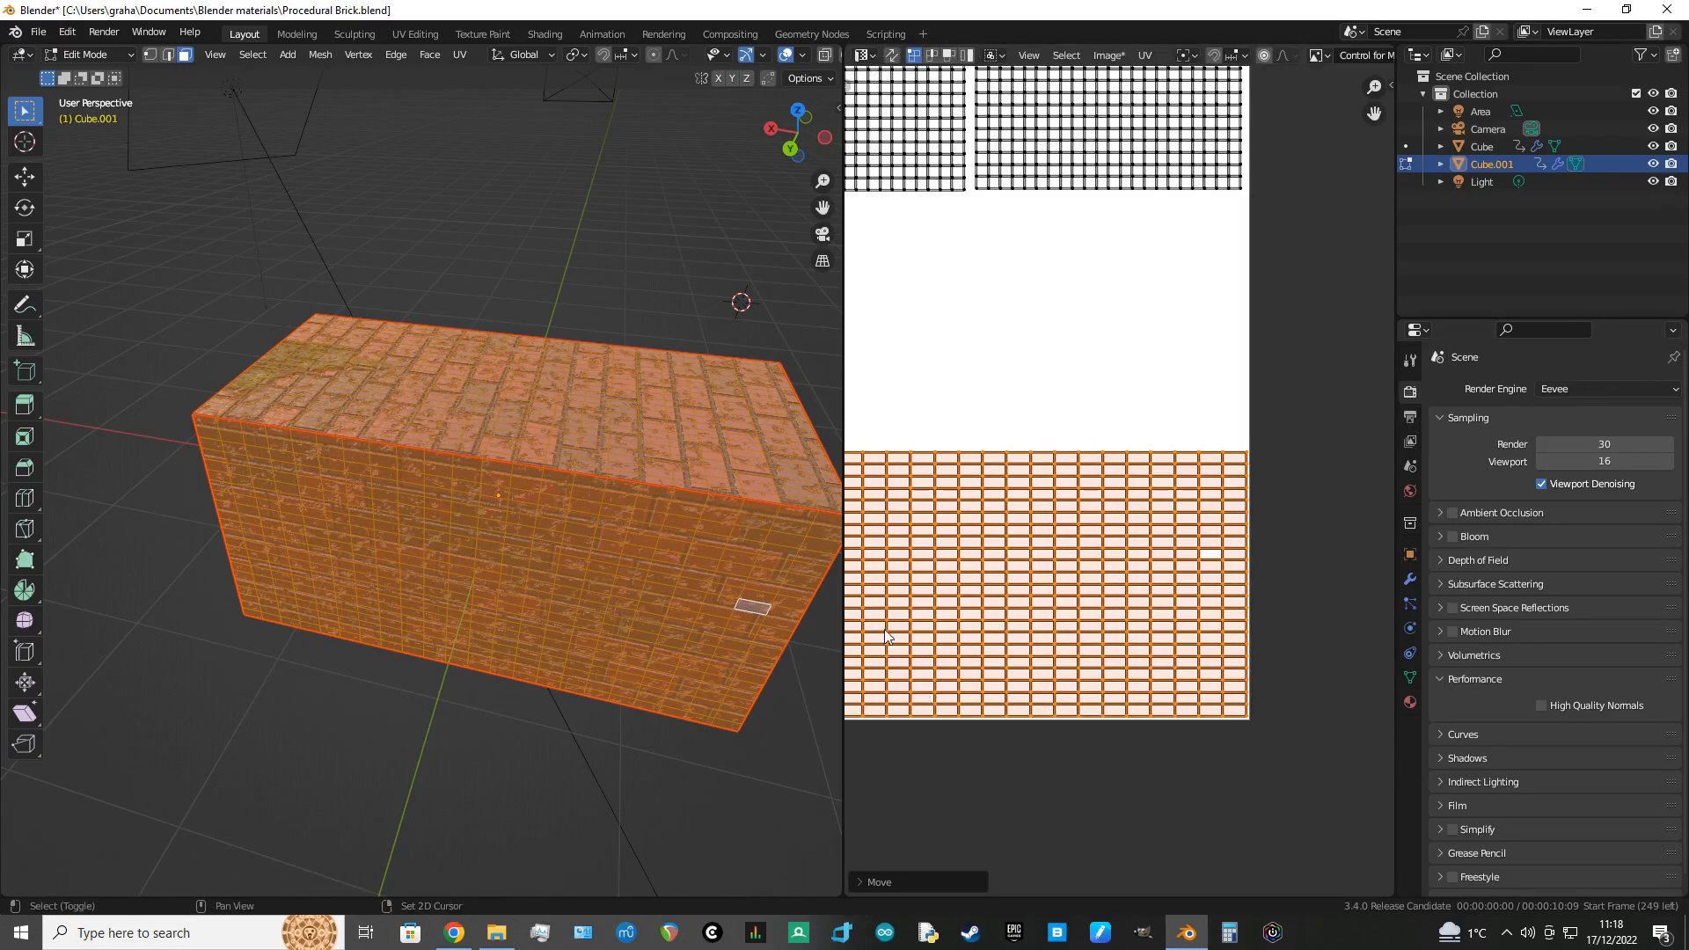
Step: Select the block's whole top face up to its seams and scale its UV island by 0.5
{"action": "scroll", "coordinate": [938, 599], "scroll_direction": "down", "scroll_amount": 3}
{"action": "middle_click_drag", "start_coordinate": [938, 598], "coordinate": [1224, 679]}
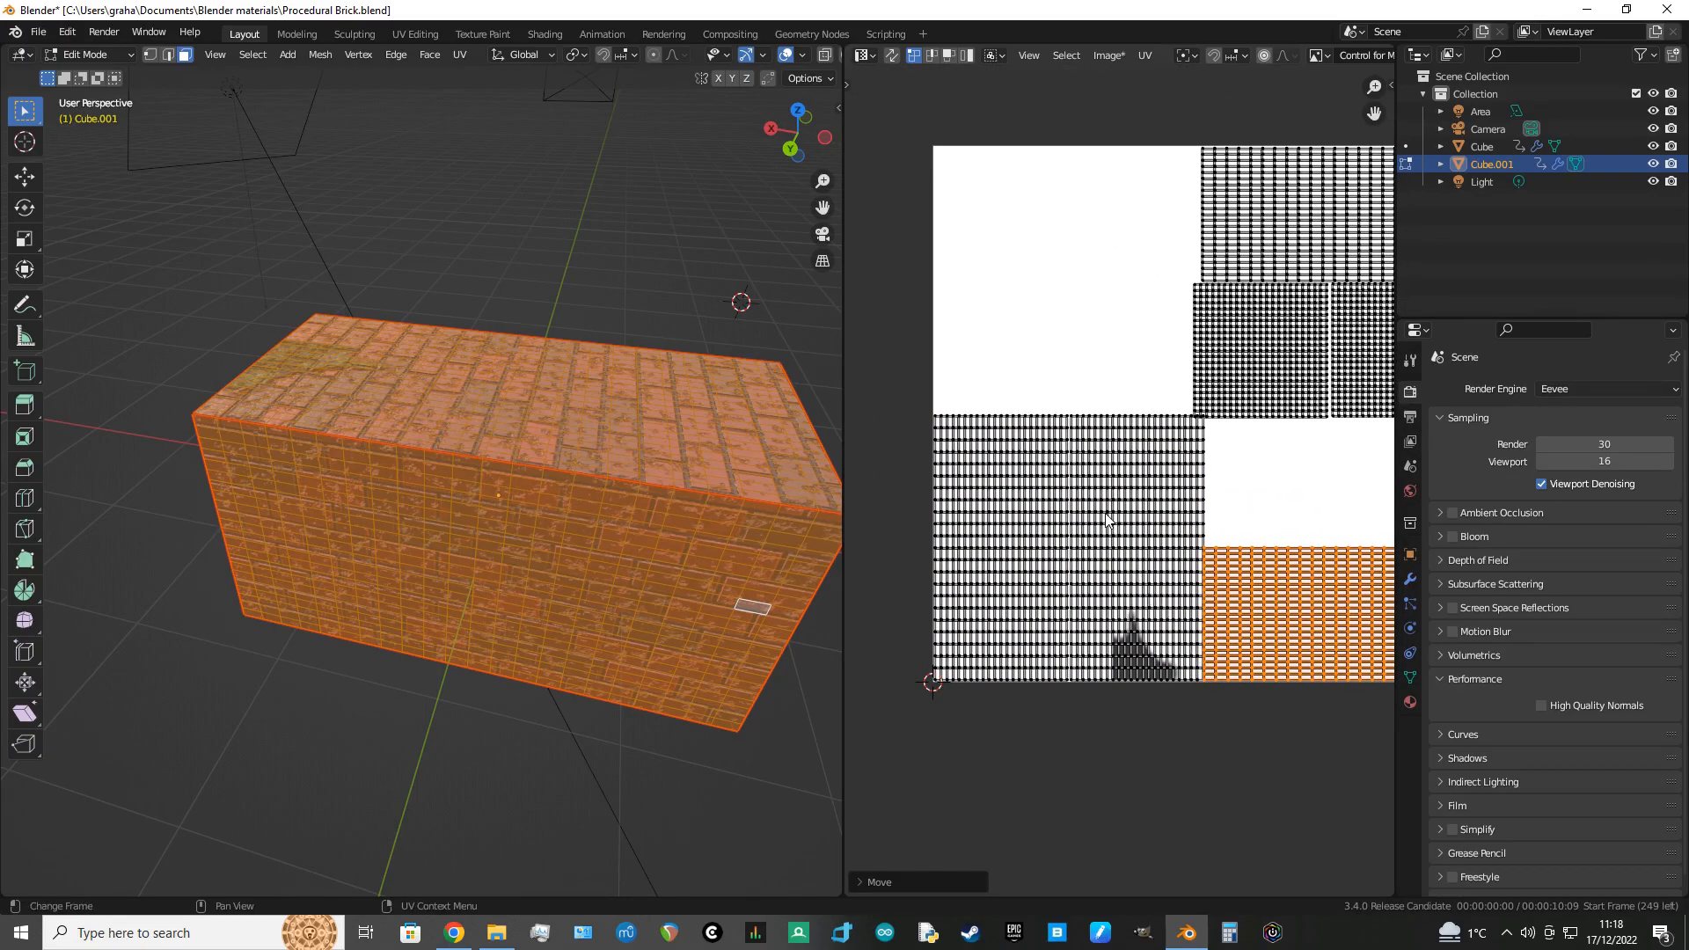
{"action": "middle_click_drag", "start_coordinate": [631, 588], "coordinate": [568, 460]}
{"action": "left_click", "coordinate": [361, 477]}
{"action": "left_click", "coordinate": [711, 455]}
{"action": "key", "text": "a"}
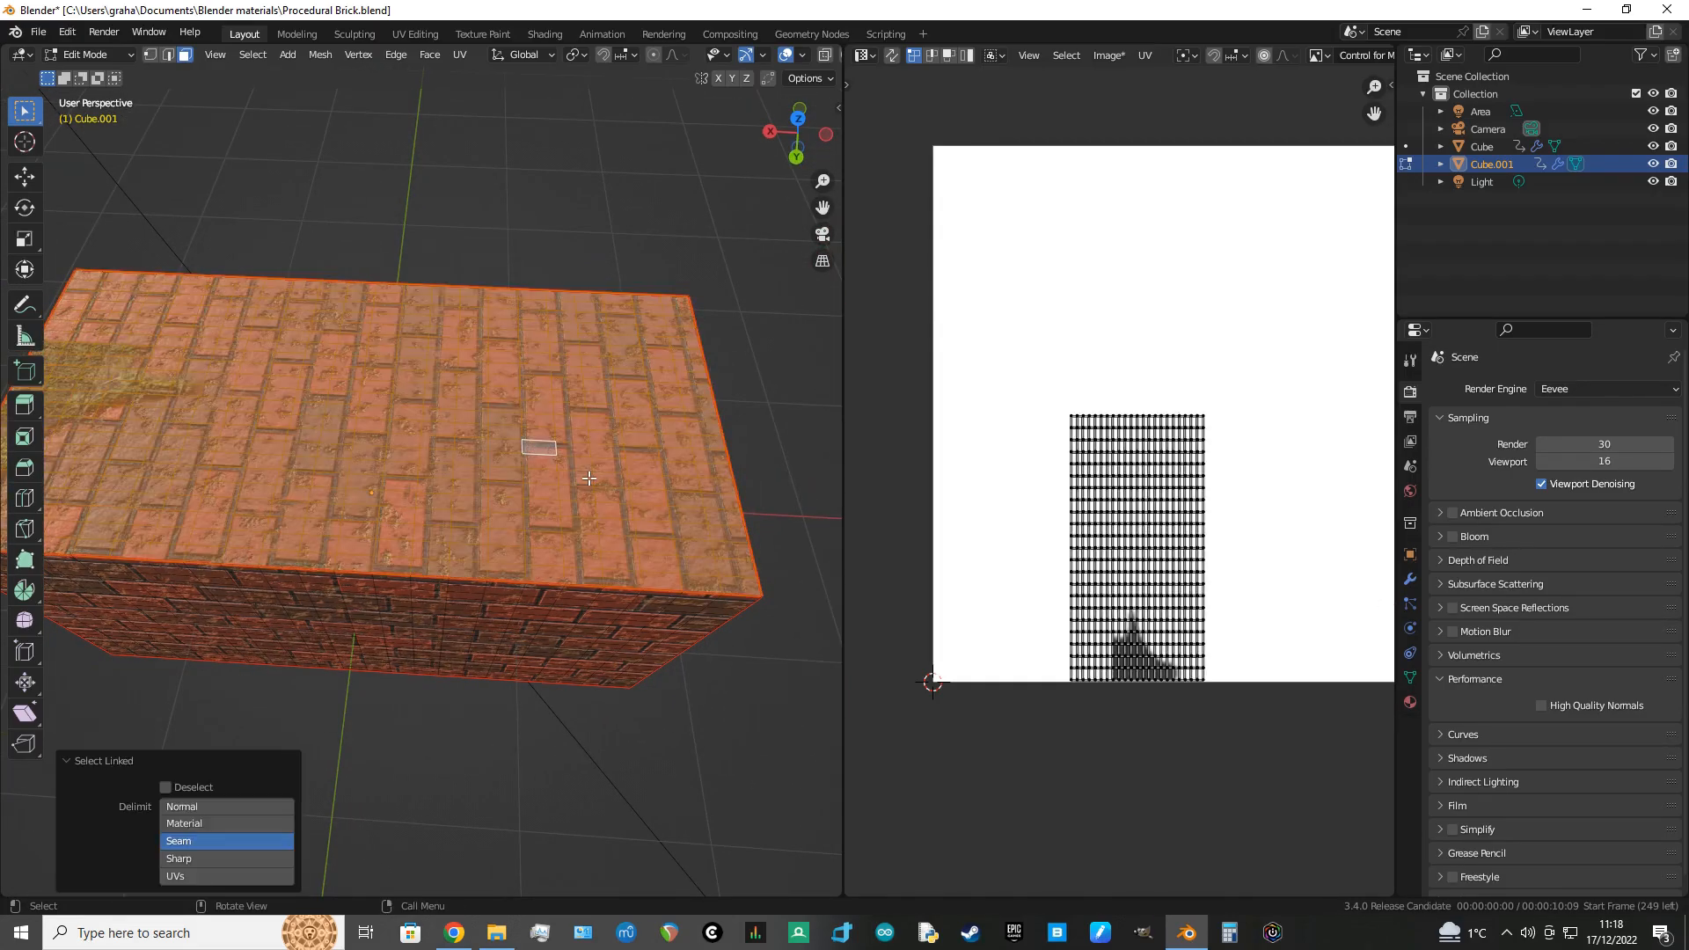
{"action": "key", "text": "a"}
{"action": "key", "text": "s"}
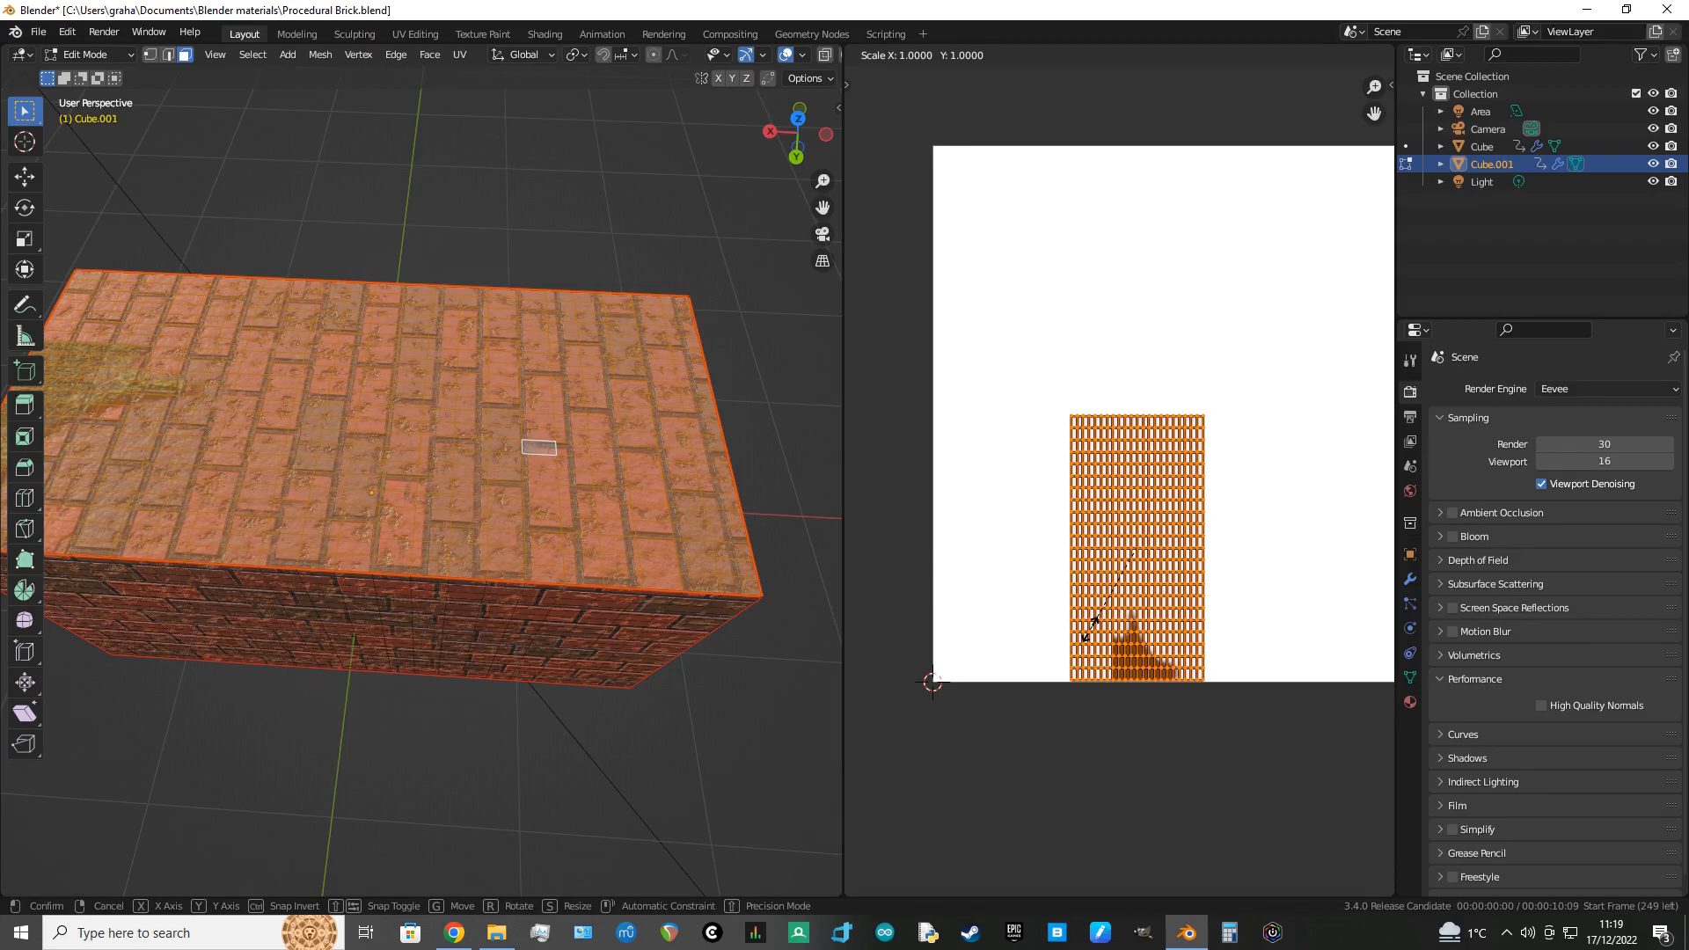
{"action": "type", "text": ".5"}
{"action": "key", "text": "Return"}
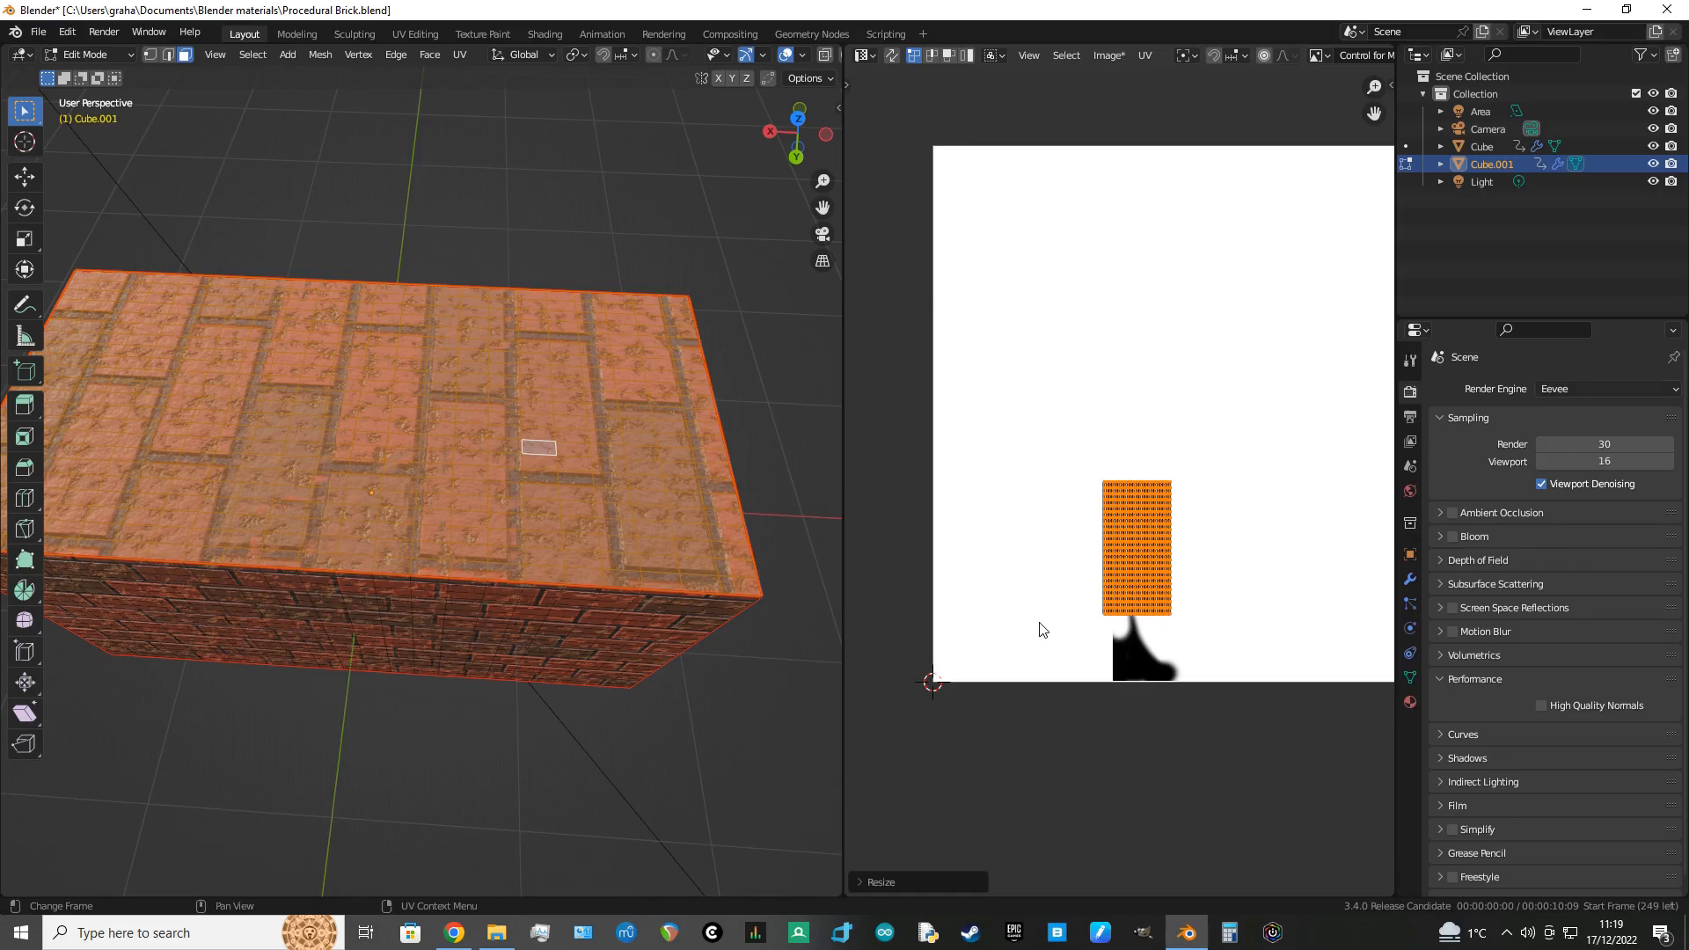
Step: Select the block's whole underside up to its seams and scale its UV island by 0.5
{"action": "scroll", "coordinate": [1036, 623], "scroll_direction": "down", "scroll_amount": 1}
{"action": "middle_click_drag", "start_coordinate": [1037, 622], "coordinate": [962, 637]}
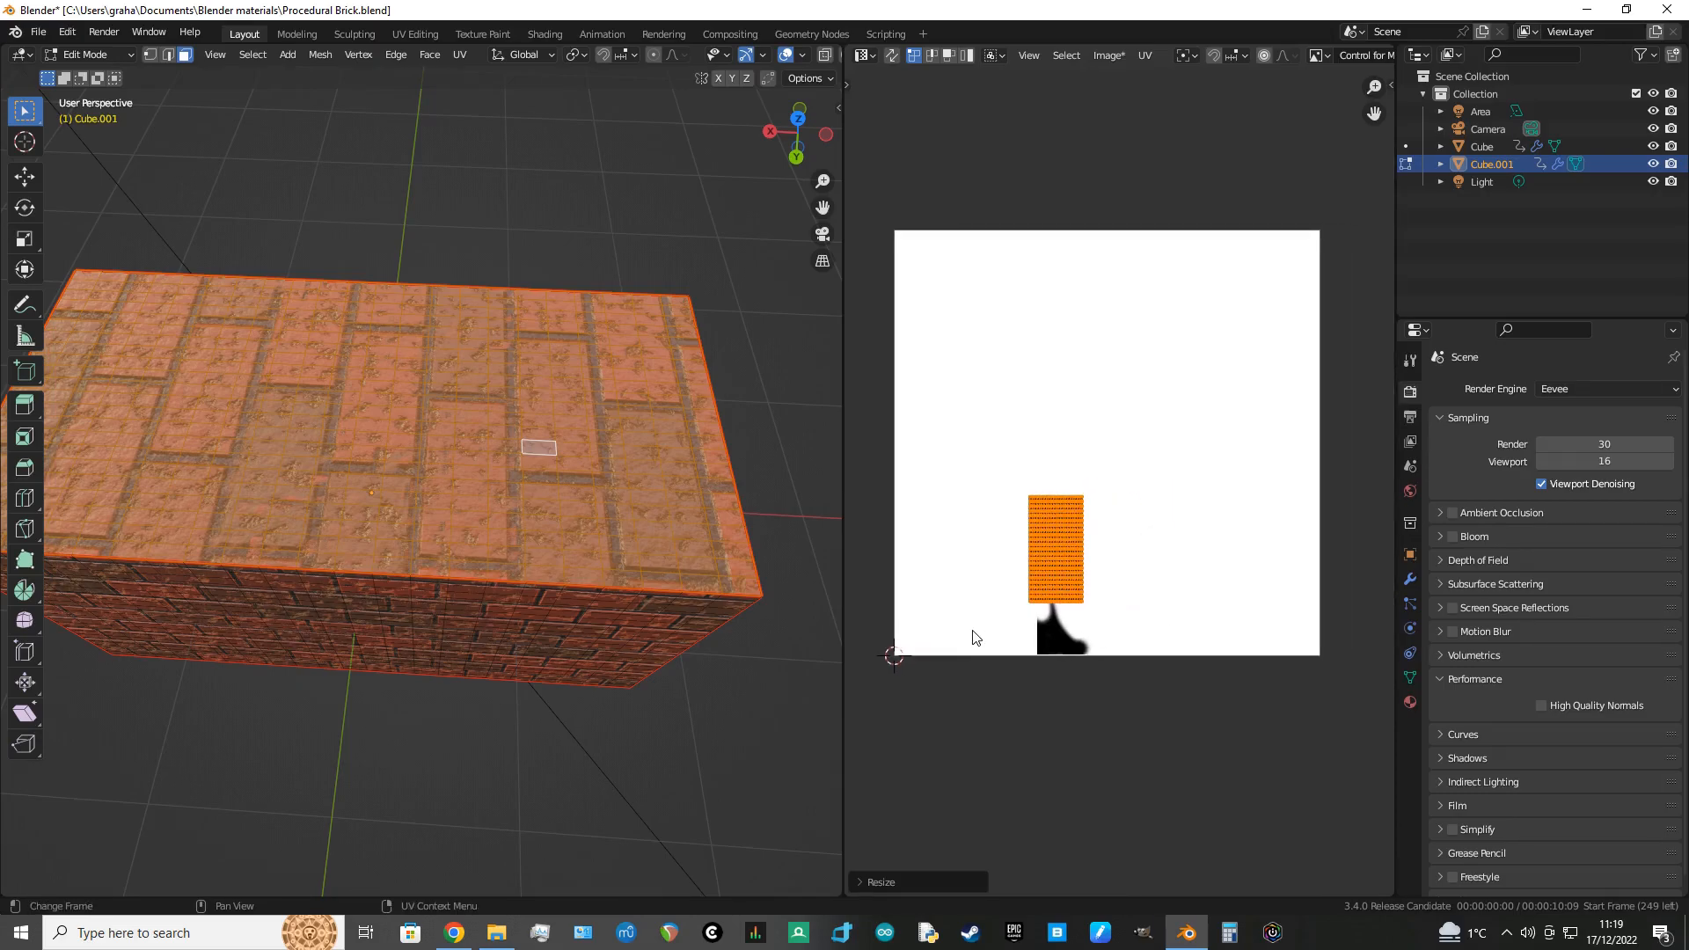
{"action": "middle_click_drag", "start_coordinate": [774, 620], "coordinate": [784, 302]}
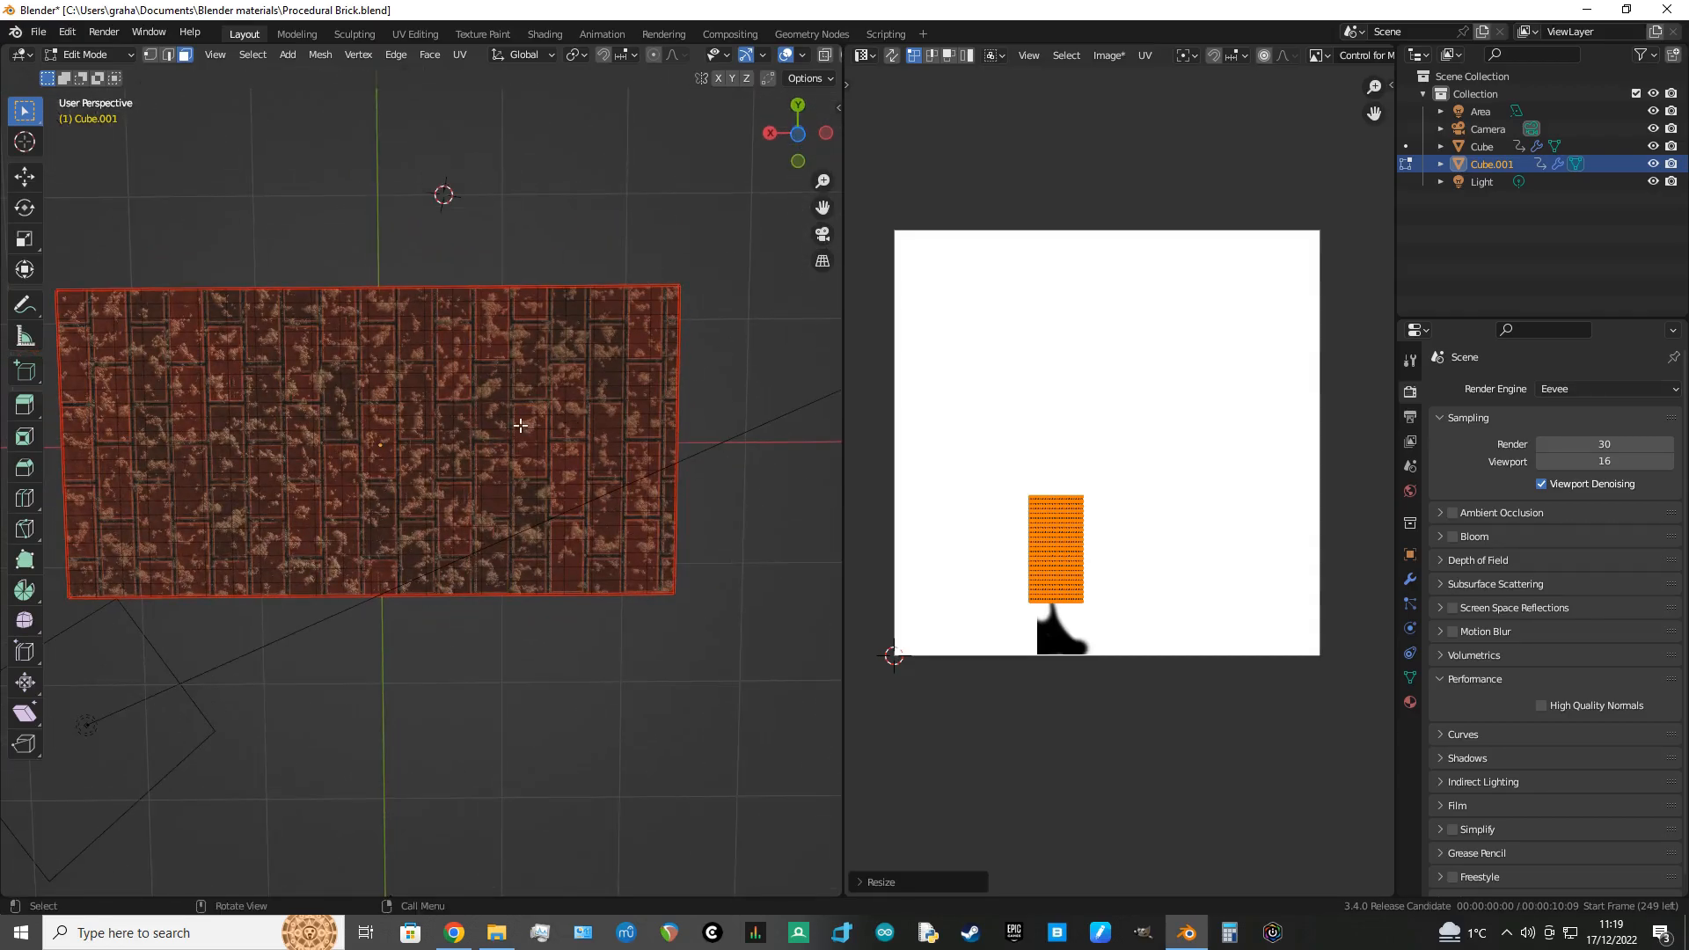
{"action": "left_click", "coordinate": [521, 426]}
{"action": "key", "text": "ctrl+l"}
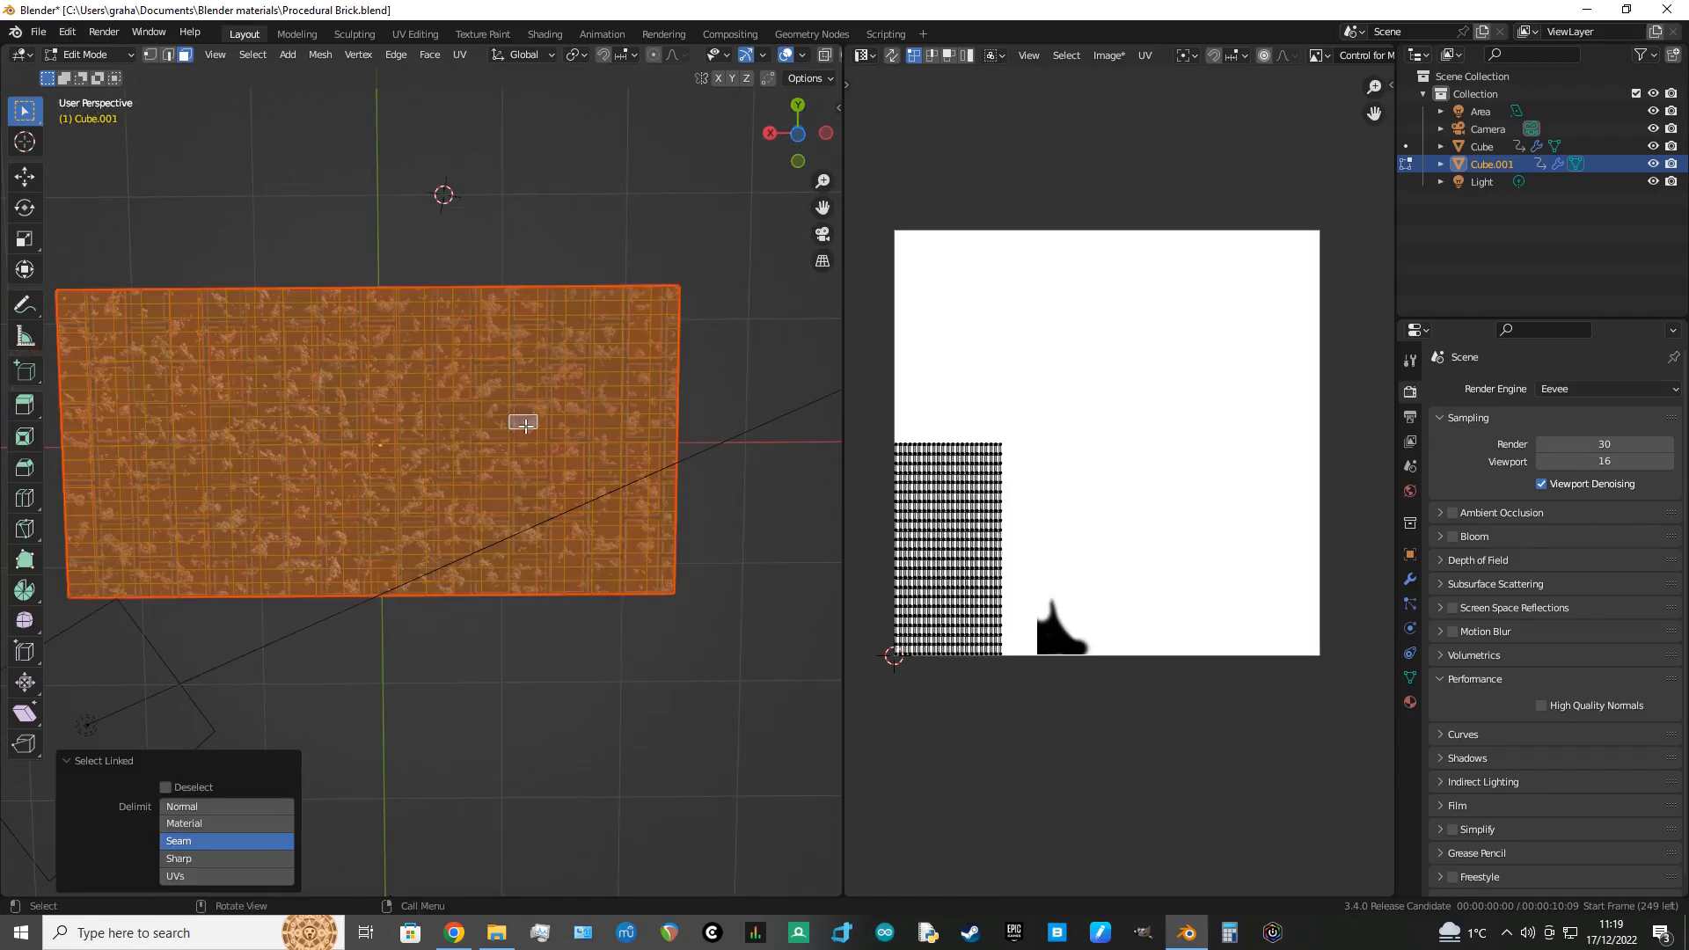
{"action": "key", "text": "a"}
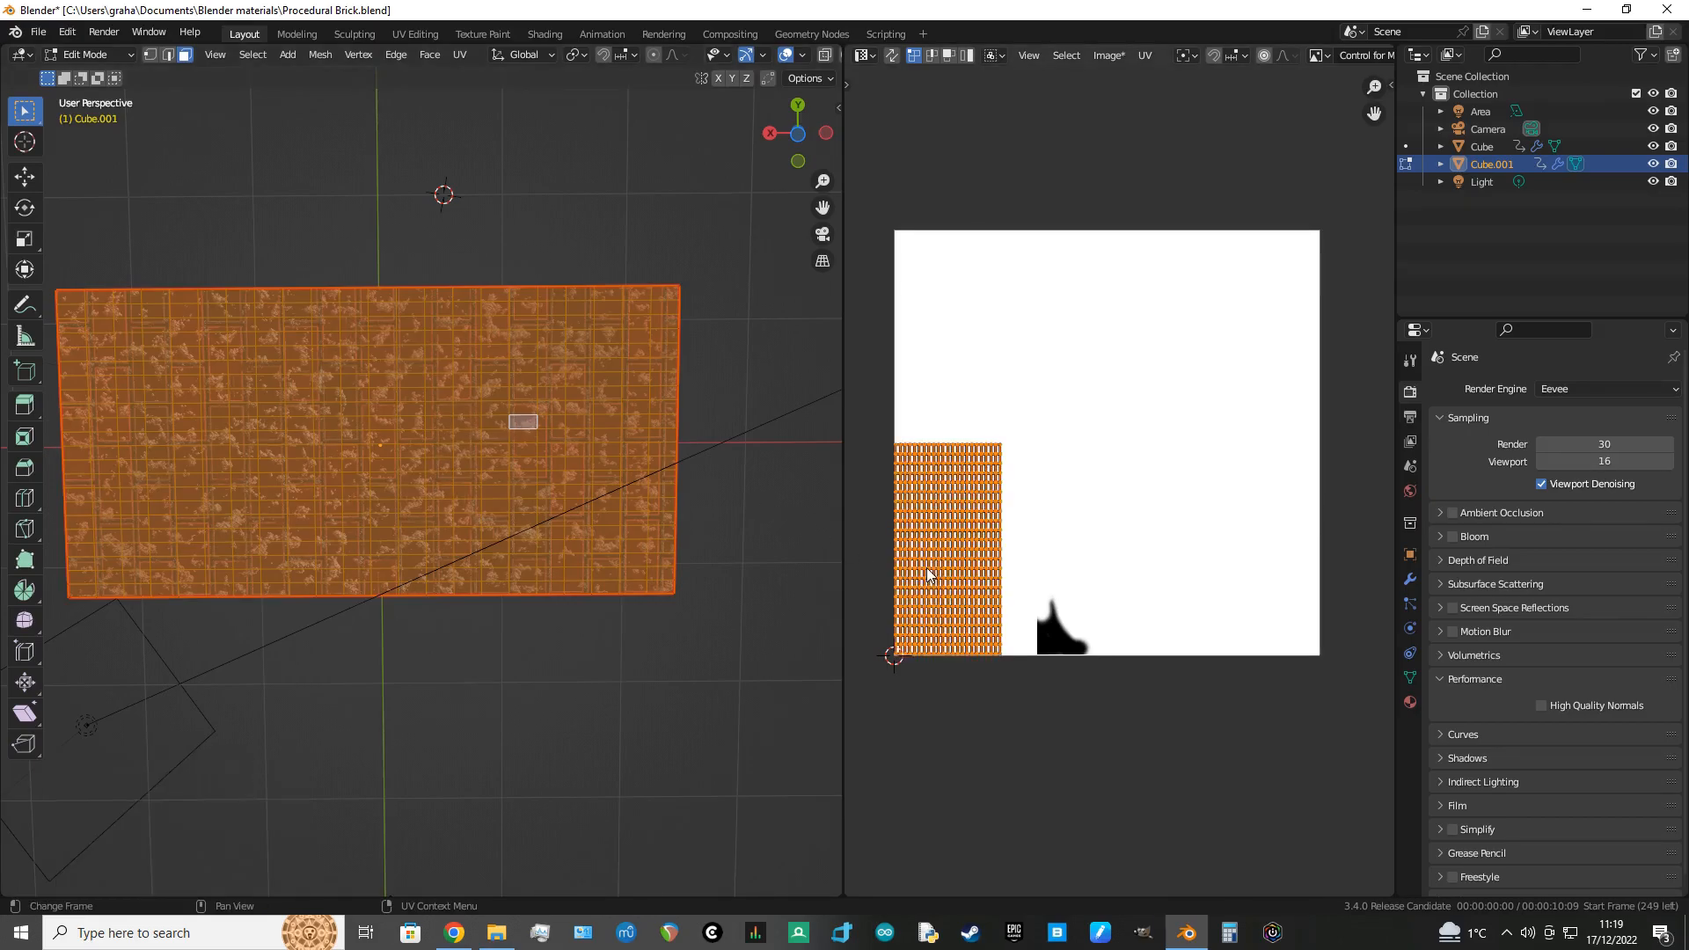
{"action": "type", "text": "s.5"}
{"action": "key", "text": "Return"}
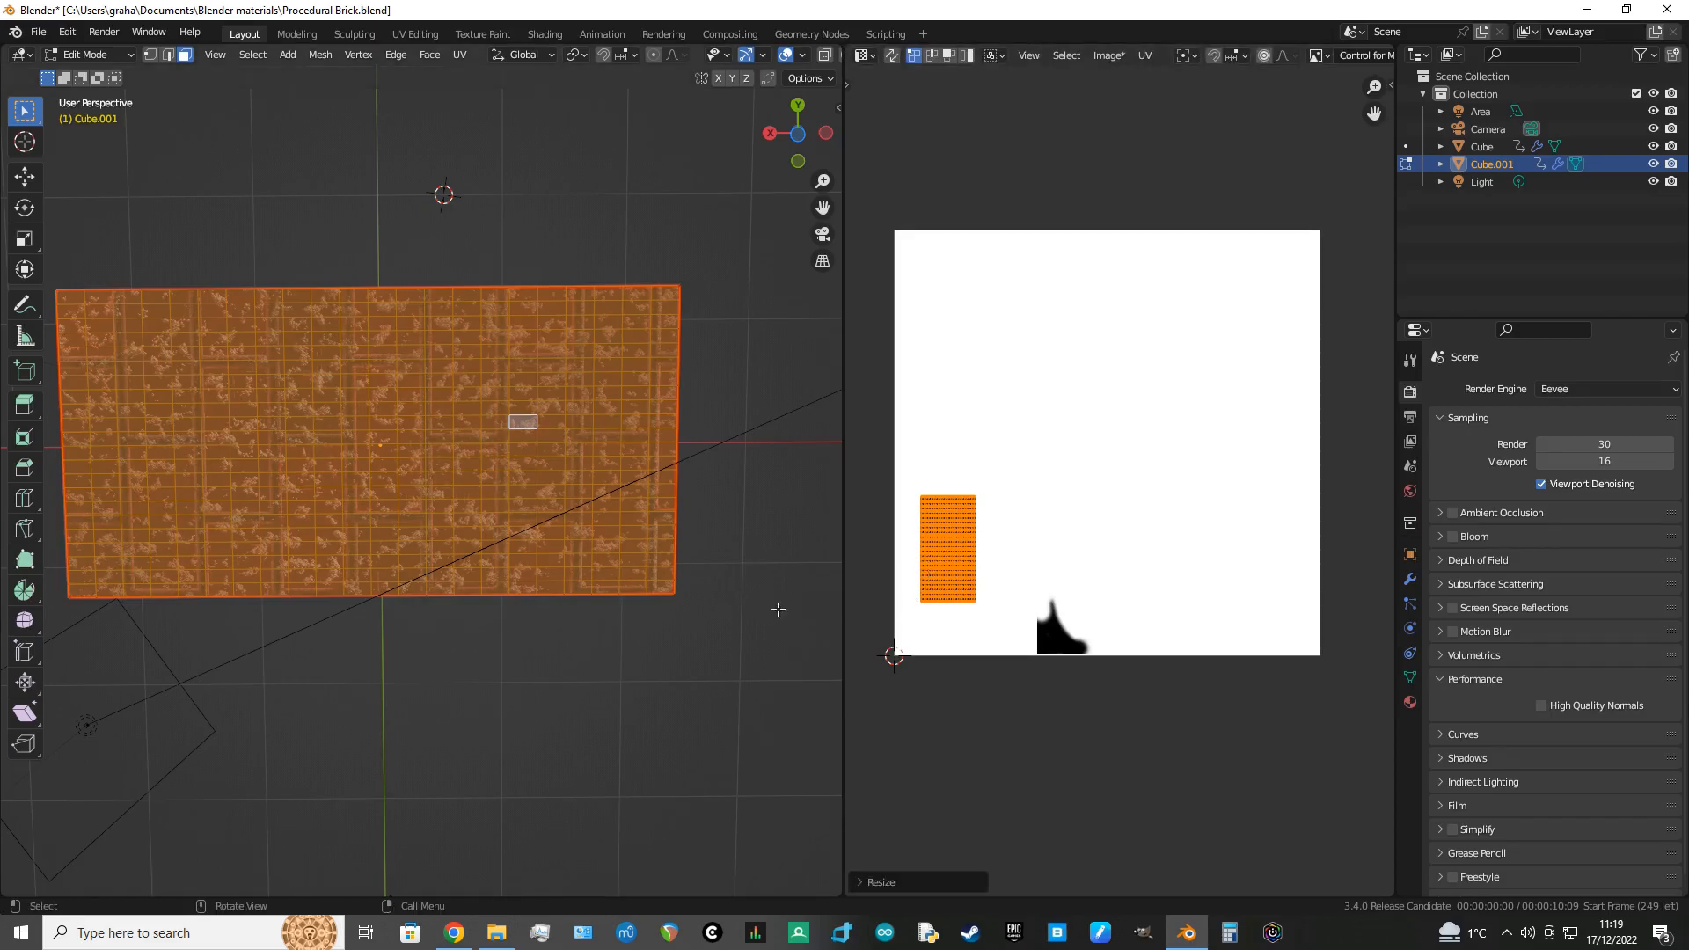
Step: Select all of the block's faces to show its complete UV layout, and return to Object Mode facing the long side
{"action": "key", "text": "a"}
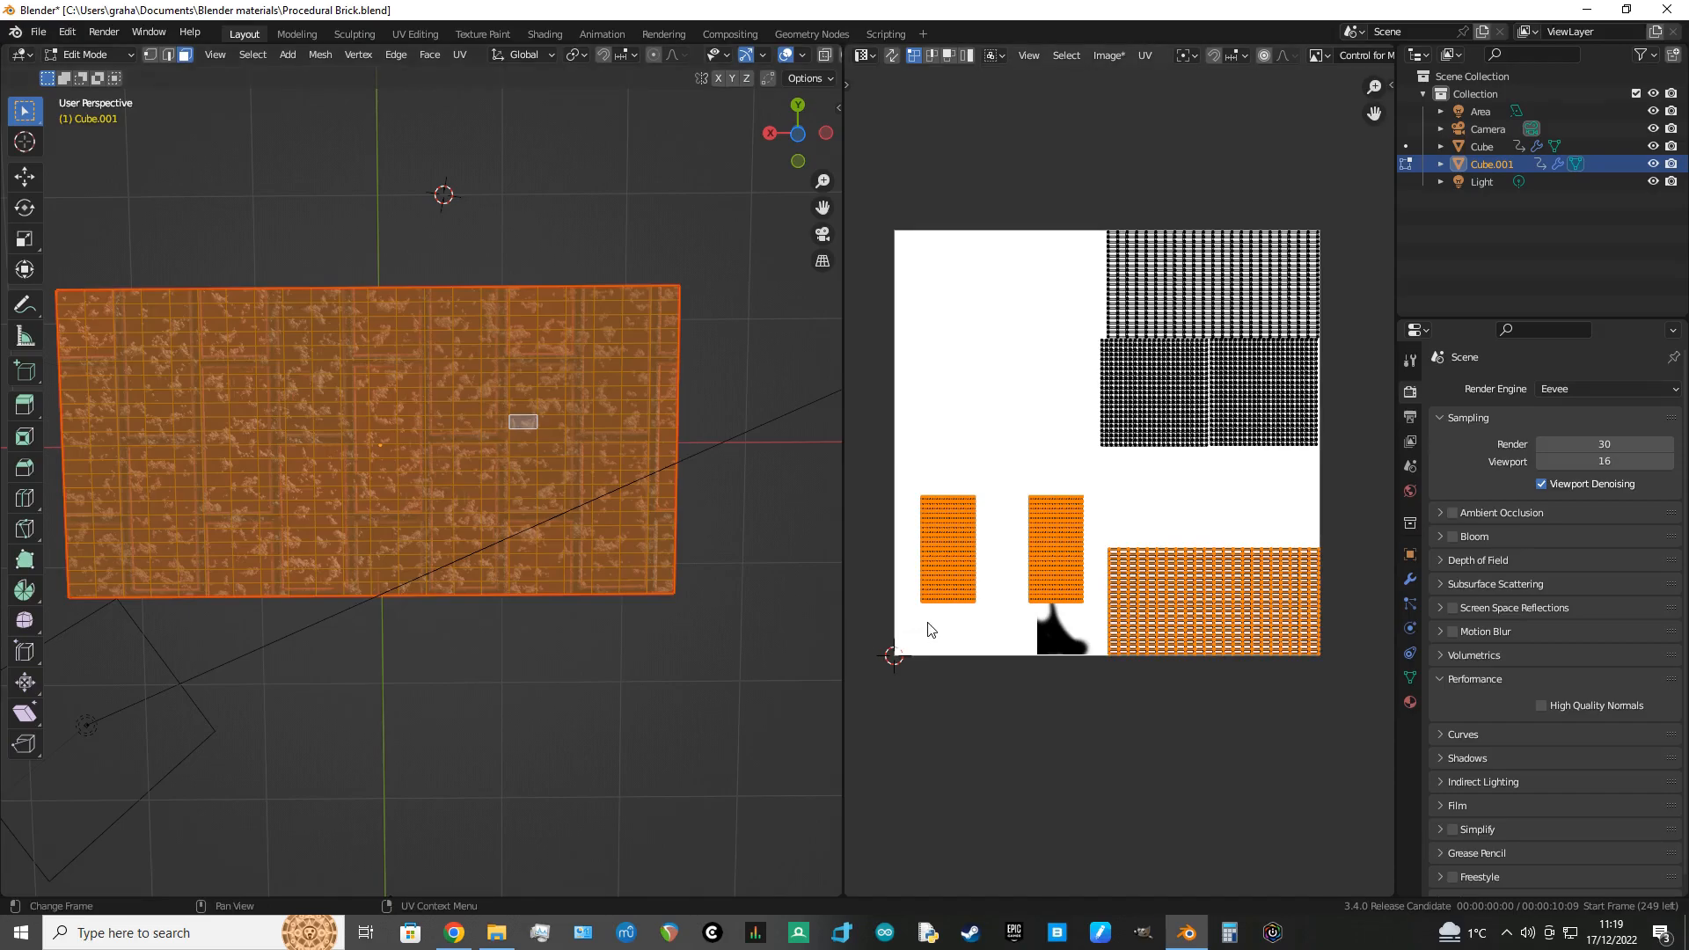
{"action": "scroll", "coordinate": [936, 630], "scroll_direction": "up", "scroll_amount": 1}
{"action": "middle_click_drag", "start_coordinate": [937, 624], "coordinate": [934, 648]}
{"action": "middle_click_drag", "start_coordinate": [690, 567], "coordinate": [676, 705]}
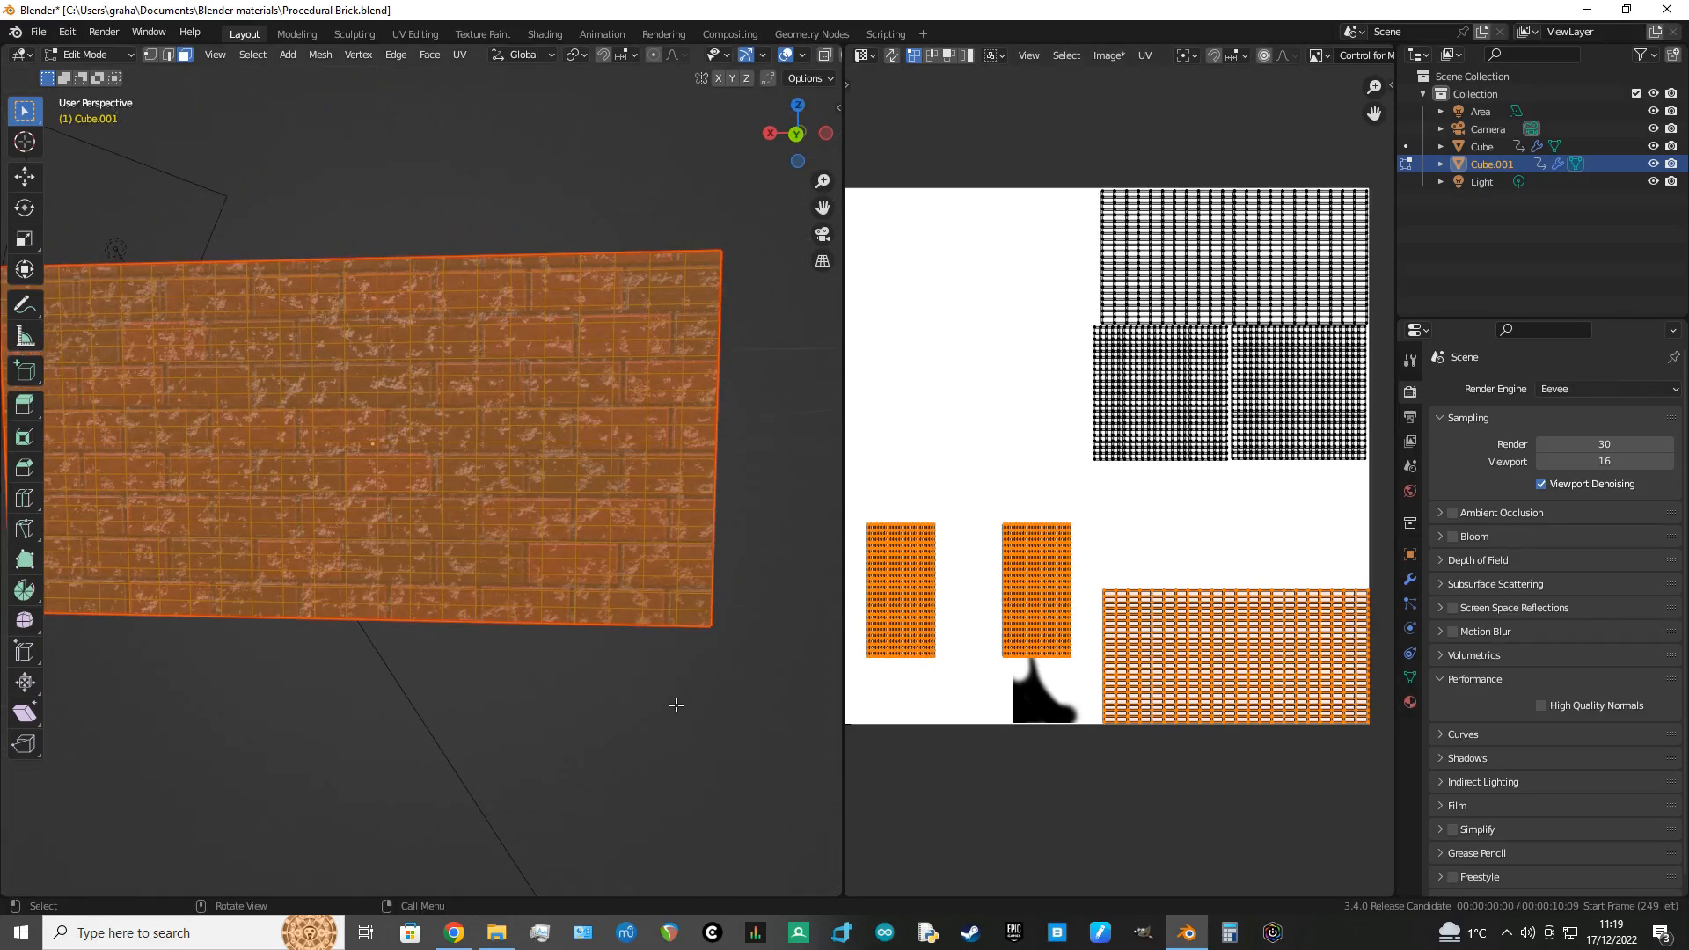
{"action": "middle_click_drag", "start_coordinate": [634, 573], "coordinate": [378, 568]}
{"action": "key", "text": "Tab"}
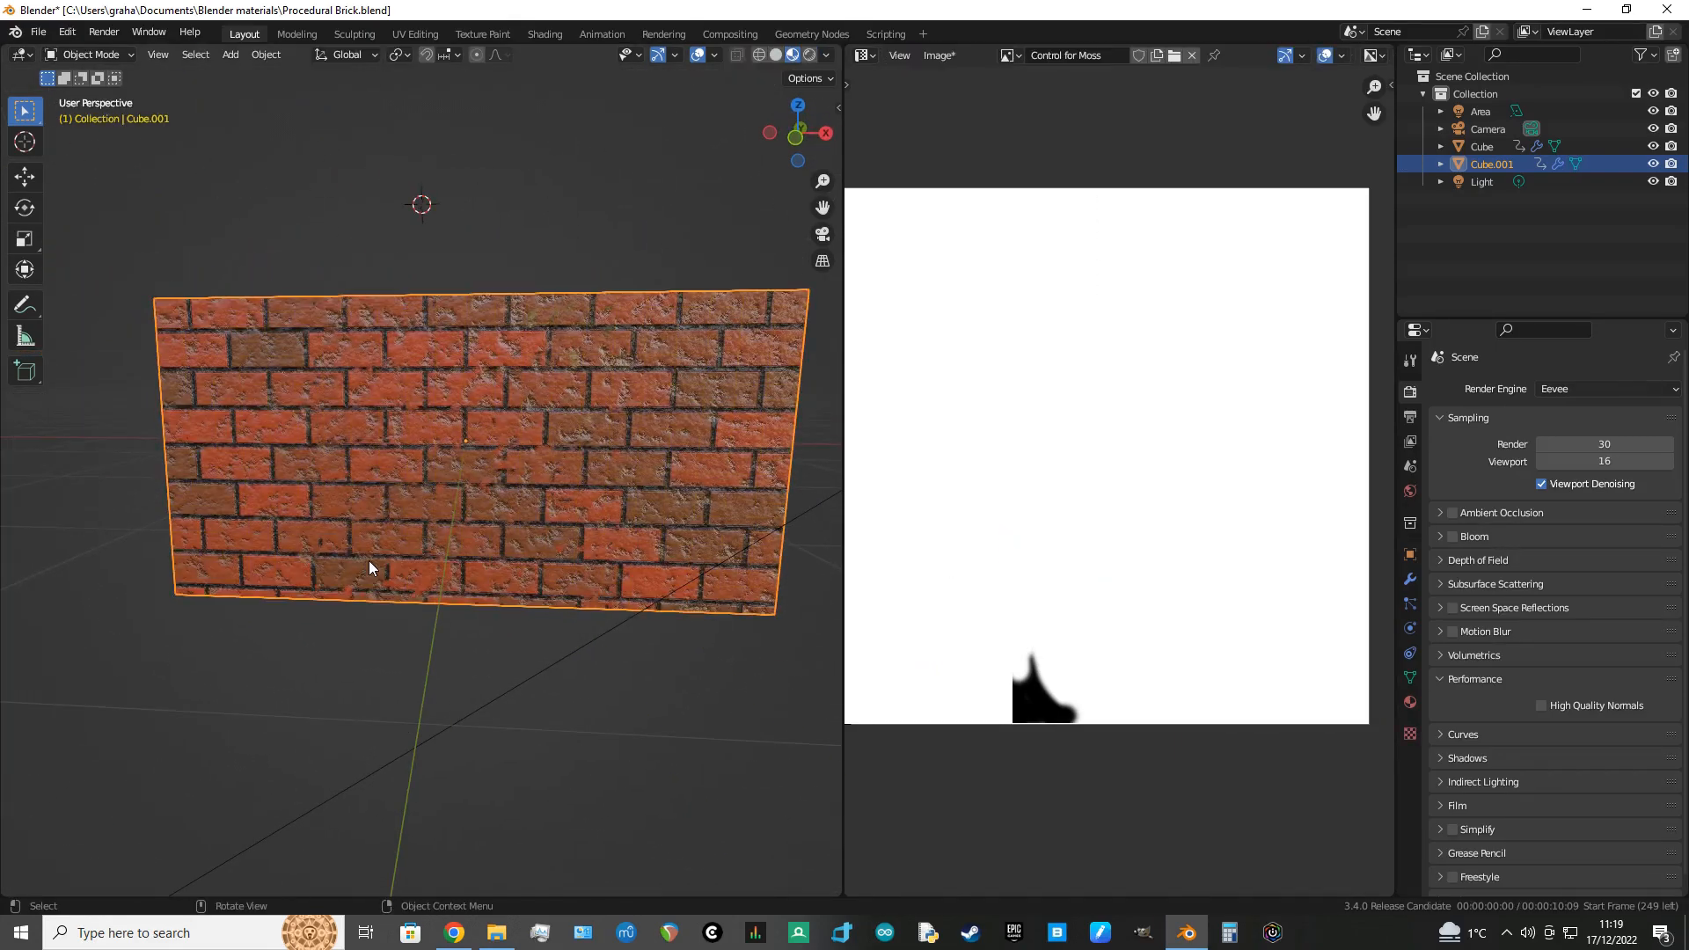
Step: Switch the image editor area to the Shader Editor showing the procedural brick material
{"action": "left_click", "coordinate": [883, 58]}
{"action": "left_click", "coordinate": [936, 56]}
{"action": "left_click", "coordinate": [955, 251]}
{"action": "left_click", "coordinate": [864, 55]}
{"action": "left_click", "coordinate": [919, 201]}
{"action": "middle_click_drag", "start_coordinate": [1061, 480], "coordinate": [1070, 413]}
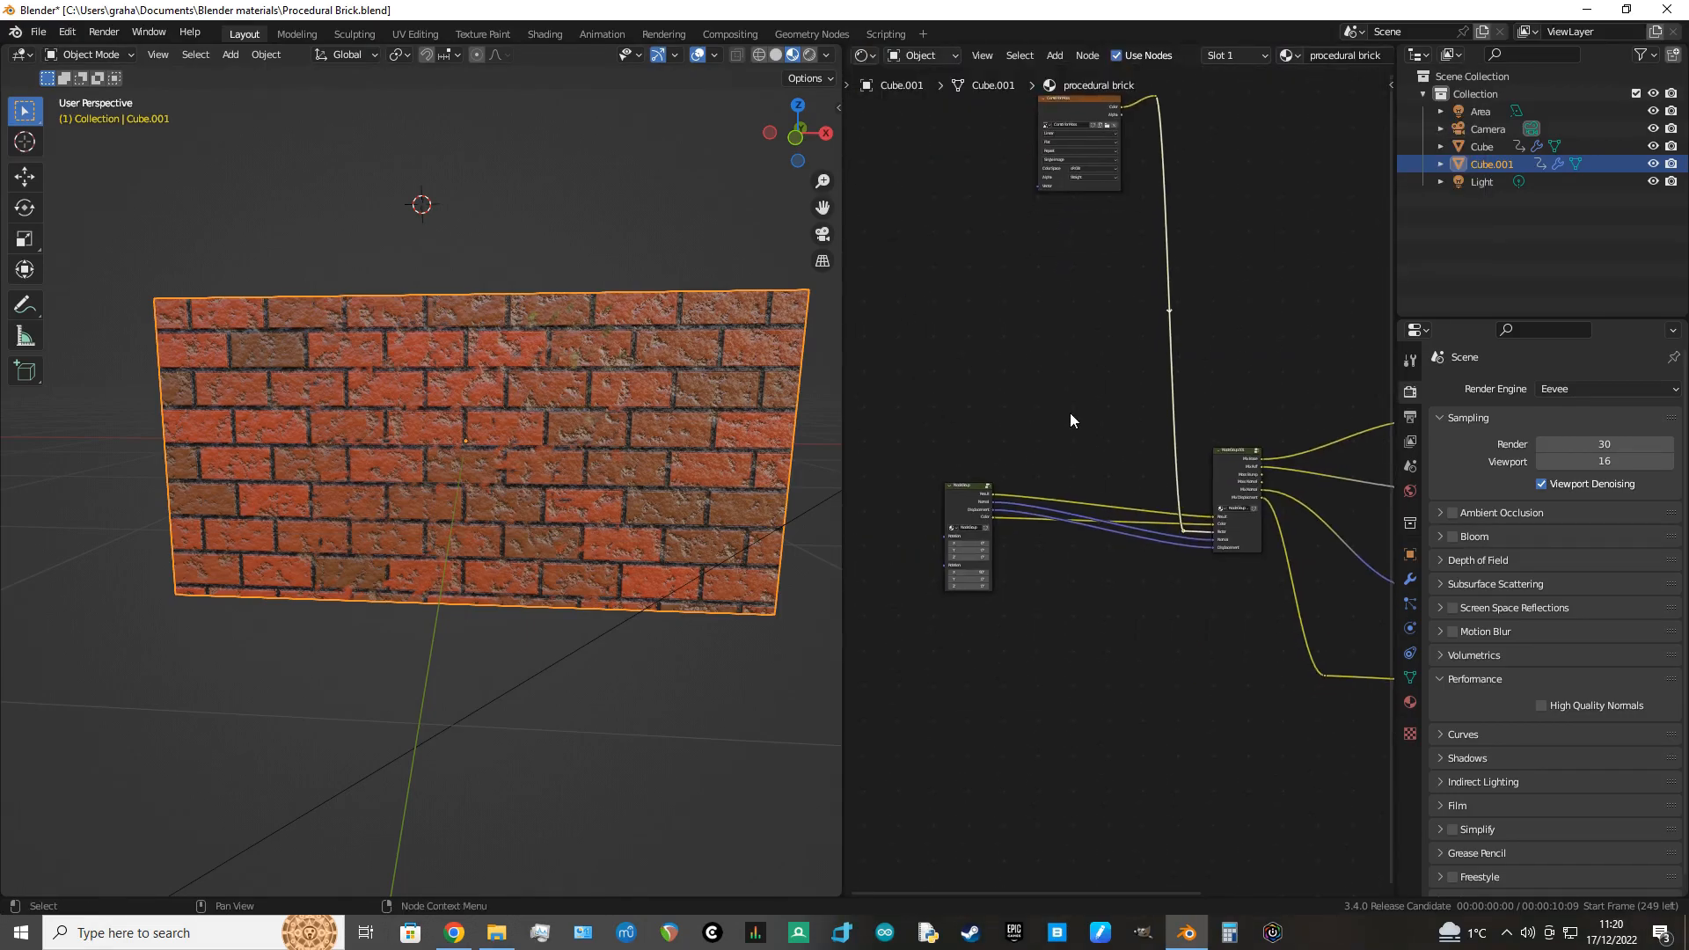
Step: Open the brick material's leftmost NodeGroup for editing and widen the node editor area
{"action": "scroll", "coordinate": [1070, 423], "scroll_direction": "up", "scroll_amount": 2}
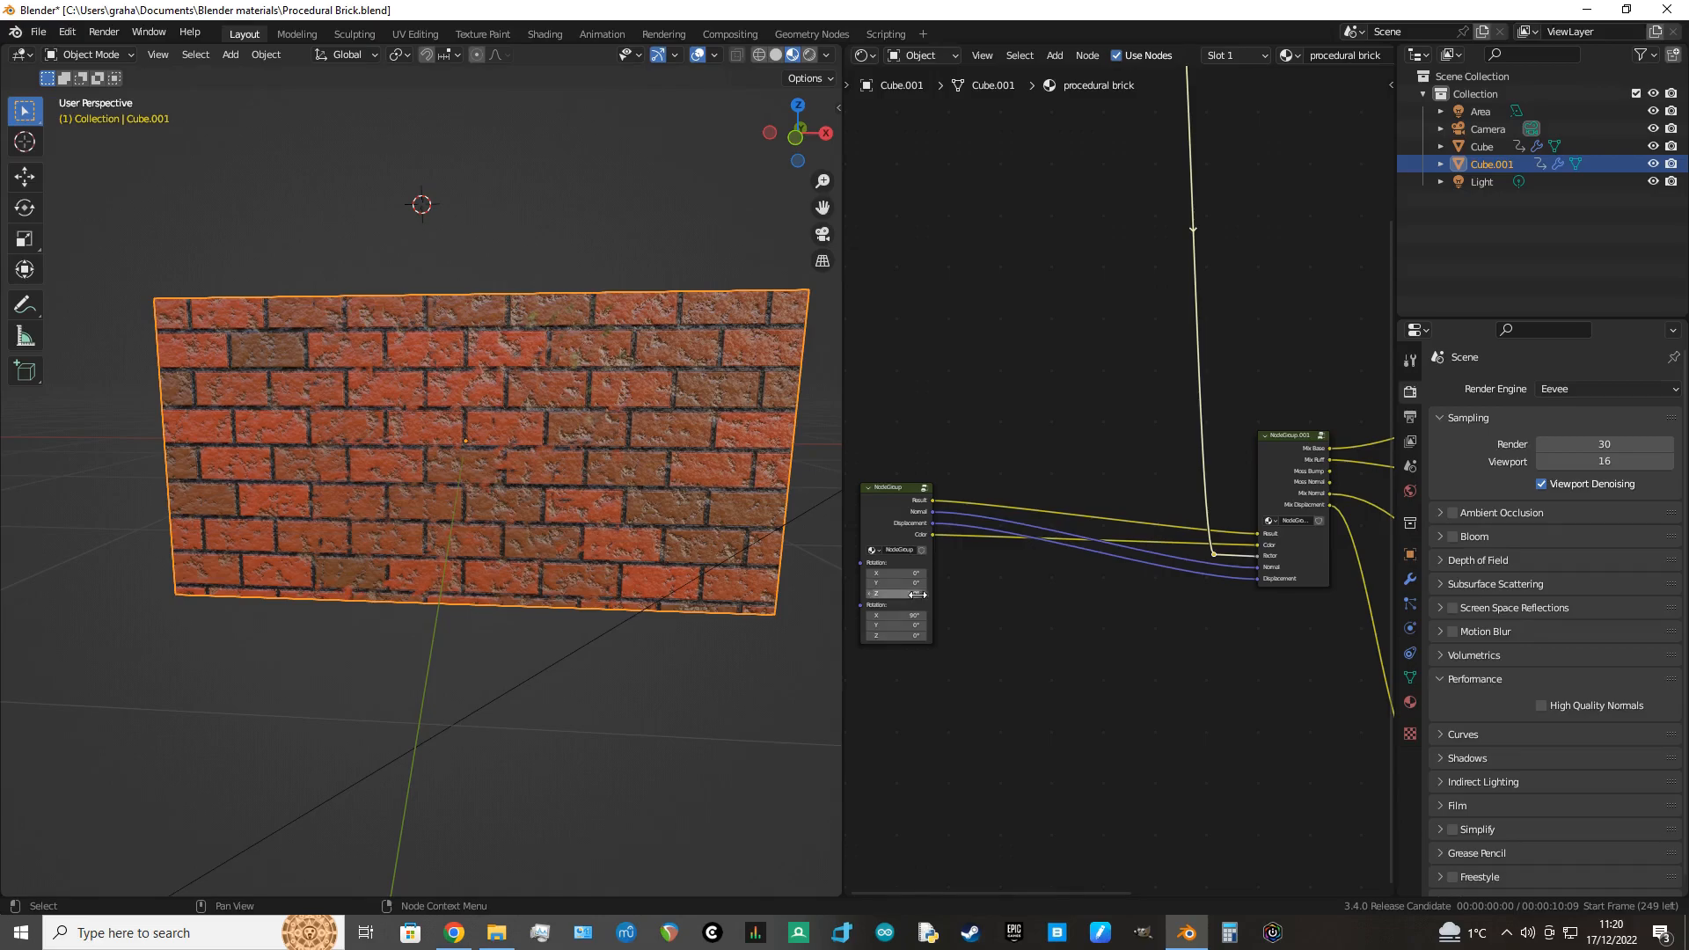
{"action": "scroll", "coordinate": [970, 573], "scroll_direction": "up", "scroll_amount": 1}
{"action": "middle_click_drag", "start_coordinate": [970, 574], "coordinate": [1087, 588]}
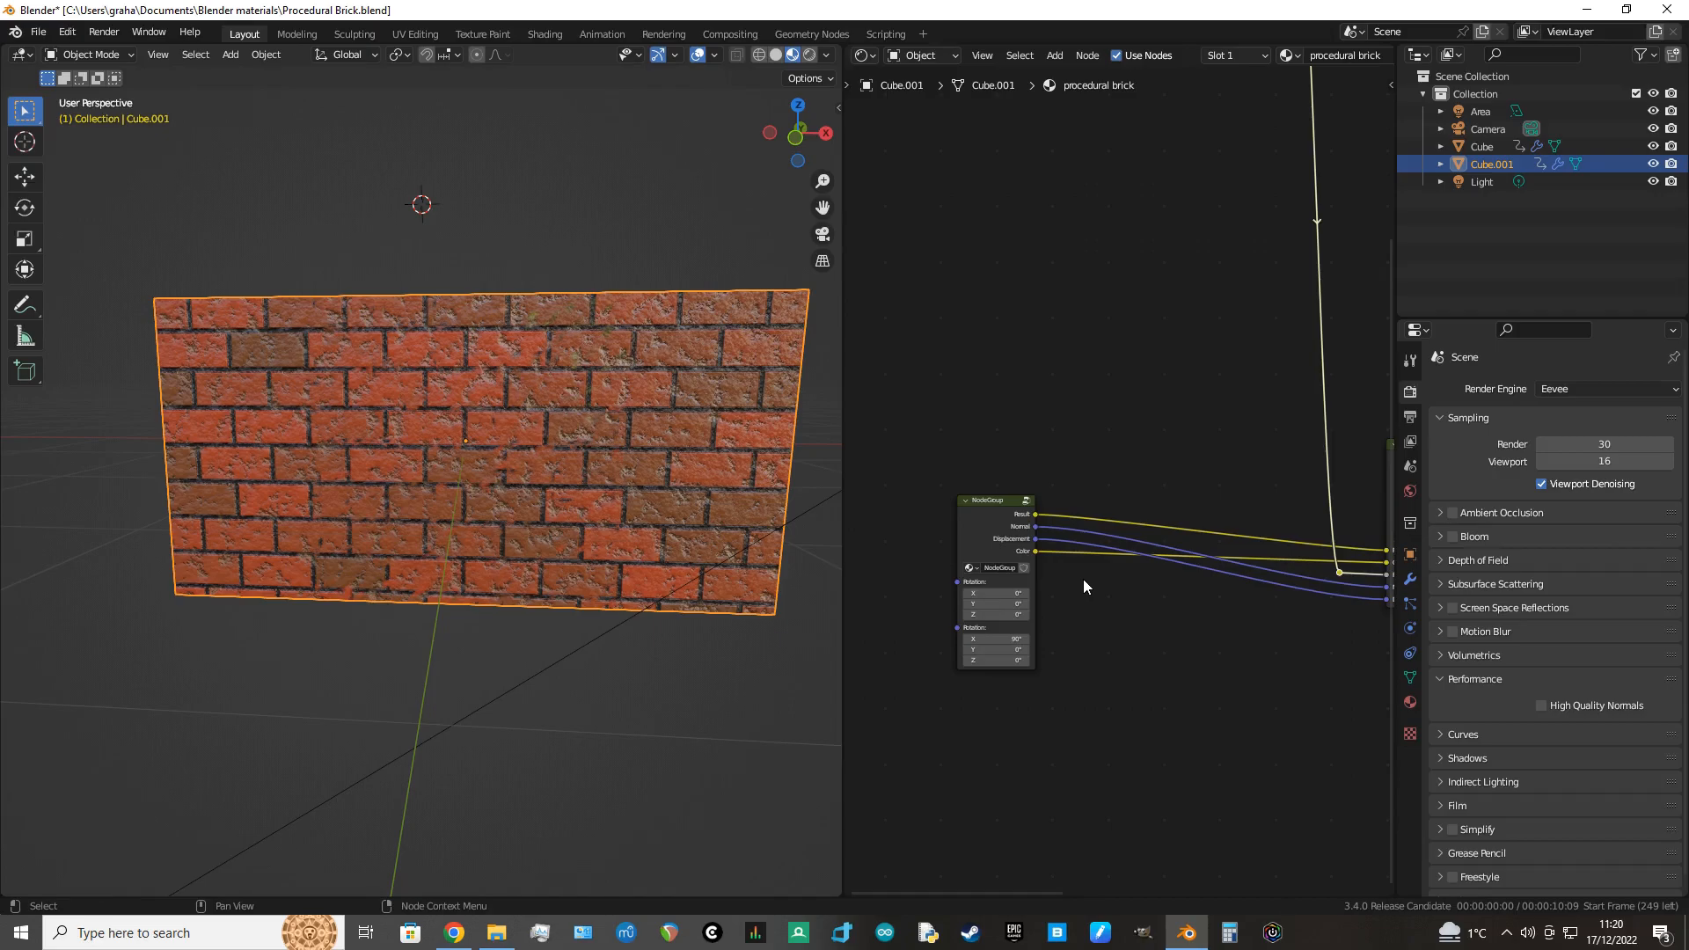
{"action": "left_click", "coordinate": [1026, 501]}
{"action": "middle_click_drag", "start_coordinate": [1028, 508], "coordinate": [1203, 762]}
{"action": "middle_click_drag", "start_coordinate": [1084, 726], "coordinate": [857, 780]}
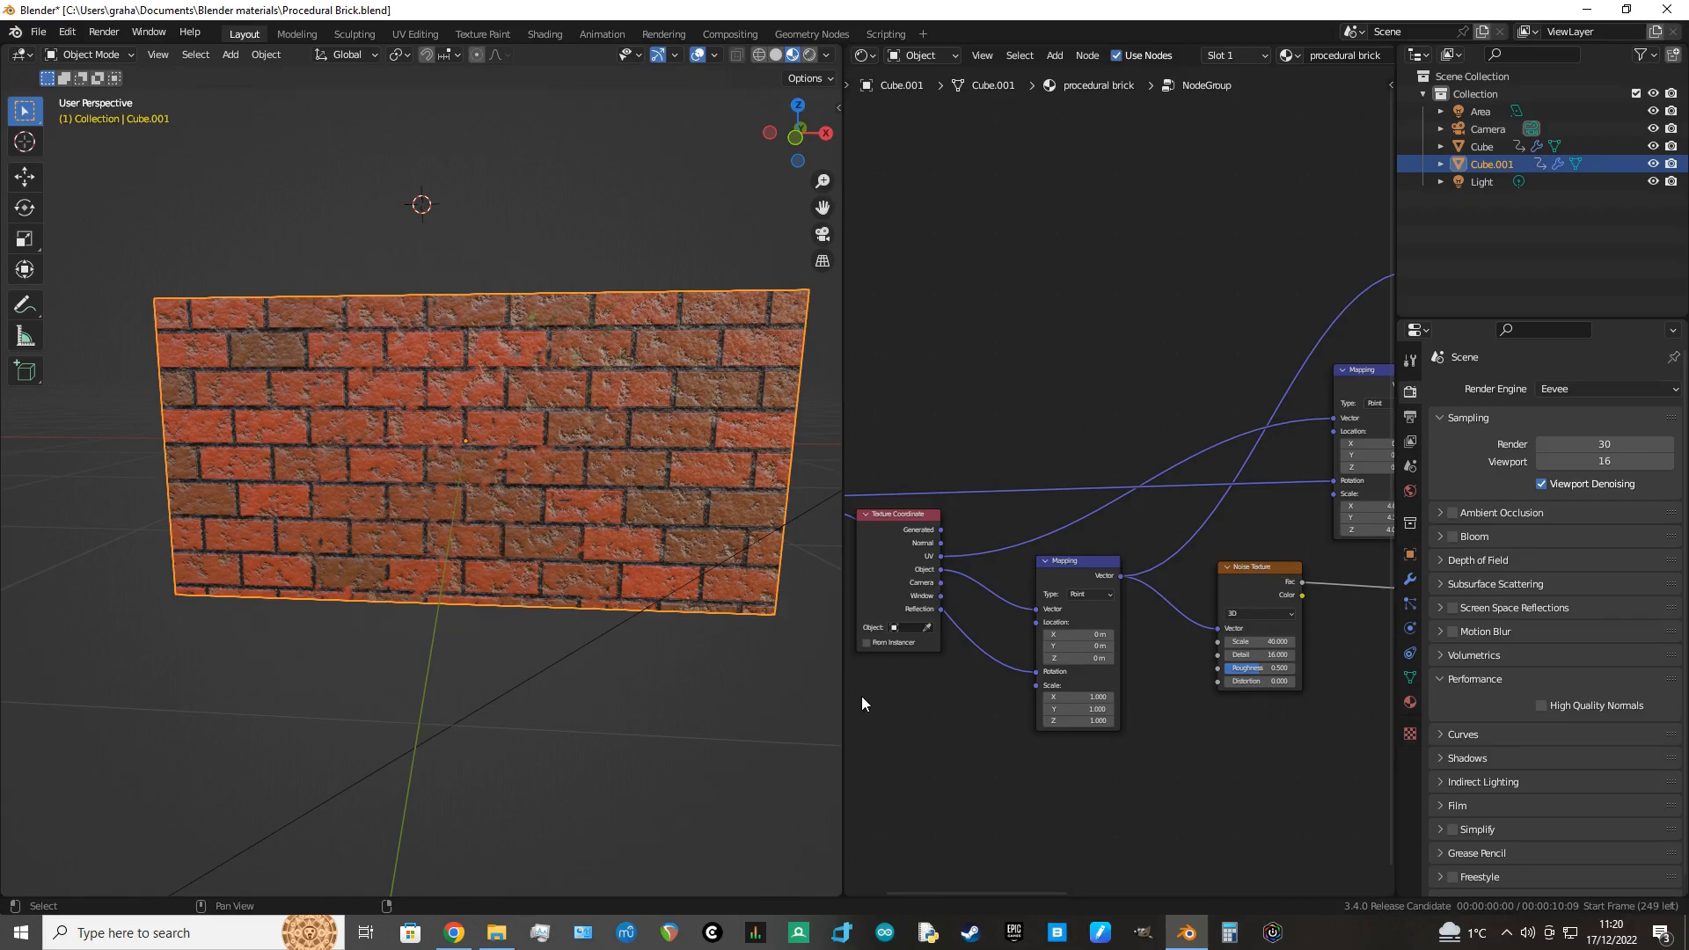
{"action": "left_click_drag", "start_coordinate": [841, 690], "coordinate": [683, 669]}
Step: Place the Group Input node above Texture Coordinate and connect both Mapping nodes' Scale sockets to new group inputs
{"action": "left_click_drag", "start_coordinate": [707, 470], "coordinate": [746, 315]}
{"action": "left_click_drag", "start_coordinate": [1255, 495], "coordinate": [783, 368]}
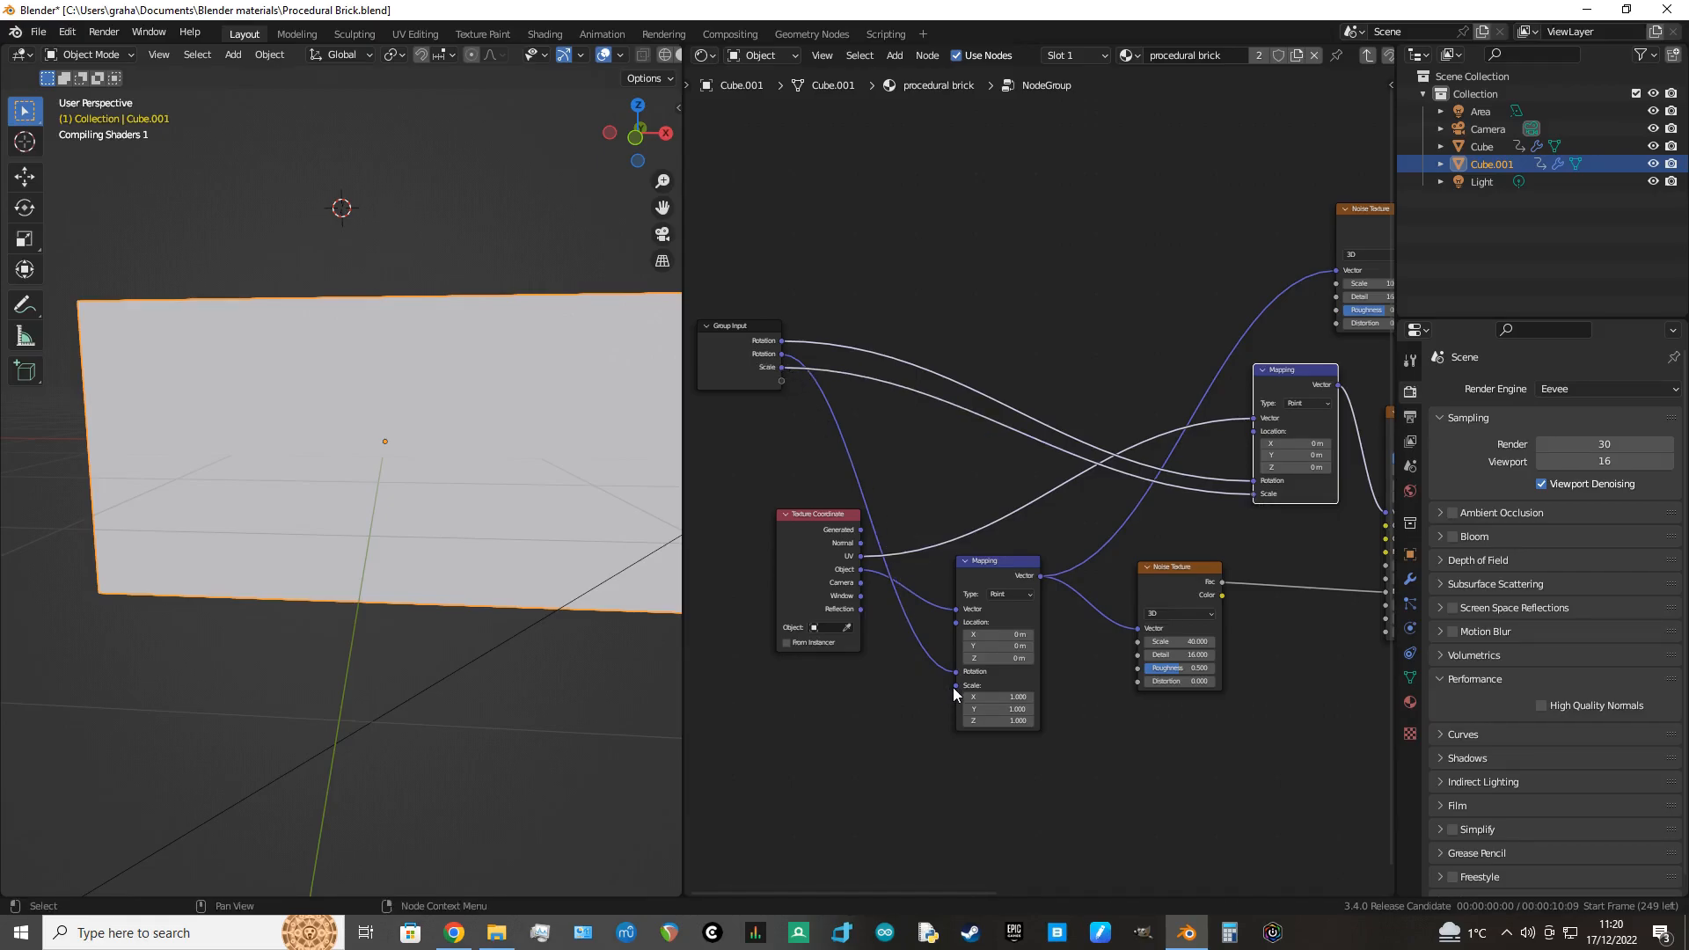
{"action": "left_click_drag", "start_coordinate": [956, 686], "coordinate": [789, 379]}
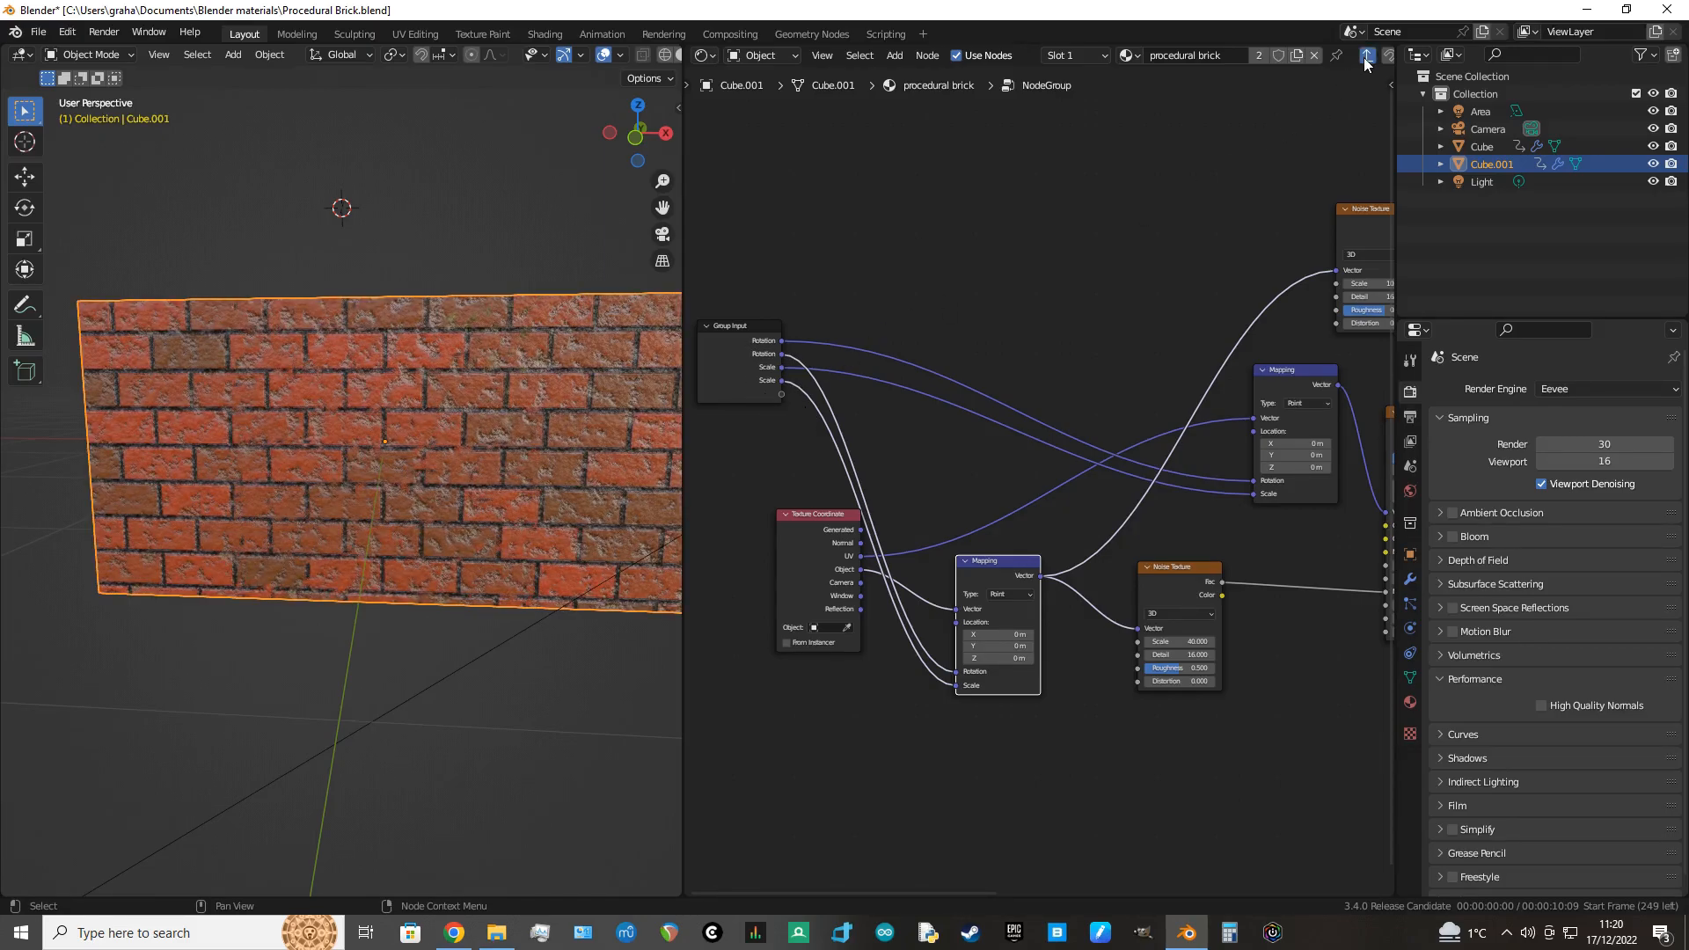
Step: Leave the node group and set its first Scale input to 10 on X, Y and Z, checking the bricks around the corner
{"action": "left_click", "coordinate": [1366, 55]}
{"action": "middle_click_drag", "start_coordinate": [1026, 425], "coordinate": [1095, 286]}
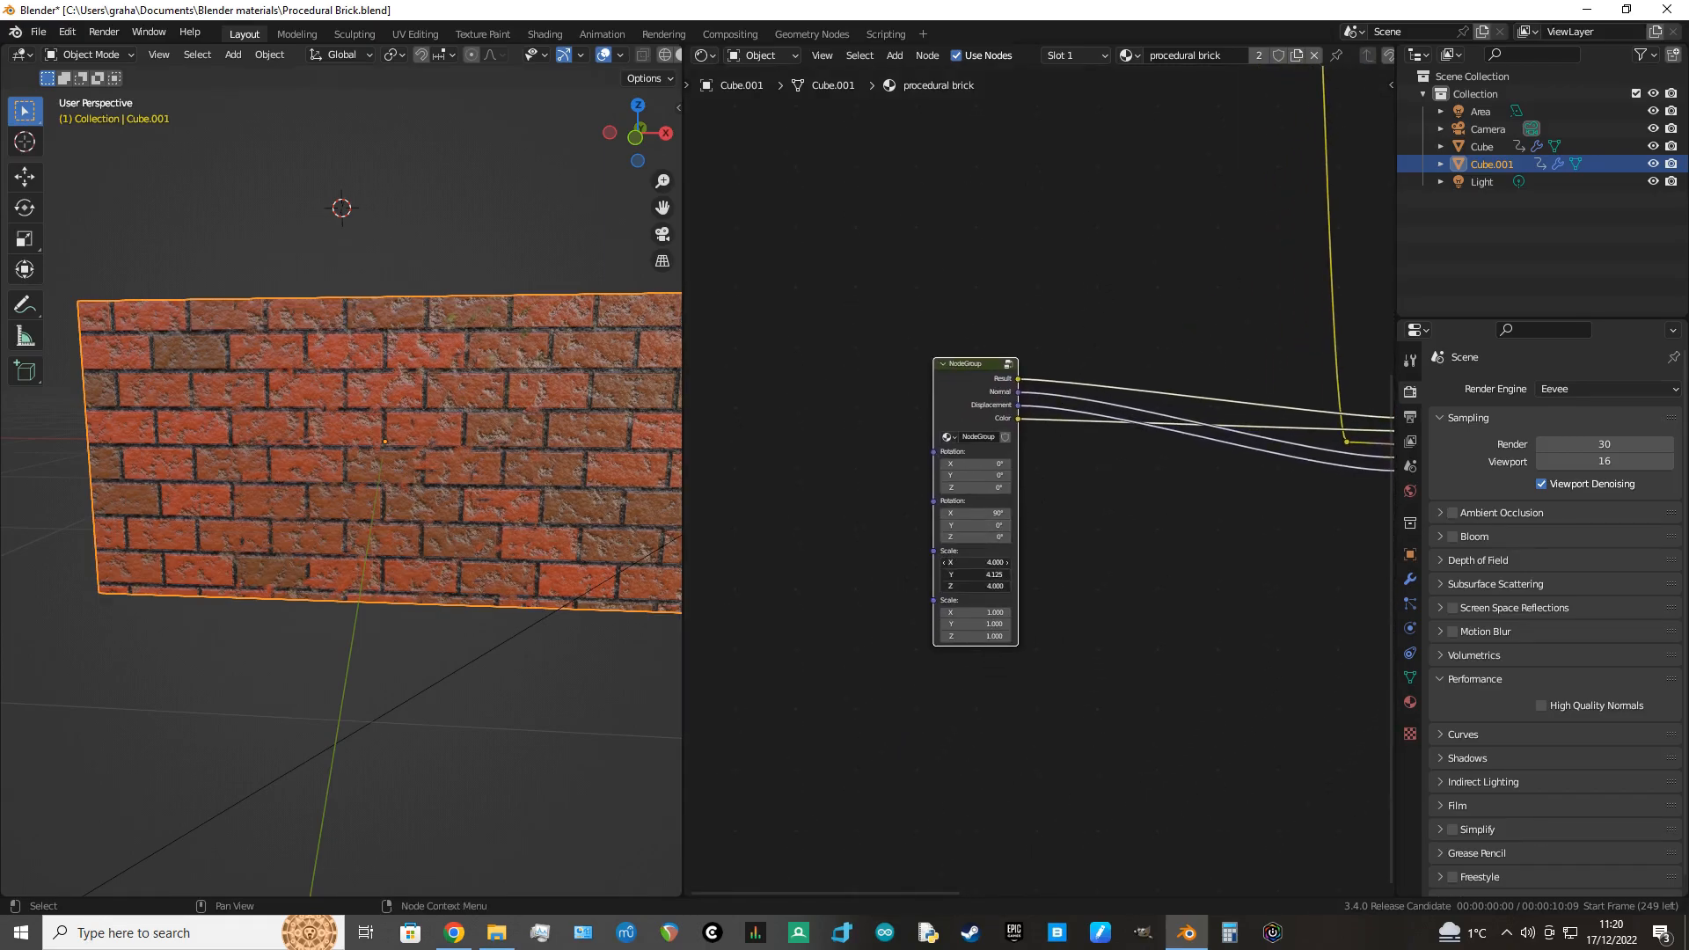
{"action": "left_click", "coordinate": [965, 562]}
{"action": "type", "text": "10"}
{"action": "key", "text": "Return"}
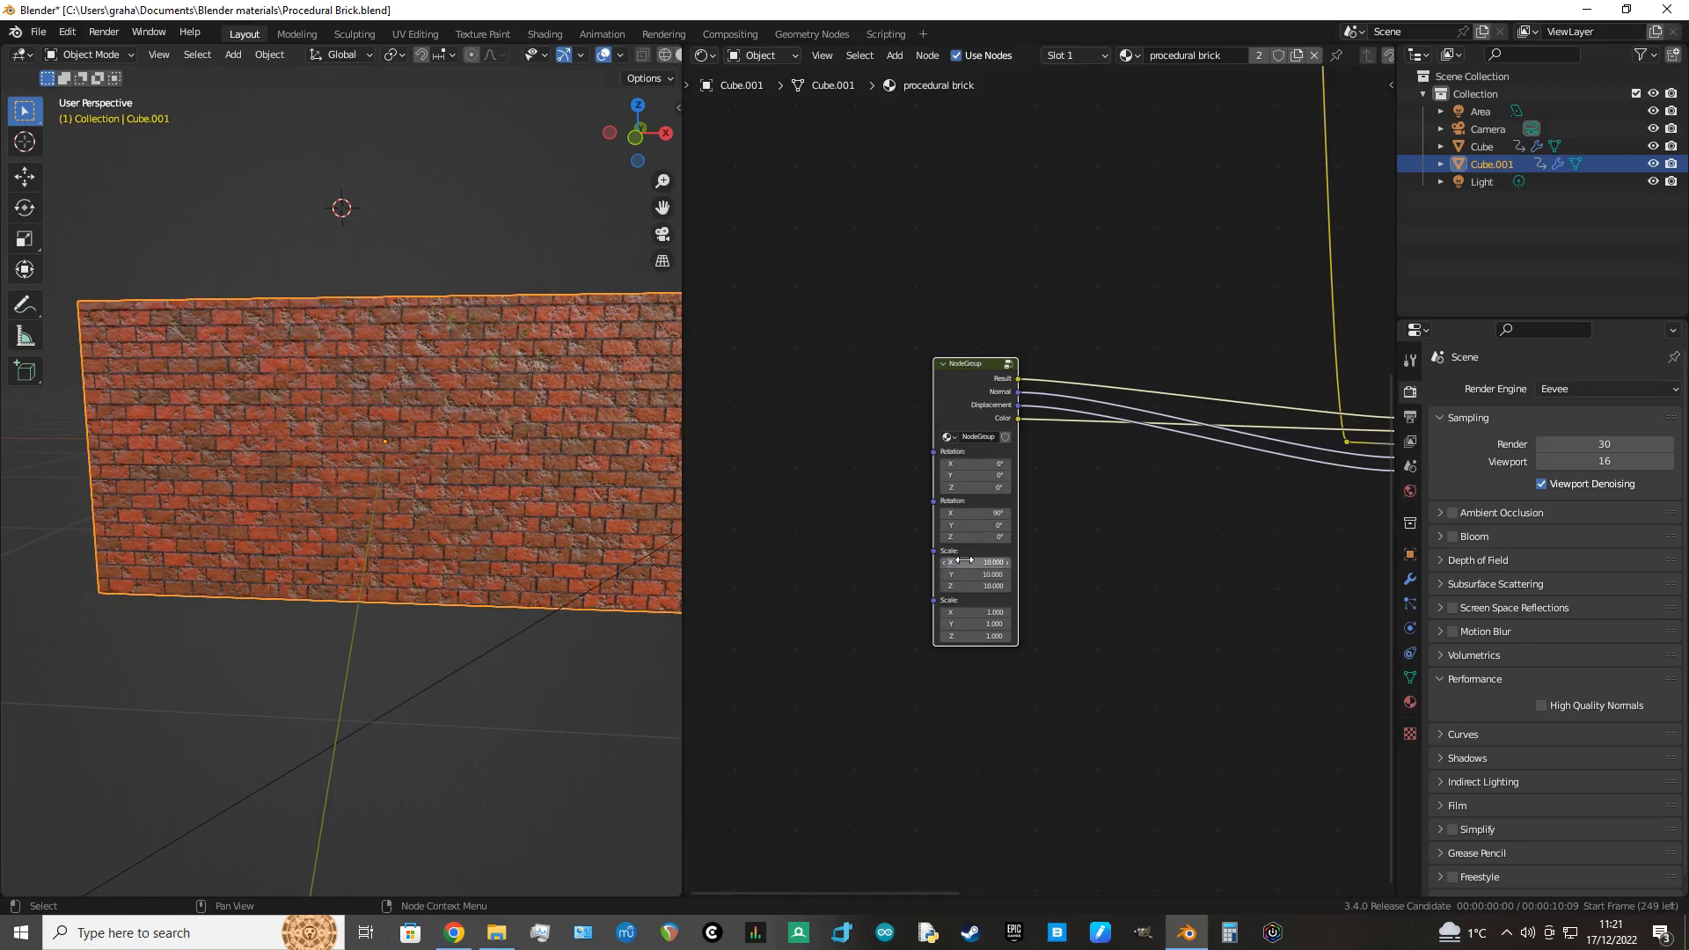
{"action": "left_click", "coordinate": [604, 656]}
{"action": "middle_click_drag", "start_coordinate": [597, 653], "coordinate": [76, 657]}
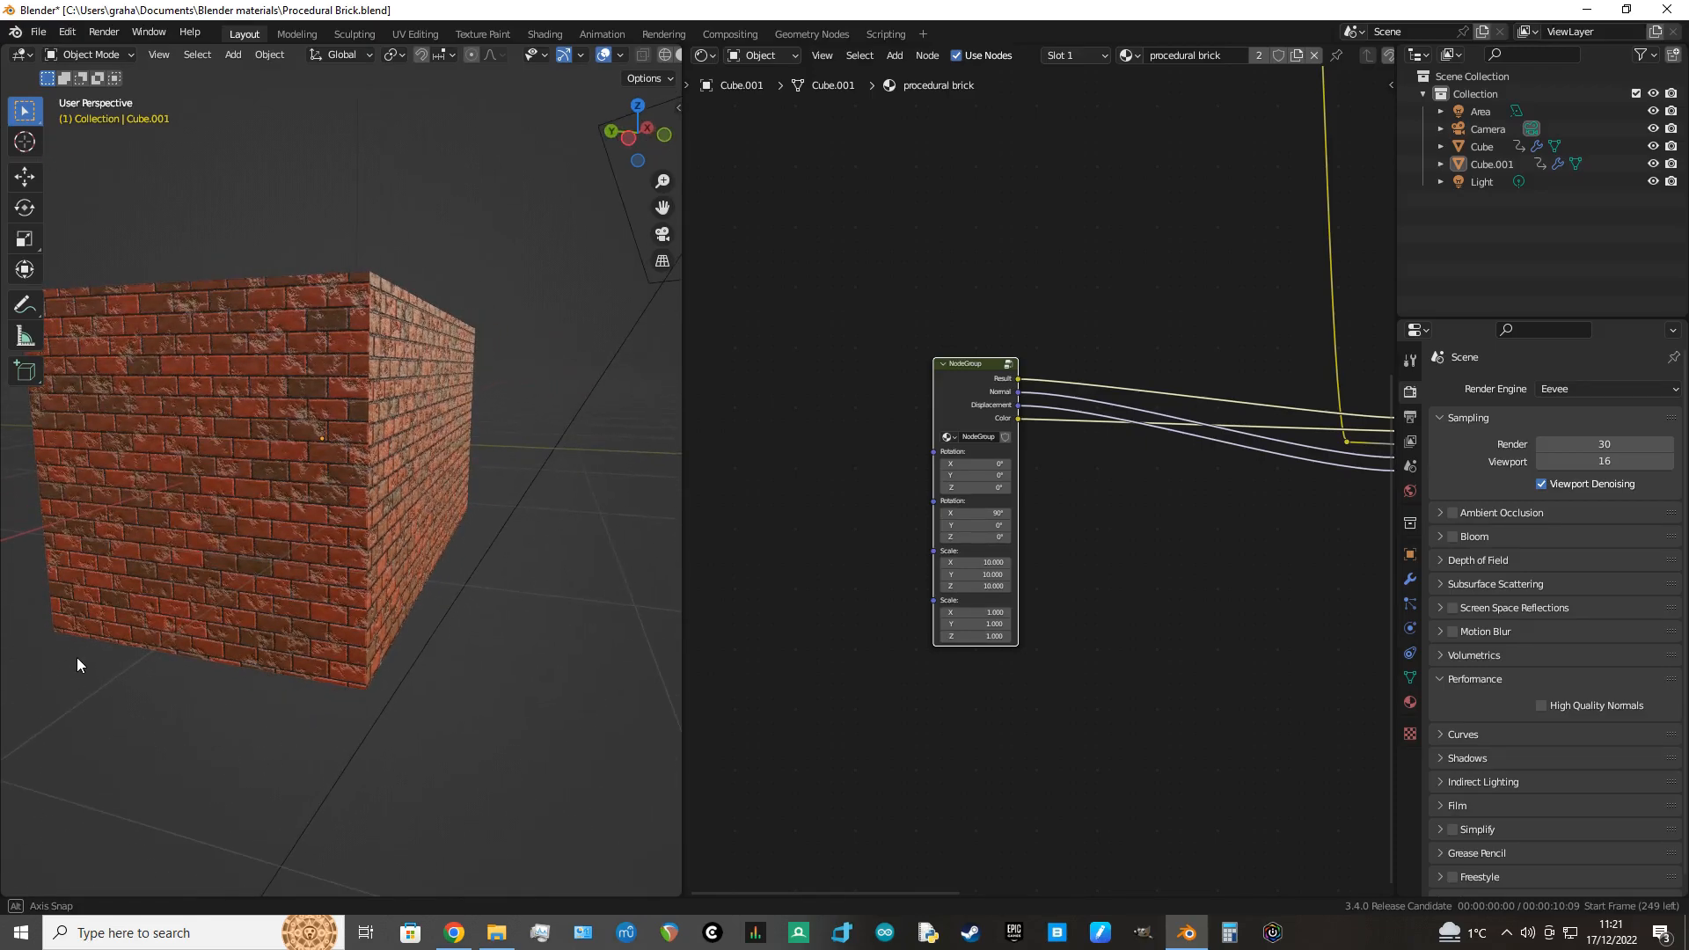
{"action": "middle_click_drag", "start_coordinate": [77, 658], "coordinate": [77, 657]}
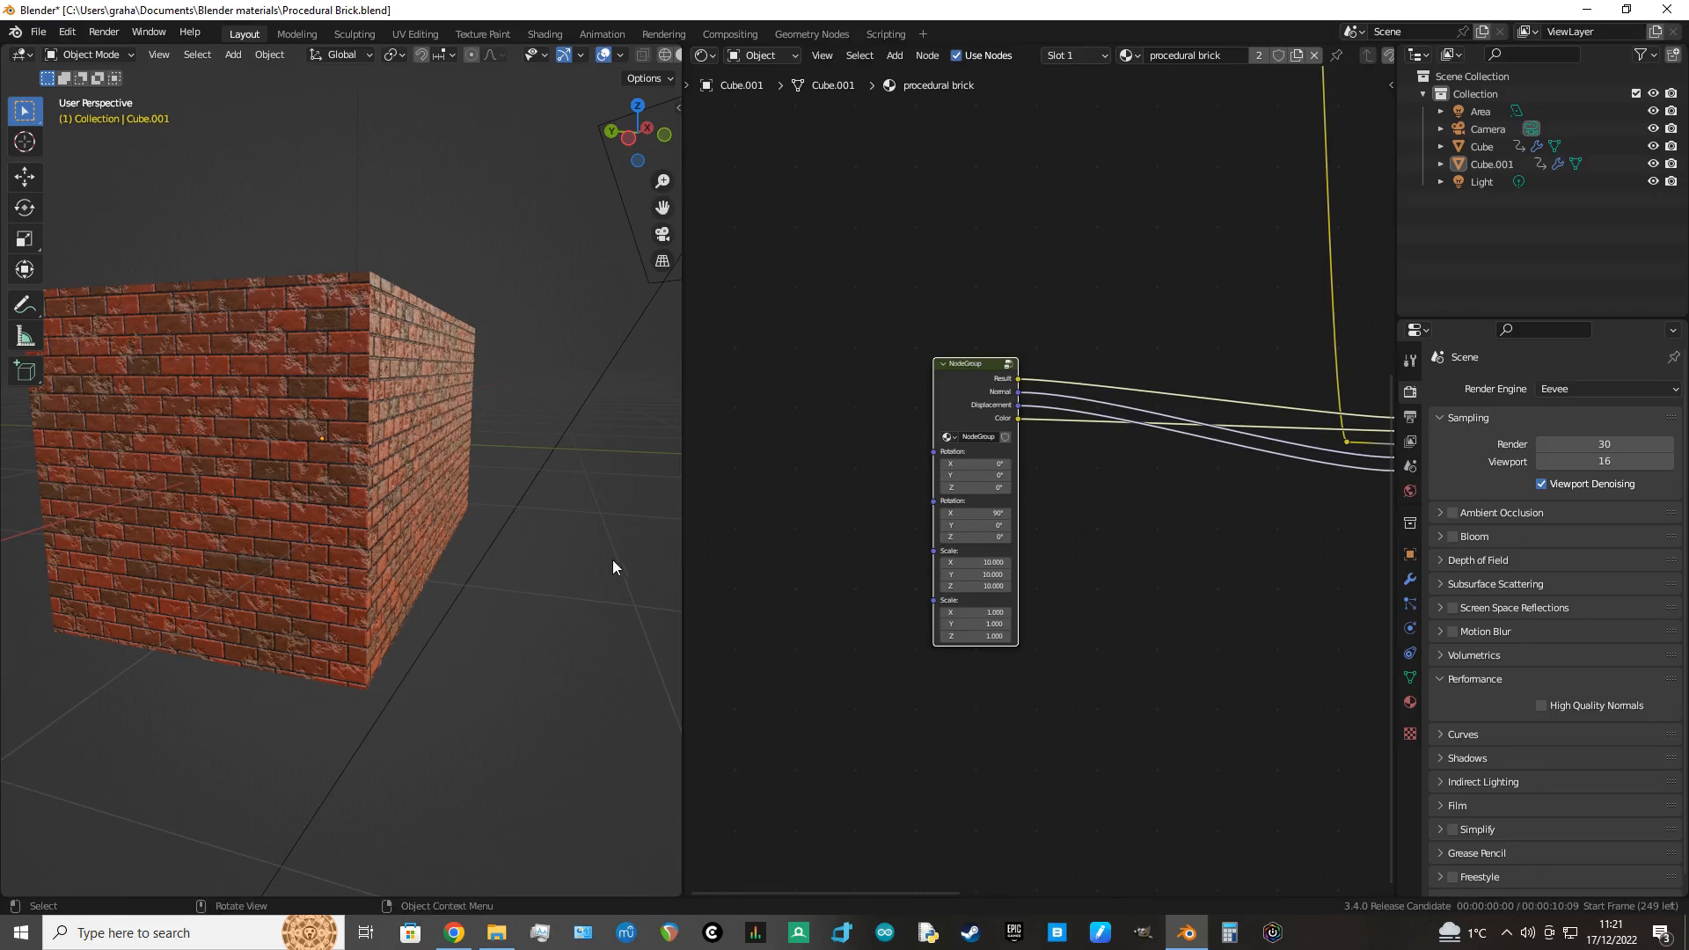
Step: Expose the UV-driven Mapping node's Location as a new group input and return to the main material nodes
{"action": "left_click", "coordinate": [1009, 365]}
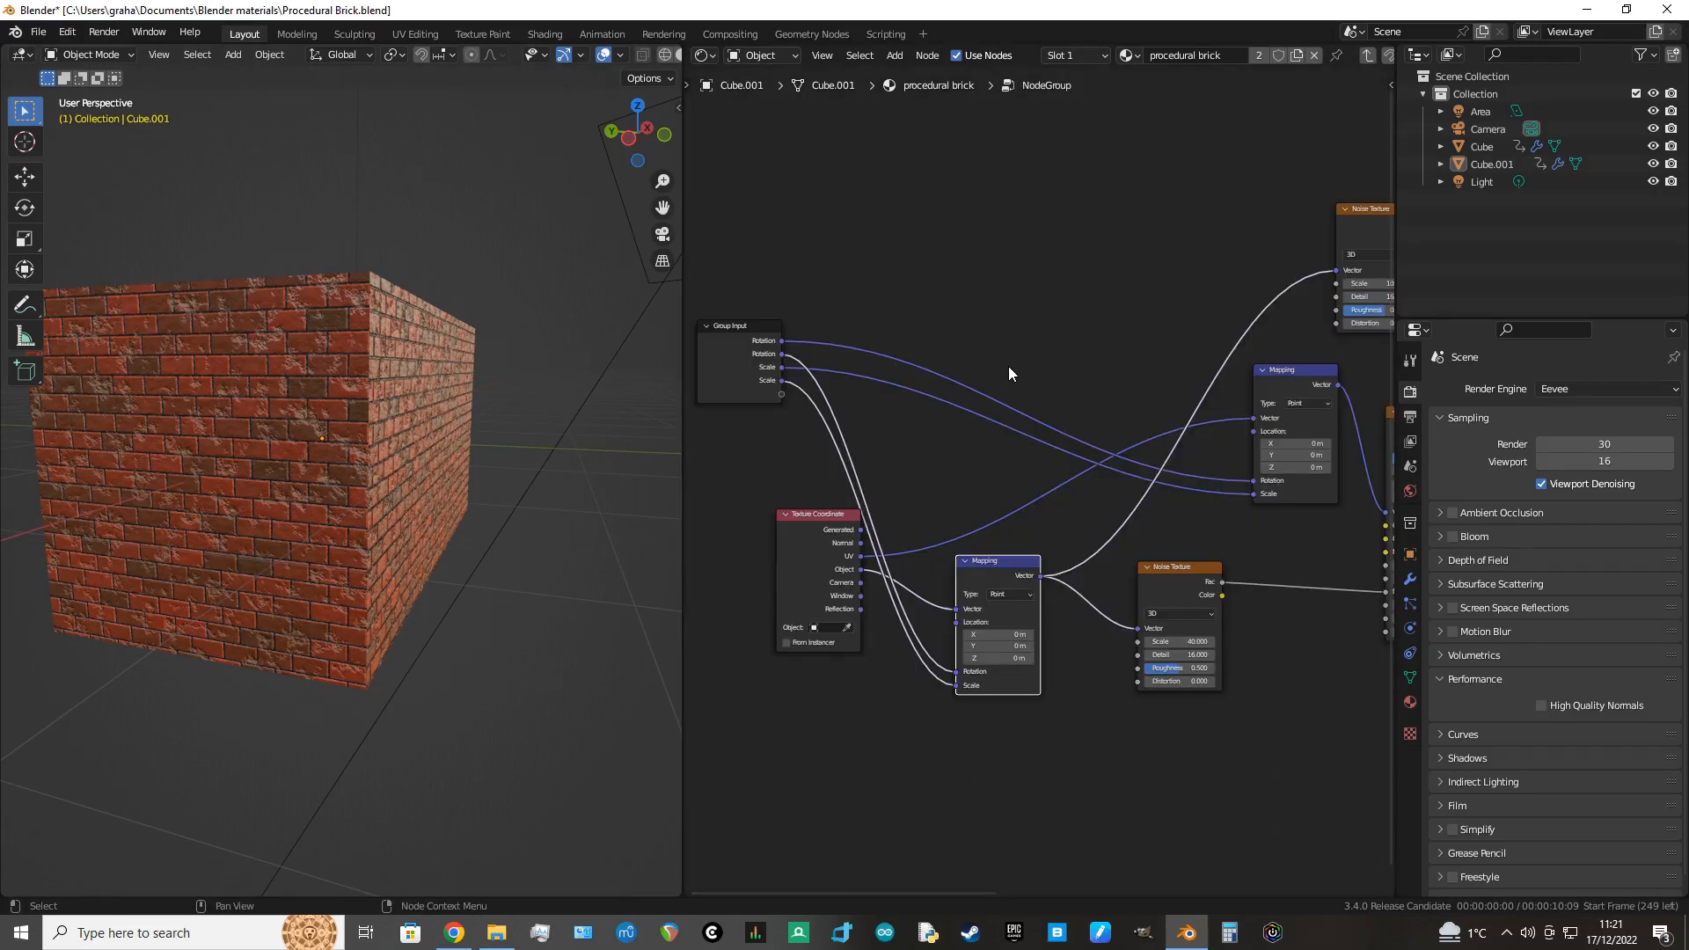
{"action": "mouse_move", "coordinate": [1019, 431]}
{"action": "middle_mouse_down", "text": "shift"}
{"action": "mouse_move", "coordinate": [851, 393]}
{"action": "mouse_move", "coordinate": [1029, 438]}
{"action": "middle_mouse_up", "text": "shift"}
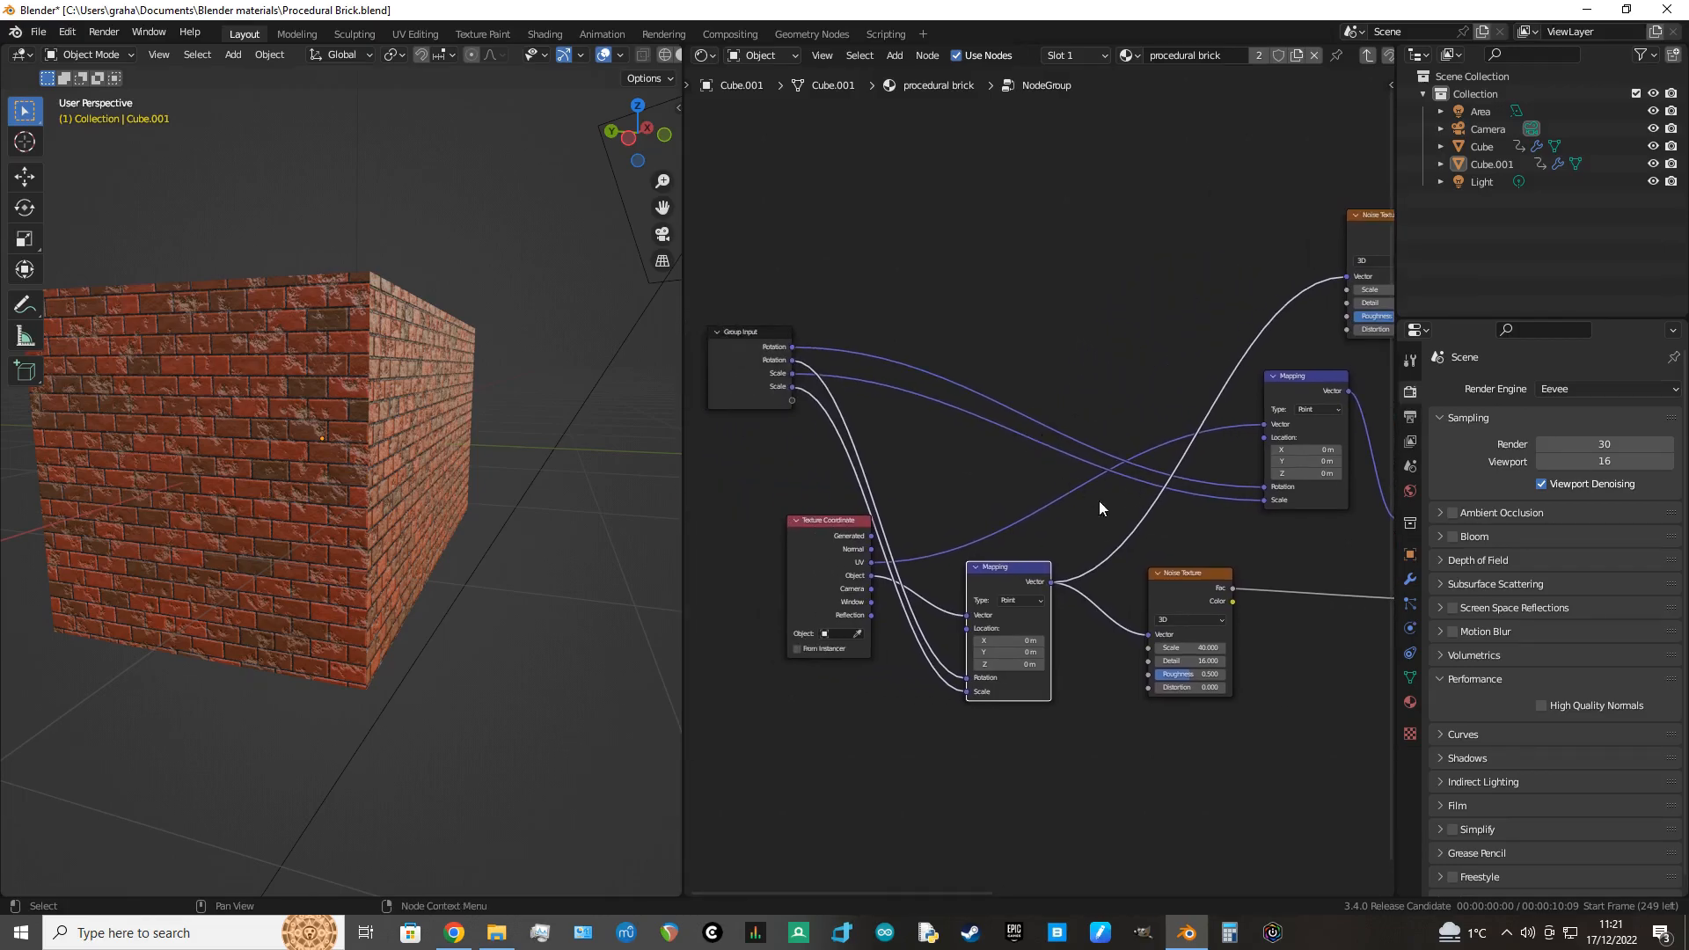
{"action": "left_click_drag", "start_coordinate": [1265, 440], "coordinate": [792, 401]}
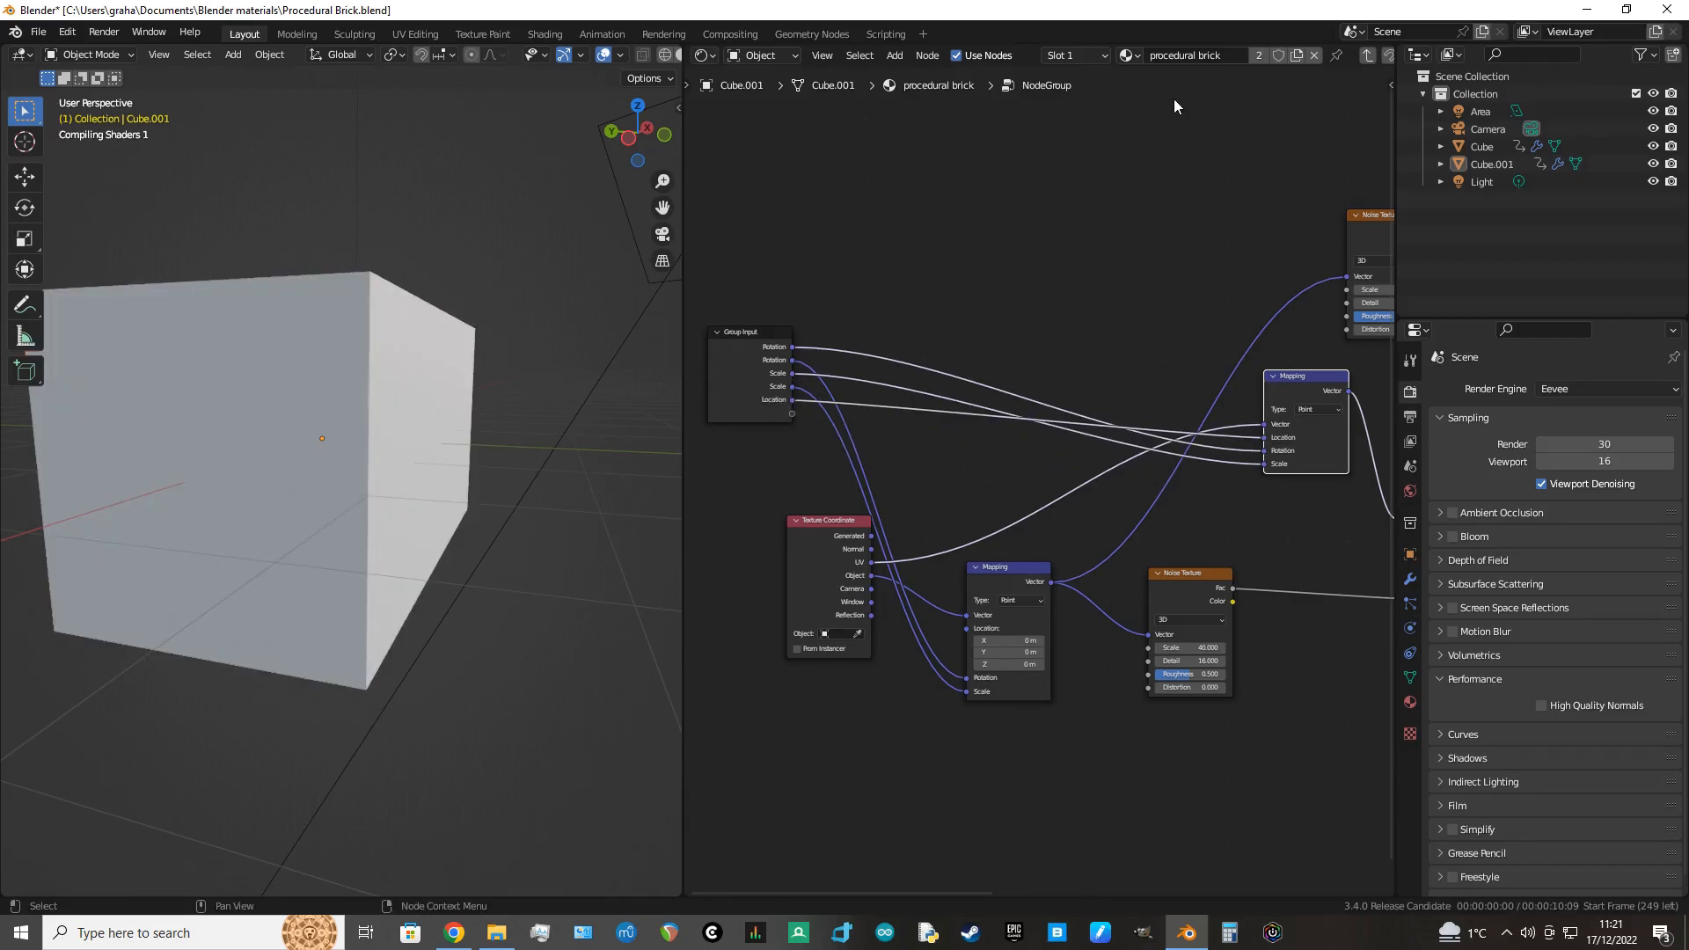
{"action": "left_click", "coordinate": [1366, 55]}
{"action": "middle_click_drag", "start_coordinate": [854, 443], "coordinate": [855, 337]}
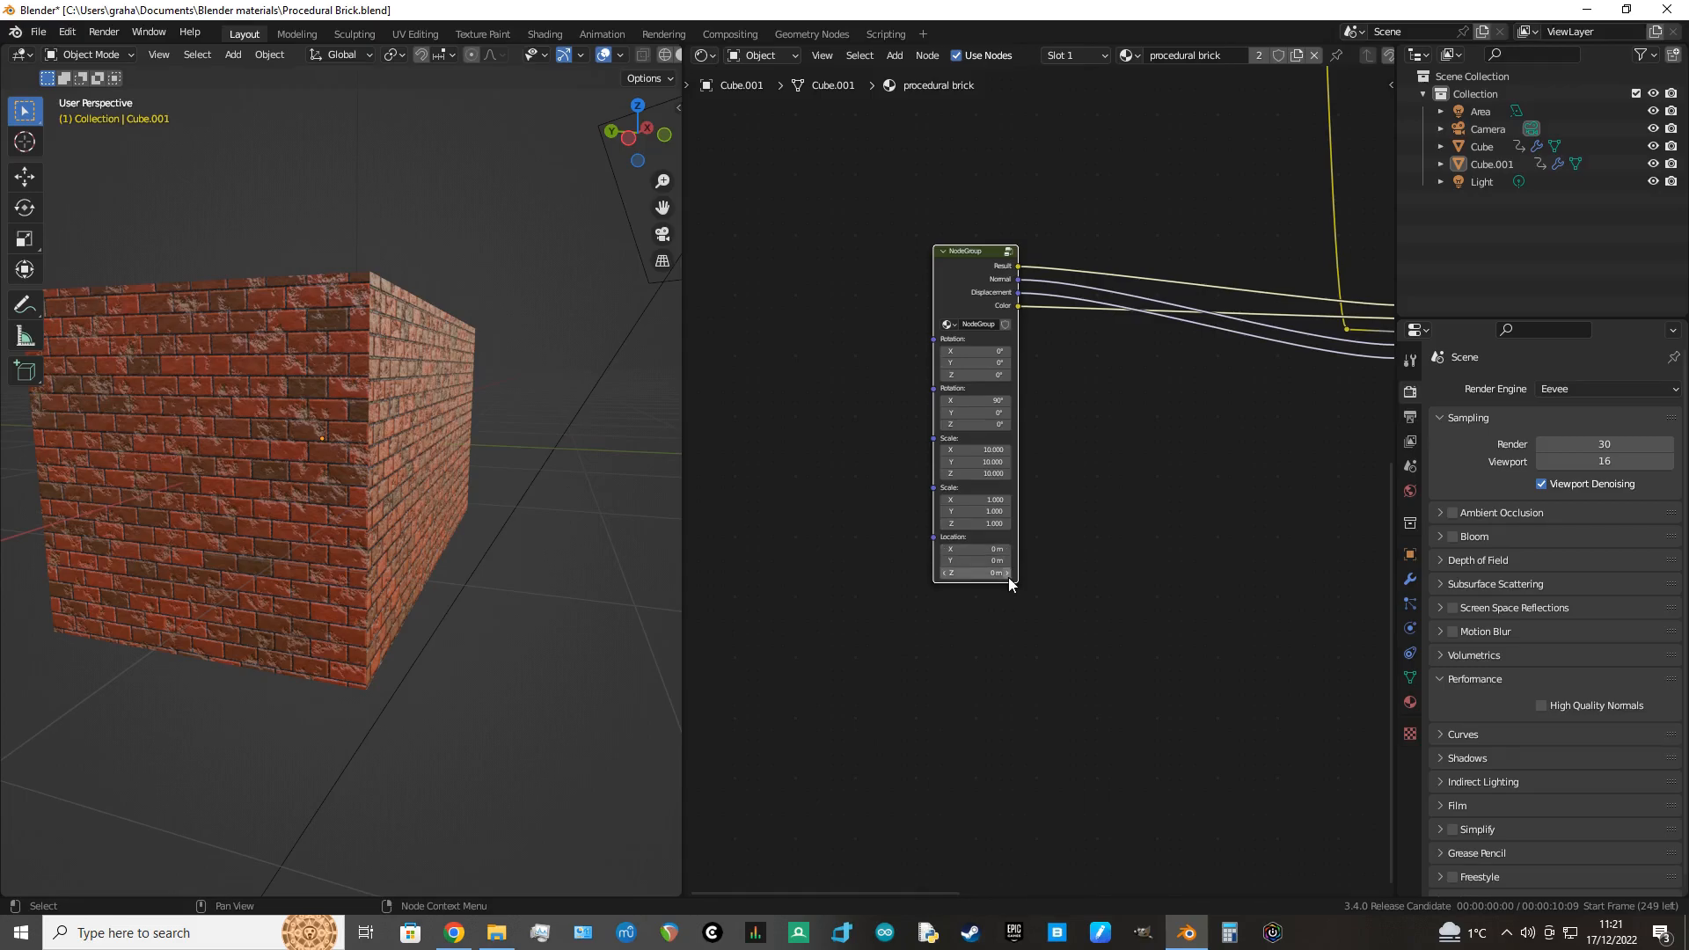
Step: Try values of 0.2 m and 0.05 m for the brick group's Location Y
{"action": "left_click_drag", "start_coordinate": [1006, 574], "coordinate": [1007, 562]}
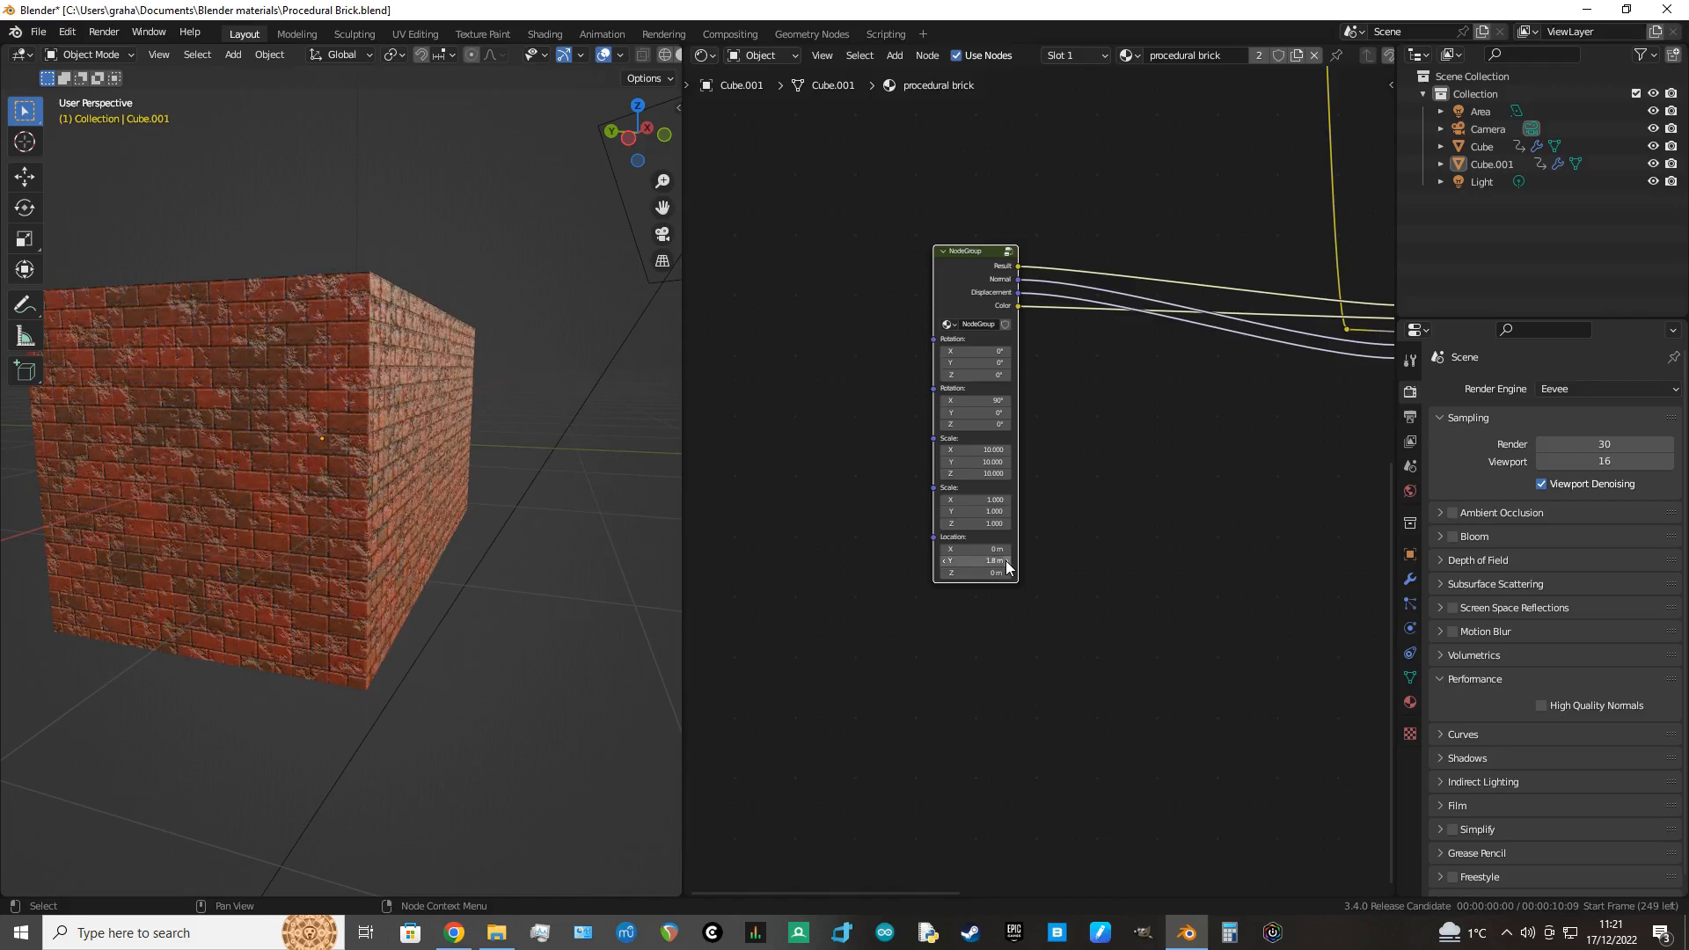
{"action": "left_click", "coordinate": [944, 562]}
{"action": "left_click", "coordinate": [965, 562]}
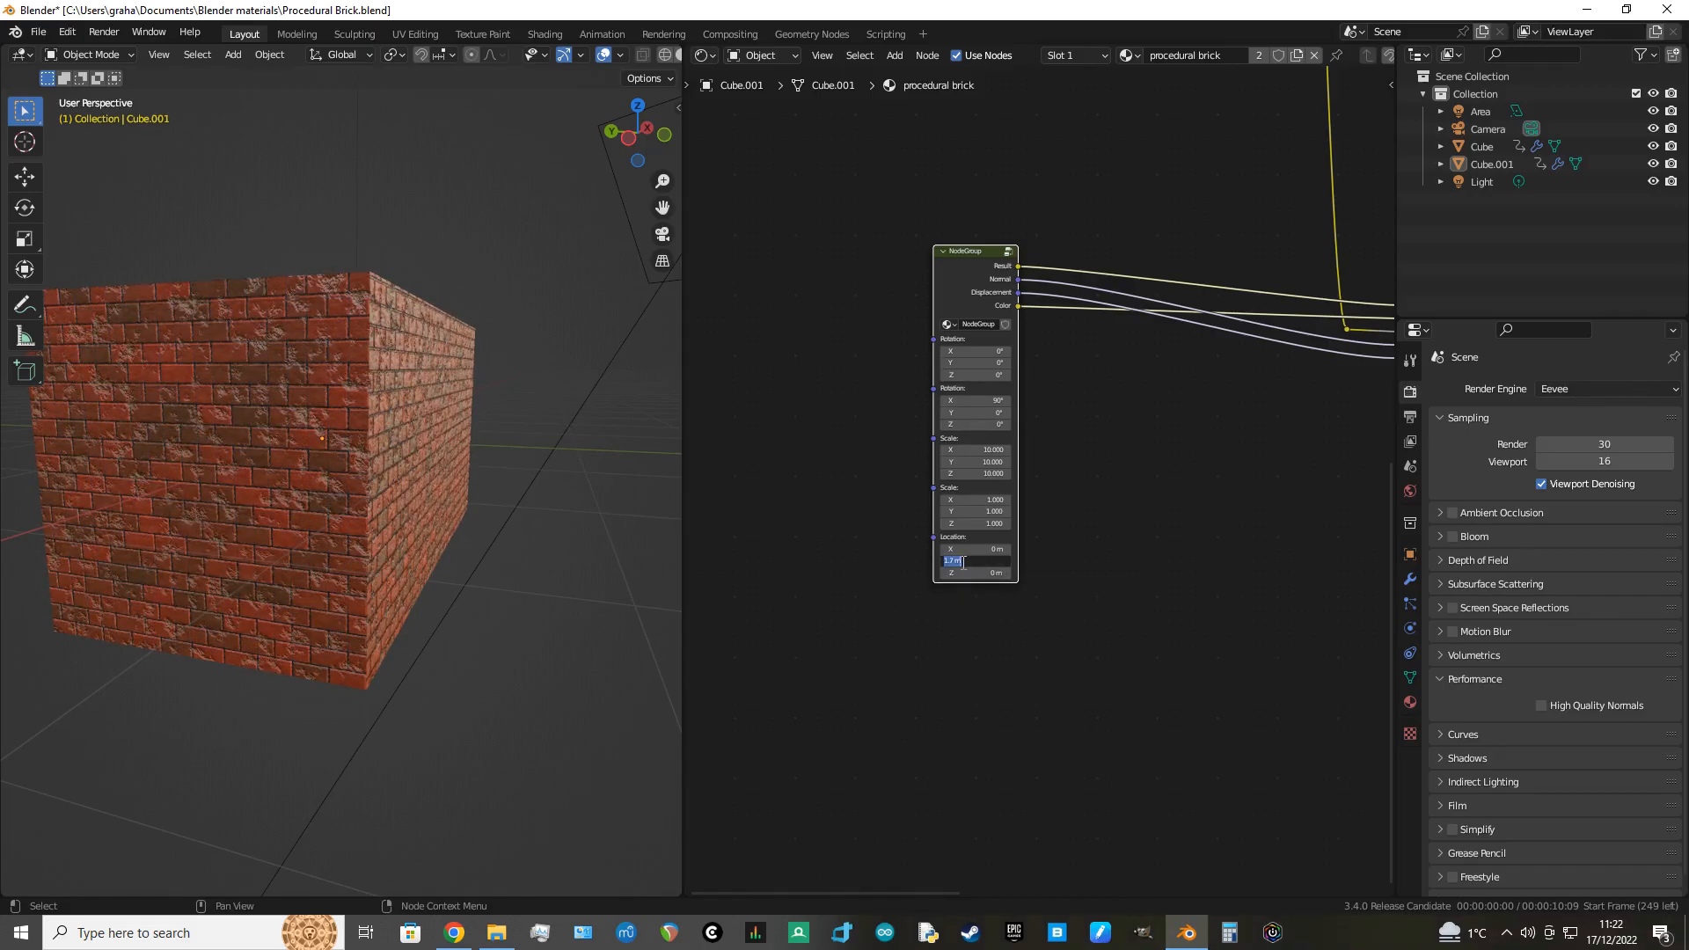
{"action": "key", "text": "BackSpace"}
{"action": "type", "text": "0.2"}
{"action": "key", "text": "Return"}
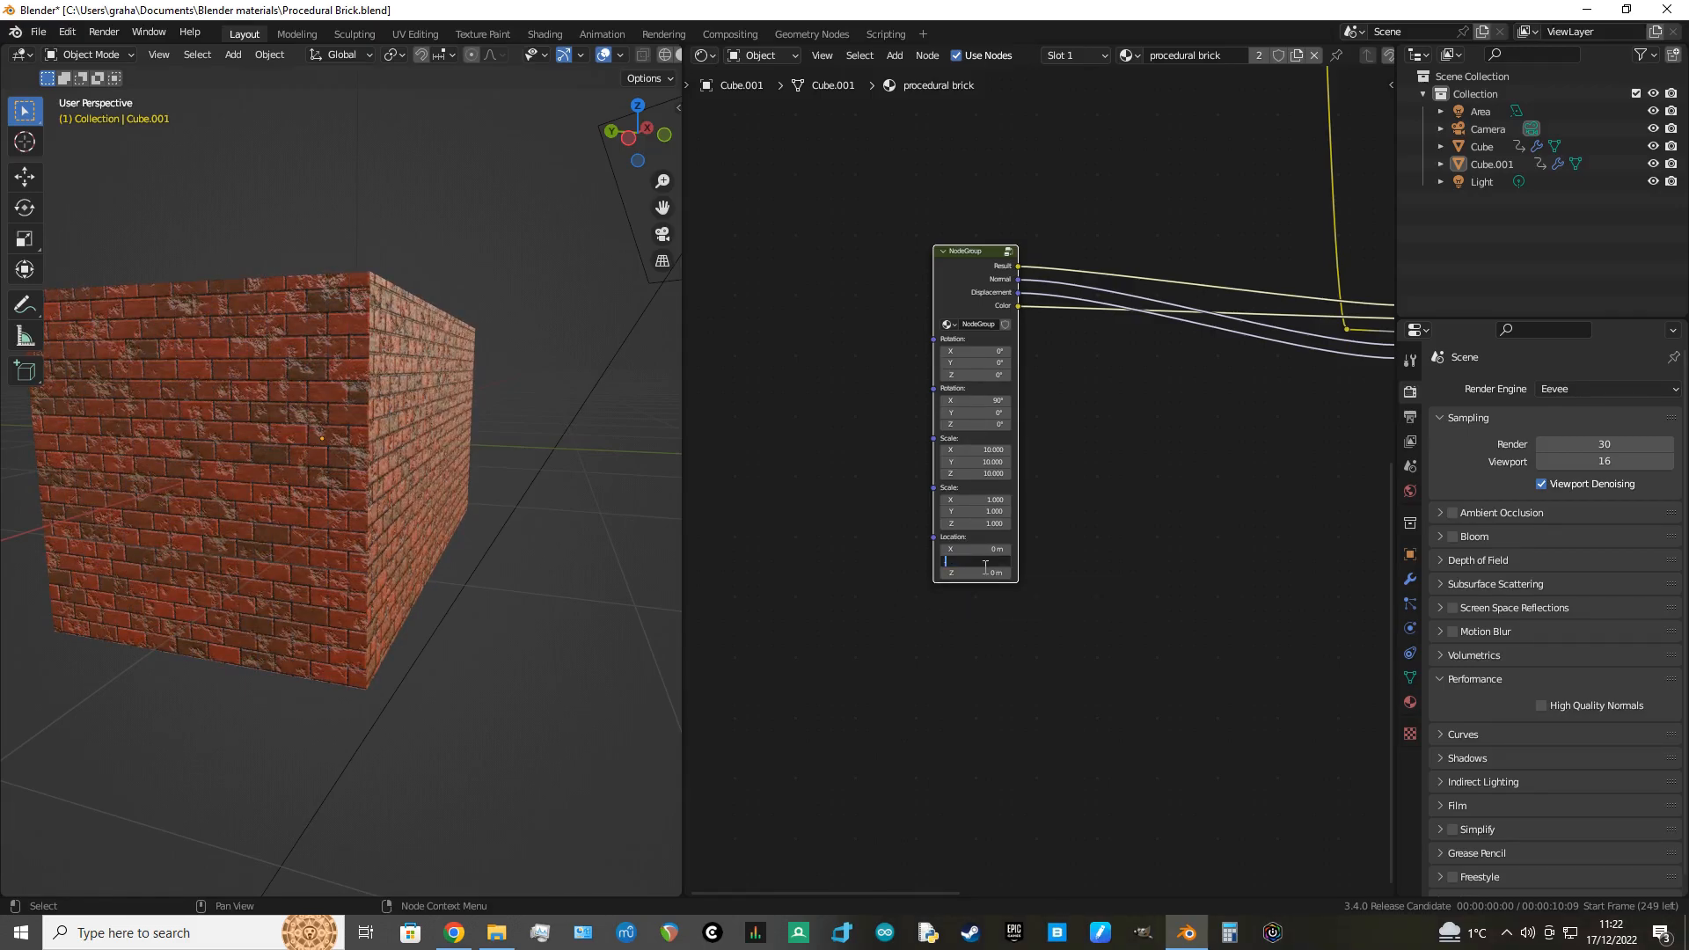
{"action": "left_click", "coordinate": [983, 567]}
{"action": "type", "text": "0.05"}
{"action": "key", "text": "Return"}
Step: Examine the block's corner up close while trying 0.055 m and 0.0475 m for Location Y
{"action": "scroll", "coordinate": [432, 598], "scroll_direction": "up", "scroll_amount": 5}
{"action": "left_click", "coordinate": [984, 562]}
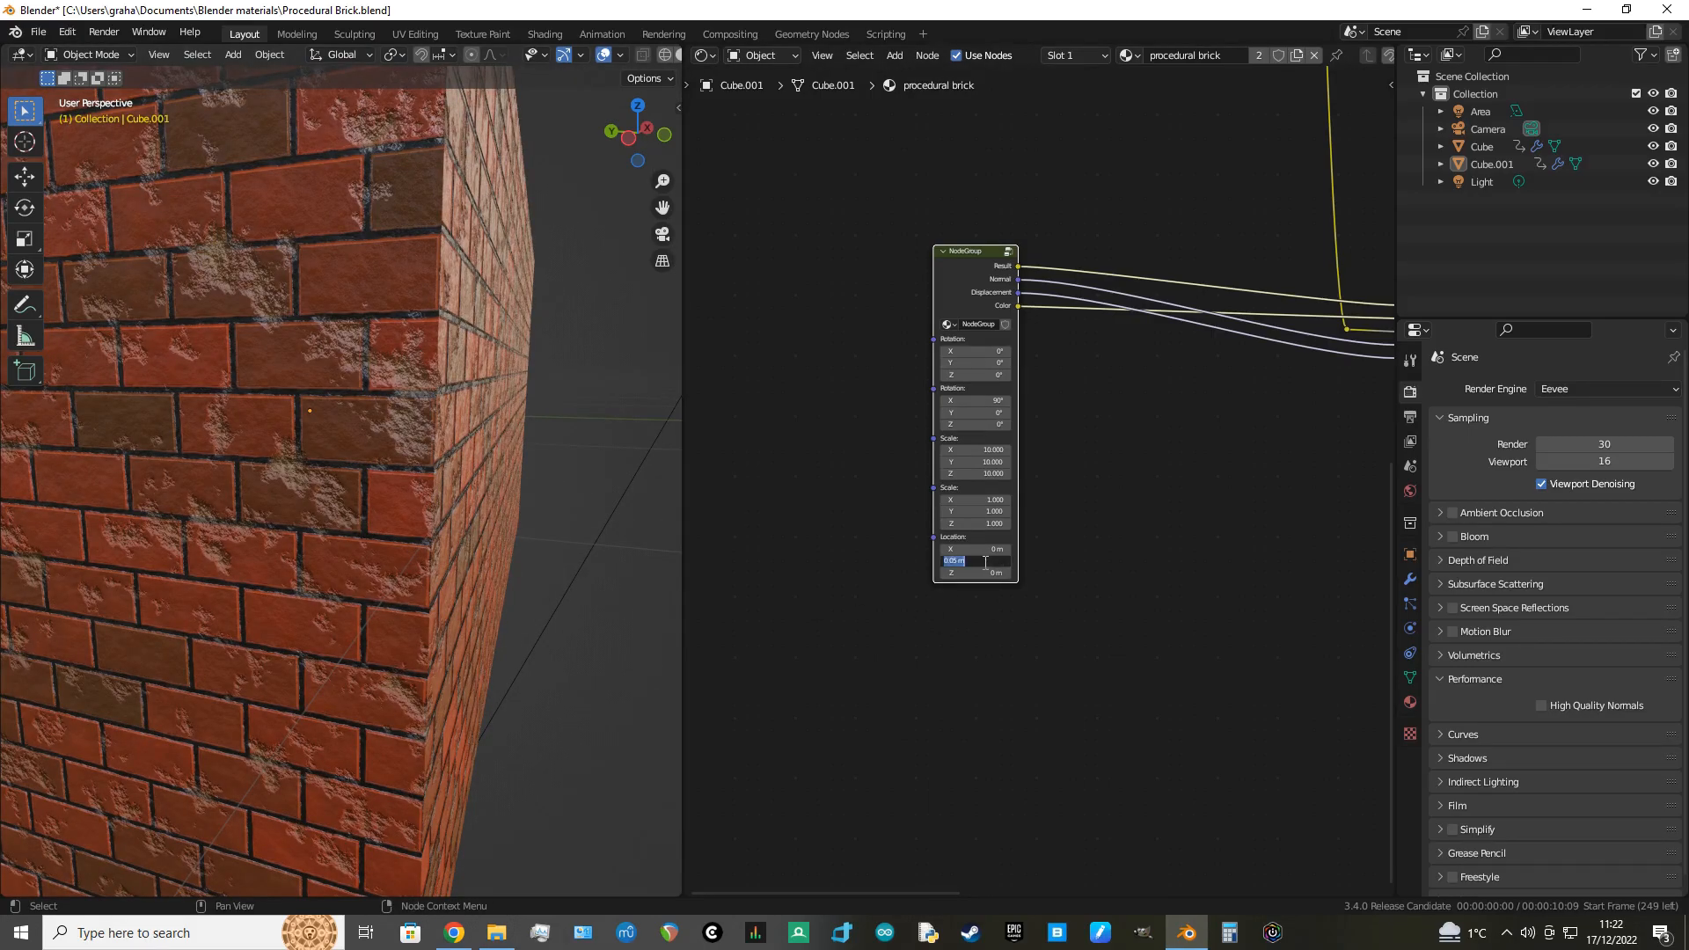
{"action": "type", "text": "0.055"}
{"action": "key", "text": "Return"}
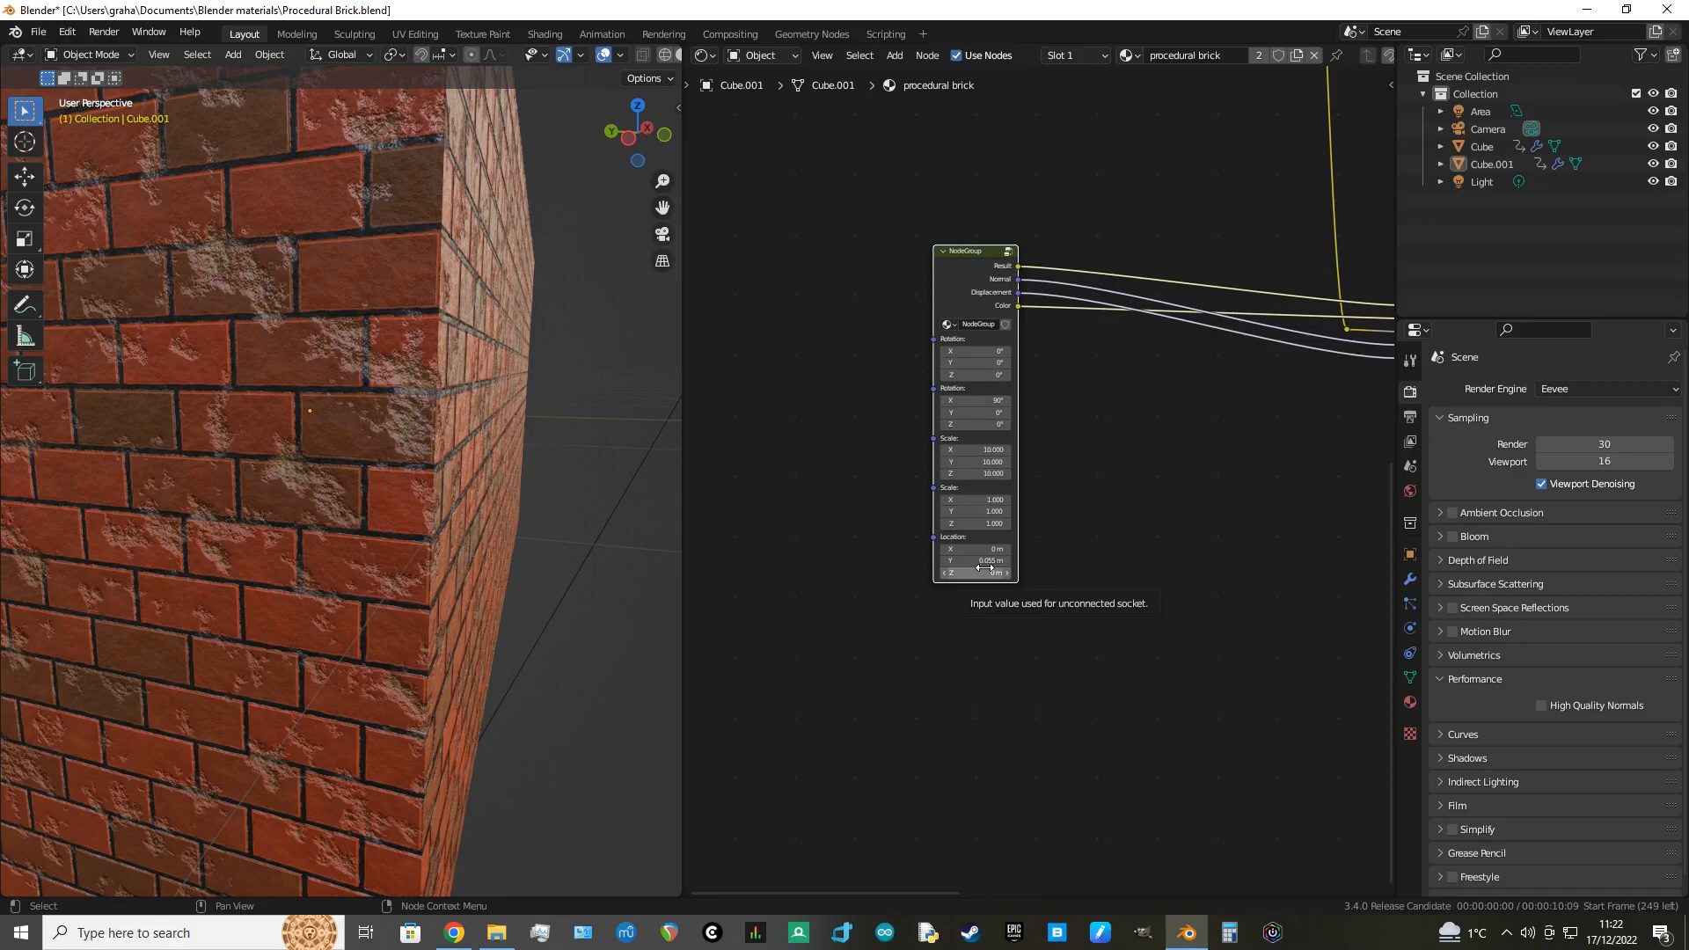
{"action": "left_click", "coordinate": [985, 562]}
{"action": "type", "text": "0.0475"}
{"action": "key", "text": "Return"}
{"action": "left_click", "coordinate": [986, 564]}
{"action": "key", "text": "Return"}
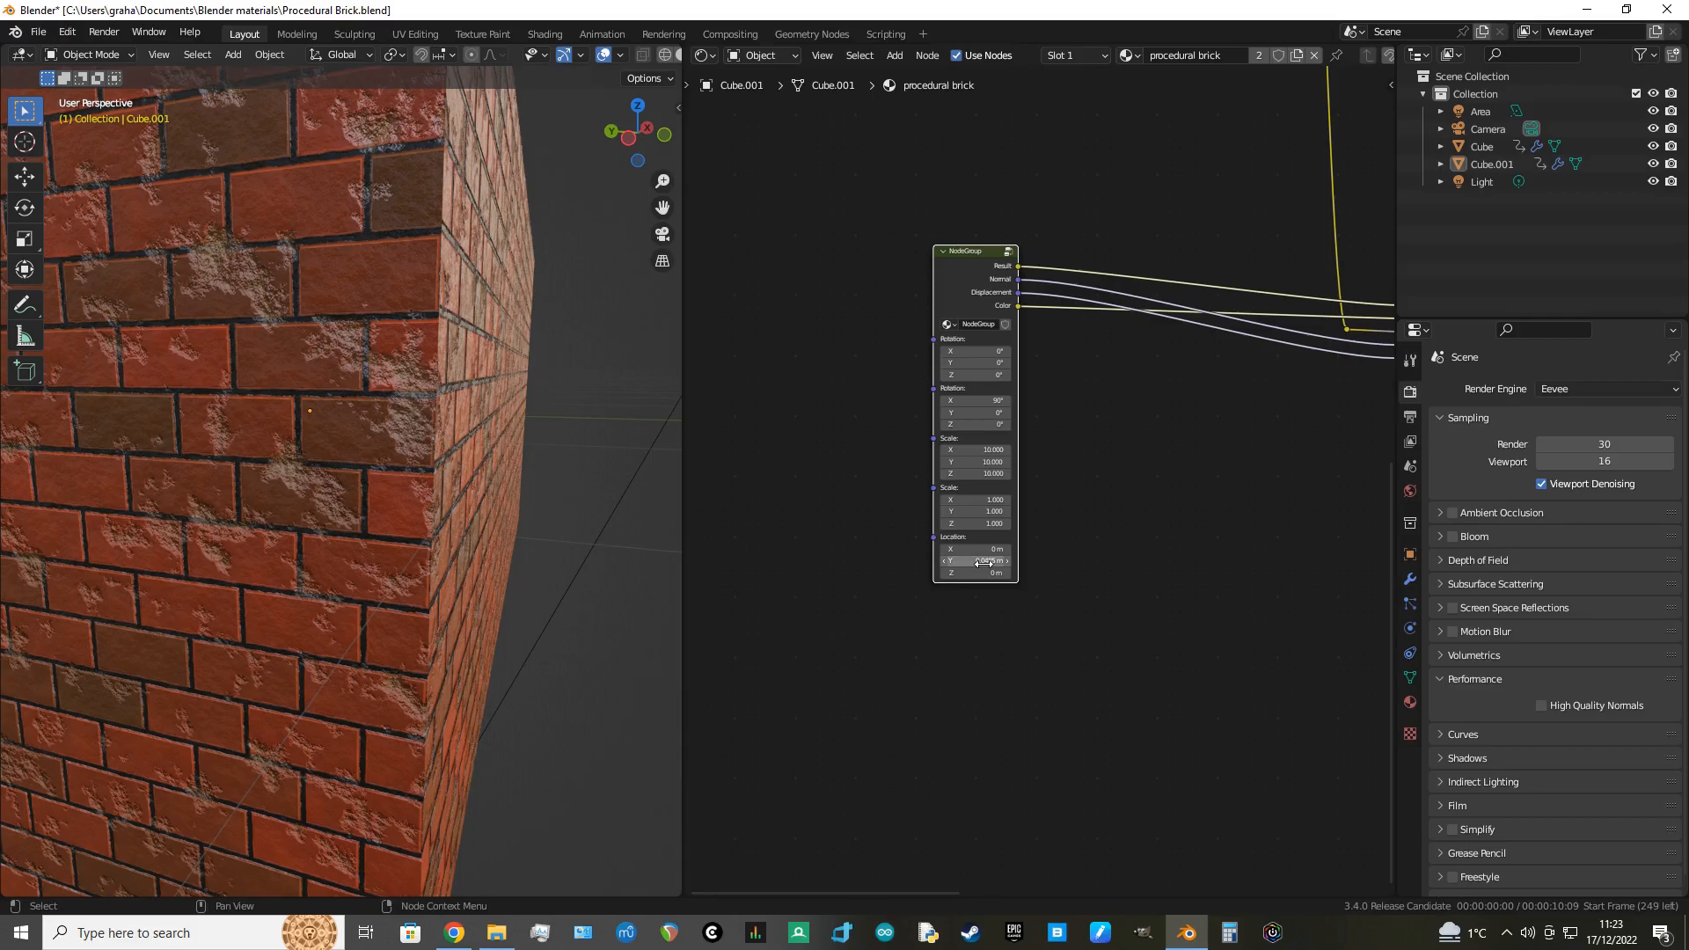
Step: Try finer brick offsets of 0.045 m and 0.046 m for Location Y
{"action": "scroll", "coordinate": [963, 584], "scroll_direction": "up", "scroll_amount": 2}
{"action": "left_click_drag", "start_coordinate": [963, 598], "coordinate": [994, 605]}
{"action": "double_click", "coordinate": [993, 602]}
{"action": "type", "text": "0.045"}
{"action": "key", "text": "Return"}
{"action": "double_click", "coordinate": [973, 598]}
{"action": "type", "text": ".04"}
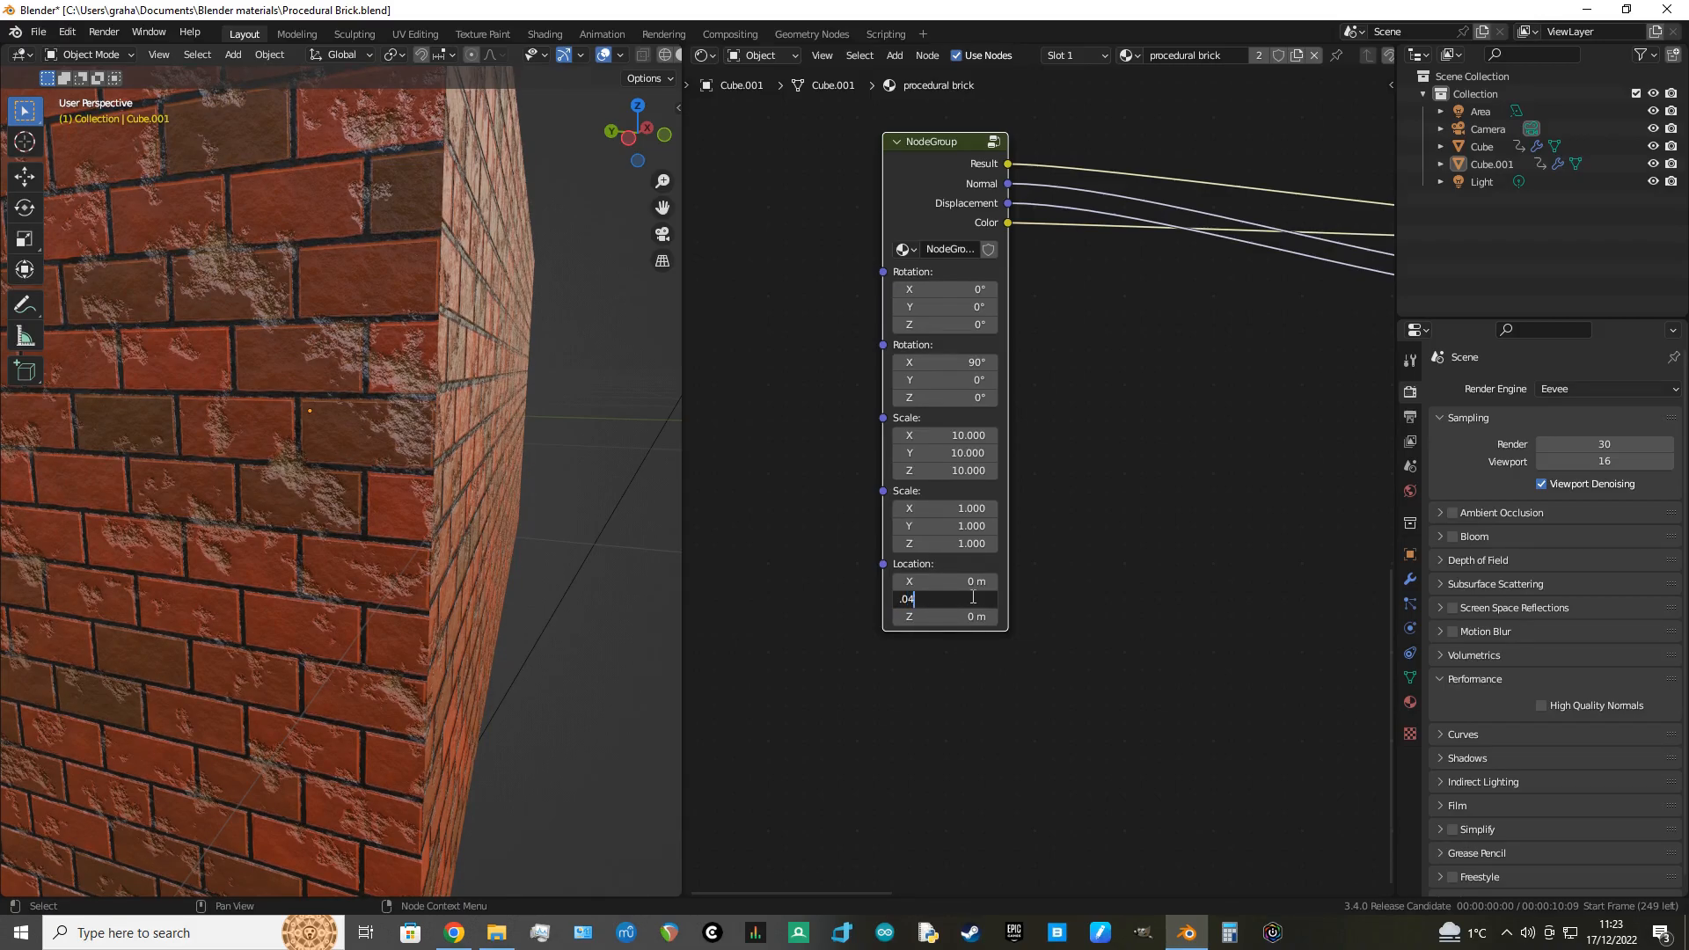
{"action": "type", "text": "60"}
{"action": "key", "text": "Return"}
Step: Try smaller brick offsets of 0.0425 m and 0.025 m for Location Y
{"action": "double_click", "coordinate": [971, 596]}
{"action": "type", "text": ".0425"}
{"action": "key", "text": "Return"}
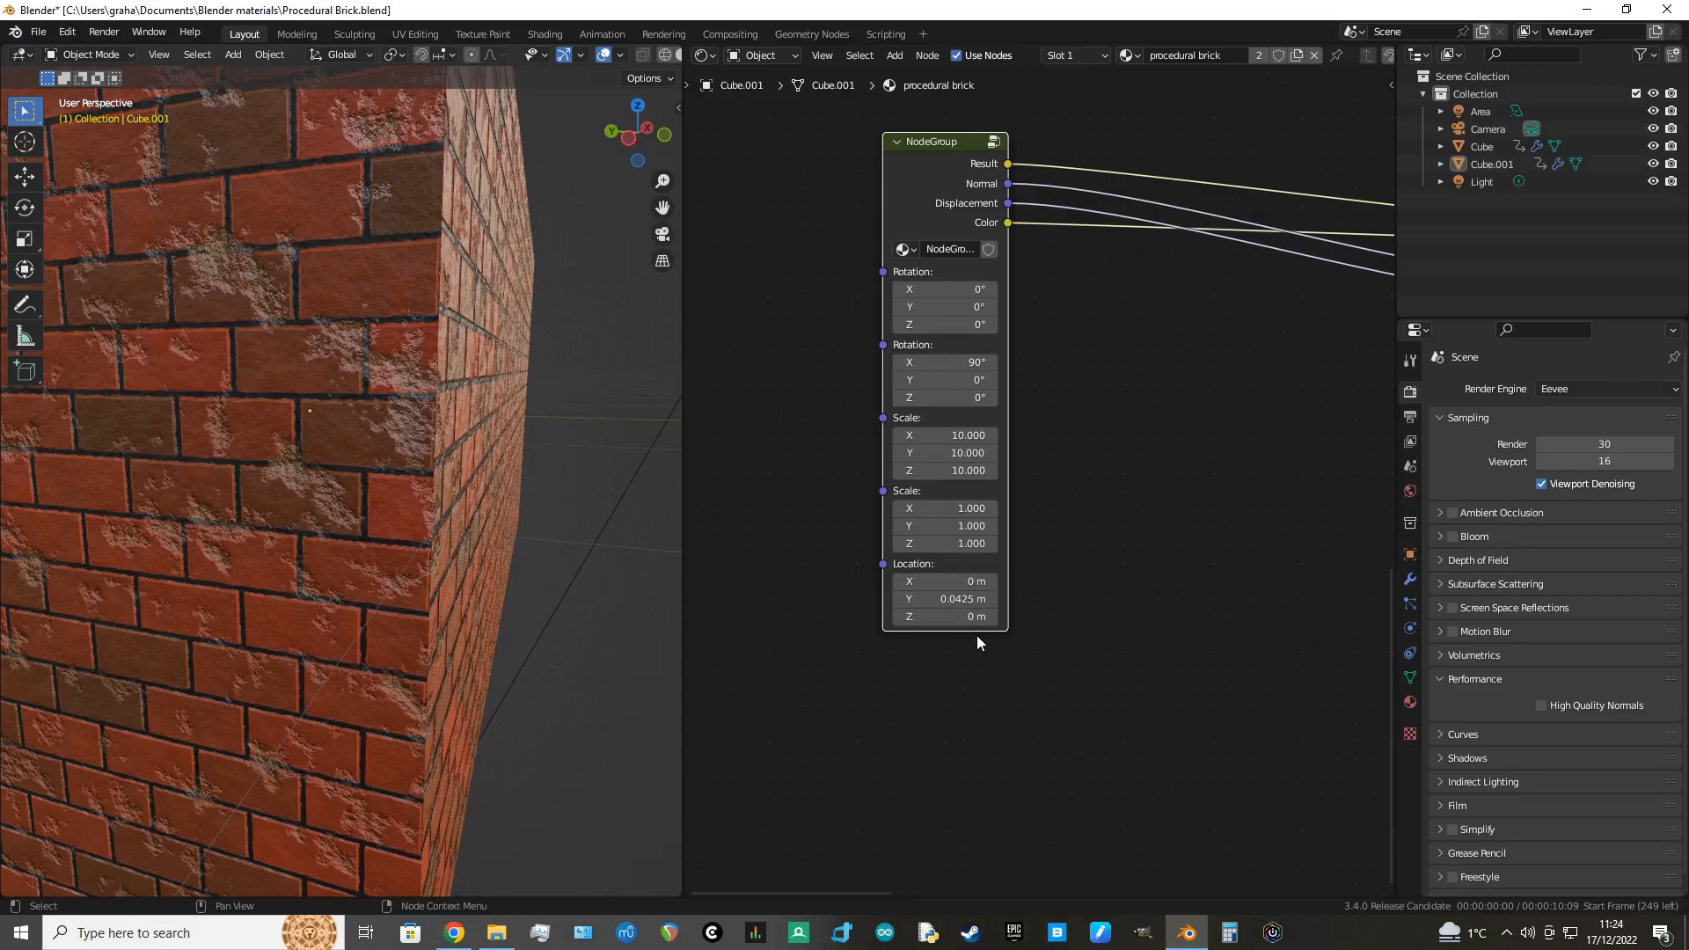
{"action": "double_click", "coordinate": [959, 599]}
{"action": "type", "text": "0.025"}
{"action": "key", "text": "Return"}
Step: Try larger brick offsets of 0.0475 m, 0.09 m and 0.05 m for Location Y
{"action": "double_click", "coordinate": [972, 595]}
{"action": "type", "text": "0.0475"}
{"action": "key", "text": "Return"}
{"action": "double_click", "coordinate": [970, 602]}
{"action": "type", "text": ".049"}
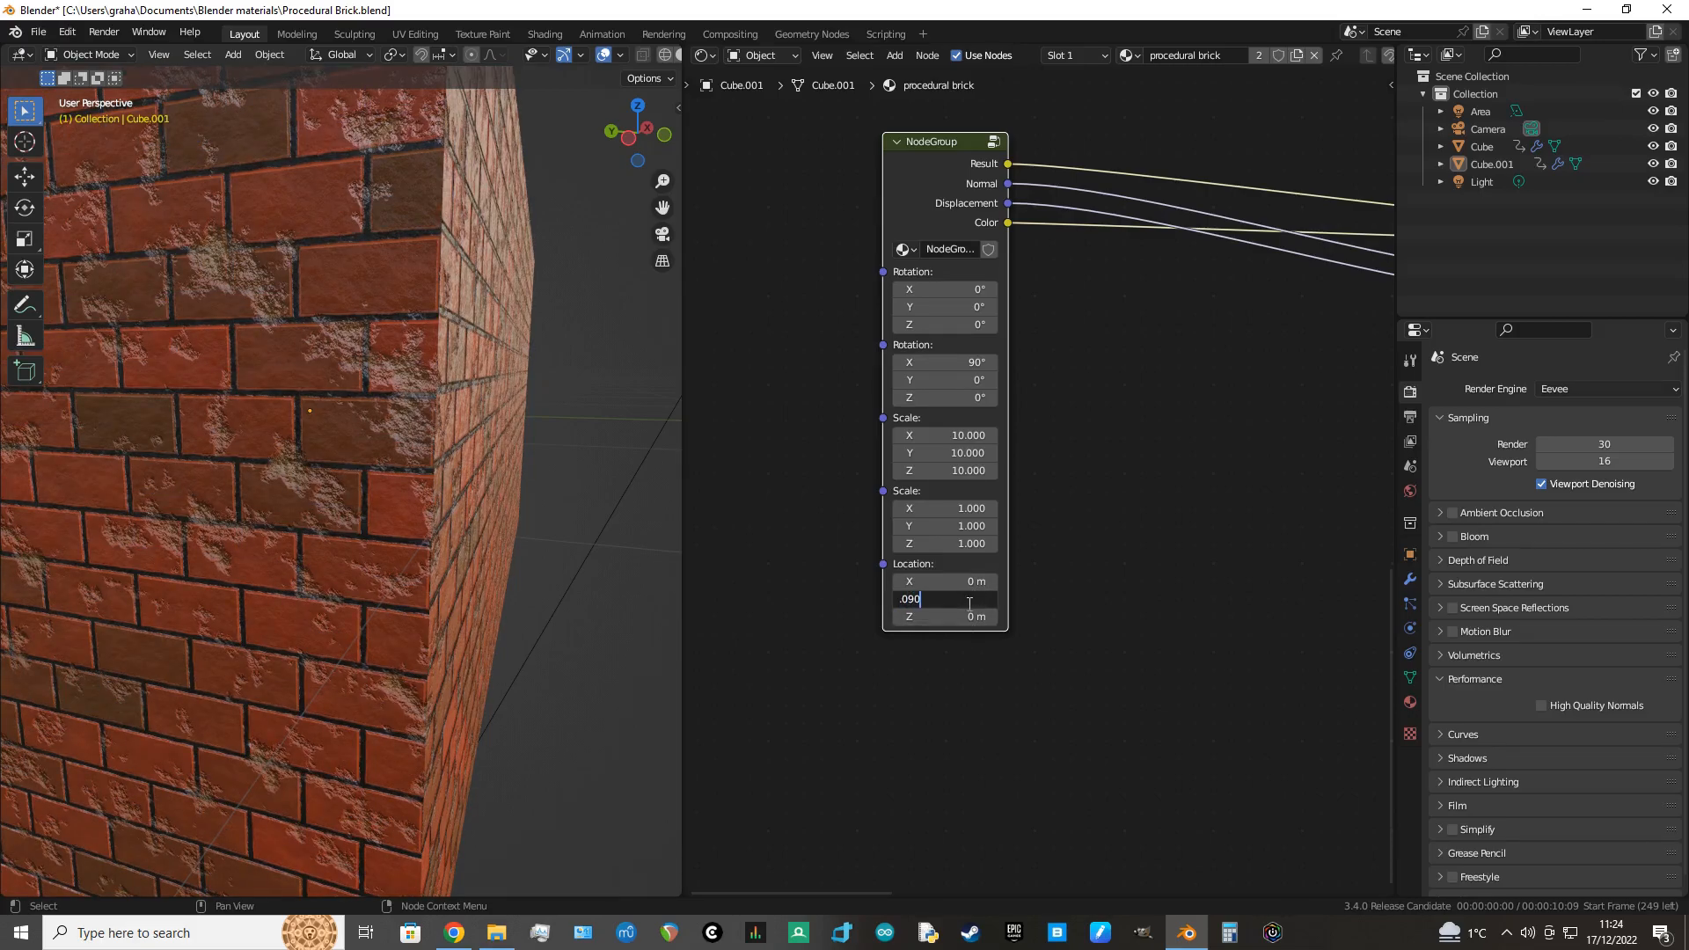
{"action": "key", "text": "Return"}
{"action": "double_click", "coordinate": [966, 602]}
{"action": "type", "text": ".05"}
{"action": "key", "text": "Return"}
Step: Set the brick group's Location Y to 0.0525 m and inspect the block's corner and long side
{"action": "double_click", "coordinate": [969, 604]}
{"action": "type", "text": ".0525"}
{"action": "key", "text": "Return"}
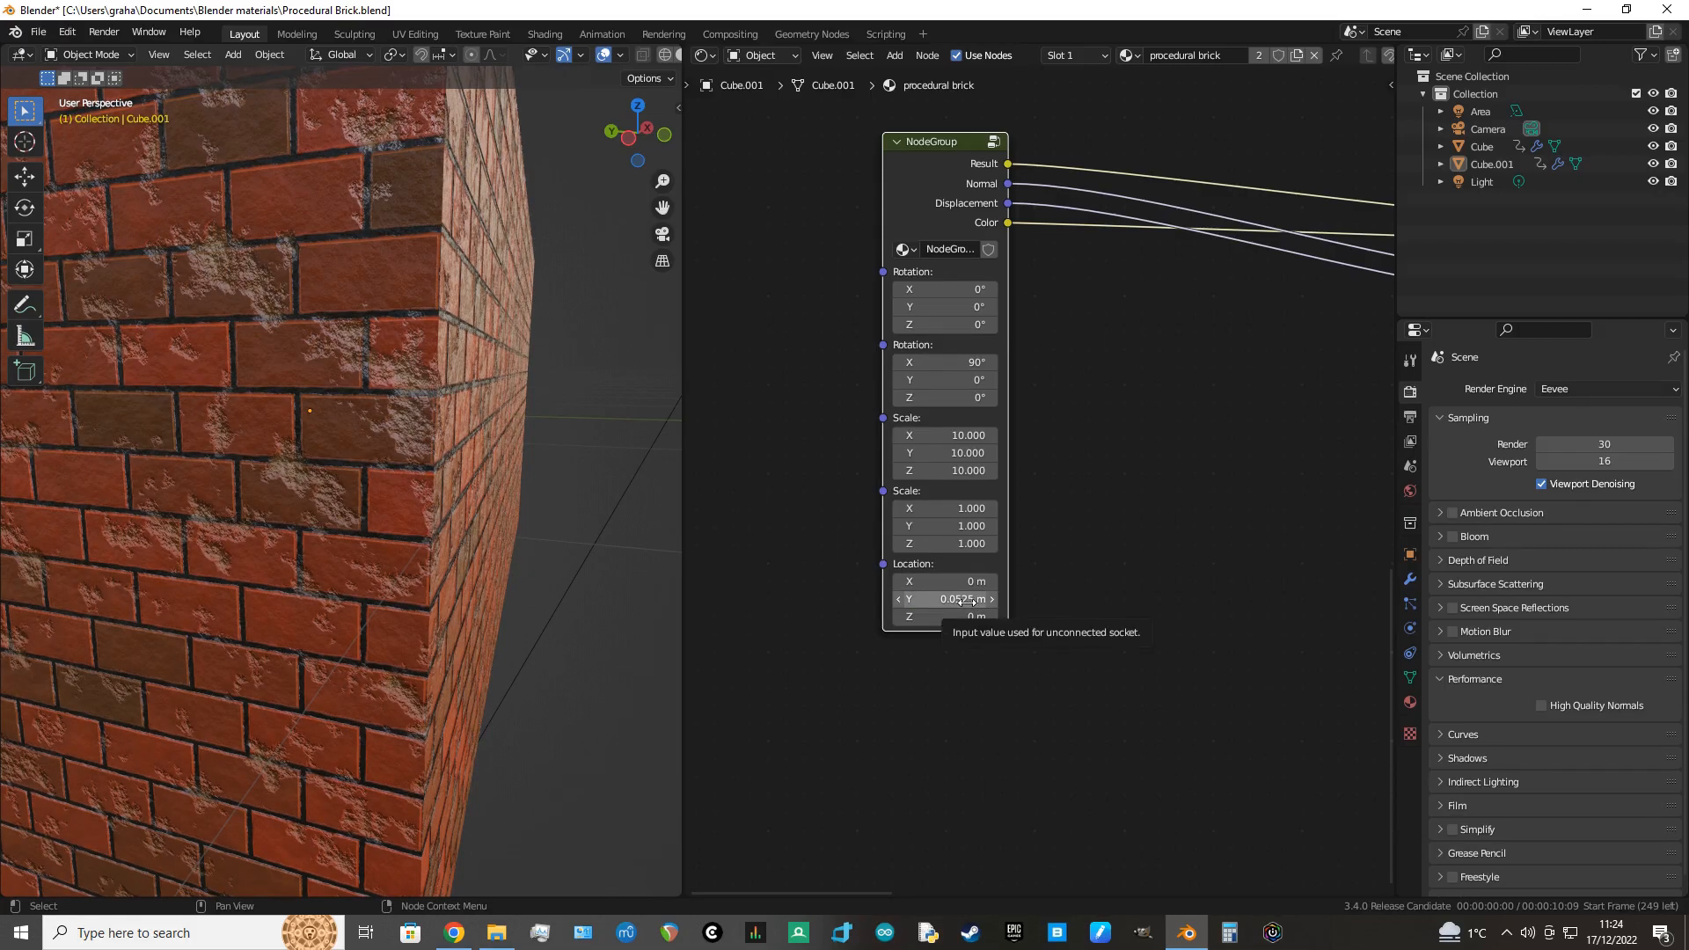
{"action": "scroll", "coordinate": [541, 586], "scroll_direction": "down", "scroll_amount": 5}
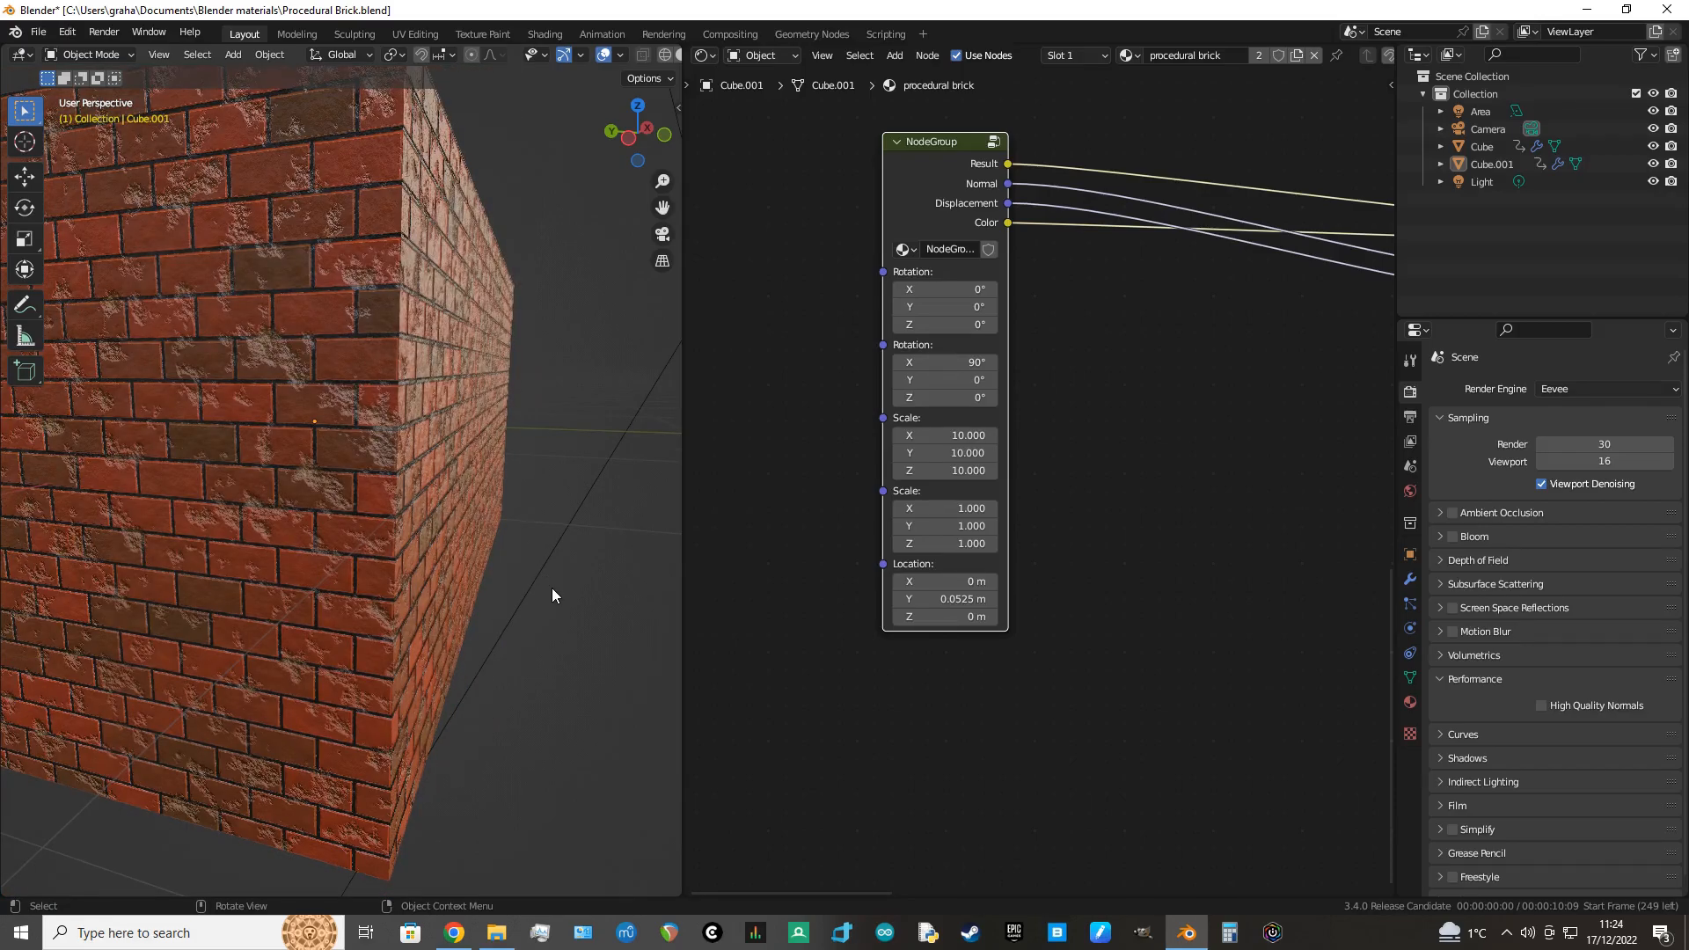
{"action": "middle_click_drag", "start_coordinate": [540, 603], "coordinate": [324, 593]}
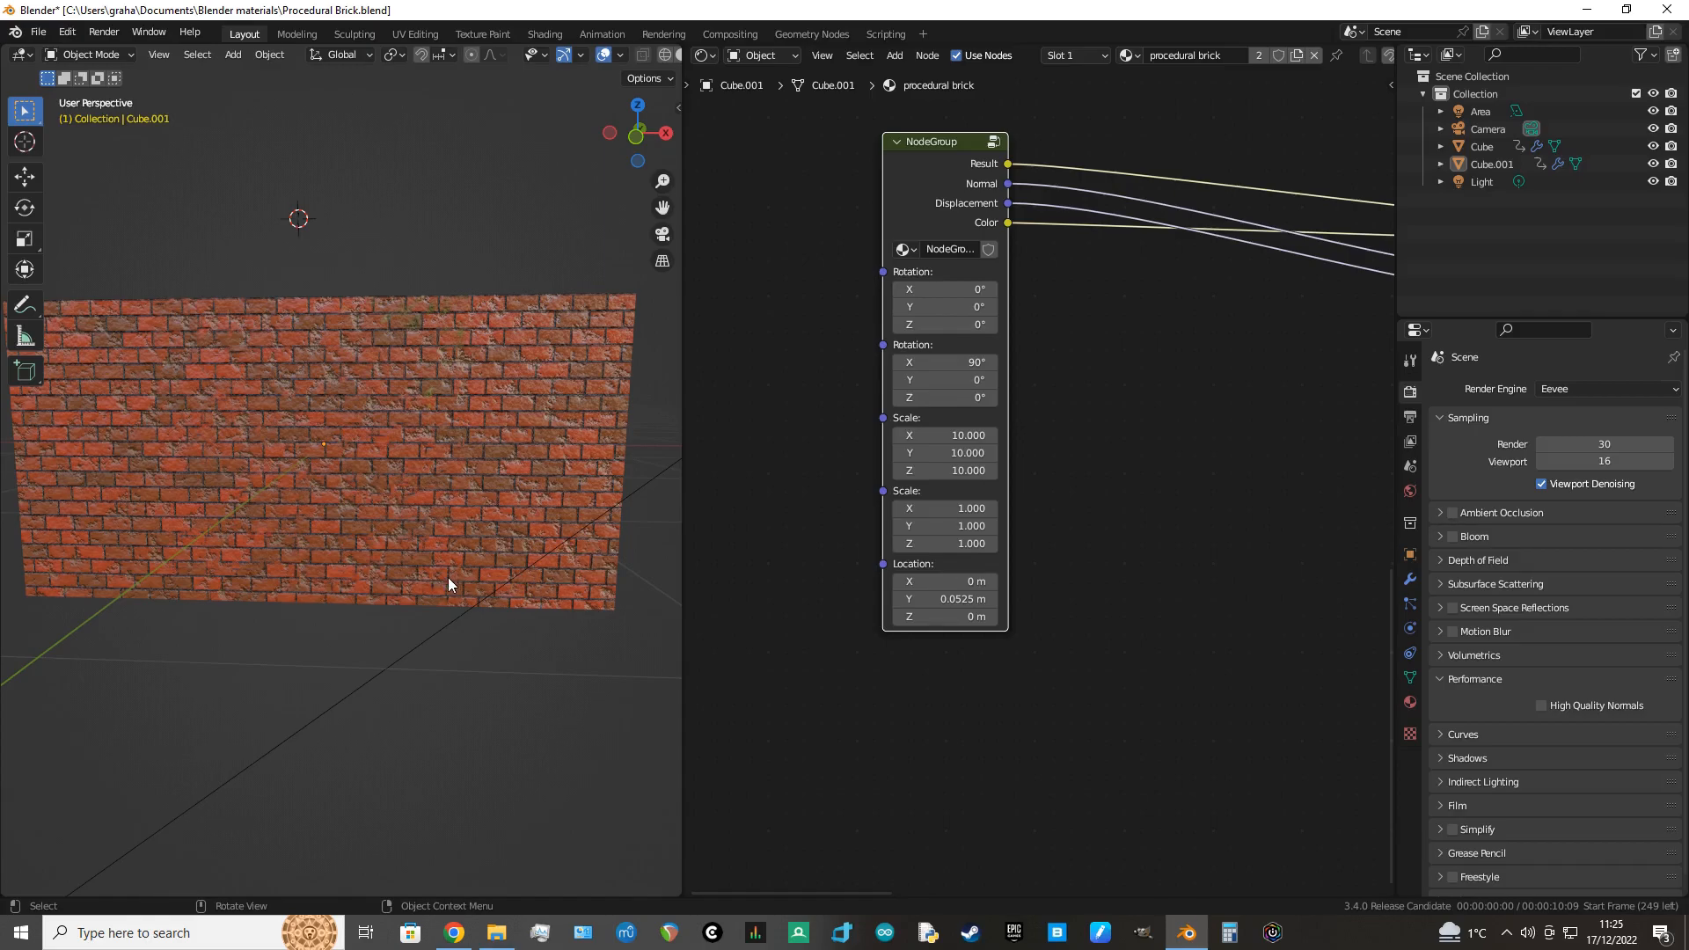
Step: Select a rectangular block of faces for a doorway at the base of the brick wall's long side
{"action": "key", "text": "Tab"}
{"action": "middle_click_drag", "start_coordinate": [433, 554], "coordinate": [457, 573]}
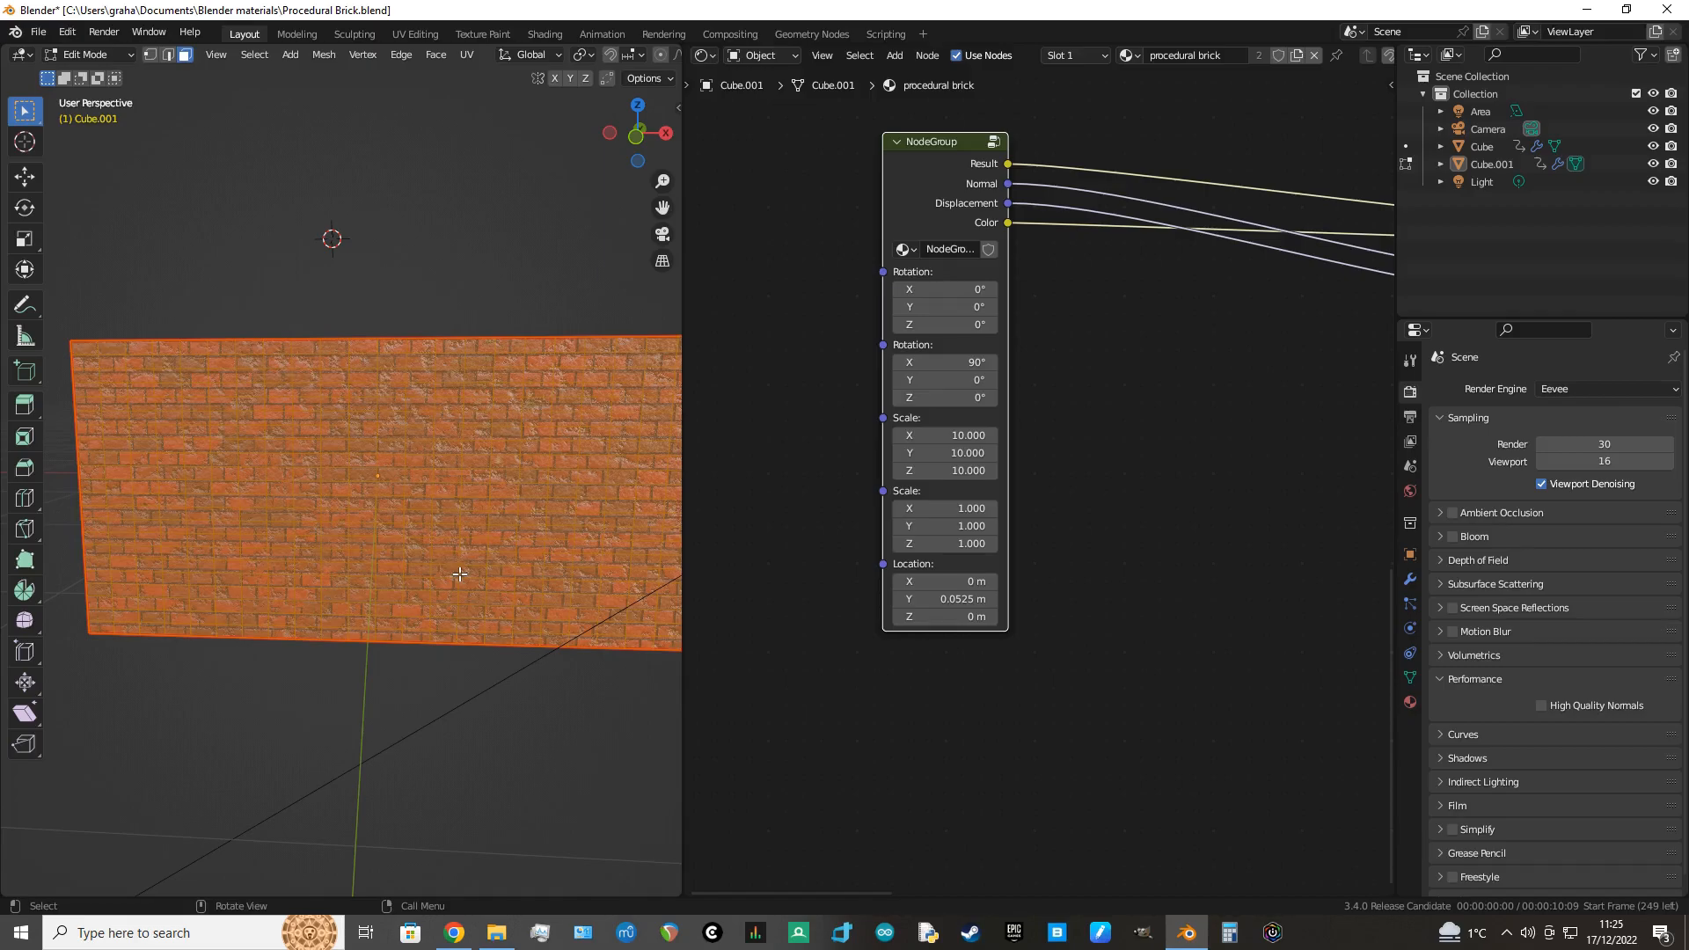
{"action": "left_click", "coordinate": [460, 573]}
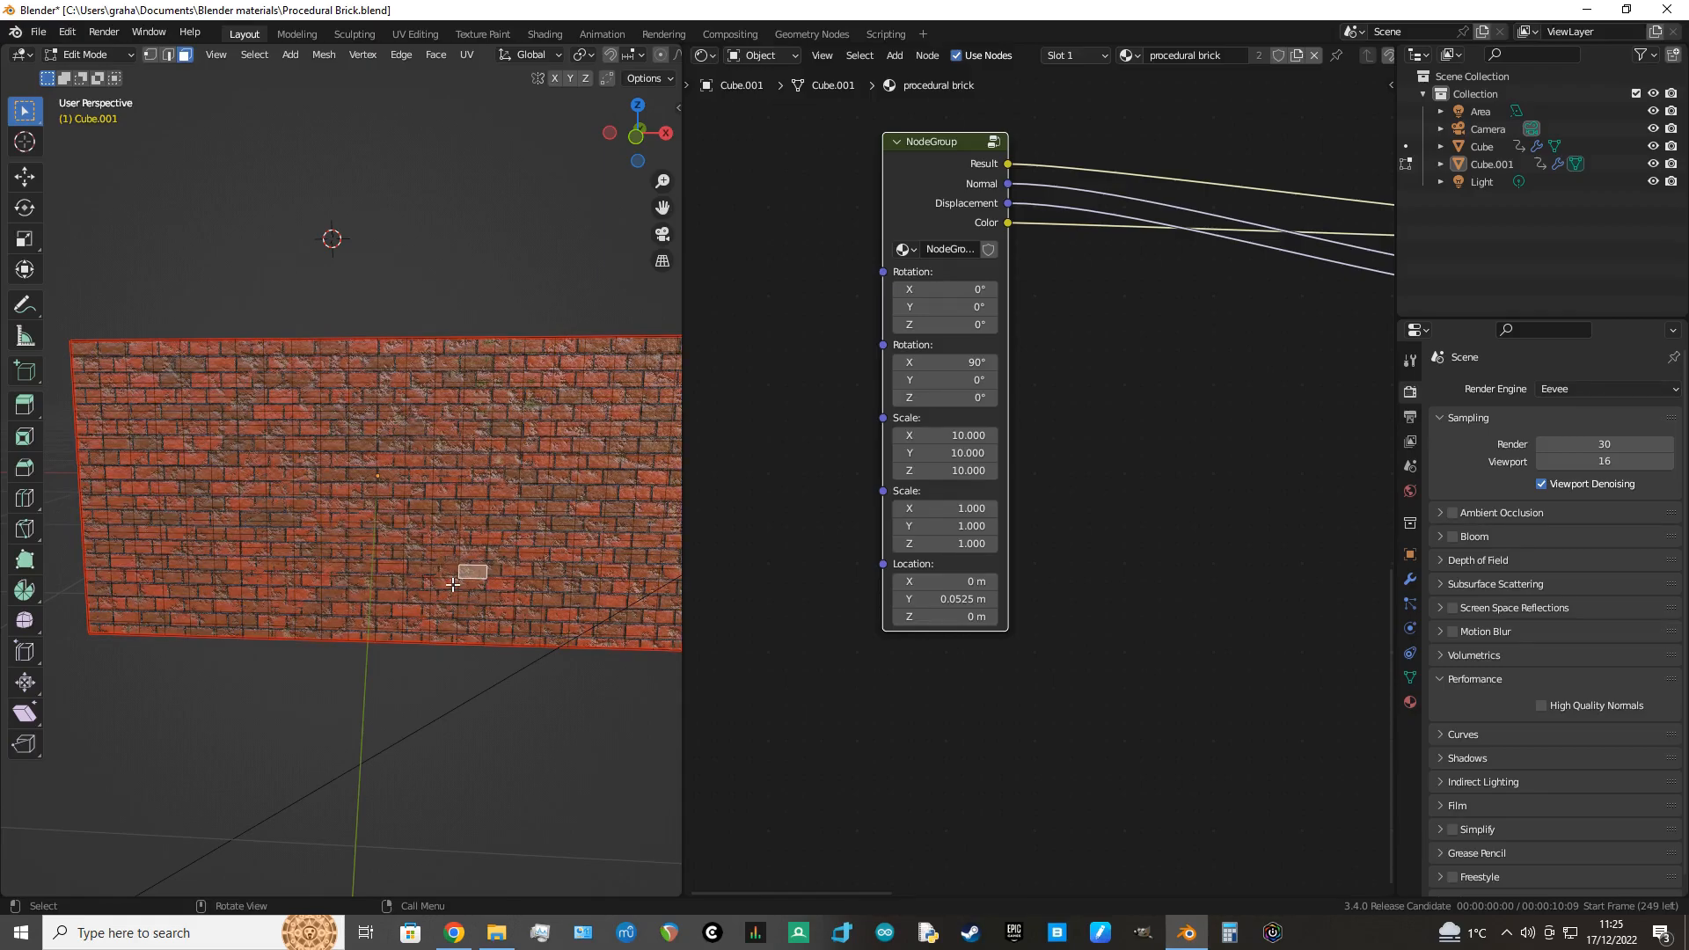
{"action": "left_click", "coordinate": [463, 637]}
{"action": "left_click", "coordinate": [477, 507], "text": "shift"}
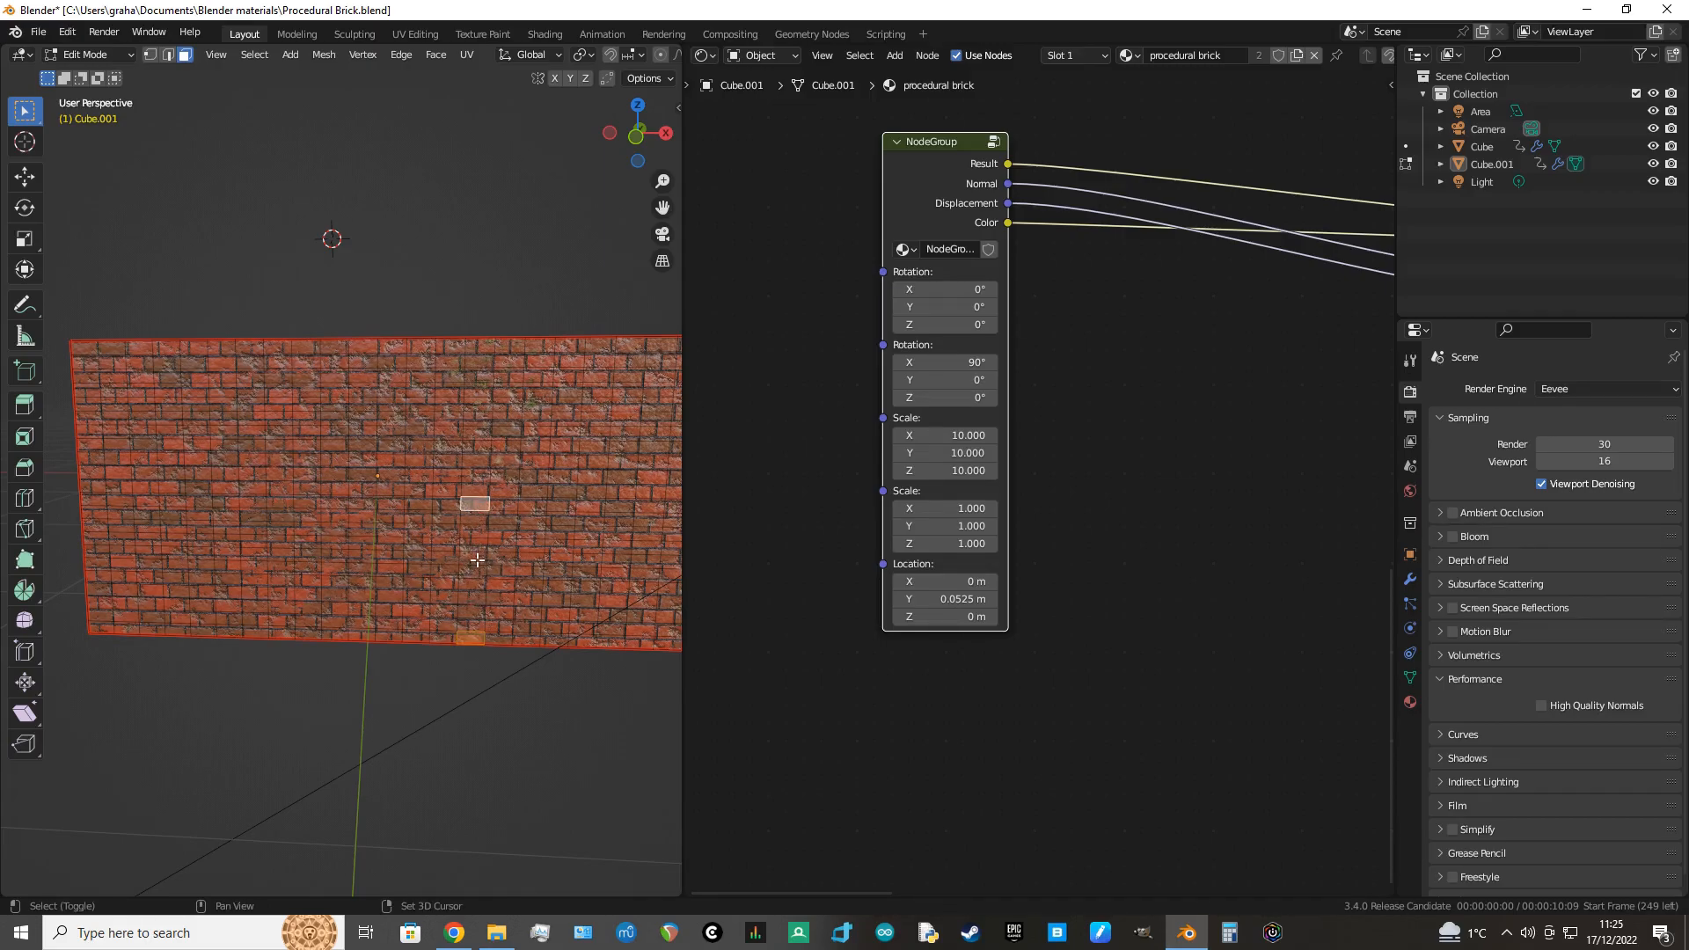
{"action": "left_click", "coordinate": [470, 623], "text": "ctrl"}
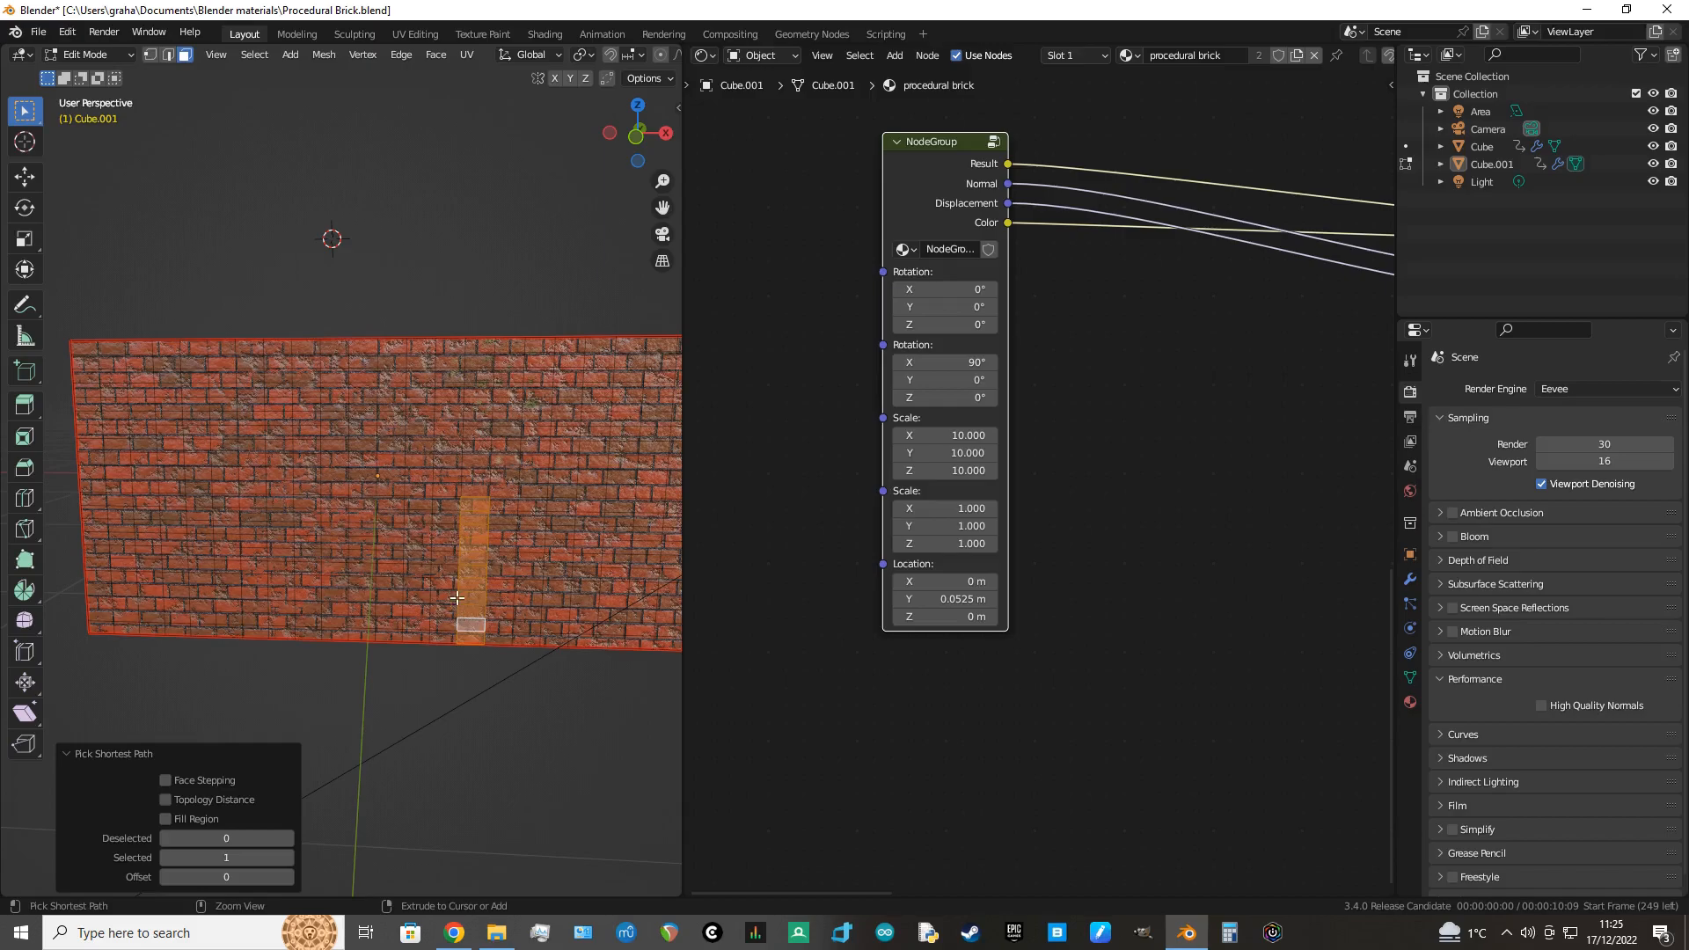
{"action": "left_click", "coordinate": [418, 507], "text": "ctrl"}
{"action": "left_click", "coordinate": [415, 633], "text": "ctrl"}
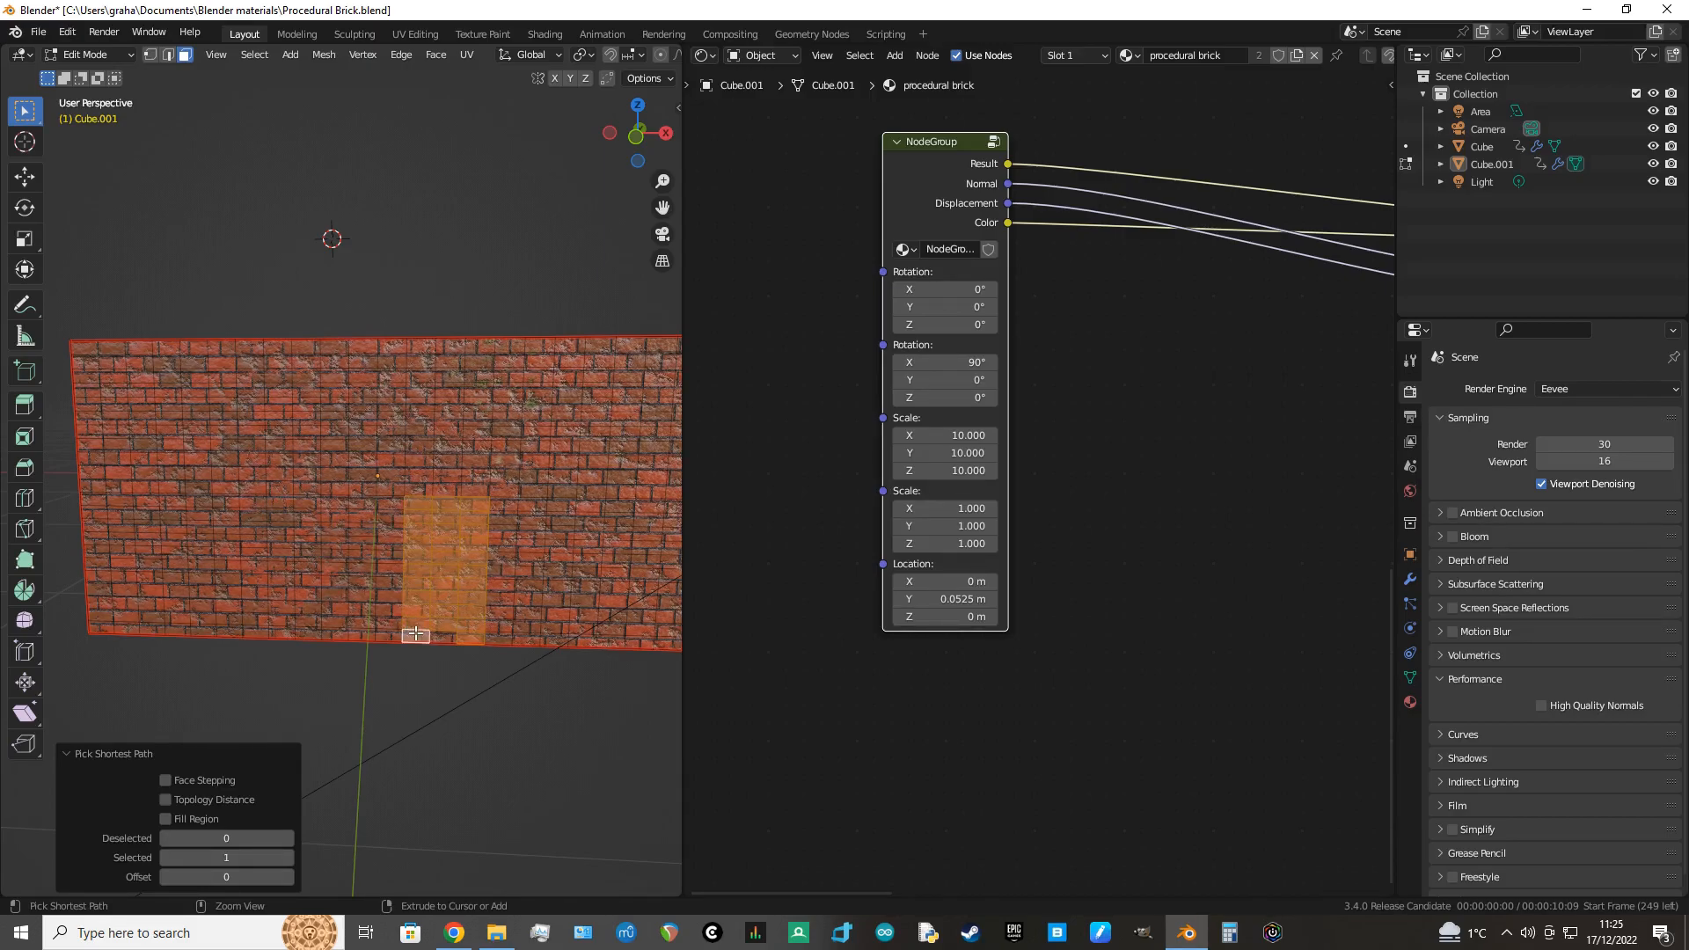
{"action": "scroll", "coordinate": [426, 648], "scroll_direction": "up", "scroll_amount": 1}
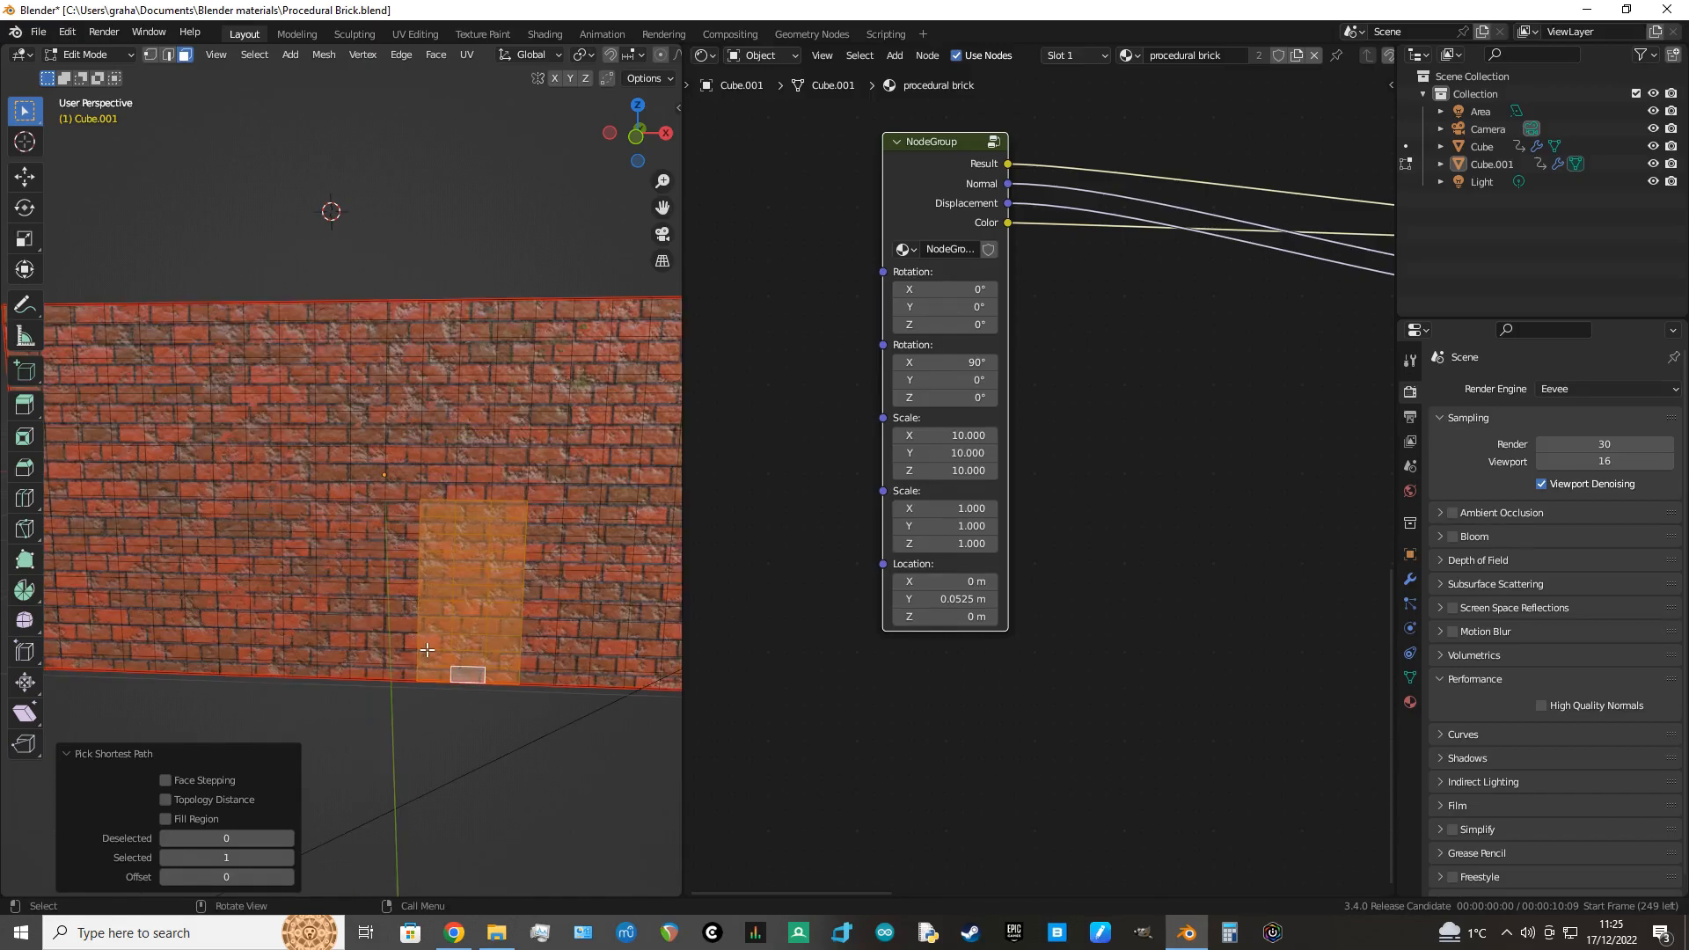
{"action": "scroll", "coordinate": [428, 650], "scroll_direction": "up", "scroll_amount": 1}
{"action": "middle_click_drag", "start_coordinate": [467, 664], "coordinate": [496, 673]}
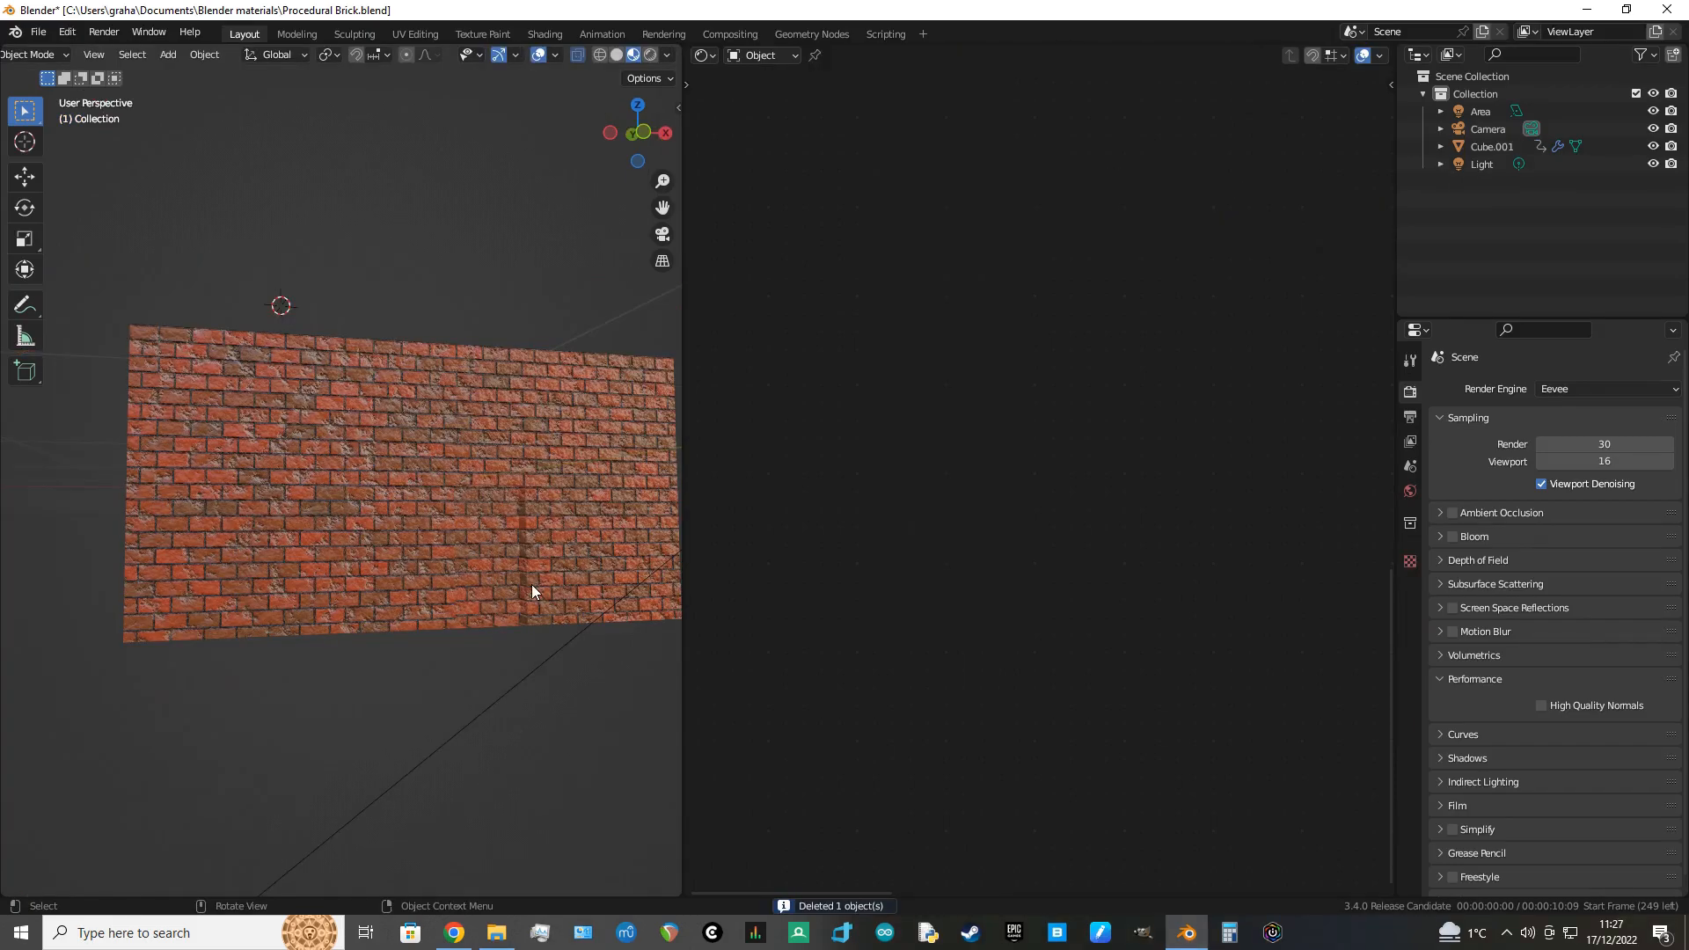
Step: Select the brick wall object and inspect its doorway recess up close and from farther away
{"action": "left_click", "coordinate": [528, 504]}
{"action": "scroll", "coordinate": [536, 503], "scroll_direction": "up", "scroll_amount": 3}
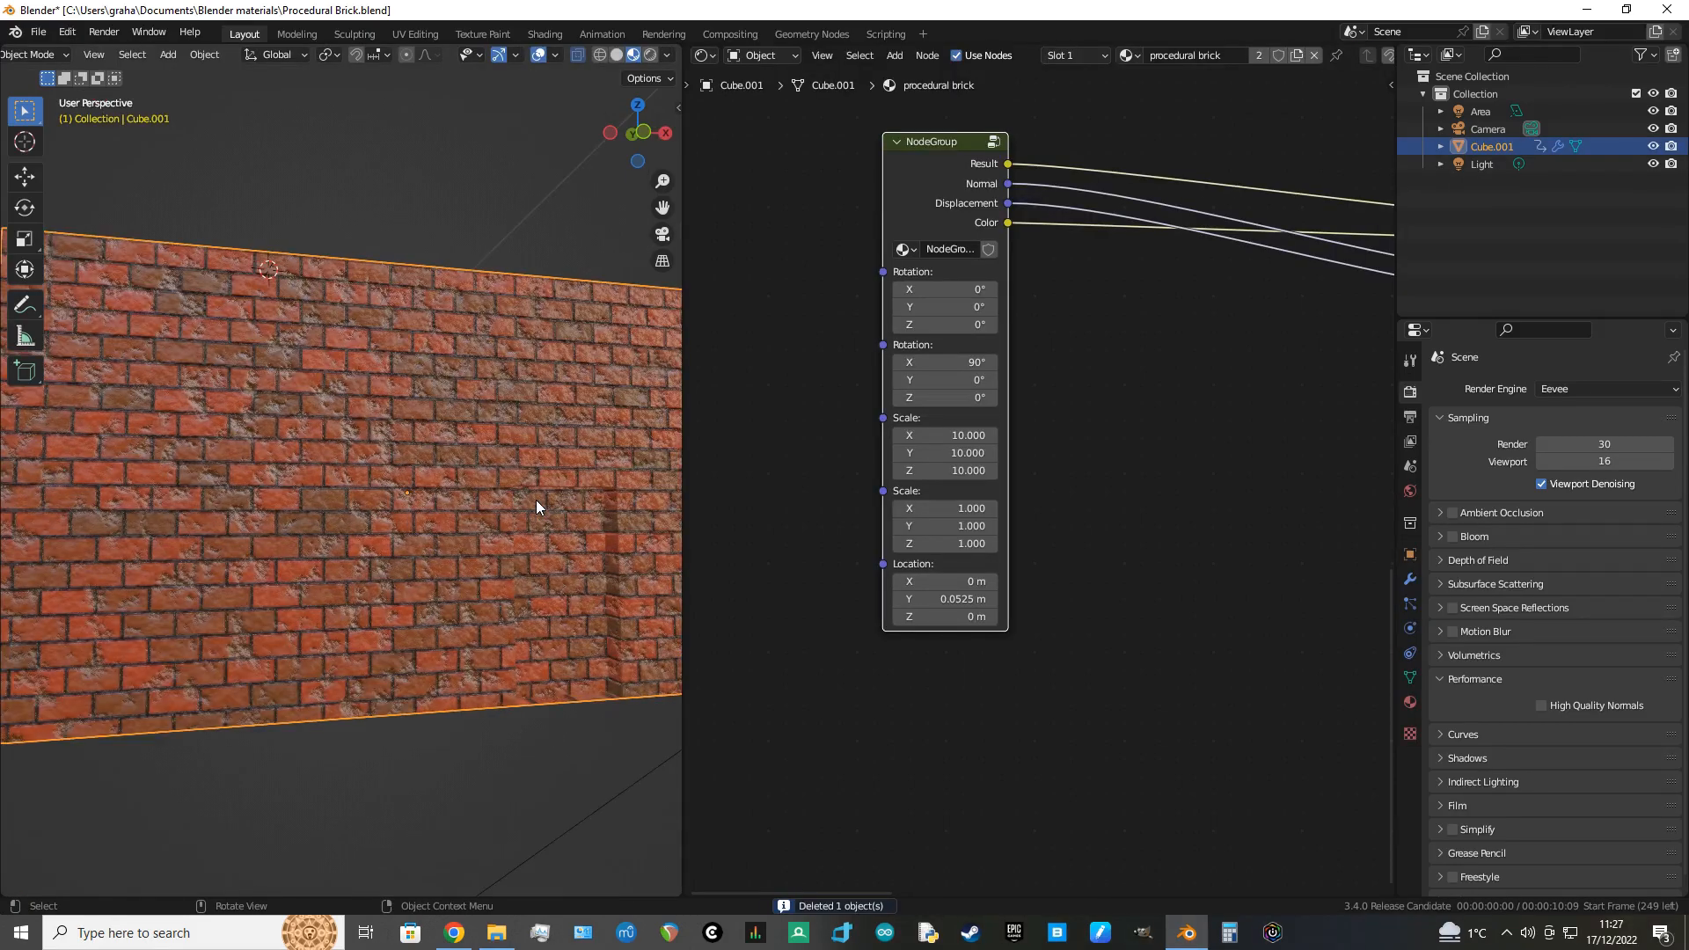
{"action": "middle_click_drag", "start_coordinate": [536, 507], "coordinate": [438, 508]}
{"action": "scroll", "coordinate": [449, 499], "scroll_direction": "up", "scroll_amount": 1}
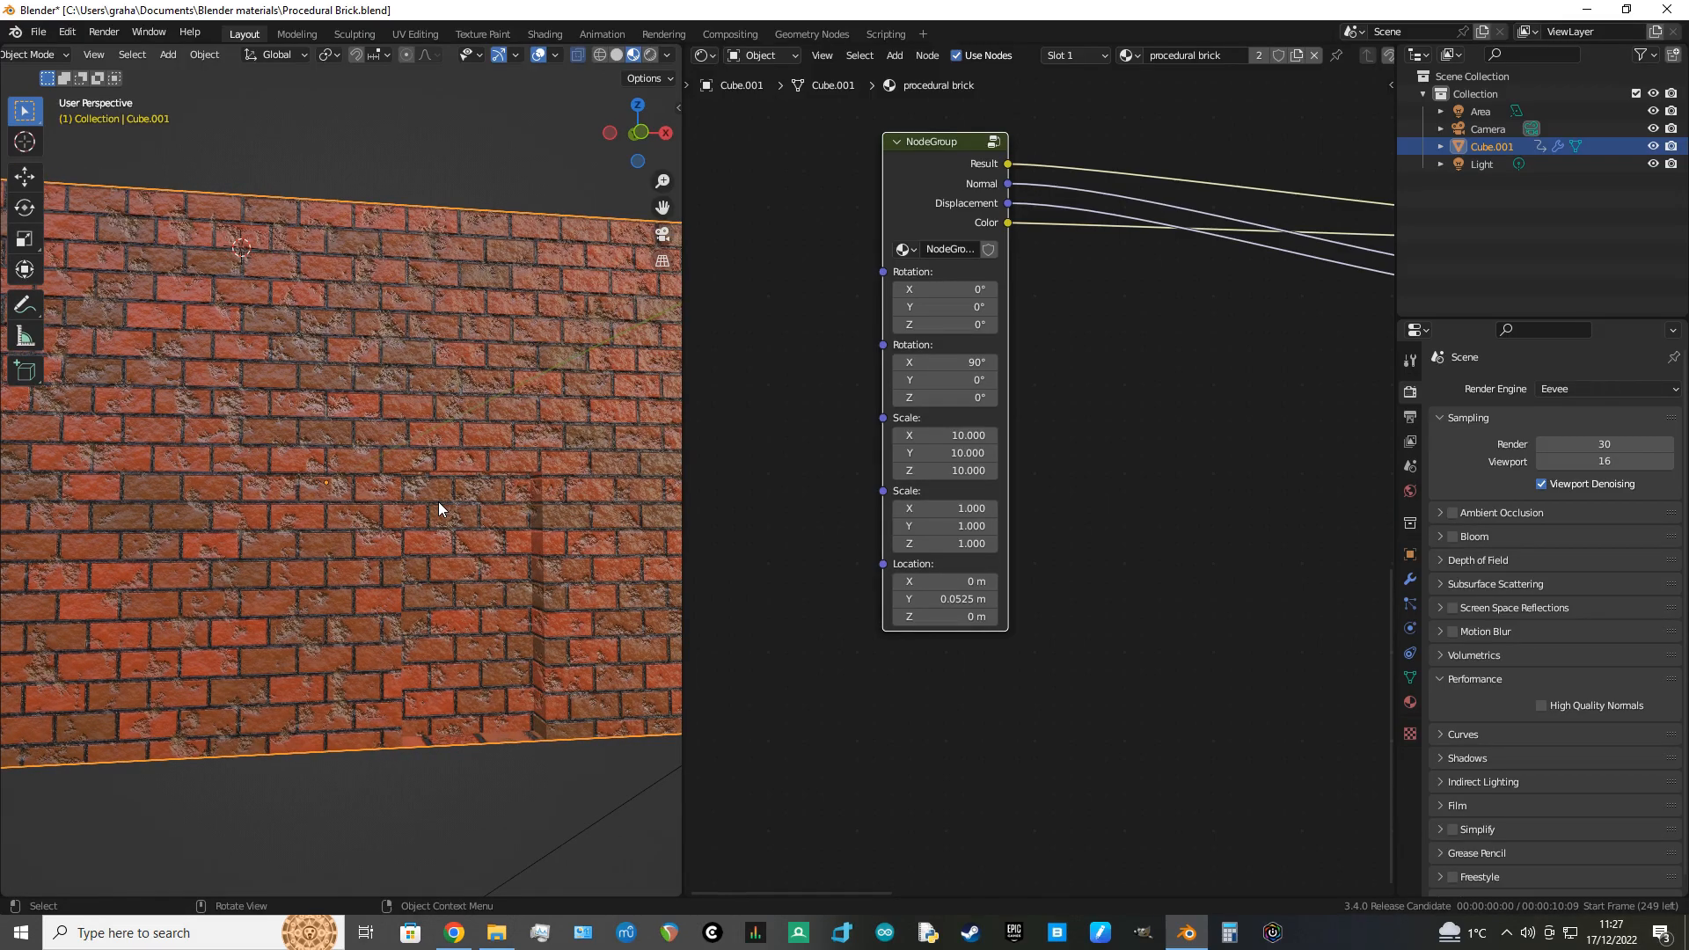
{"action": "scroll", "coordinate": [447, 531], "scroll_direction": "down", "scroll_amount": 4}
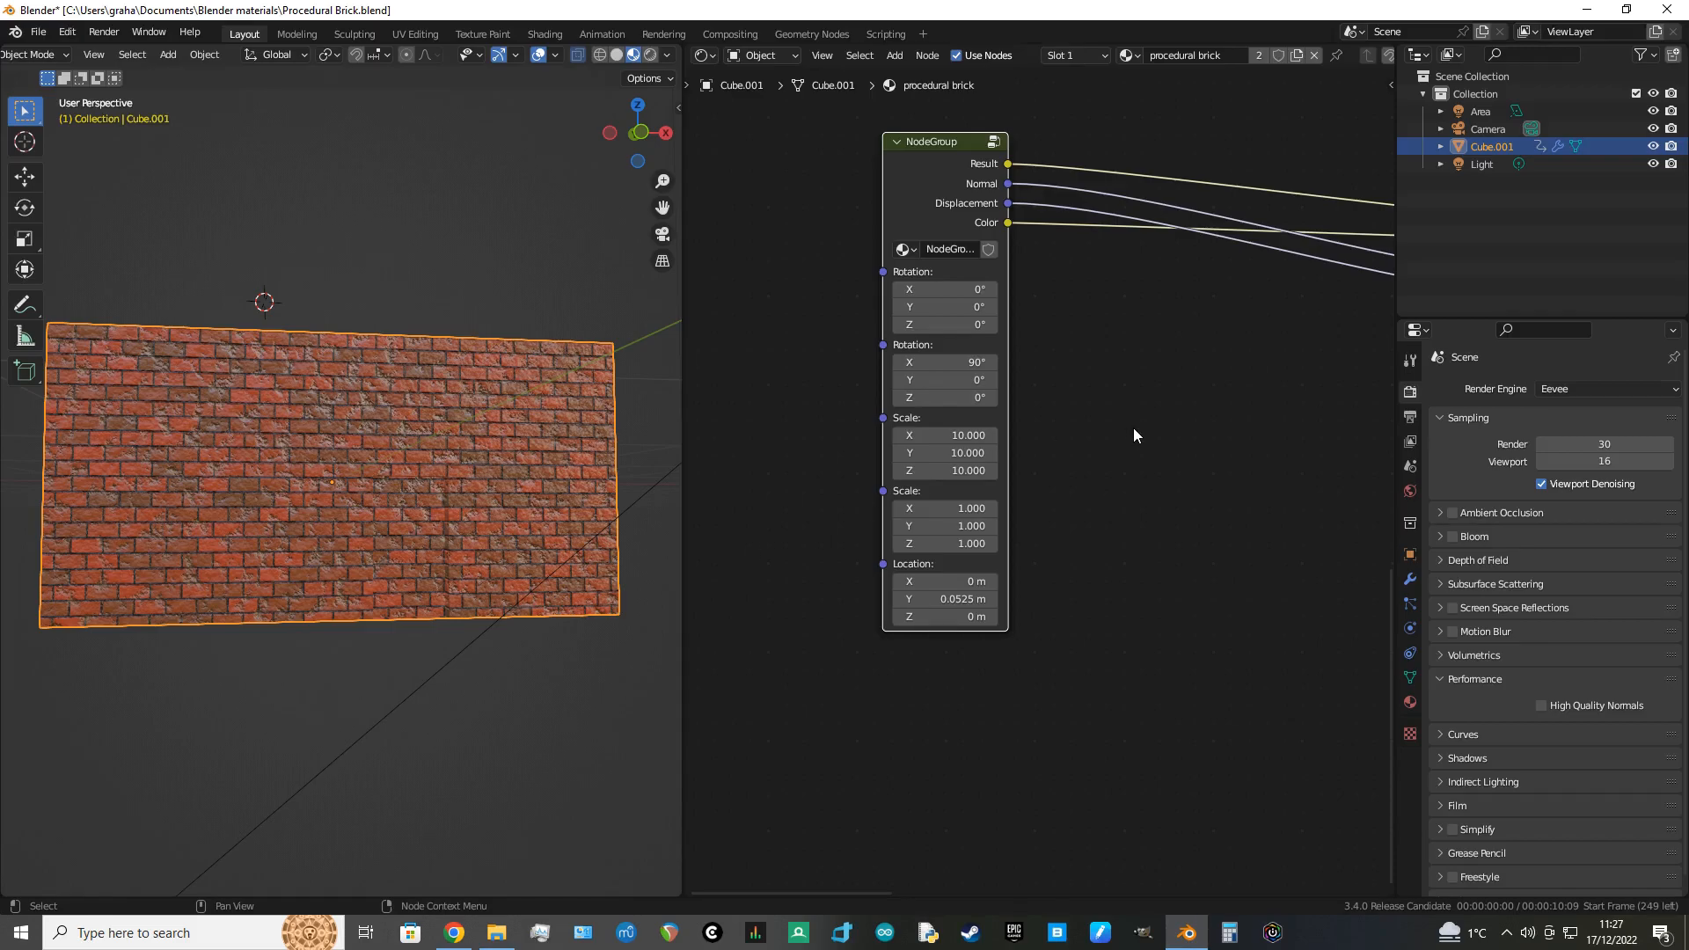
Step: Select the moss control image texture node in the procedural brick material's node tree
{"action": "middle_click_drag", "start_coordinate": [1133, 435], "coordinate": [883, 603]}
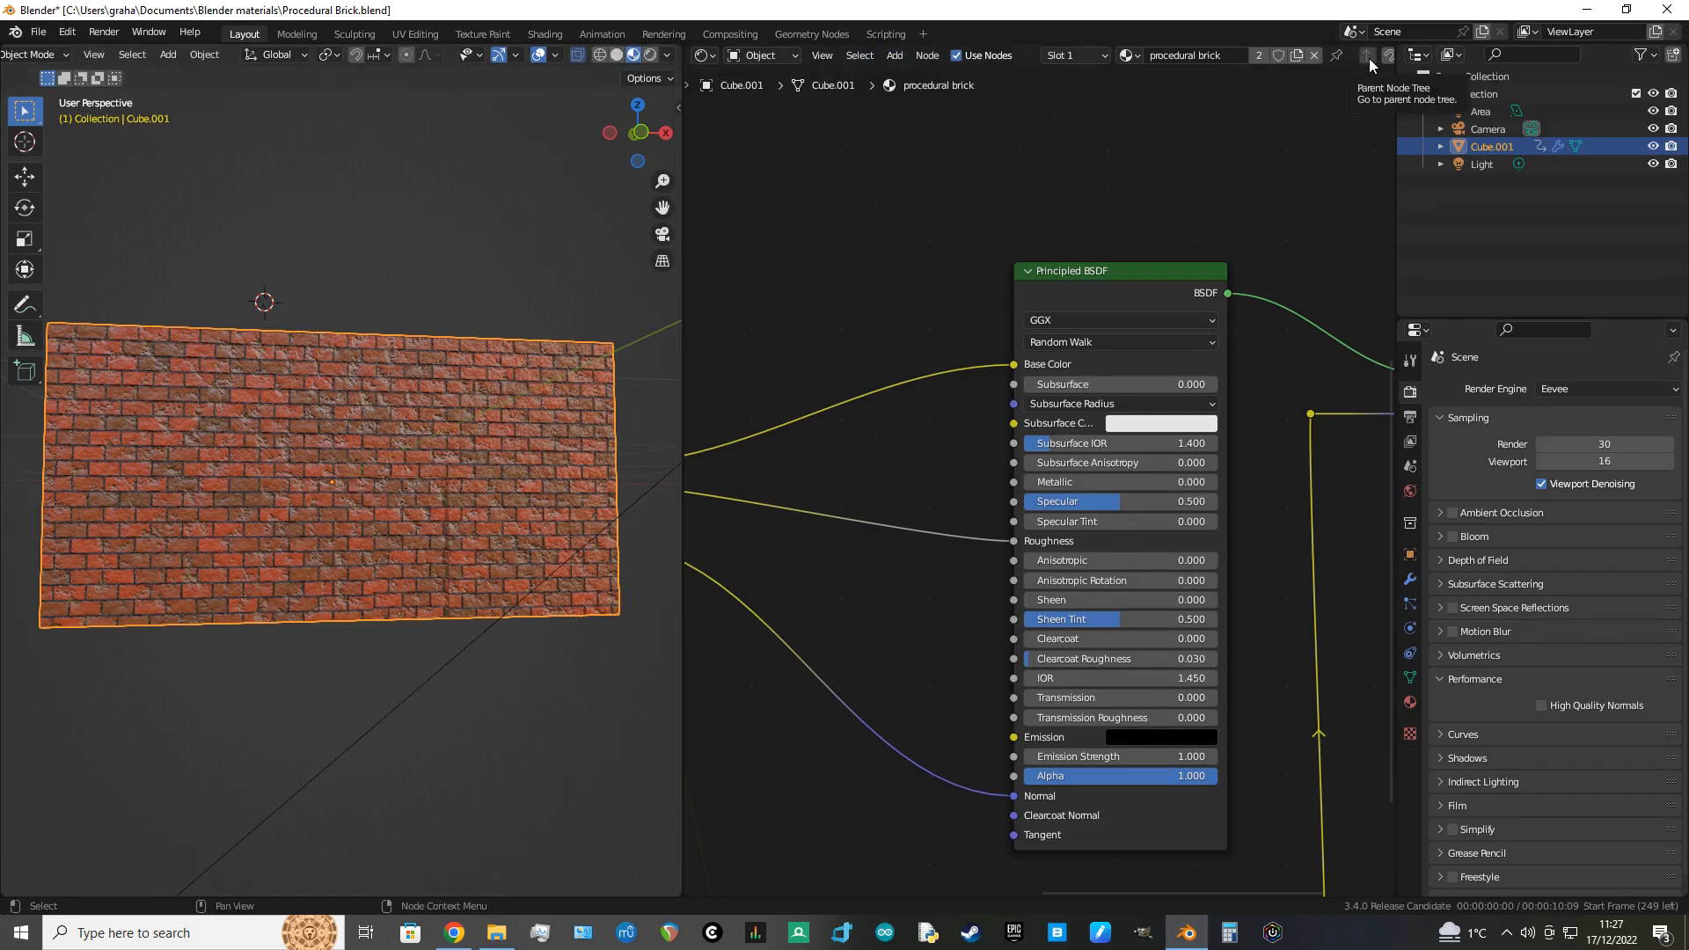
{"action": "scroll", "coordinate": [1341, 229], "scroll_direction": "down", "scroll_amount": 6}
{"action": "scroll", "coordinate": [1297, 329], "scroll_direction": "down", "scroll_amount": 3}
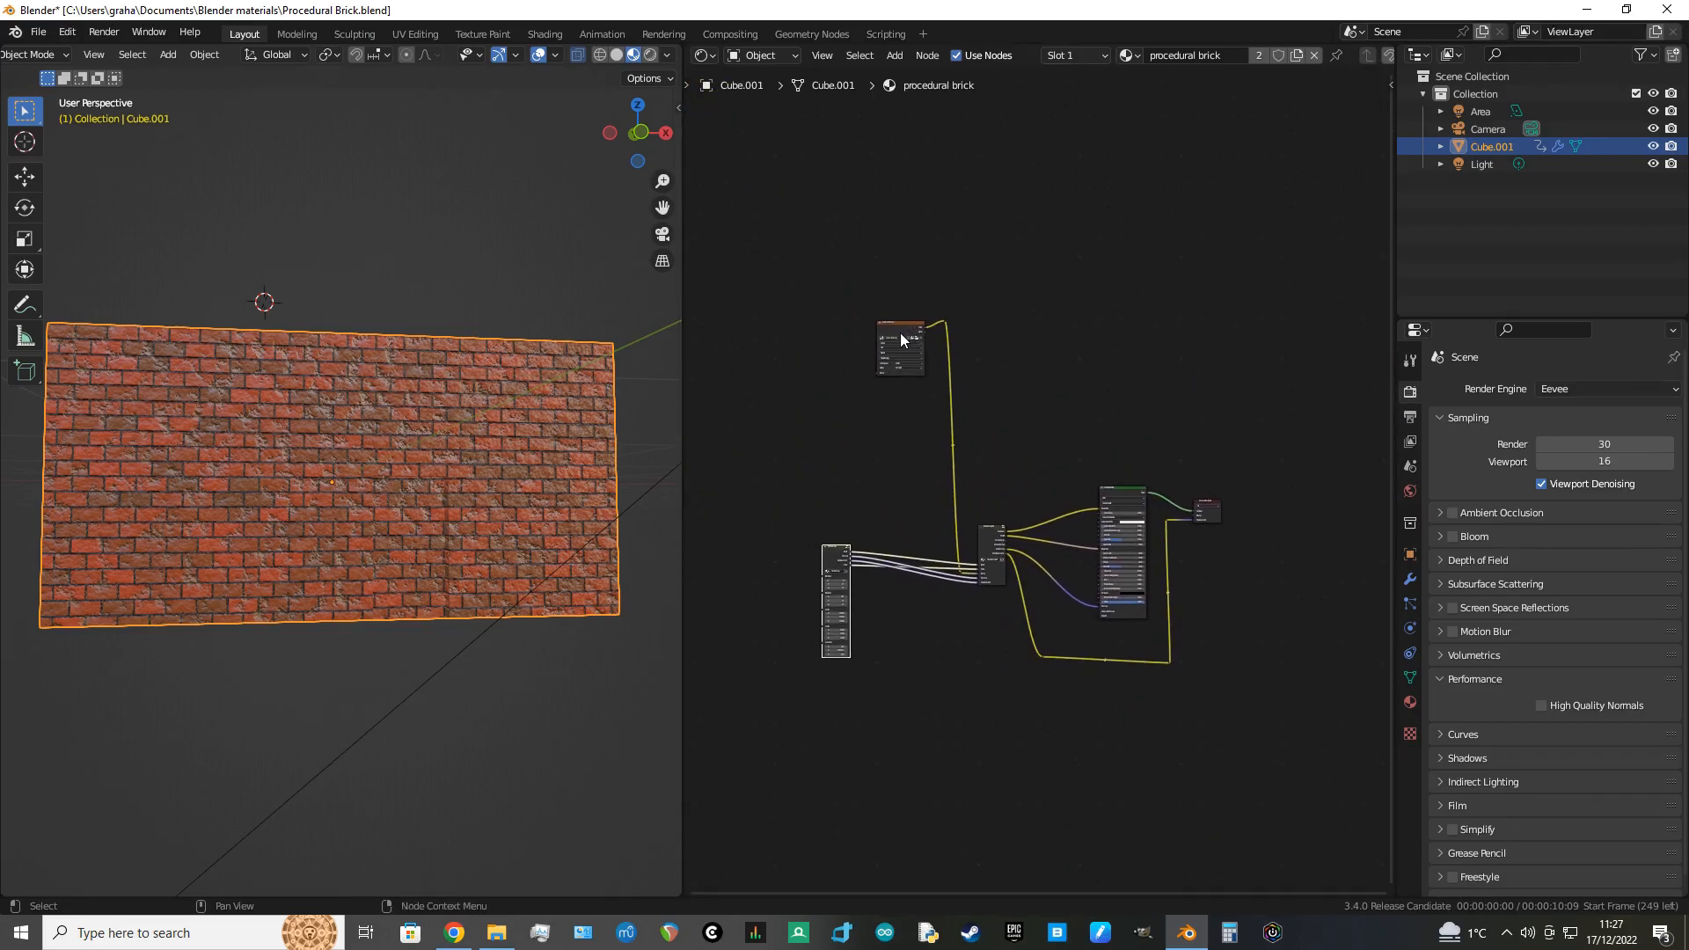
{"action": "middle_click_drag", "start_coordinate": [1045, 319], "coordinate": [1237, 403]}
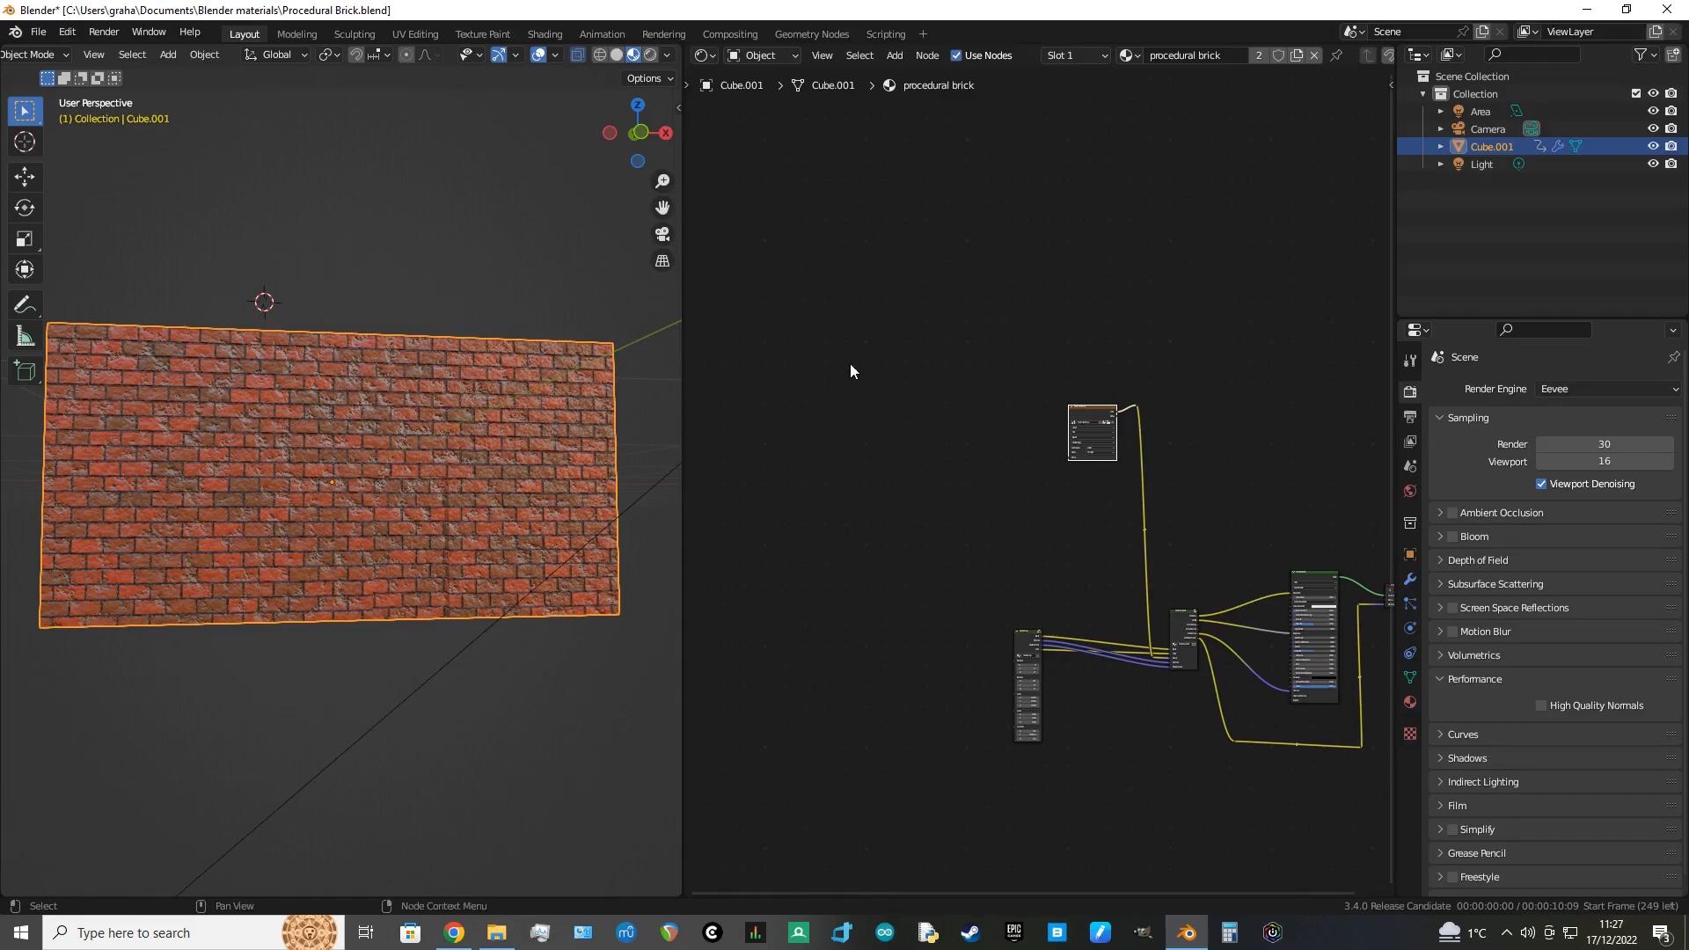
{"action": "scroll", "coordinate": [808, 362], "scroll_direction": "up", "scroll_amount": 2}
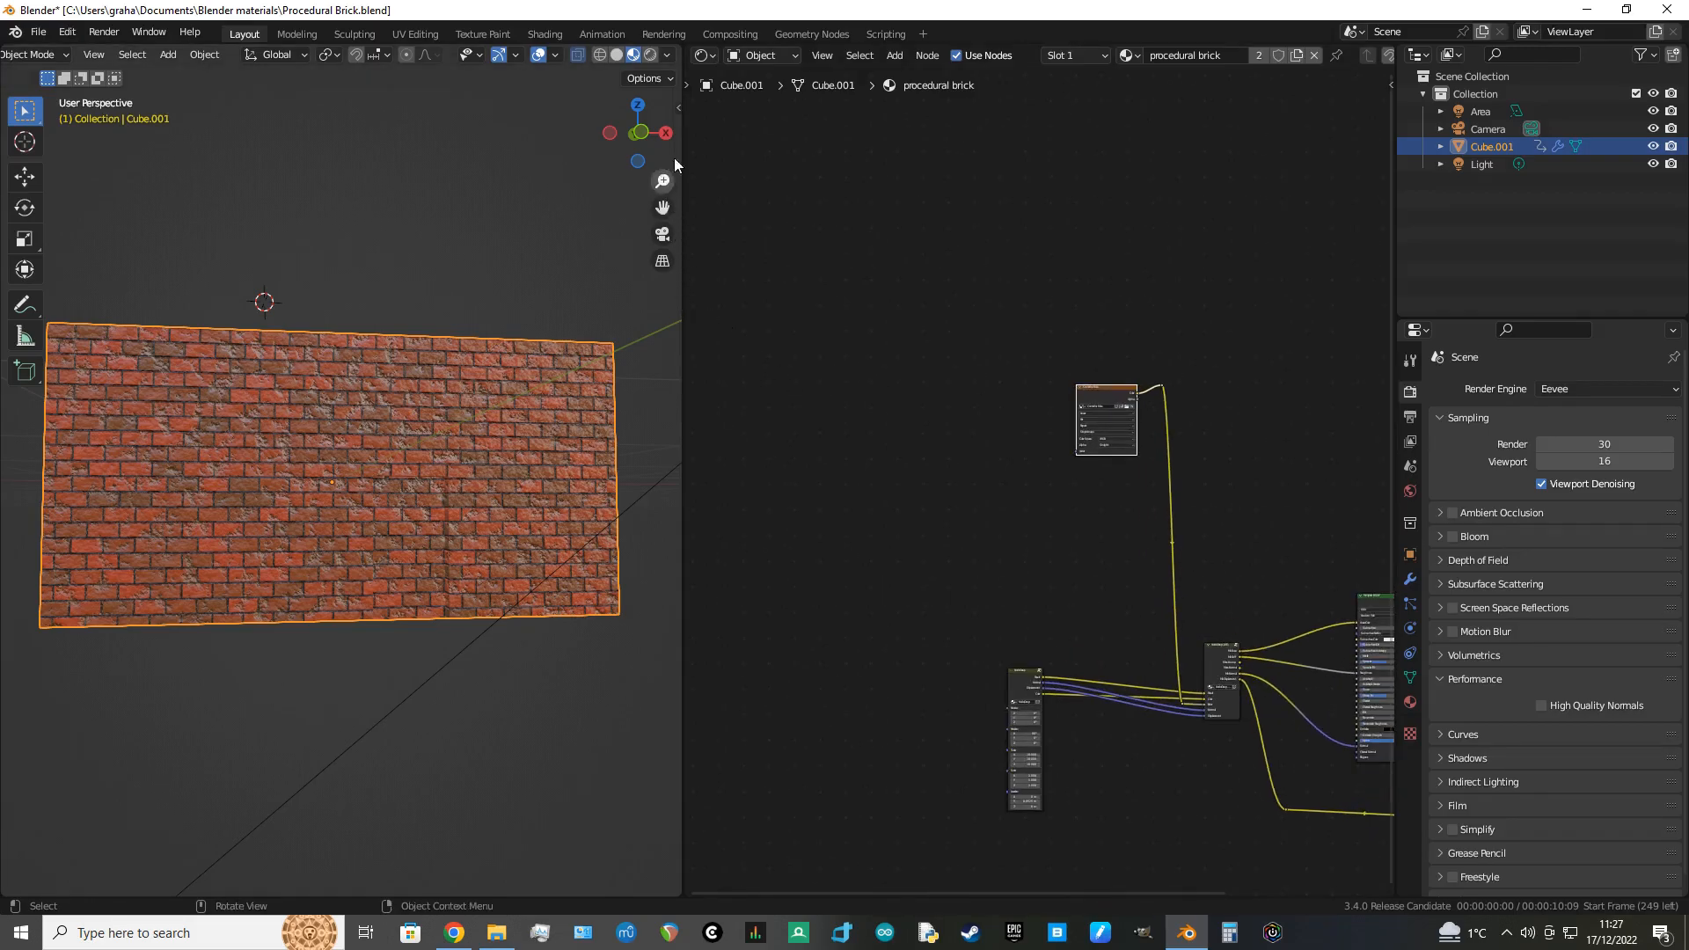
Step: Replace the Shader Editor with the Image Editor showing the Control for Moss image, and widen the 3D viewport beside it
{"action": "left_click", "coordinate": [705, 55]}
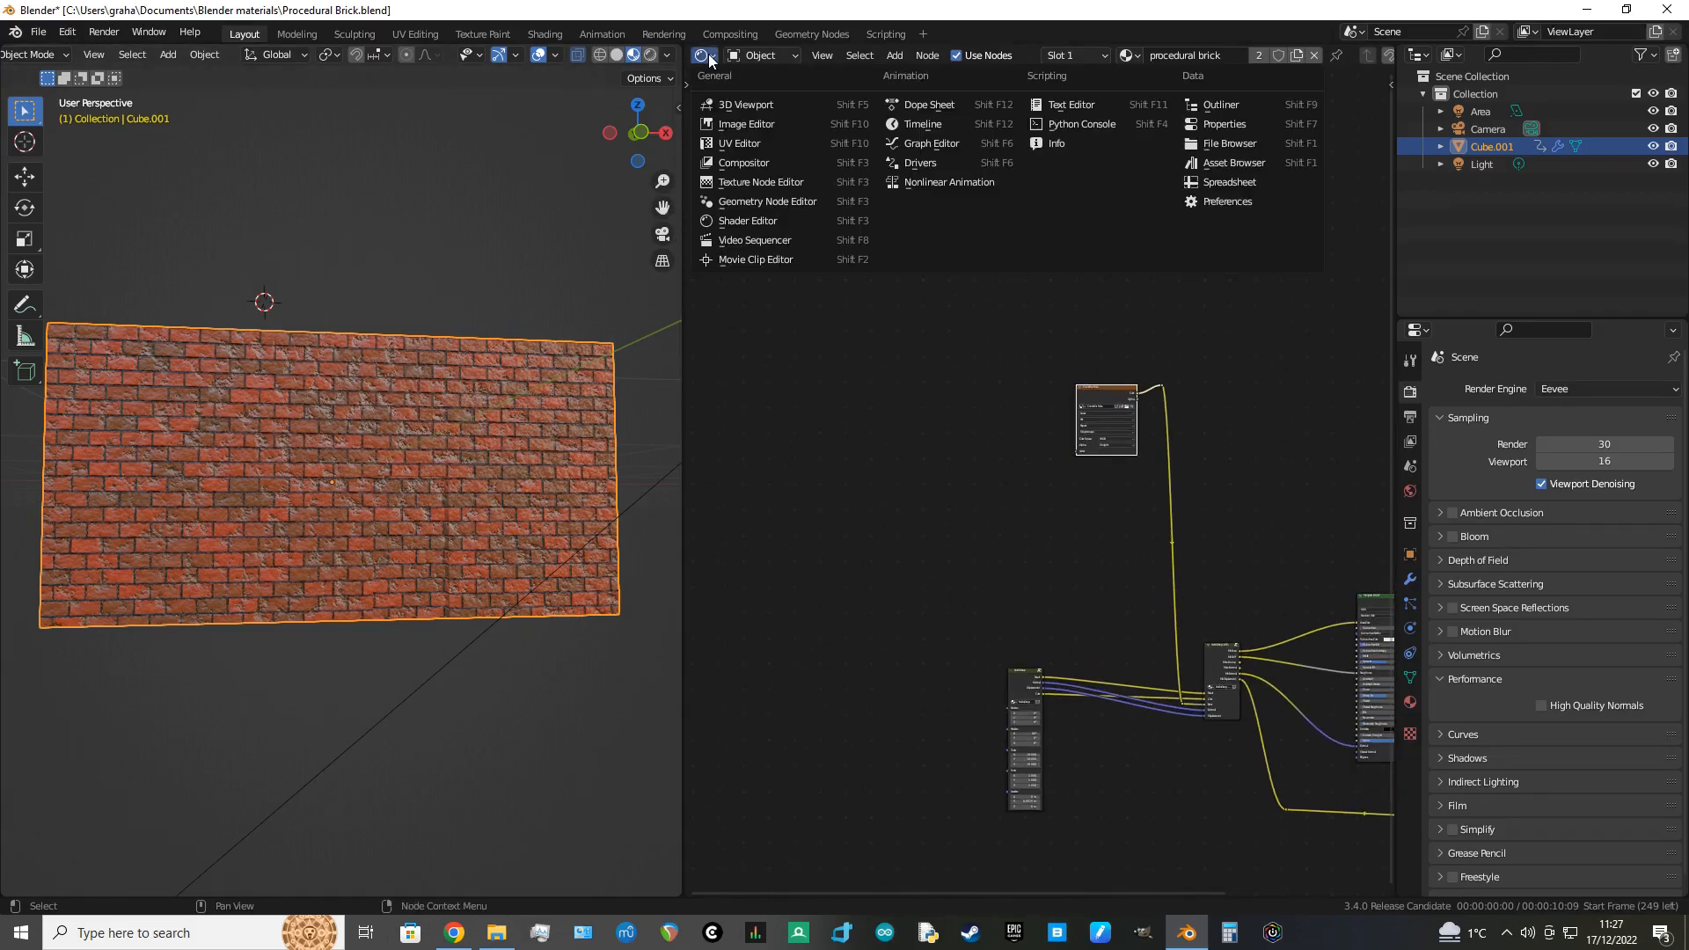
{"action": "left_click", "coordinate": [742, 129]}
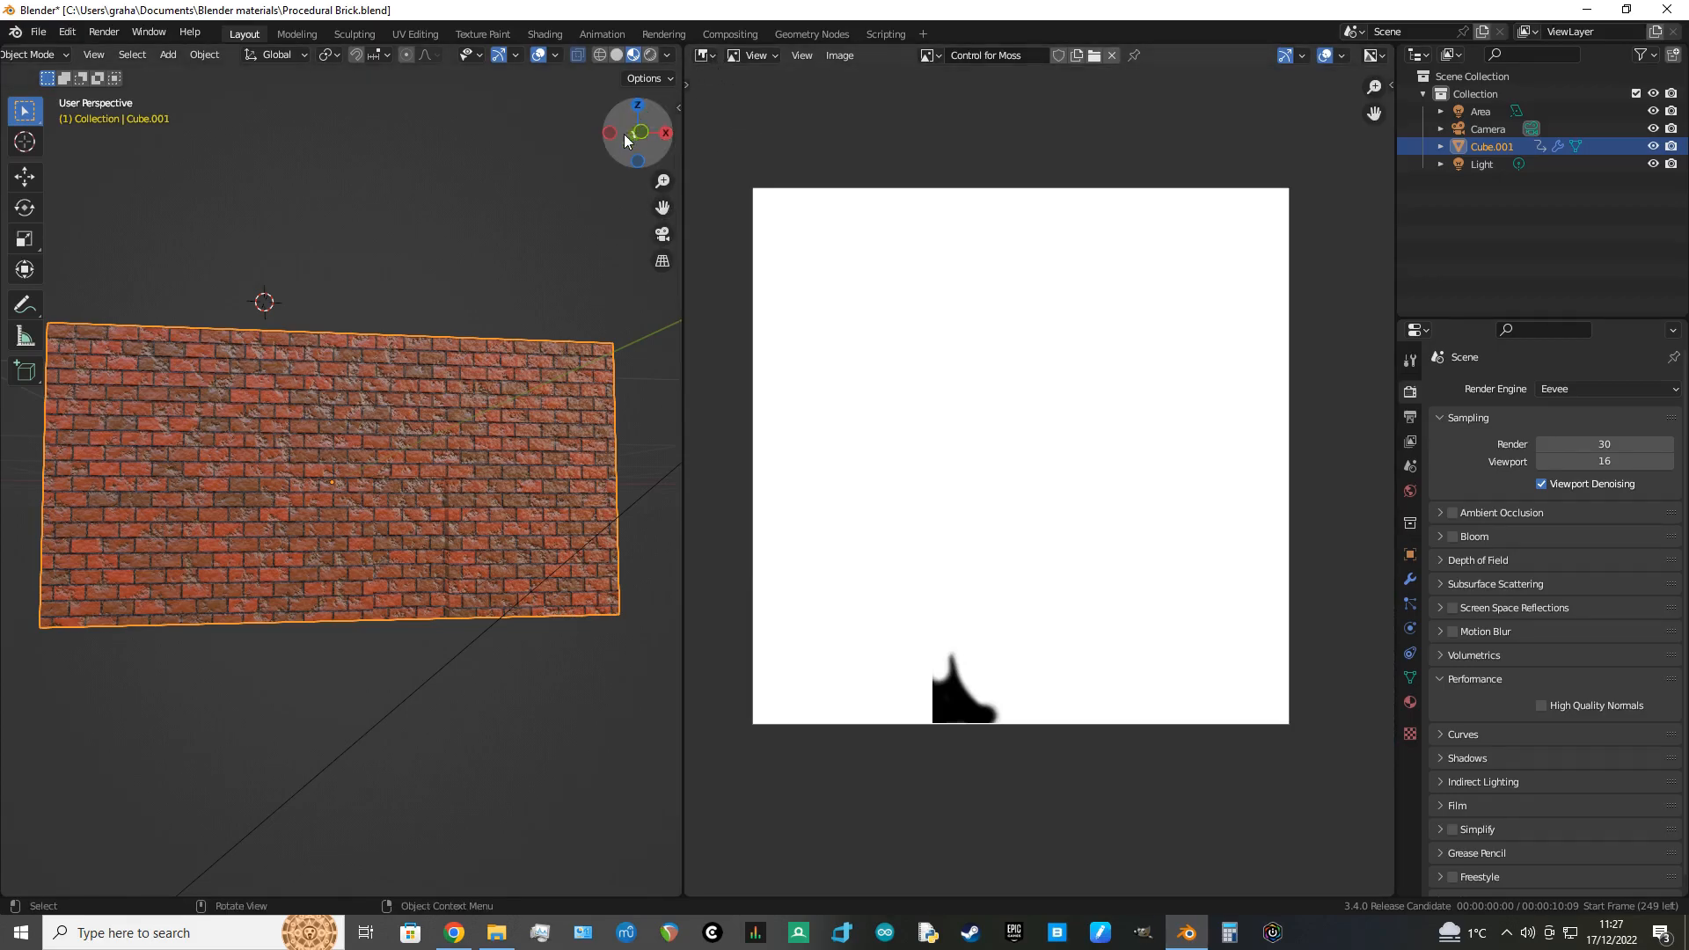
{"action": "left_click_drag", "start_coordinate": [680, 48], "coordinate": [719, 6]}
{"action": "left_click_drag", "start_coordinate": [683, 97], "coordinate": [1079, 163]}
{"action": "scroll", "coordinate": [1240, 366], "scroll_direction": "down", "scroll_amount": 2}
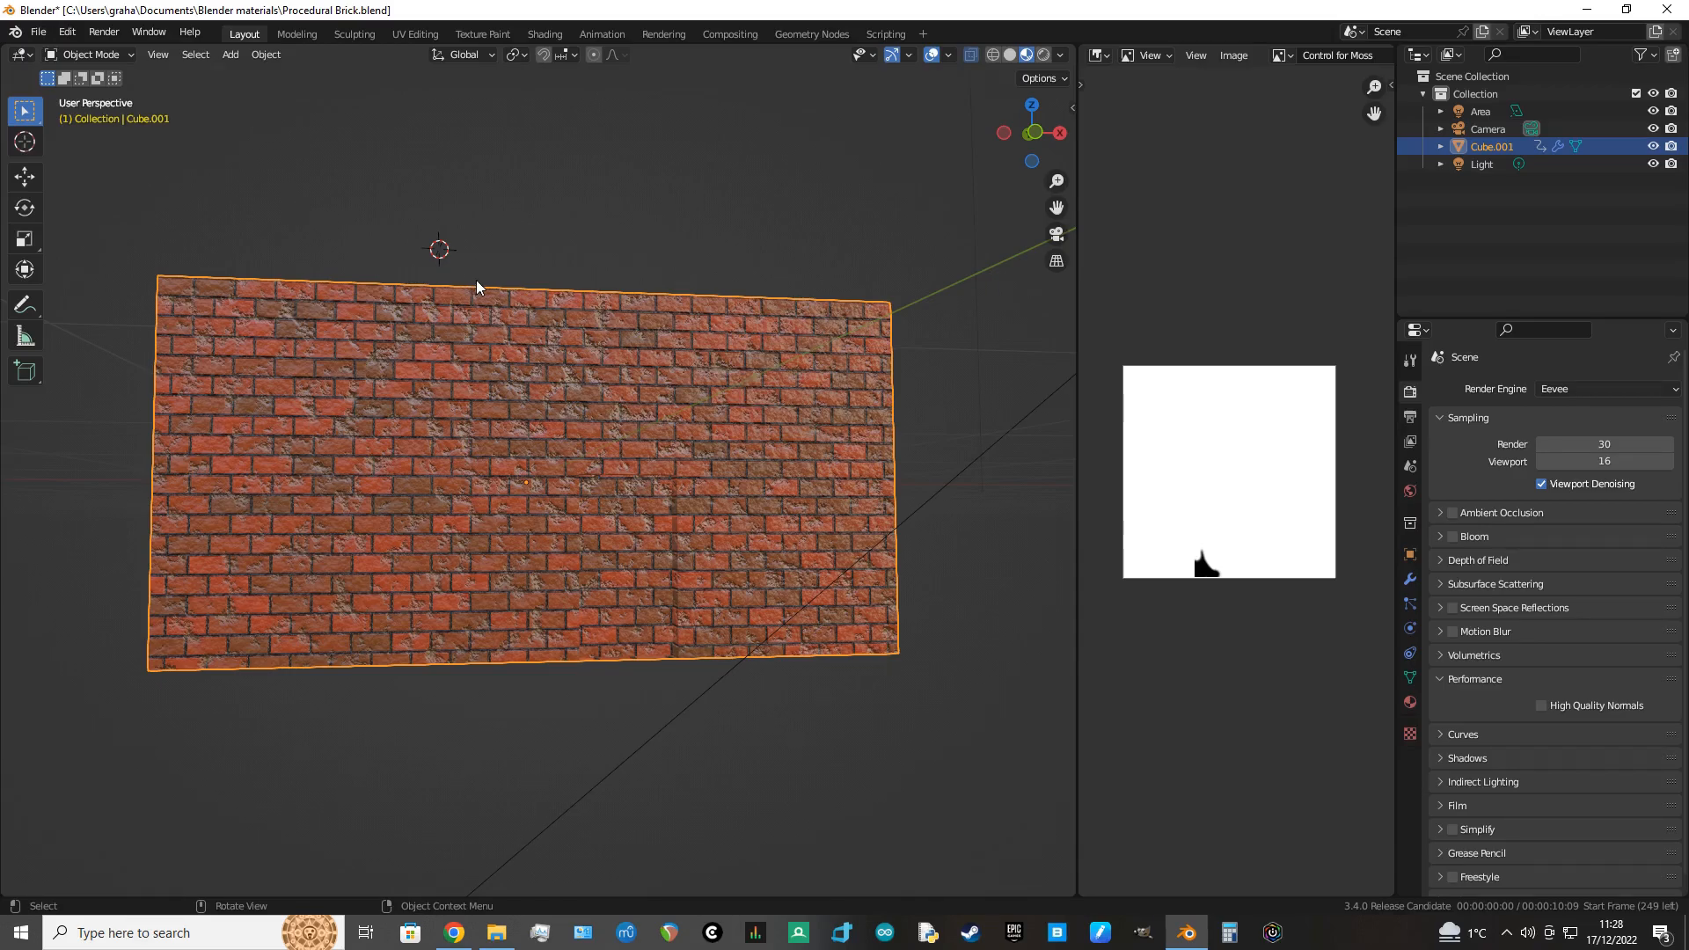
Step: Show the brick wall in front view and switch it to Texture Paint mode
{"action": "key", "text": "KP_1"}
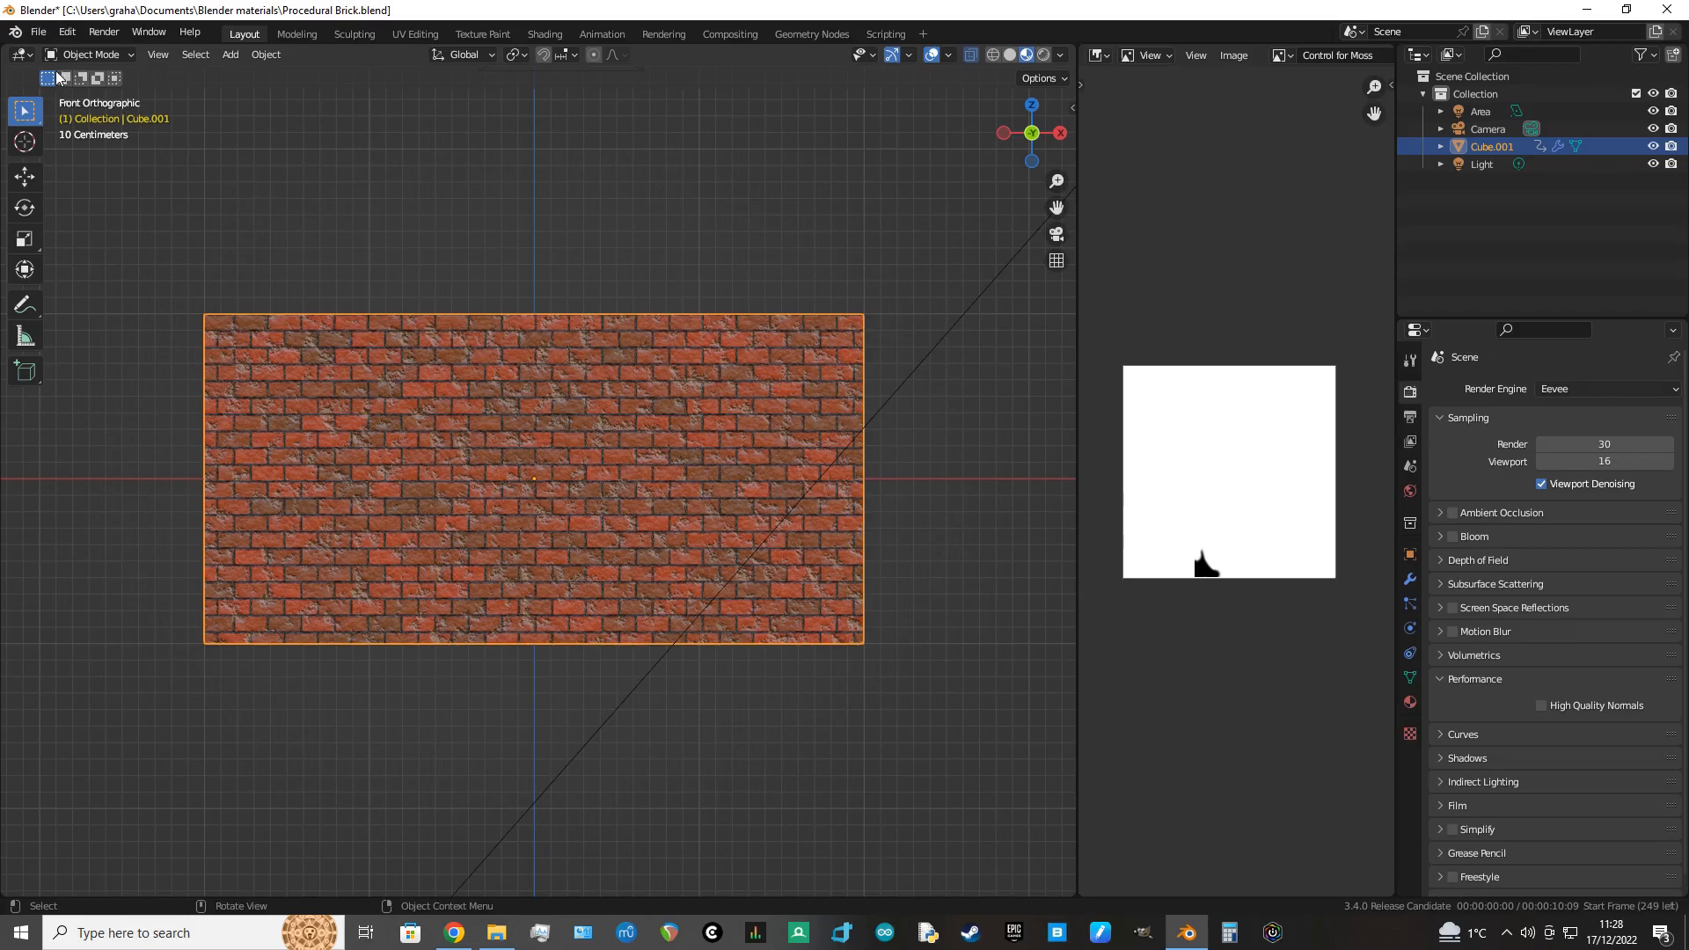
{"action": "left_click", "coordinate": [128, 55]}
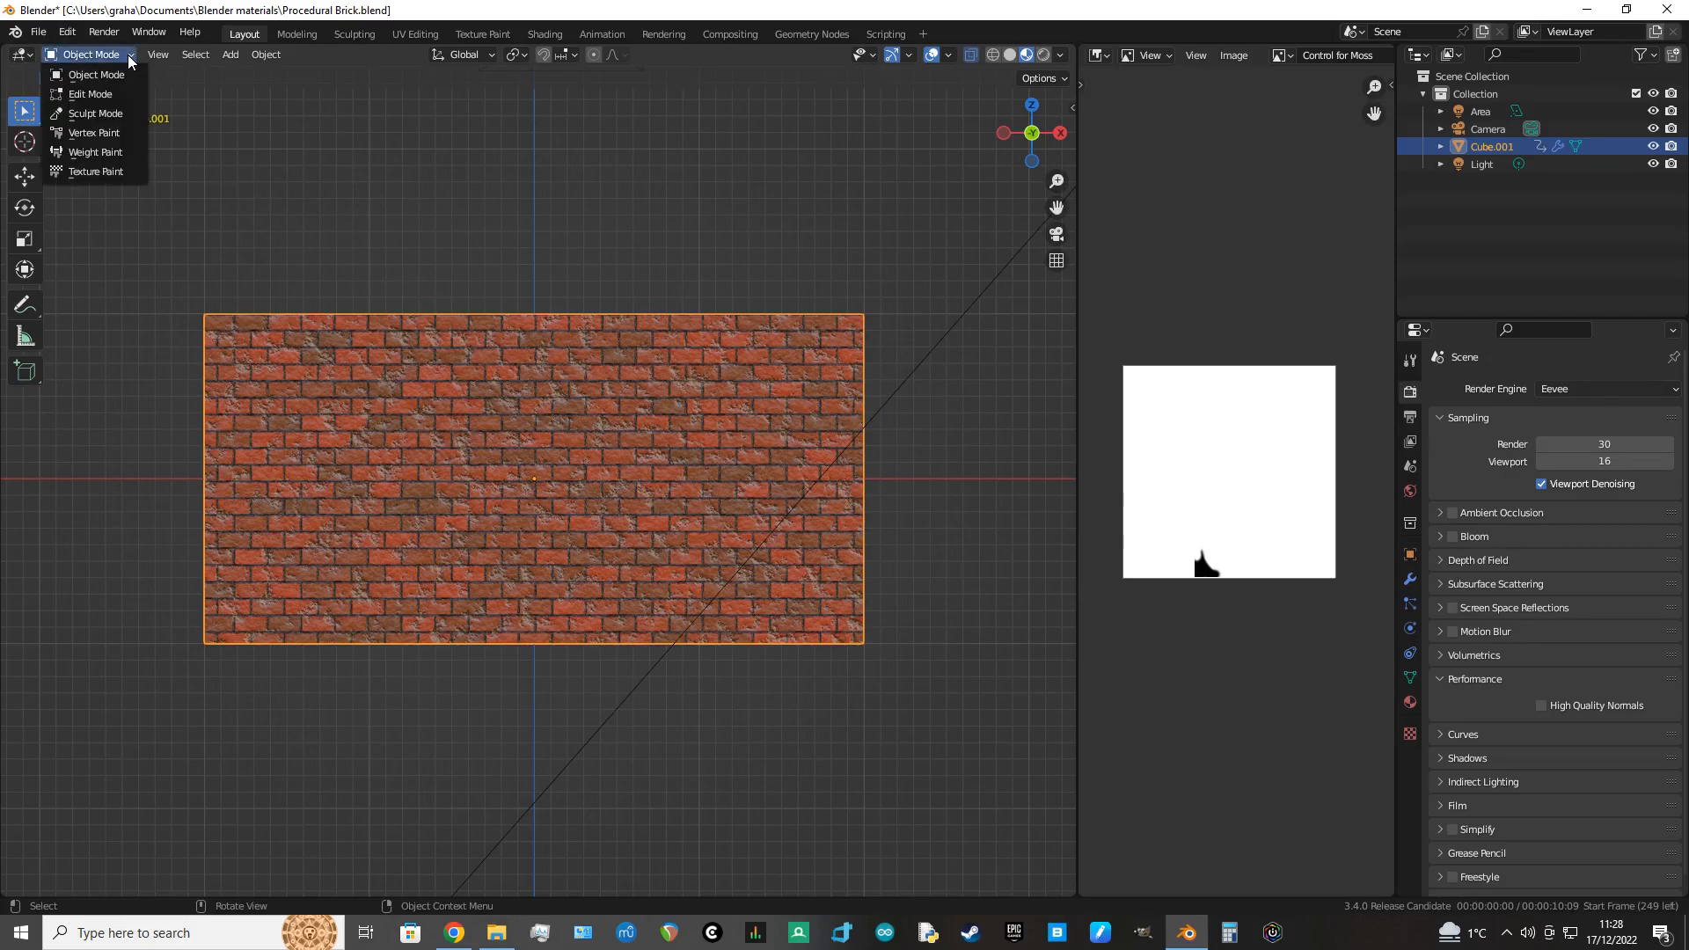
{"action": "left_click", "coordinate": [103, 169]}
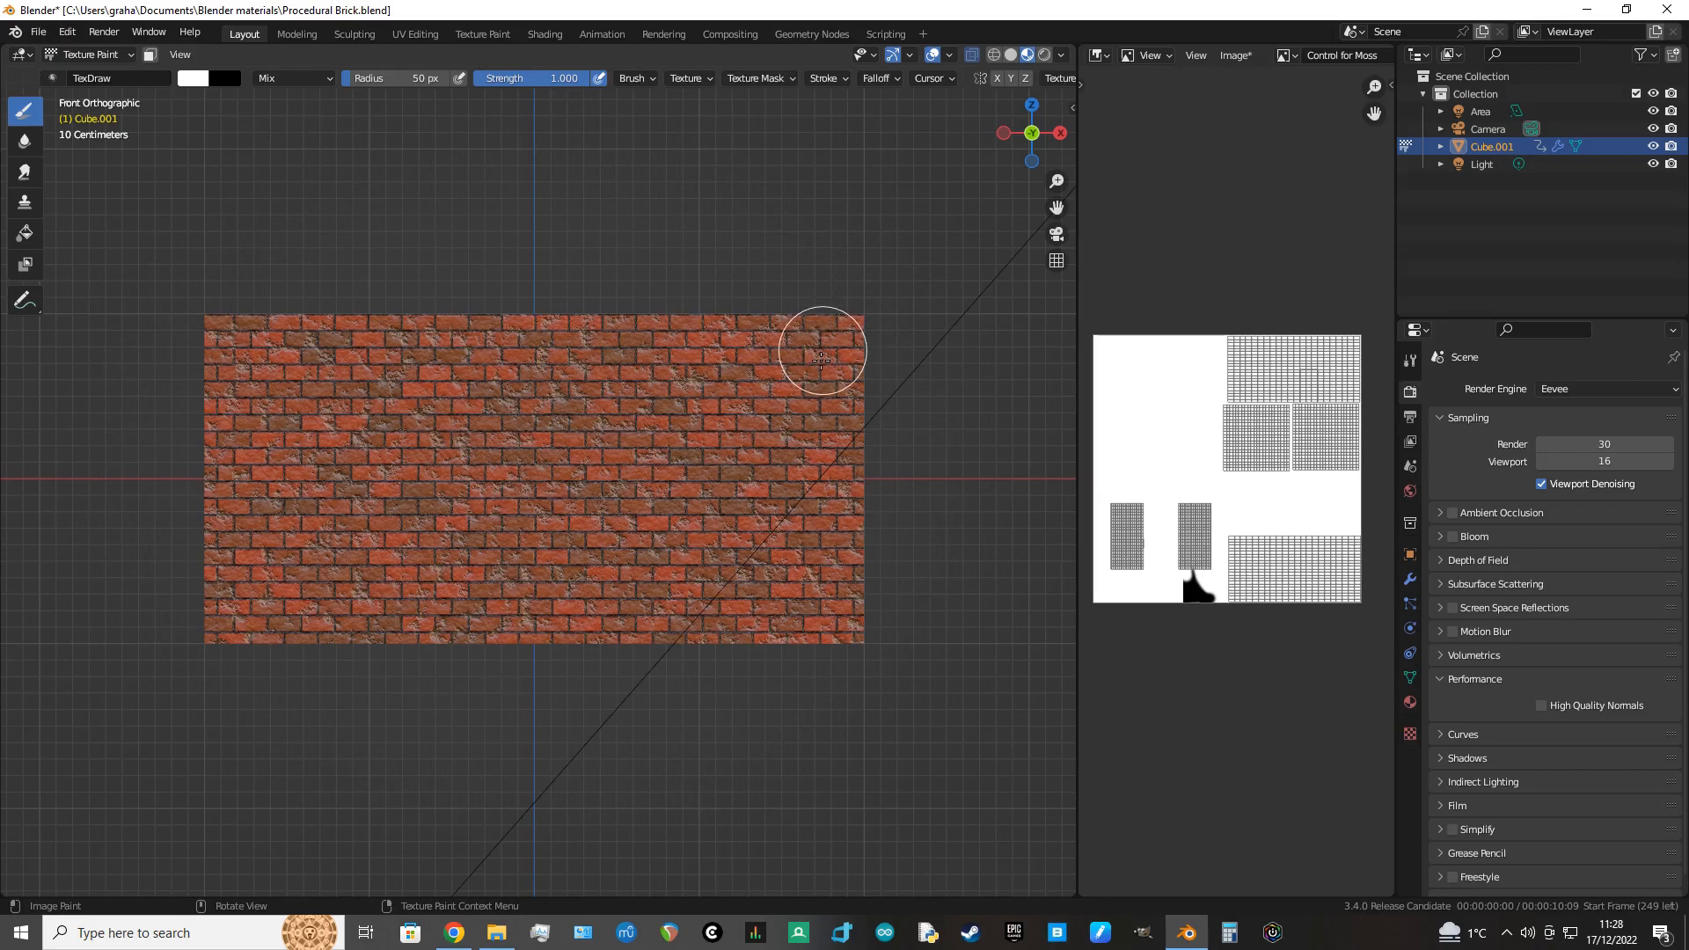
Step: Paint moss over the wall's two upper corners, extending it along the top edge and down the right side
{"action": "mouse_move", "coordinate": [827, 349]}
{"action": "left_mouse_down"}
{"action": "mouse_move", "coordinate": [855, 333]}
{"action": "mouse_move", "coordinate": [843, 371]}
{"action": "mouse_move", "coordinate": [863, 412]}
{"action": "mouse_move", "coordinate": [837, 377]}
{"action": "left_mouse_up"}
{"action": "scroll", "coordinate": [836, 377], "scroll_direction": "up", "scroll_amount": 1}
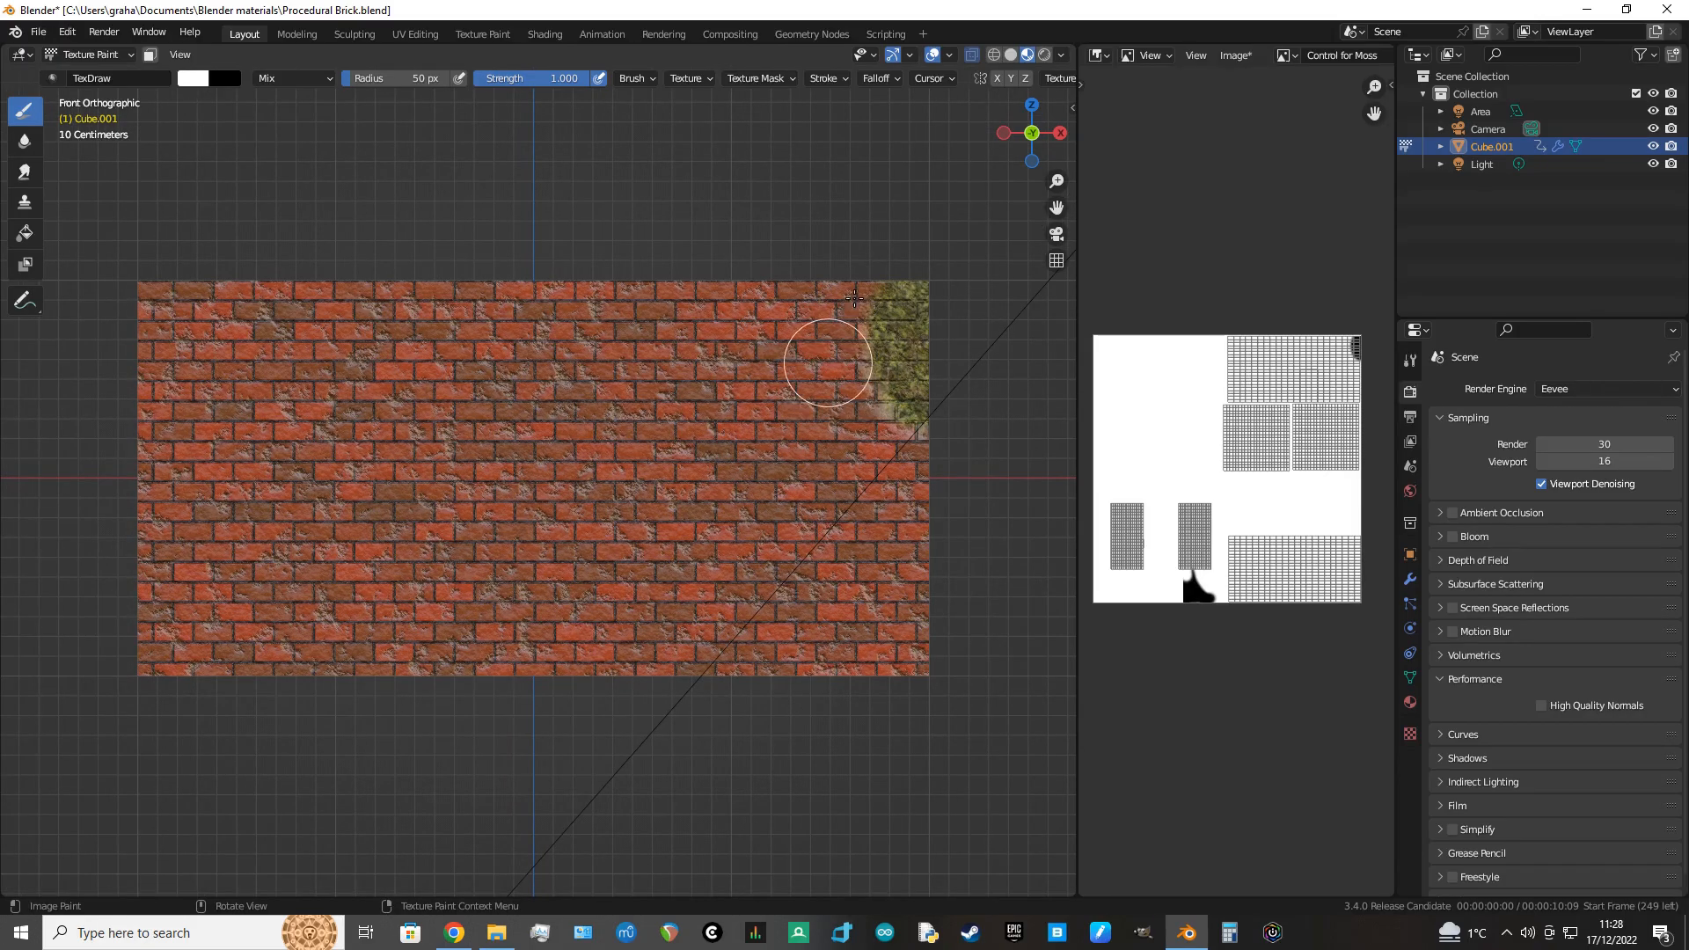
{"action": "left_click_drag", "start_coordinate": [853, 312], "coordinate": [561, 222]}
{"action": "mouse_move", "coordinate": [883, 292]}
{"action": "left_mouse_down"}
{"action": "mouse_move", "coordinate": [928, 295]}
{"action": "mouse_move", "coordinate": [784, 283]}
{"action": "mouse_move", "coordinate": [846, 293]}
{"action": "mouse_move", "coordinate": [945, 464]}
{"action": "mouse_move", "coordinate": [924, 599]}
{"action": "mouse_move", "coordinate": [647, 426]}
{"action": "left_mouse_up"}
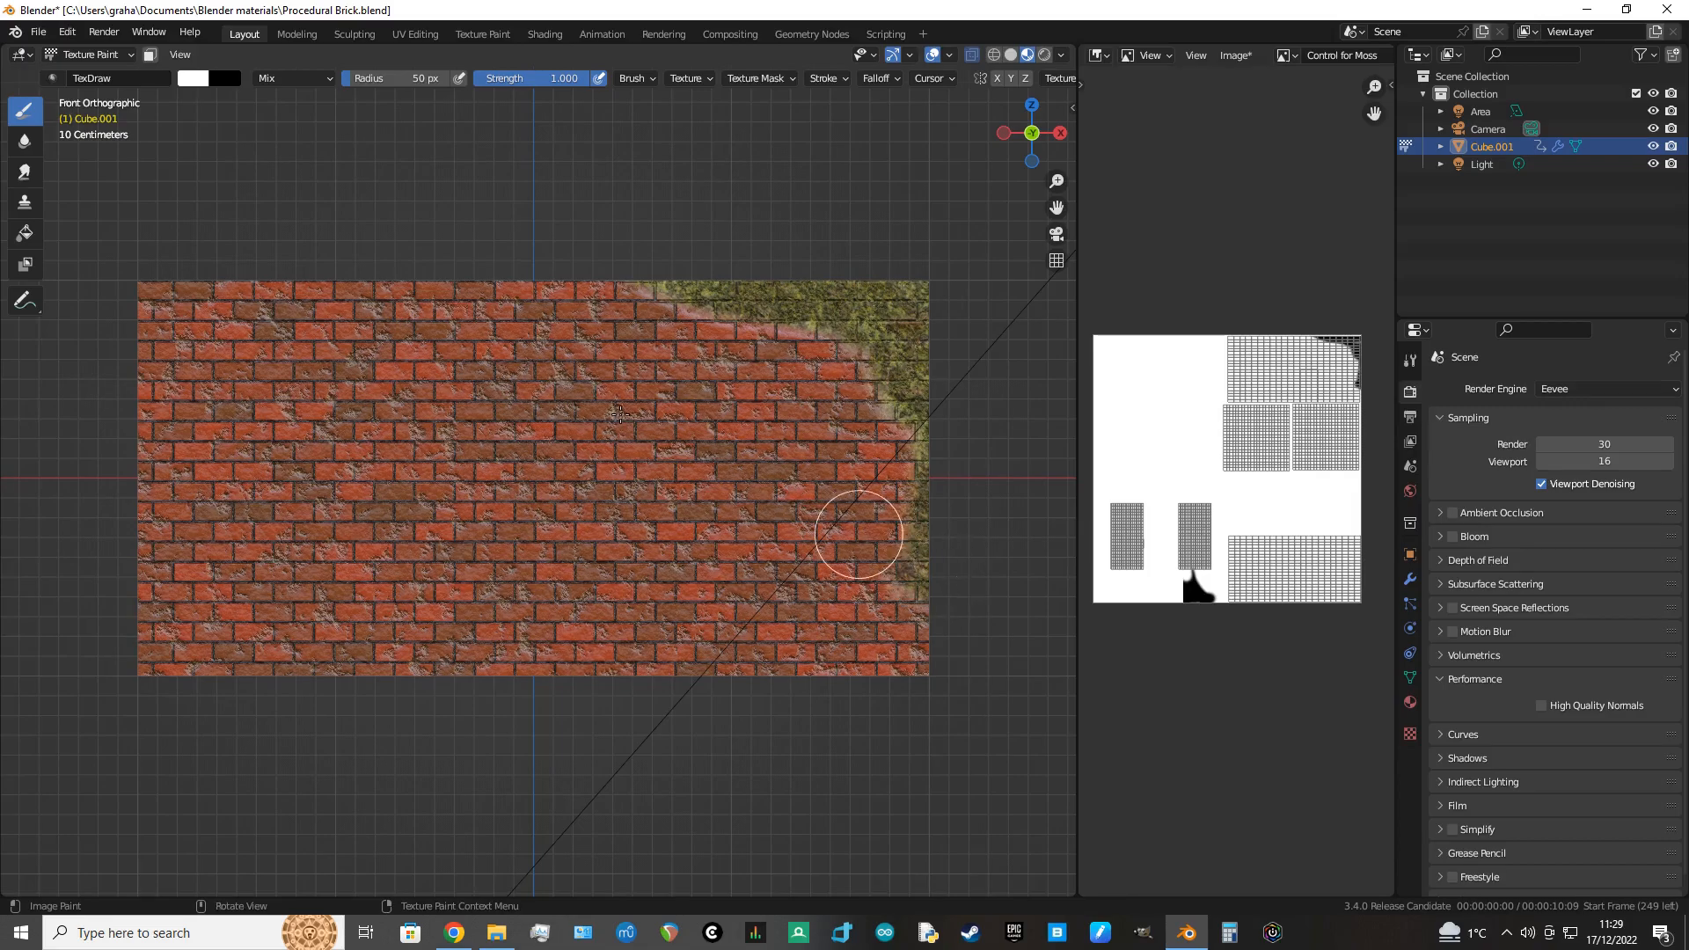
{"action": "mouse_move", "coordinate": [199, 276]}
{"action": "left_mouse_down"}
{"action": "mouse_move", "coordinate": [149, 319]}
{"action": "mouse_move", "coordinate": [141, 414]}
{"action": "mouse_move", "coordinate": [150, 366]}
{"action": "left_mouse_up"}
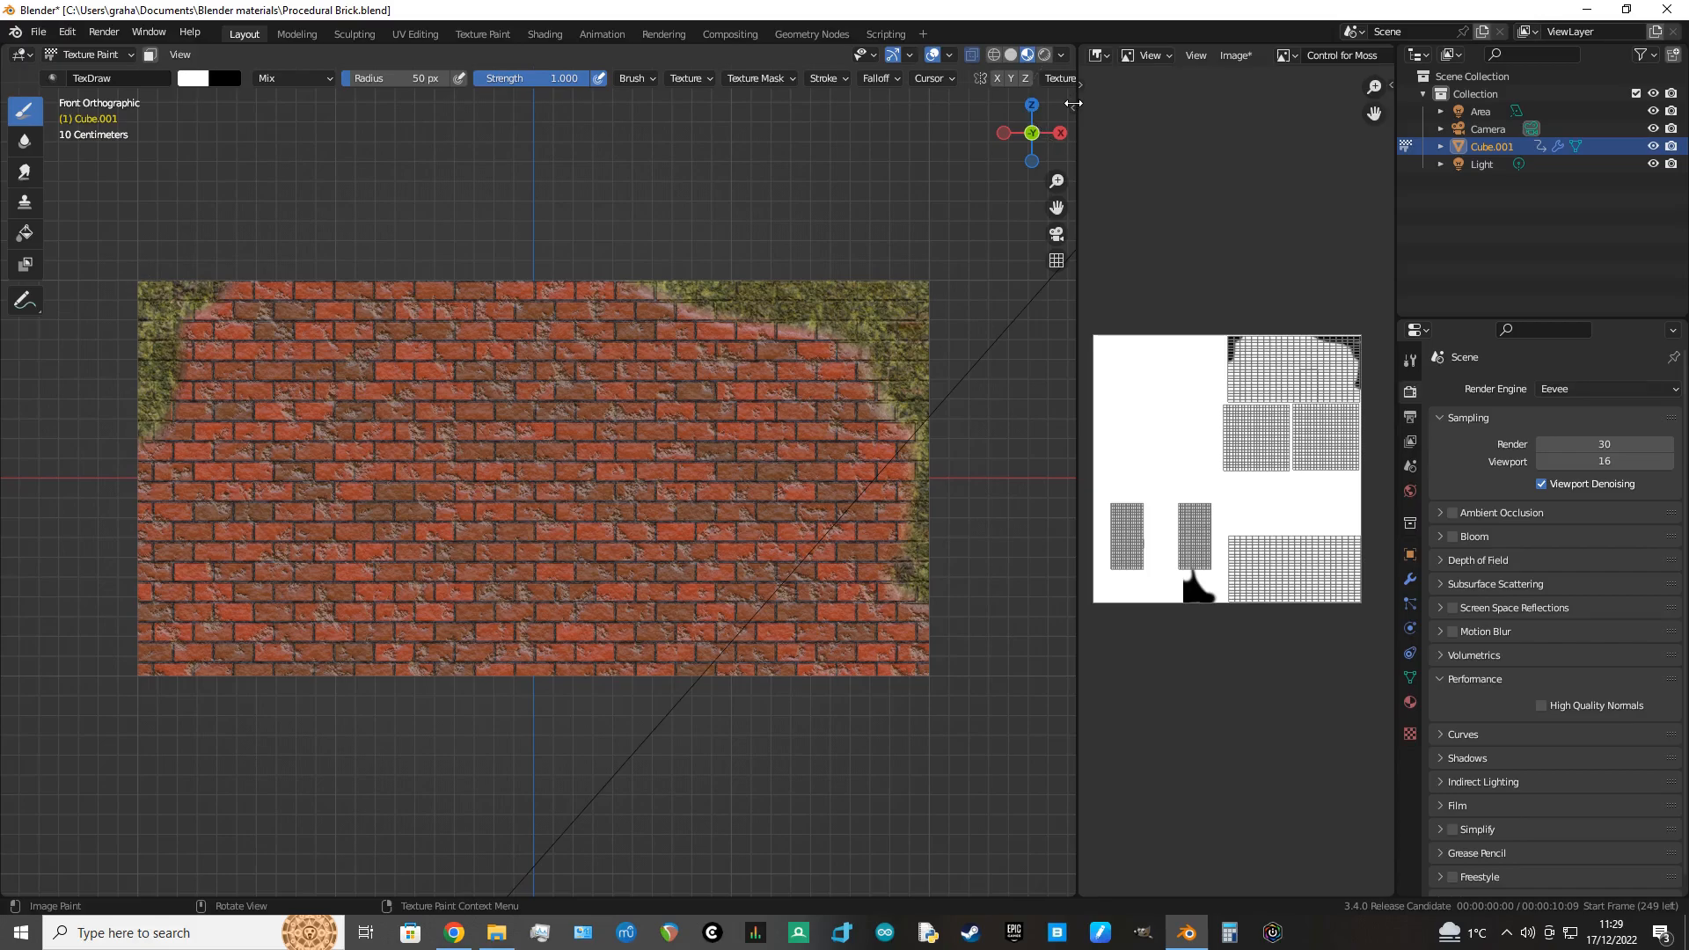
Step: Set the TexDraw brush's texture mapping to Random
{"action": "key", "text": "n"}
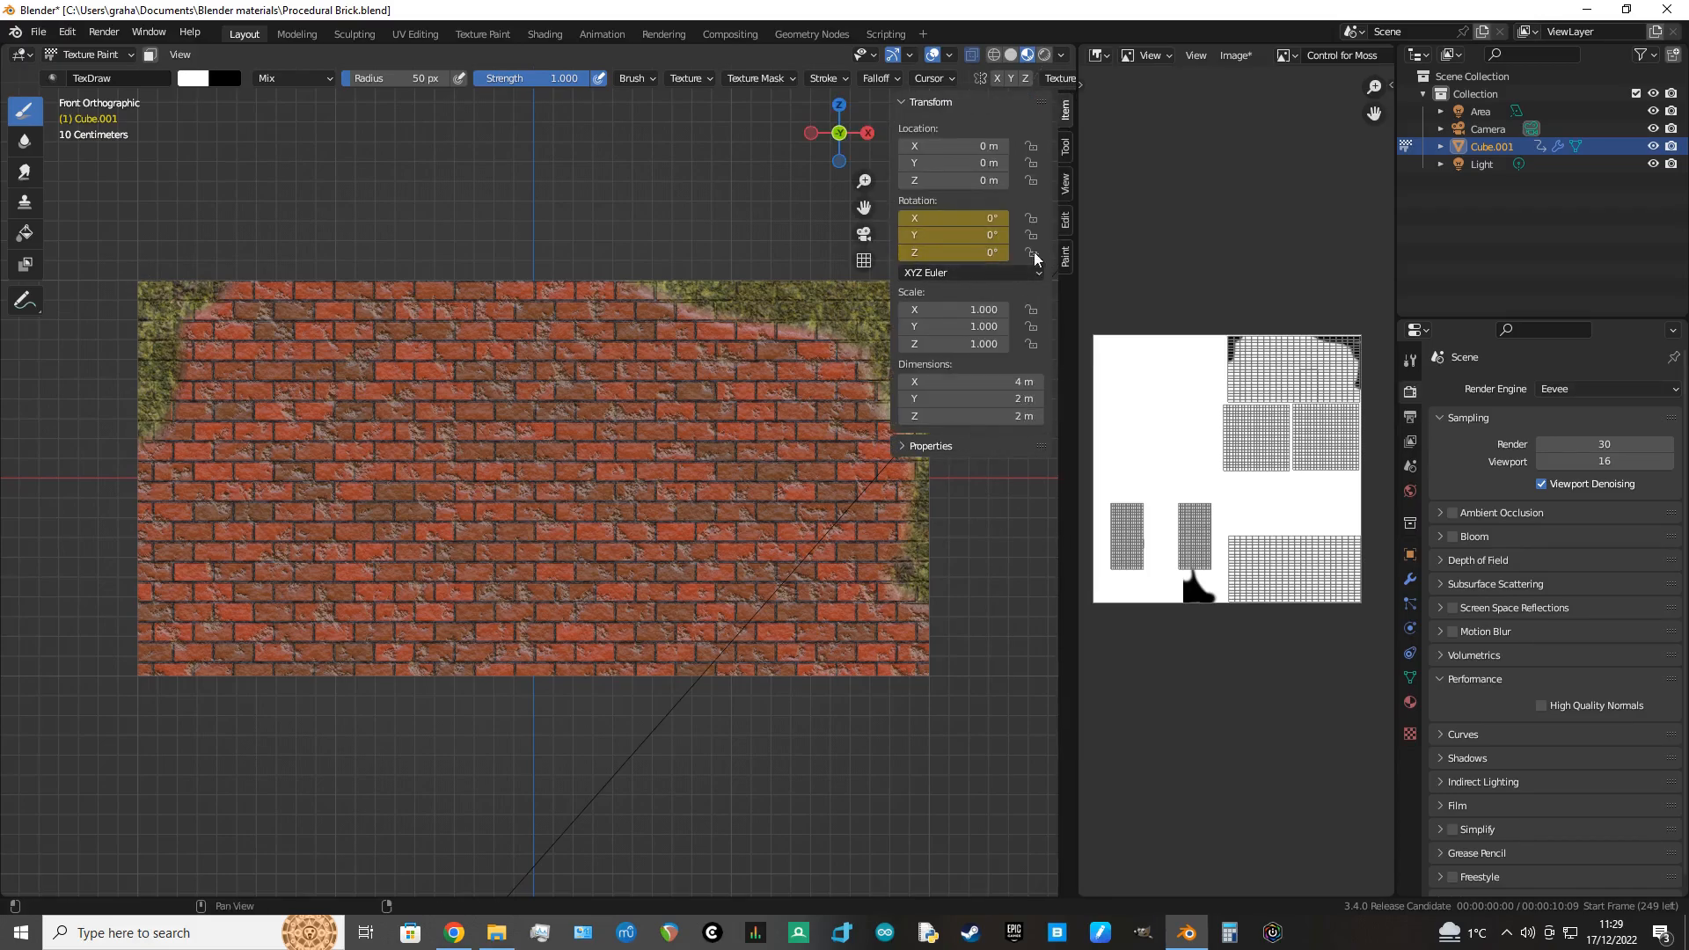
{"action": "left_click", "coordinate": [1066, 152]}
{"action": "scroll", "coordinate": [1013, 365], "scroll_direction": "down", "scroll_amount": 4}
{"action": "scroll", "coordinate": [1013, 365], "scroll_direction": "down", "scroll_amount": 1}
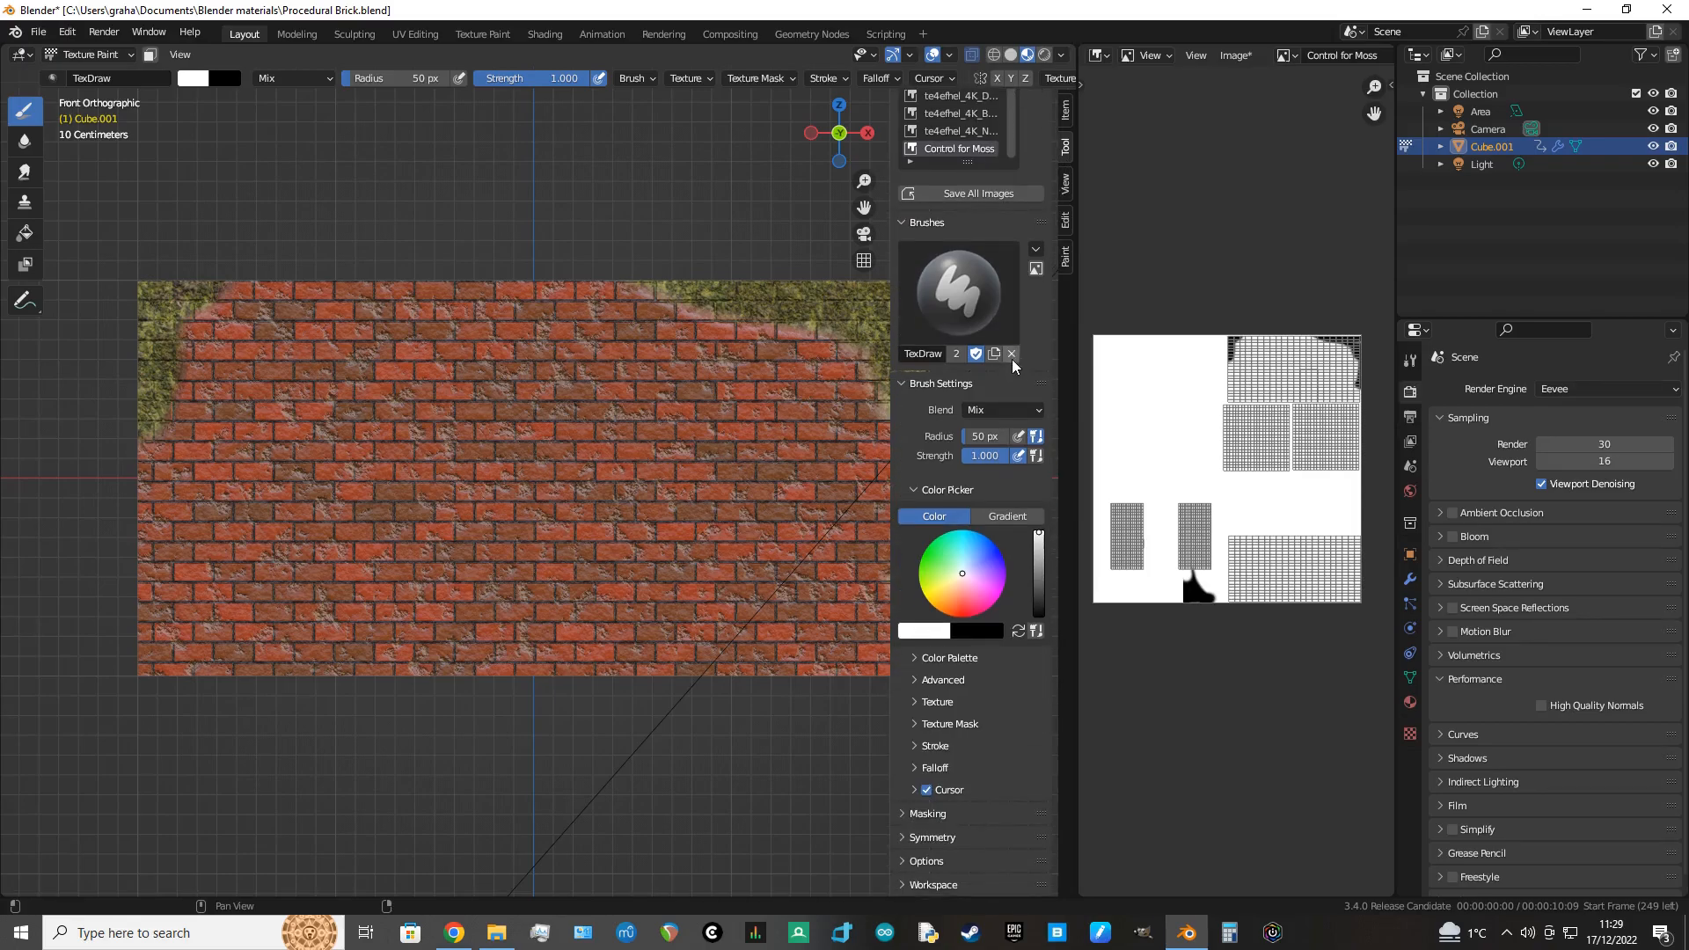
{"action": "left_click", "coordinate": [918, 703]}
{"action": "scroll", "coordinate": [1010, 712], "scroll_direction": "down", "scroll_amount": 3}
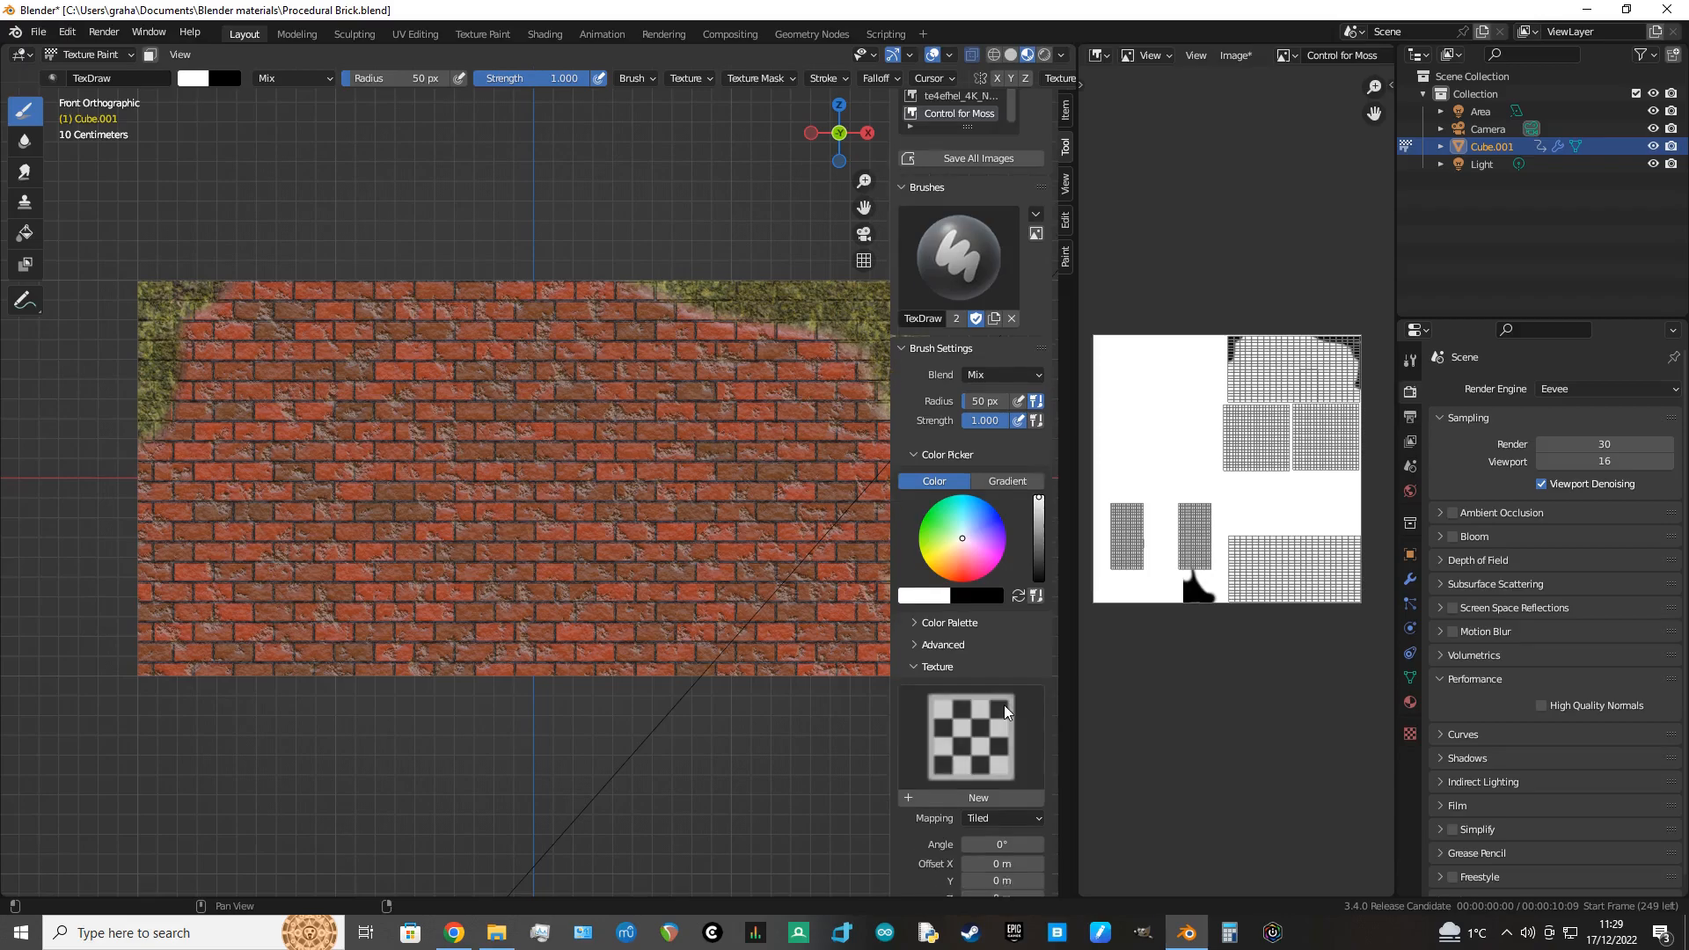
{"action": "scroll", "coordinate": [1023, 682], "scroll_direction": "down", "scroll_amount": 2}
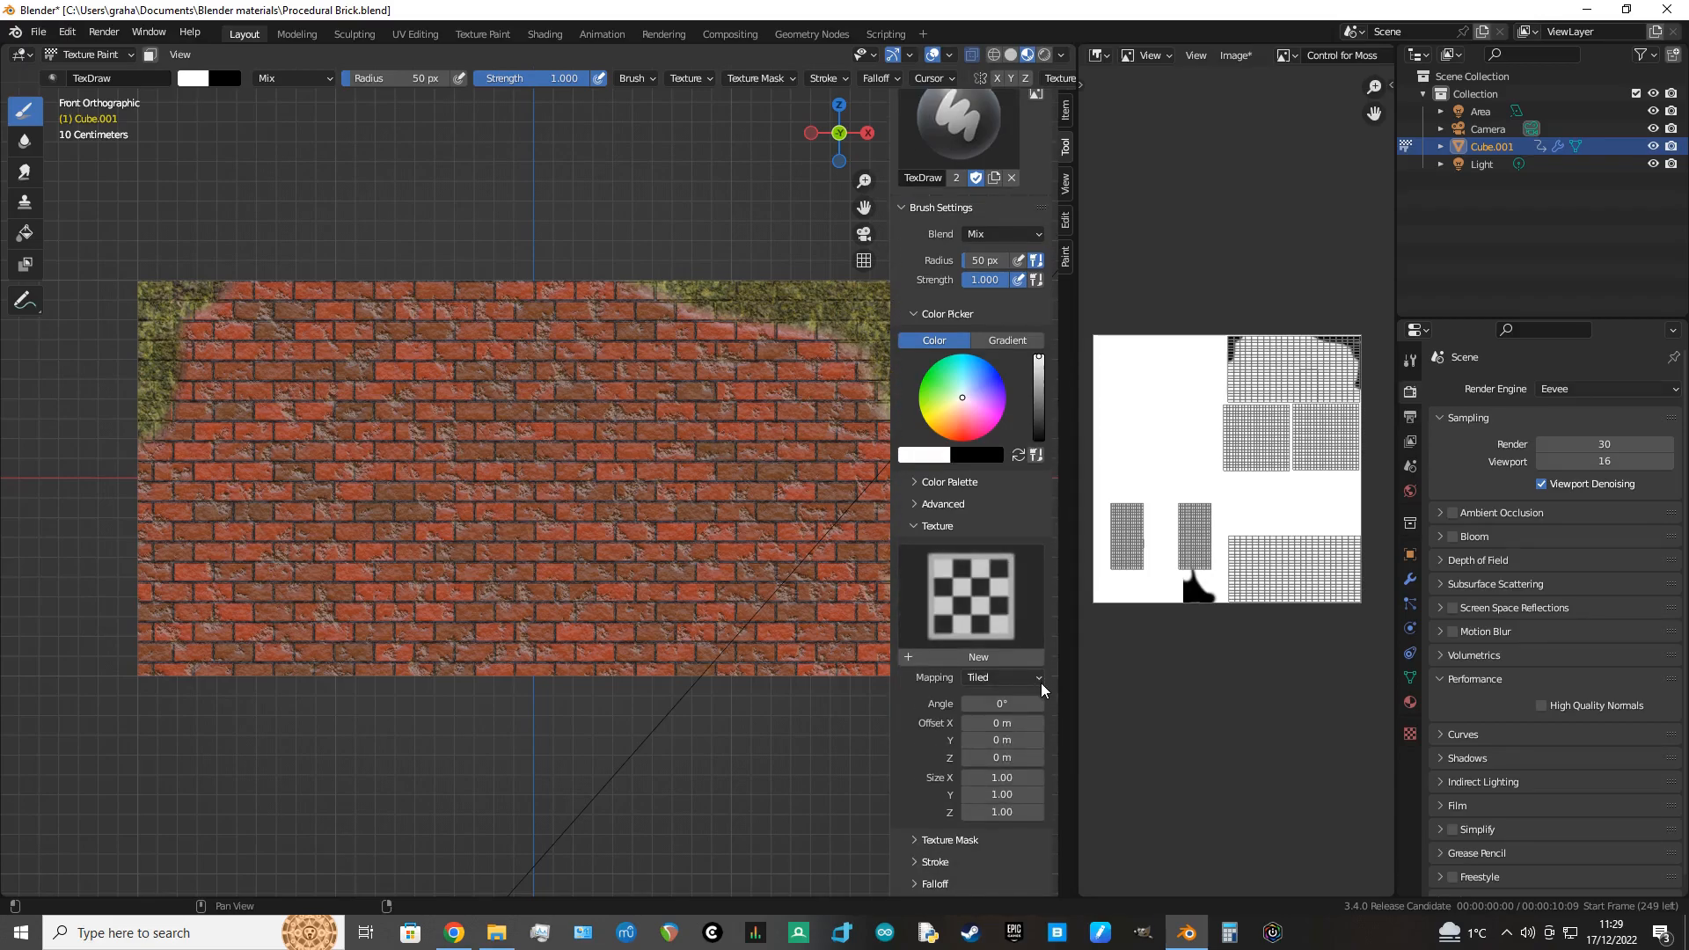
{"action": "left_click", "coordinate": [1040, 683]}
{"action": "left_click", "coordinate": [1012, 755]}
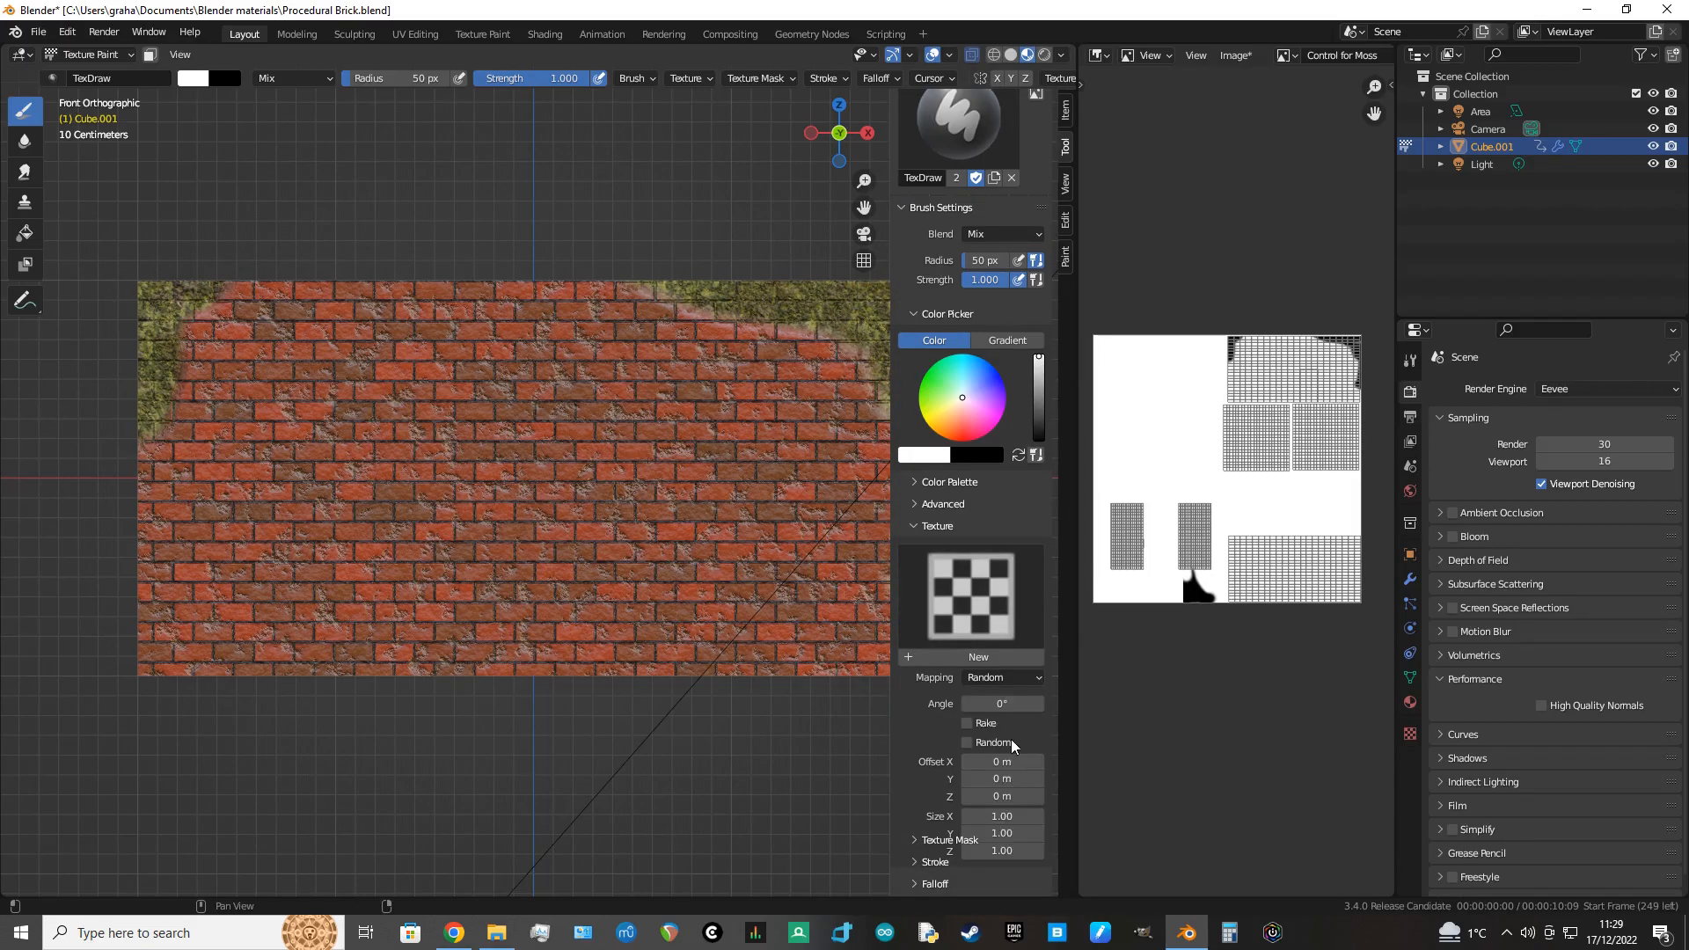
Step: Create a new texture for the brush and load AlphaSmudge.png from the Brushes folder into it
{"action": "left_click", "coordinate": [977, 658]}
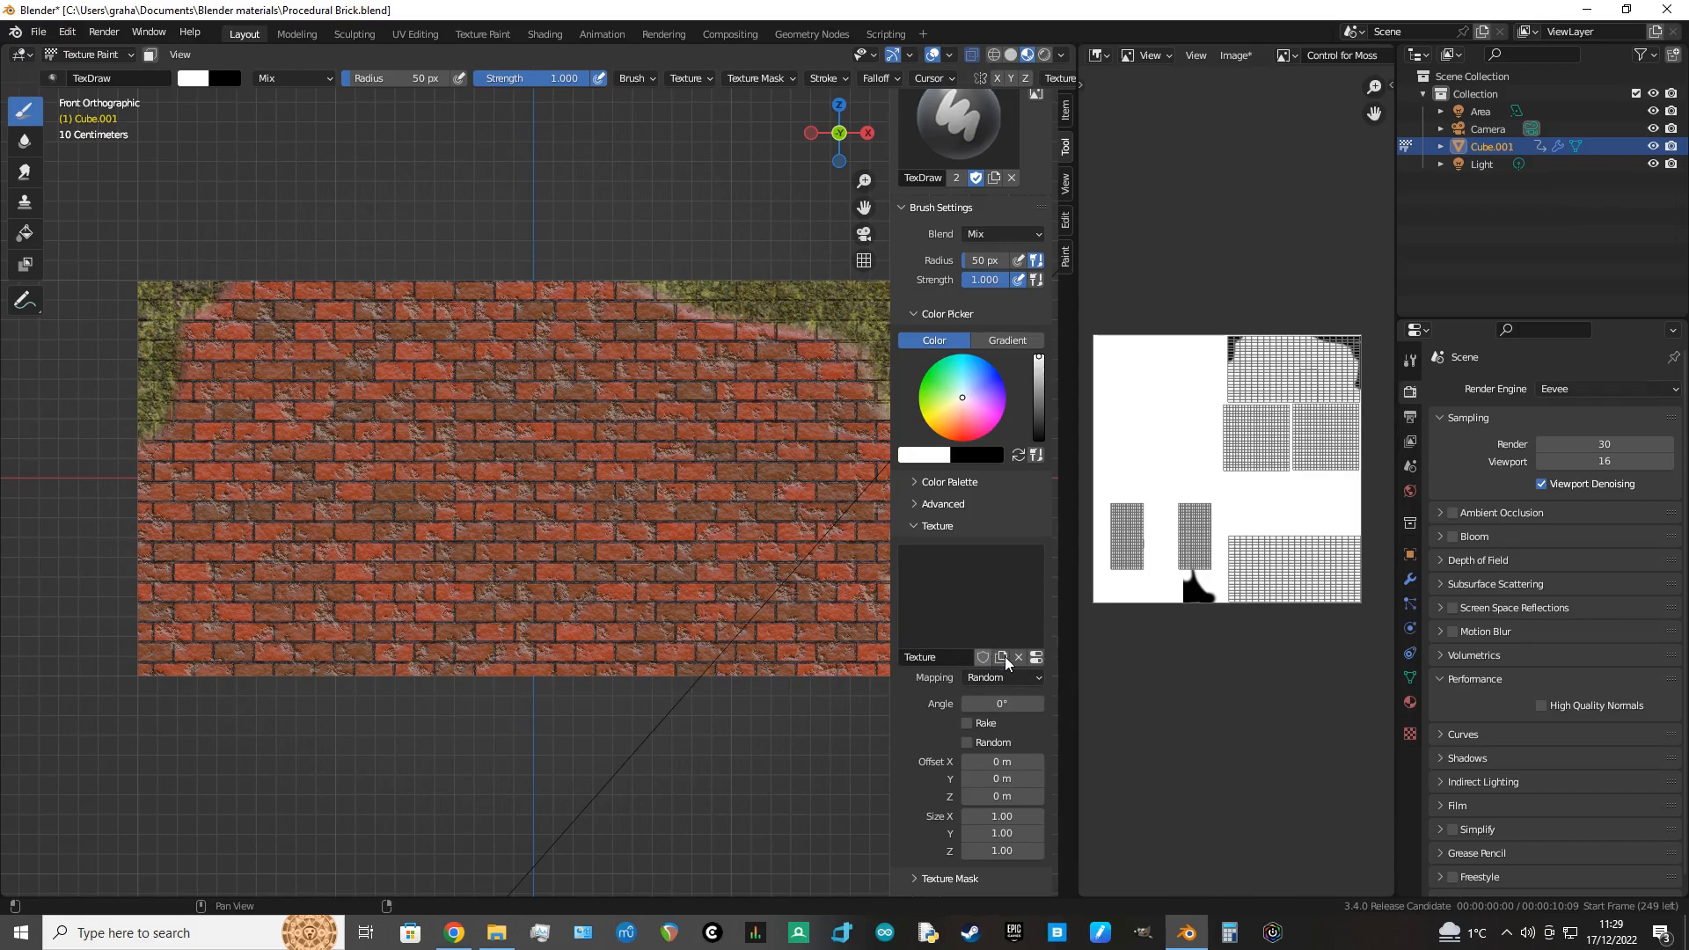
{"action": "left_click", "coordinate": [1411, 733]}
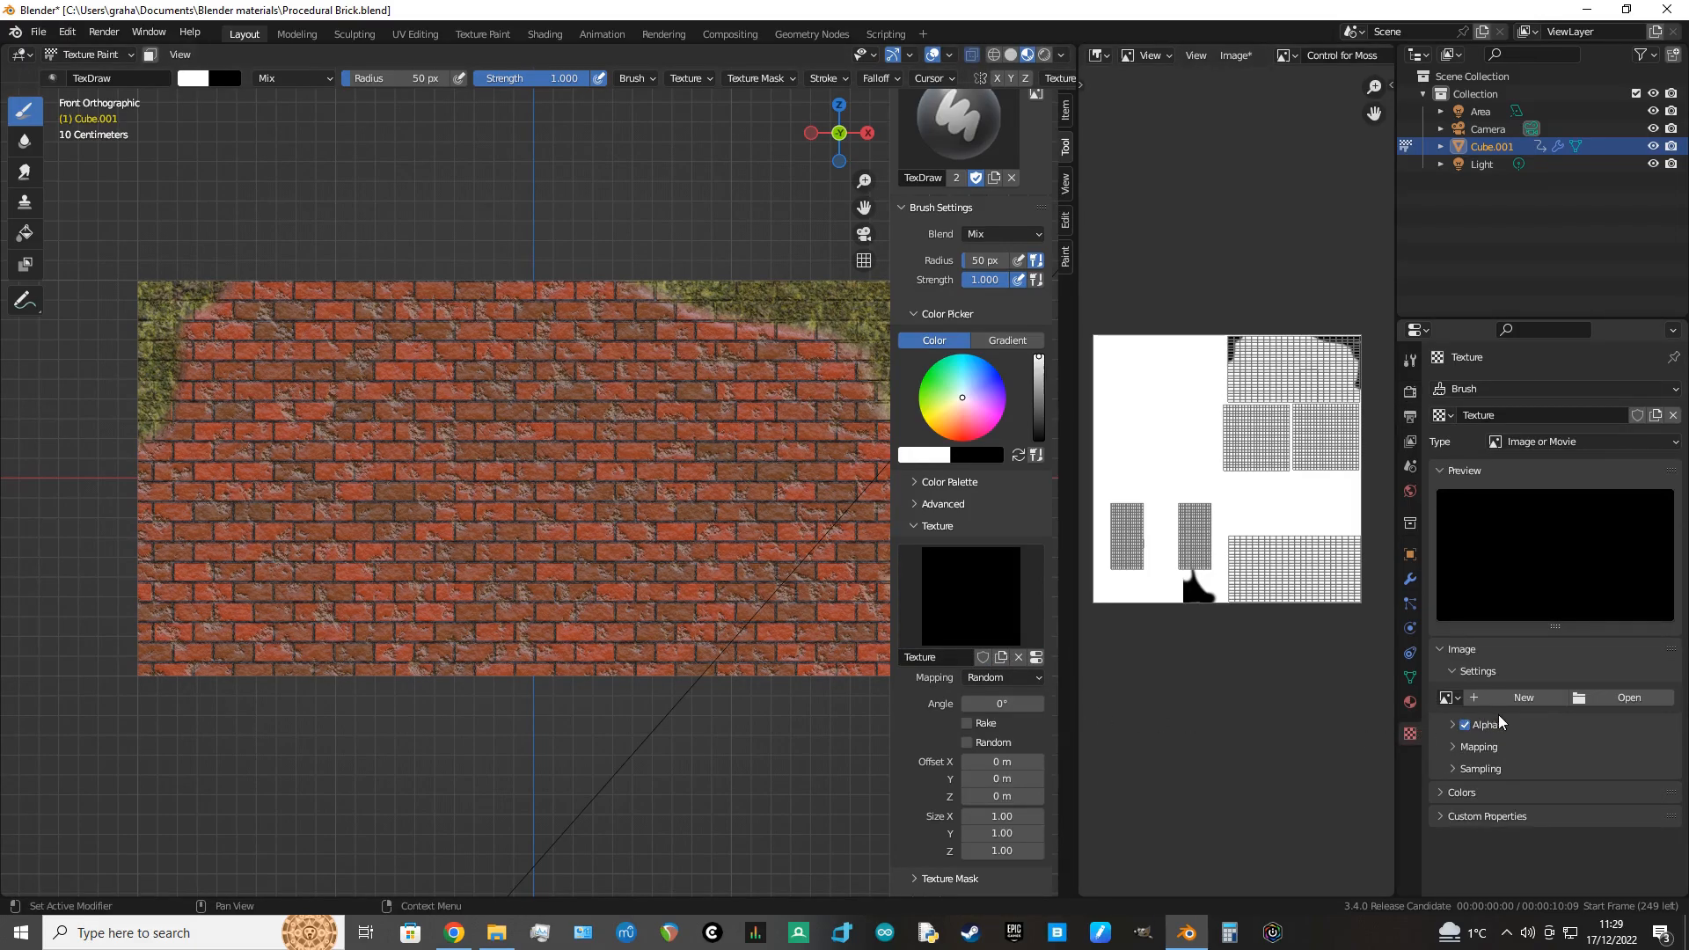
{"action": "left_click", "coordinate": [1627, 696]}
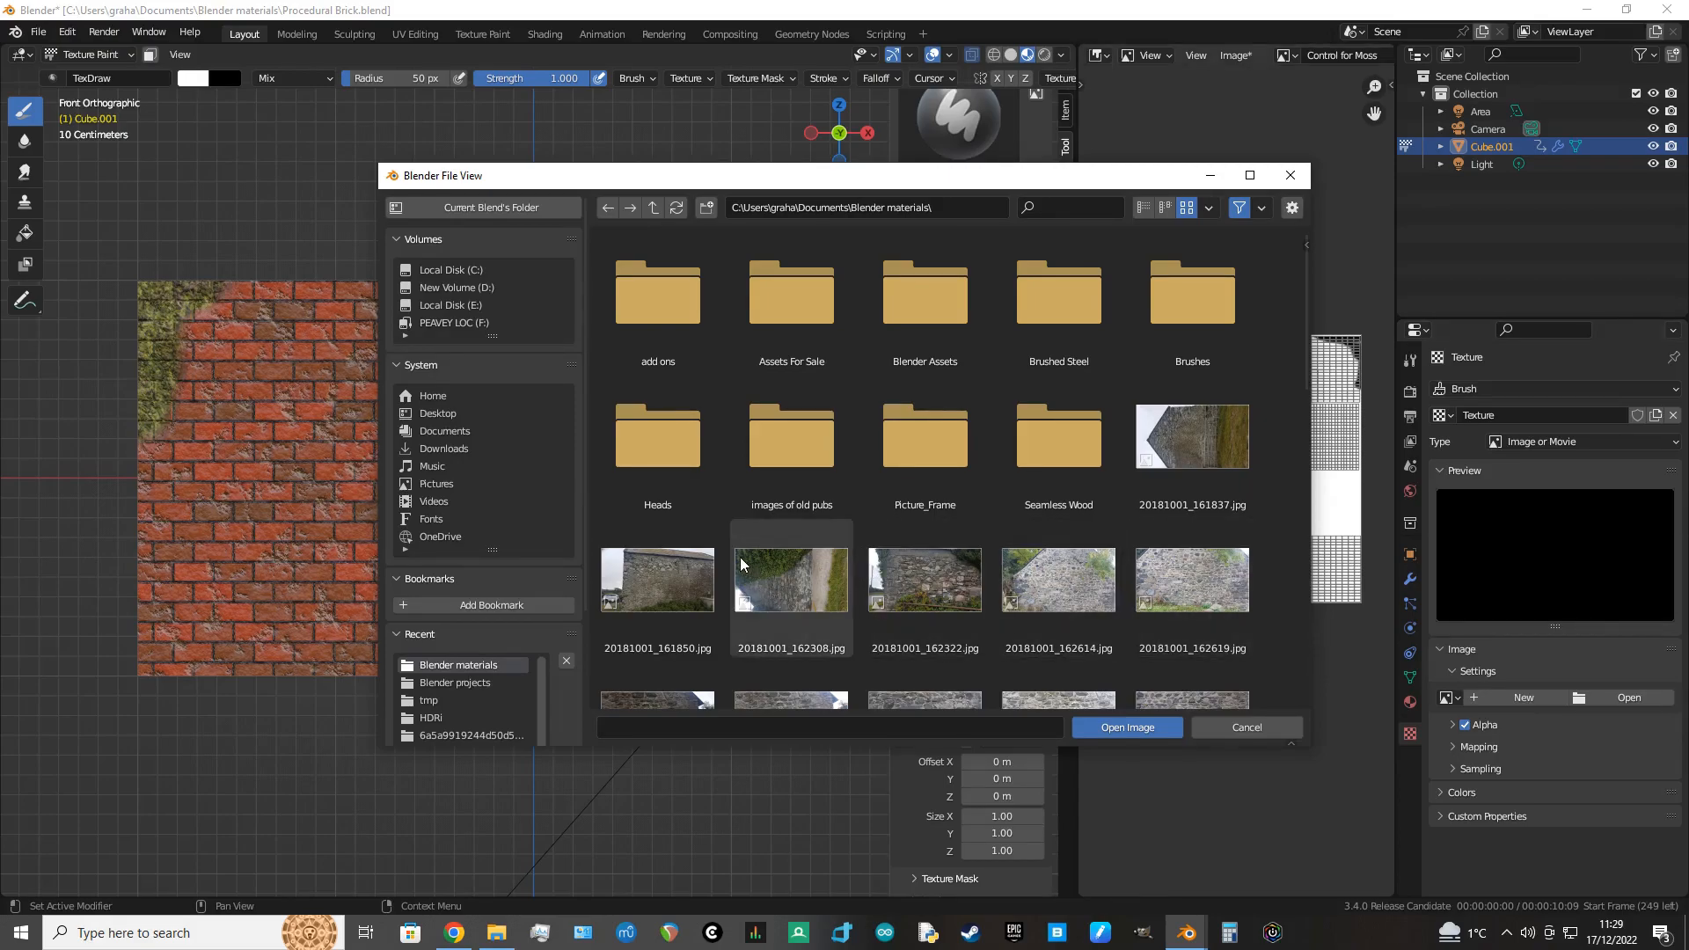
{"action": "double_click", "coordinate": [1172, 324]}
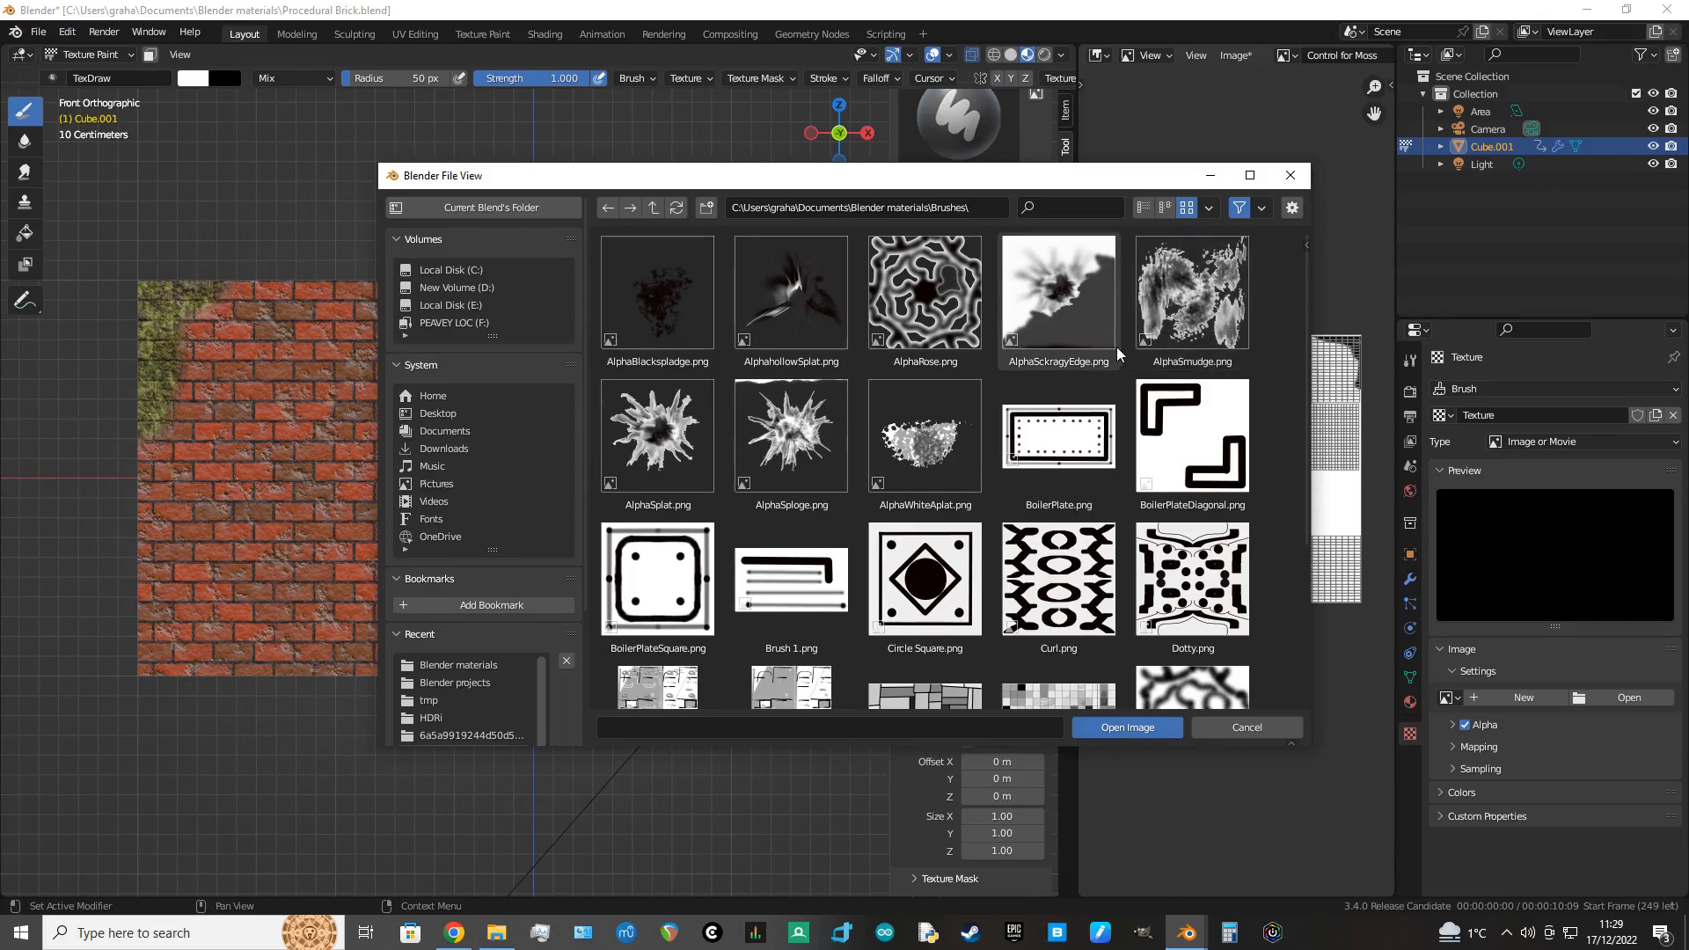
{"action": "left_click", "coordinate": [1161, 324]}
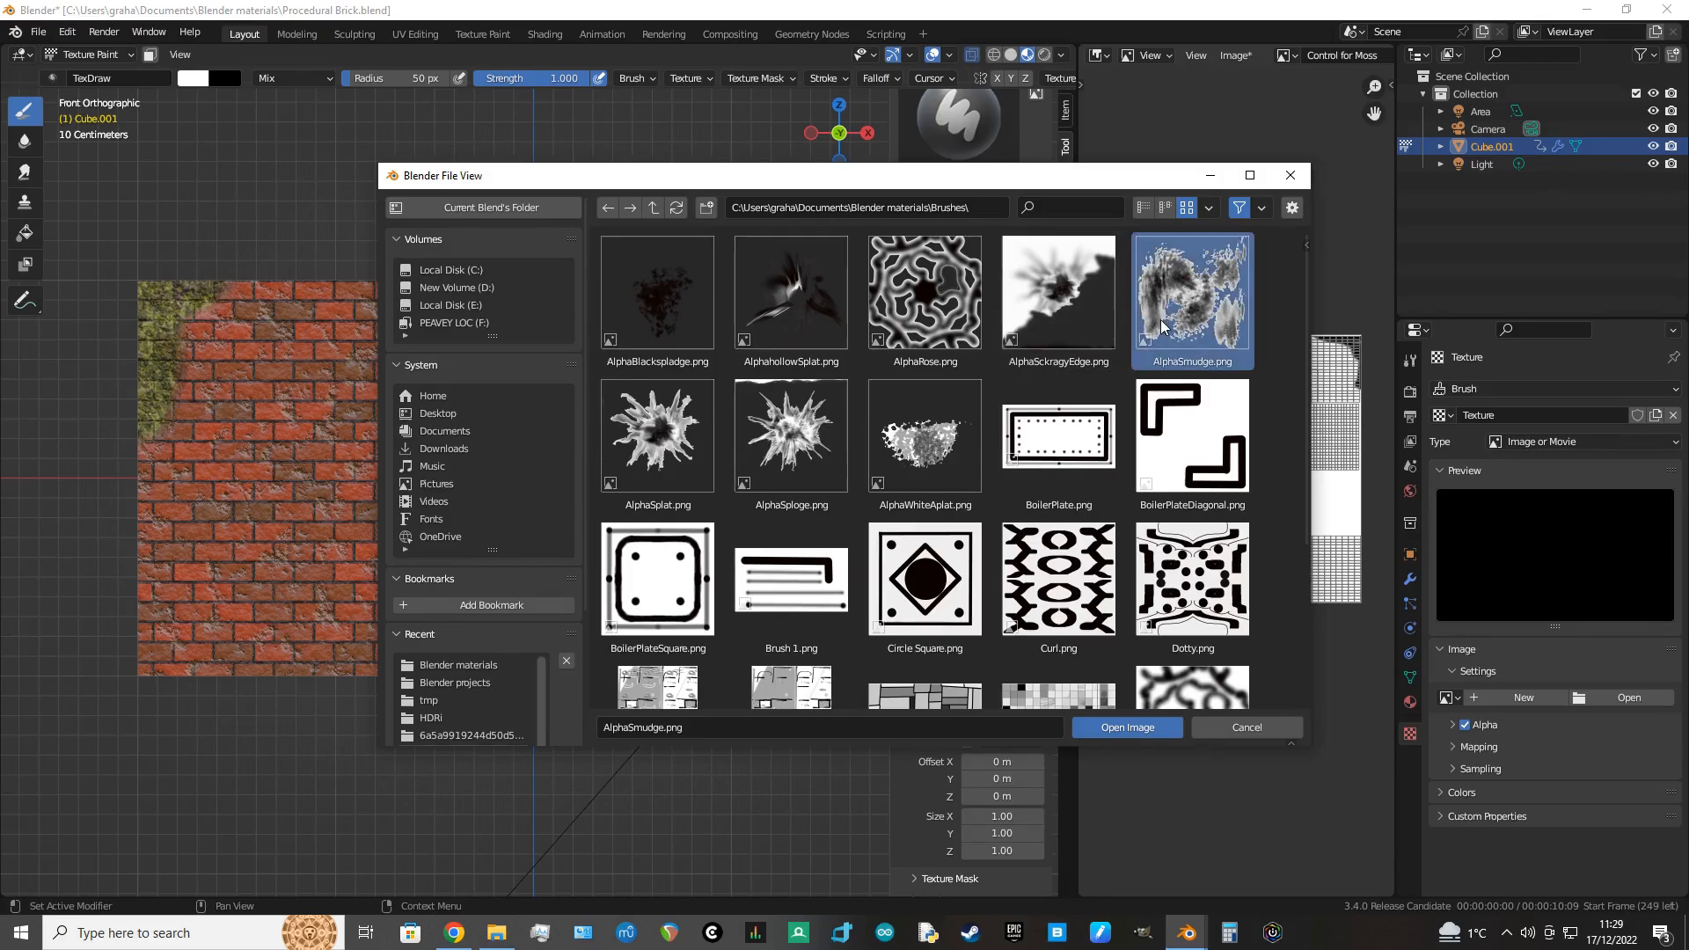
{"action": "left_click", "coordinate": [1119, 729]}
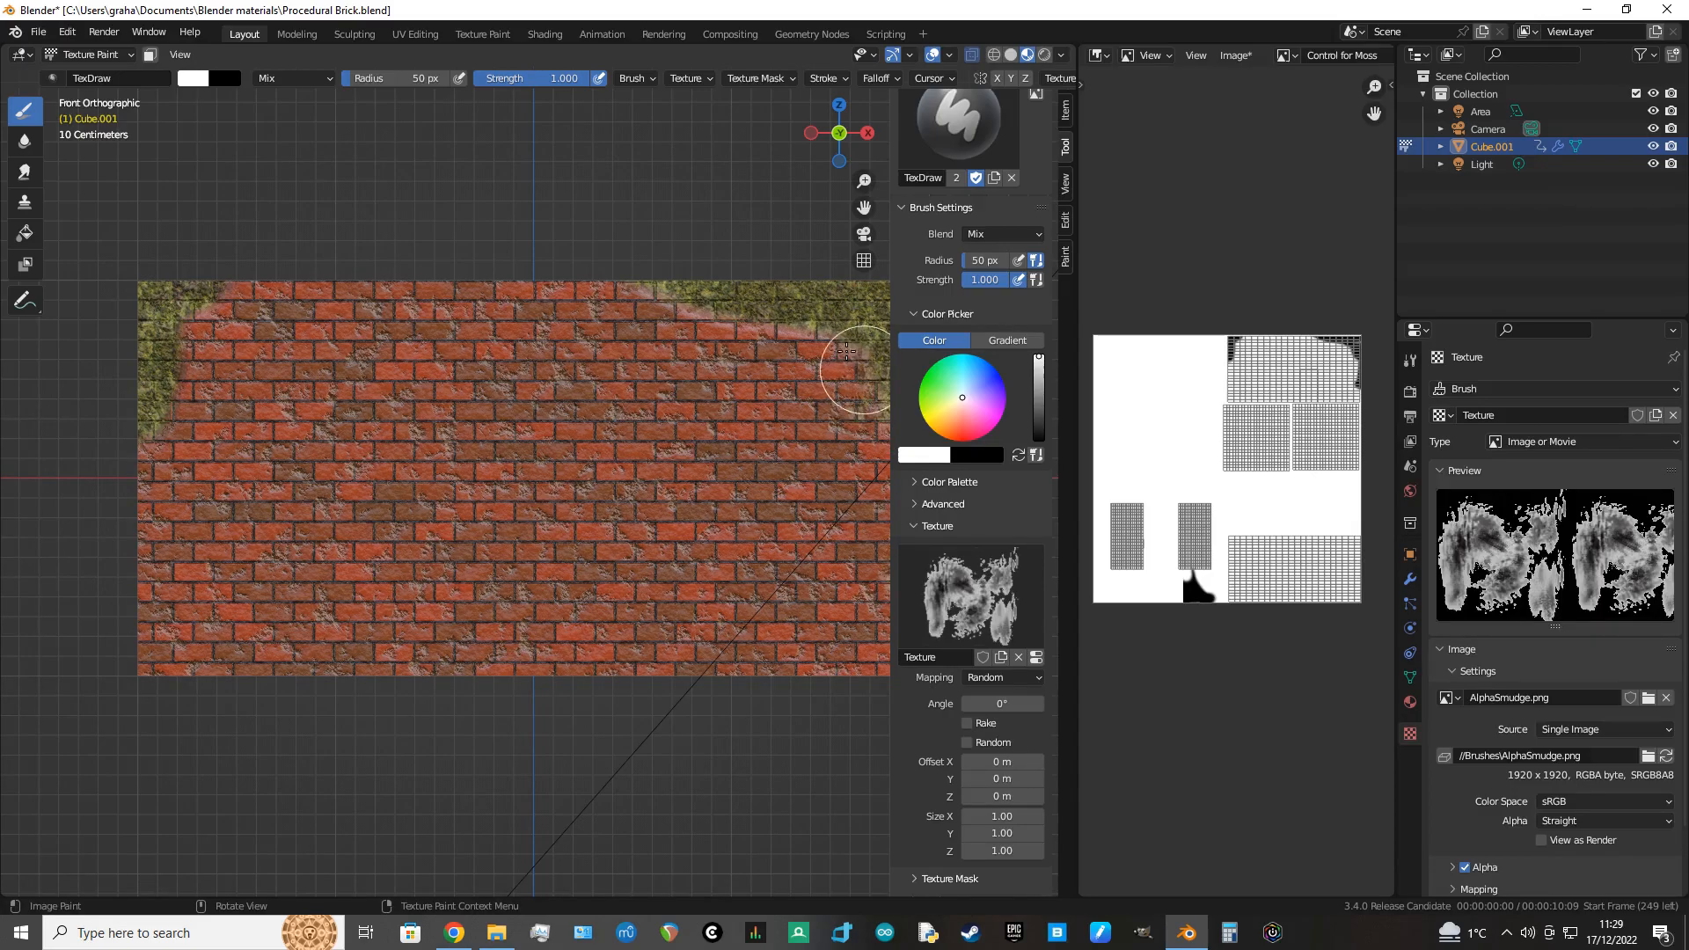
Step: Paint ragged moss along the edges of the existing patches in the wall's upper corners with the smudge-textured brush
{"action": "mouse_move", "coordinate": [825, 340]}
{"action": "left_mouse_down"}
{"action": "mouse_move", "coordinate": [662, 297]}
{"action": "mouse_move", "coordinate": [474, 305]}
{"action": "mouse_move", "coordinate": [325, 343]}
{"action": "mouse_move", "coordinate": [238, 339]}
{"action": "mouse_move", "coordinate": [215, 305]}
{"action": "mouse_move", "coordinate": [132, 549]}
{"action": "mouse_move", "coordinate": [154, 585]}
{"action": "mouse_move", "coordinate": [451, 684]}
{"action": "left_mouse_up"}
{"action": "scroll", "coordinate": [484, 694], "scroll_direction": "down", "scroll_amount": 1}
{"action": "middle_click_drag", "start_coordinate": [565, 703], "coordinate": [451, 684], "text": "shift"}
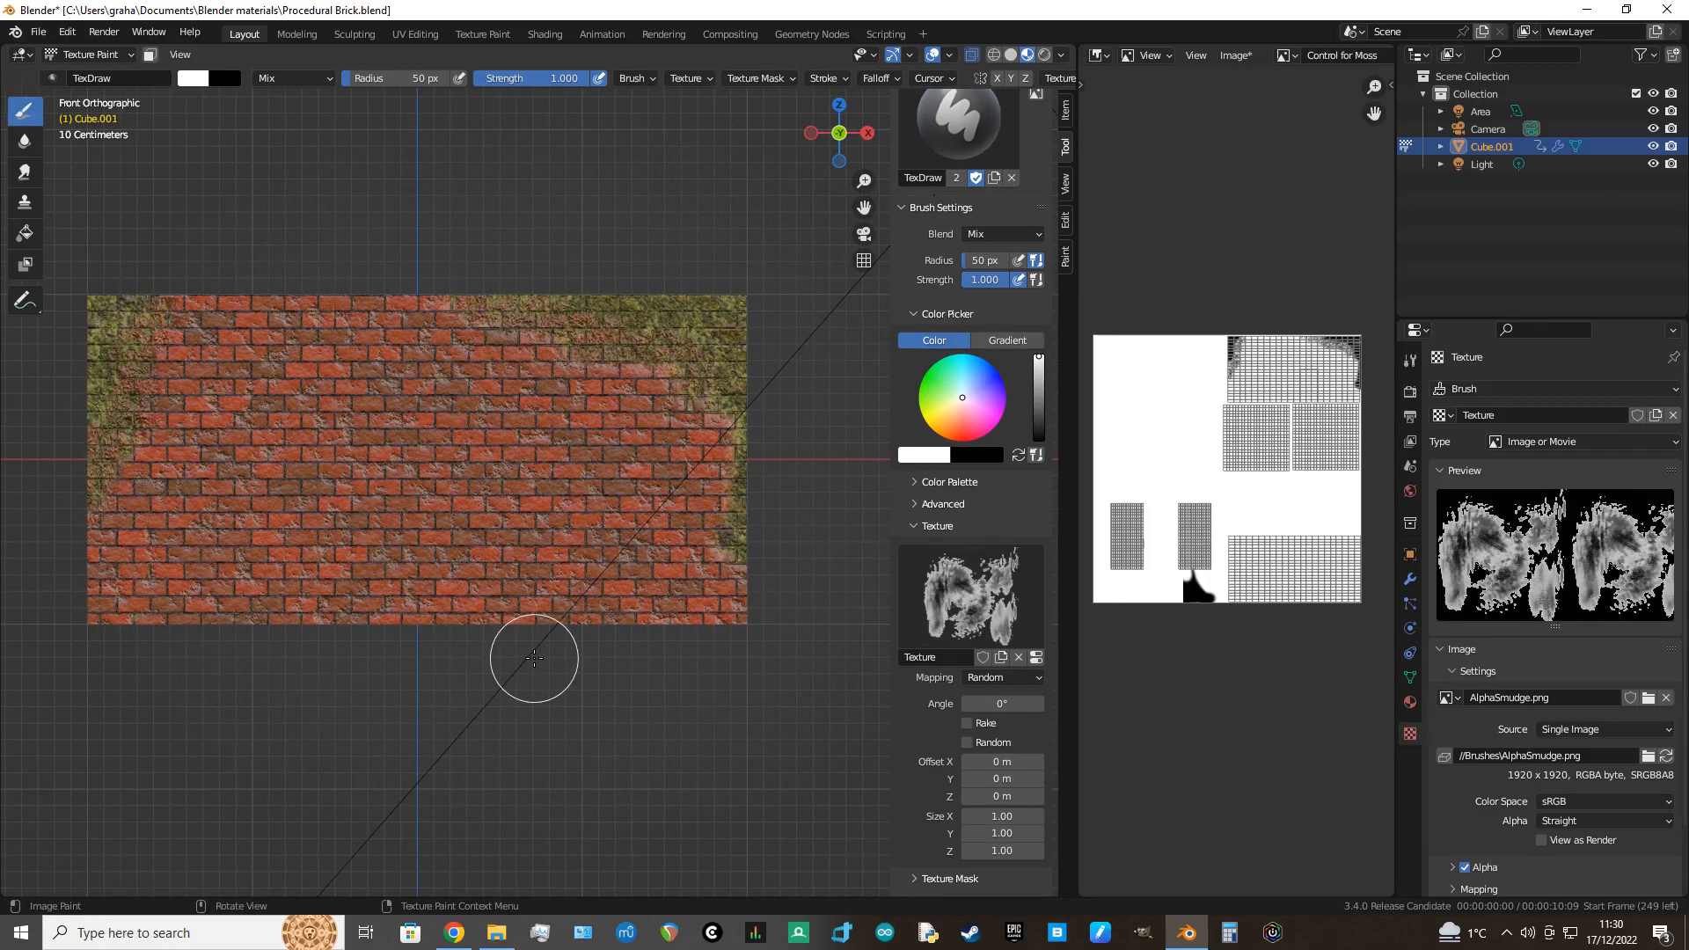